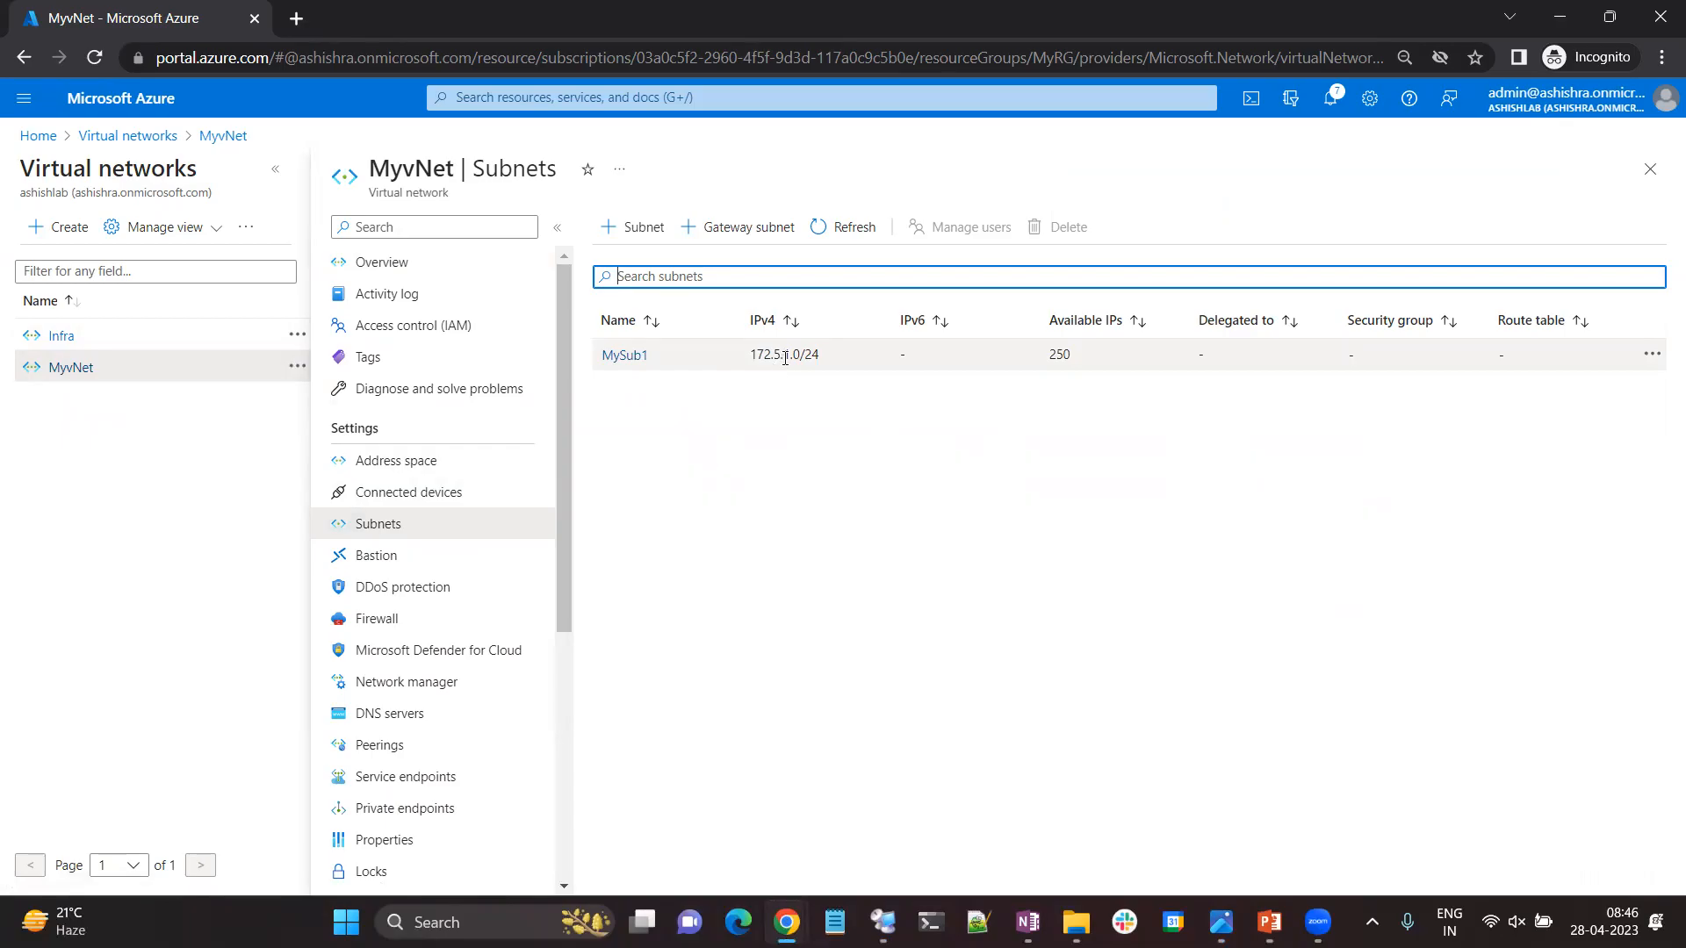
Consult the ASG and NSG diagram, and open the list of application security groups in the Azure portal.
{"action": "key", "text": "alt+Tab"}
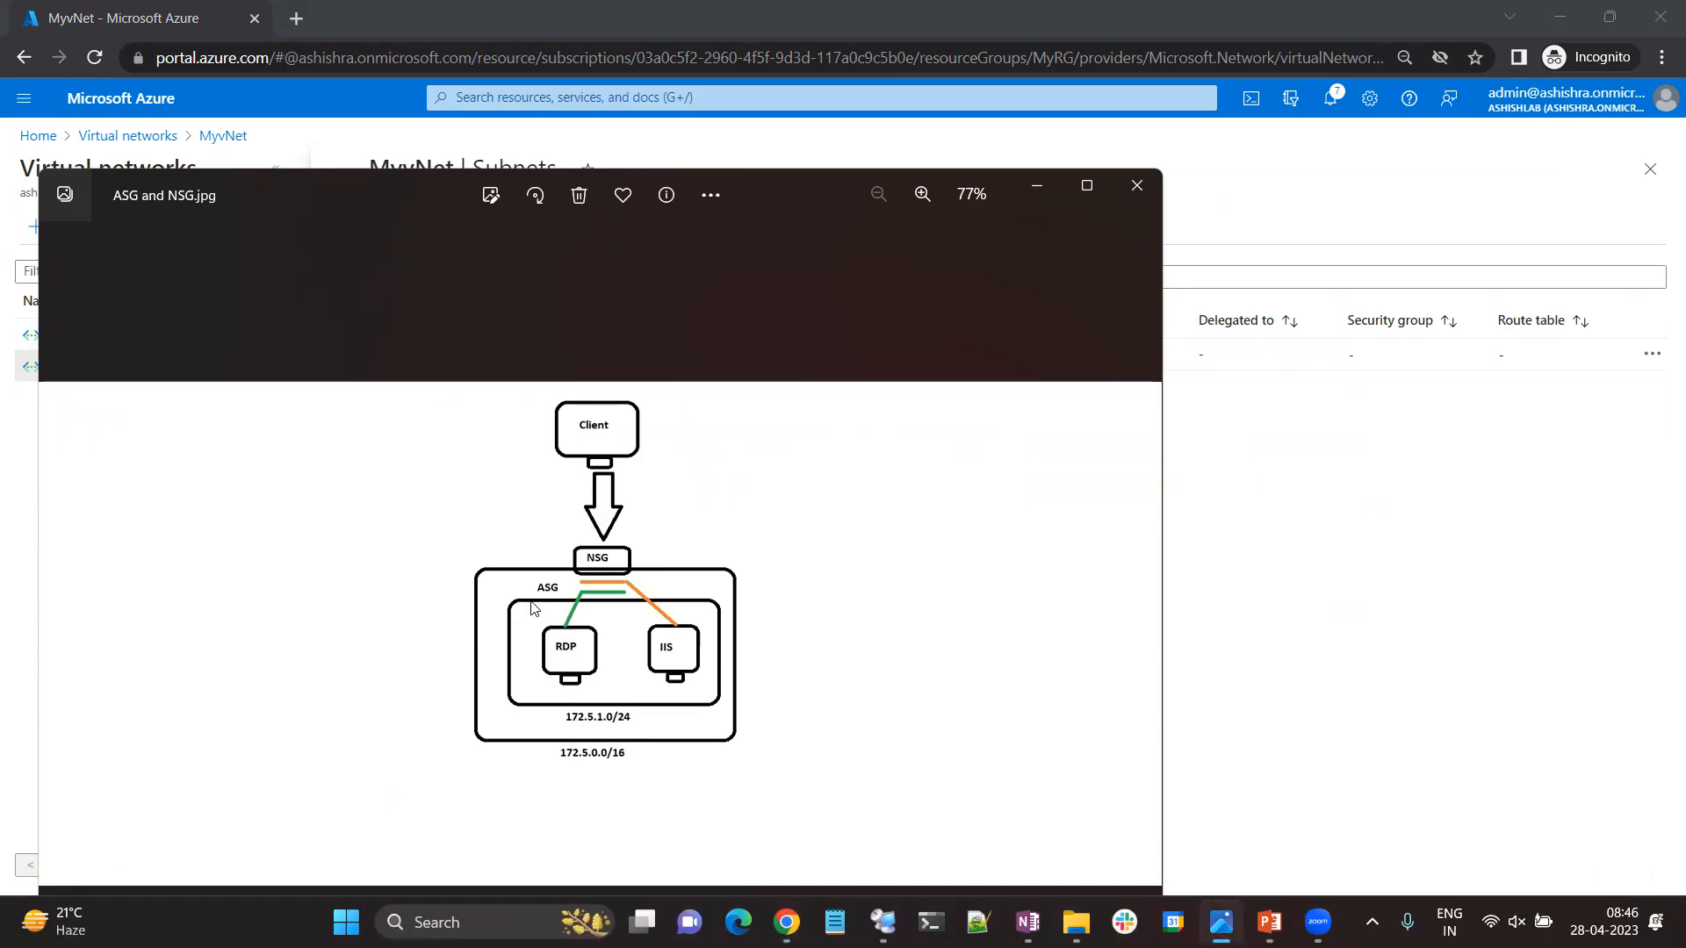
{"action": "left_click", "coordinate": [40, 139]}
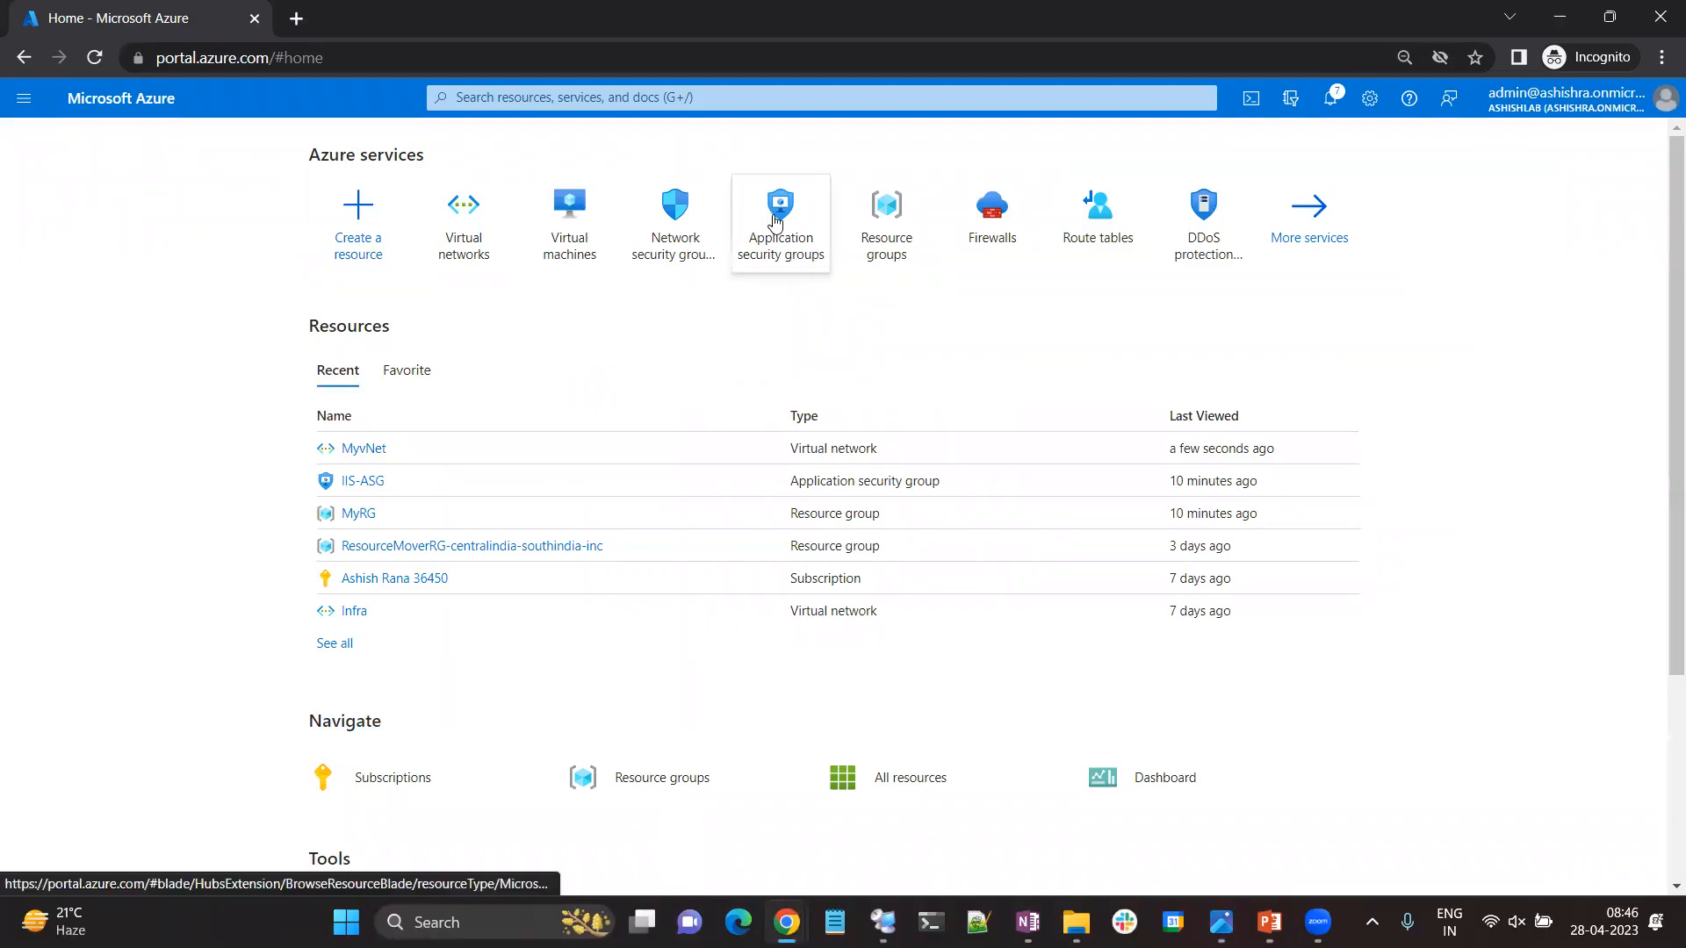
{"action": "left_click", "coordinate": [793, 247]}
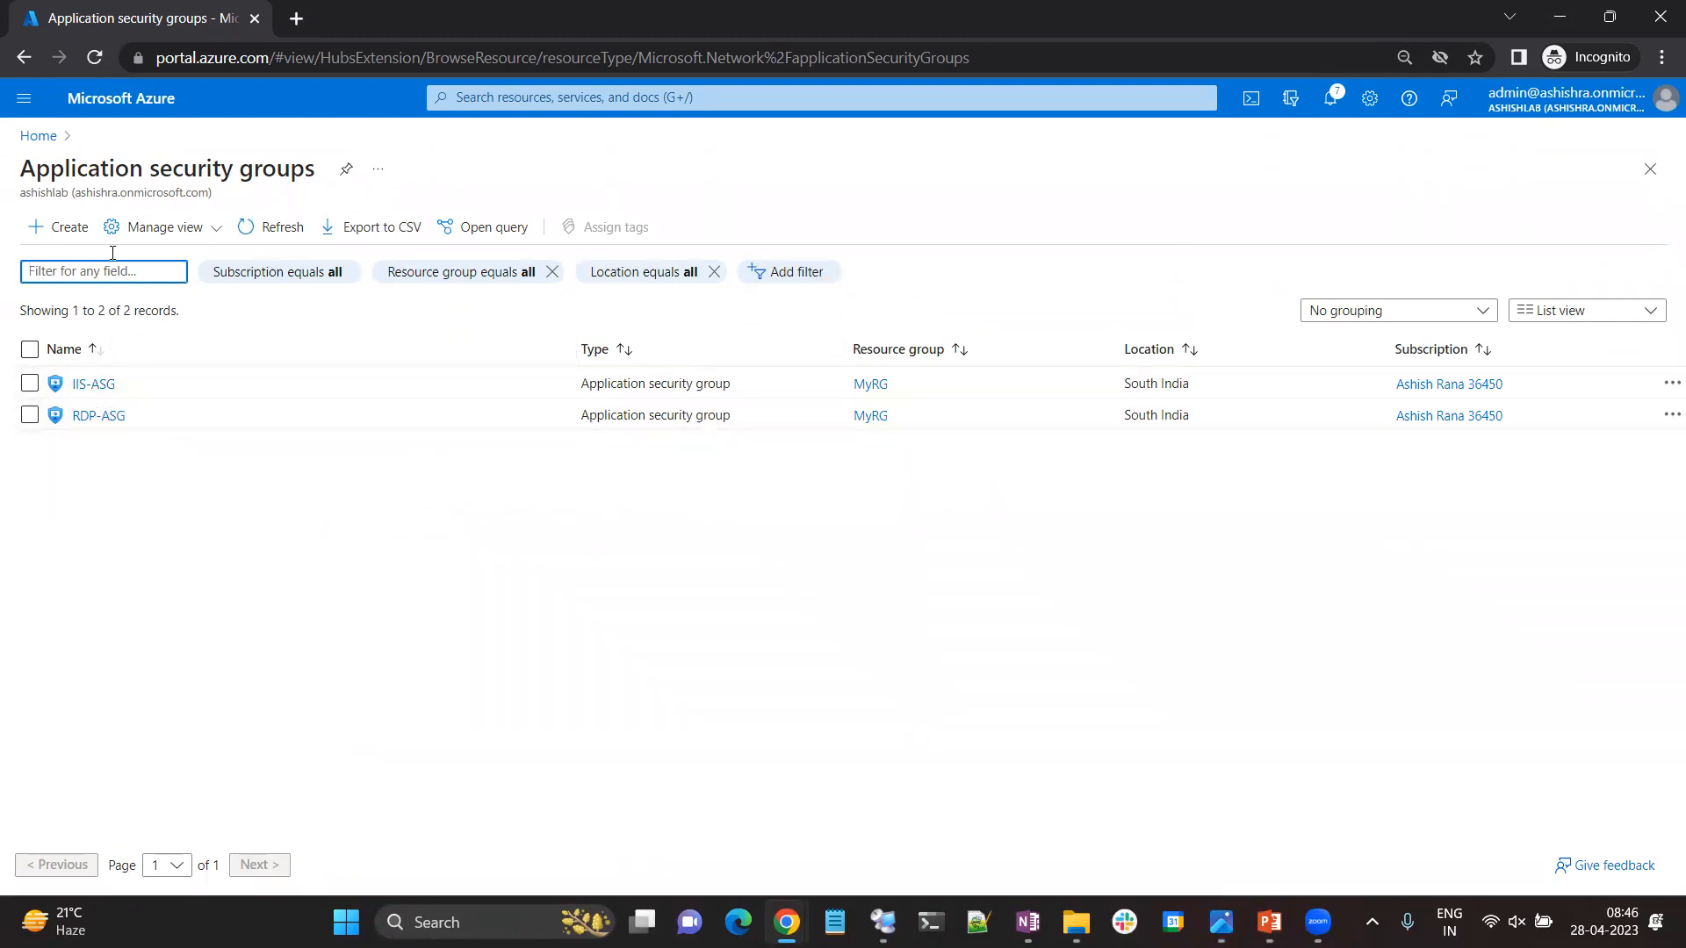
{"action": "left_click", "coordinate": [65, 229]}
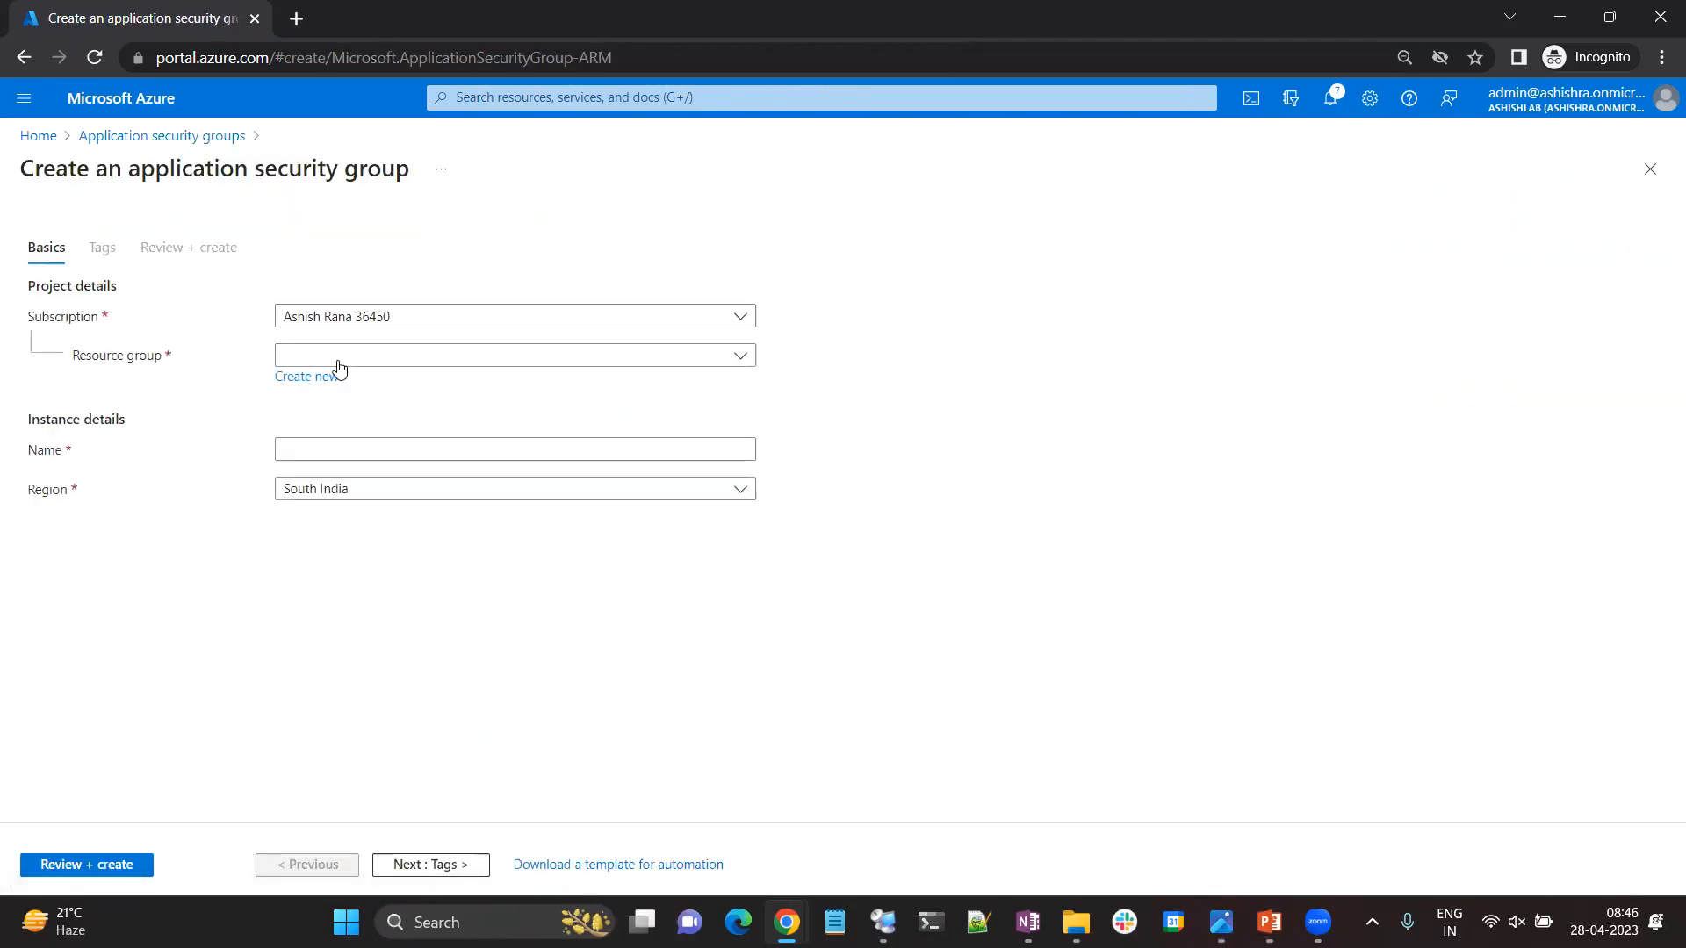
{"action": "left_click", "coordinate": [301, 452]}
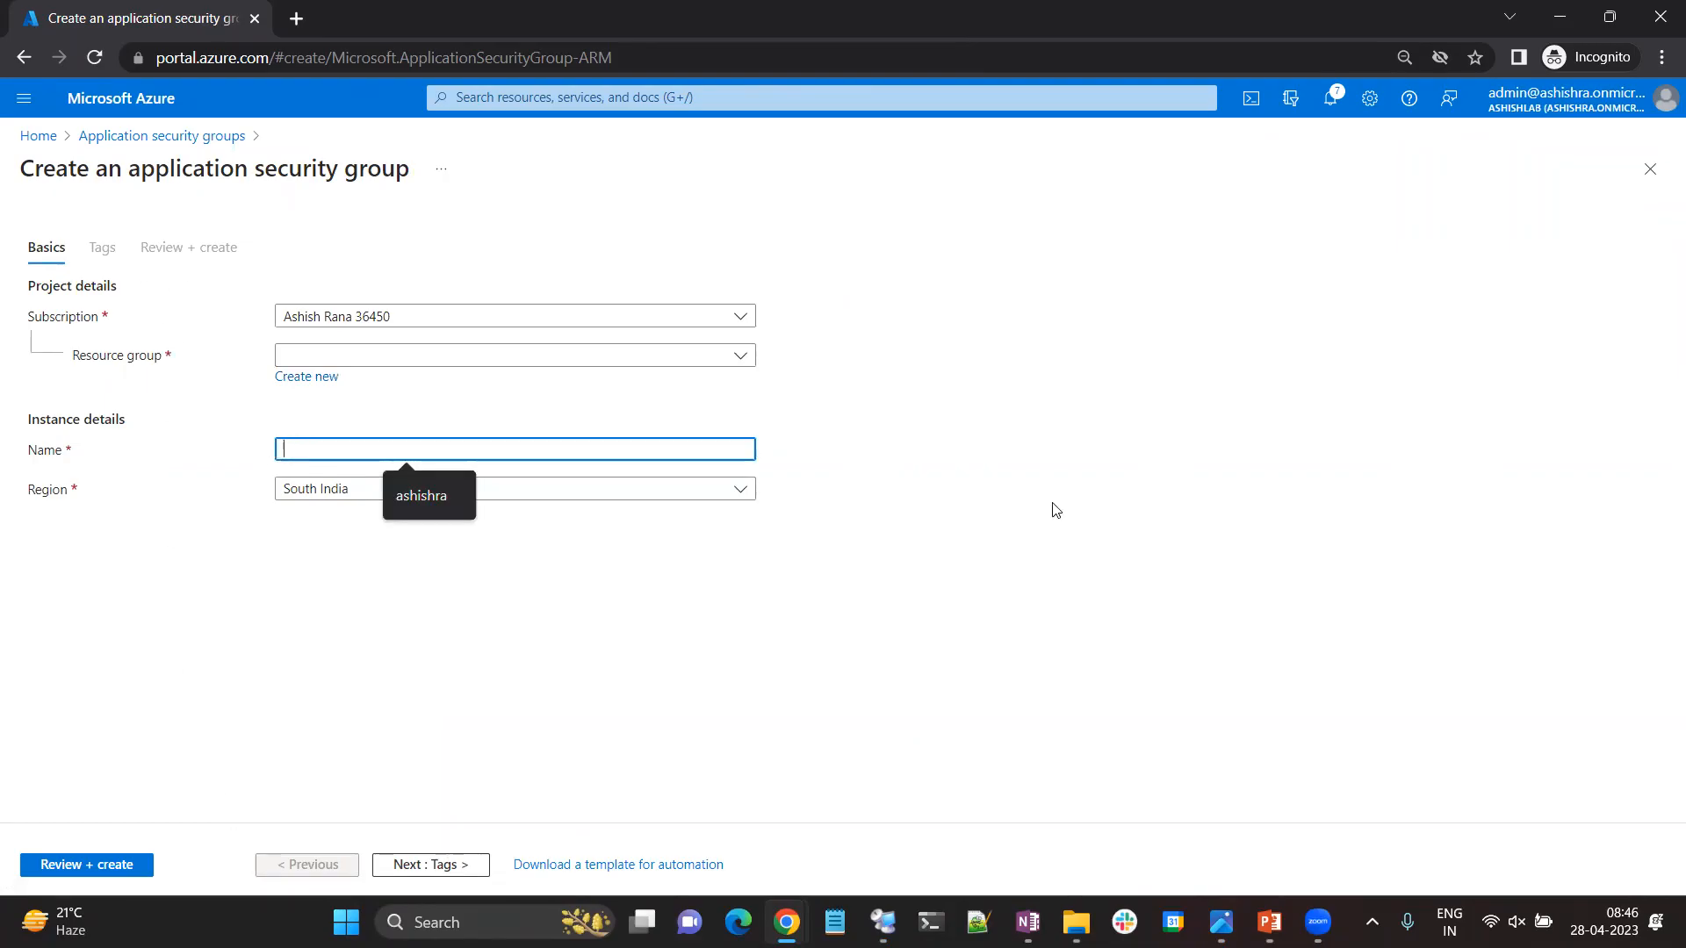
{"action": "left_click", "coordinate": [1650, 168]}
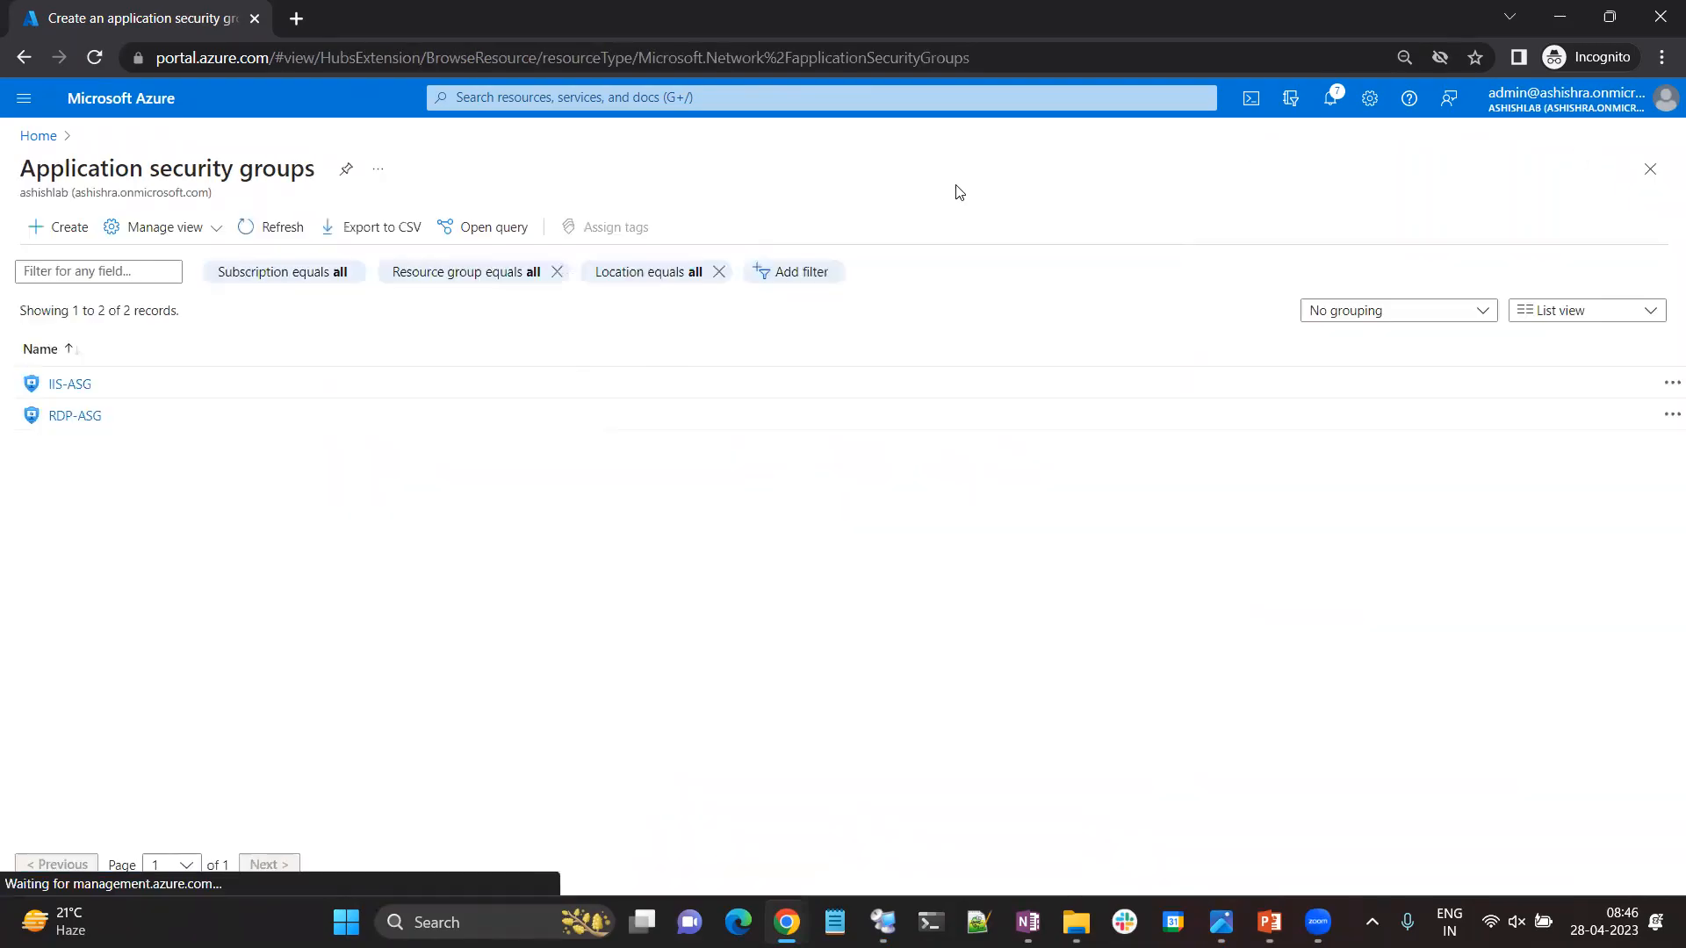
Review the overviews of the IIS-ASG and RDP-ASG application security groups, and consult the ASG and NSG diagram again.
{"action": "left_click", "coordinate": [77, 386]}
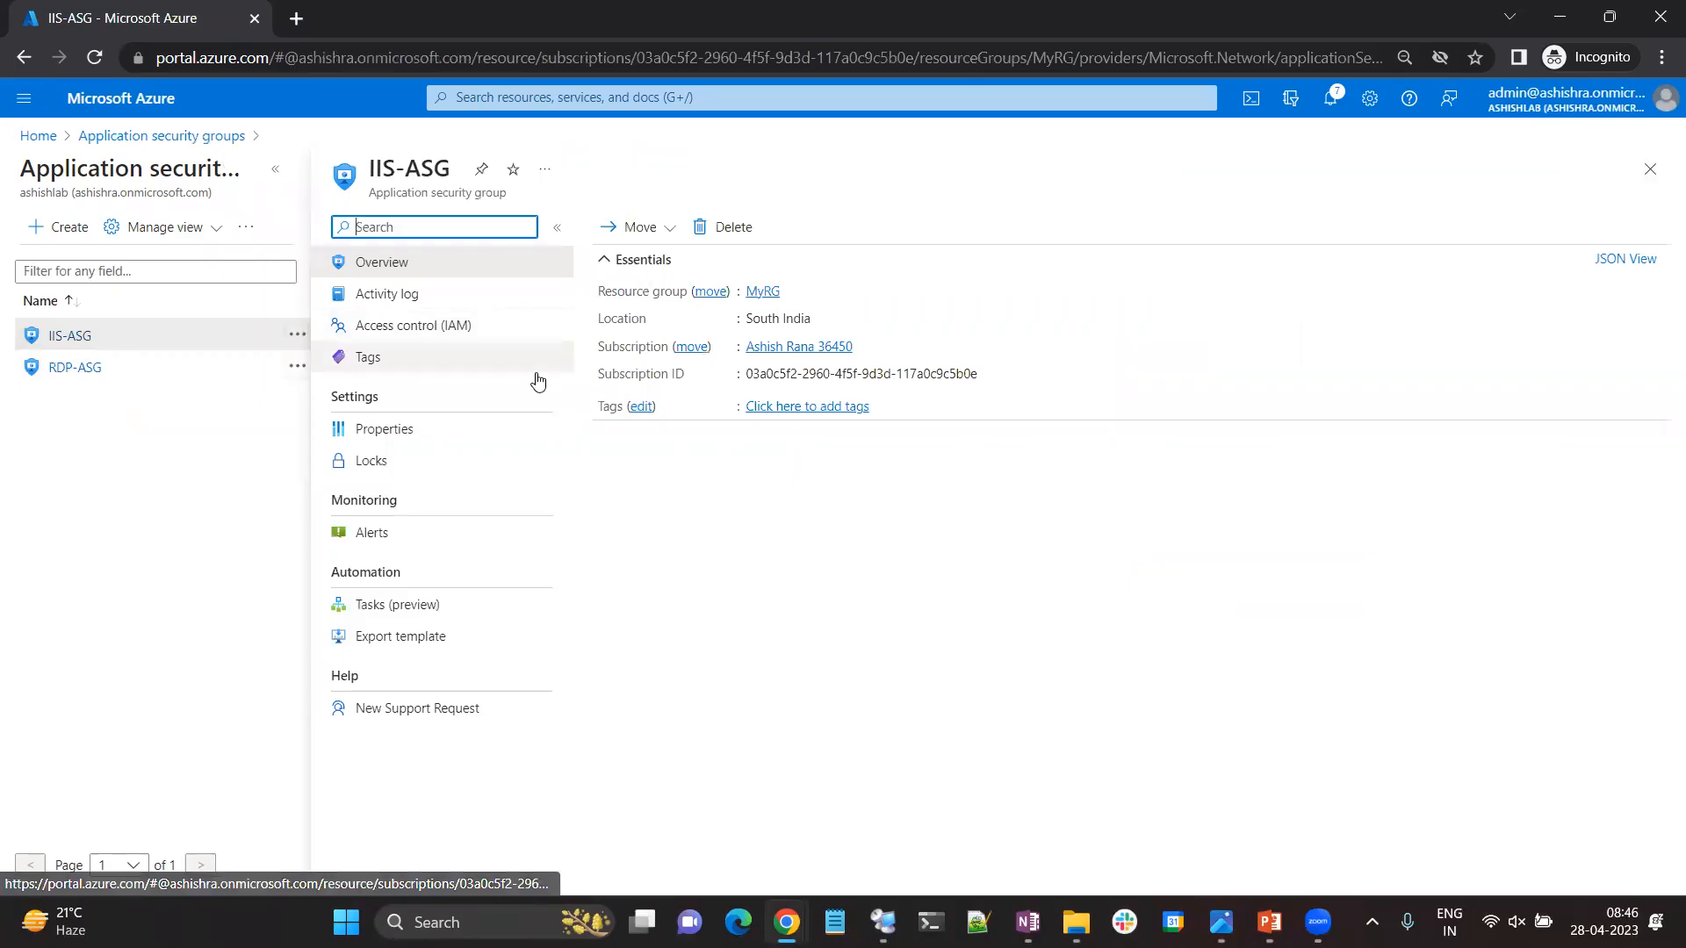
{"action": "left_click", "coordinate": [81, 374]}
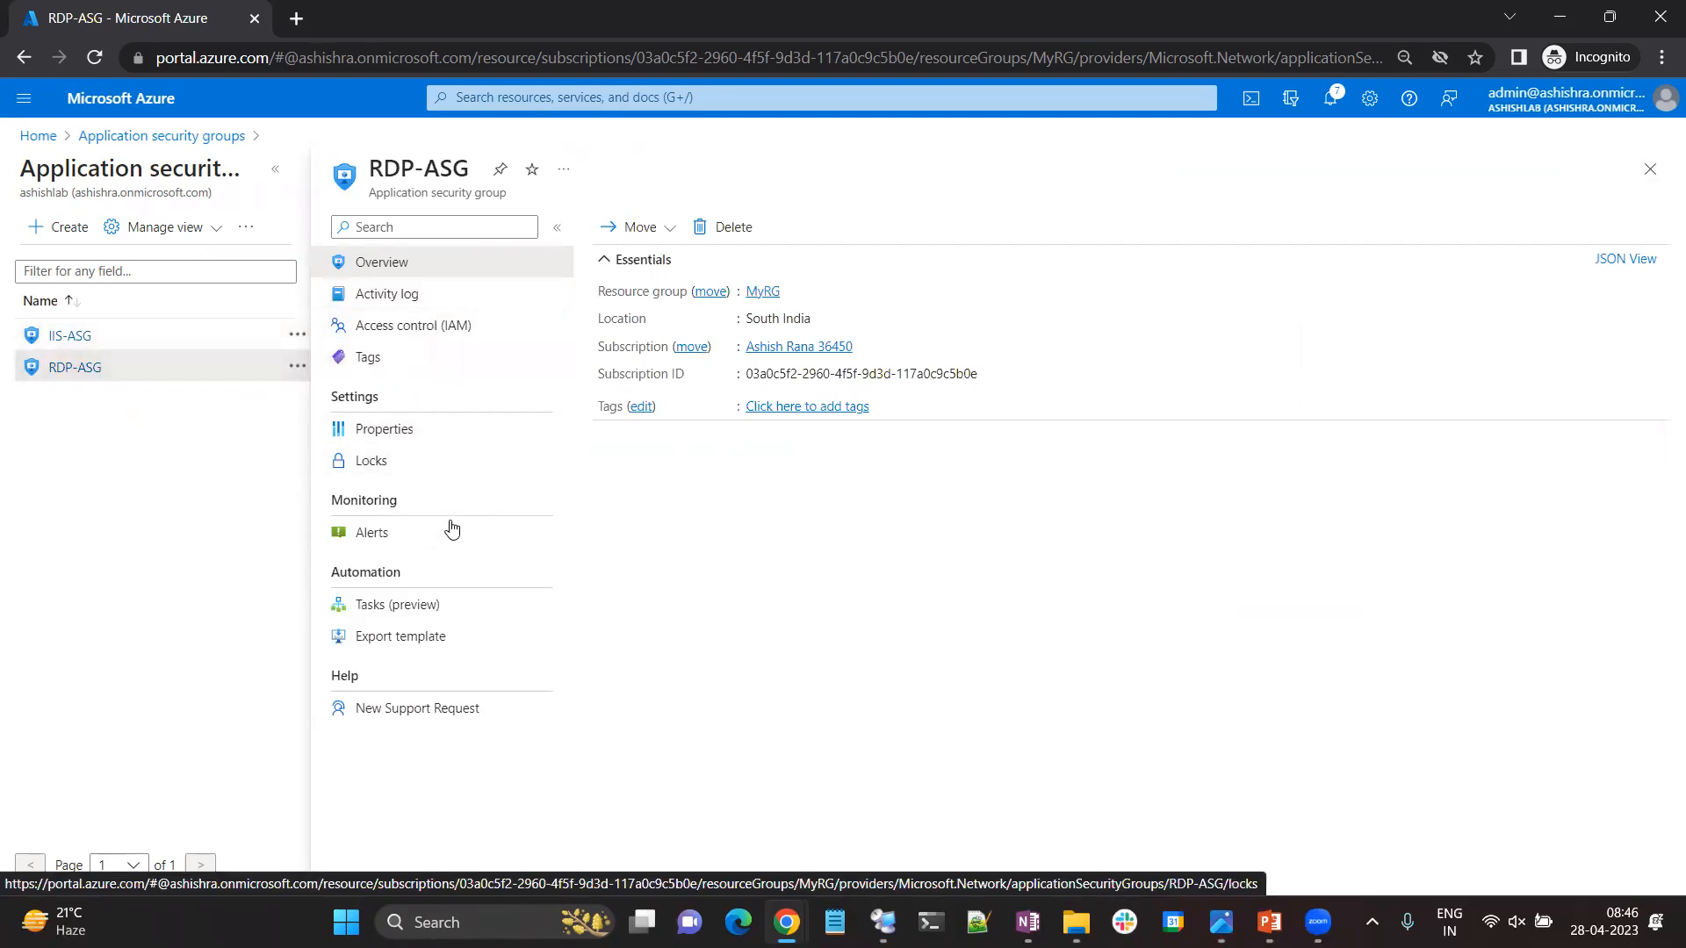
{"action": "left_click", "coordinate": [1651, 169]}
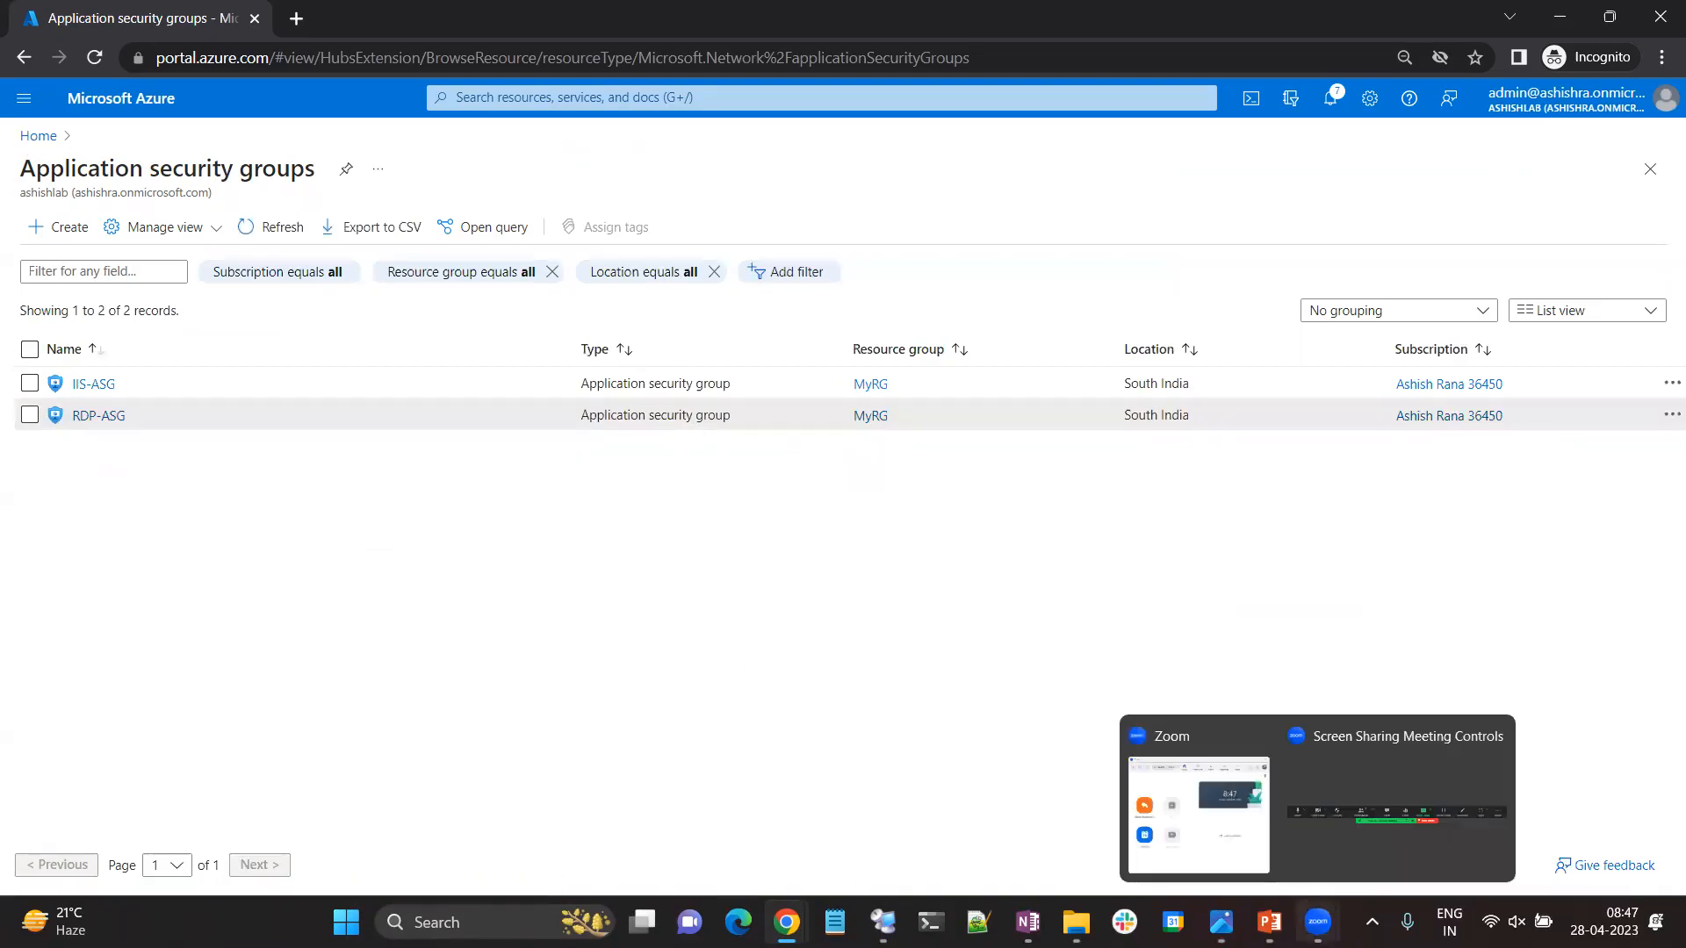
{"action": "left_click", "coordinate": [1222, 922]}
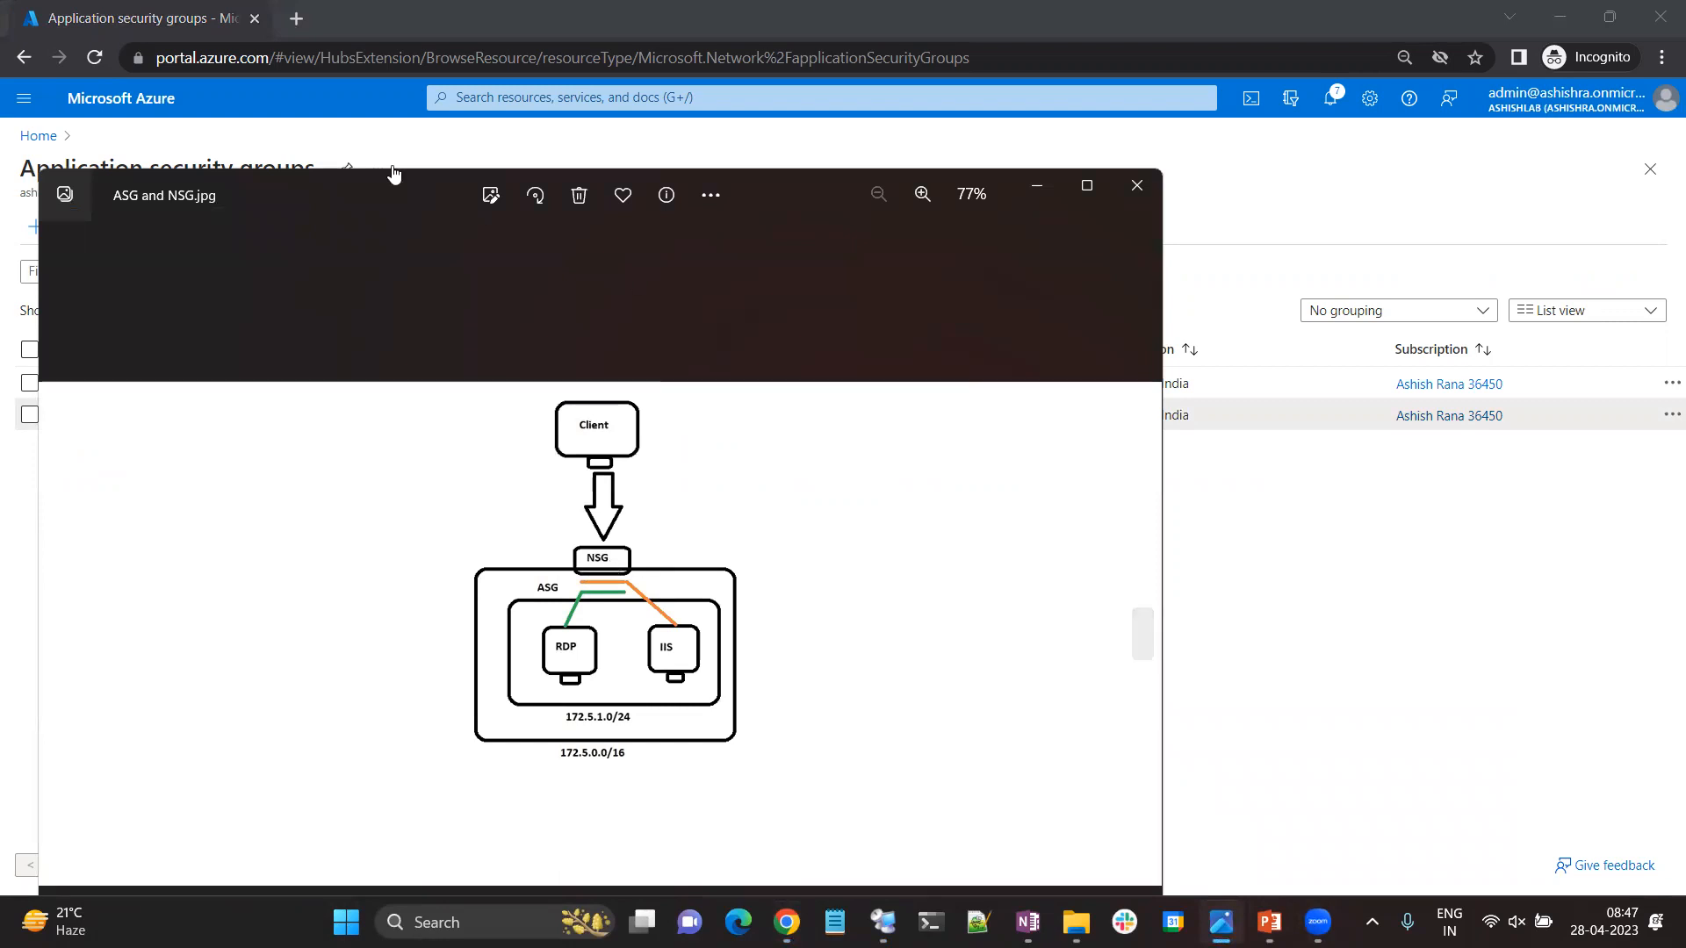
Search the portal for "network se" from the home page and open the Network security groups service.
{"action": "left_click", "coordinate": [39, 136]}
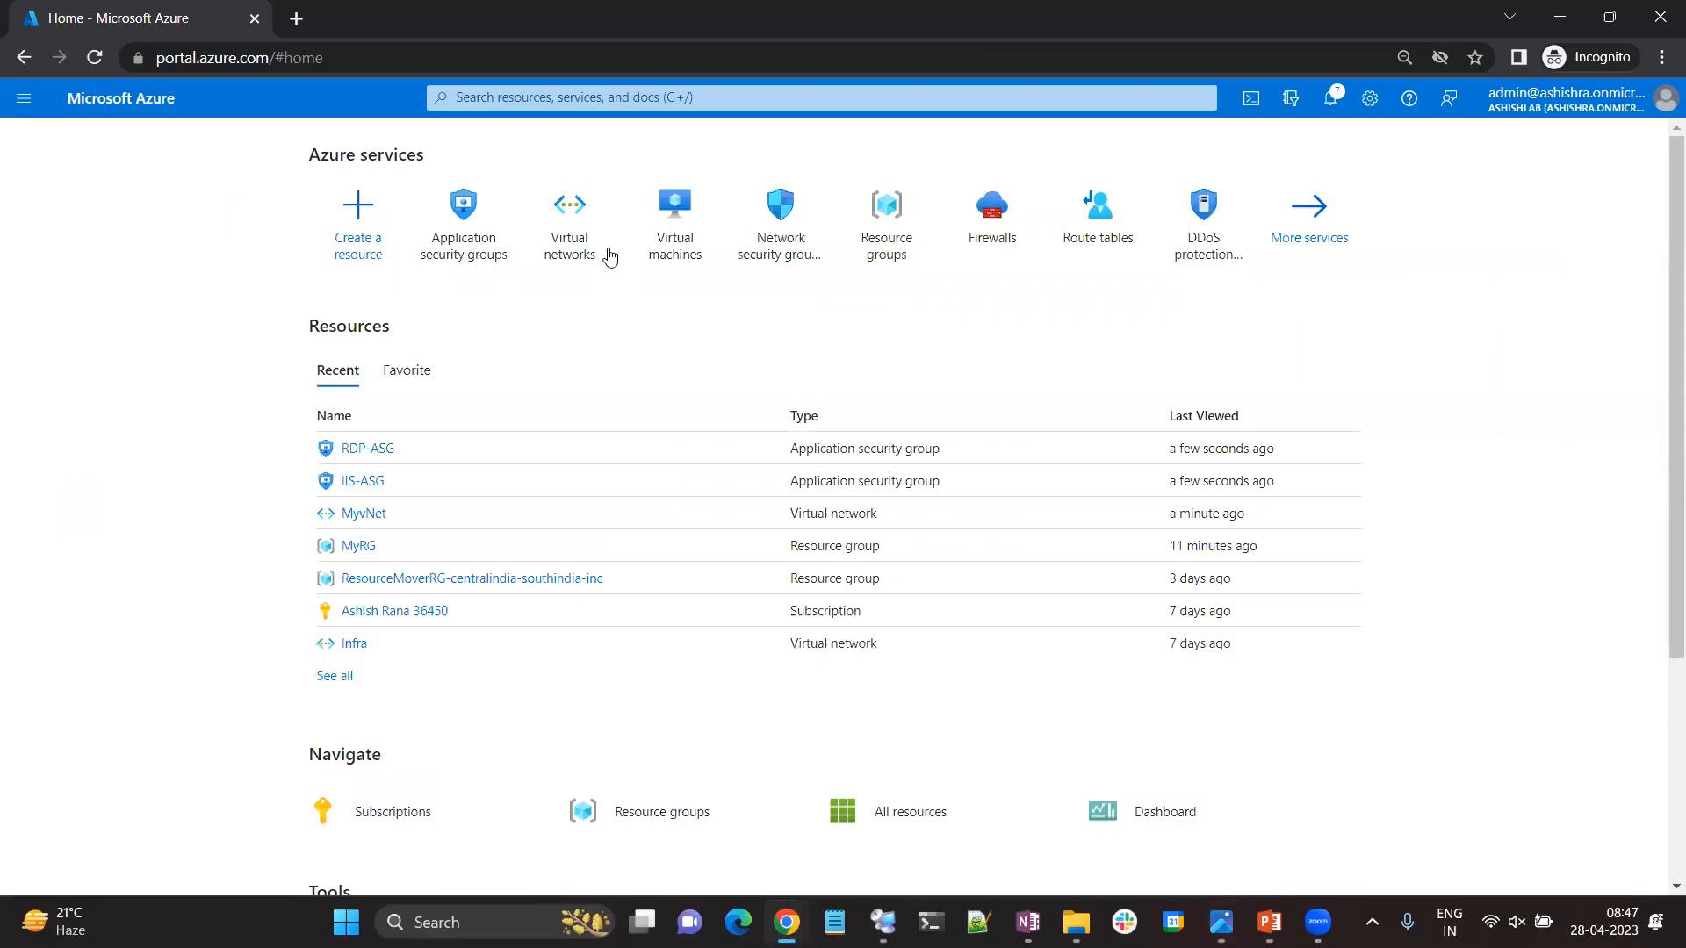
{"action": "left_click", "coordinate": [558, 93]}
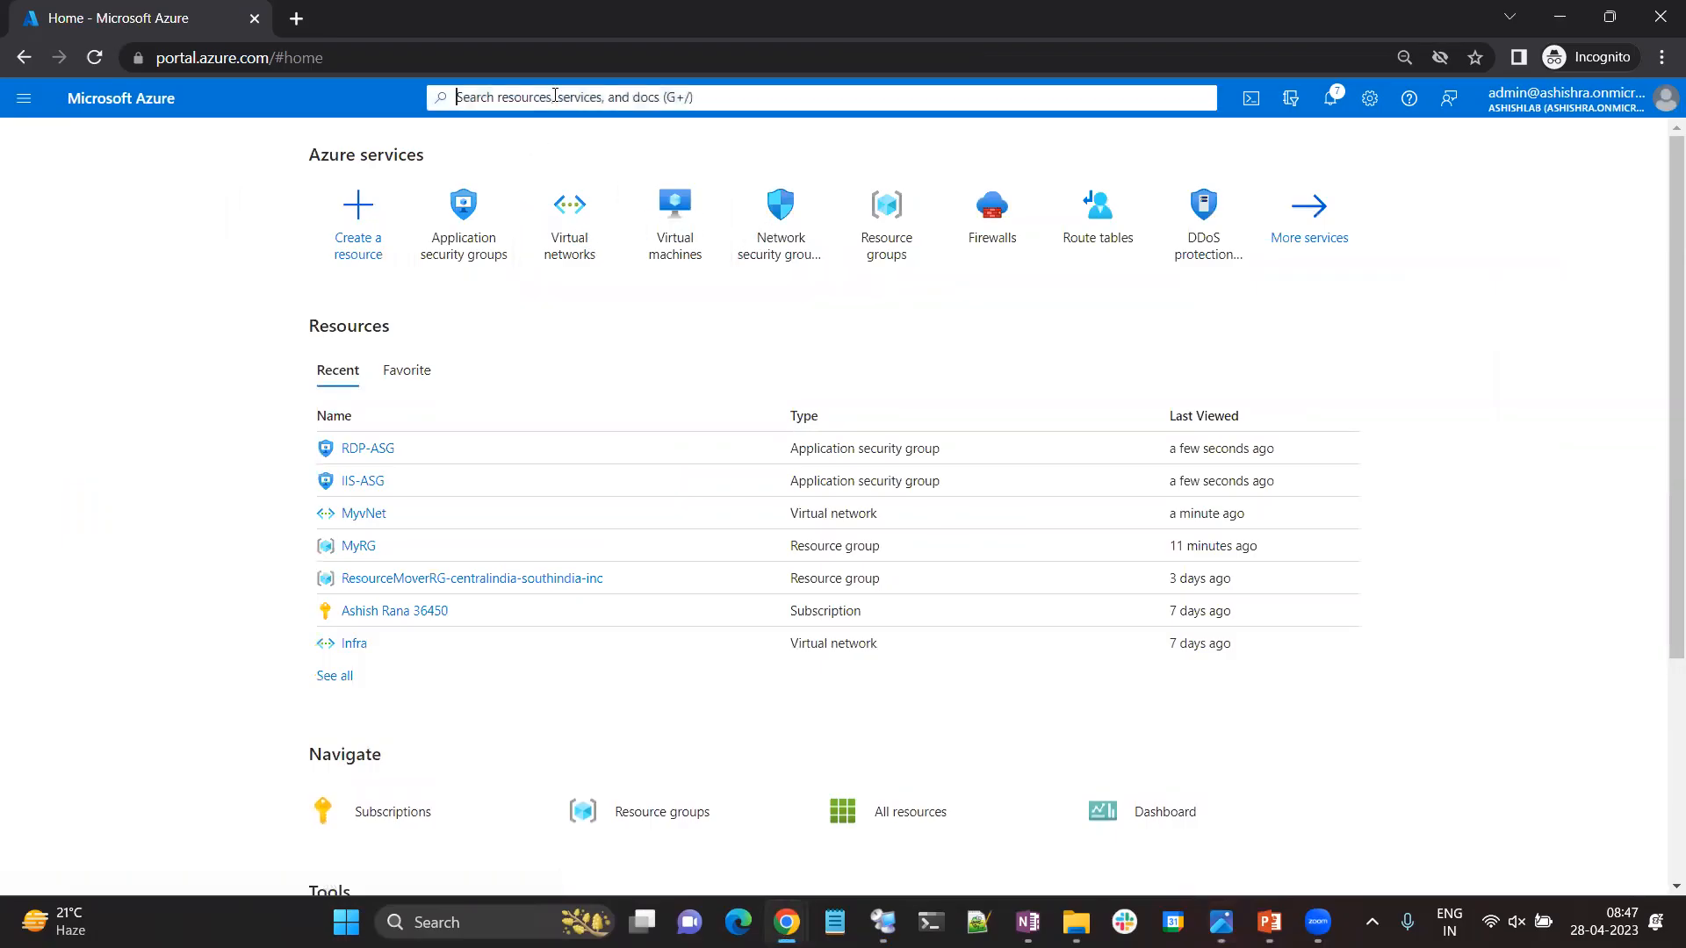
{"action": "type", "text": "networ"}
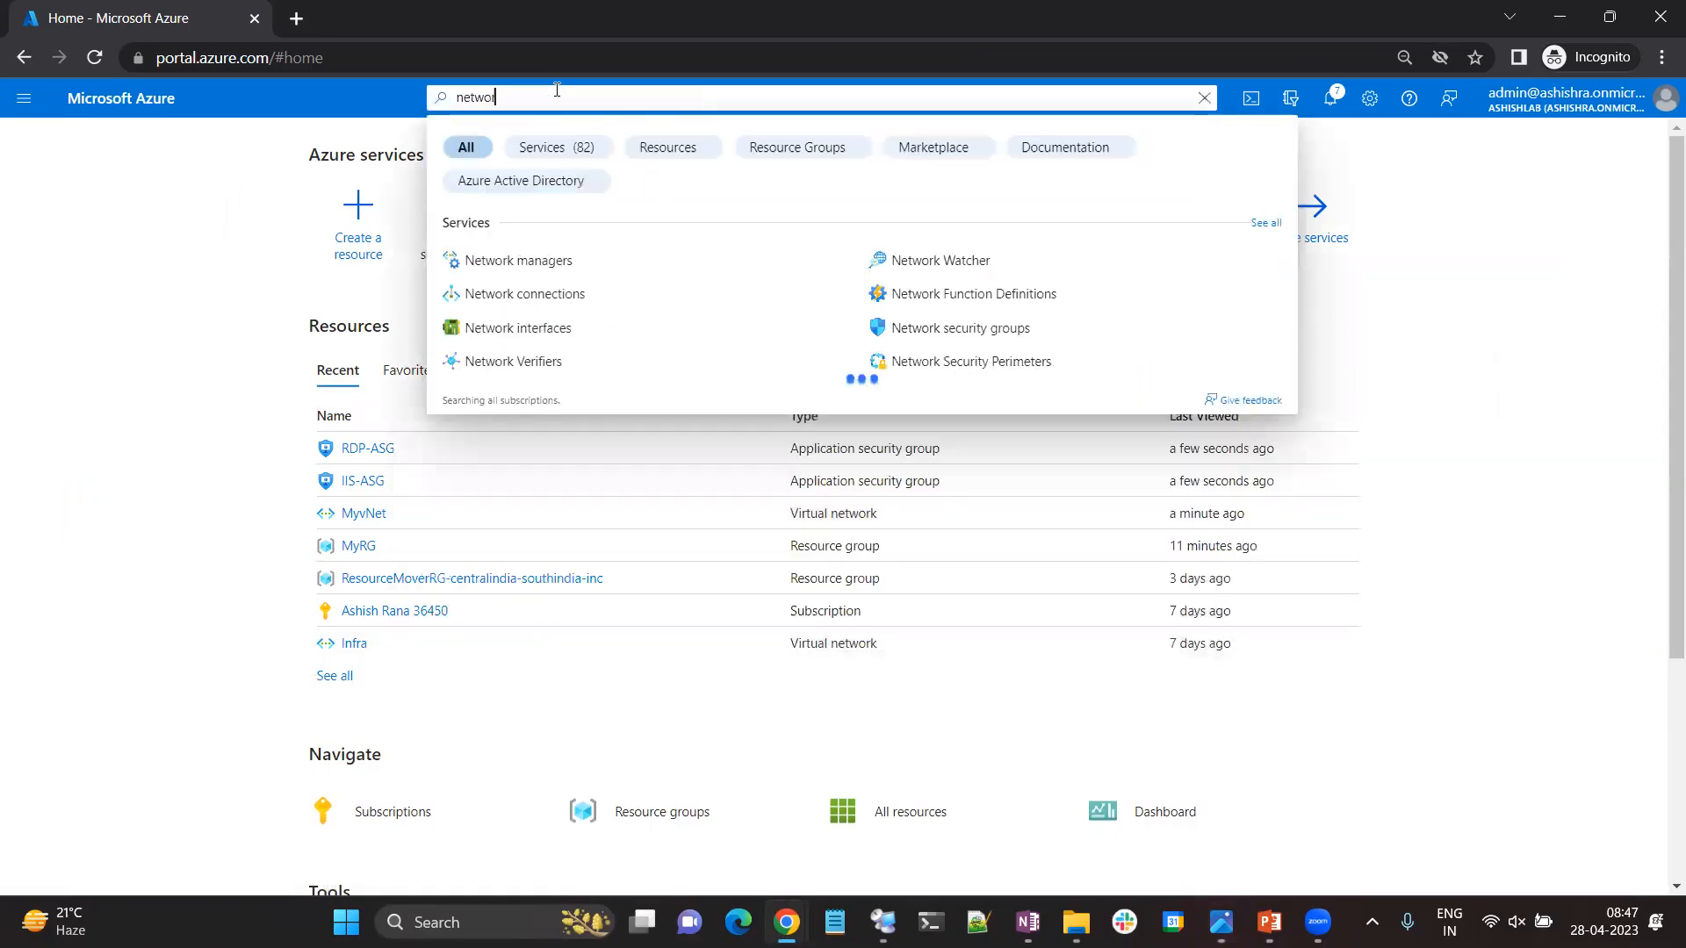
{"action": "type", "text": "k se"}
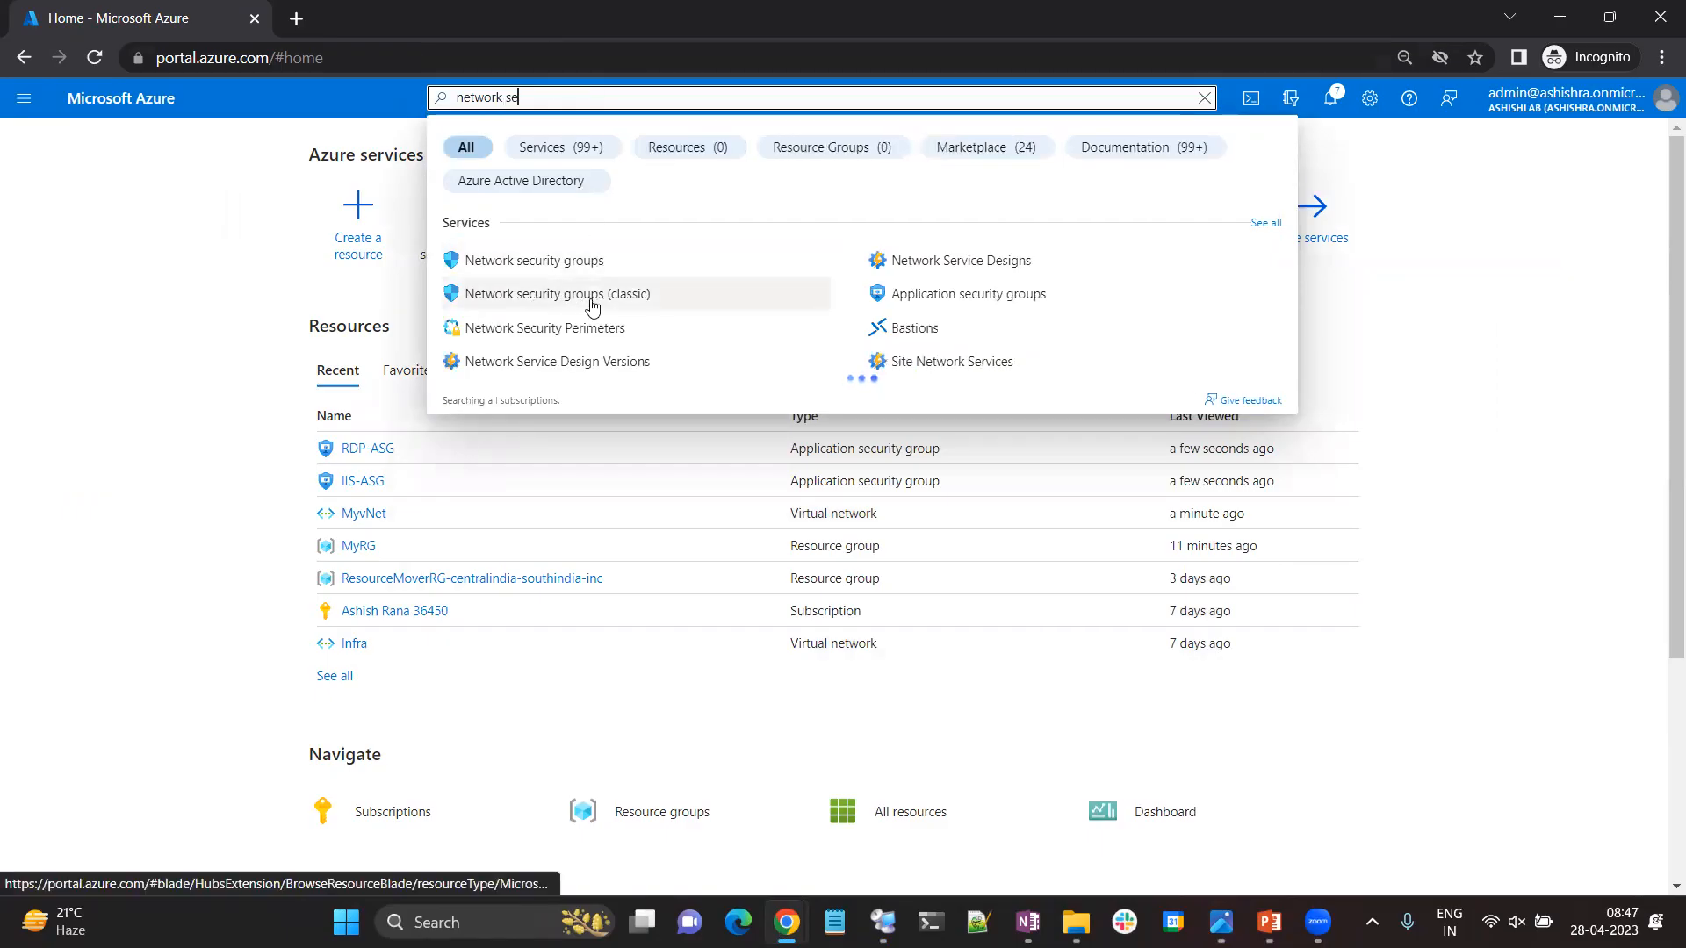
{"action": "left_click", "coordinate": [569, 264]}
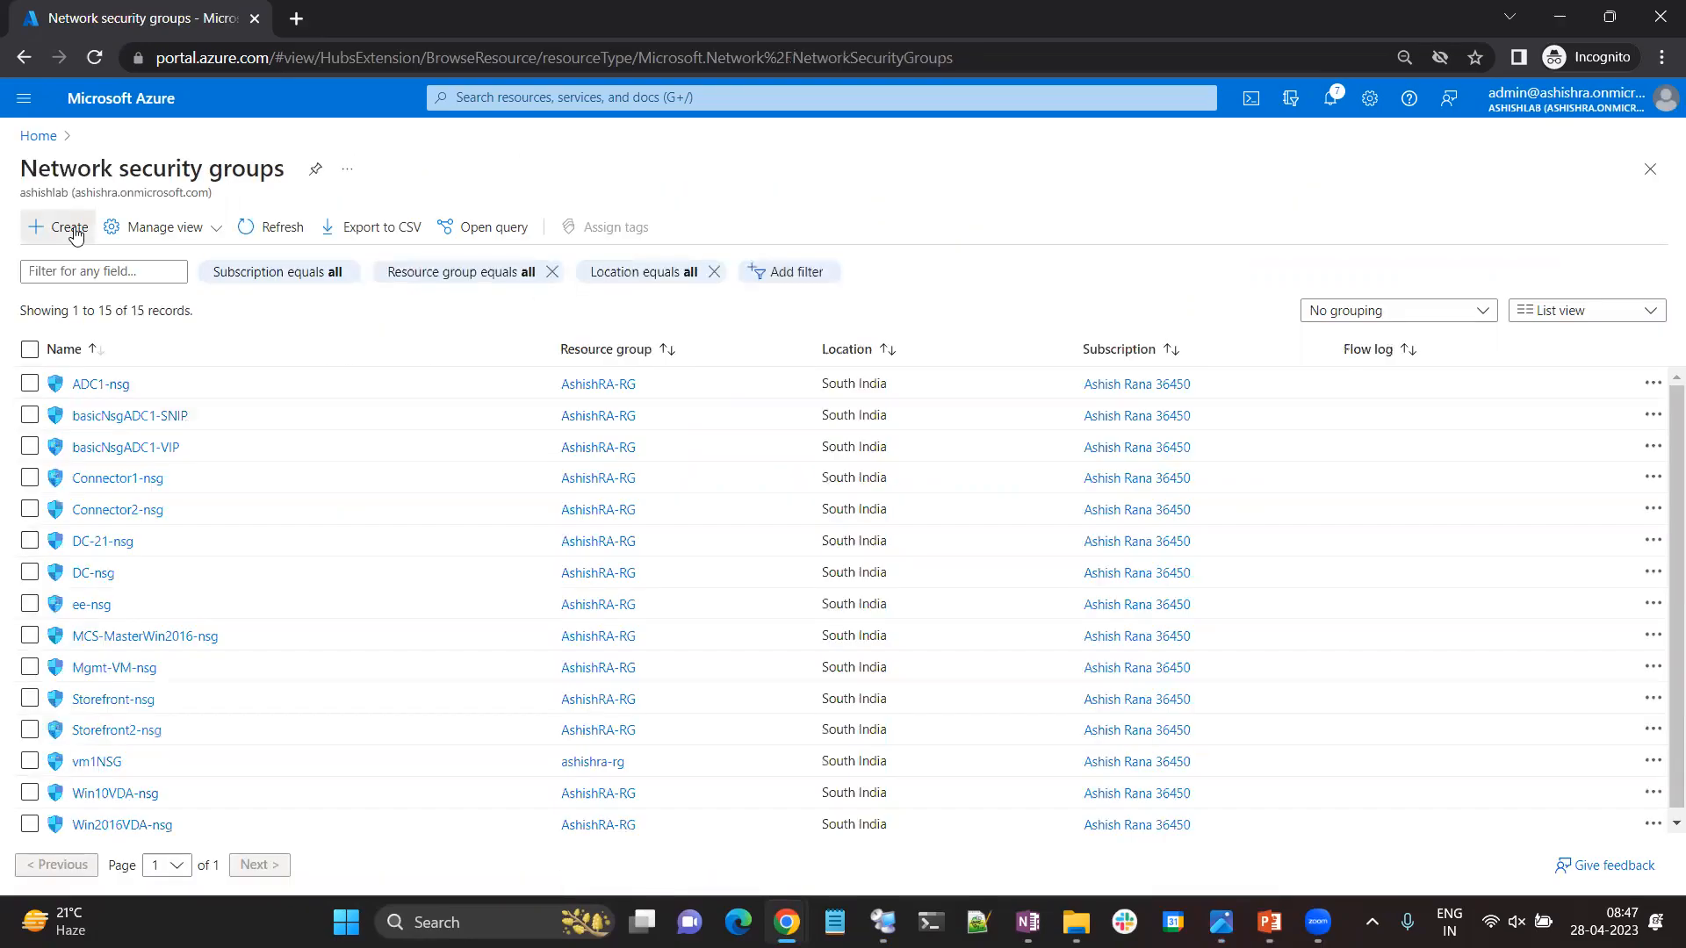
Create a network security group named MyNSG in resource group MyRG, in the South India region.
{"action": "left_click", "coordinate": [70, 228]}
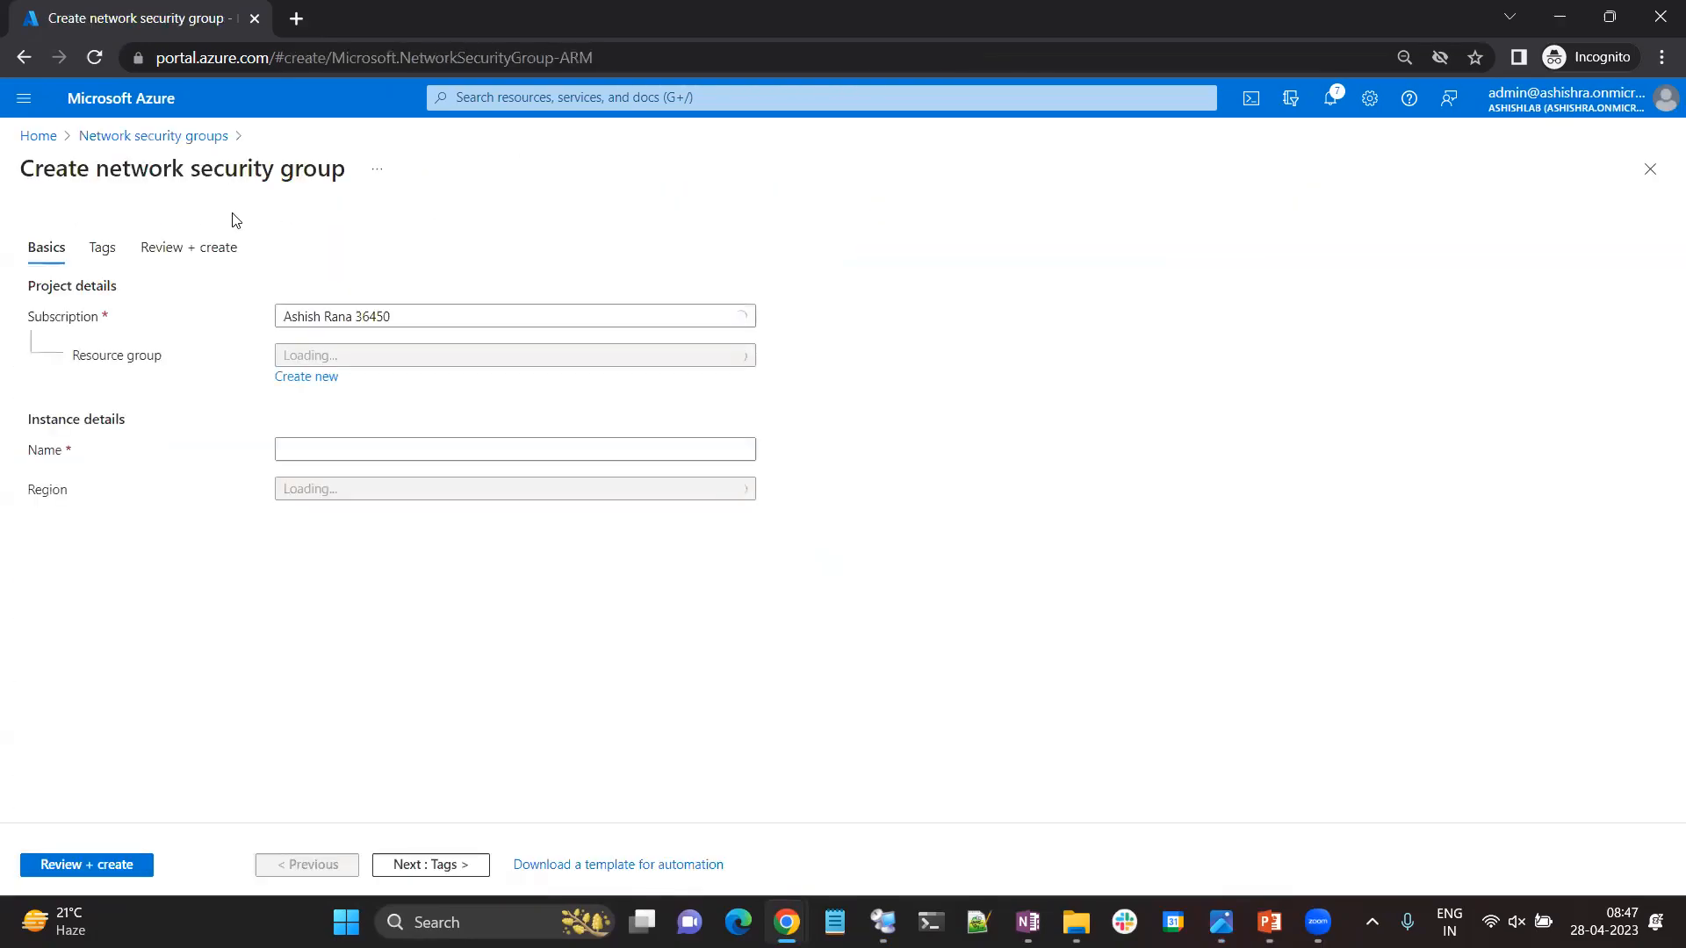
{"action": "left_click", "coordinate": [338, 360]}
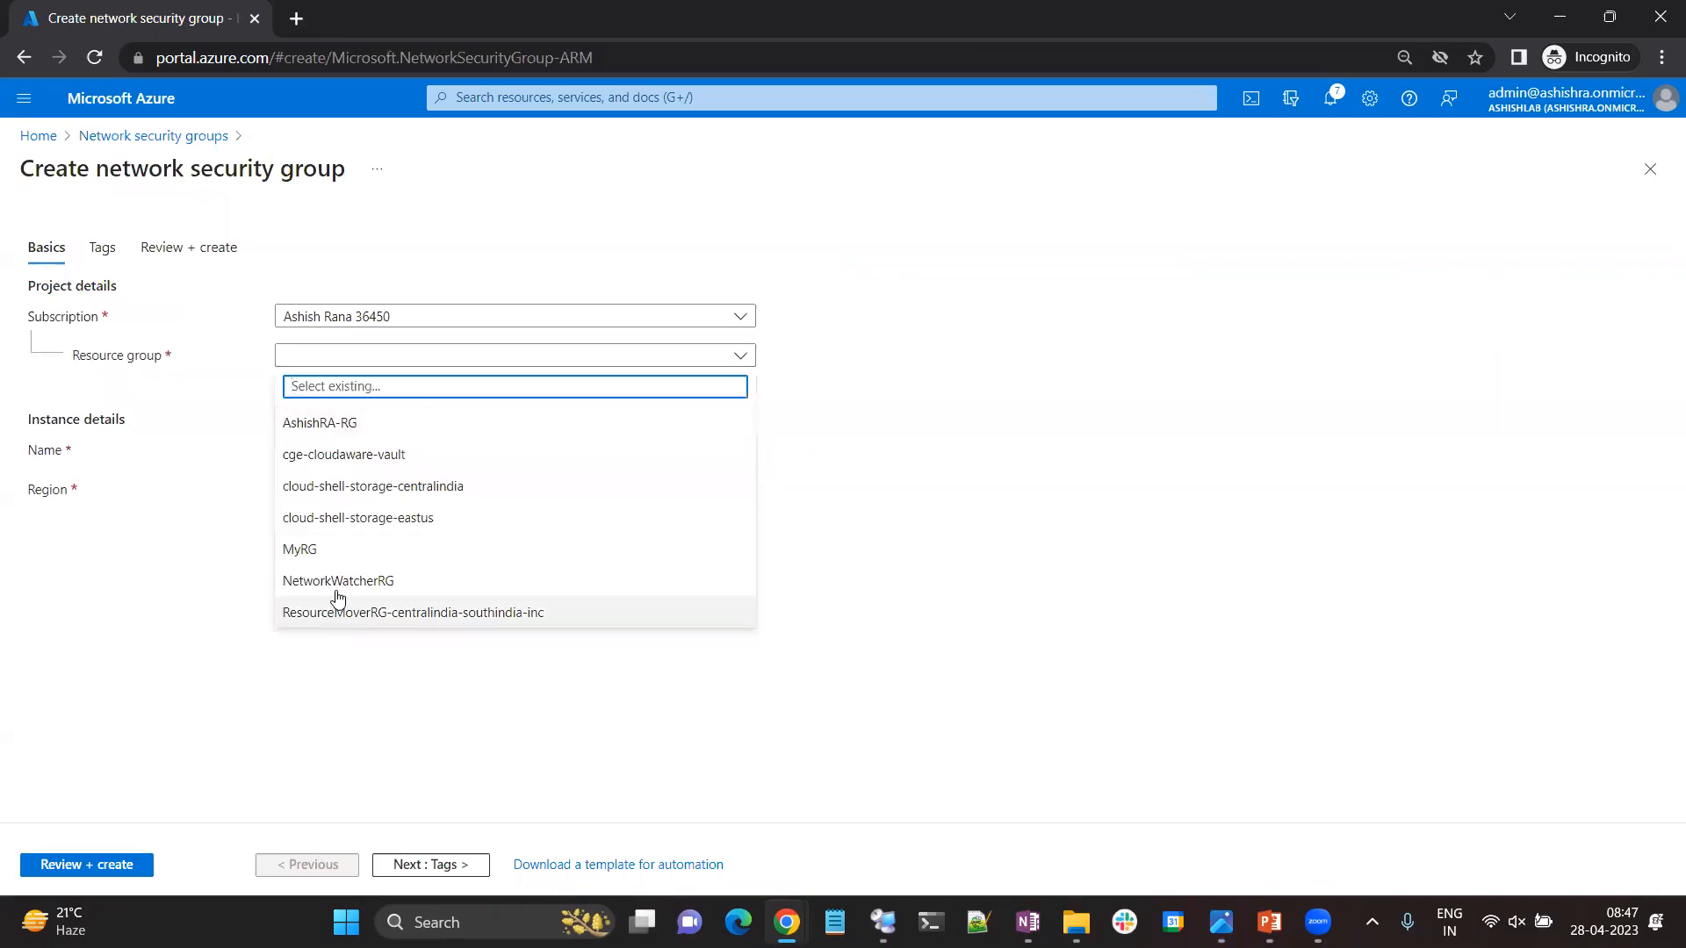
{"action": "left_click", "coordinate": [327, 548]}
{"action": "left_click", "coordinate": [334, 447]}
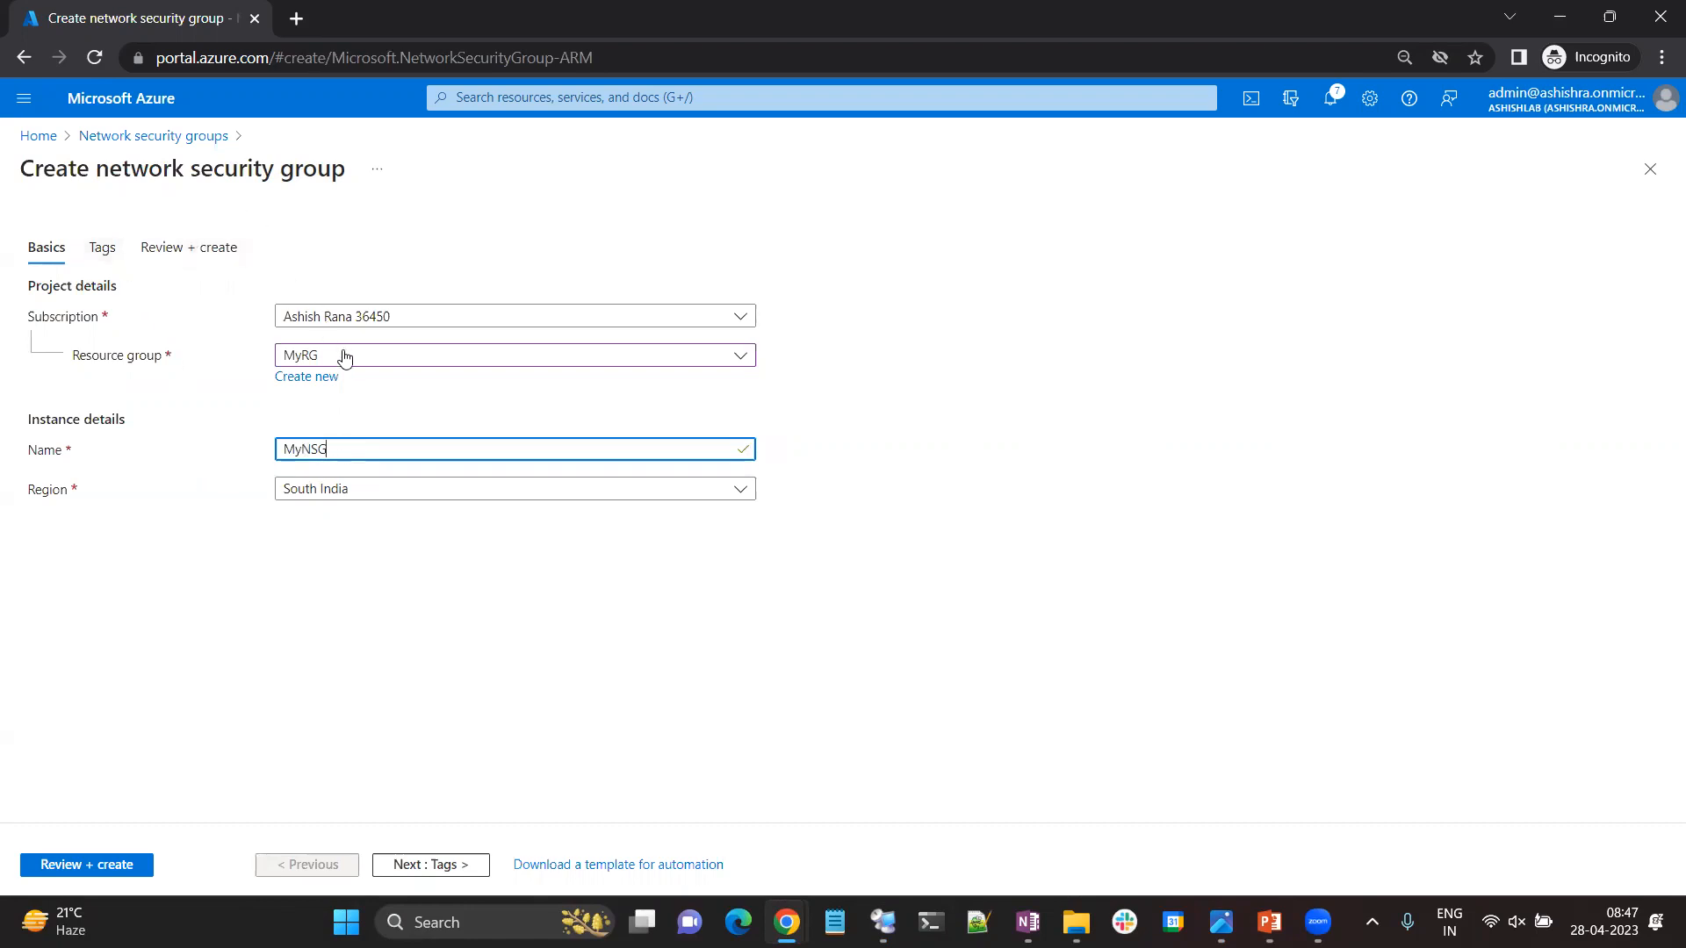
{"action": "left_click", "coordinate": [84, 867]}
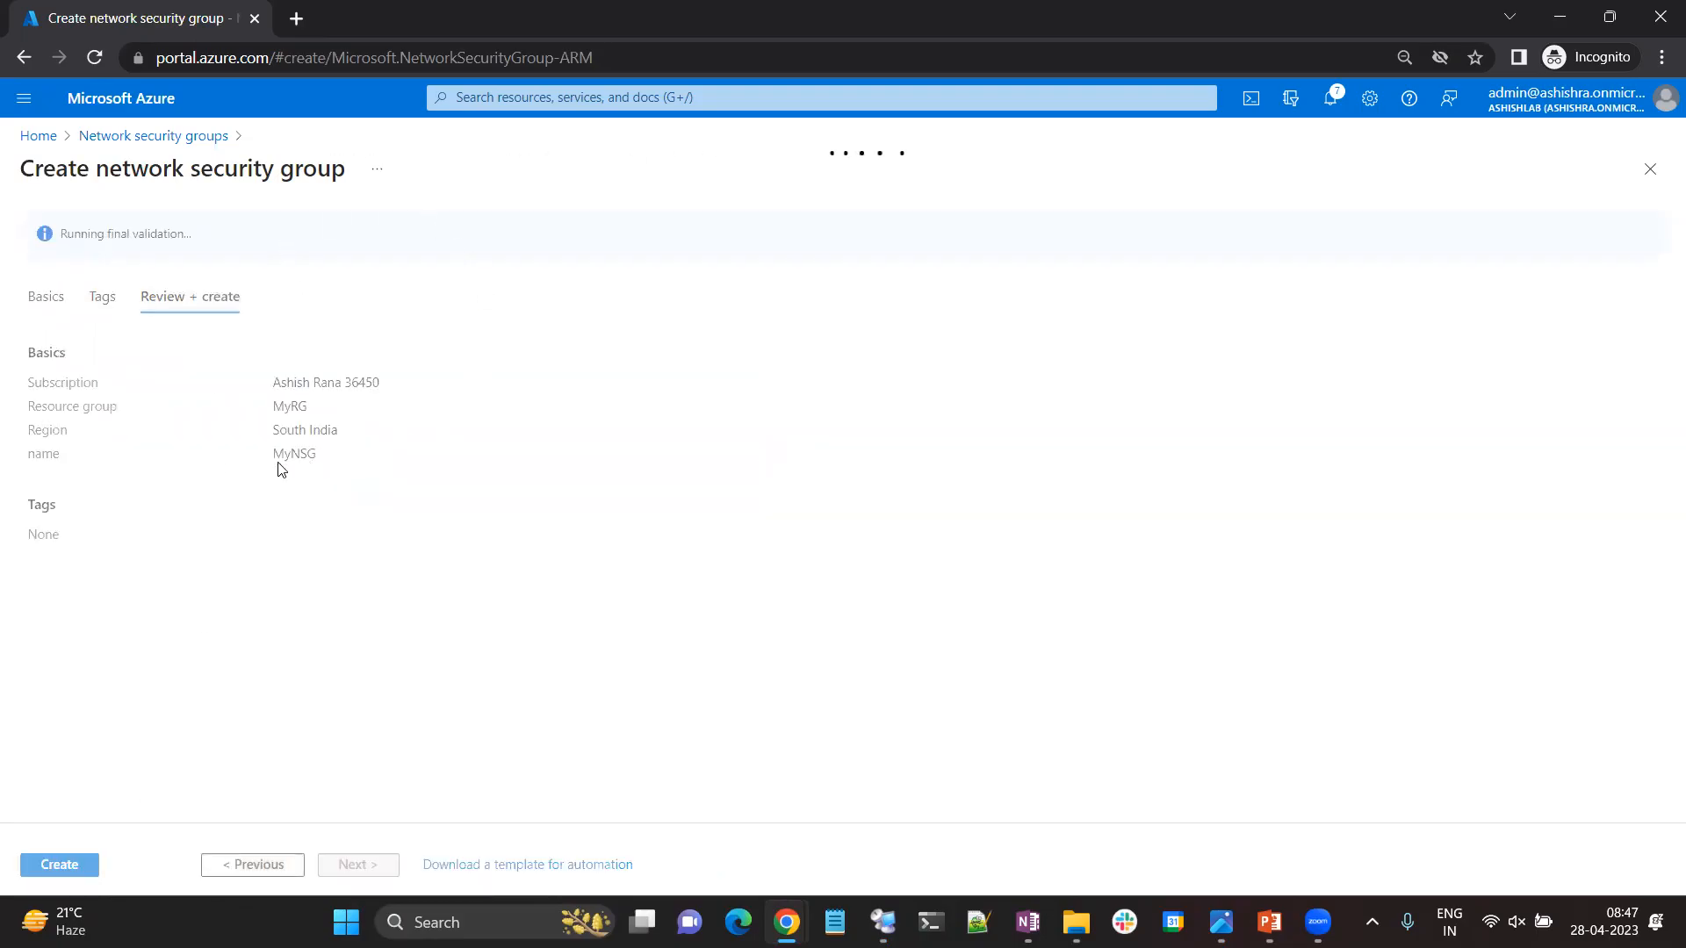
{"action": "left_click", "coordinate": [74, 868]}
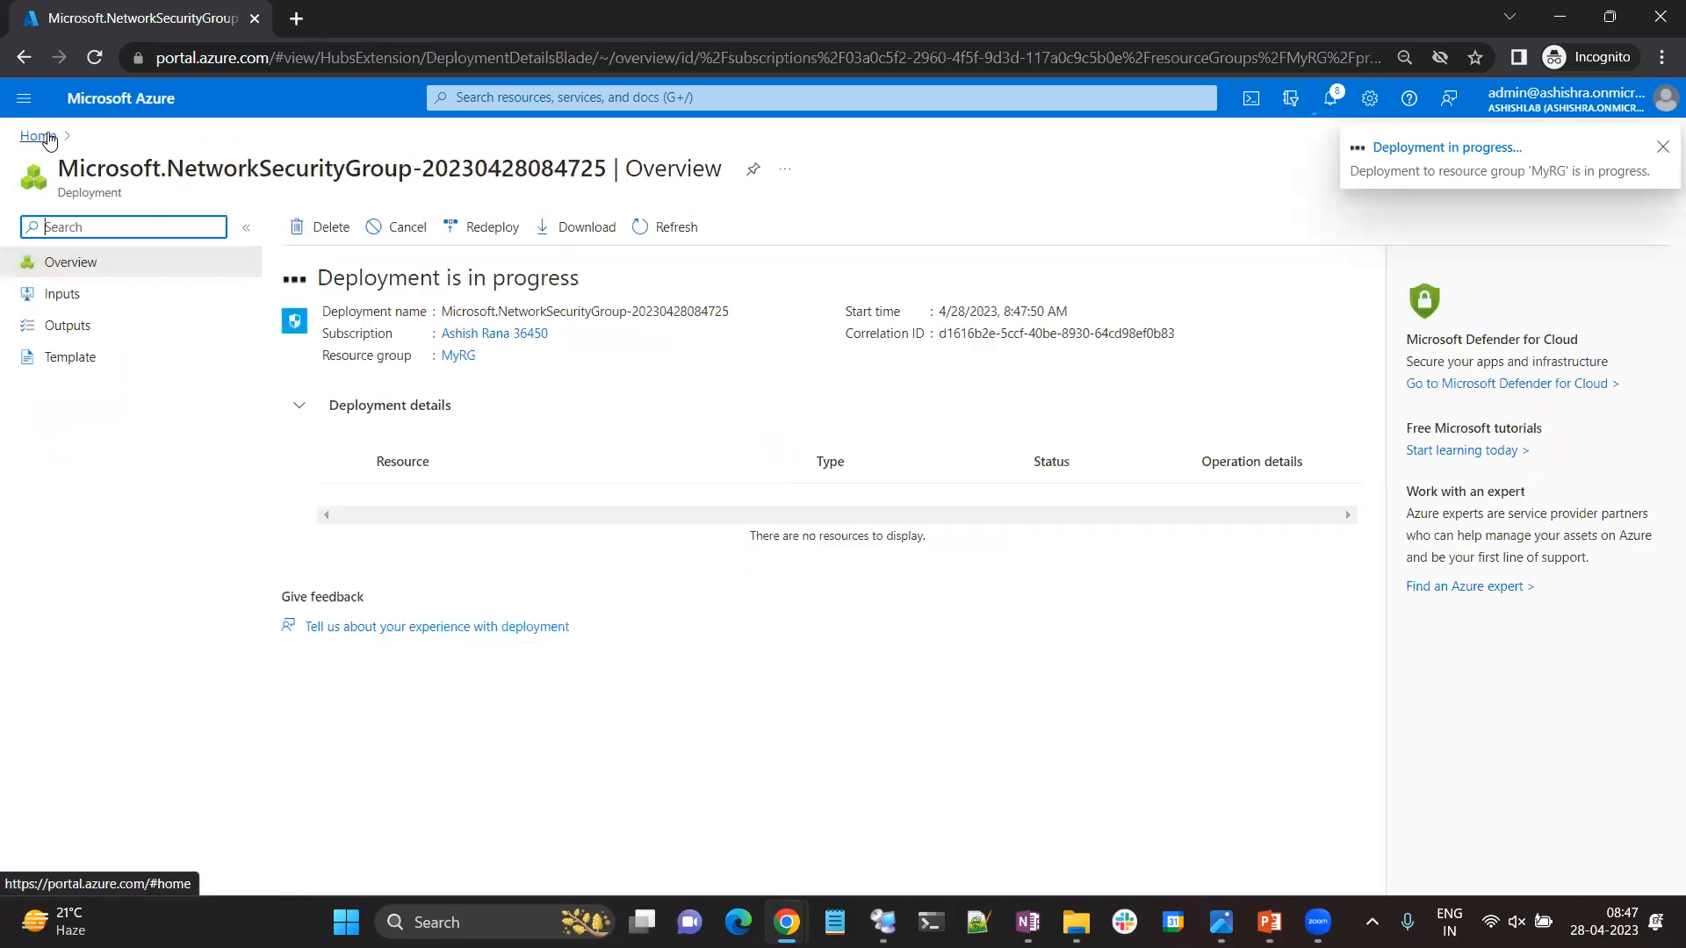
{"action": "left_click", "coordinate": [1661, 149]}
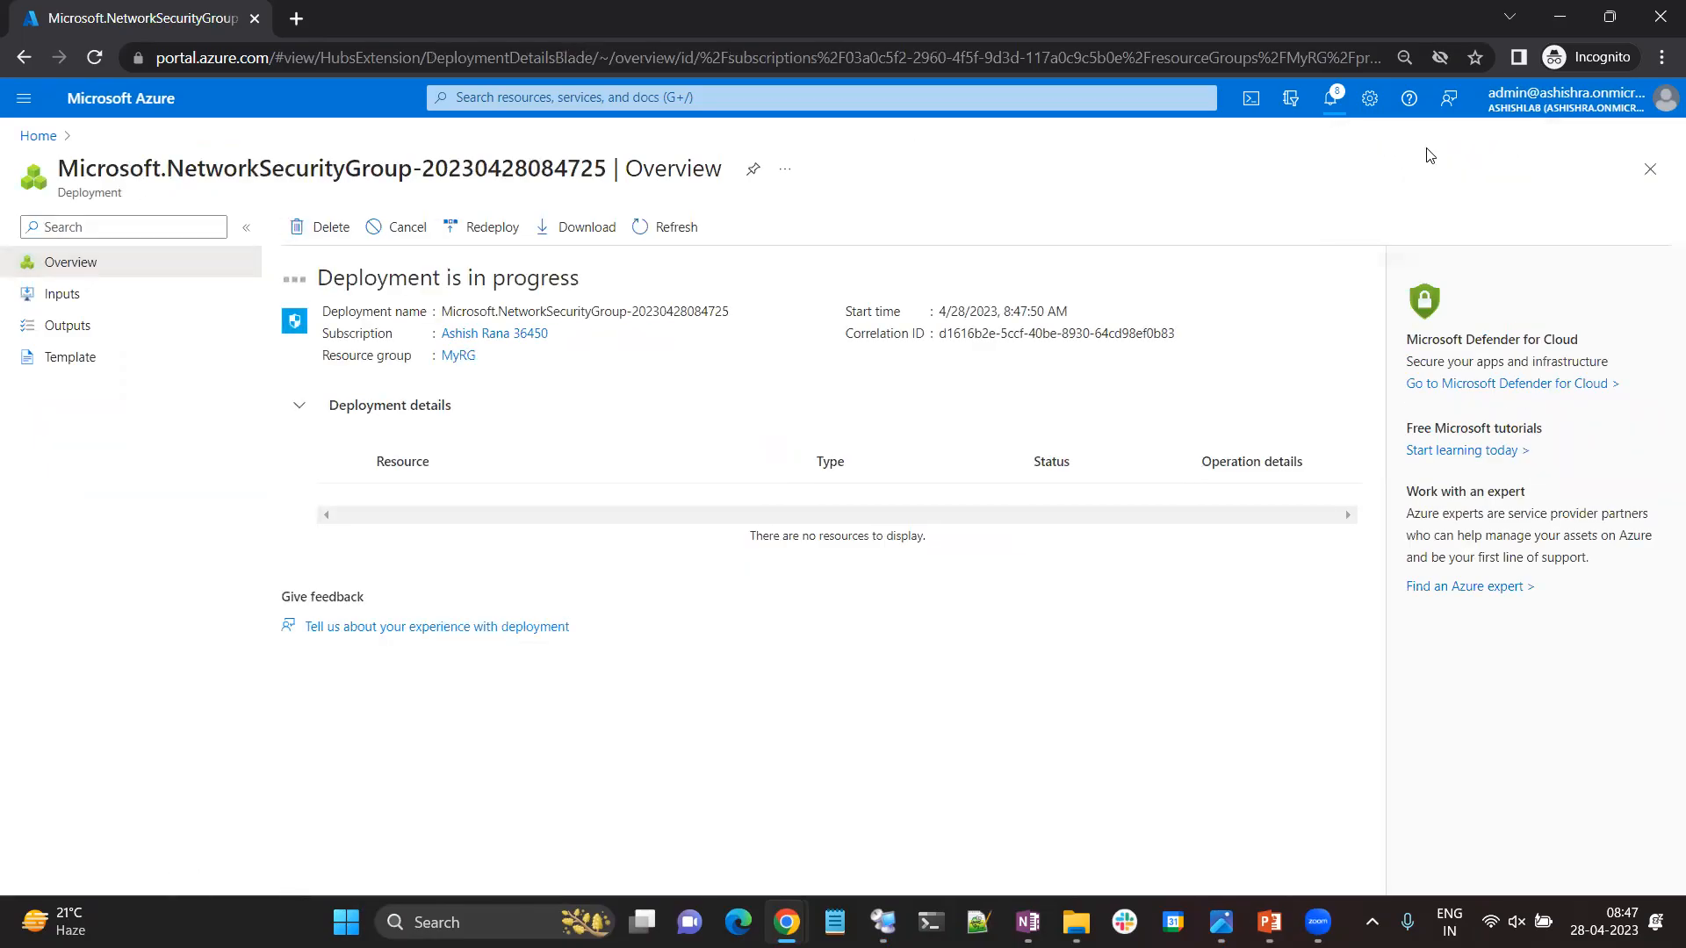
Open the settings of subnet MySub1 in the MyvNet virtual network.
{"action": "left_click", "coordinate": [39, 137]}
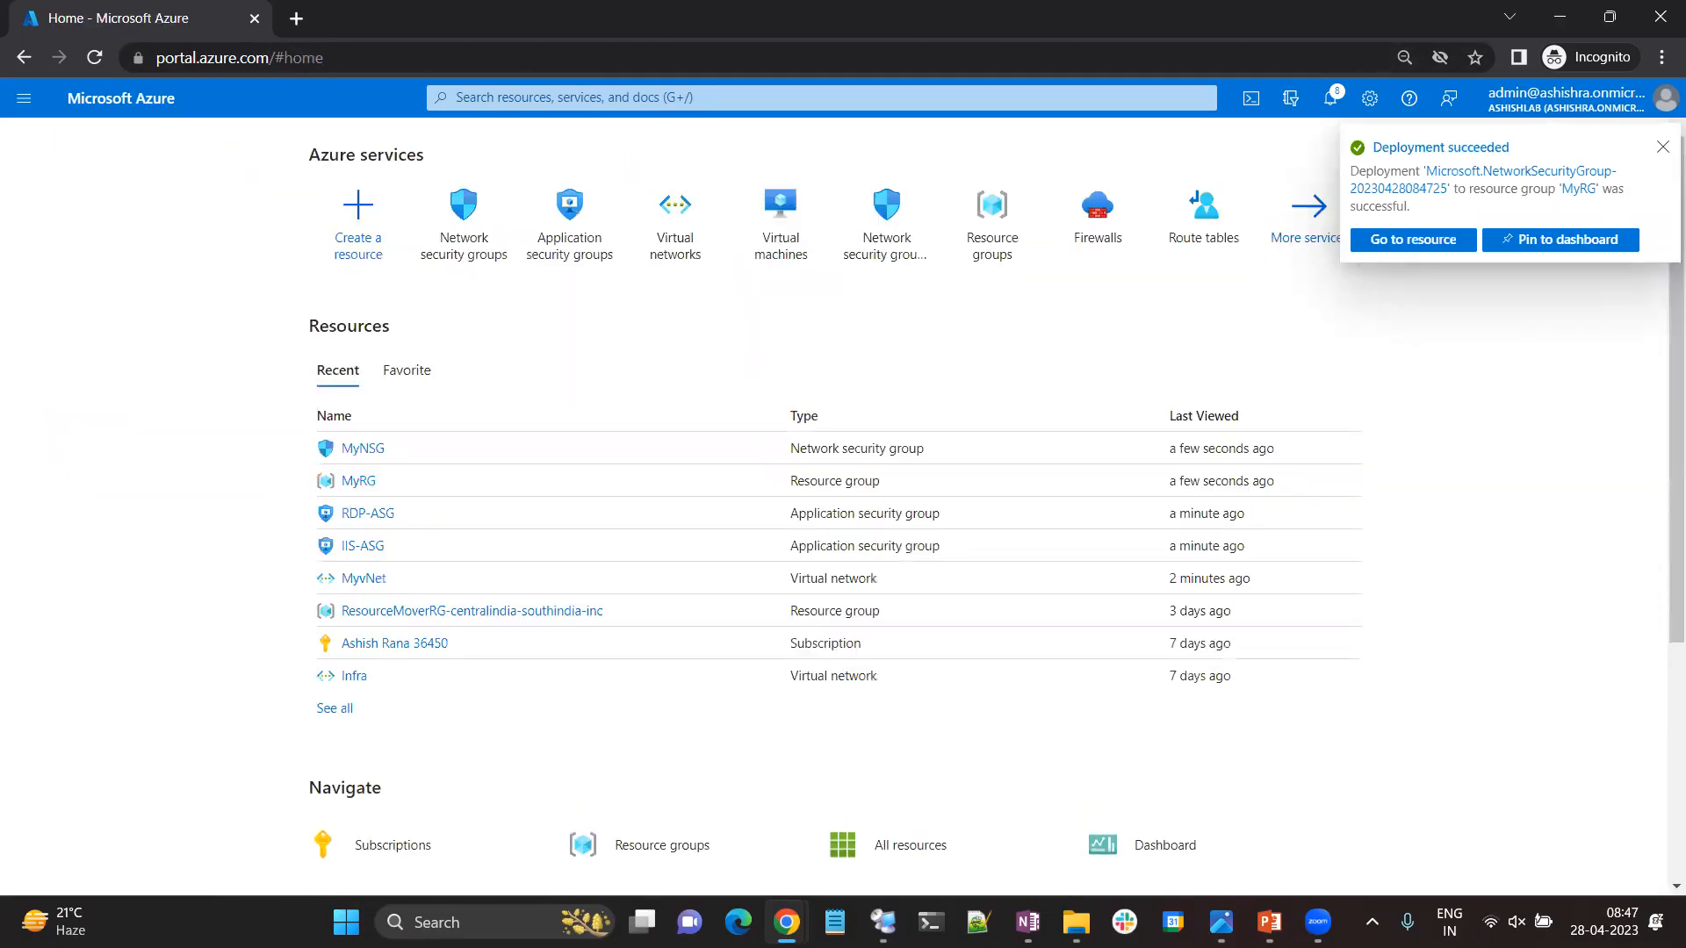
{"action": "left_click", "coordinate": [1663, 145]}
{"action": "left_click", "coordinate": [680, 243]}
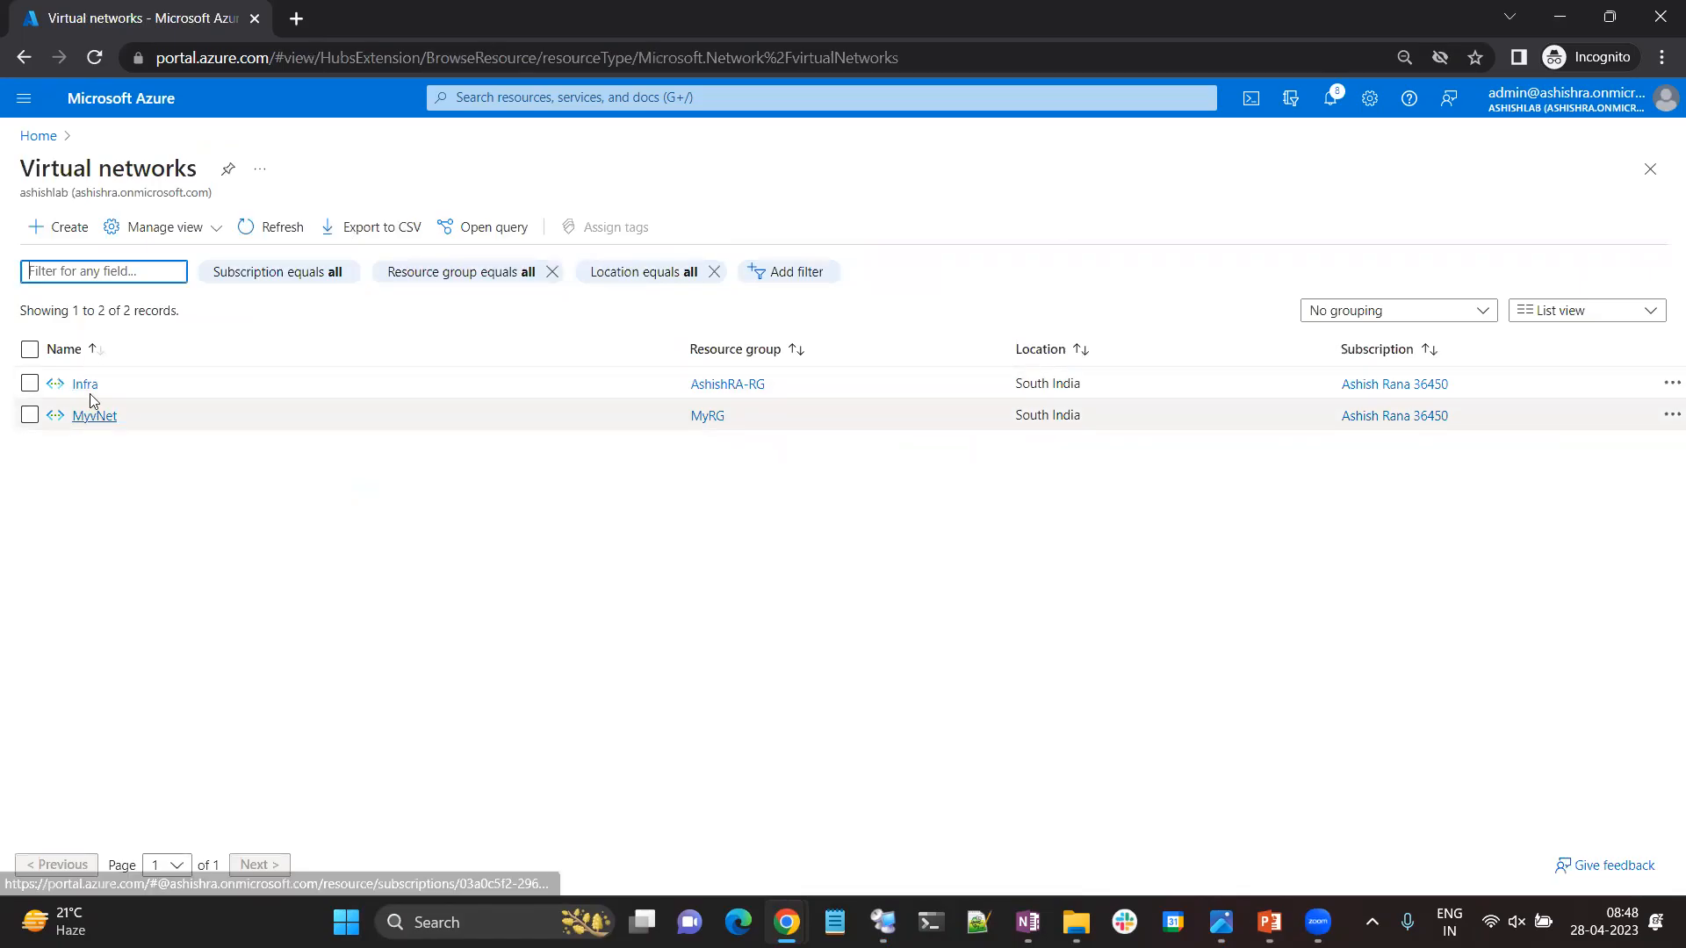
{"action": "left_click", "coordinate": [94, 417]}
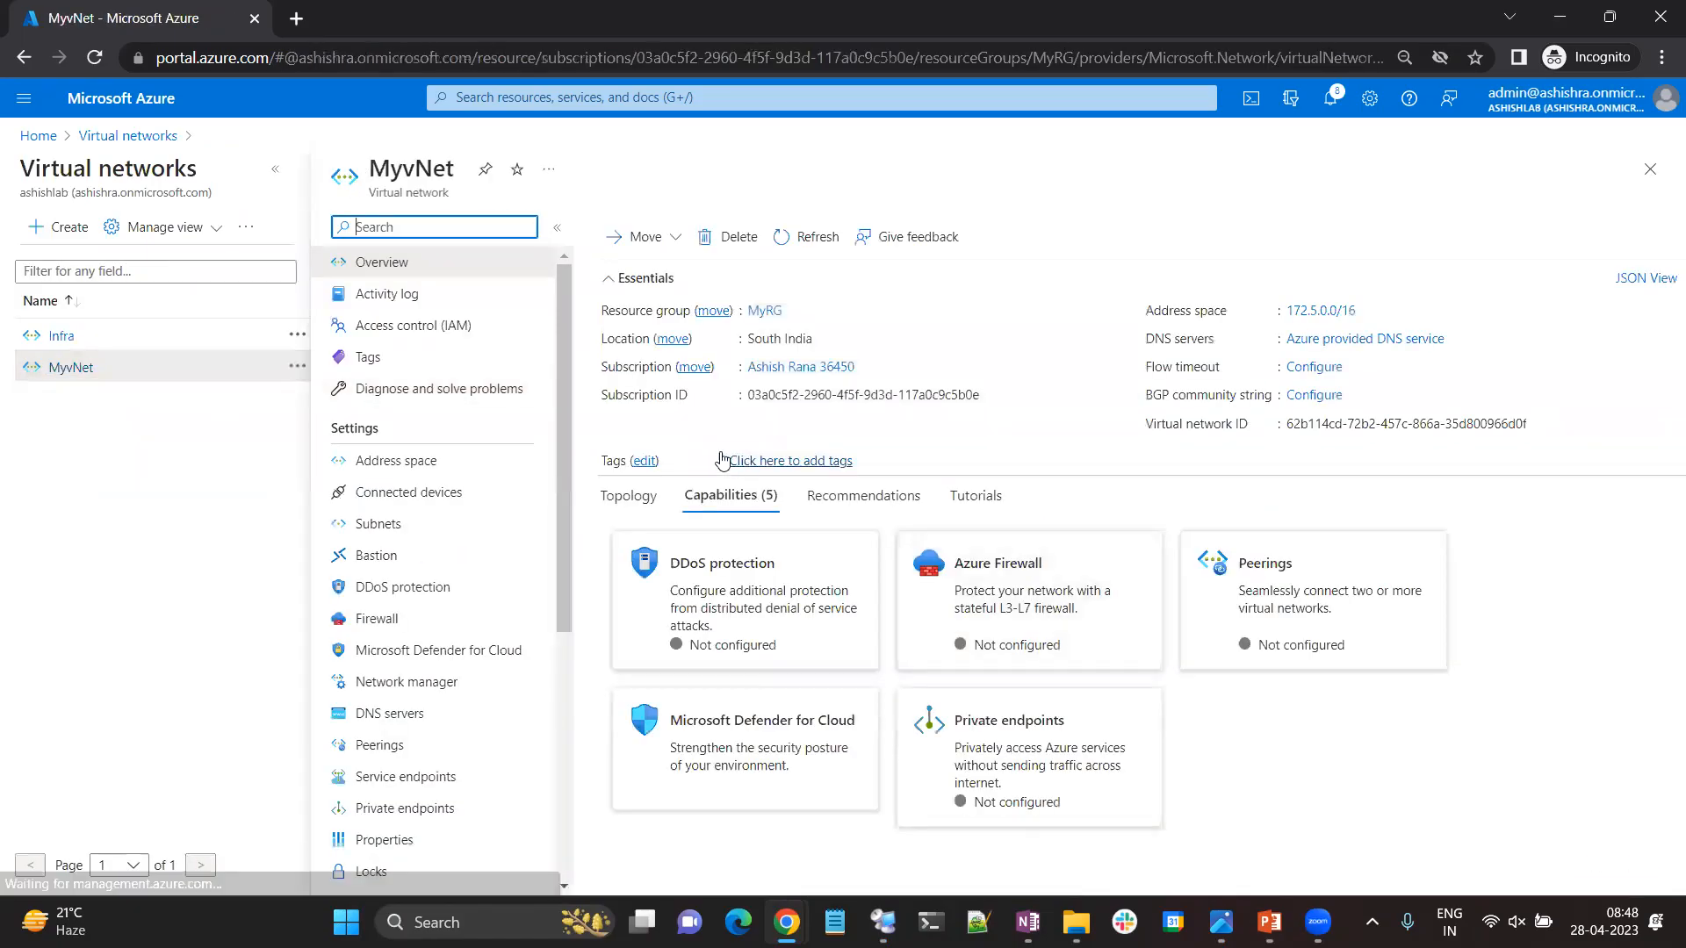
{"action": "left_click", "coordinate": [376, 527]}
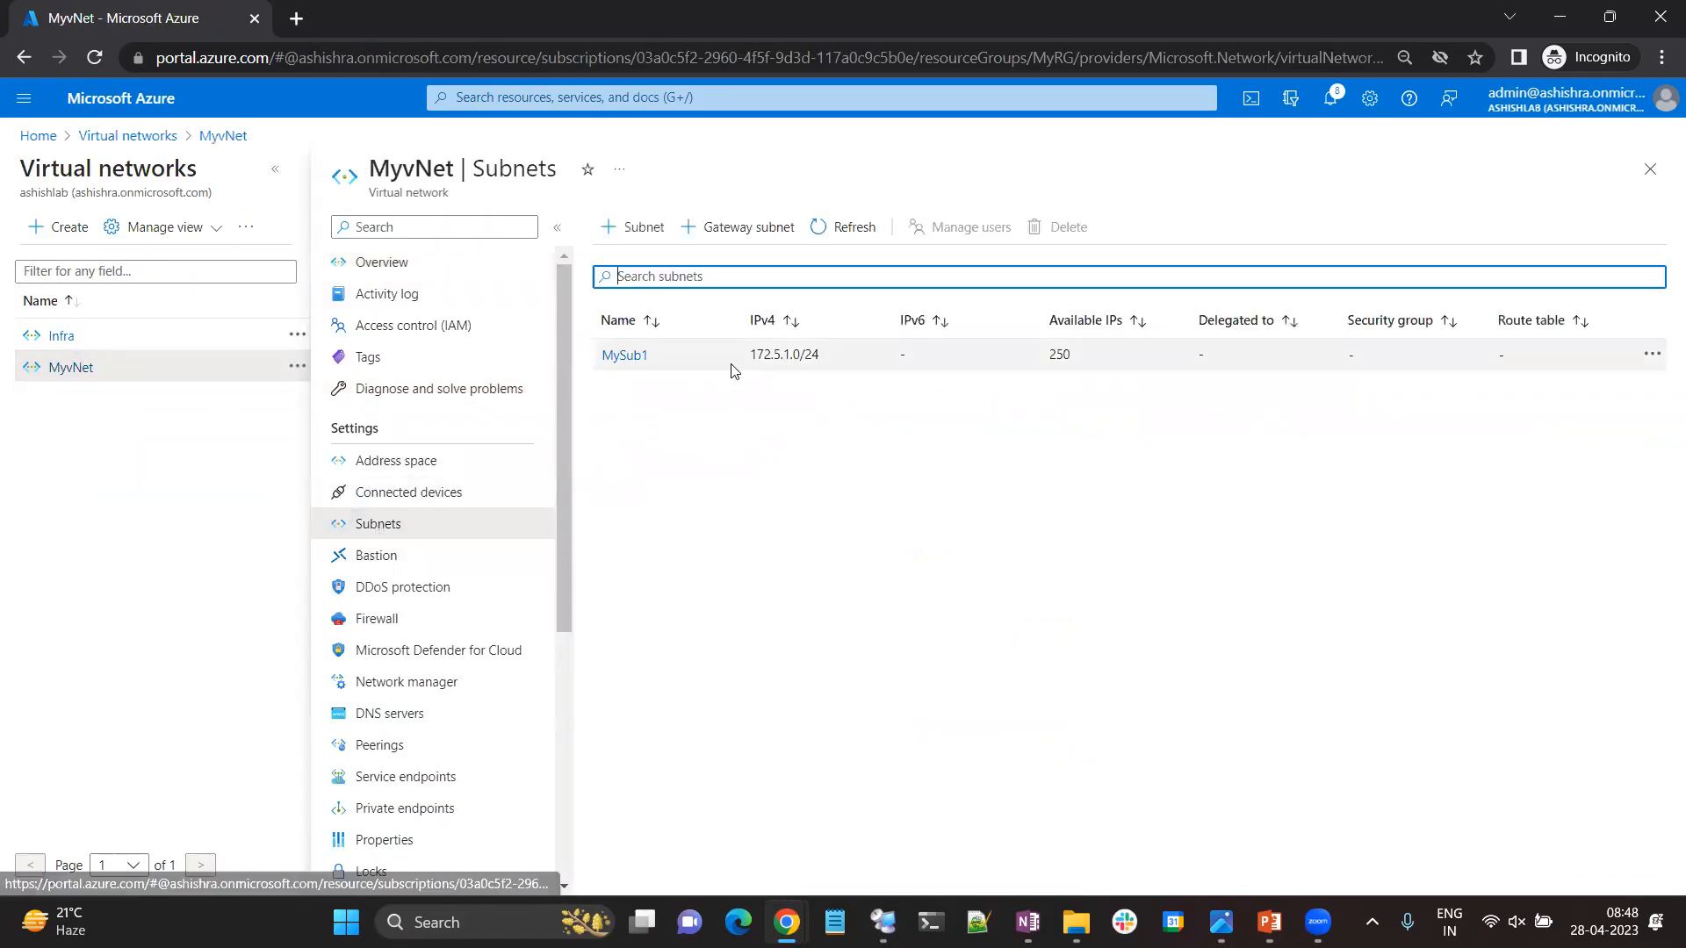
{"action": "left_click", "coordinate": [619, 356]}
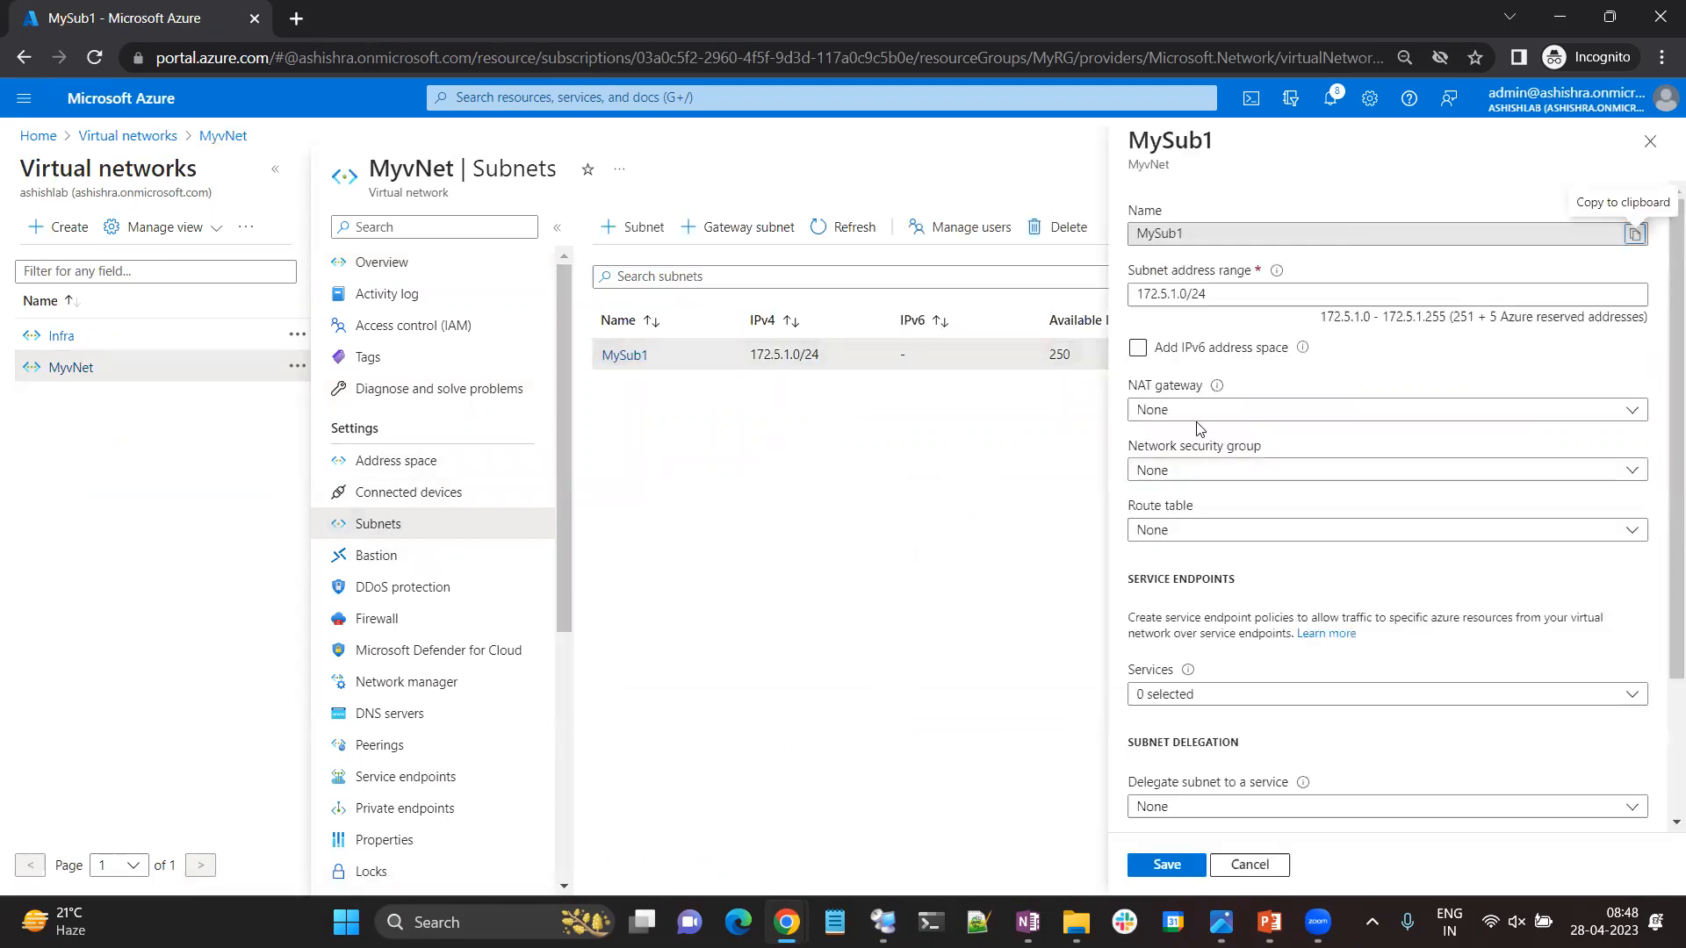
Assign the MyNSG network security group to subnet MySub1 and save the subnet.
{"action": "left_click", "coordinate": [1190, 480]}
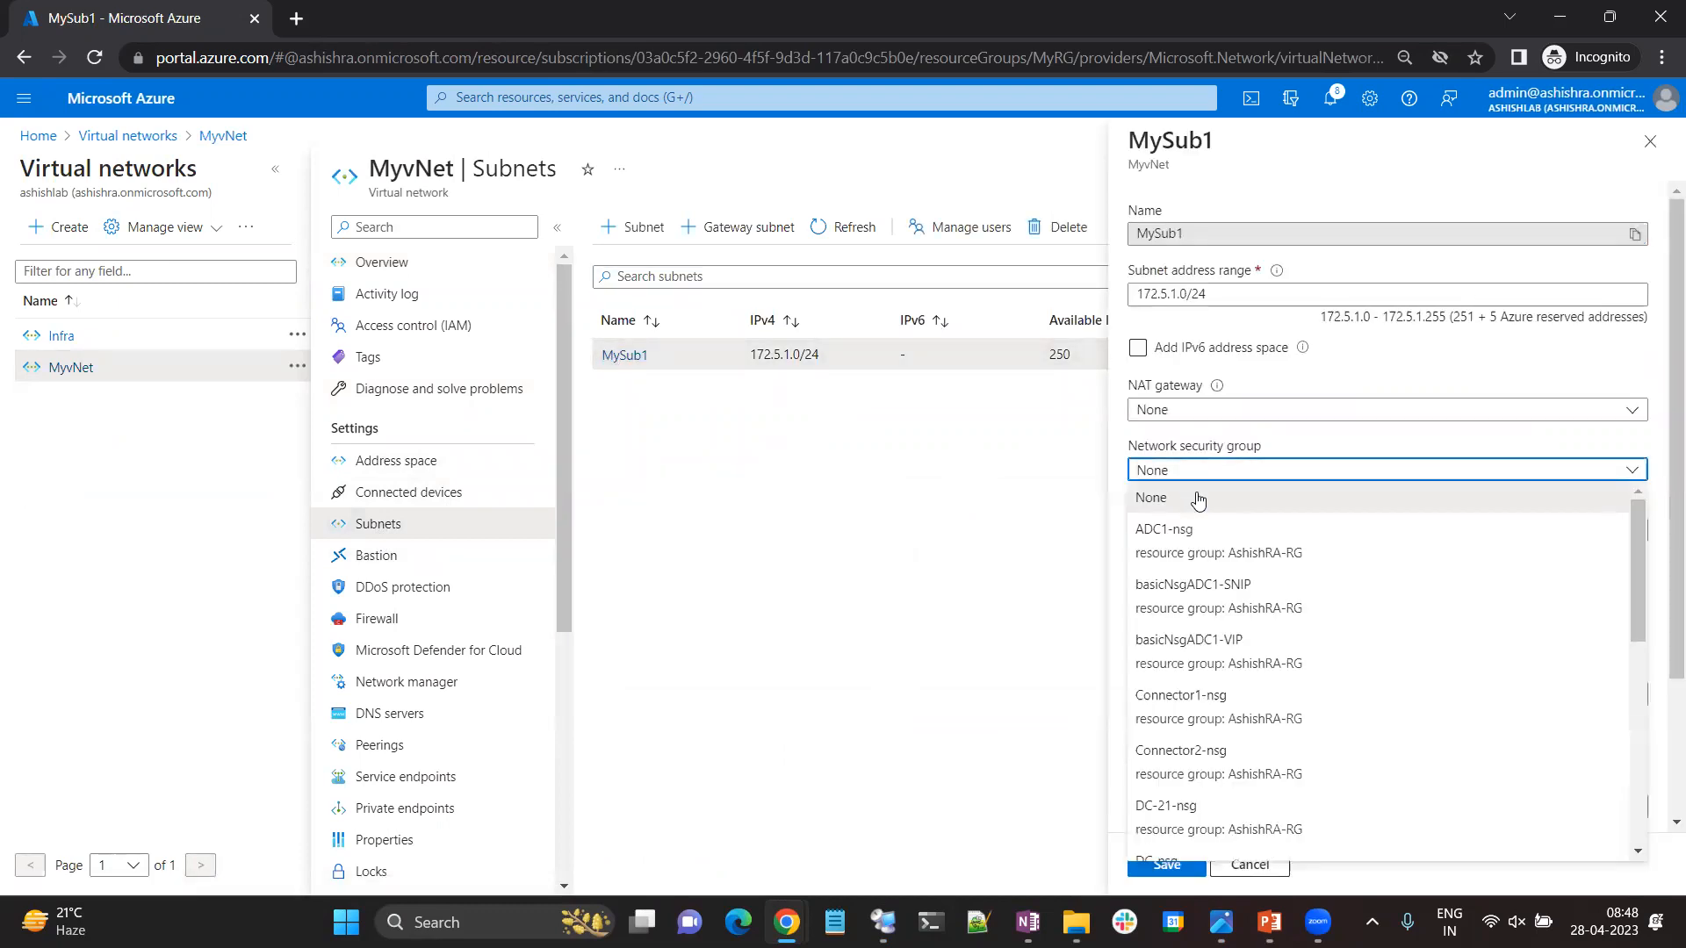
{"action": "scroll", "coordinate": [1223, 645], "scroll_direction": "down", "scroll_amount": 4}
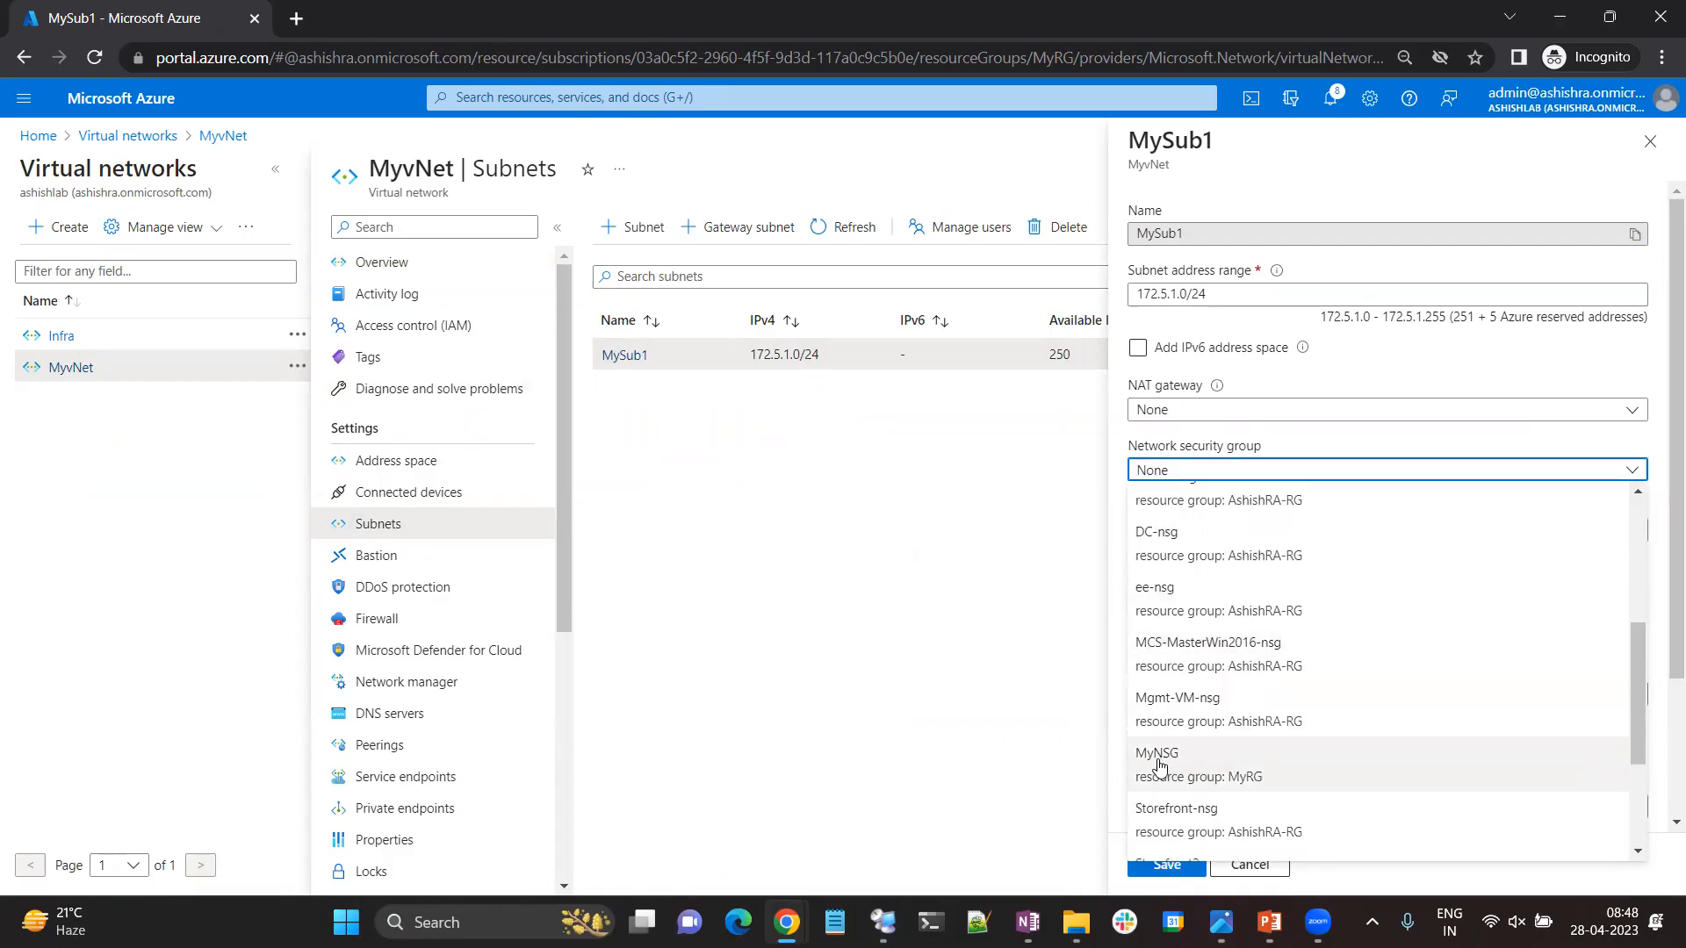
{"action": "left_click", "coordinate": [1159, 766]}
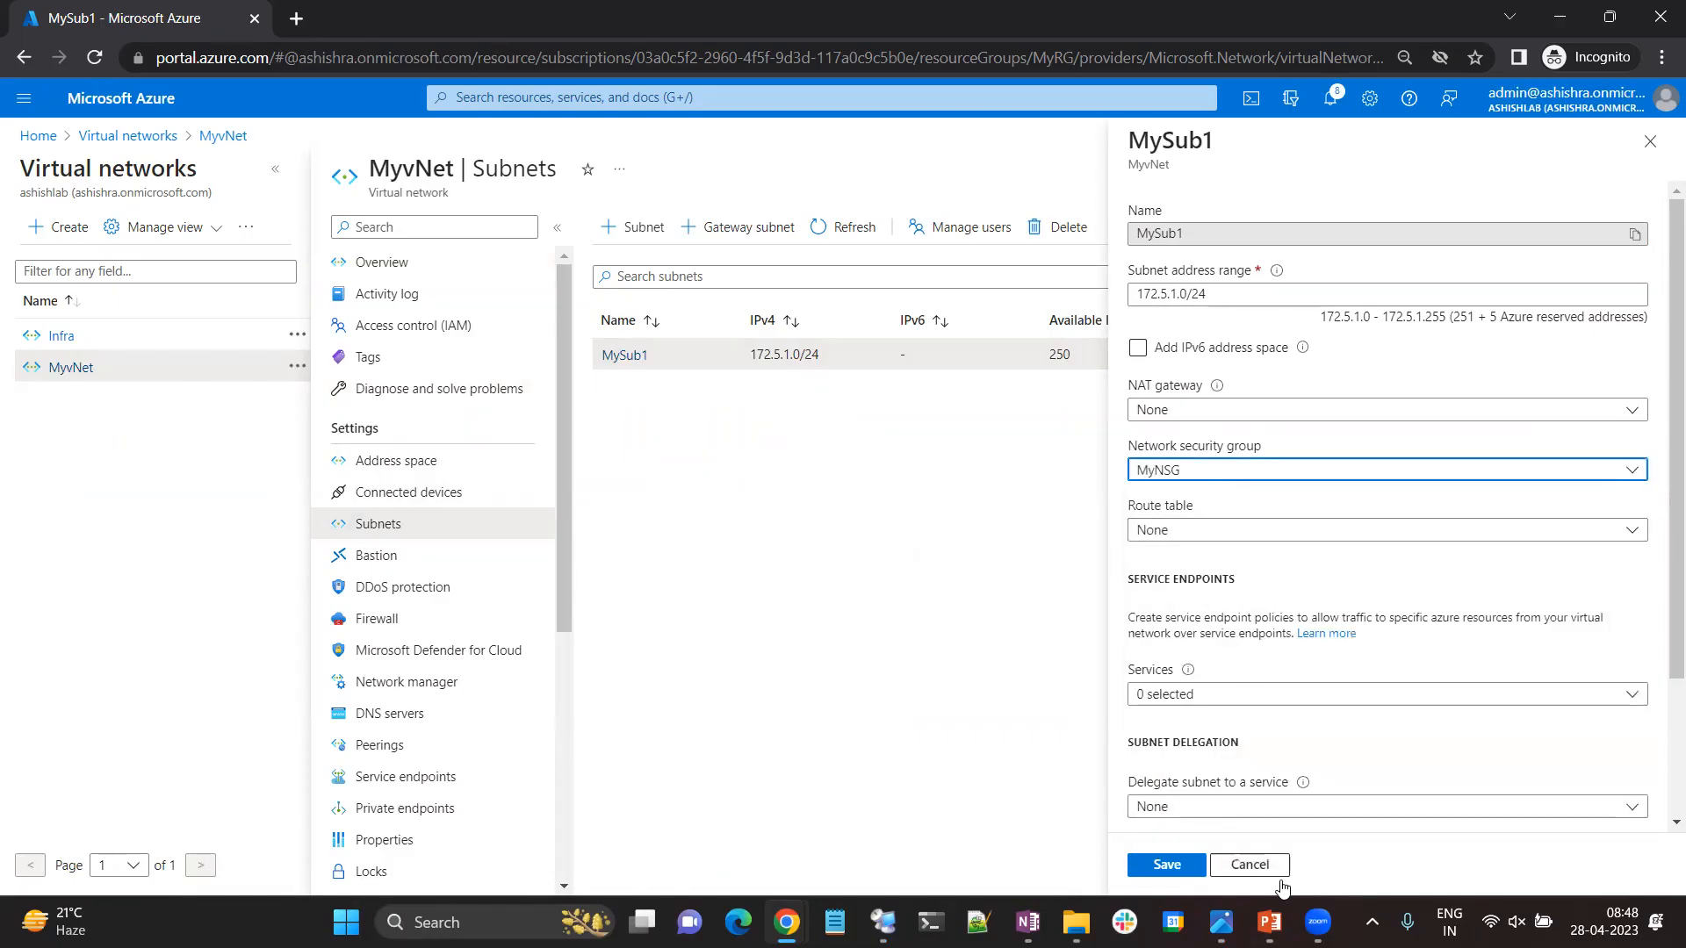
{"action": "left_click", "coordinate": [1196, 866]}
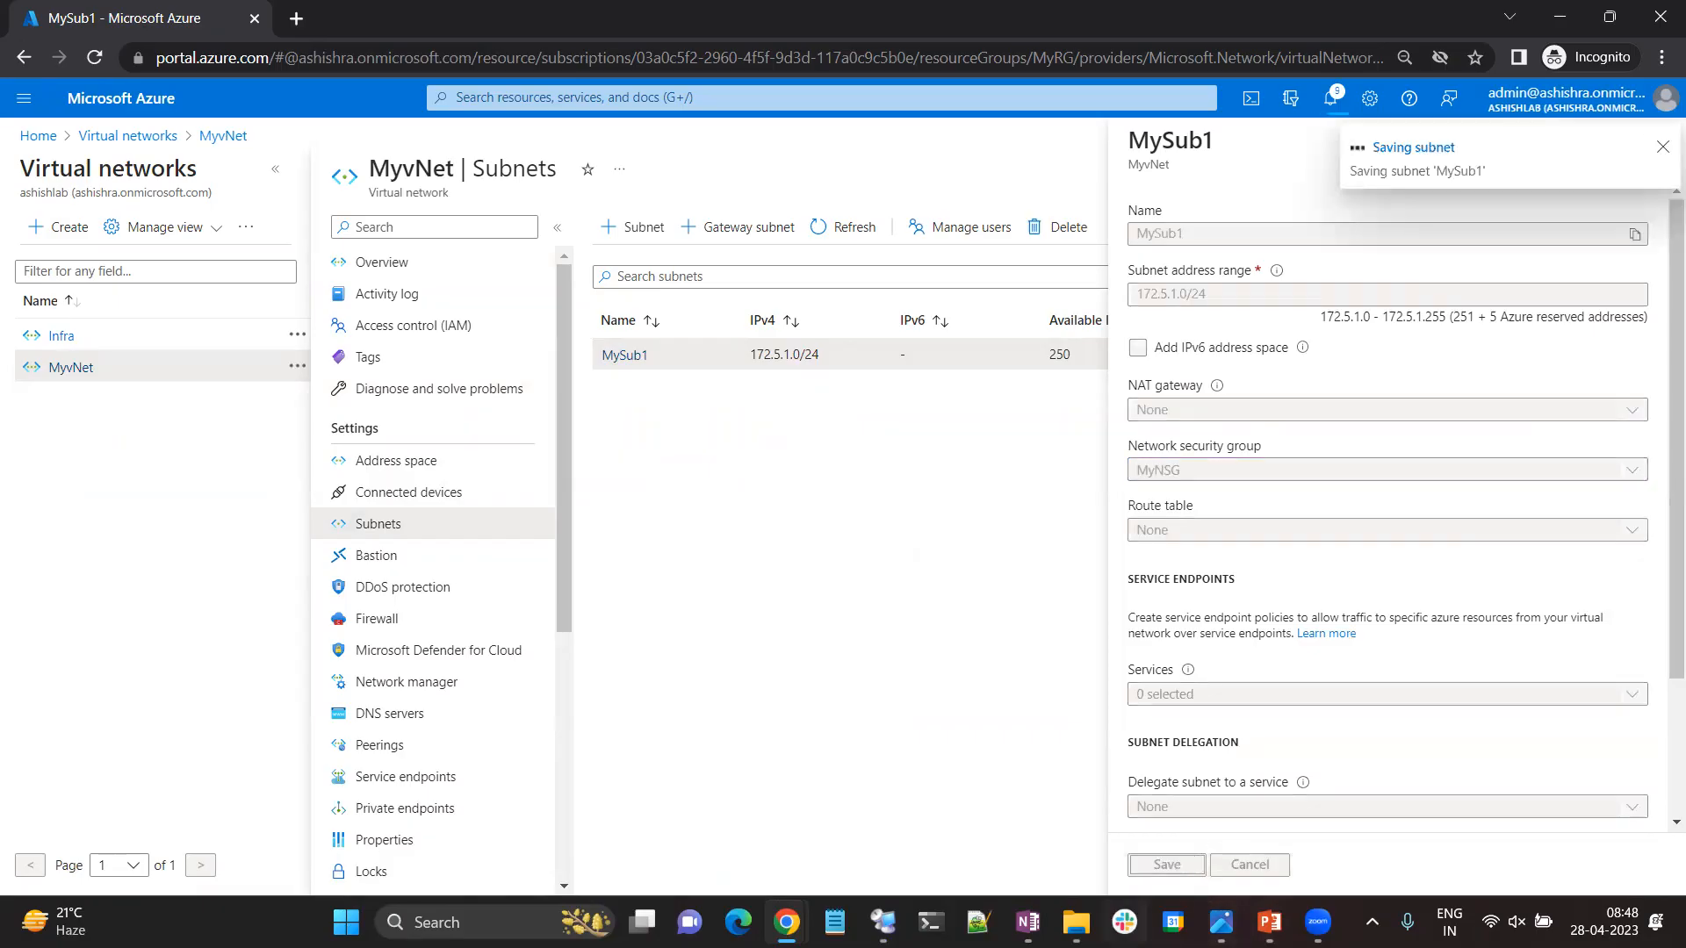
Consult the virtual machines in the ASG and NSG diagram, and open the MyRDPVM virtual machine in the portal.
{"action": "left_click", "coordinate": [1222, 922]}
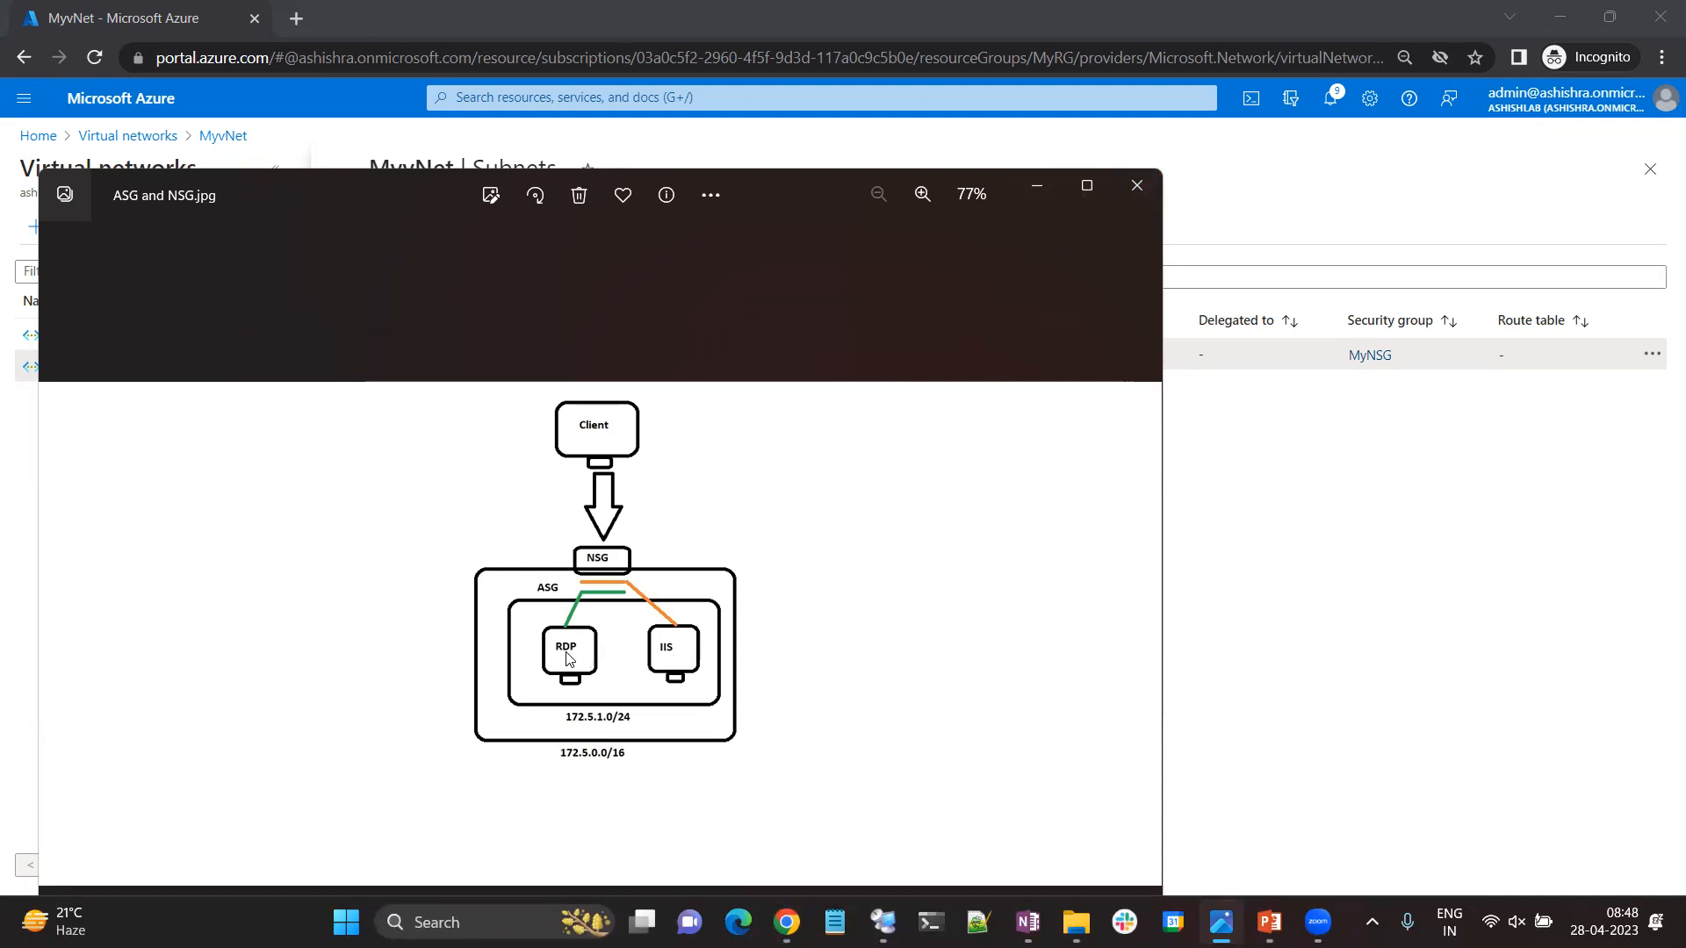
{"action": "left_click", "coordinate": [1039, 188]}
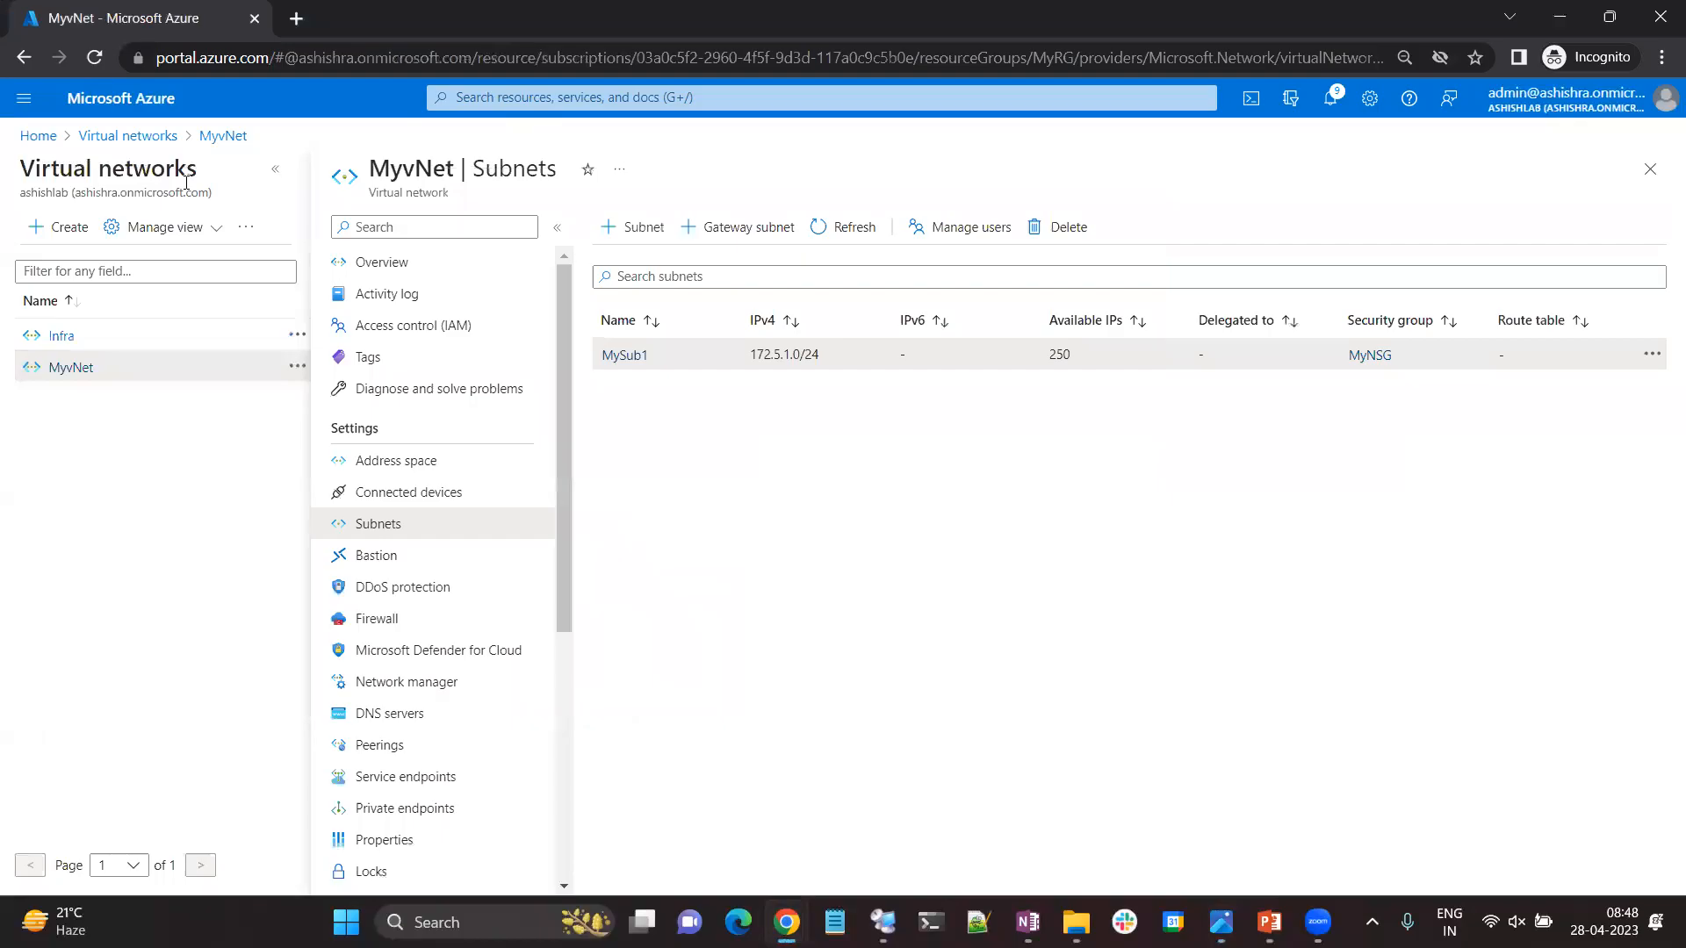
{"action": "left_click", "coordinate": [46, 143]}
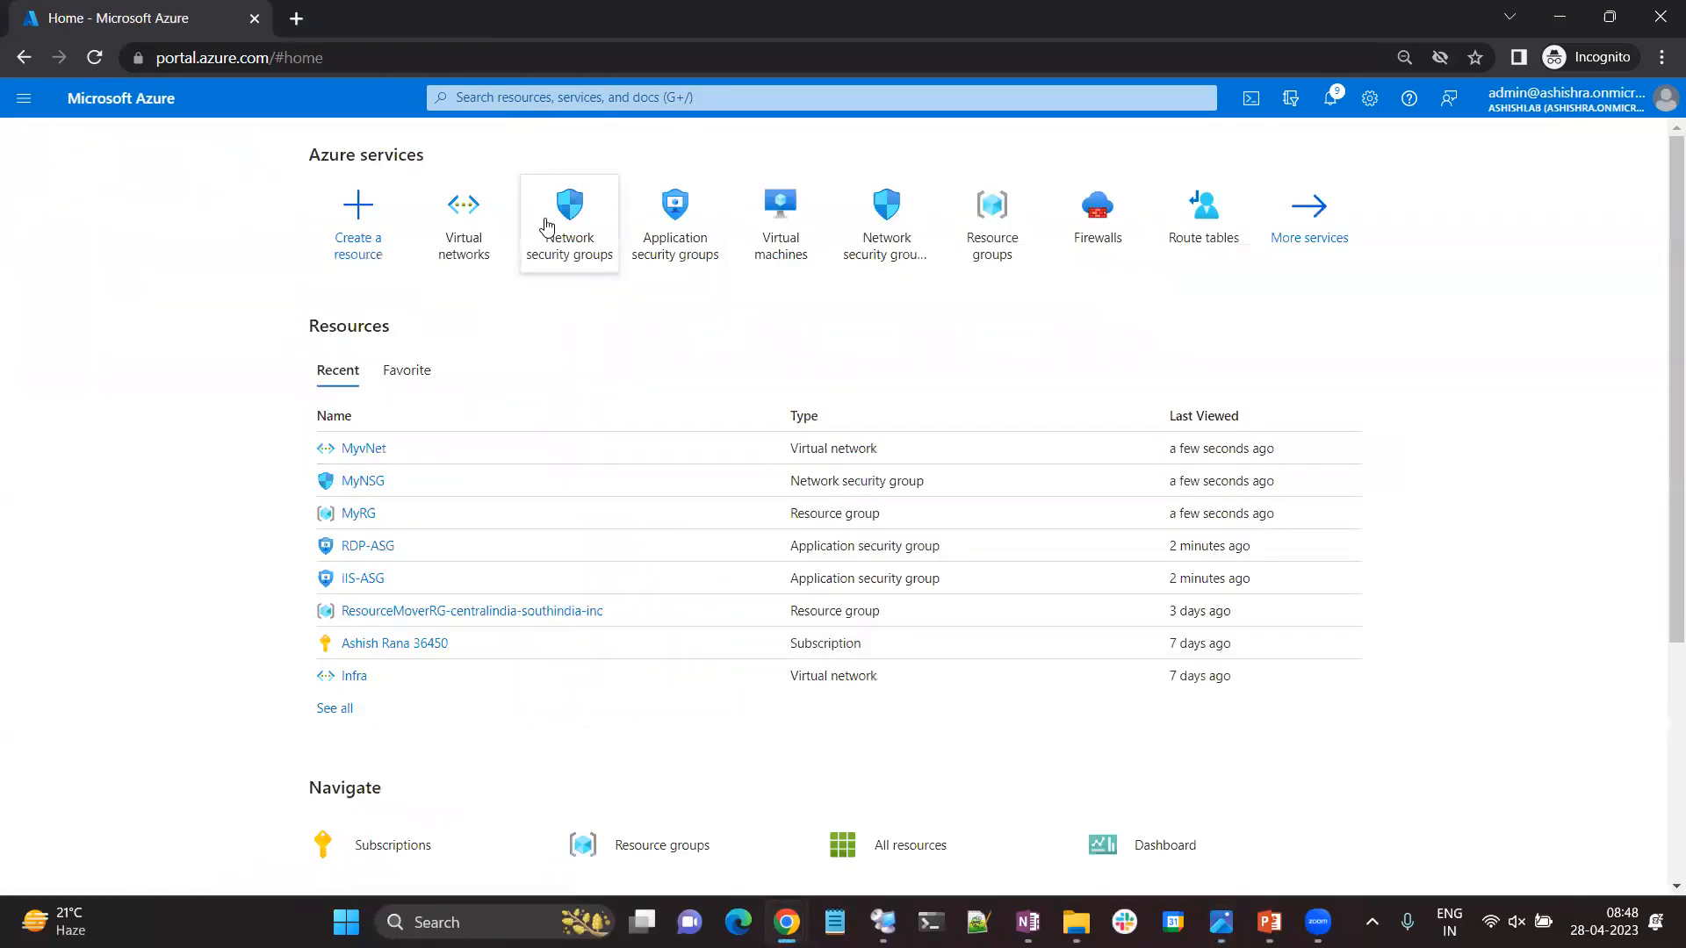
{"action": "left_click", "coordinate": [779, 214]}
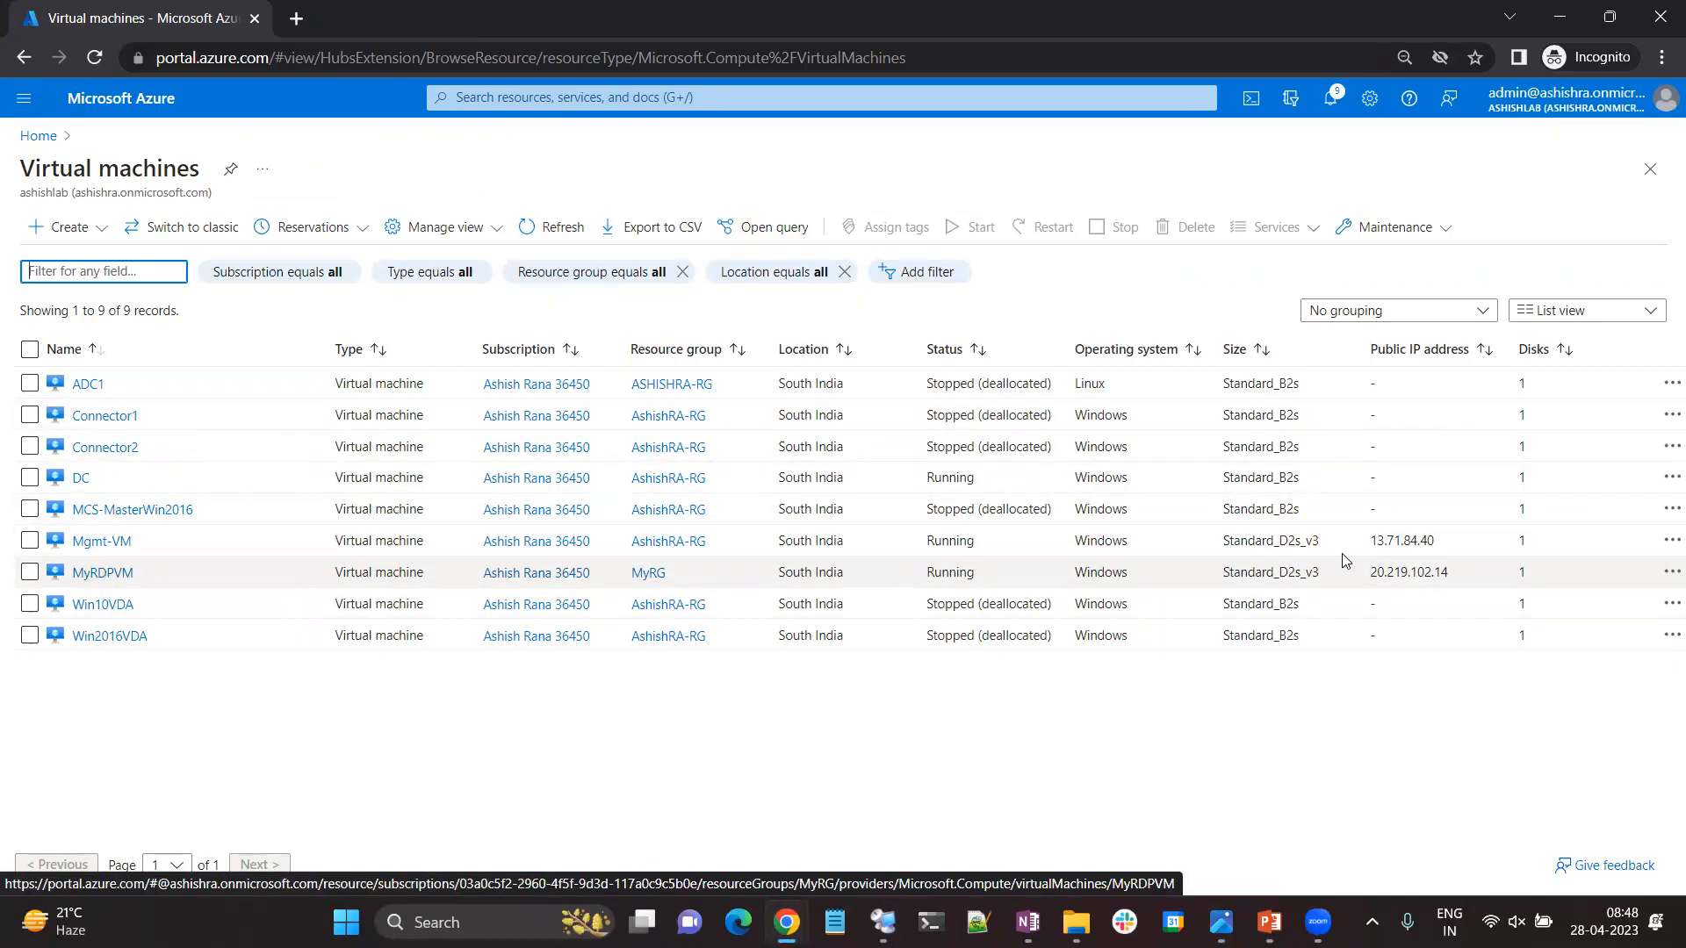
{"action": "left_click", "coordinate": [101, 573]}
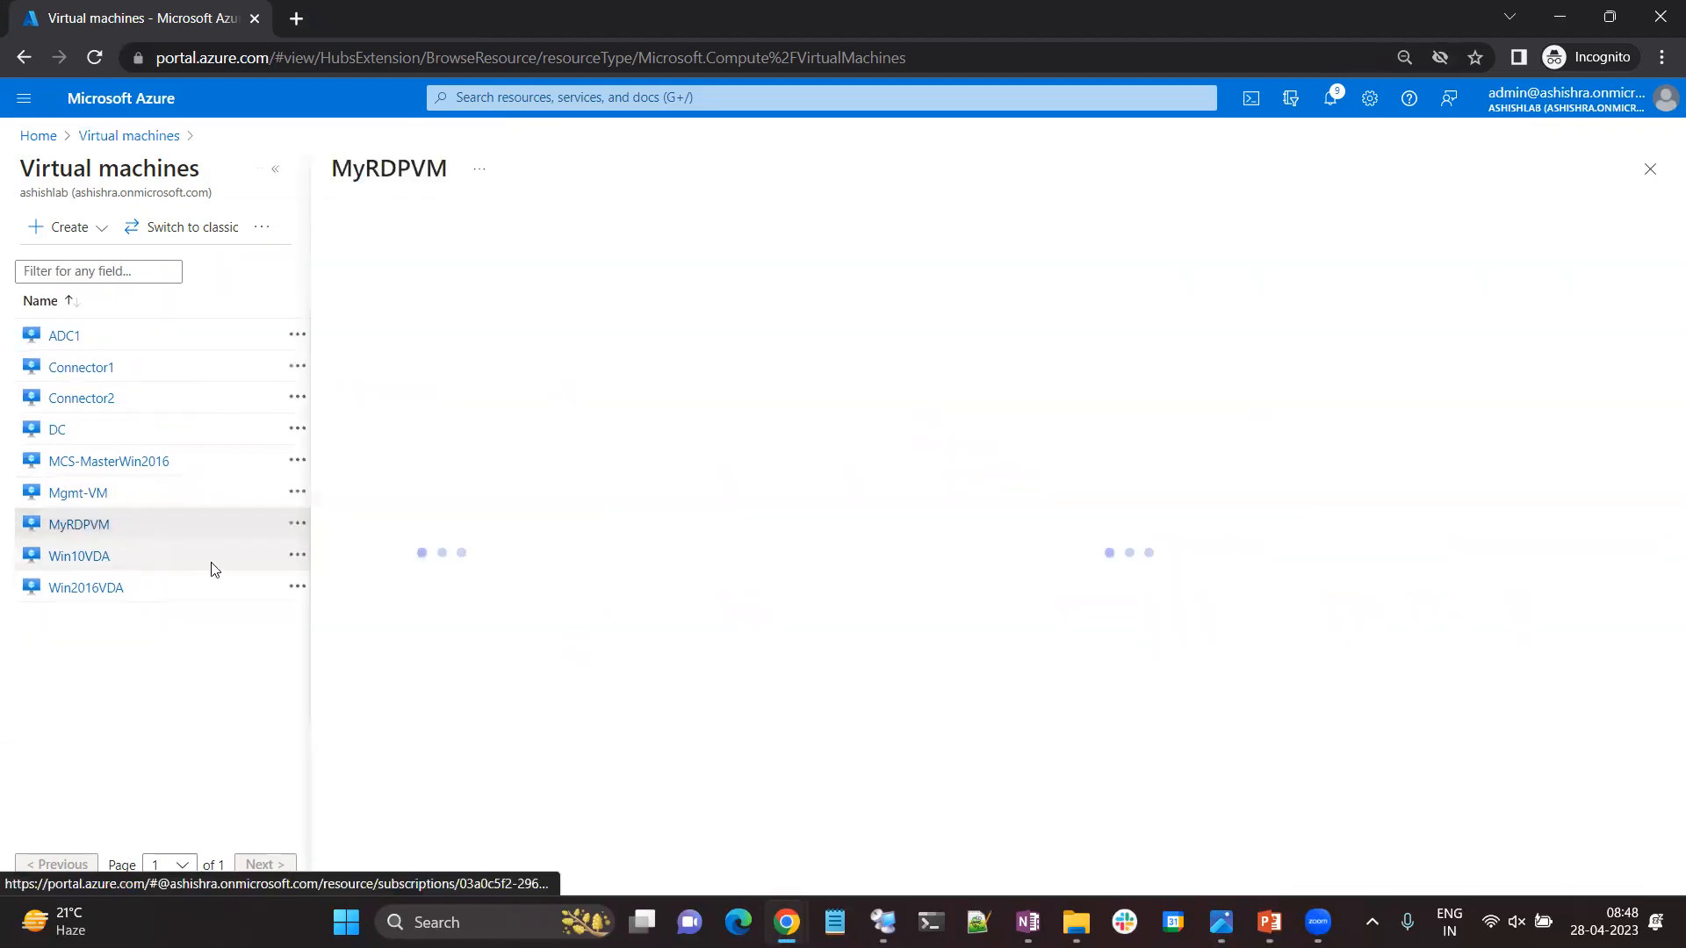
Copy MyRDPVM's public IP from its networking settings and try a Remote Desktop connection to 20.219.102.14.
{"action": "left_click", "coordinate": [397, 460]}
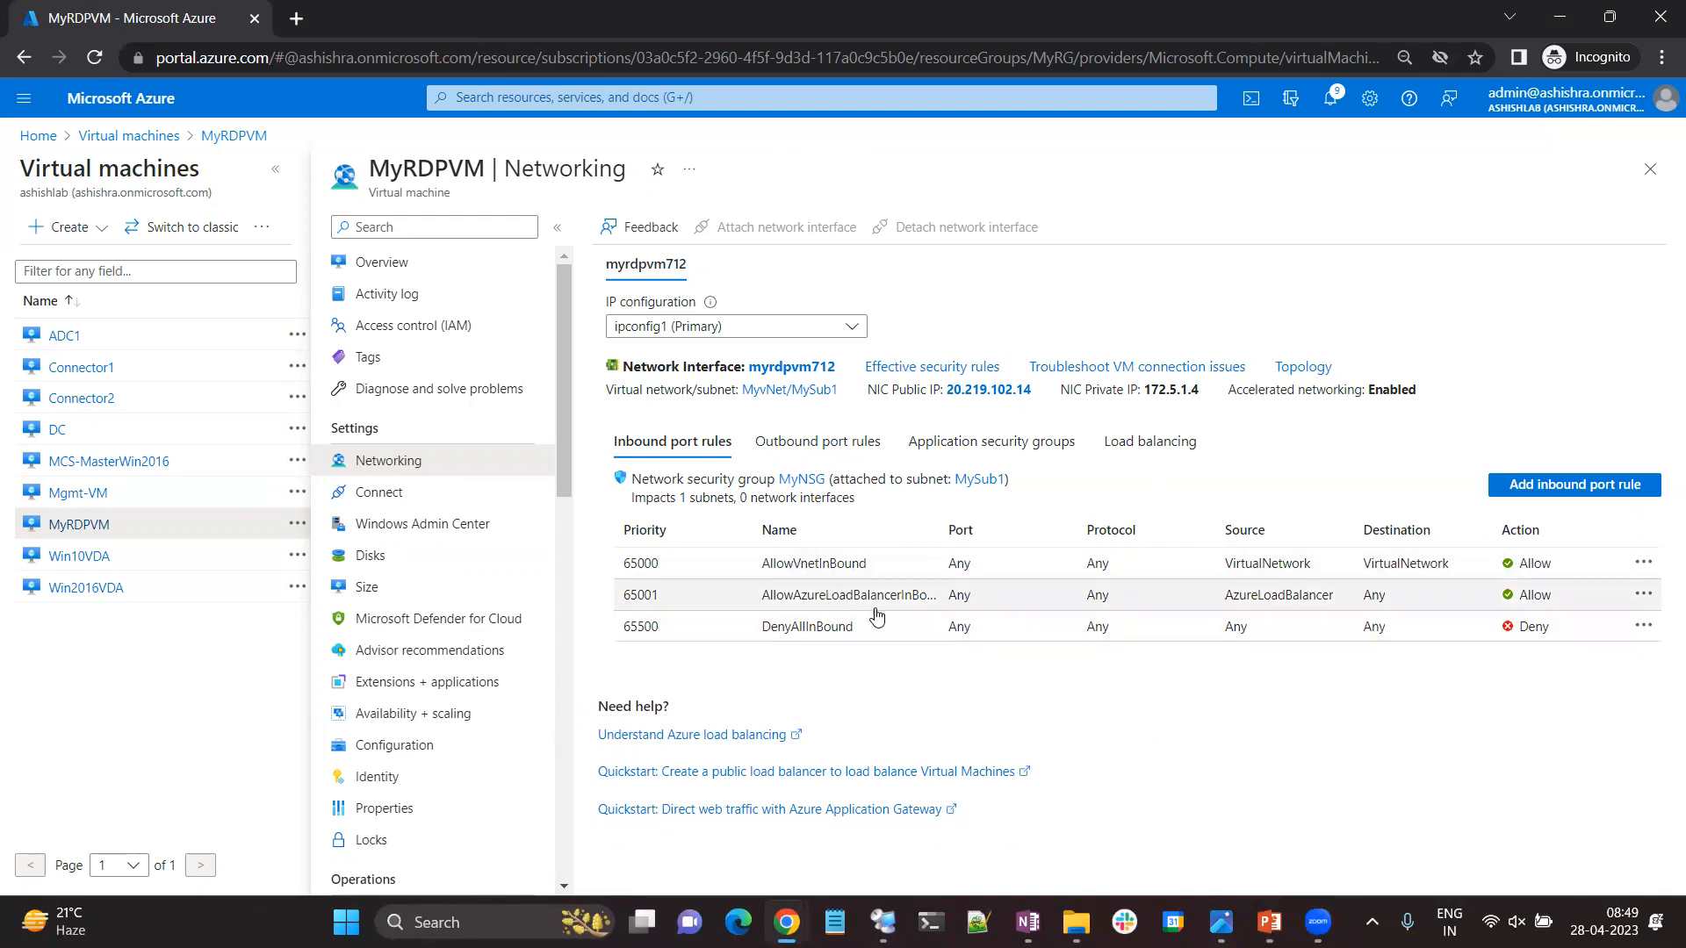
{"action": "left_click_drag", "start_coordinate": [1035, 390], "coordinate": [945, 389]}
{"action": "key", "text": "ctrl+c"}
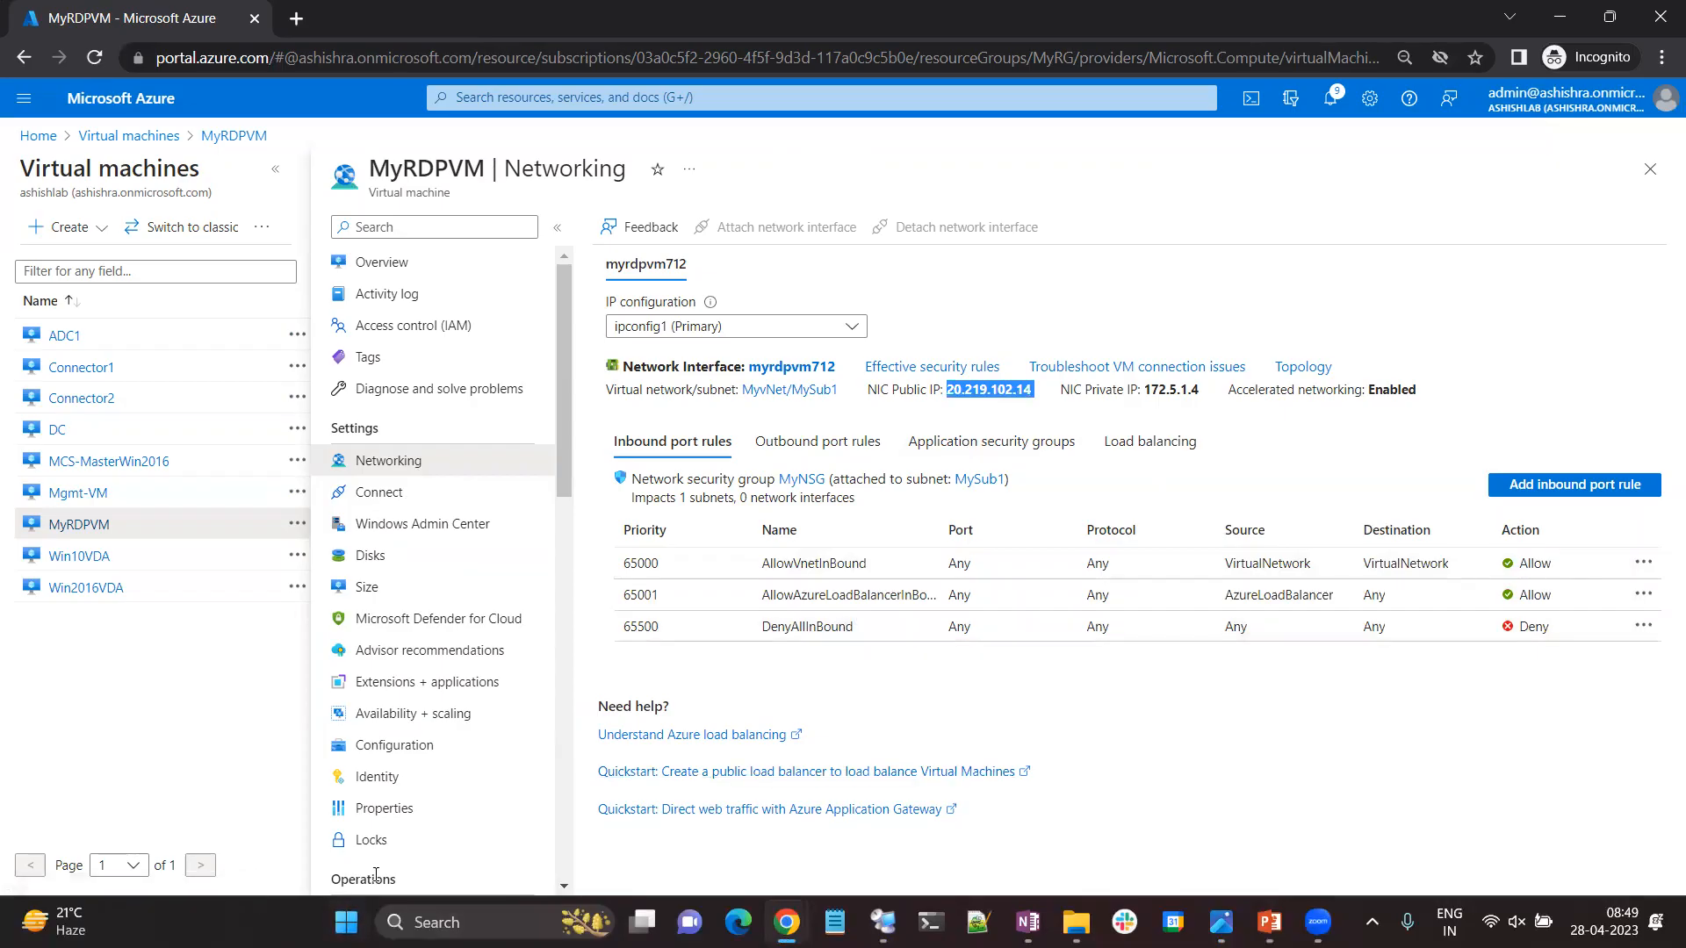
{"action": "right_click", "coordinate": [347, 923]}
{"action": "left_click", "coordinate": [328, 790]}
{"action": "key", "text": "Return"}
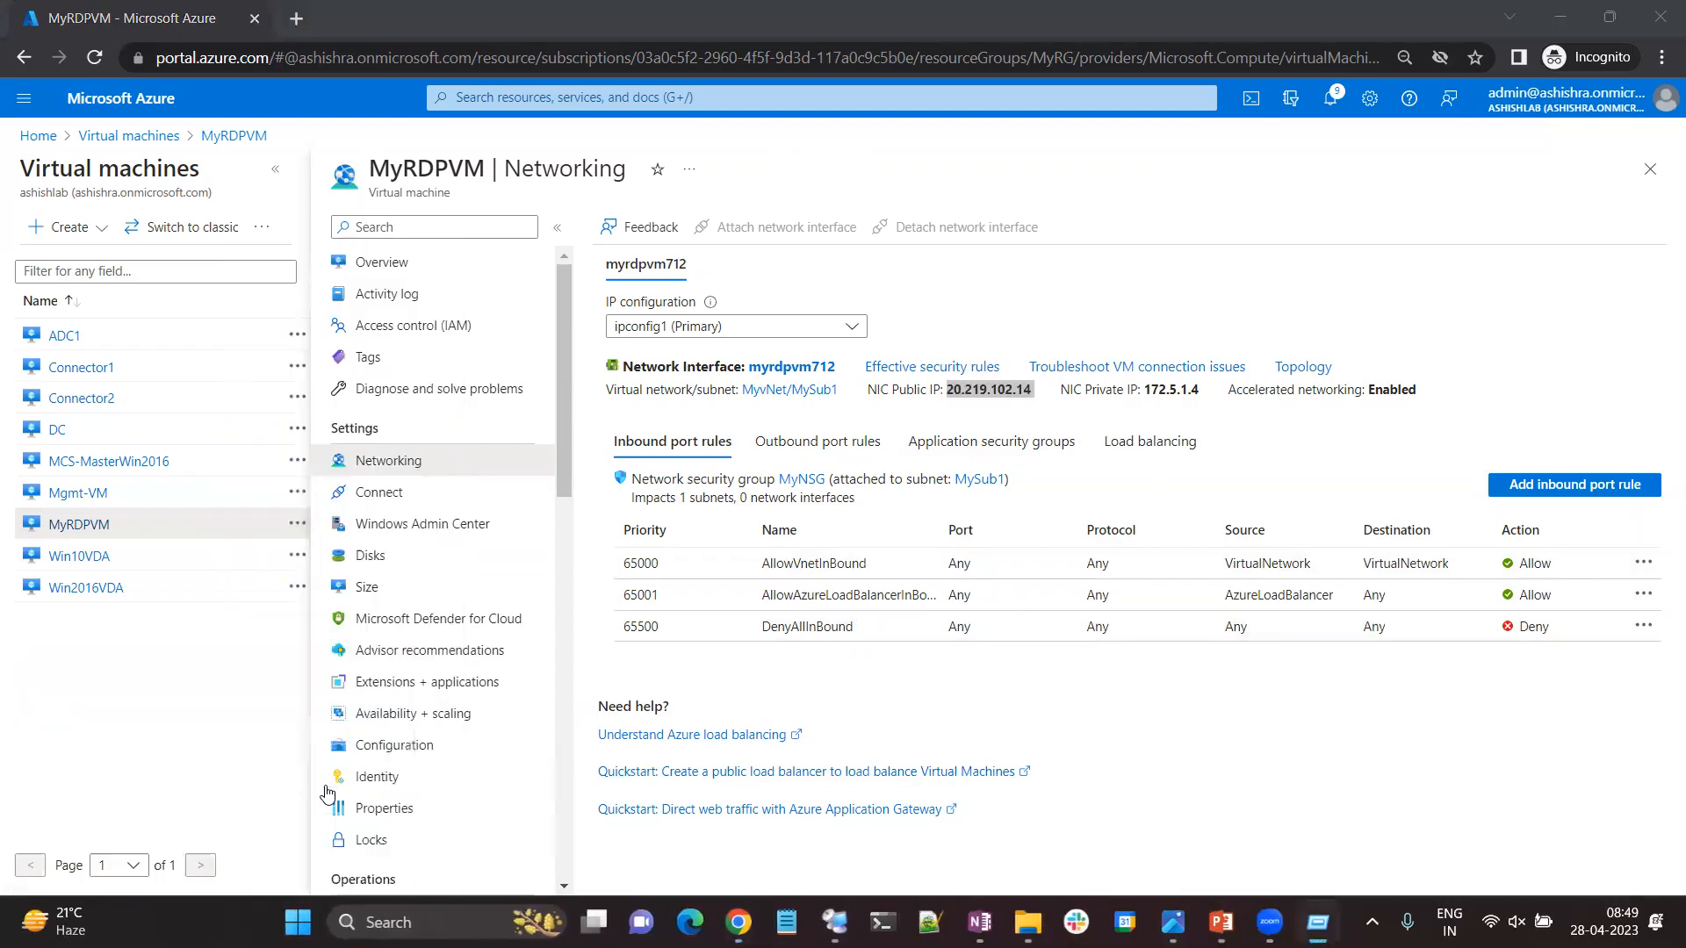
{"action": "key", "text": "ctrl+v"}
{"action": "left_click", "coordinate": [945, 413]}
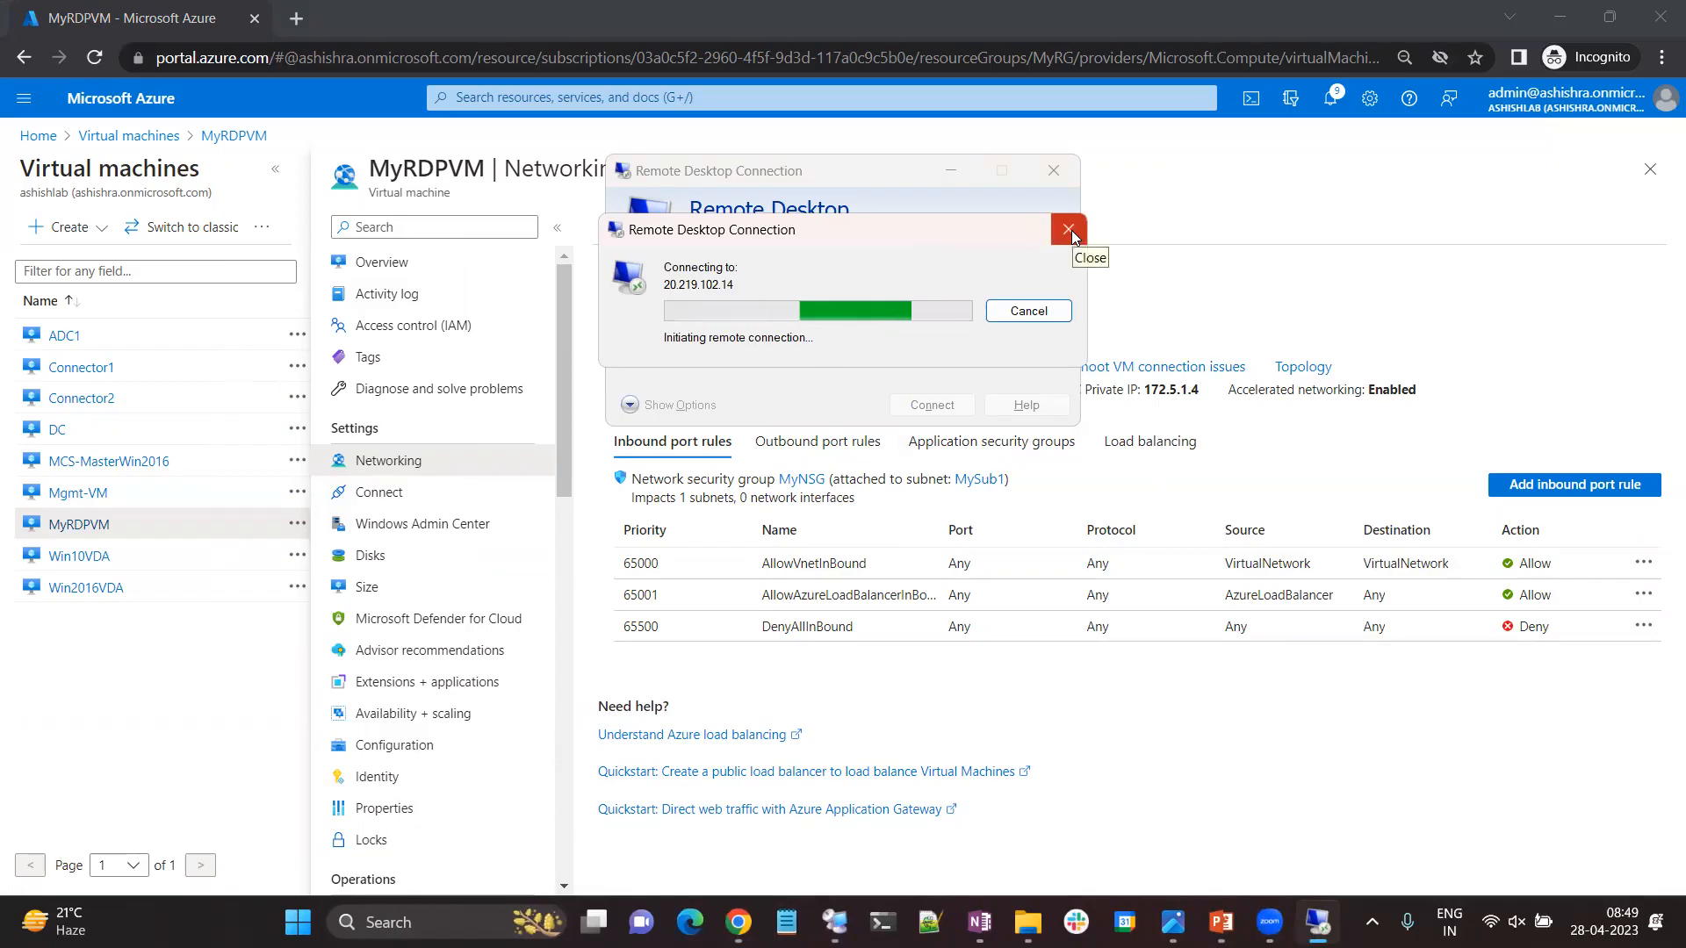
Open the inbound security rules of MyNSG and examine the port, protocol, source and destination of the default rules.
{"action": "left_click", "coordinate": [815, 481]}
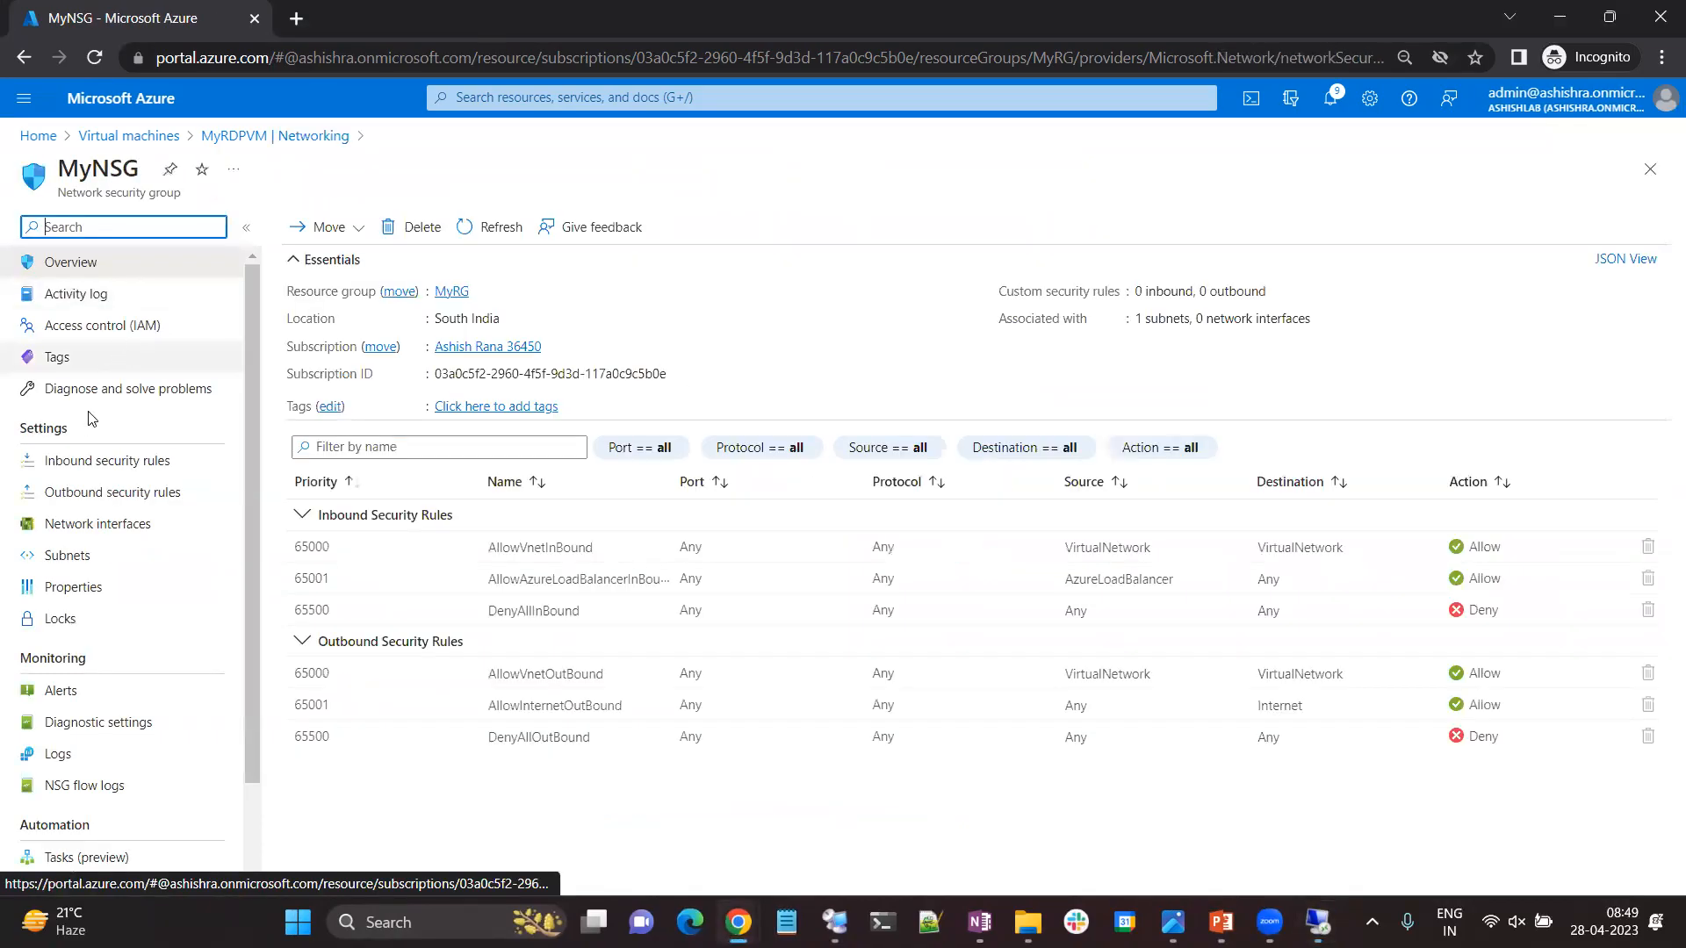
{"action": "left_click", "coordinate": [97, 460]}
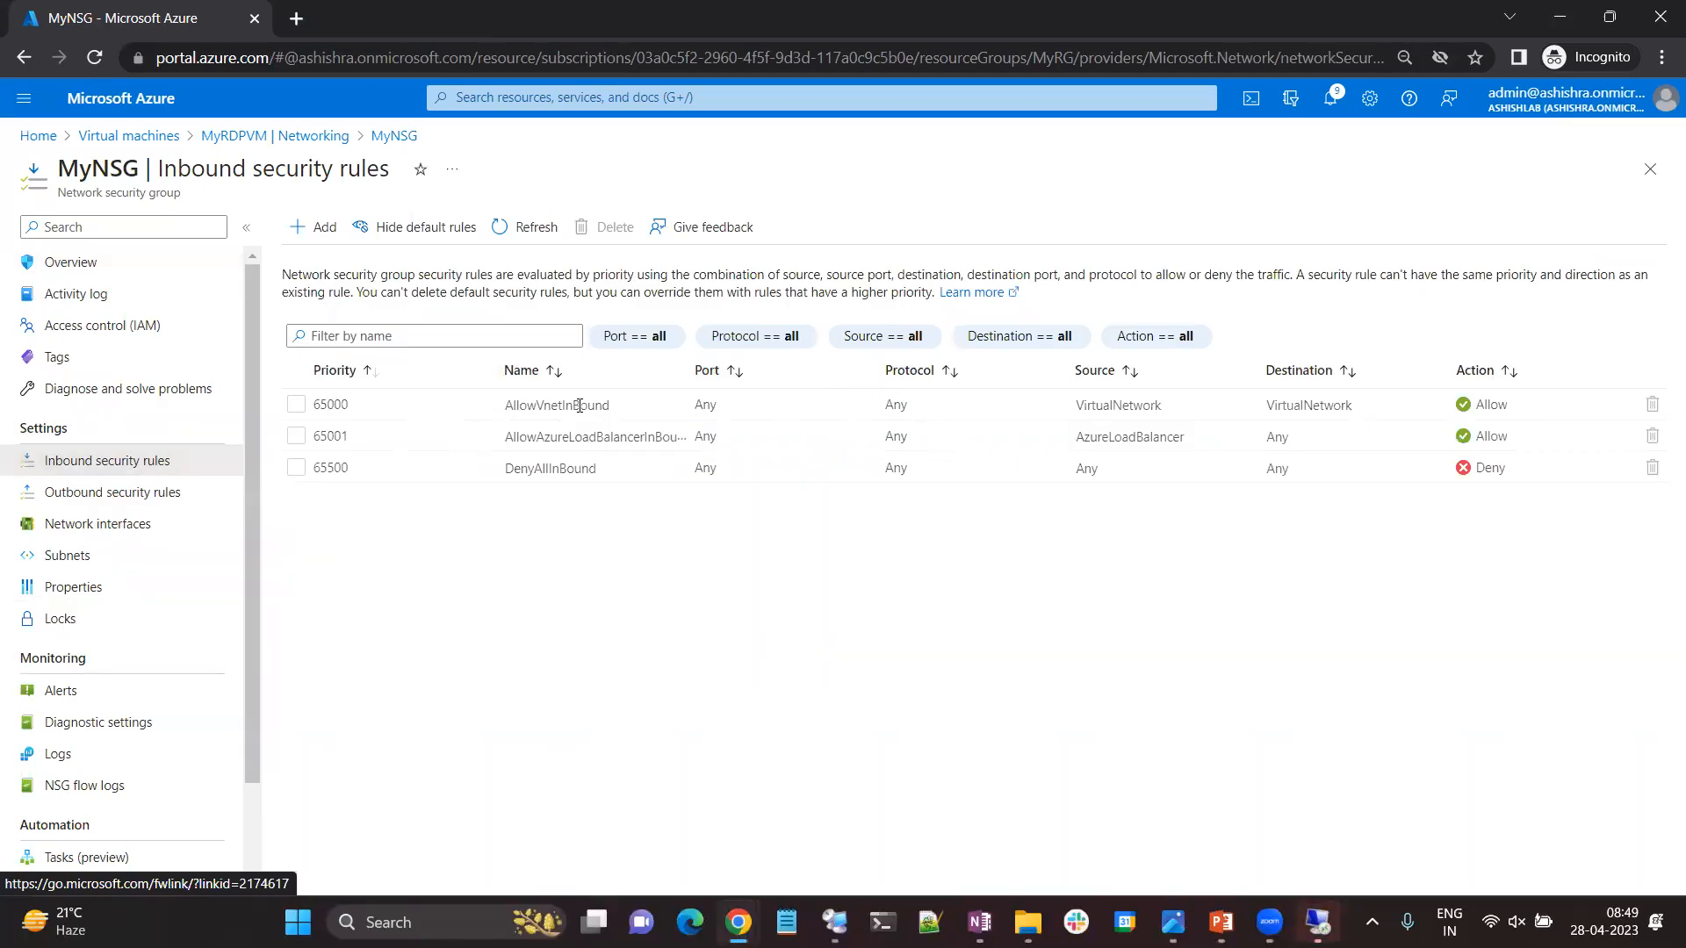
{"action": "left_click_drag", "start_coordinate": [685, 414], "coordinate": [756, 405]}
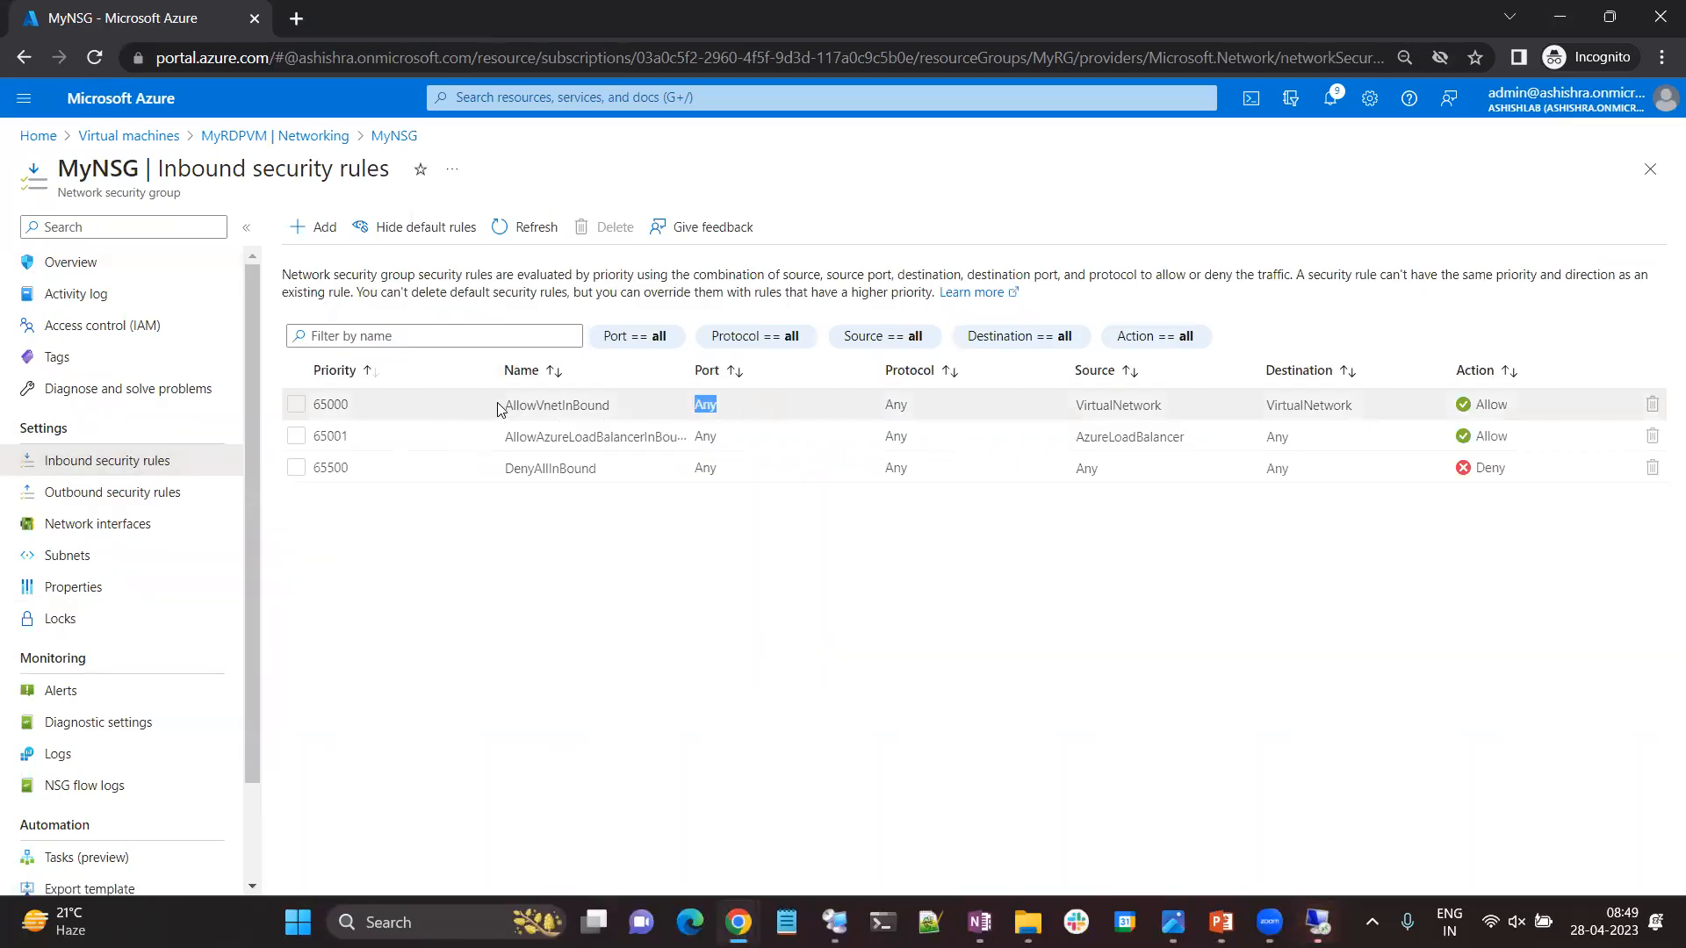
{"action": "left_click", "coordinate": [837, 412]}
{"action": "left_click_drag", "start_coordinate": [885, 413], "coordinate": [916, 411]}
{"action": "left_click_drag", "start_coordinate": [1175, 409], "coordinate": [1064, 404]}
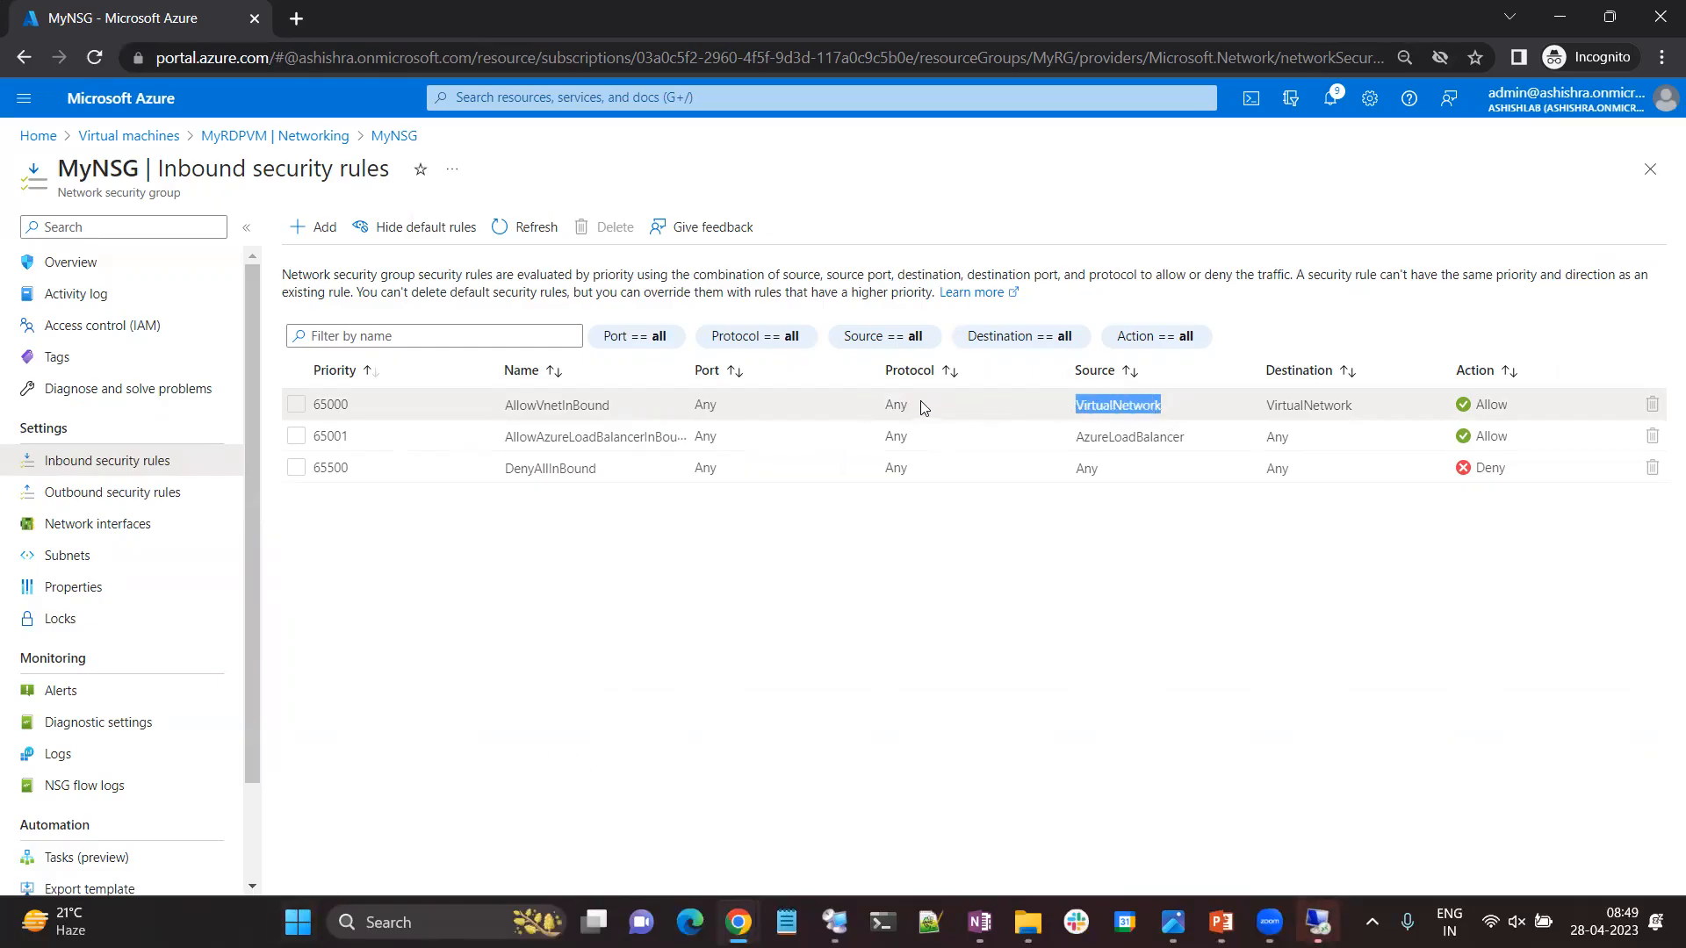
{"action": "left_click_drag", "start_coordinate": [1373, 400], "coordinate": [1221, 429]}
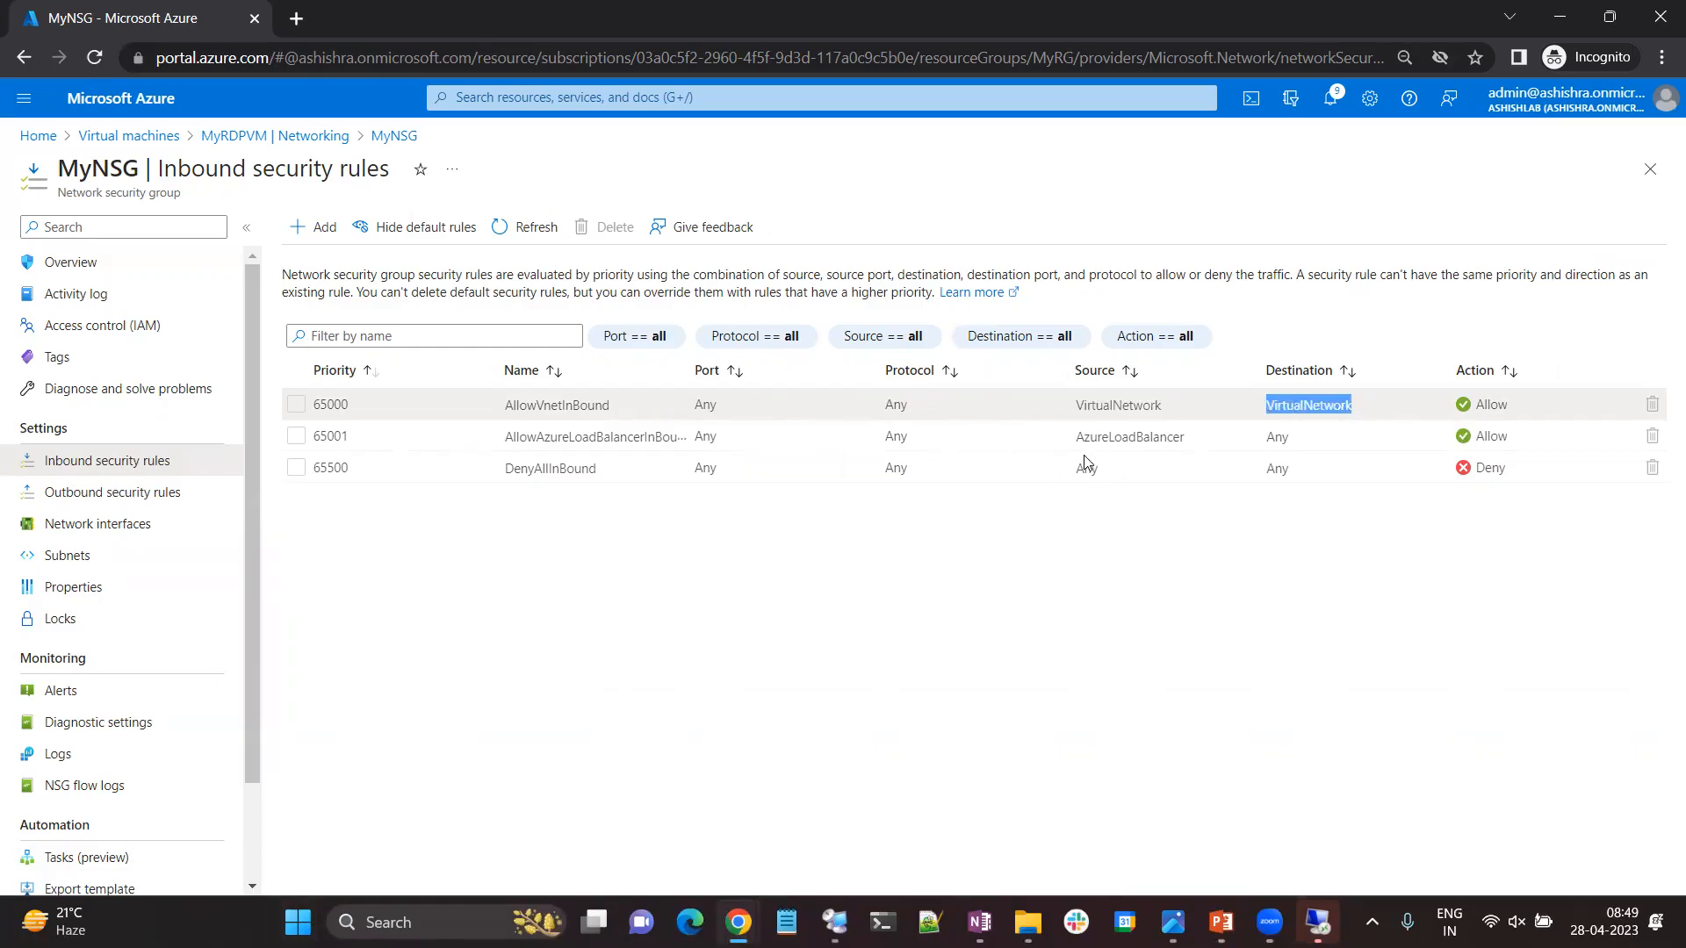
{"action": "left_click_drag", "start_coordinate": [1072, 443], "coordinate": [1208, 442]}
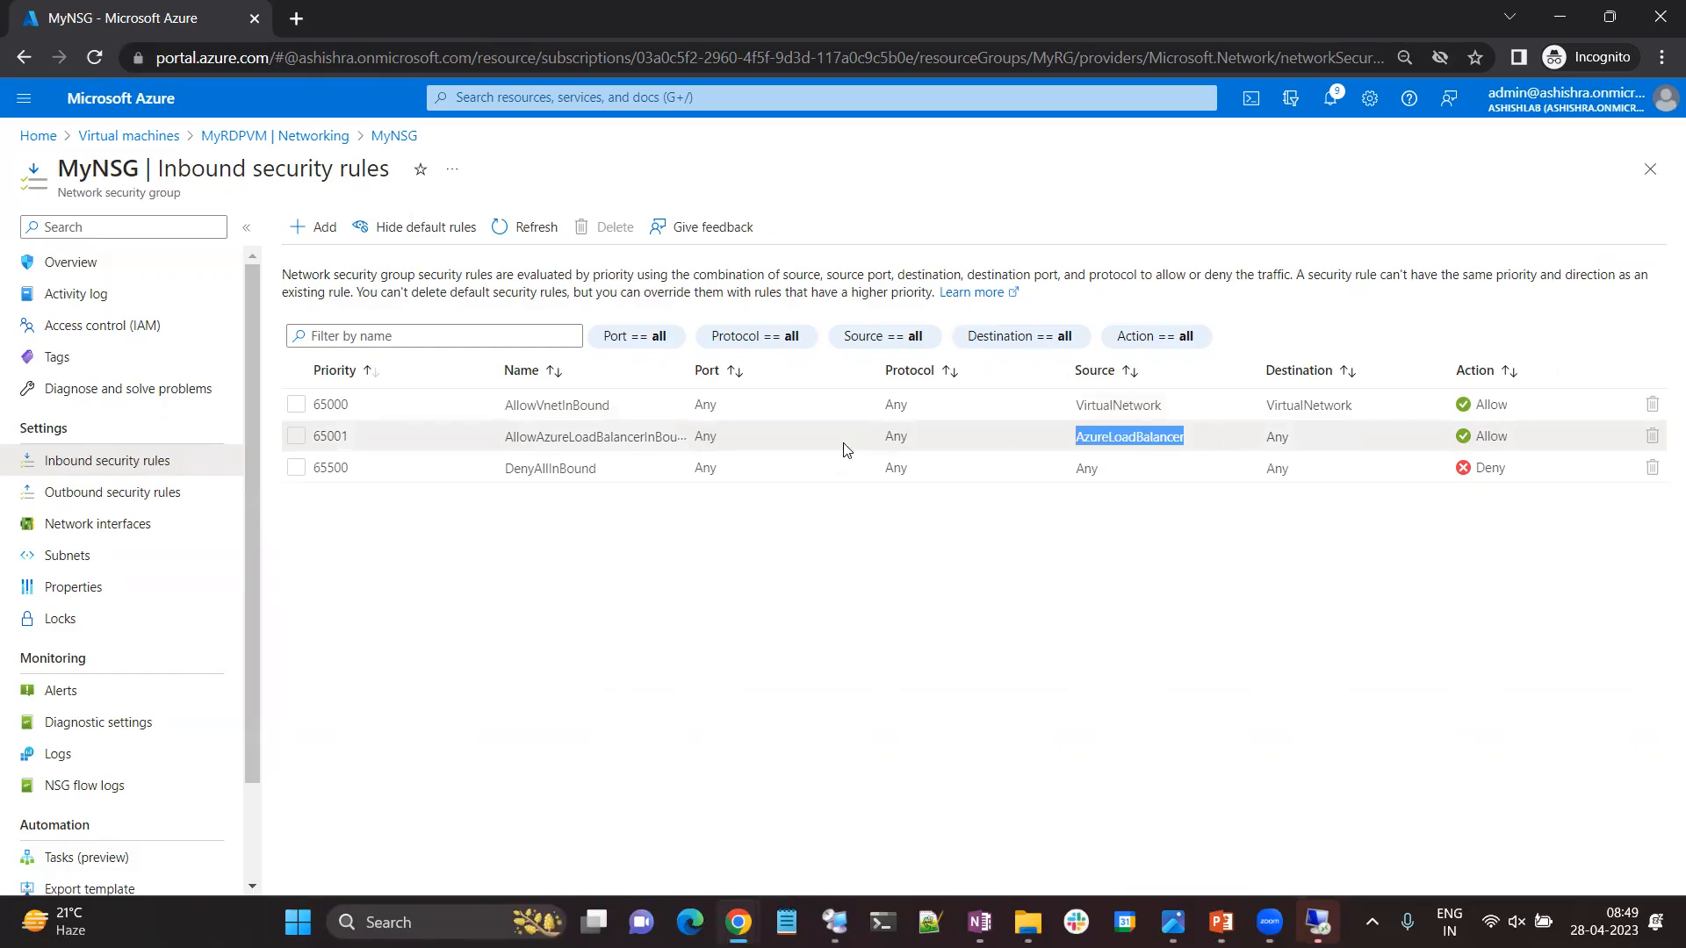
{"action": "left_click_drag", "start_coordinate": [538, 466], "coordinate": [1282, 469]}
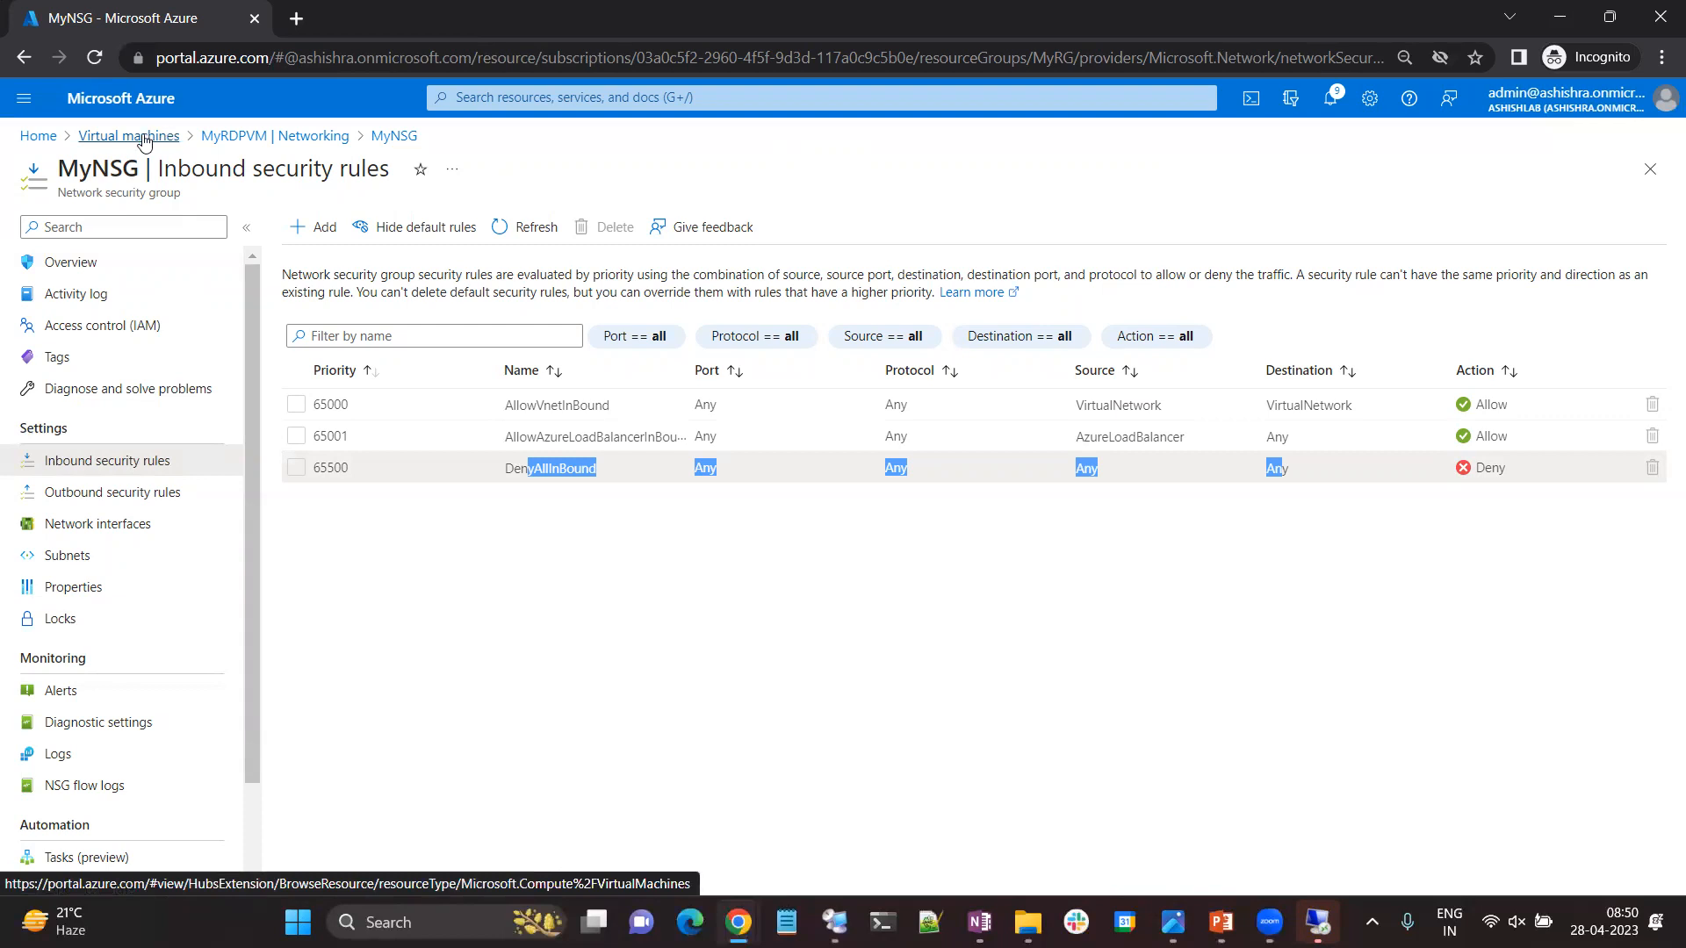
{"action": "left_click", "coordinate": [661, 676]}
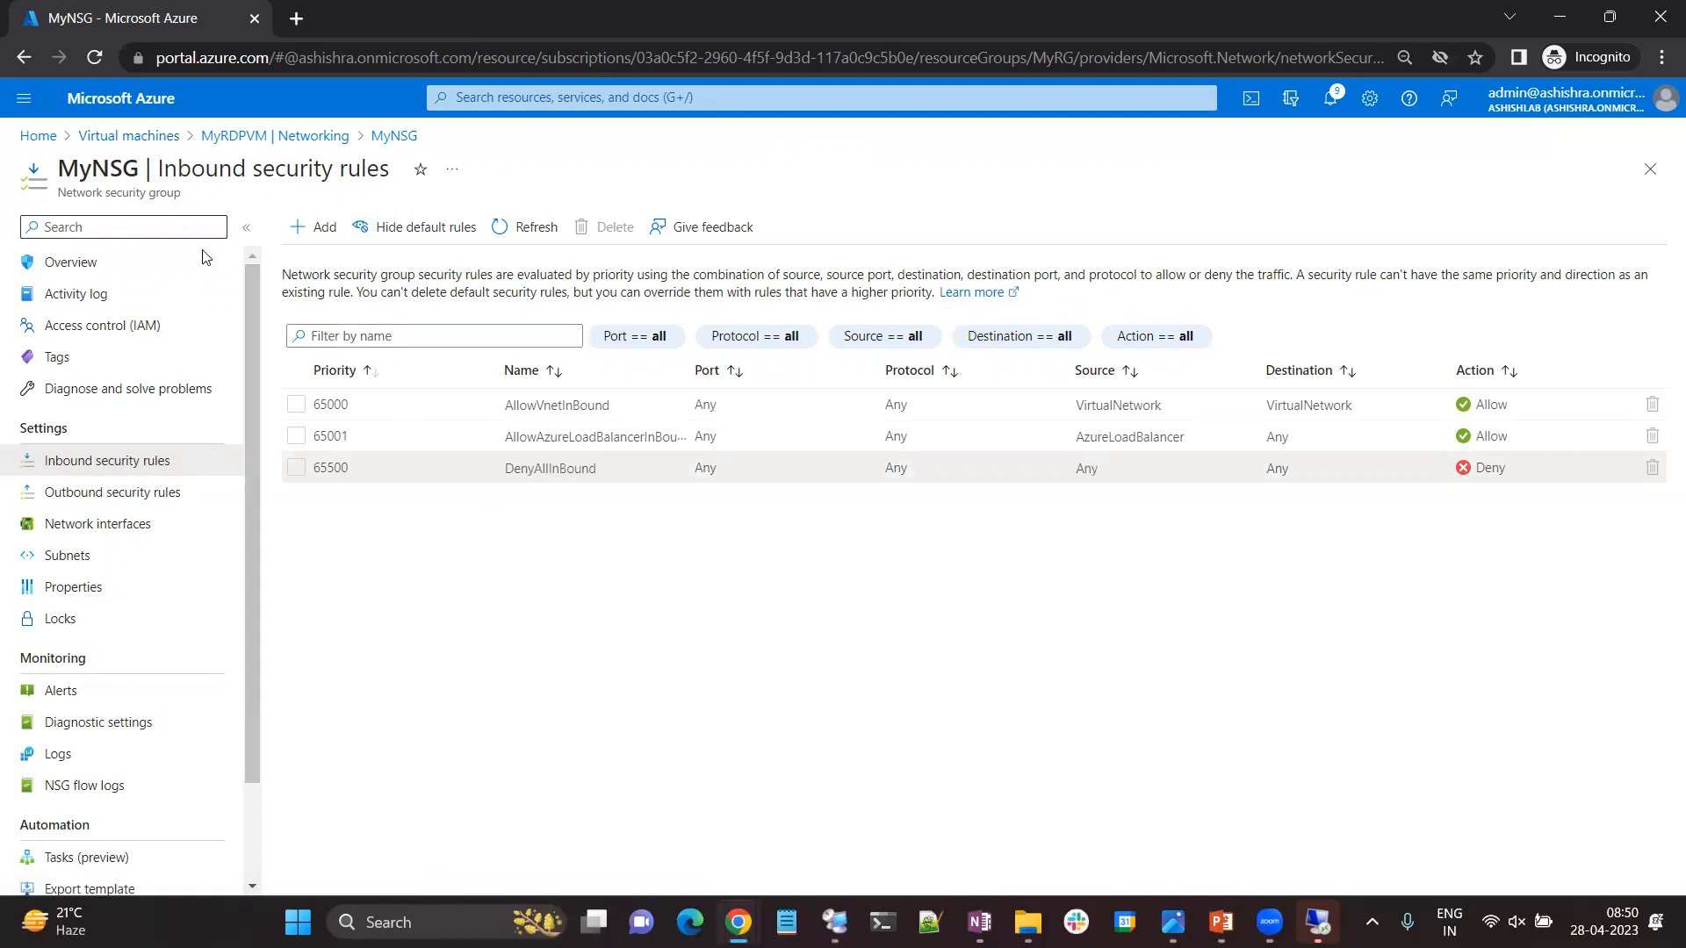
Add an inbound security rule named Allow-RDP to MyNSG, allowing the RDP service from any source with priority 200.
{"action": "left_click", "coordinate": [324, 227]}
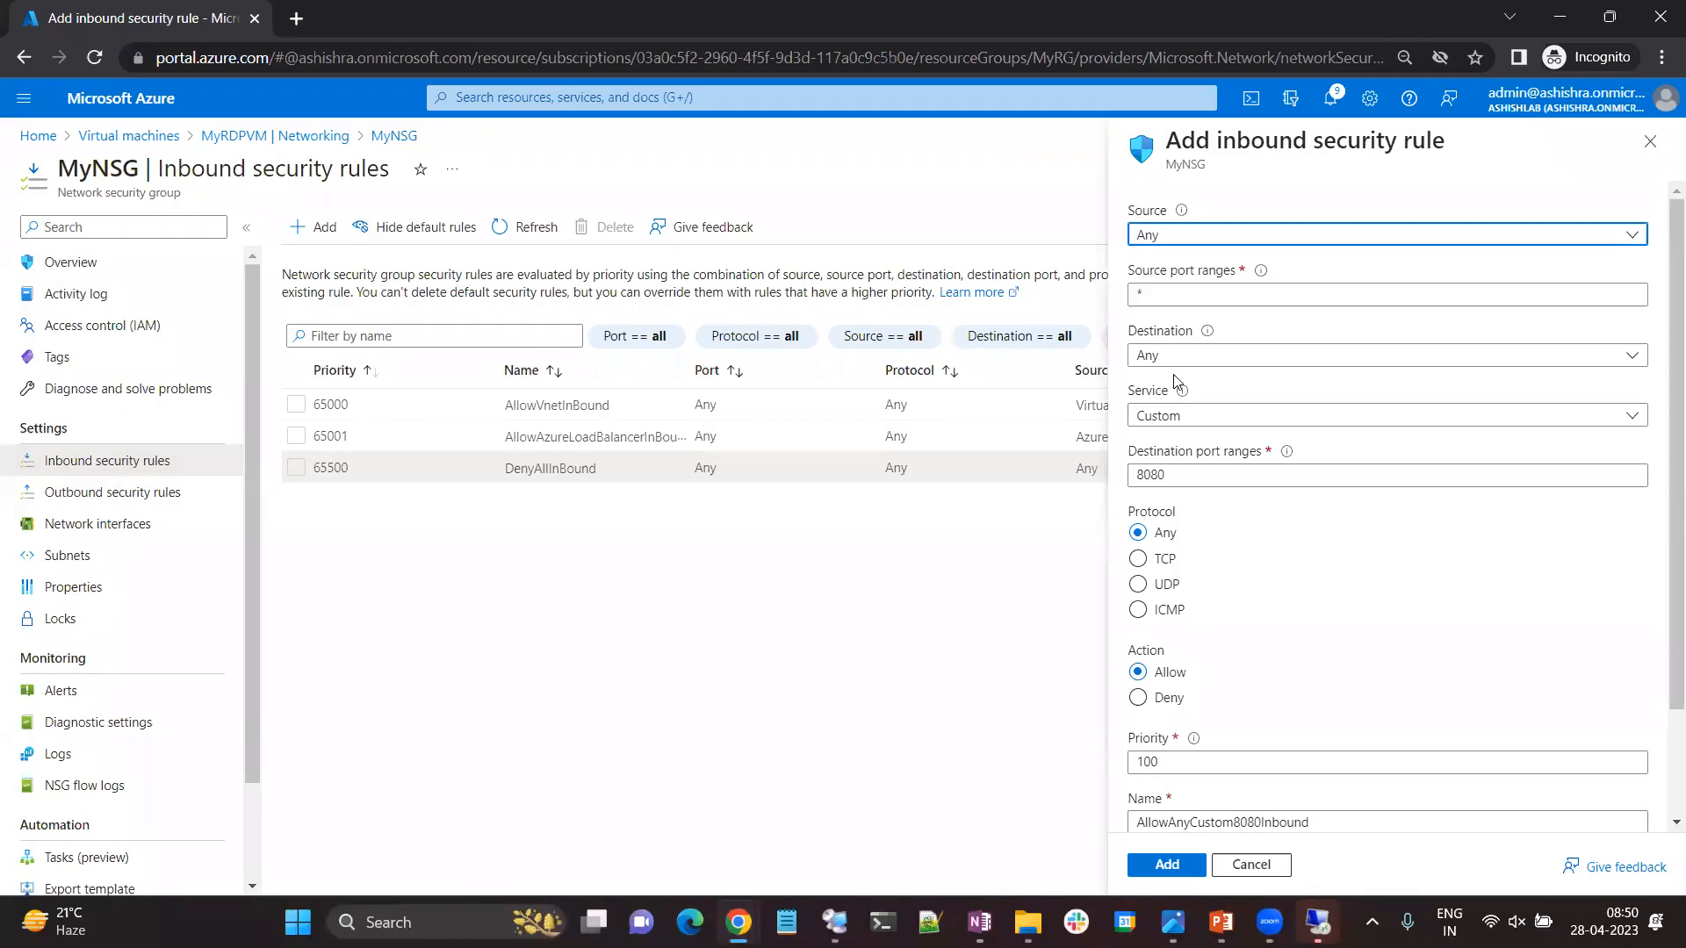
{"action": "left_click", "coordinate": [1185, 419]}
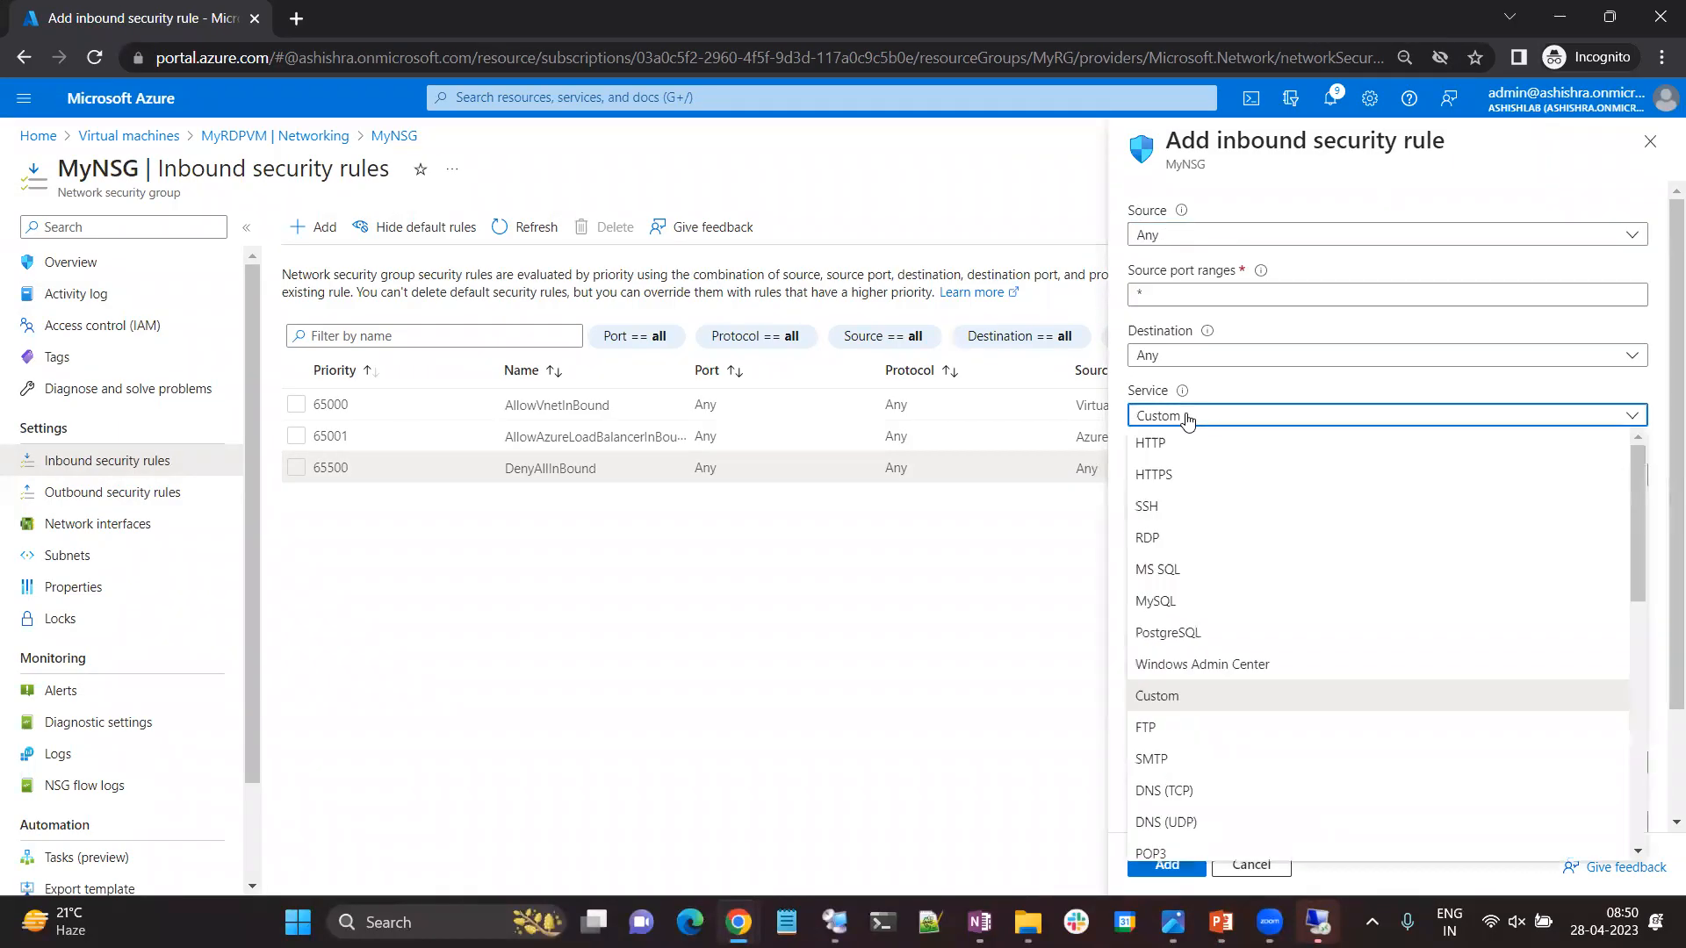
{"action": "left_click", "coordinate": [1176, 529]}
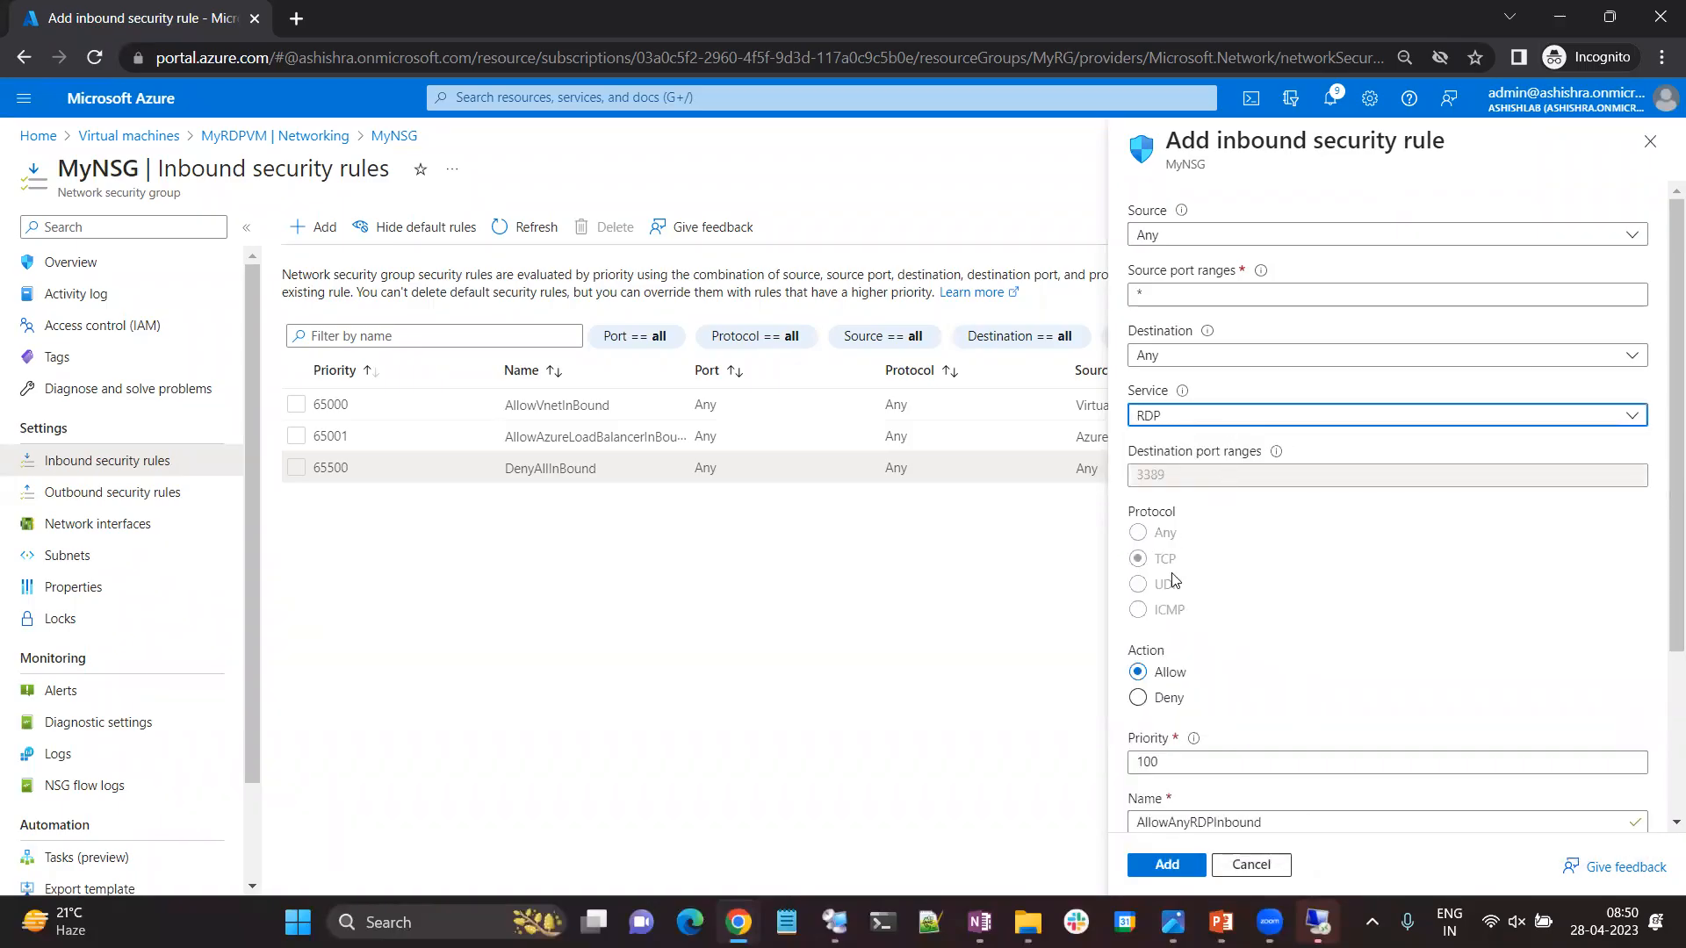
{"action": "scroll", "coordinate": [1194, 742], "scroll_direction": "down", "scroll_amount": 3}
{"action": "double_click", "coordinate": [1174, 542]}
{"action": "type", "text": "2"}
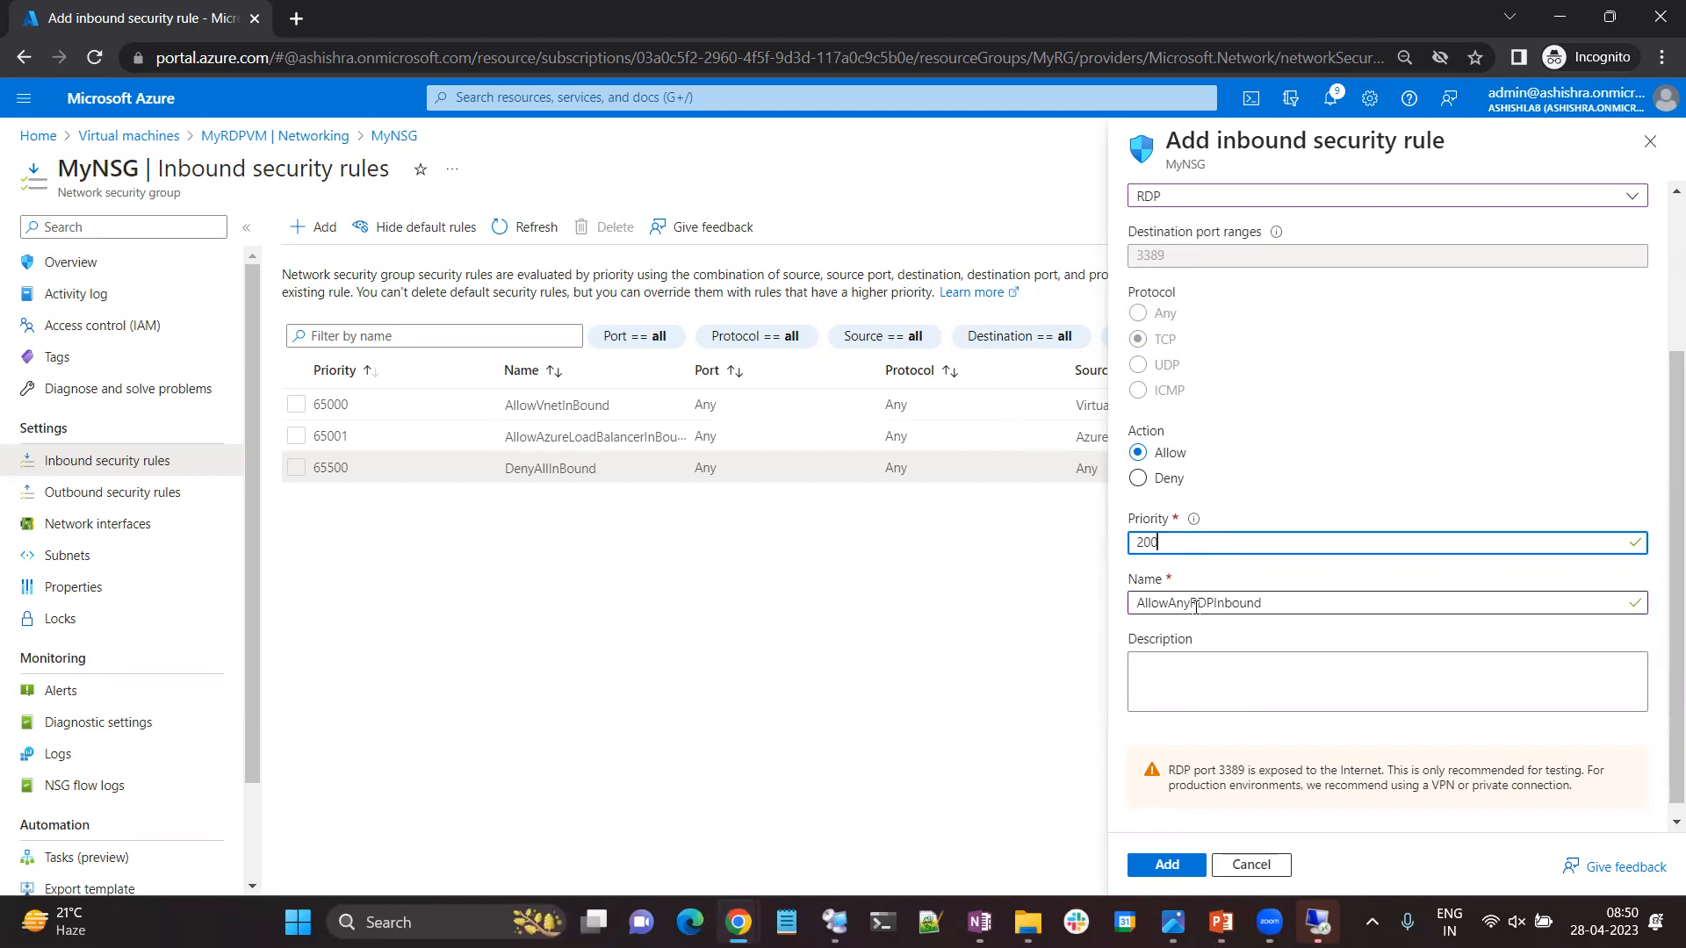
{"action": "left_click_drag", "start_coordinate": [1287, 606], "coordinate": [1061, 605]}
{"action": "type", "text": "Allow-RDP"}
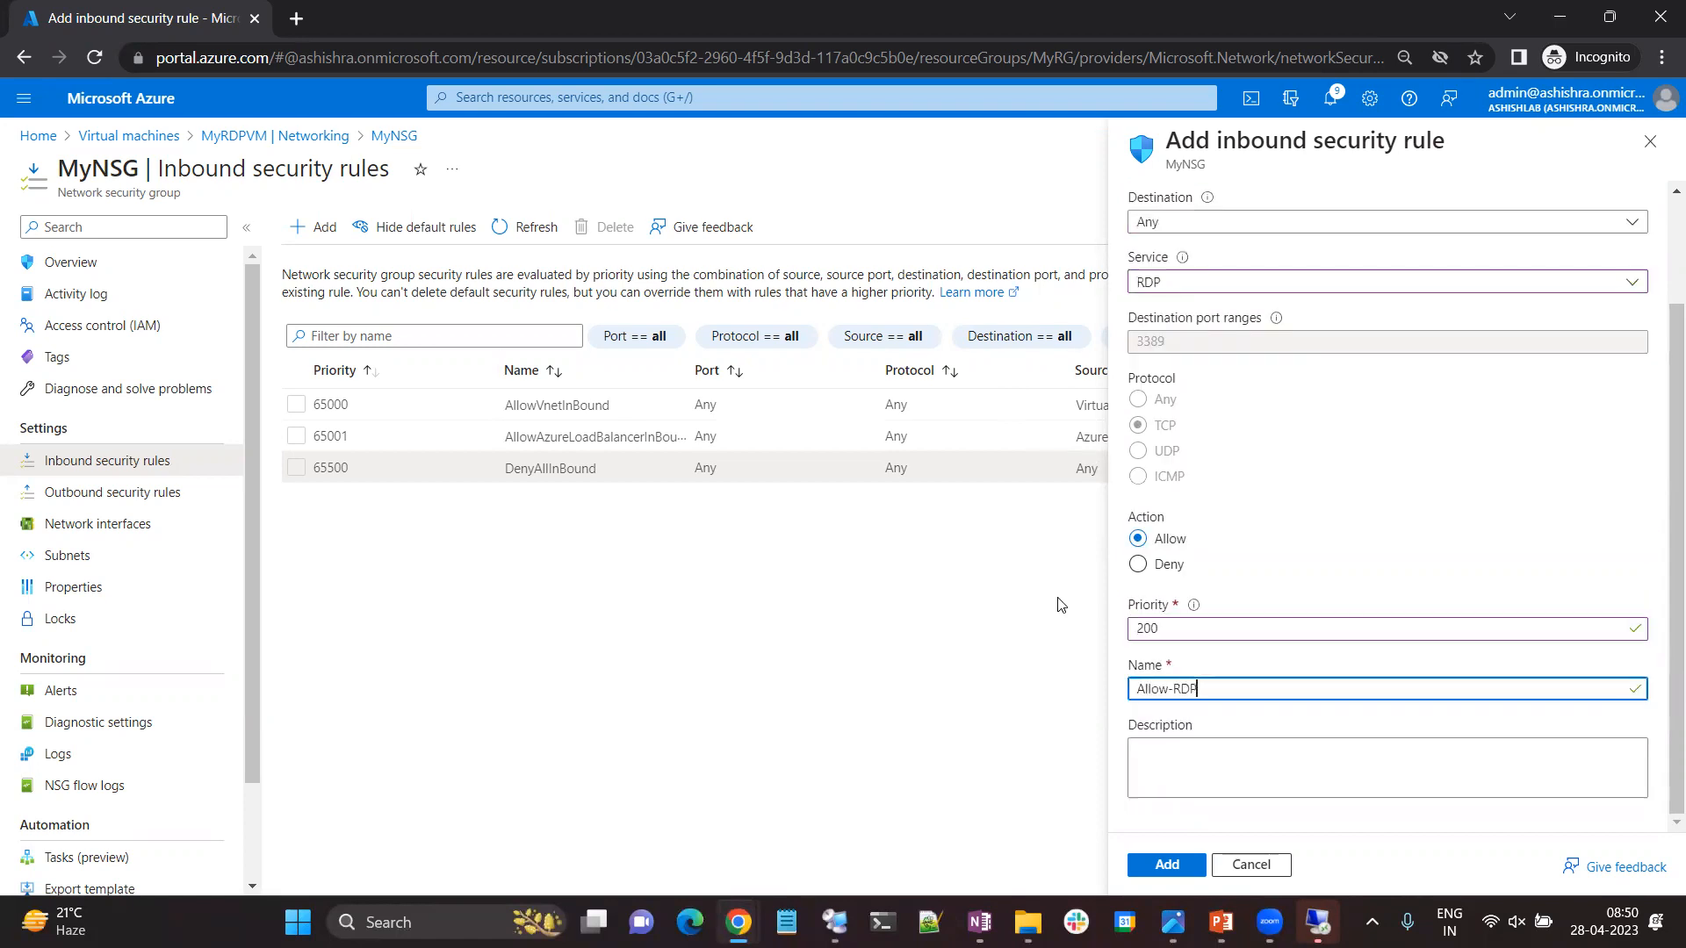
{"action": "left_click", "coordinate": [1167, 865]}
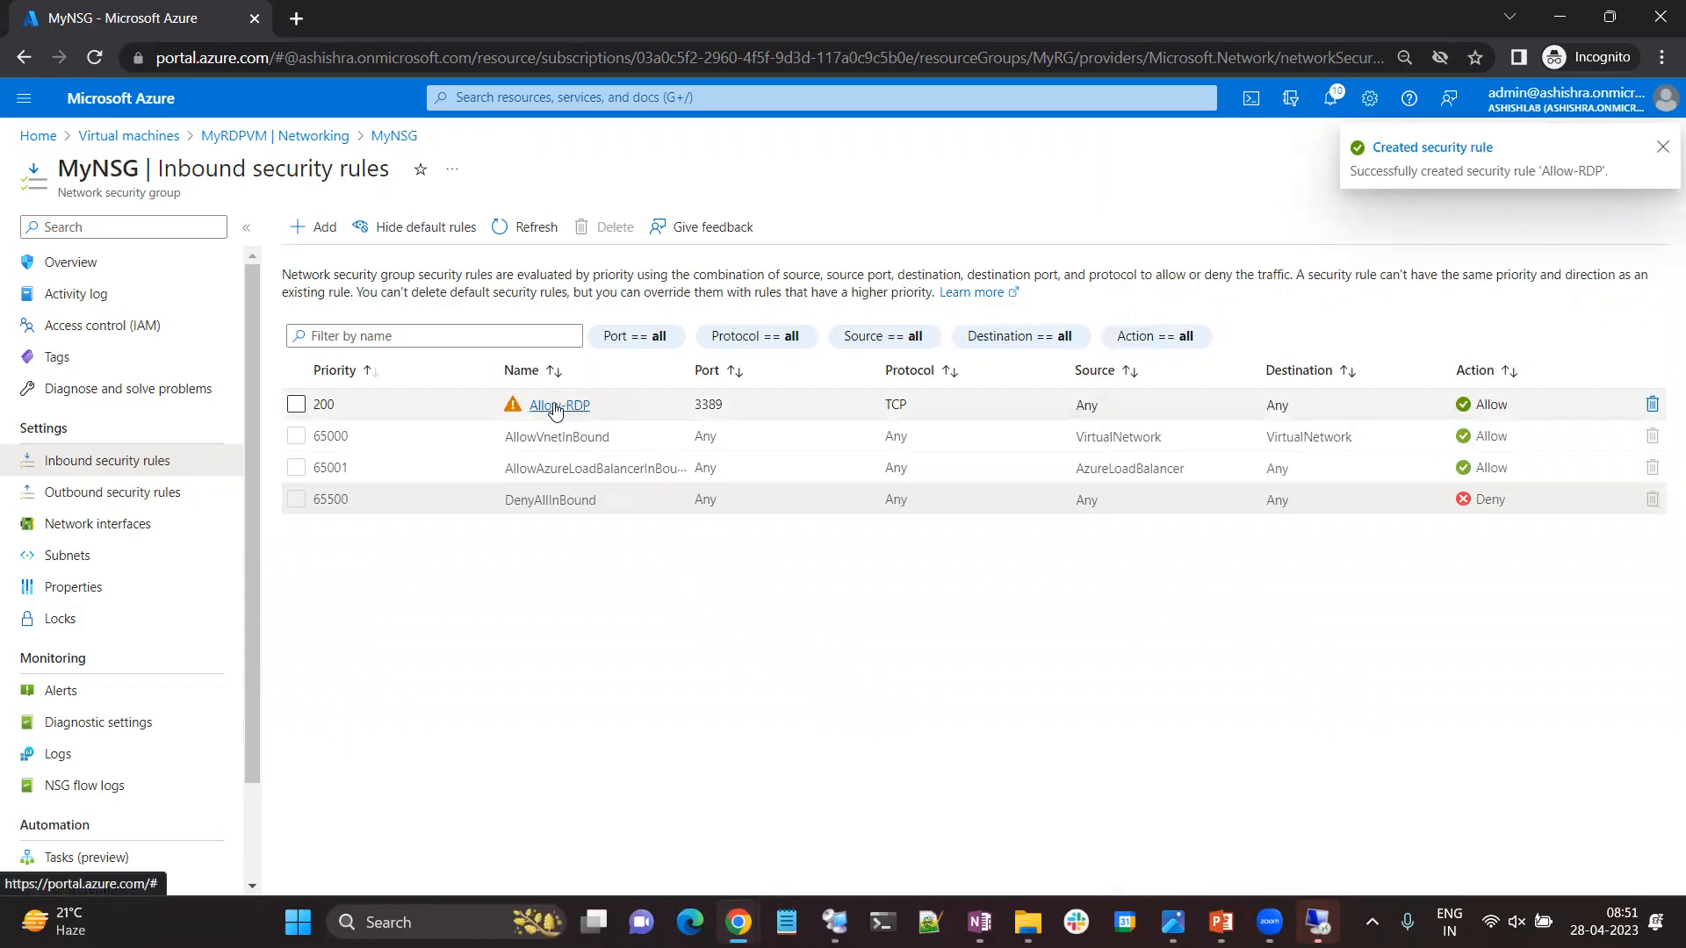
Open MyNSG from the list of network security groups to review its inbound security rules.
{"action": "left_click", "coordinate": [104, 136]}
{"action": "left_click", "coordinate": [40, 137]}
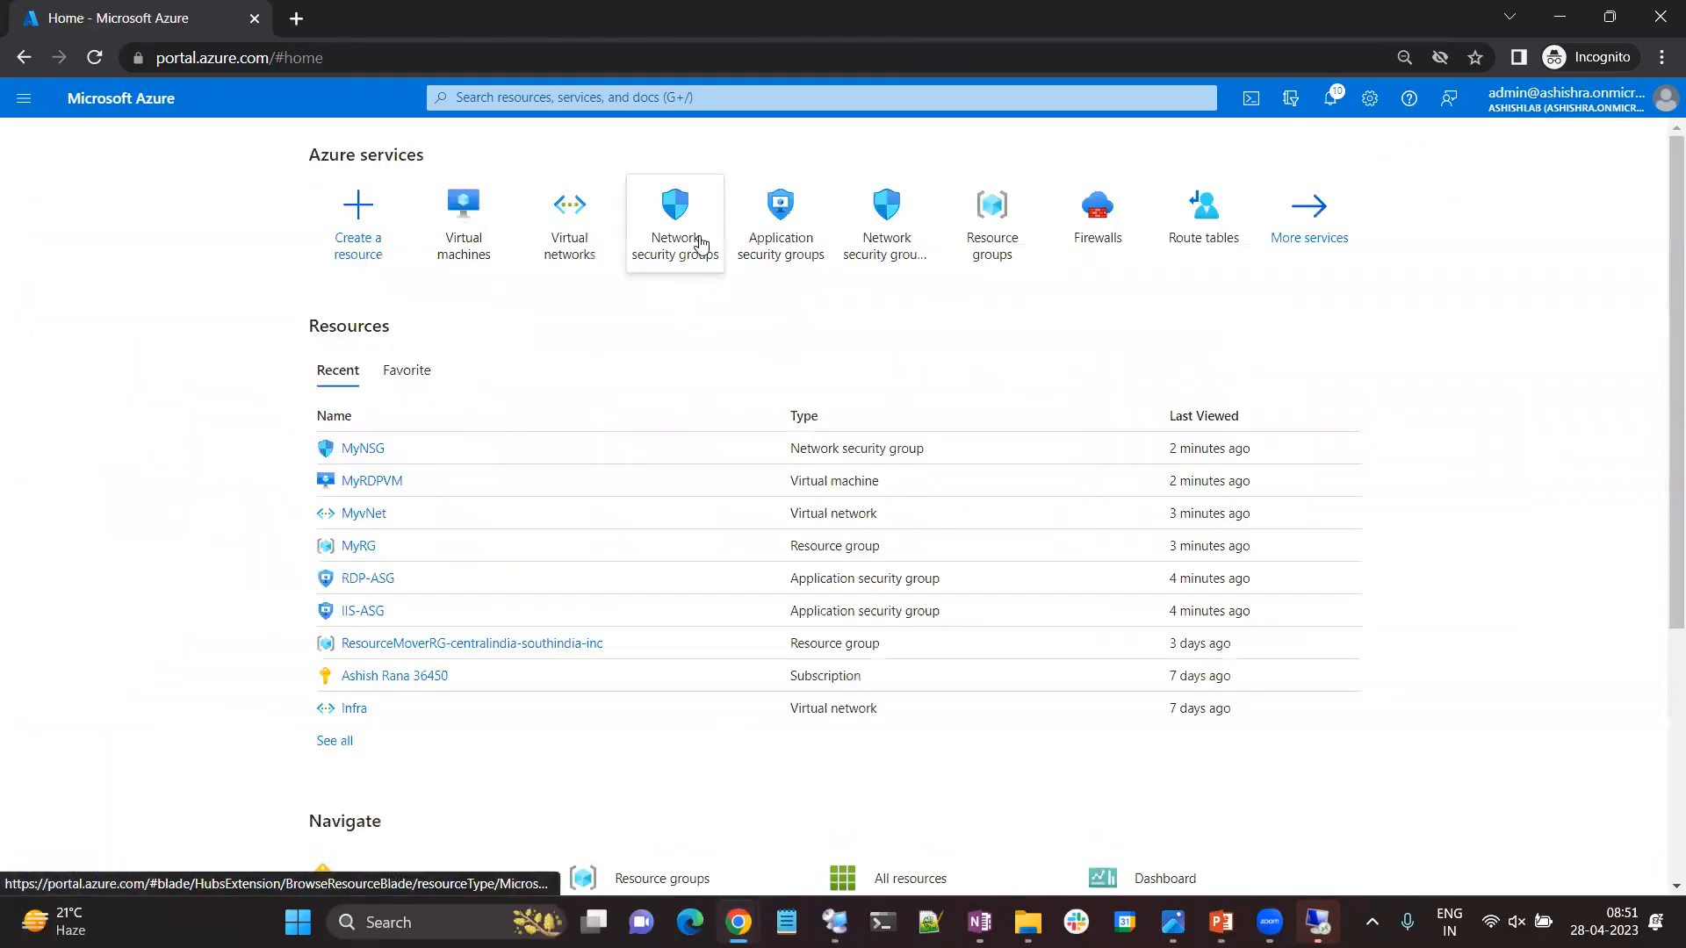
{"action": "left_click", "coordinate": [677, 234]}
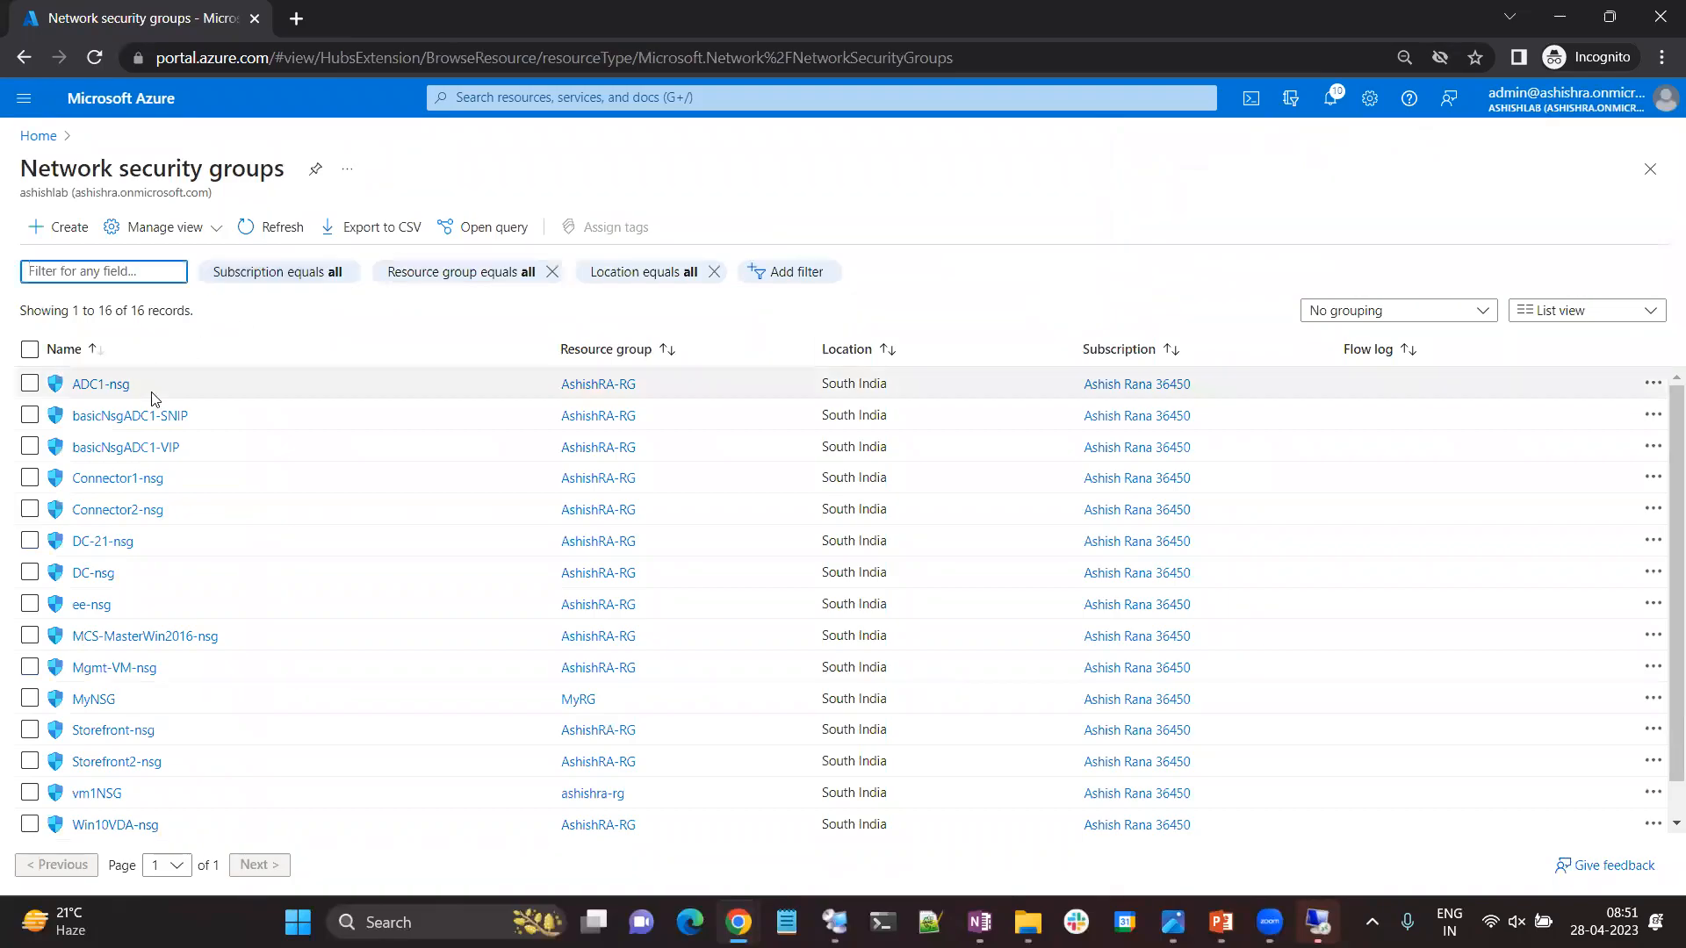
{"action": "left_click", "coordinate": [94, 700]}
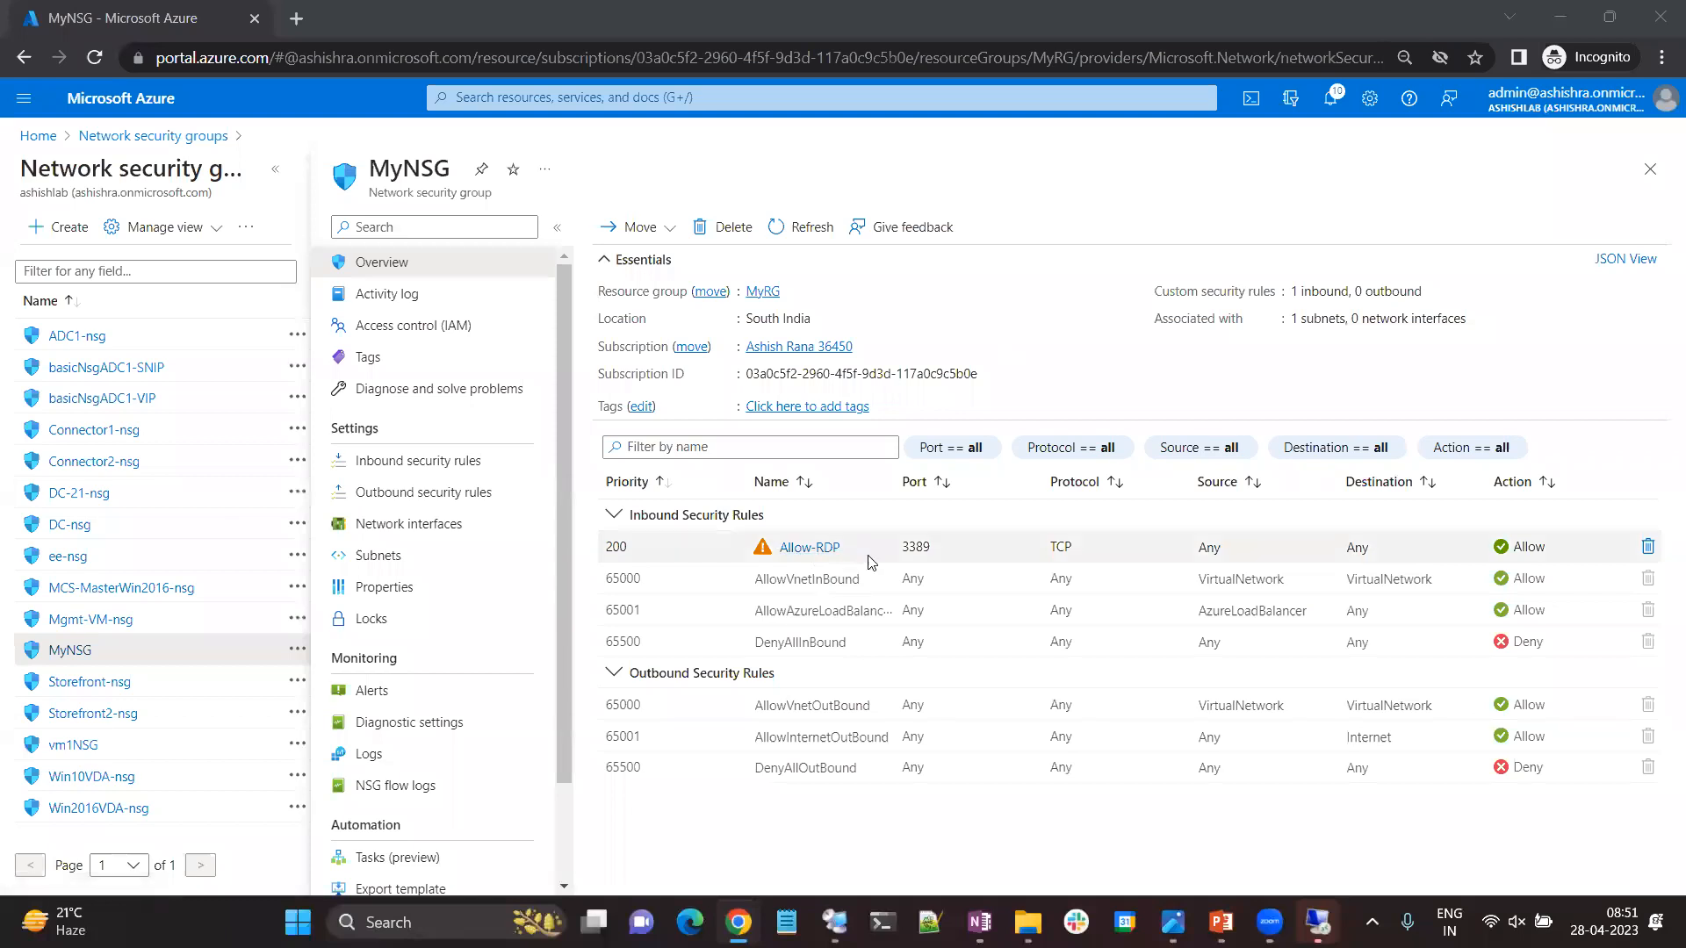
Open the networking settings of the MyRDPVM virtual machine to check its inbound port rules.
{"action": "left_click", "coordinate": [37, 135]}
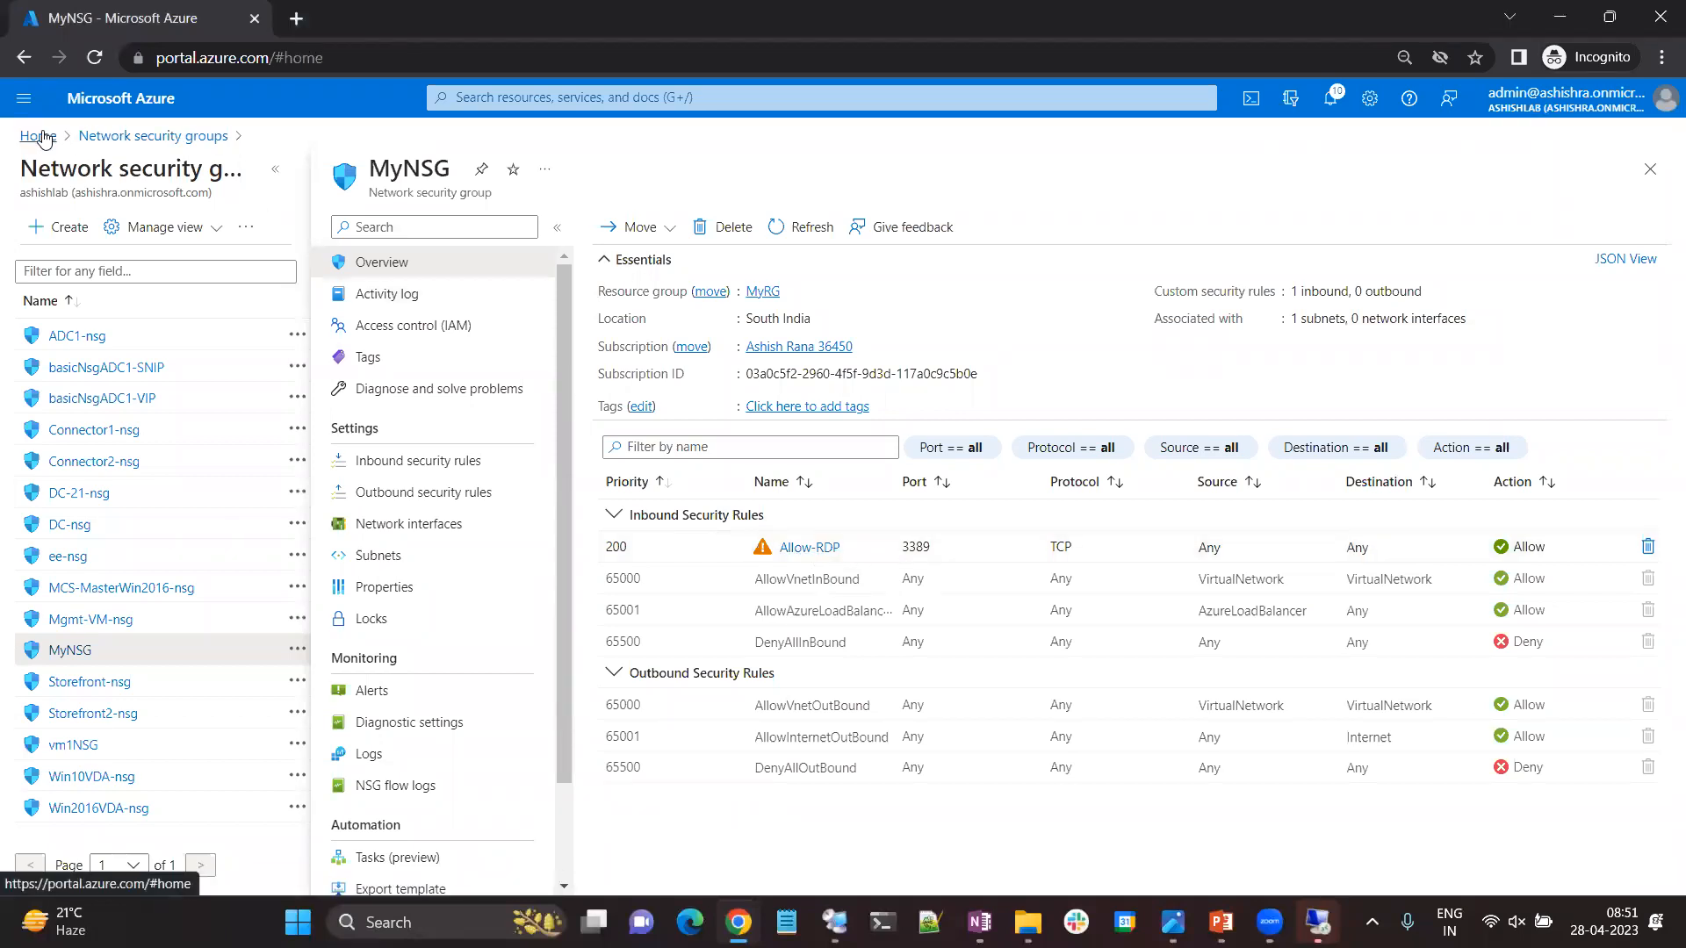
{"action": "left_click", "coordinate": [569, 219]}
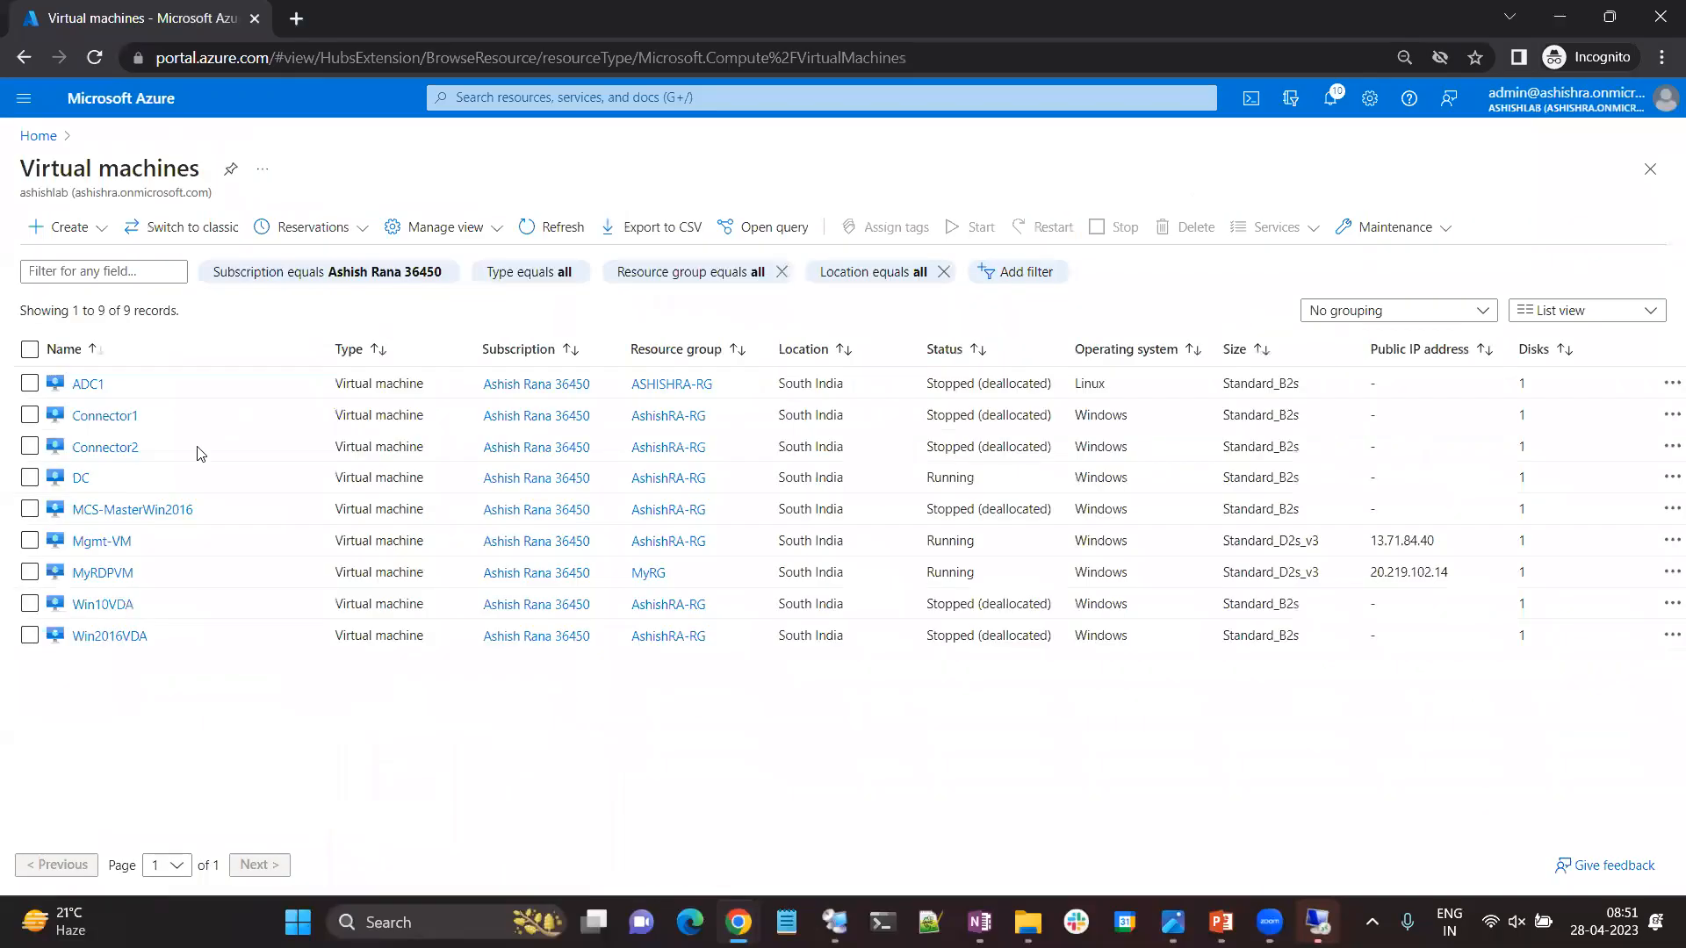
{"action": "left_click", "coordinate": [99, 574]}
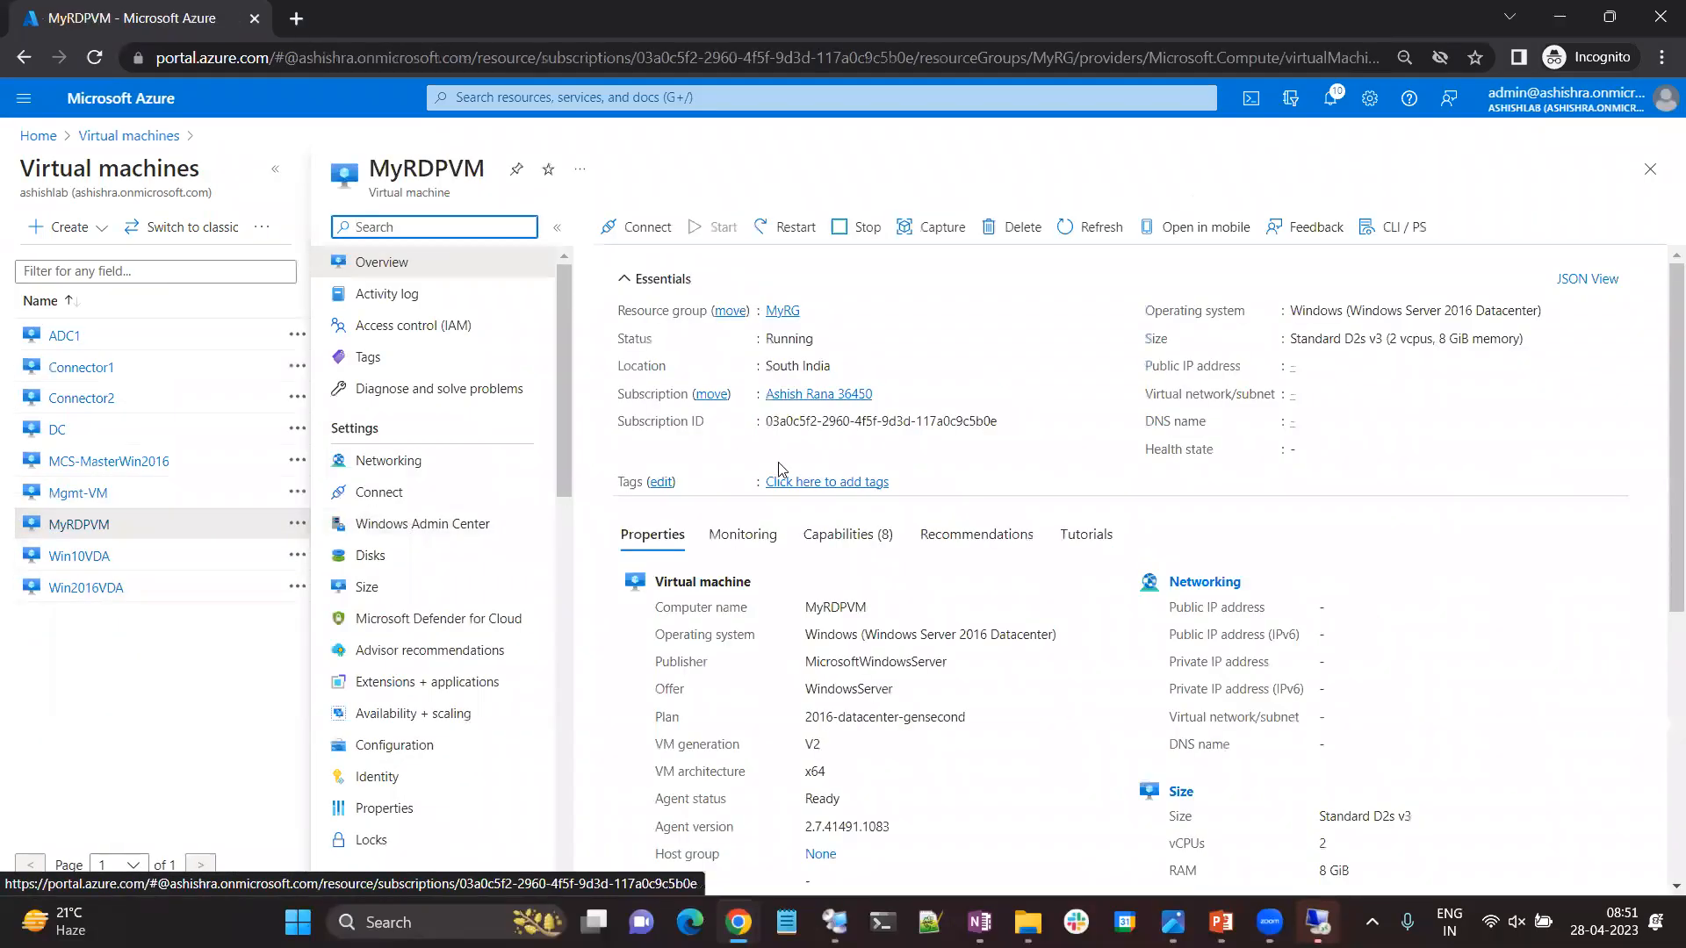
{"action": "left_click", "coordinate": [448, 466]}
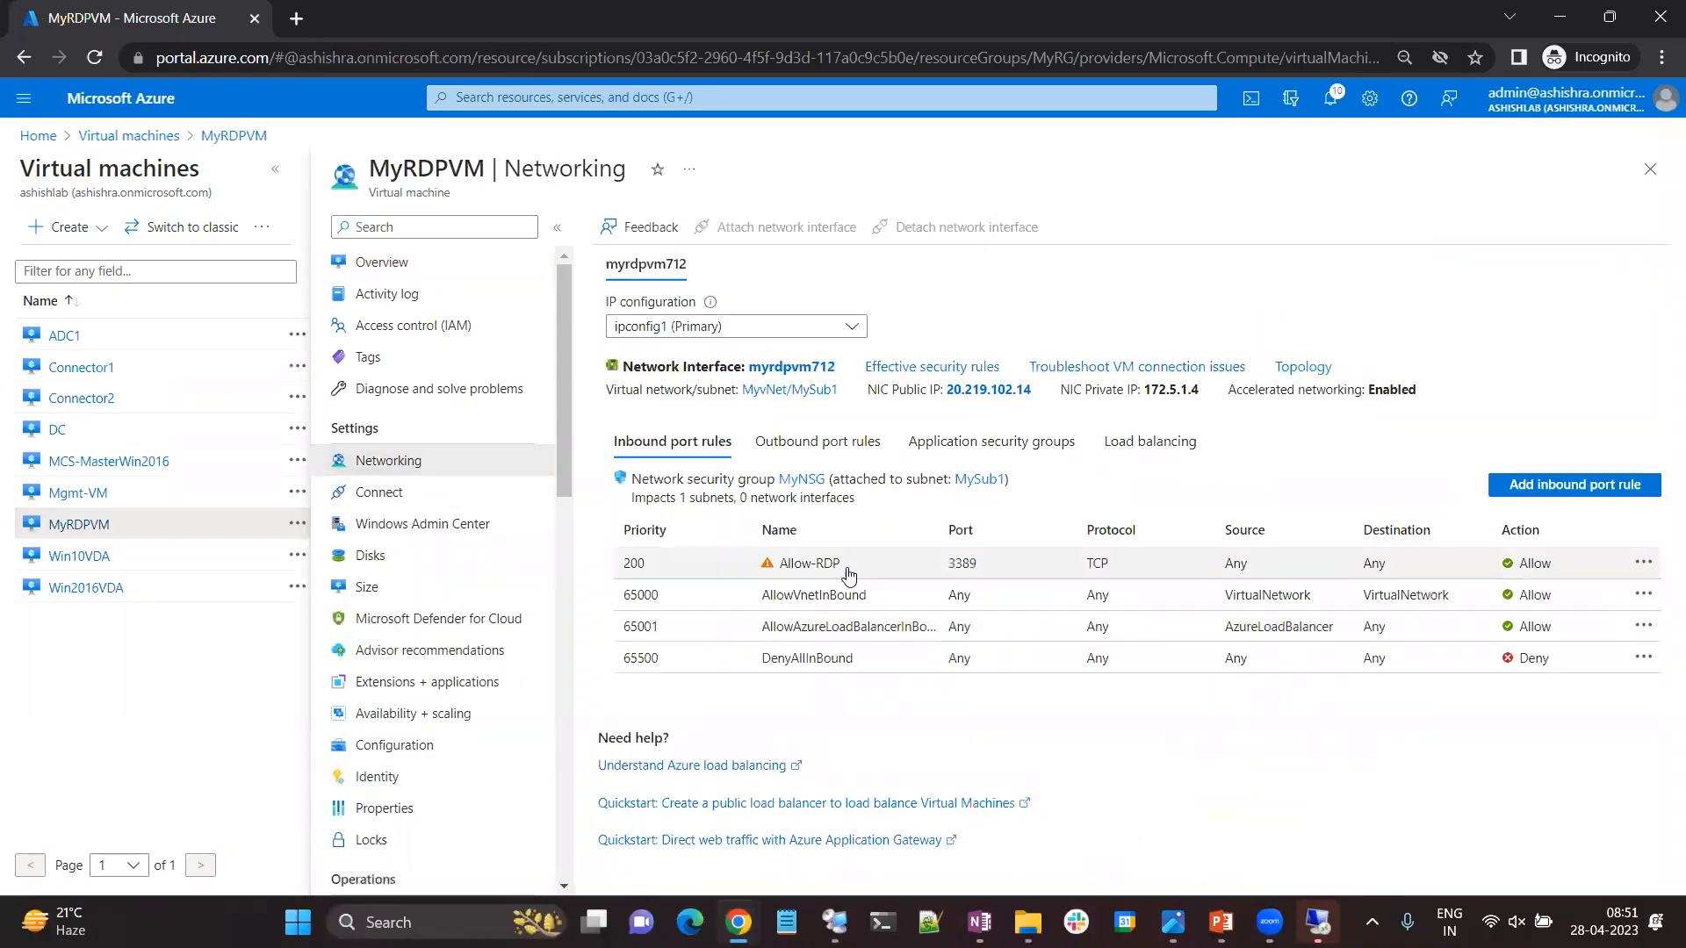
Retry the Remote Desktop connection to 20.219.102.14, cancel the sign-in and close Remote Desktop Connection.
{"action": "left_click_drag", "start_coordinate": [1036, 390], "coordinate": [948, 390]}
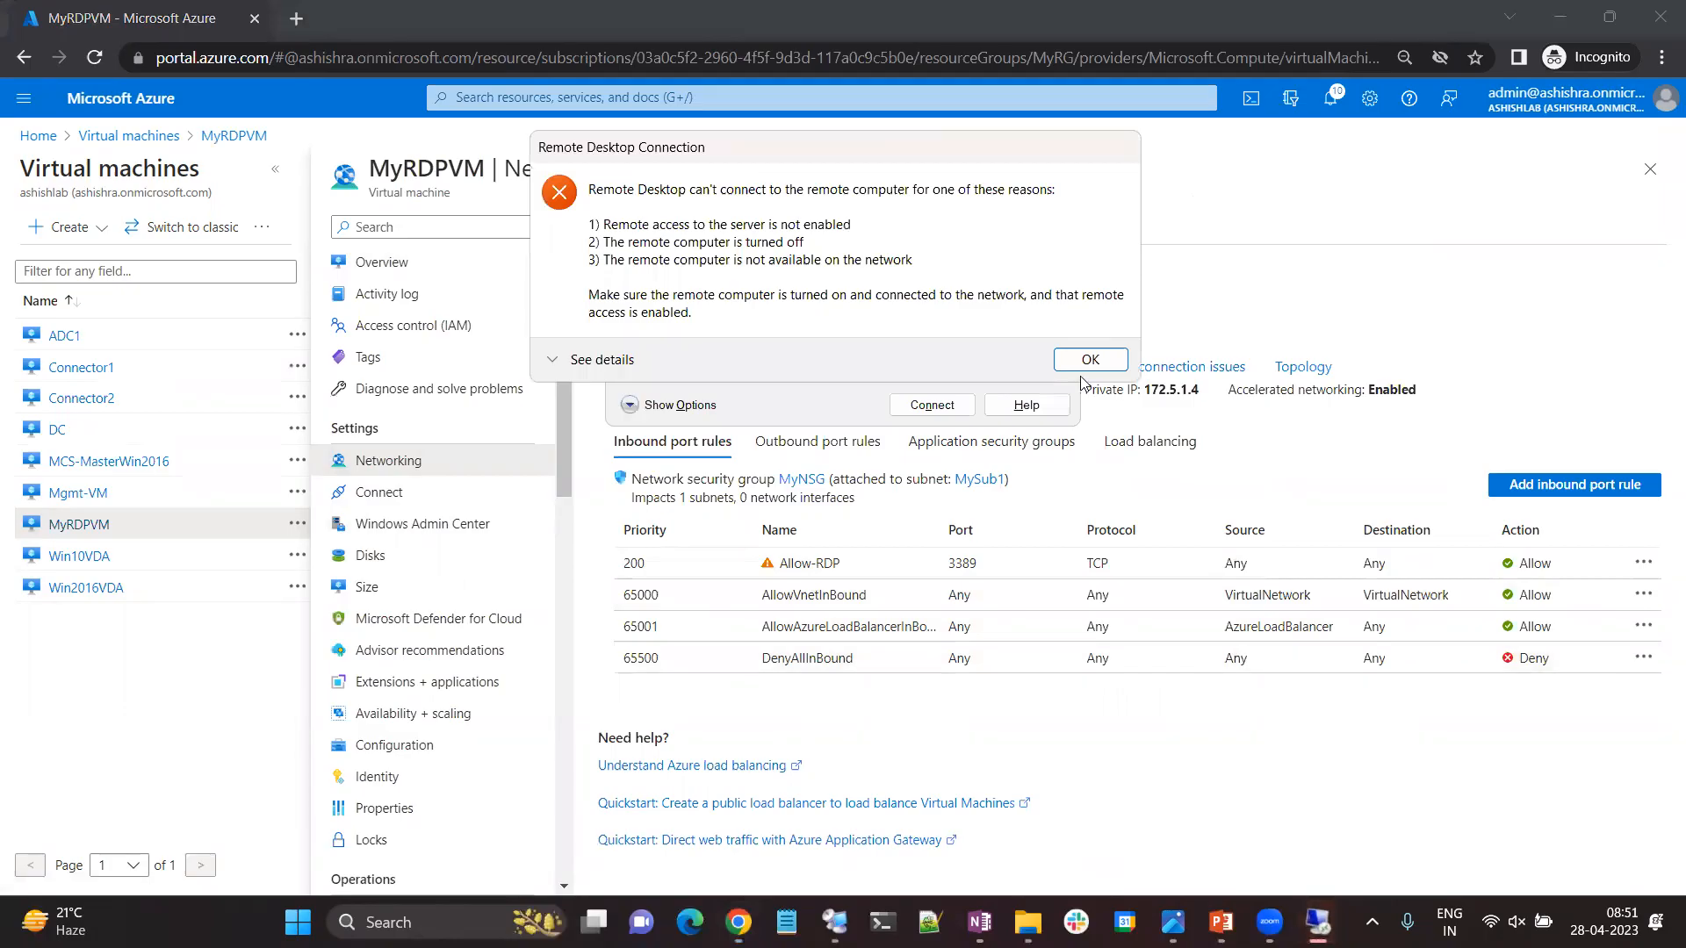
{"action": "left_click", "coordinate": [1079, 360]}
{"action": "left_click", "coordinate": [954, 410]}
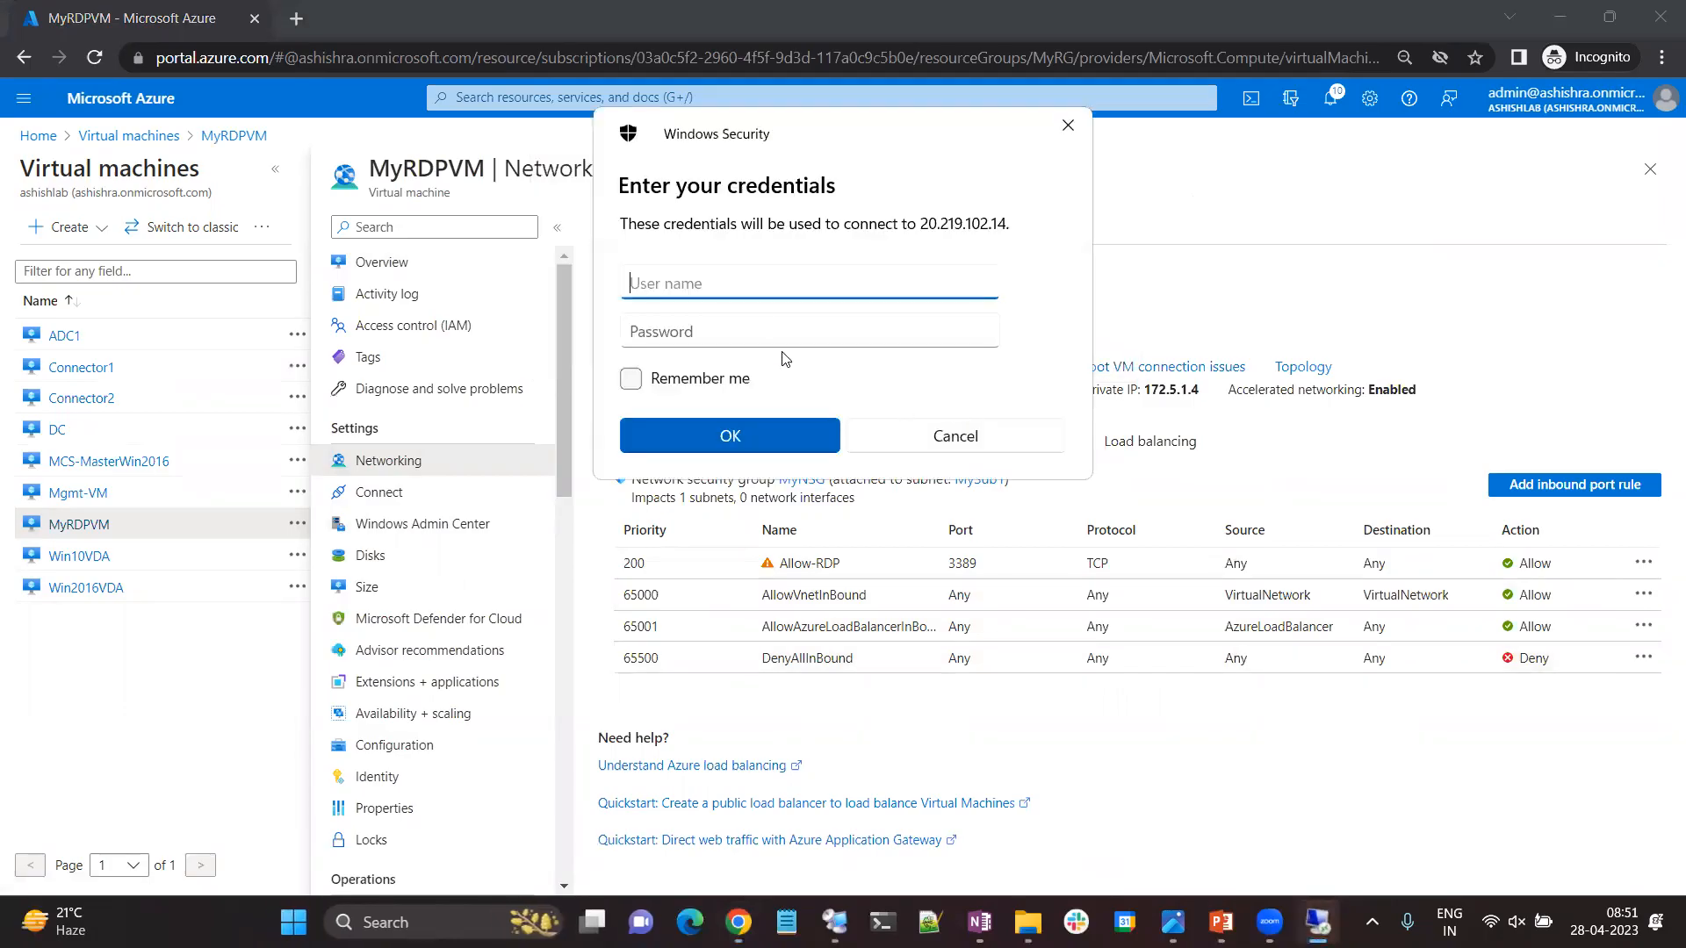
{"action": "left_click", "coordinate": [970, 437]}
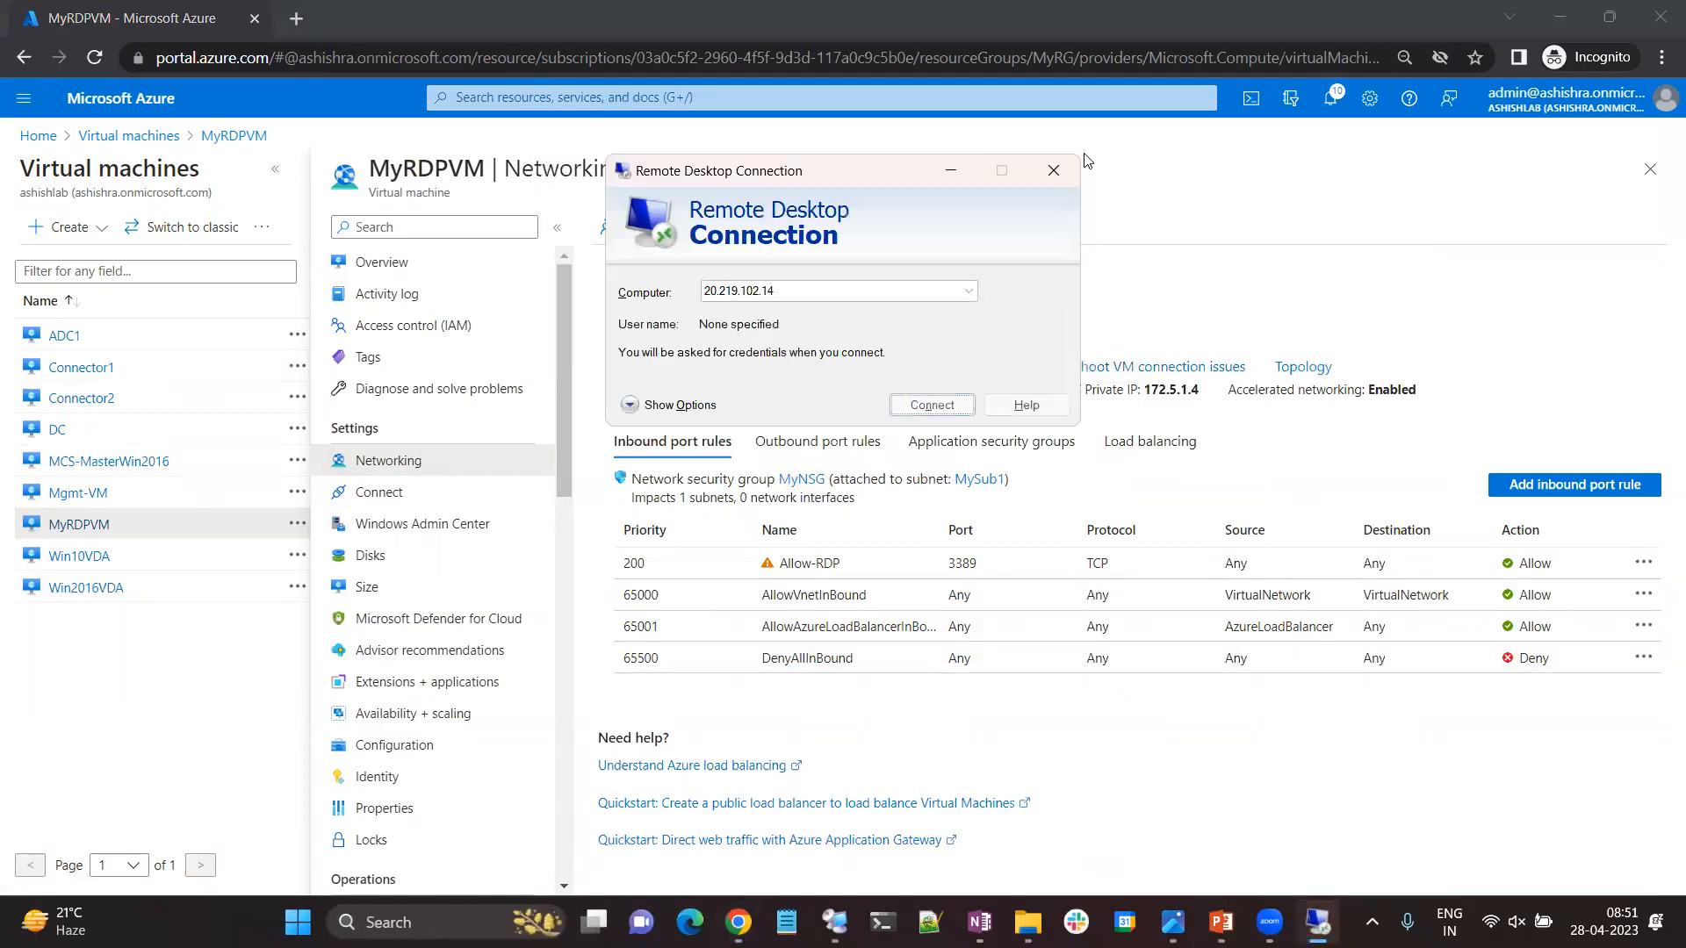
{"action": "left_click", "coordinate": [1059, 162]}
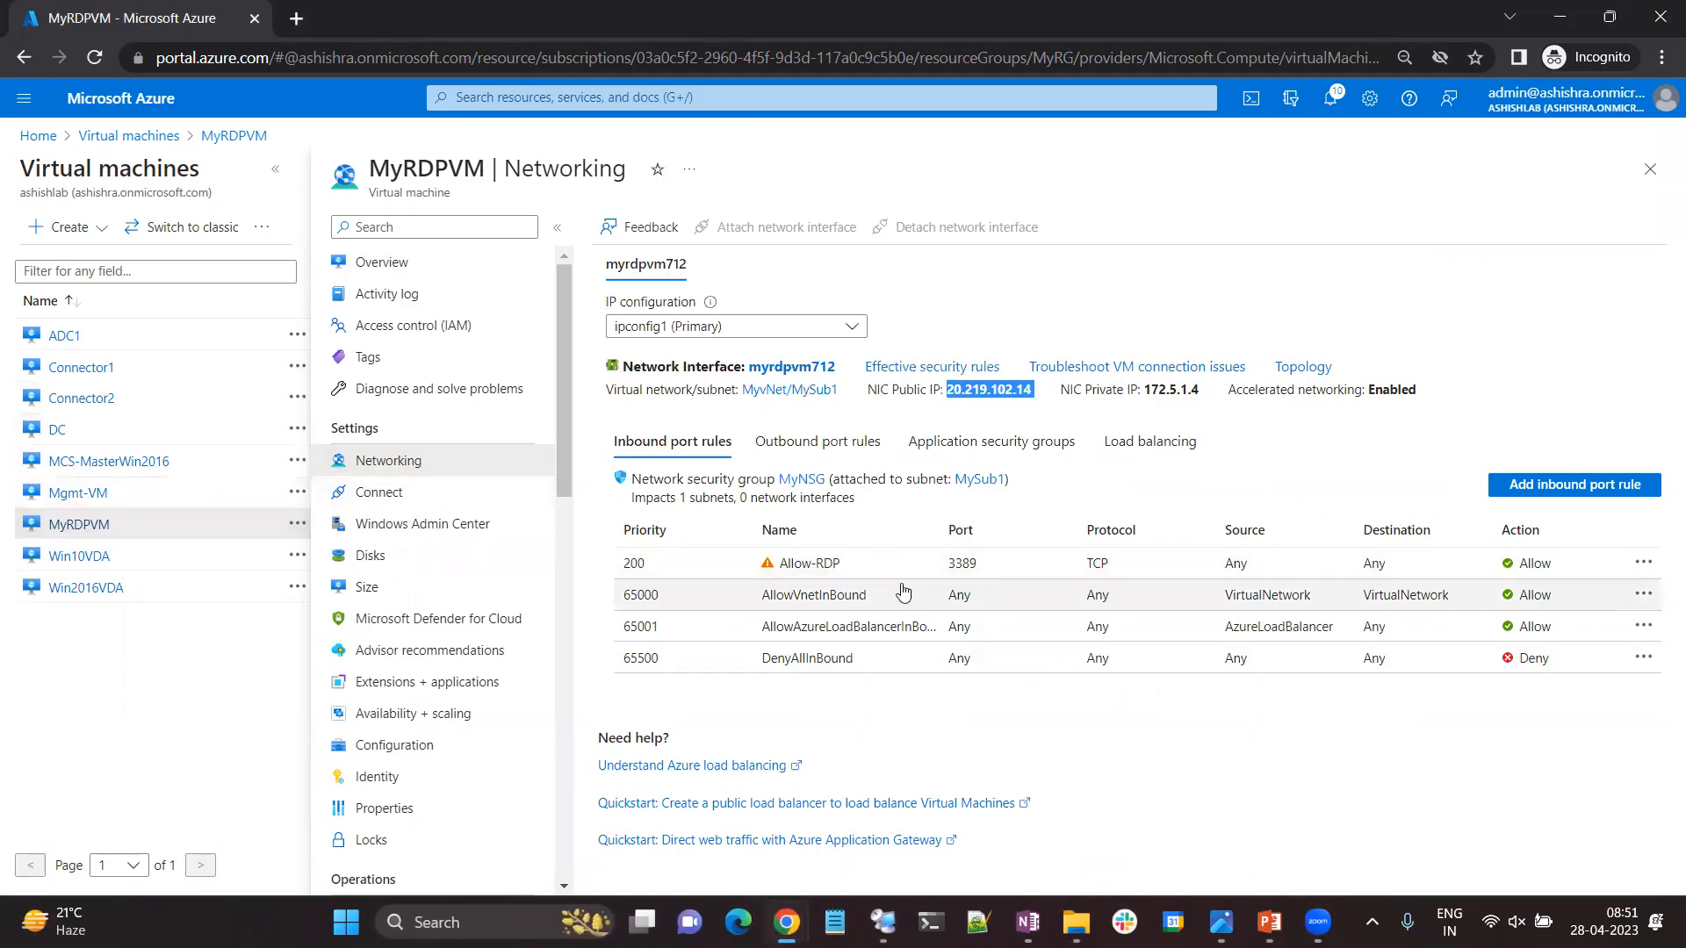
Delete the Allow-RDP inbound security rule from MyNSG and return to the portal home page.
{"action": "left_click", "coordinate": [162, 138]}
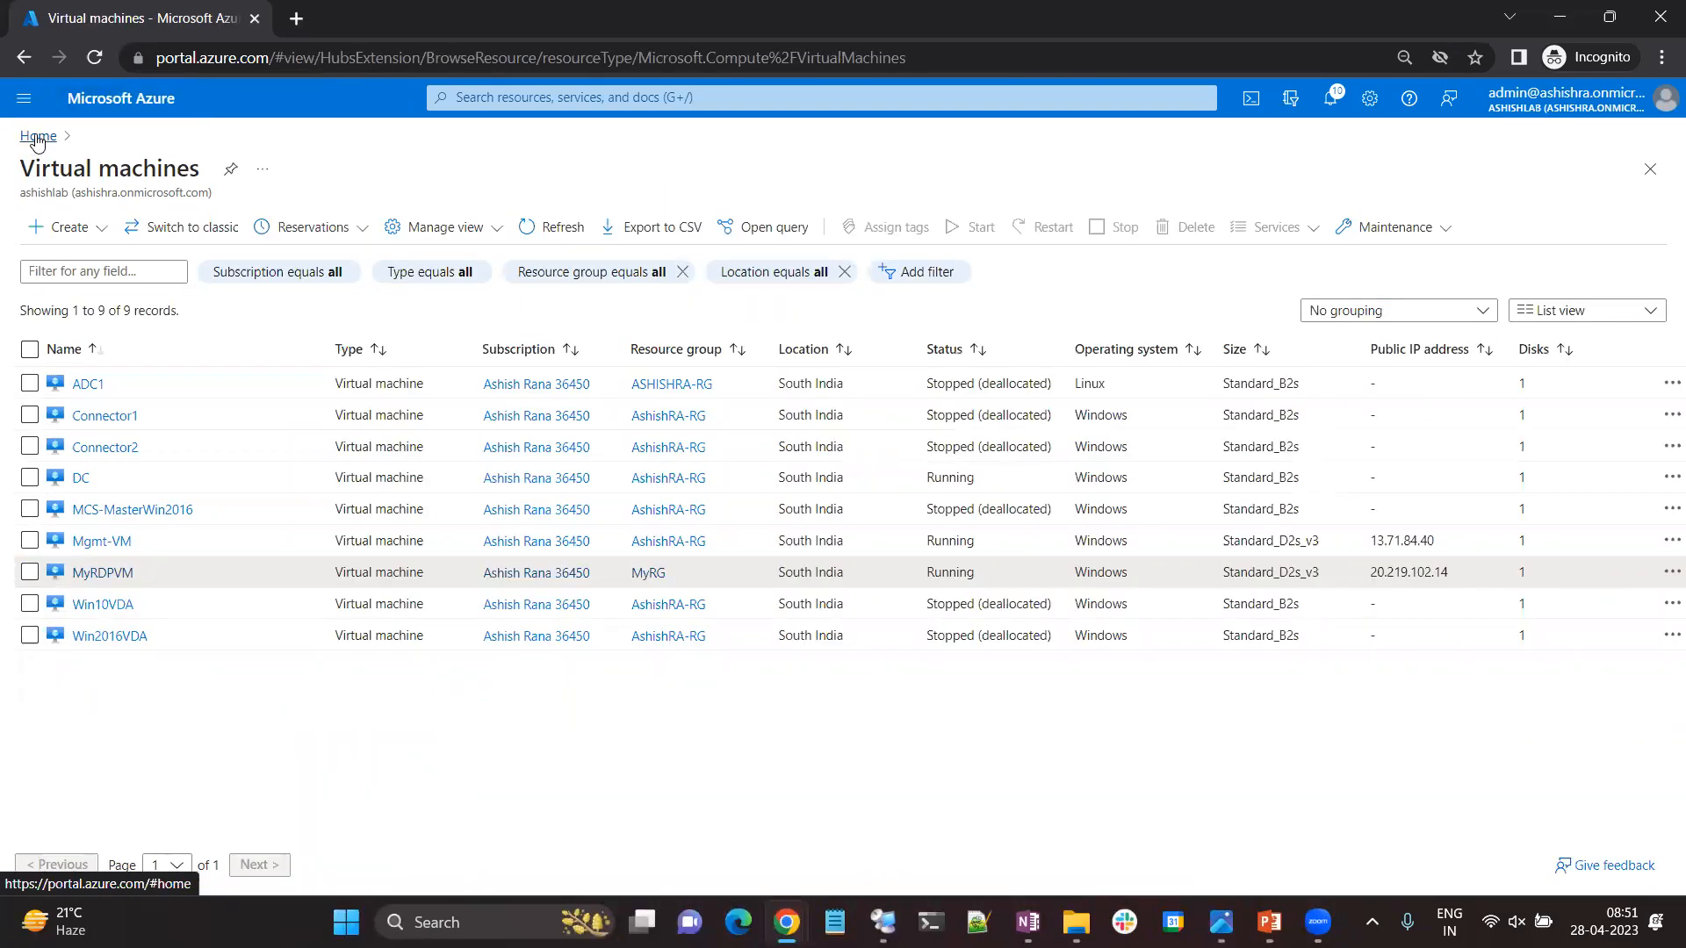
{"action": "left_click", "coordinate": [37, 138]}
{"action": "left_click", "coordinate": [574, 236]}
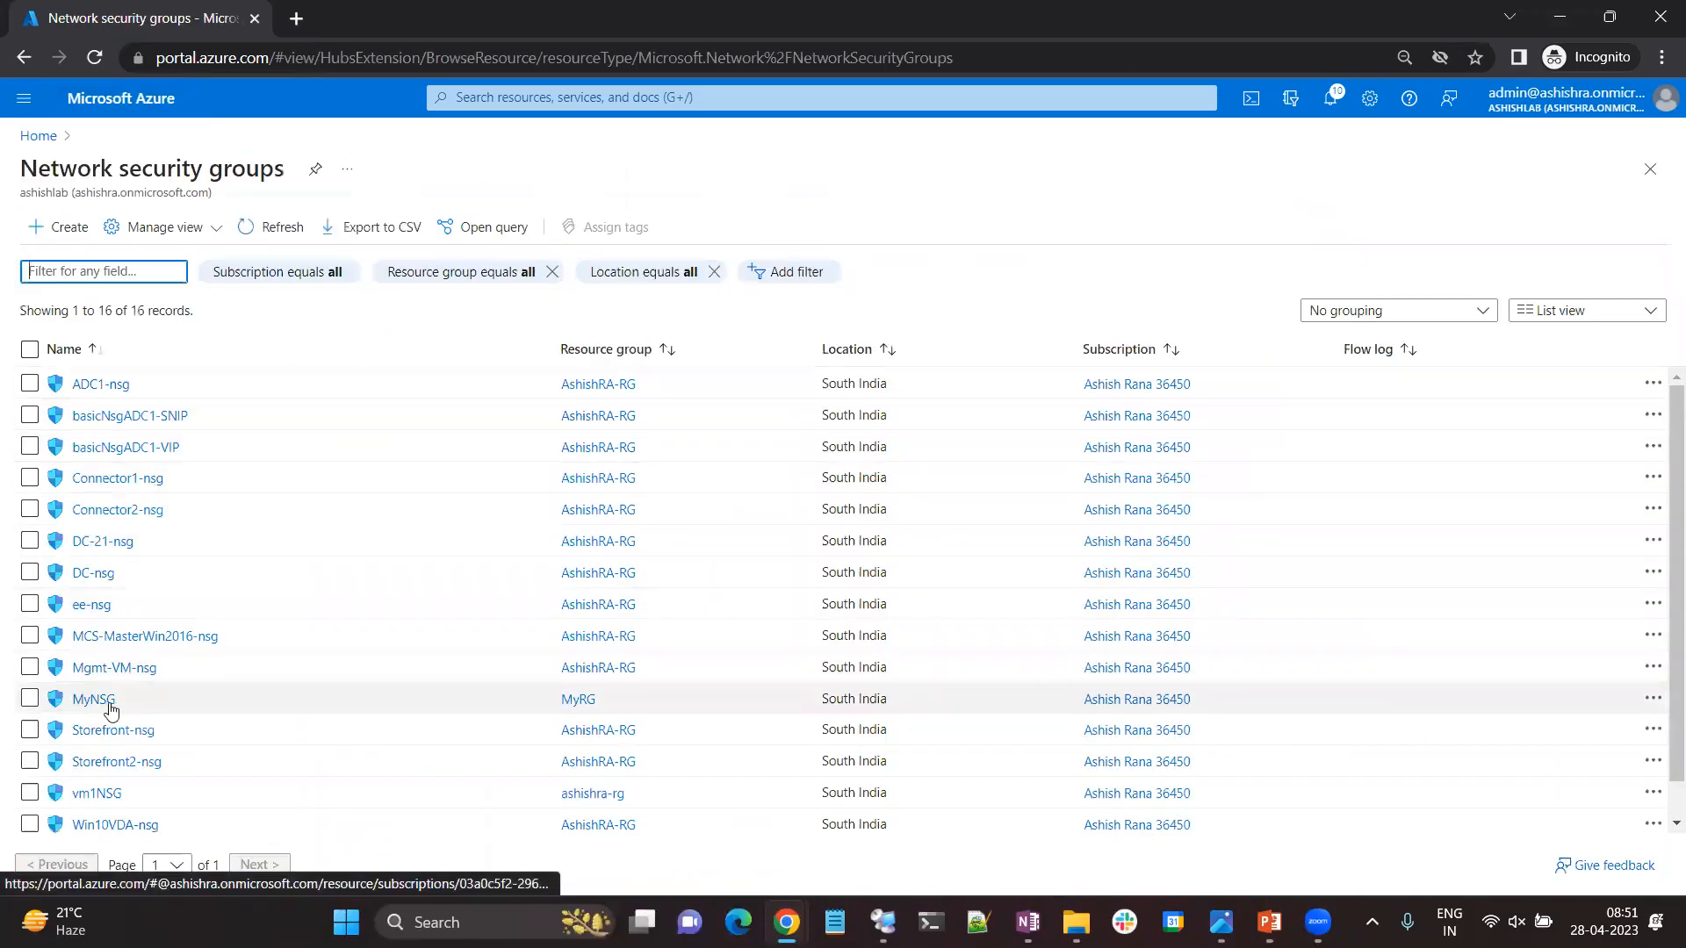
{"action": "left_click", "coordinate": [94, 700]}
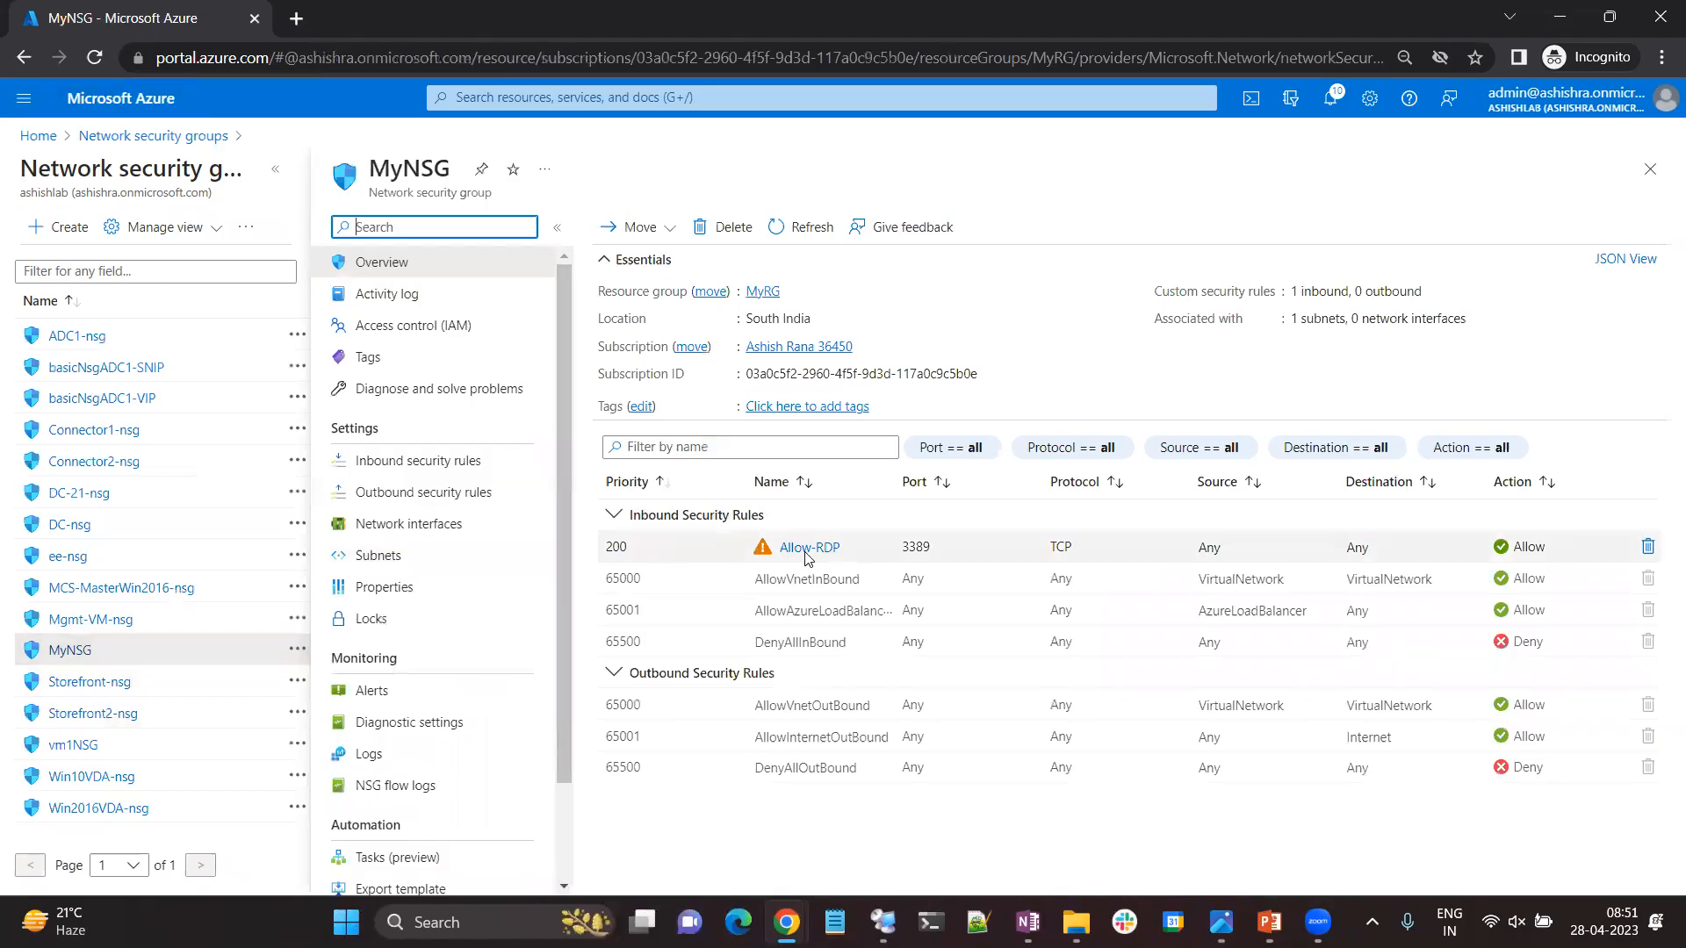
{"action": "left_click", "coordinate": [1648, 546]}
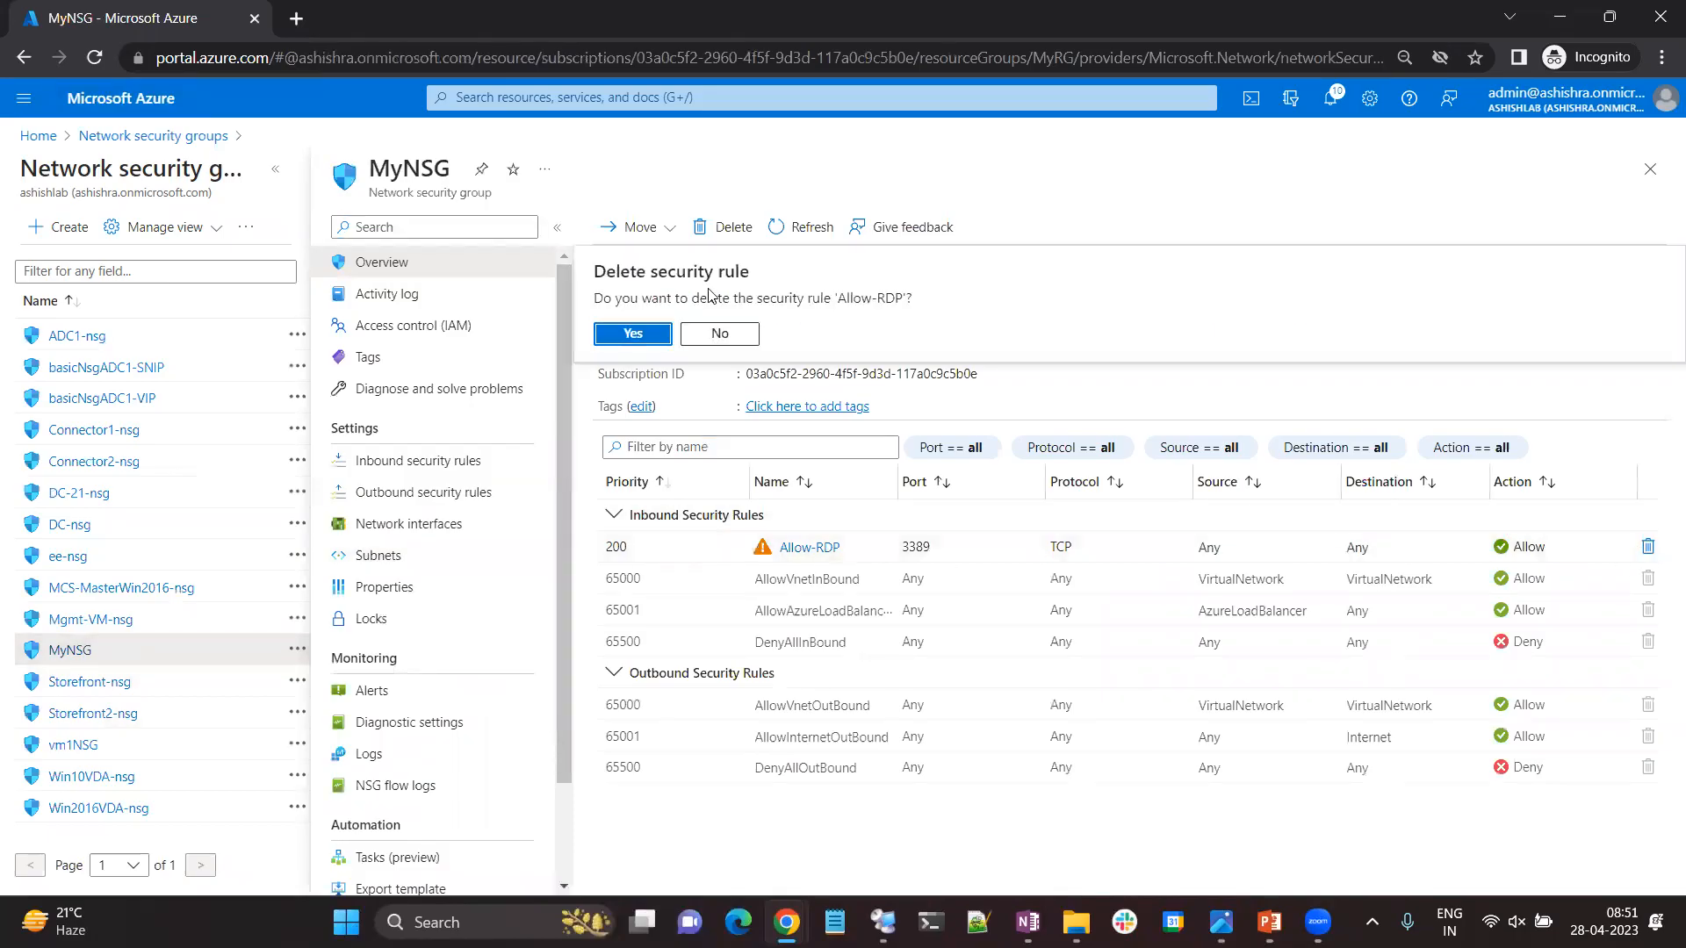
{"action": "left_click", "coordinate": [634, 334]}
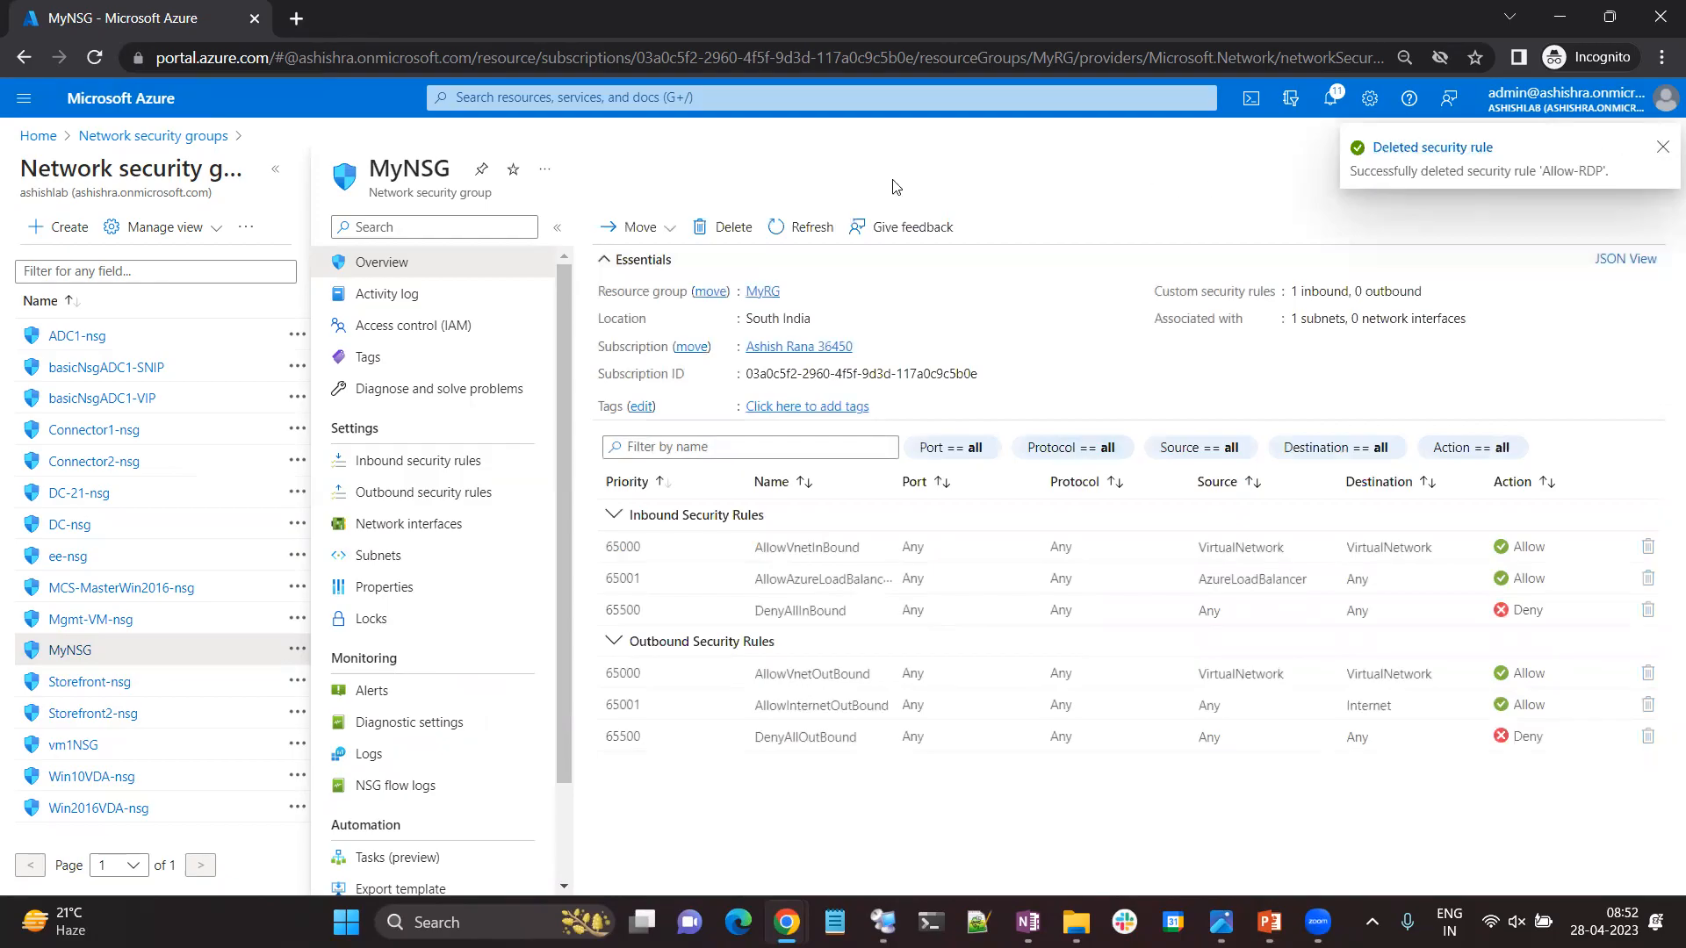
{"action": "left_click", "coordinate": [38, 136]}
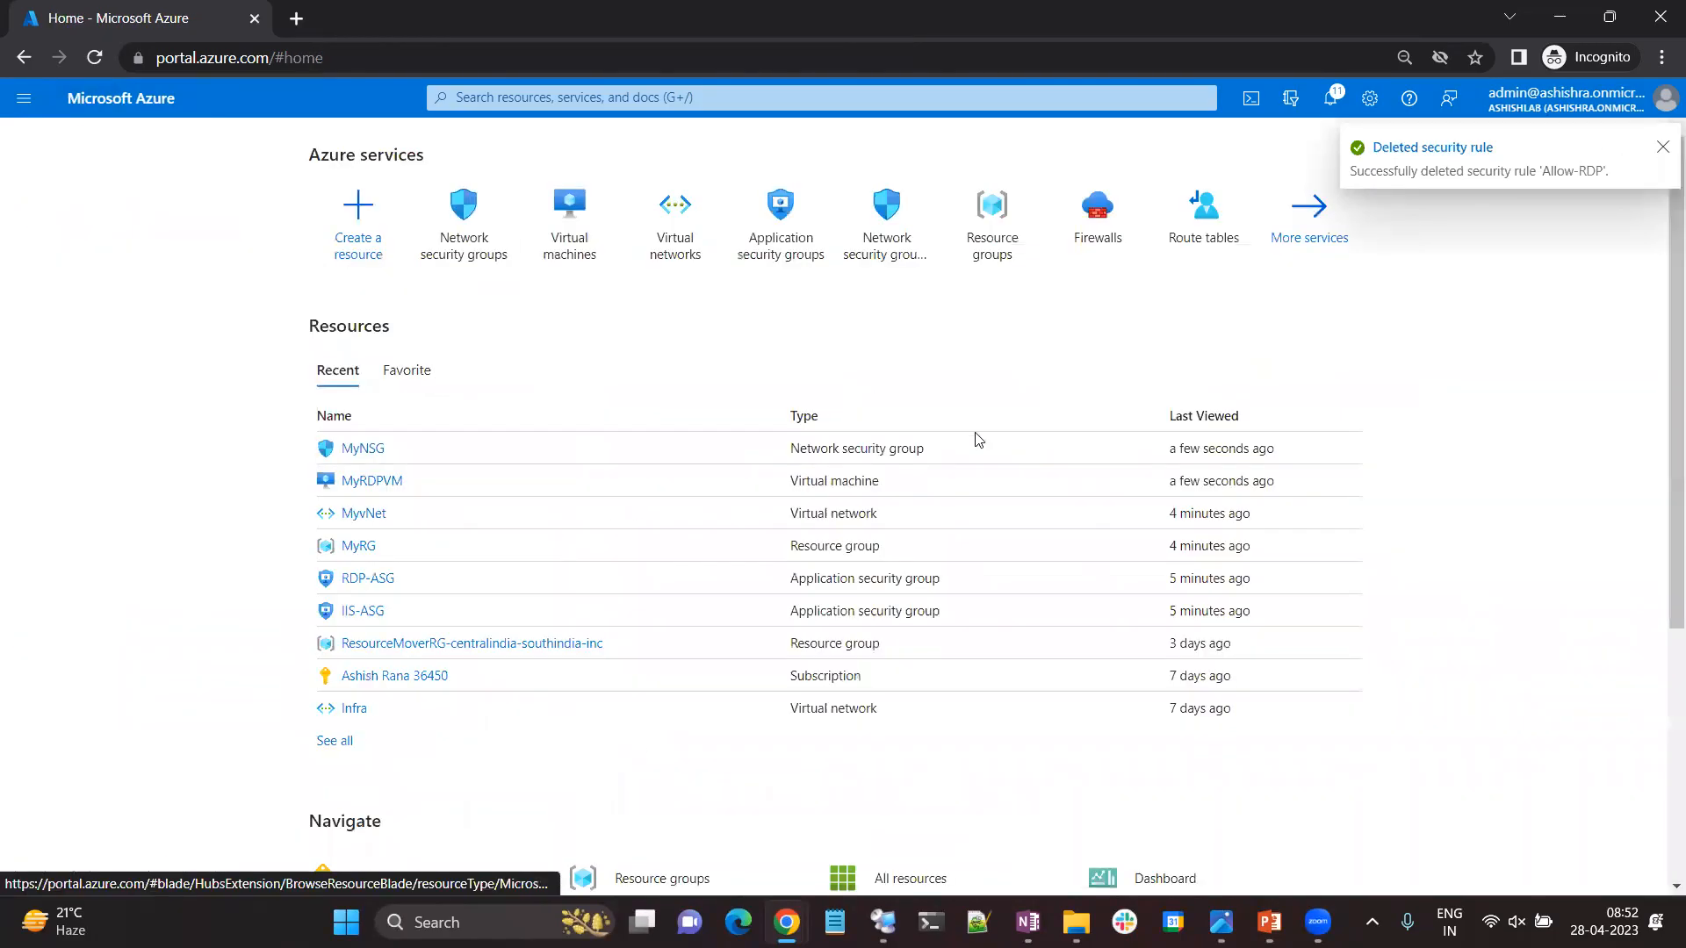
Open the MyRDPVM virtual machine and copy its public IP address.
{"action": "left_click", "coordinate": [561, 235]}
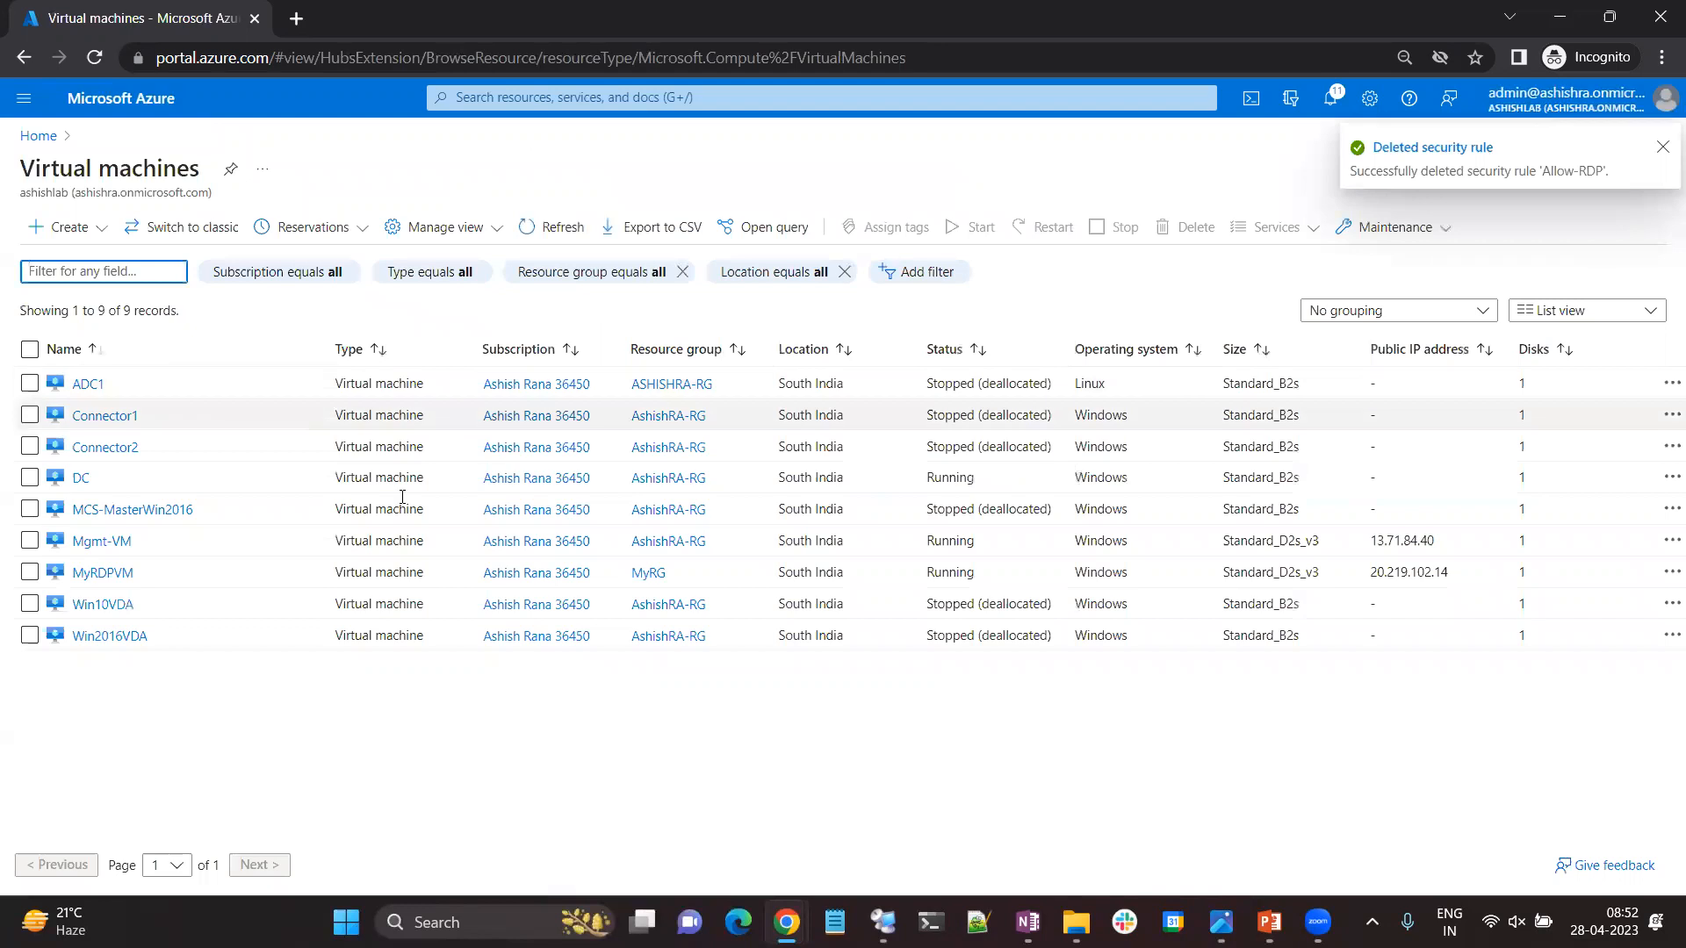
{"action": "left_click", "coordinate": [99, 578]}
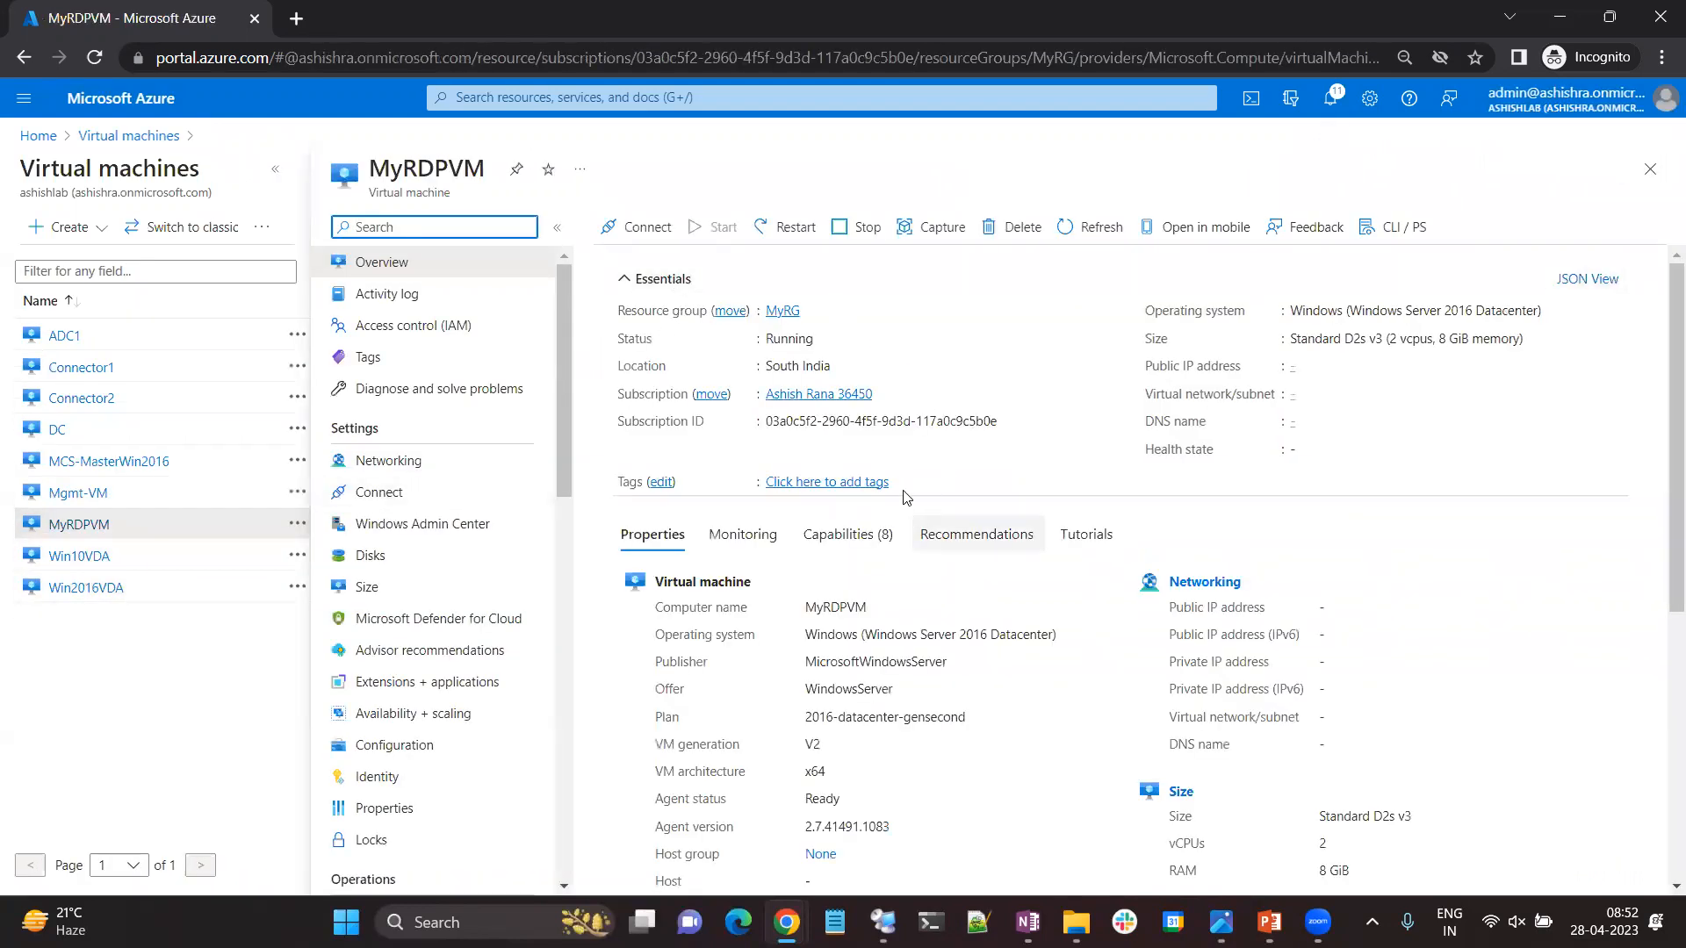
{"action": "left_click", "coordinate": [1380, 367]}
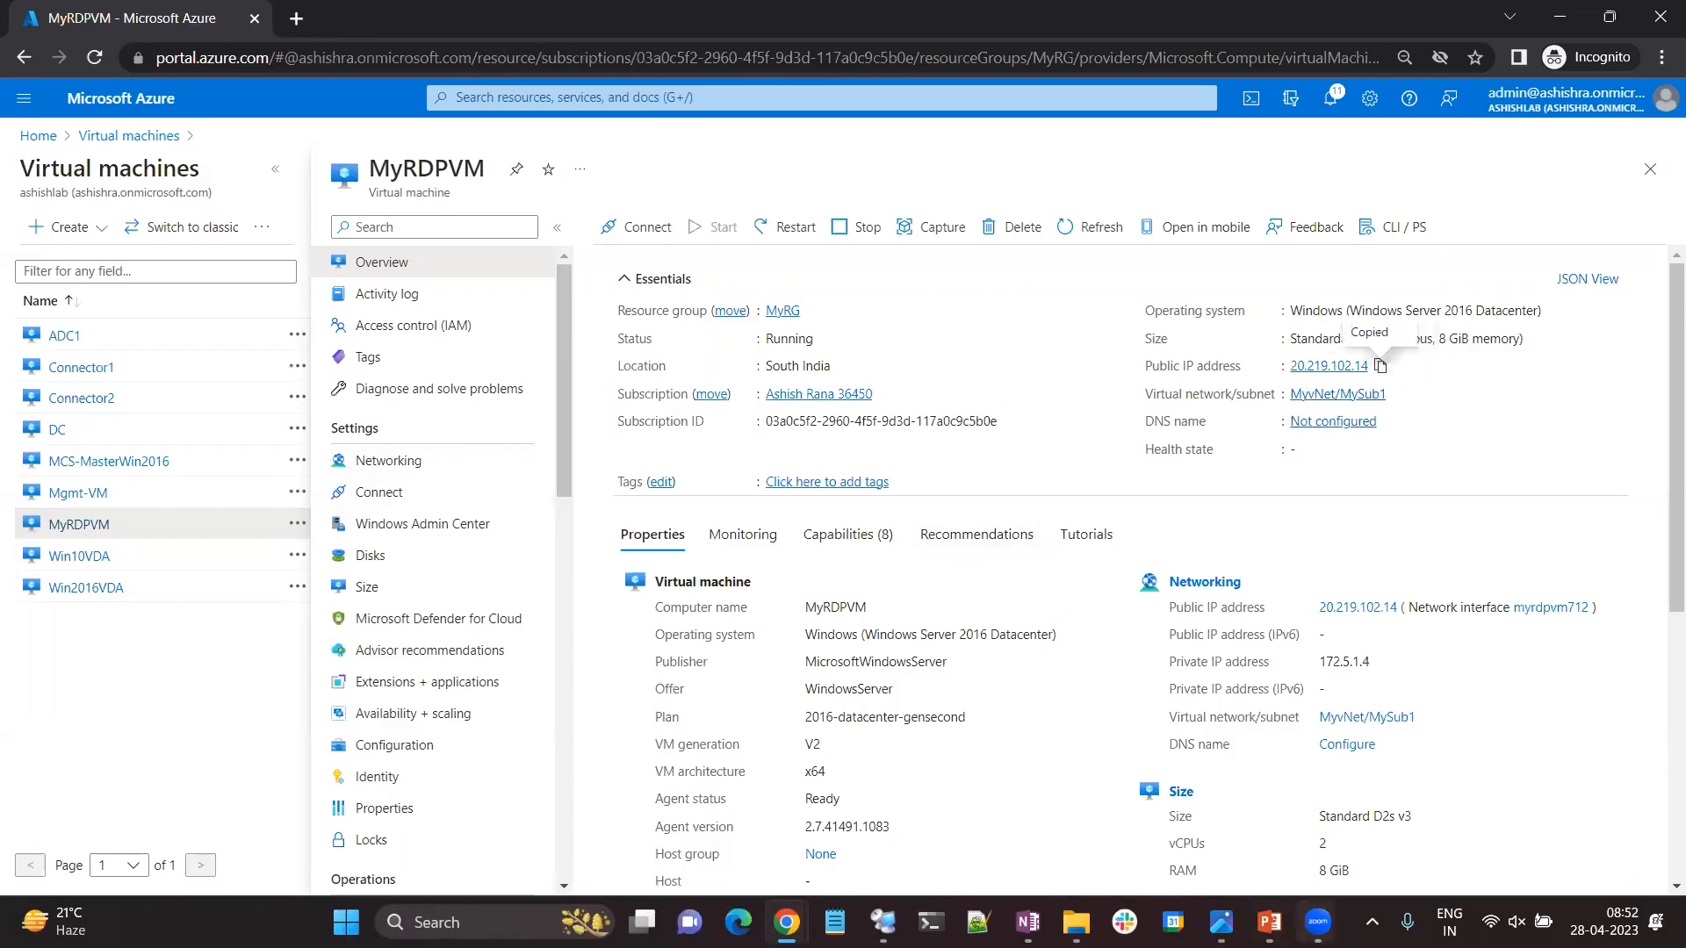
Test the Remote Desktop connection to 20.219.102.14 and cancel at the credentials prompt.
{"action": "right_click", "coordinate": [346, 922]}
{"action": "left_click", "coordinate": [332, 796]}
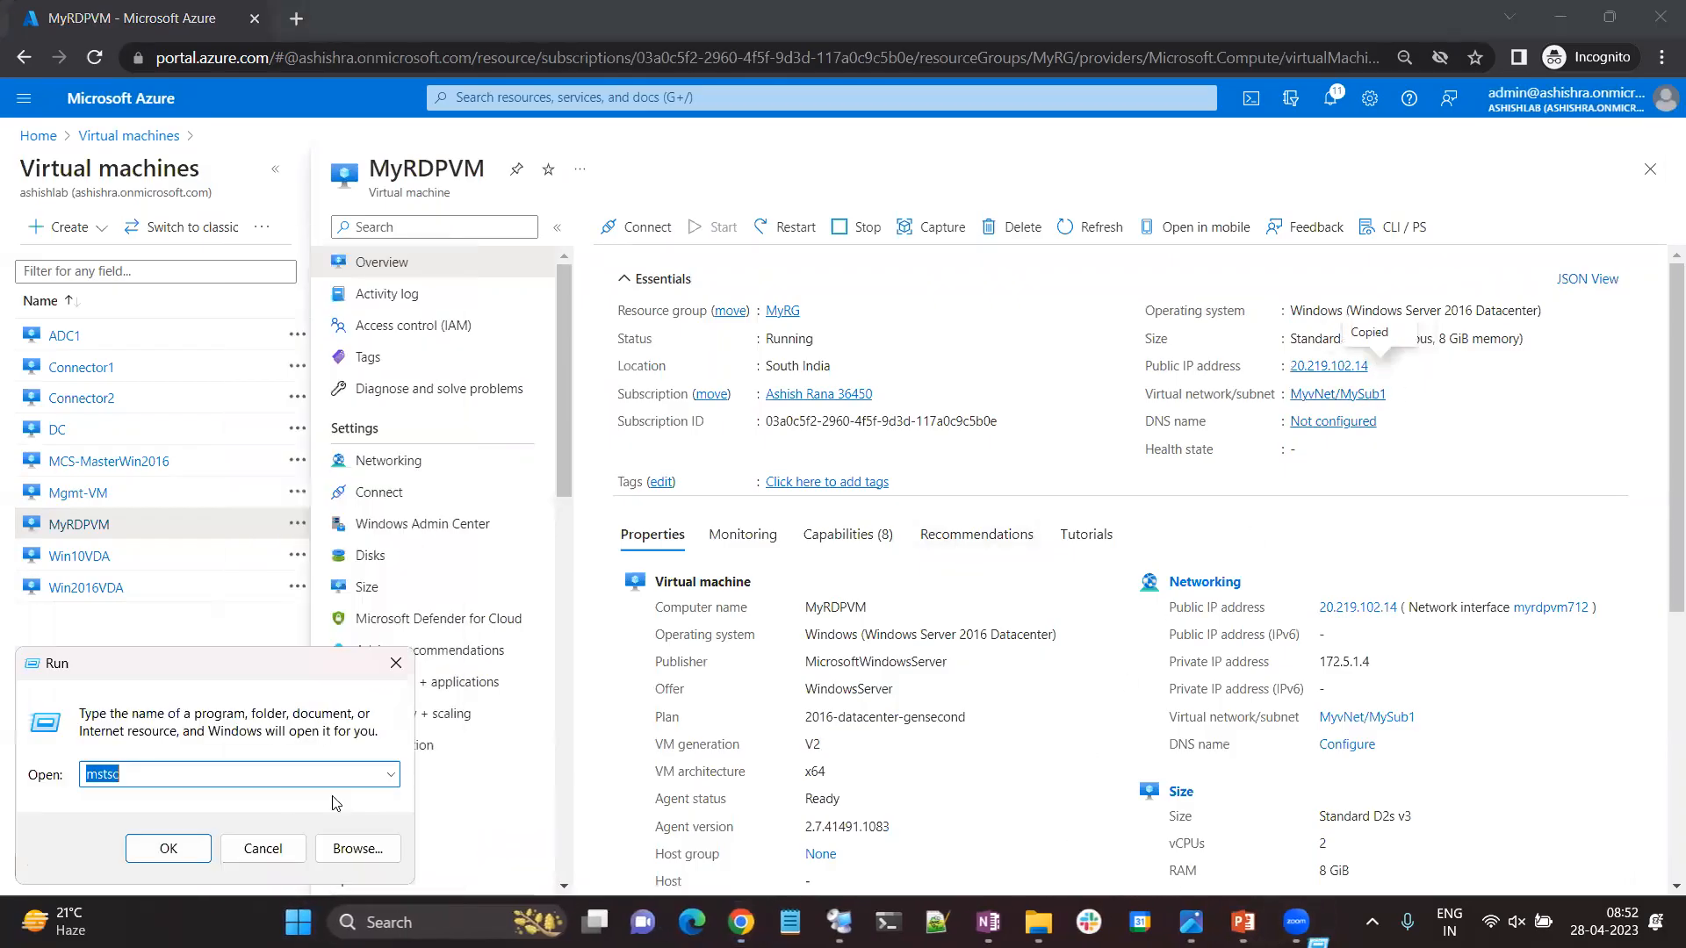
{"action": "left_click", "coordinate": [168, 849]}
{"action": "key", "text": "ctrl+v"}
{"action": "left_click", "coordinate": [934, 406]}
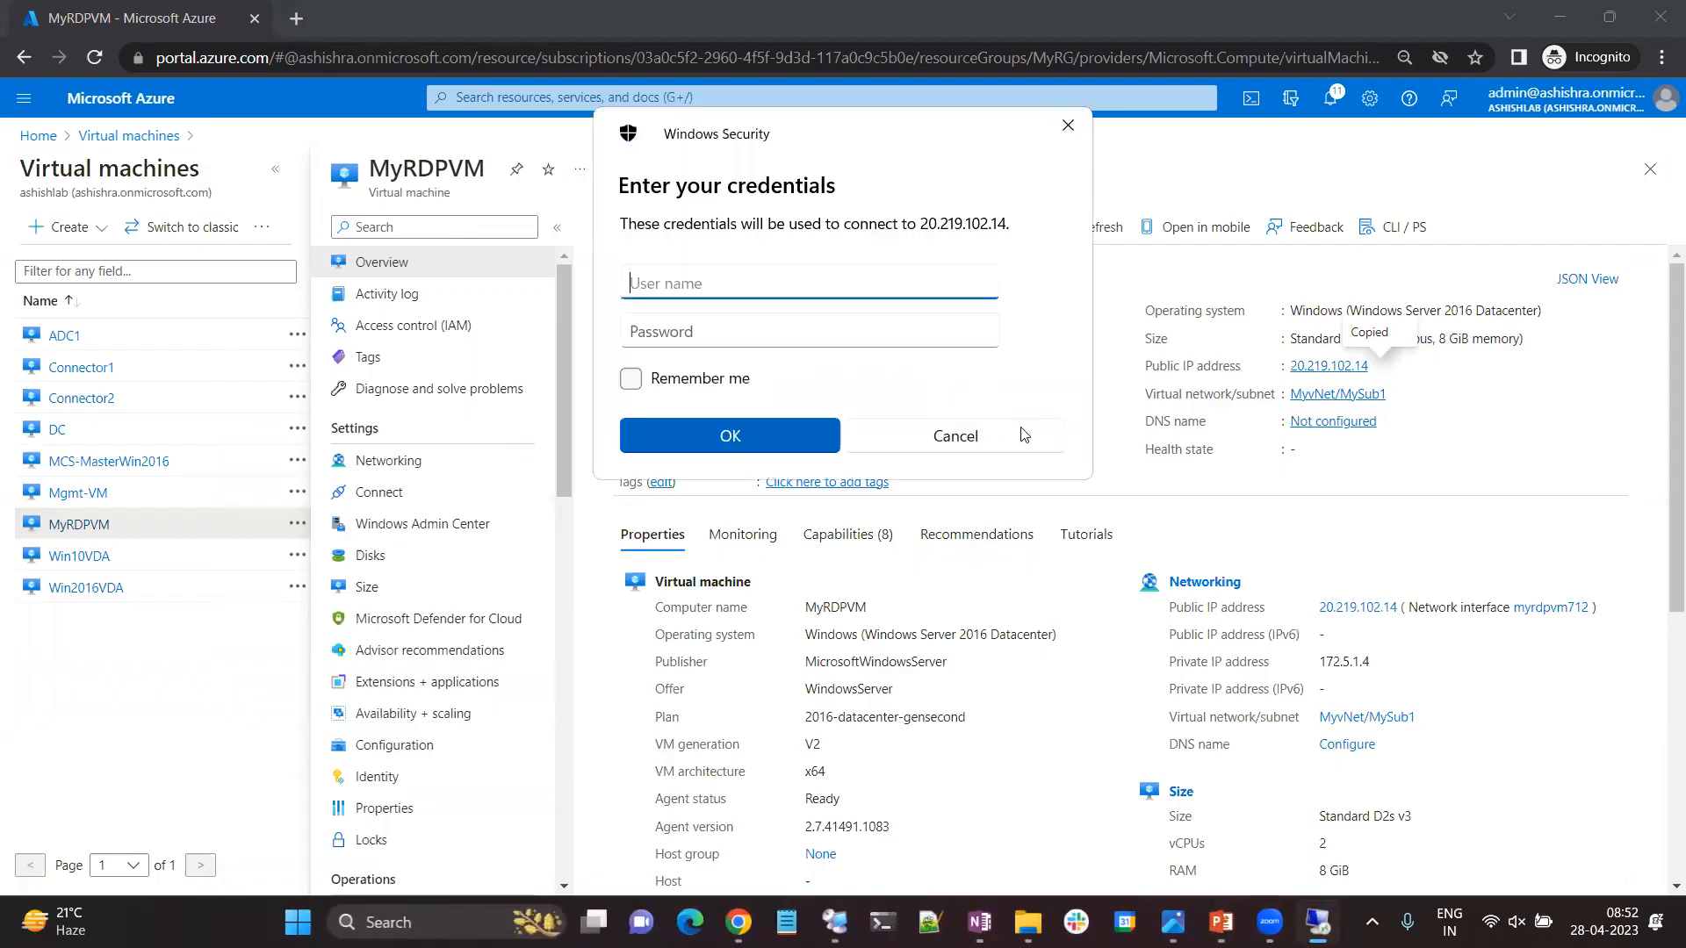
{"action": "left_click", "coordinate": [1024, 434]}
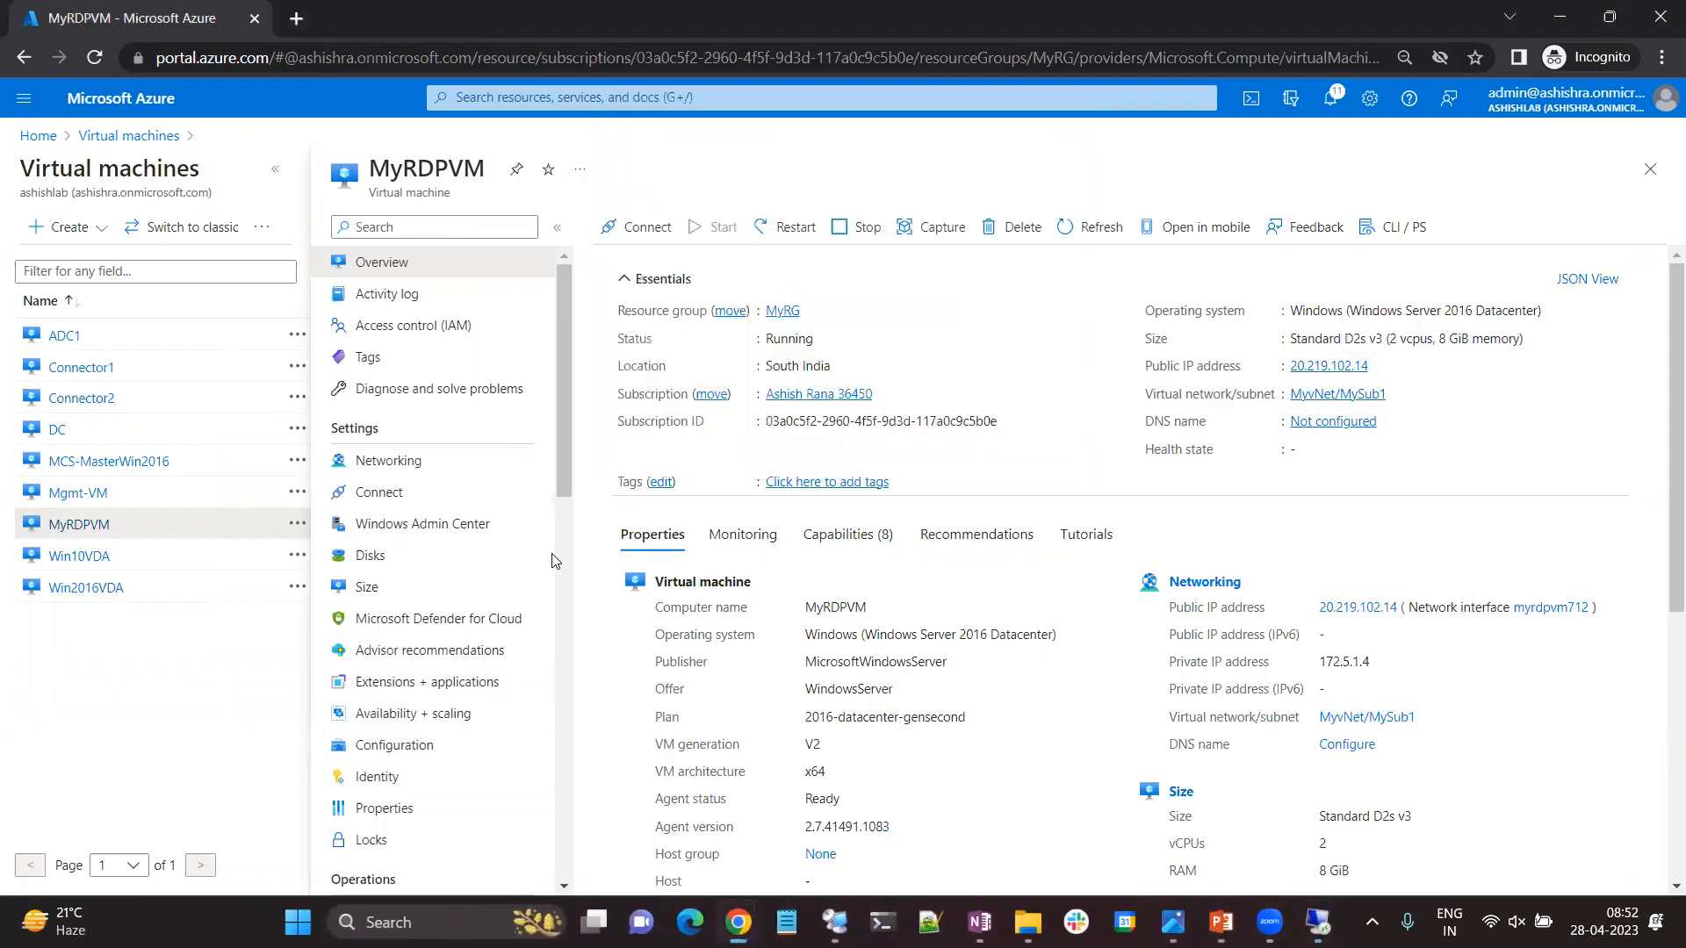
Check MyRDPVM's inbound port rules in its networking settings and start another Remote Desktop connection to 20.219.102.14.
{"action": "left_click", "coordinate": [407, 461]}
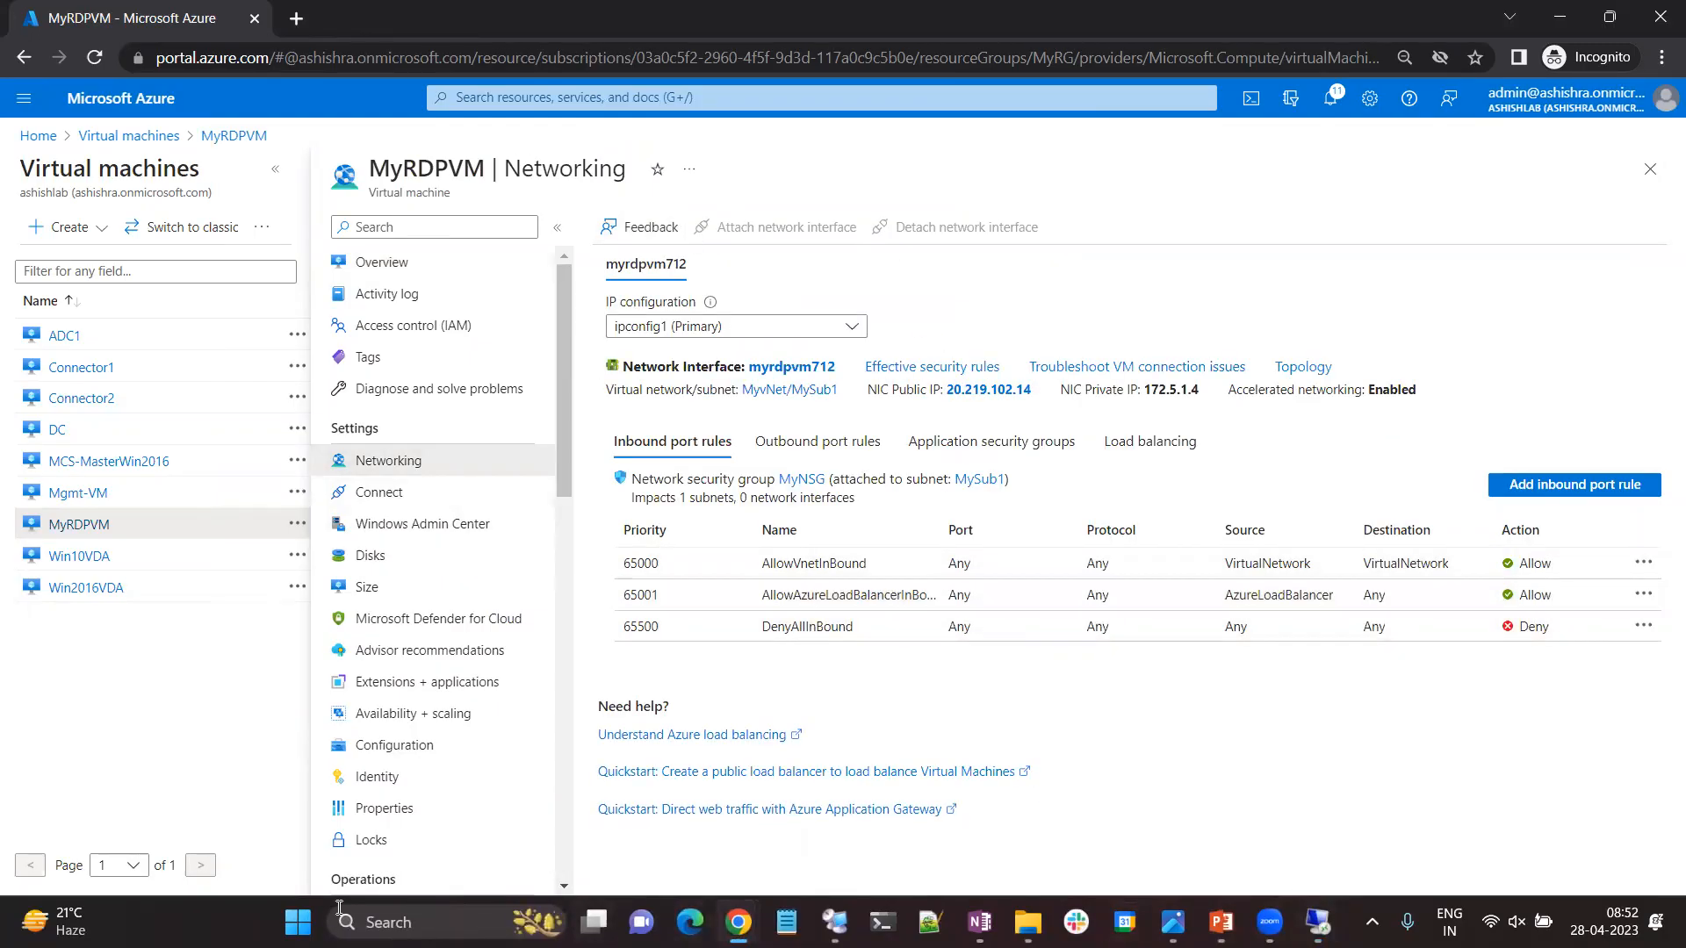
{"action": "right_click", "coordinate": [298, 921]}
{"action": "left_click", "coordinate": [226, 787]}
{"action": "key", "text": "ctrl+v"}
{"action": "key", "text": "ctrl+a"}
{"action": "type", "text": "mstsc"}
{"action": "key", "text": "Return"}
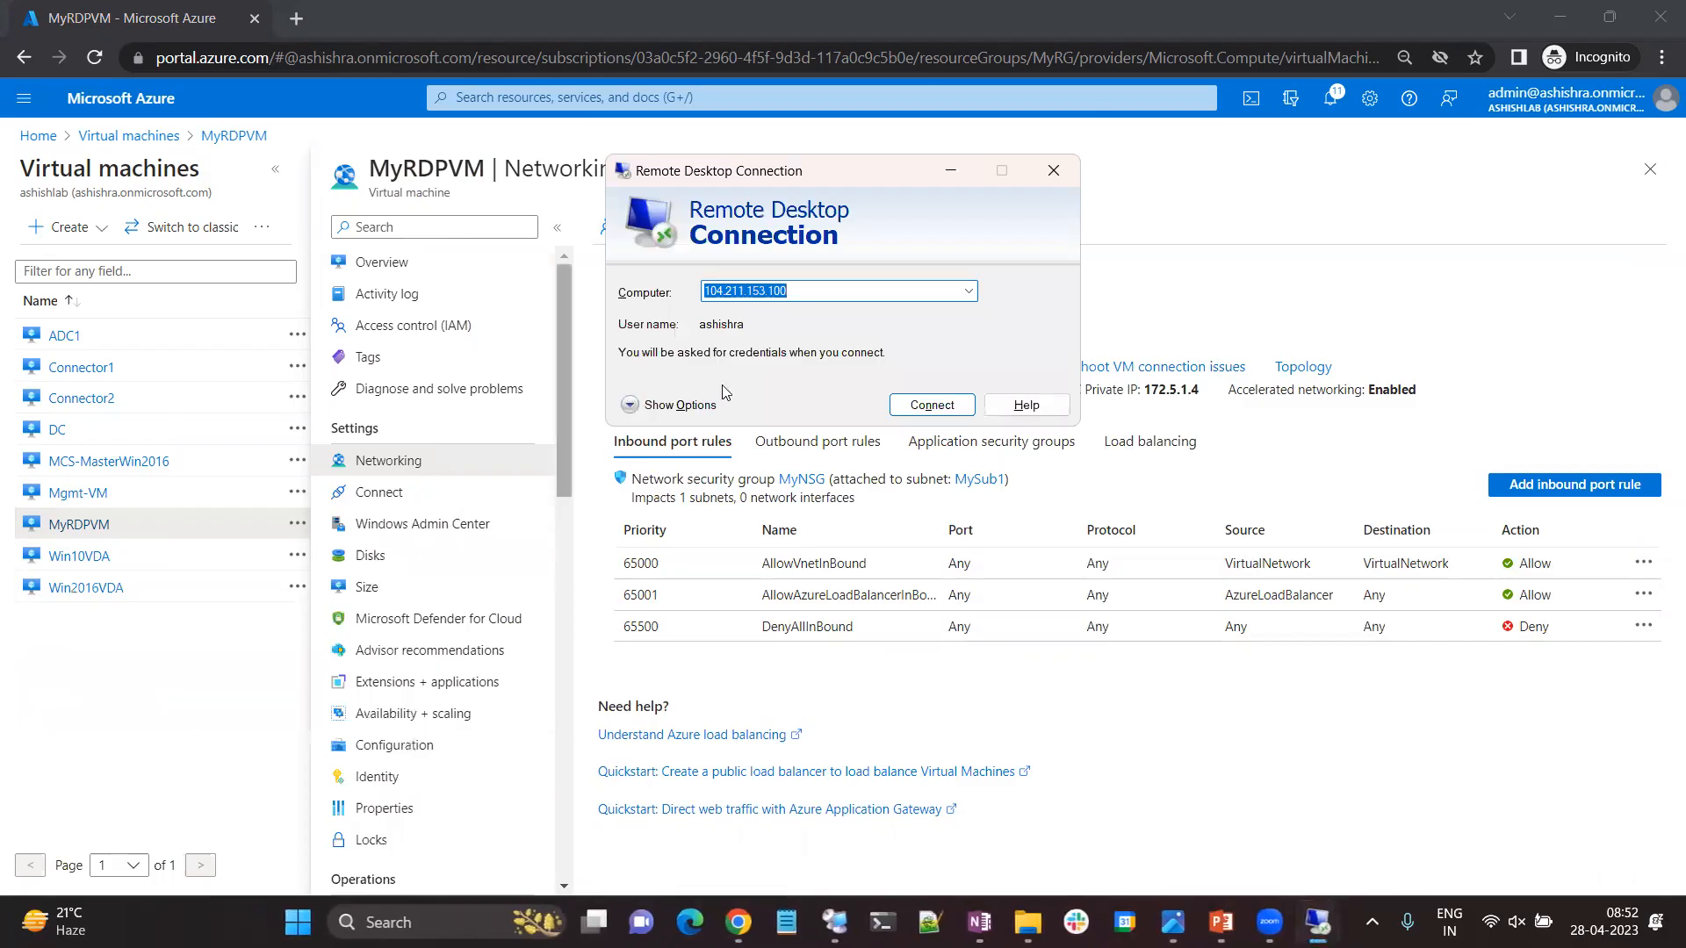
{"action": "key", "text": "ctrl+v"}
{"action": "left_click", "coordinate": [924, 402]}
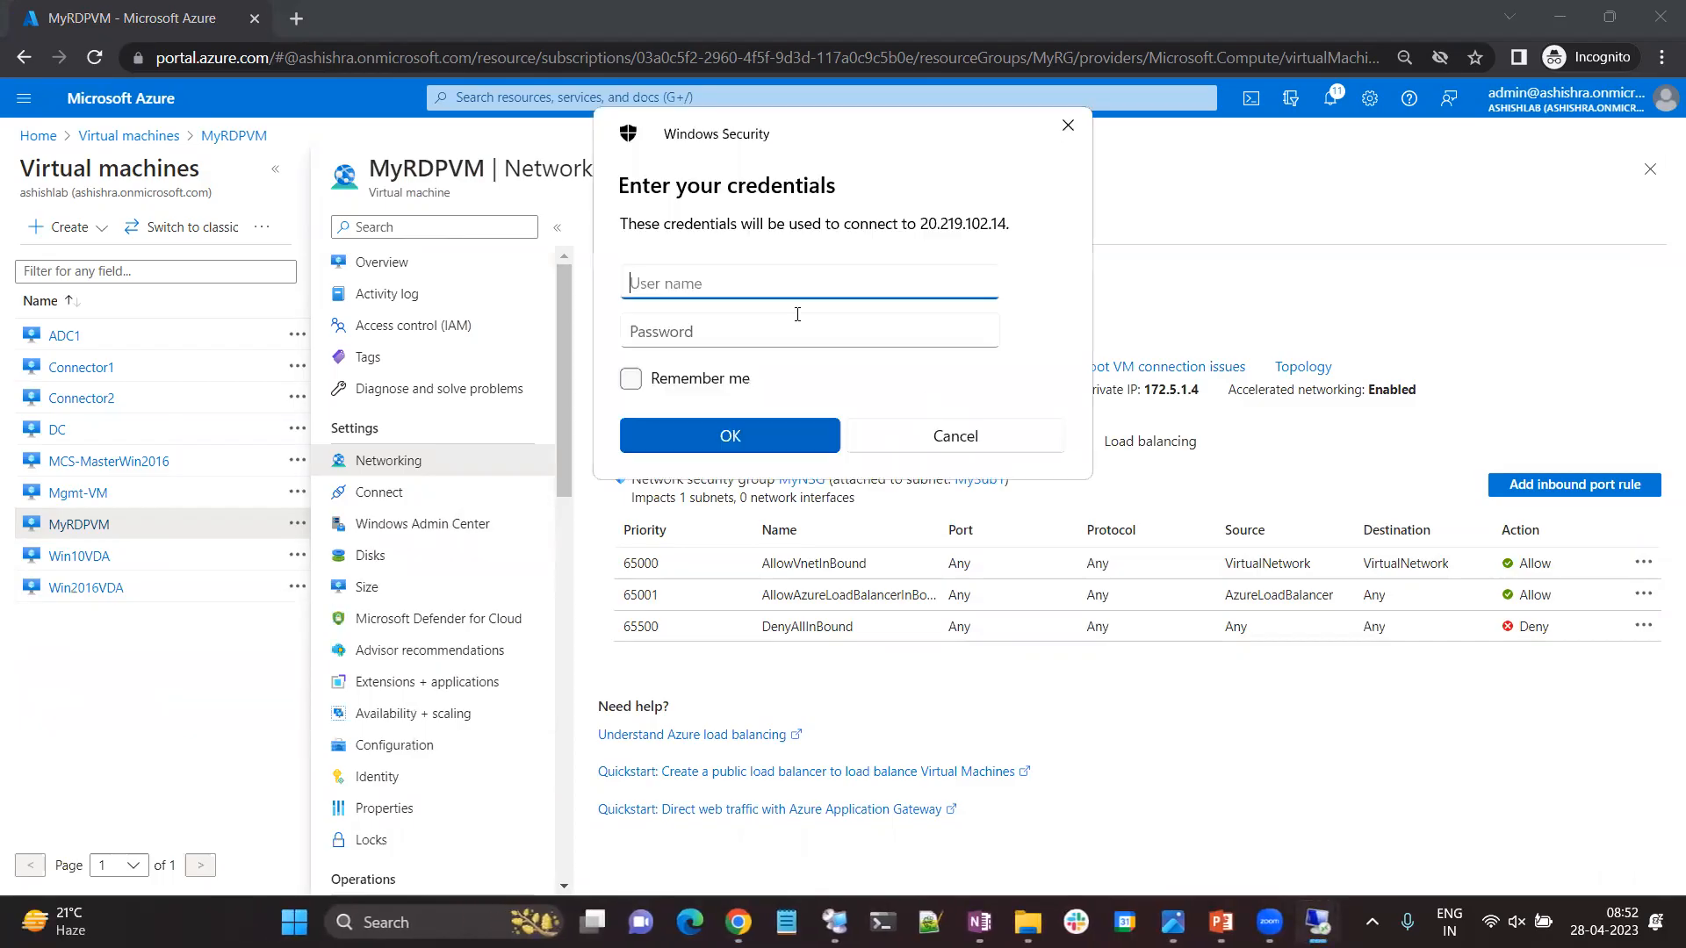
Sign in to the remote VM with the user name and account password, accepting the untrusted certificate, and minimize the session.
{"action": "type", "text": "ashishra"}
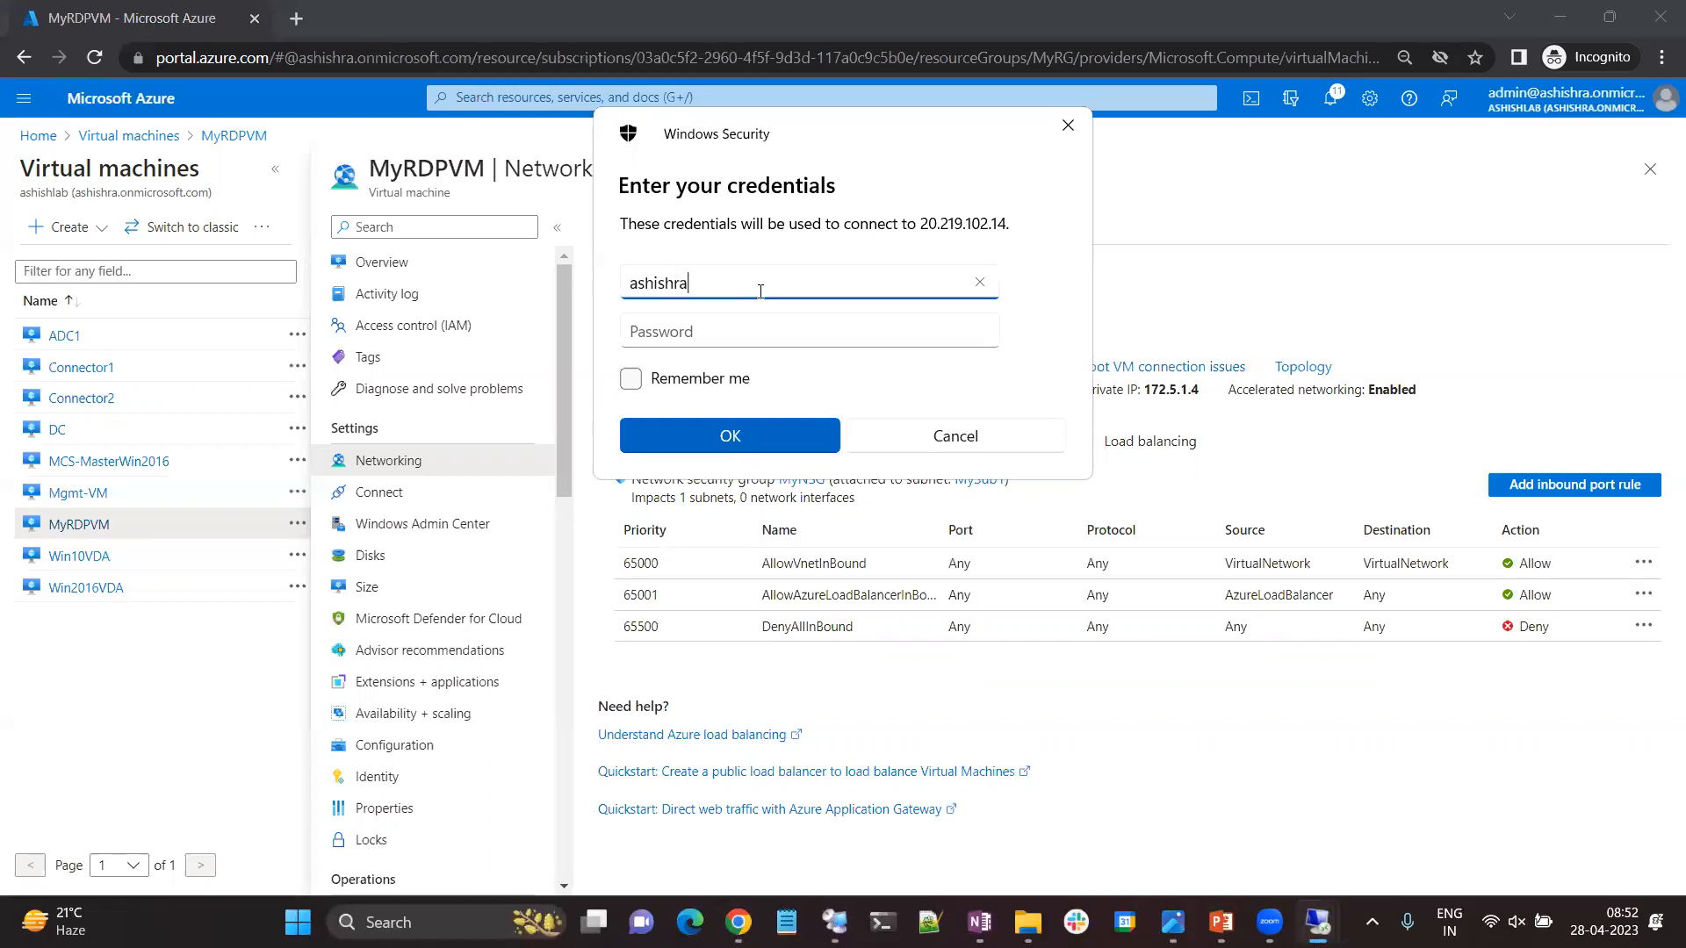
{"action": "key", "text": "Tab"}
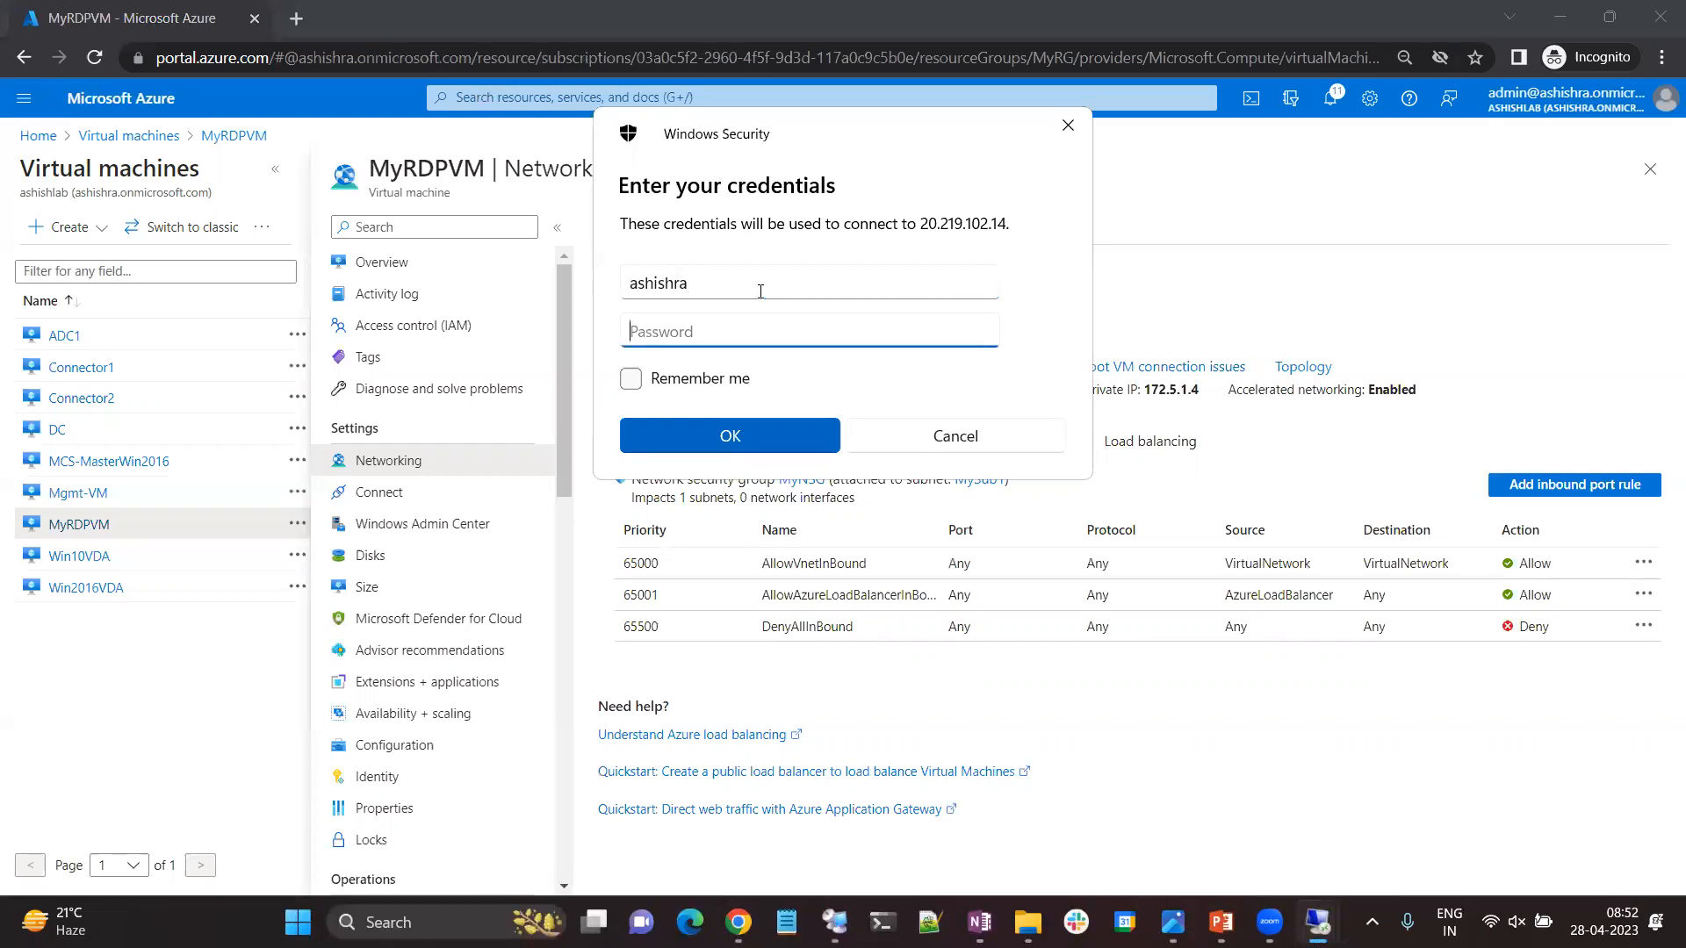
{"action": "type", "text": "••"}
{"action": "key", "text": "BackSpace"}
{"action": "key", "text": "BackSpace"}
{"action": "type", "text": "••"}
{"action": "key", "text": "Return"}
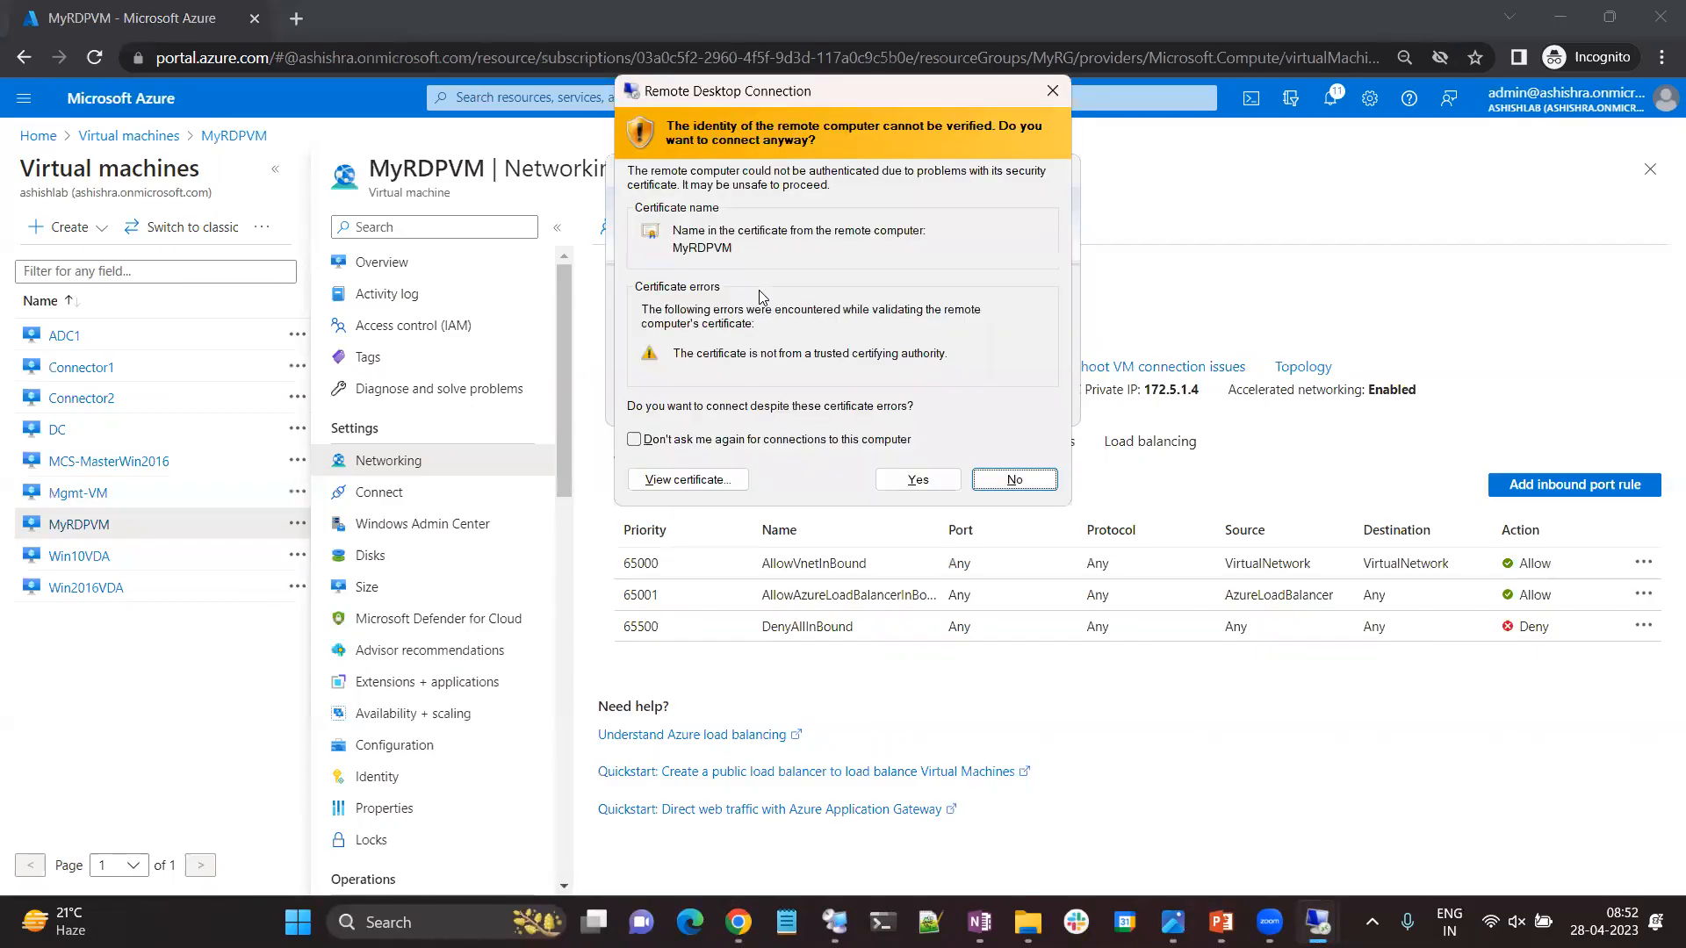
{"action": "left_click", "coordinate": [994, 497]}
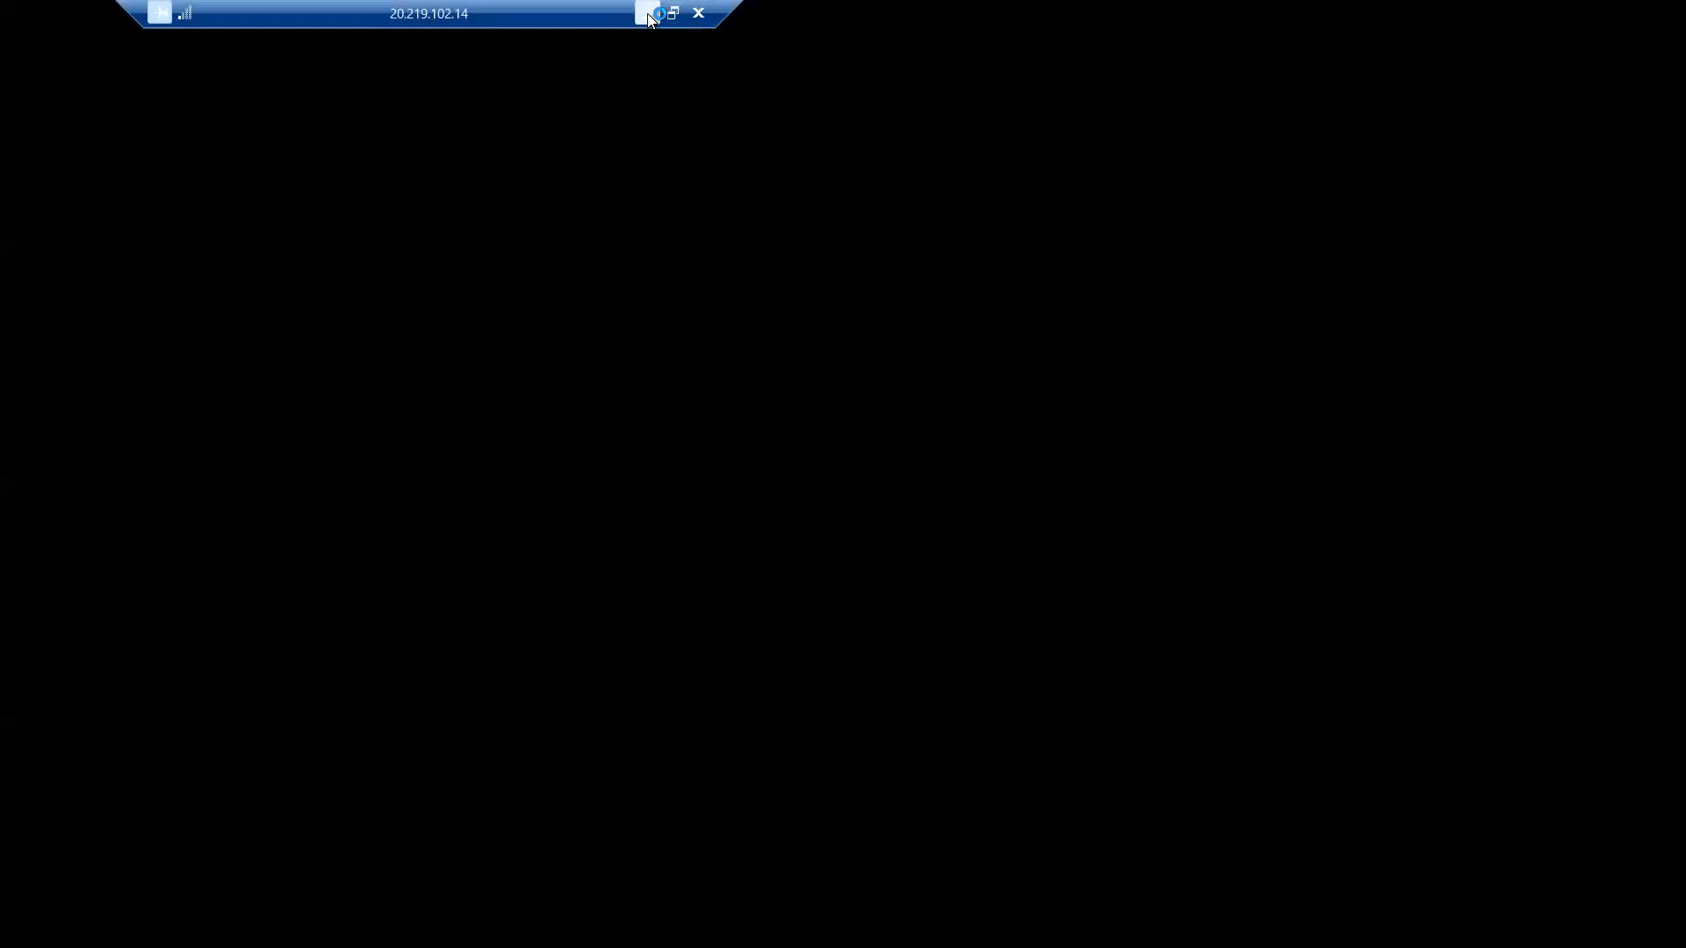
{"action": "left_click", "coordinate": [647, 15]}
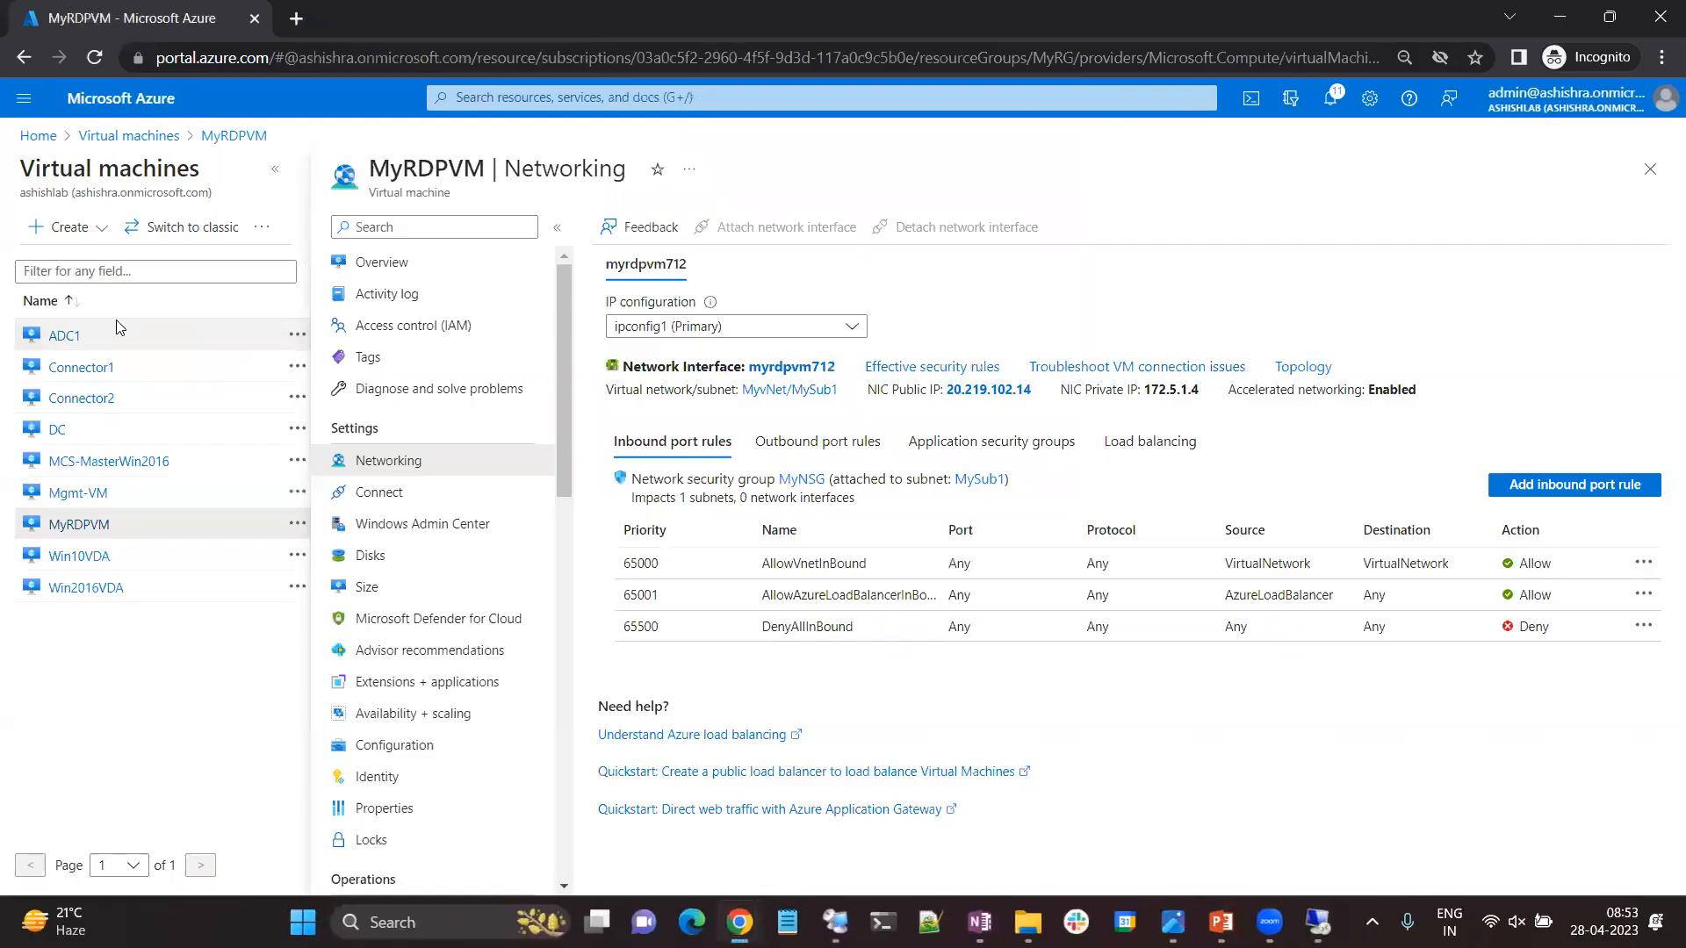
Check the remote session's loading progress from the virtual machines list and refresh the list.
{"action": "left_click", "coordinate": [51, 138]}
{"action": "left_click", "coordinate": [467, 232]}
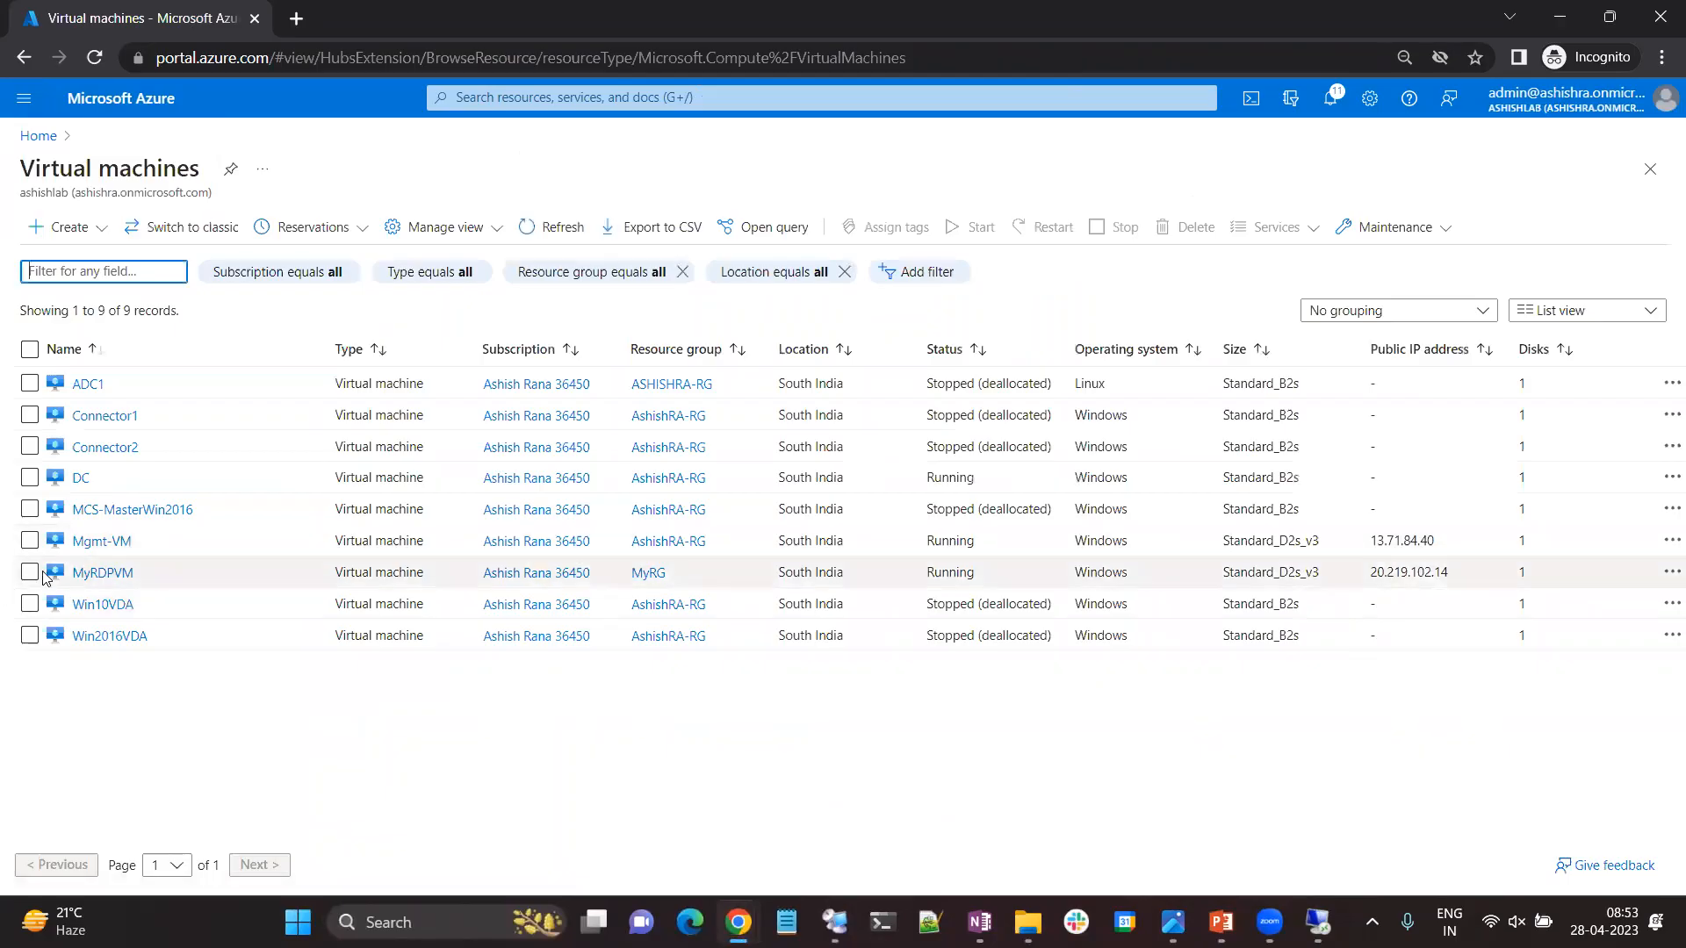
{"action": "left_click", "coordinate": [29, 572]}
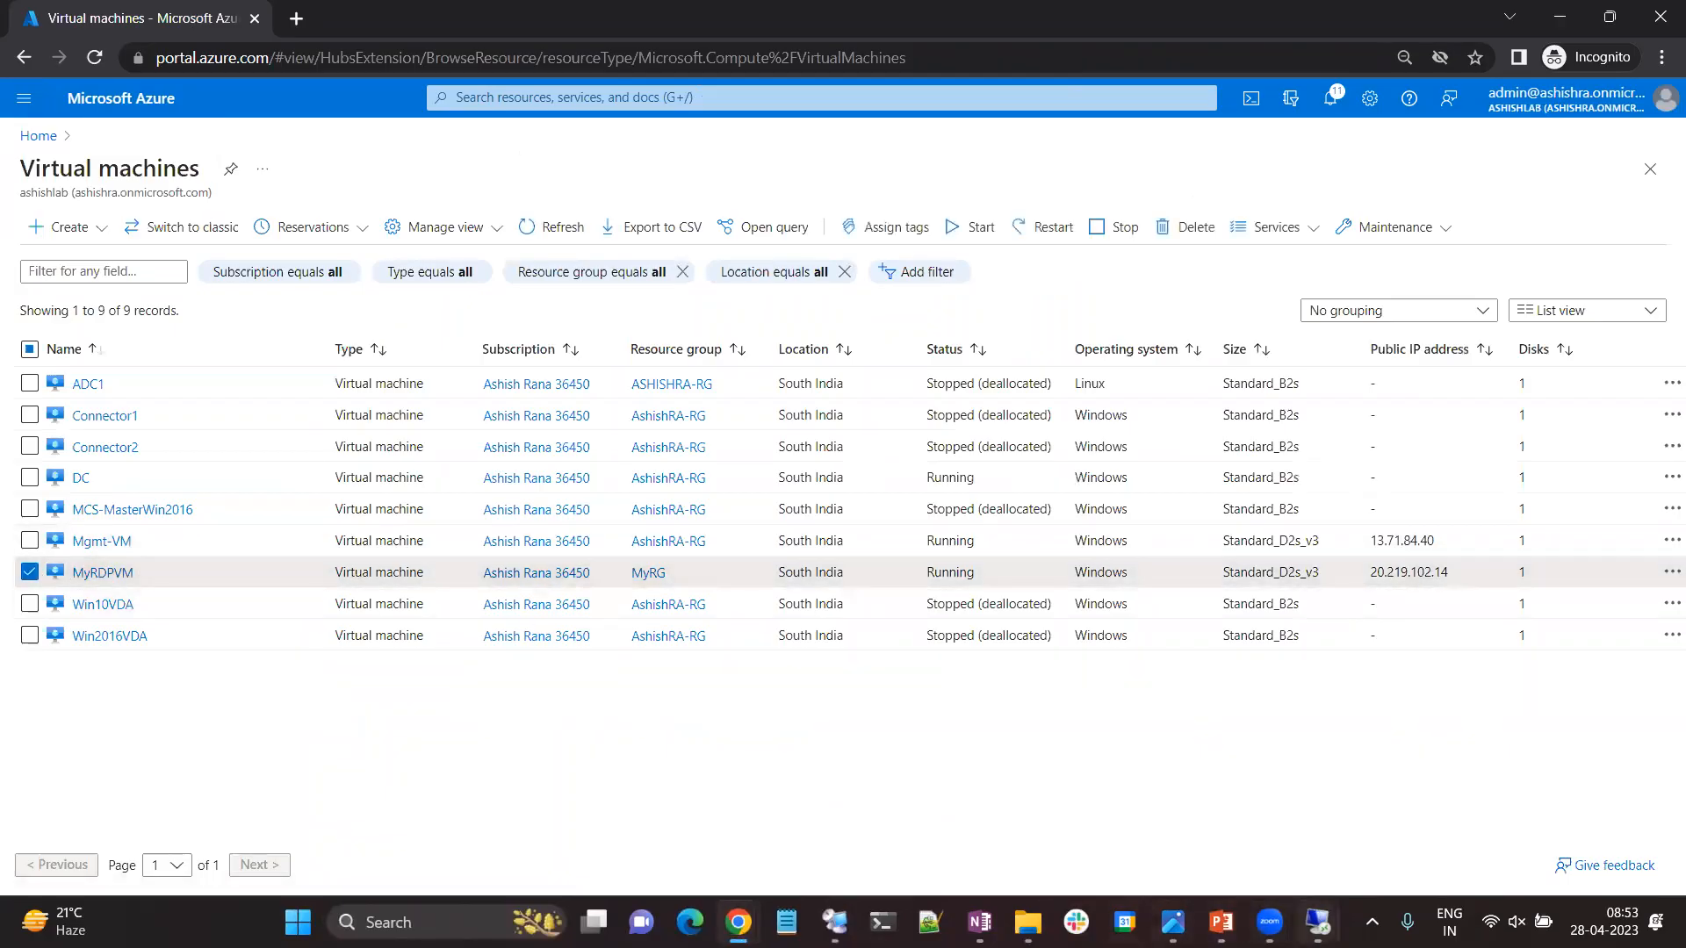
{"action": "mouse_move", "coordinate": [1317, 922]}
{"action": "left_click", "coordinate": [1385, 798]}
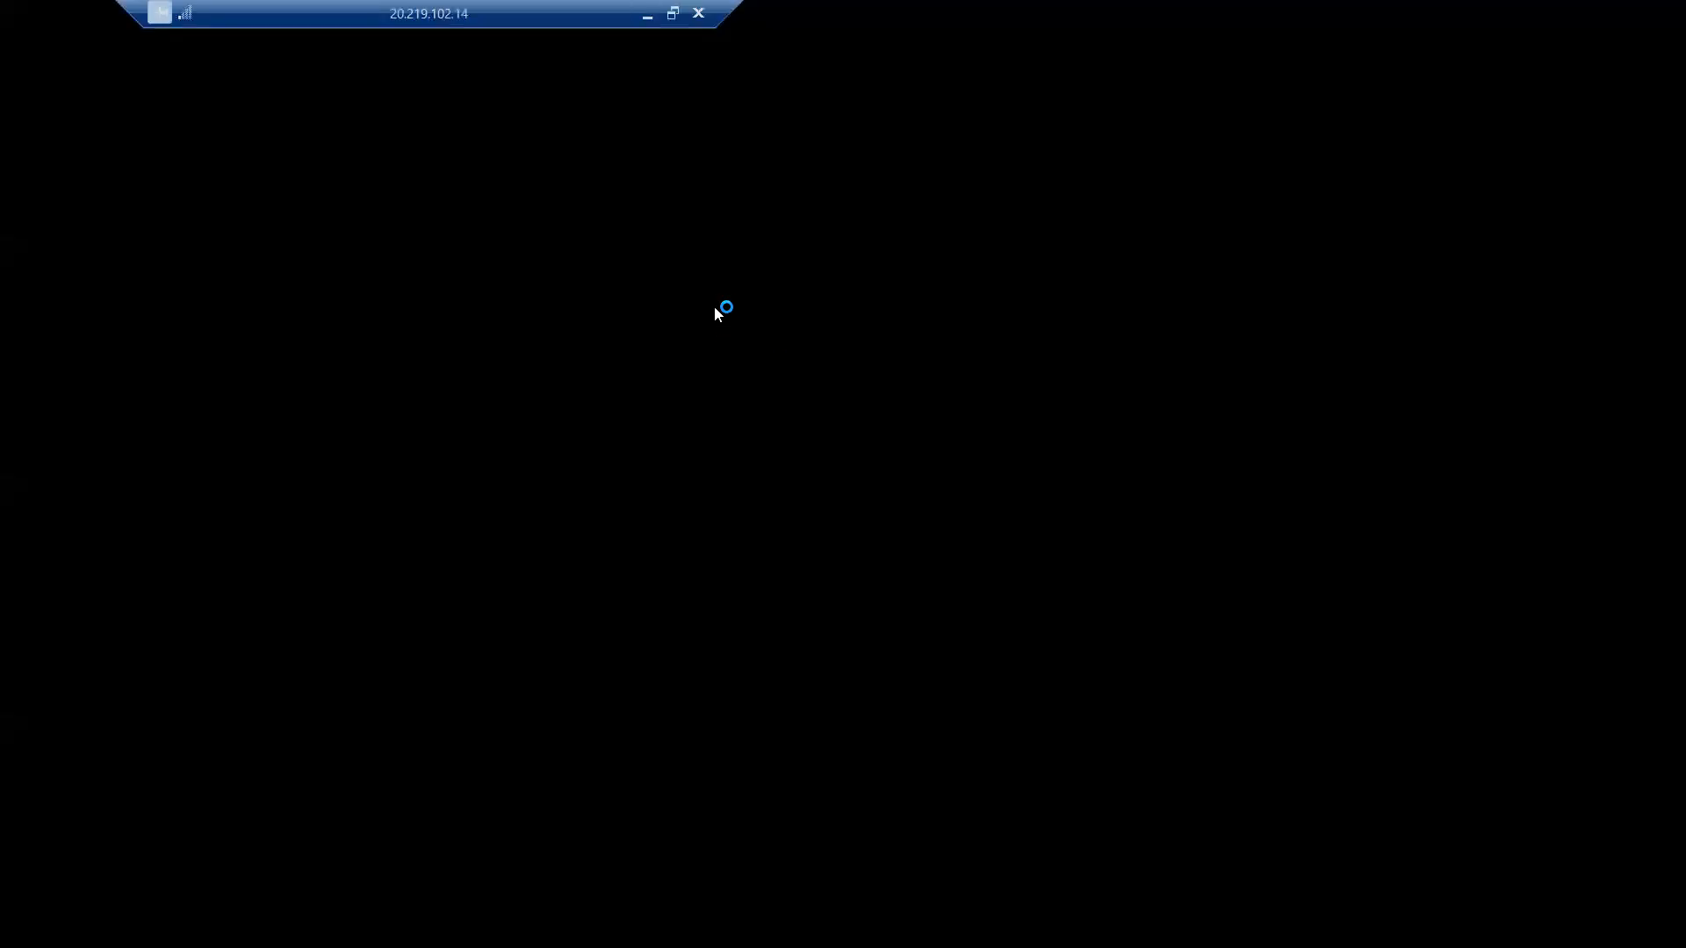
{"action": "left_click", "coordinate": [647, 14]}
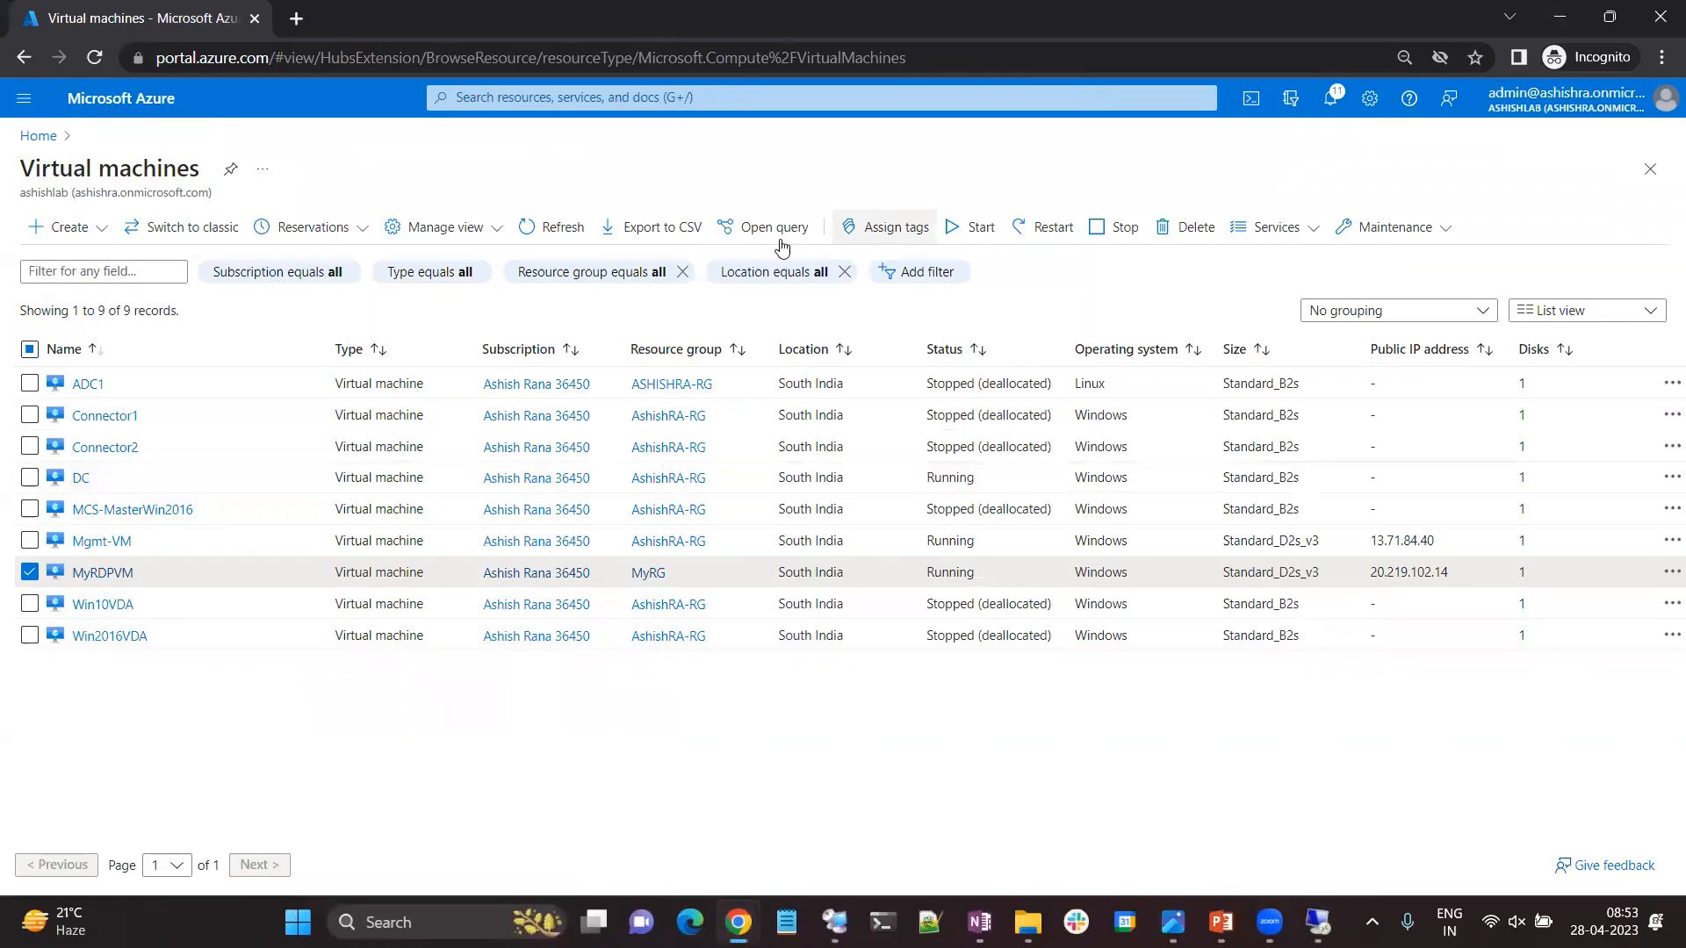
{"action": "left_click", "coordinate": [553, 227]}
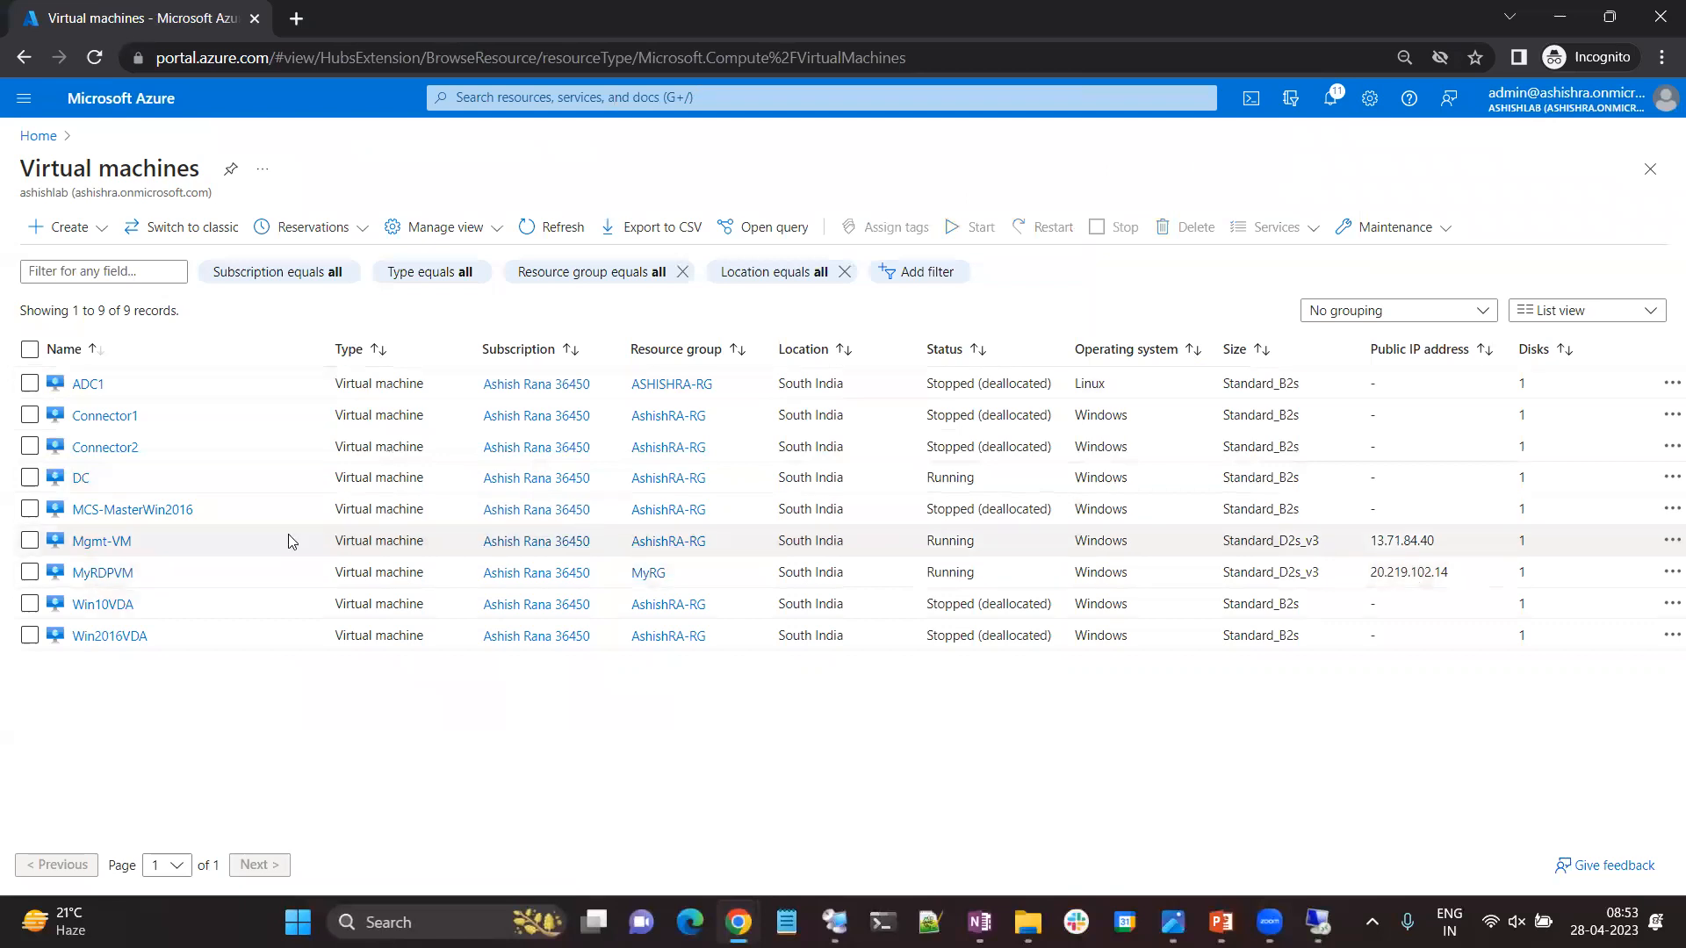
Review the inbound port rules of MyRDPVM and open the inbound security rules of the MyNSG network security group.
{"action": "left_click", "coordinate": [103, 573]}
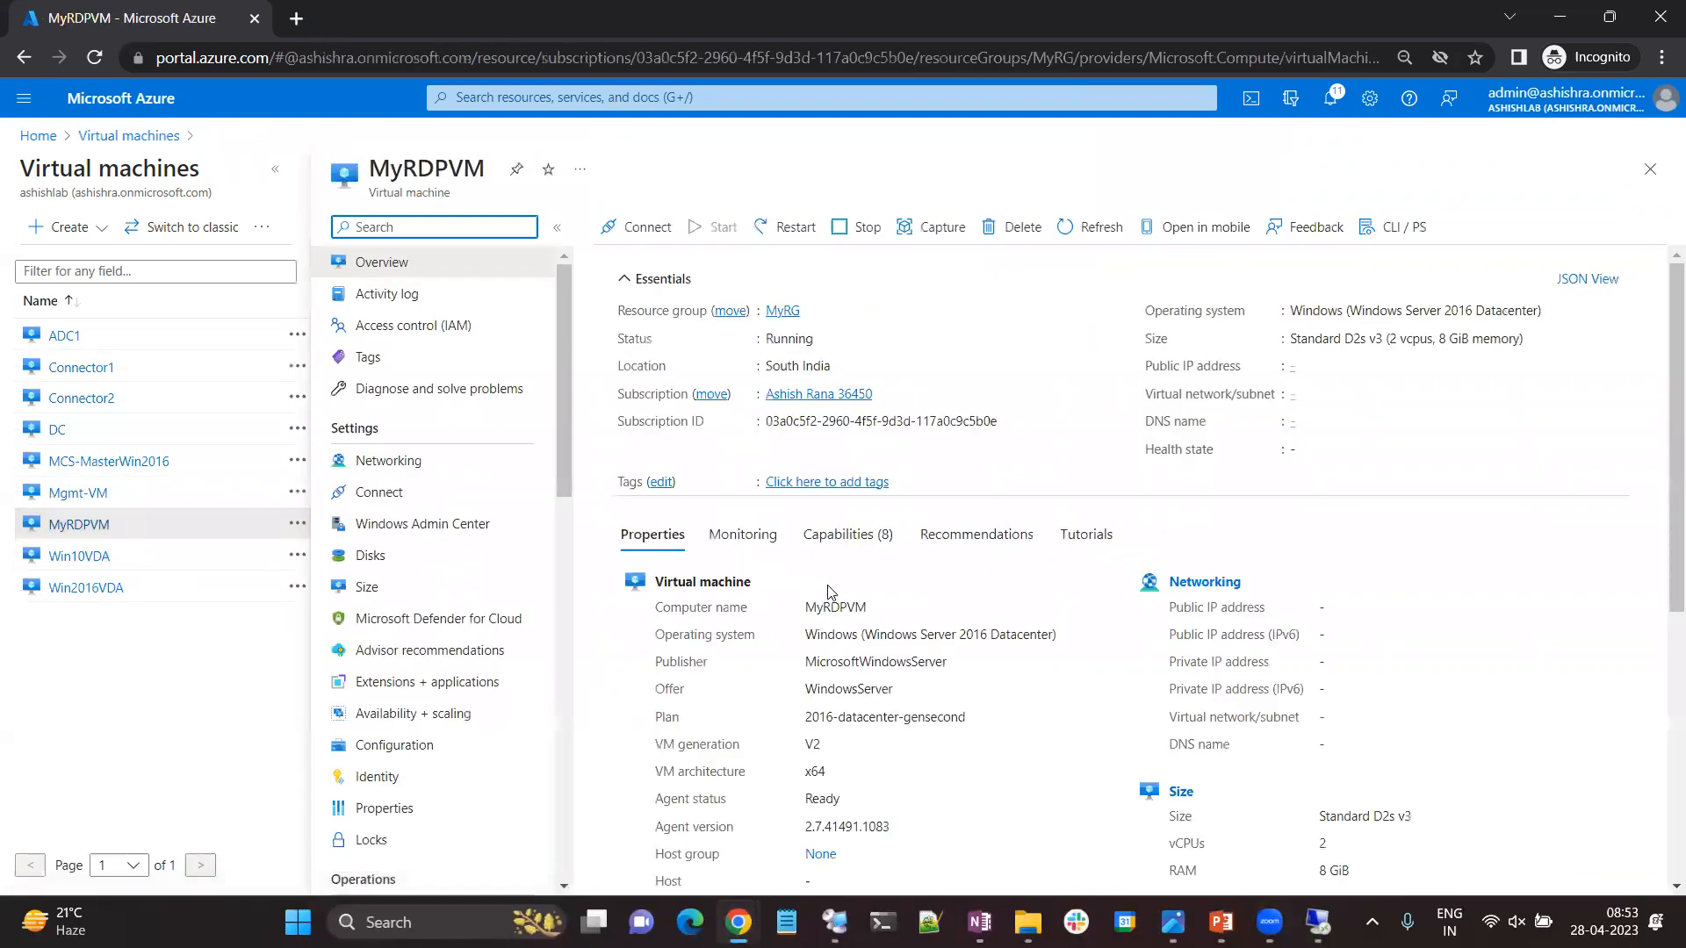
{"action": "left_click", "coordinate": [391, 460]}
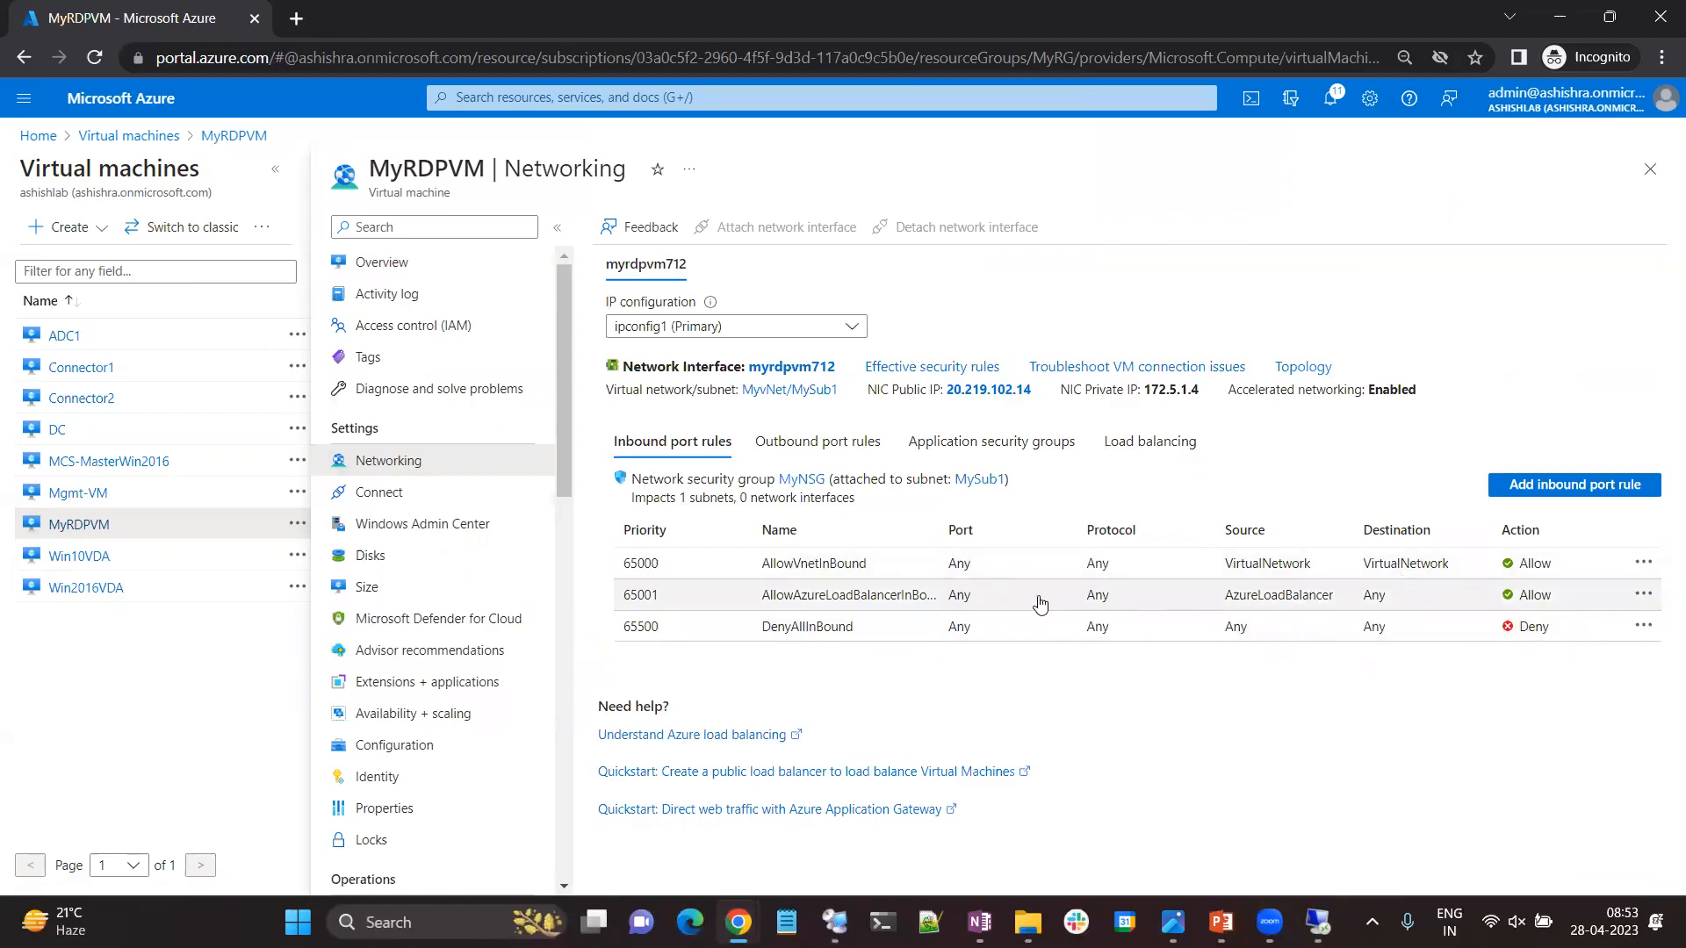
{"action": "left_click", "coordinate": [134, 138]}
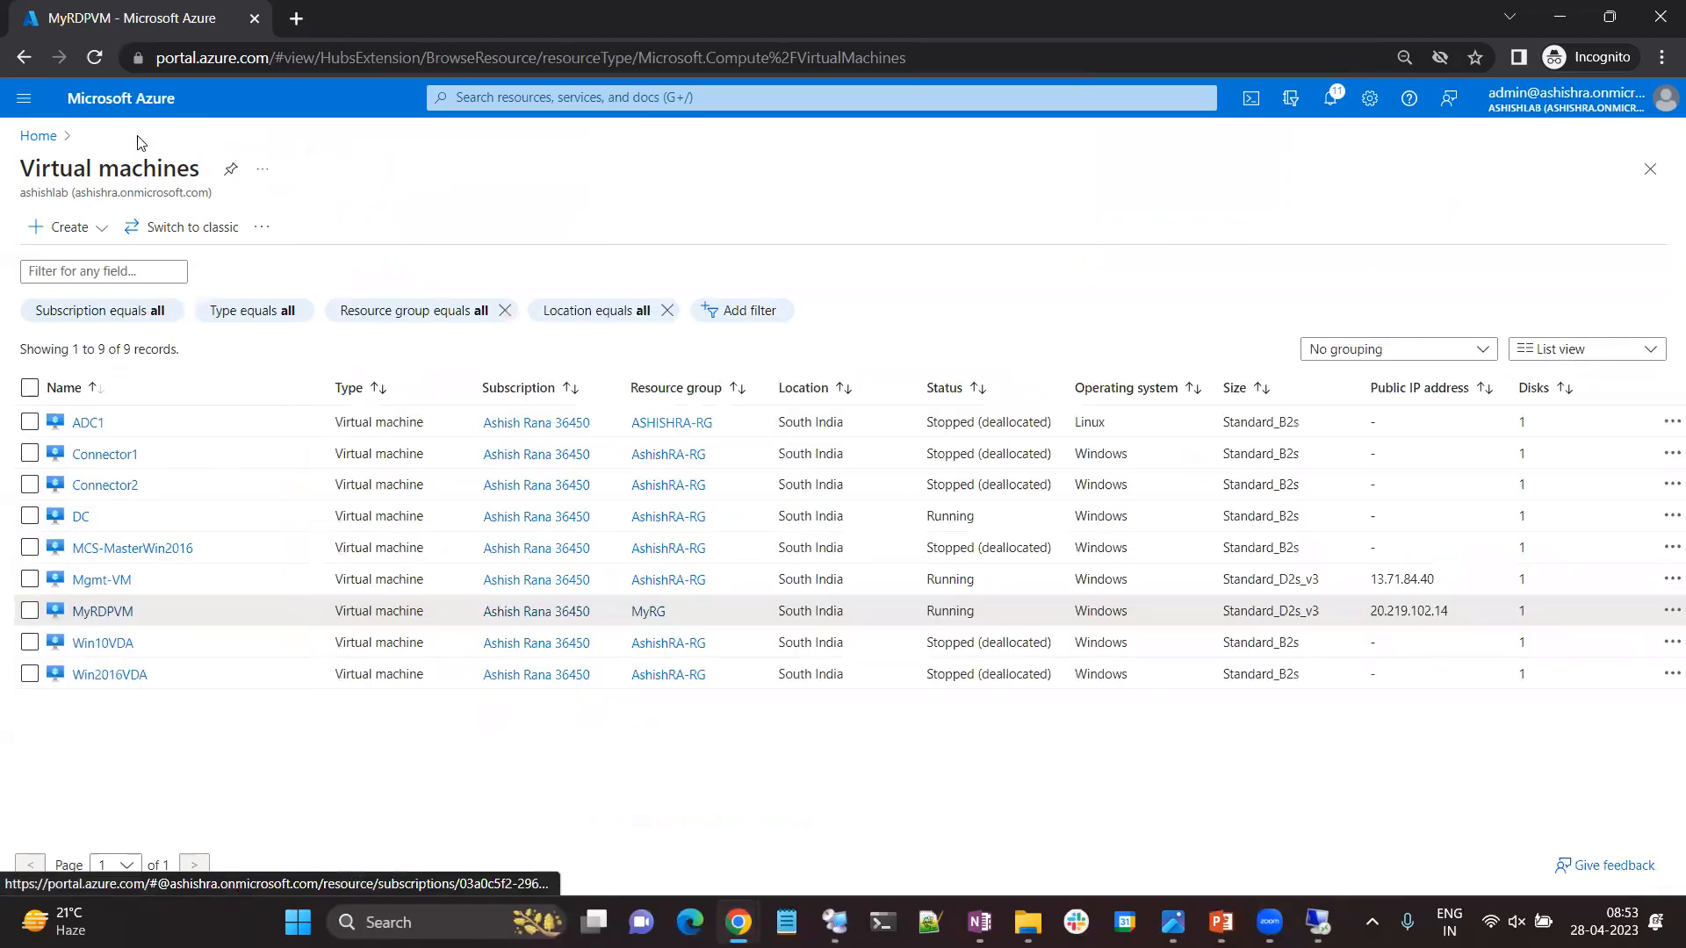
{"action": "left_click", "coordinate": [39, 136]}
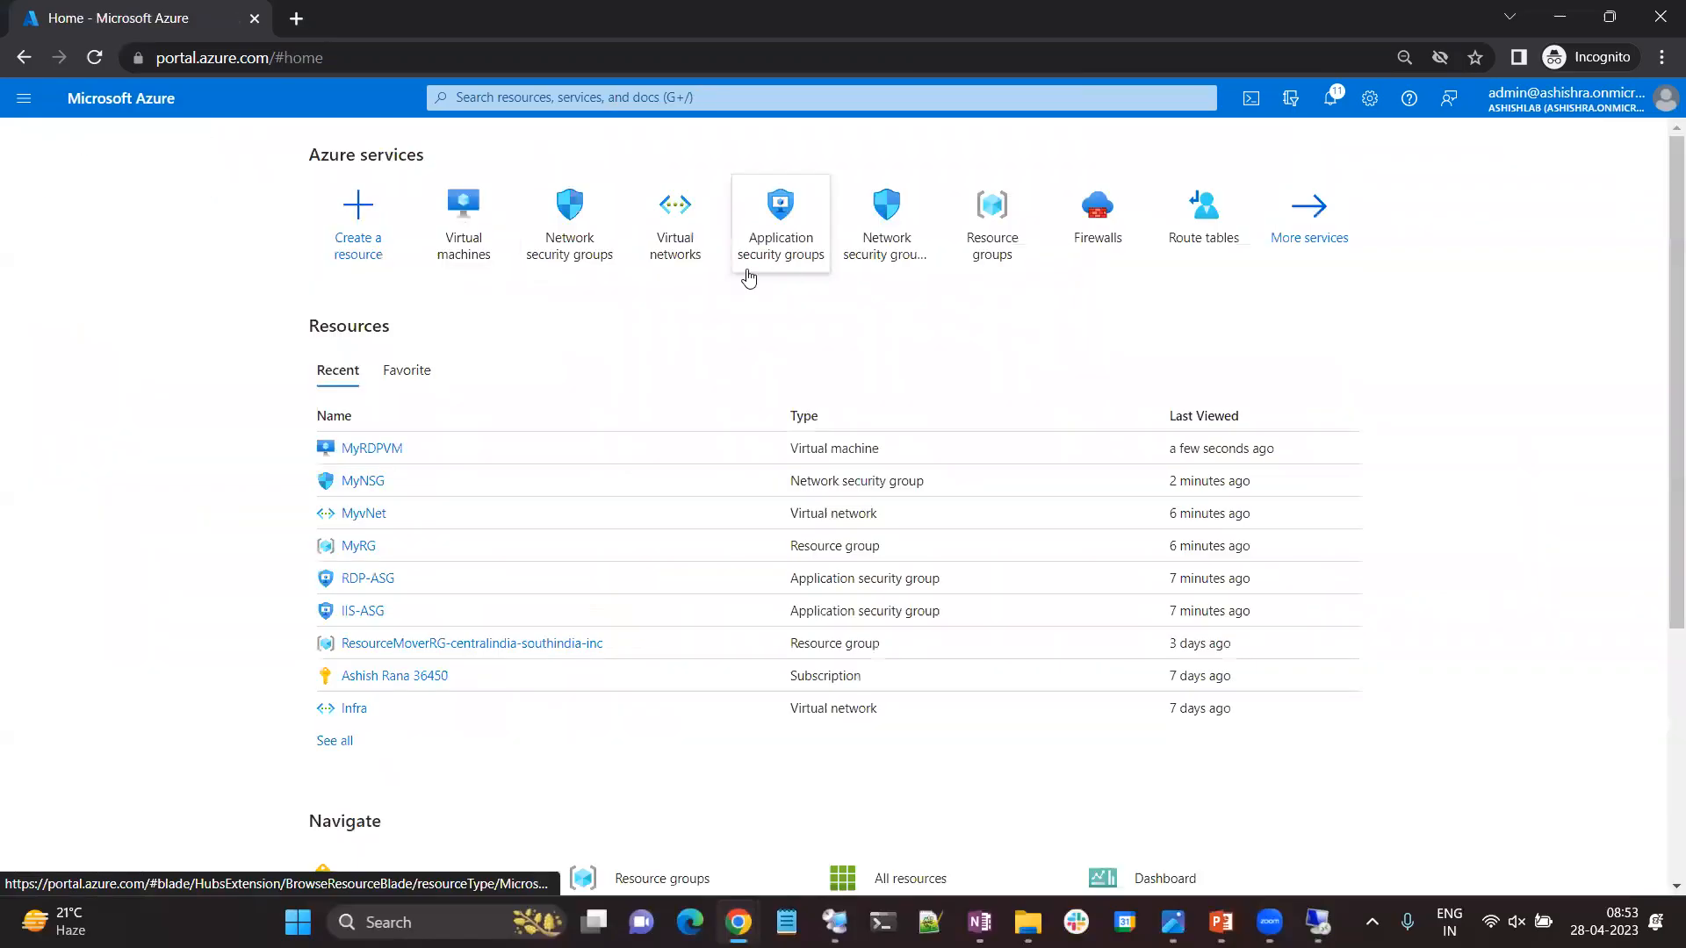
{"action": "left_click", "coordinate": [584, 252]}
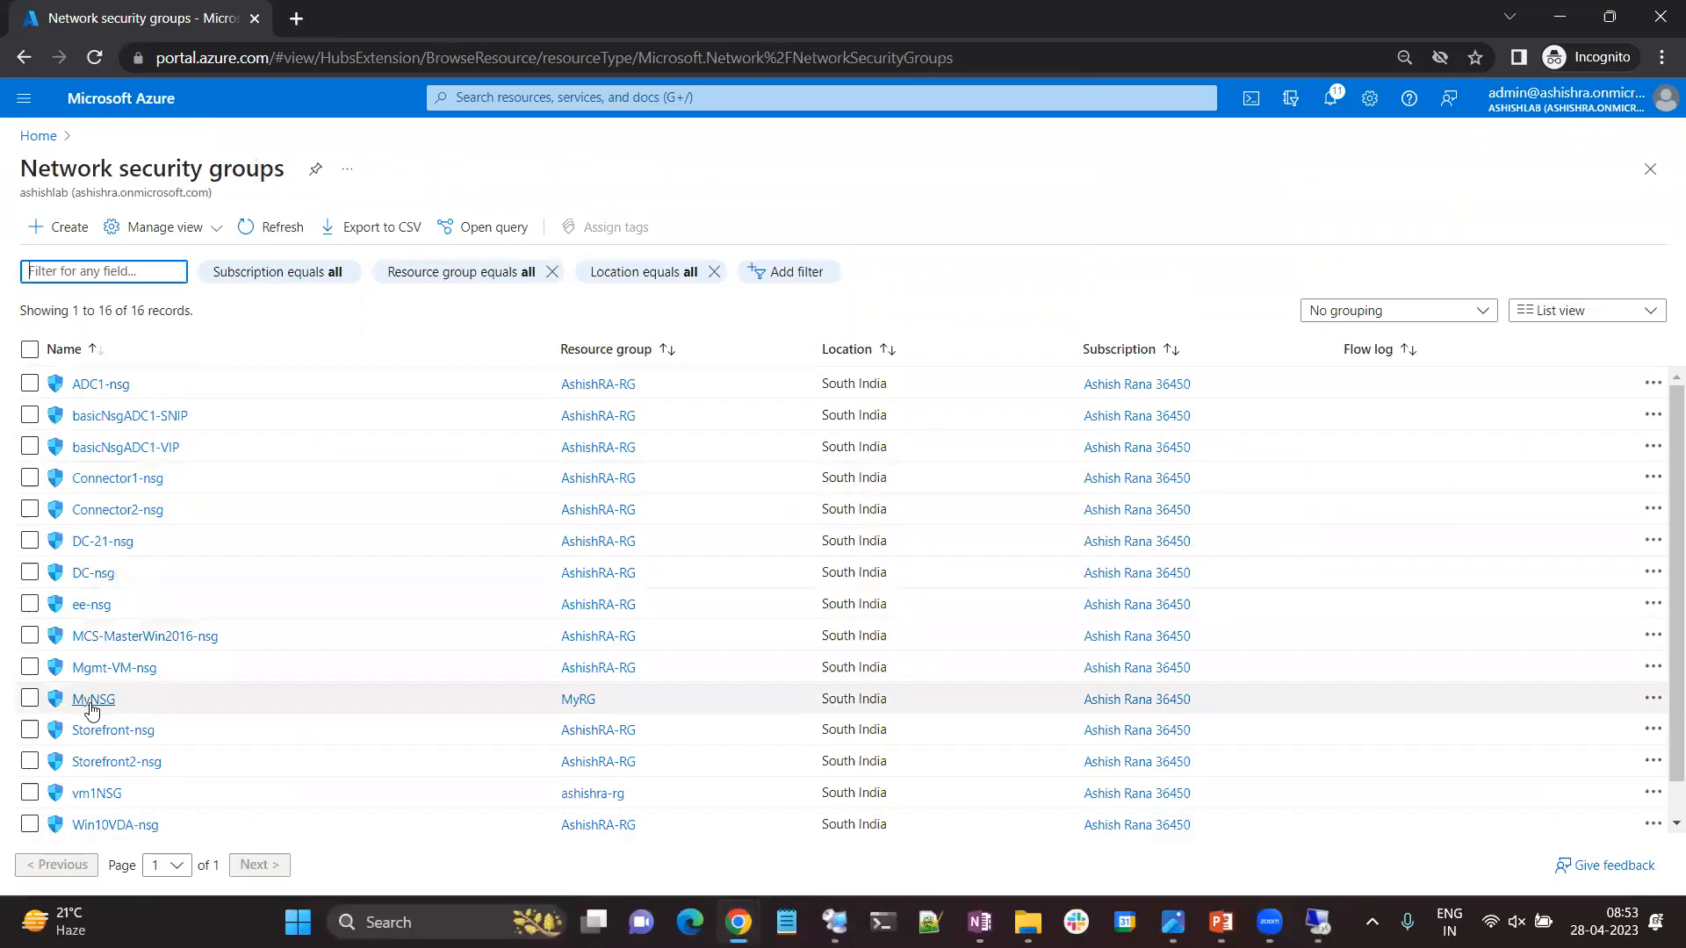
{"action": "left_click", "coordinate": [92, 702]}
{"action": "left_click", "coordinate": [433, 465]}
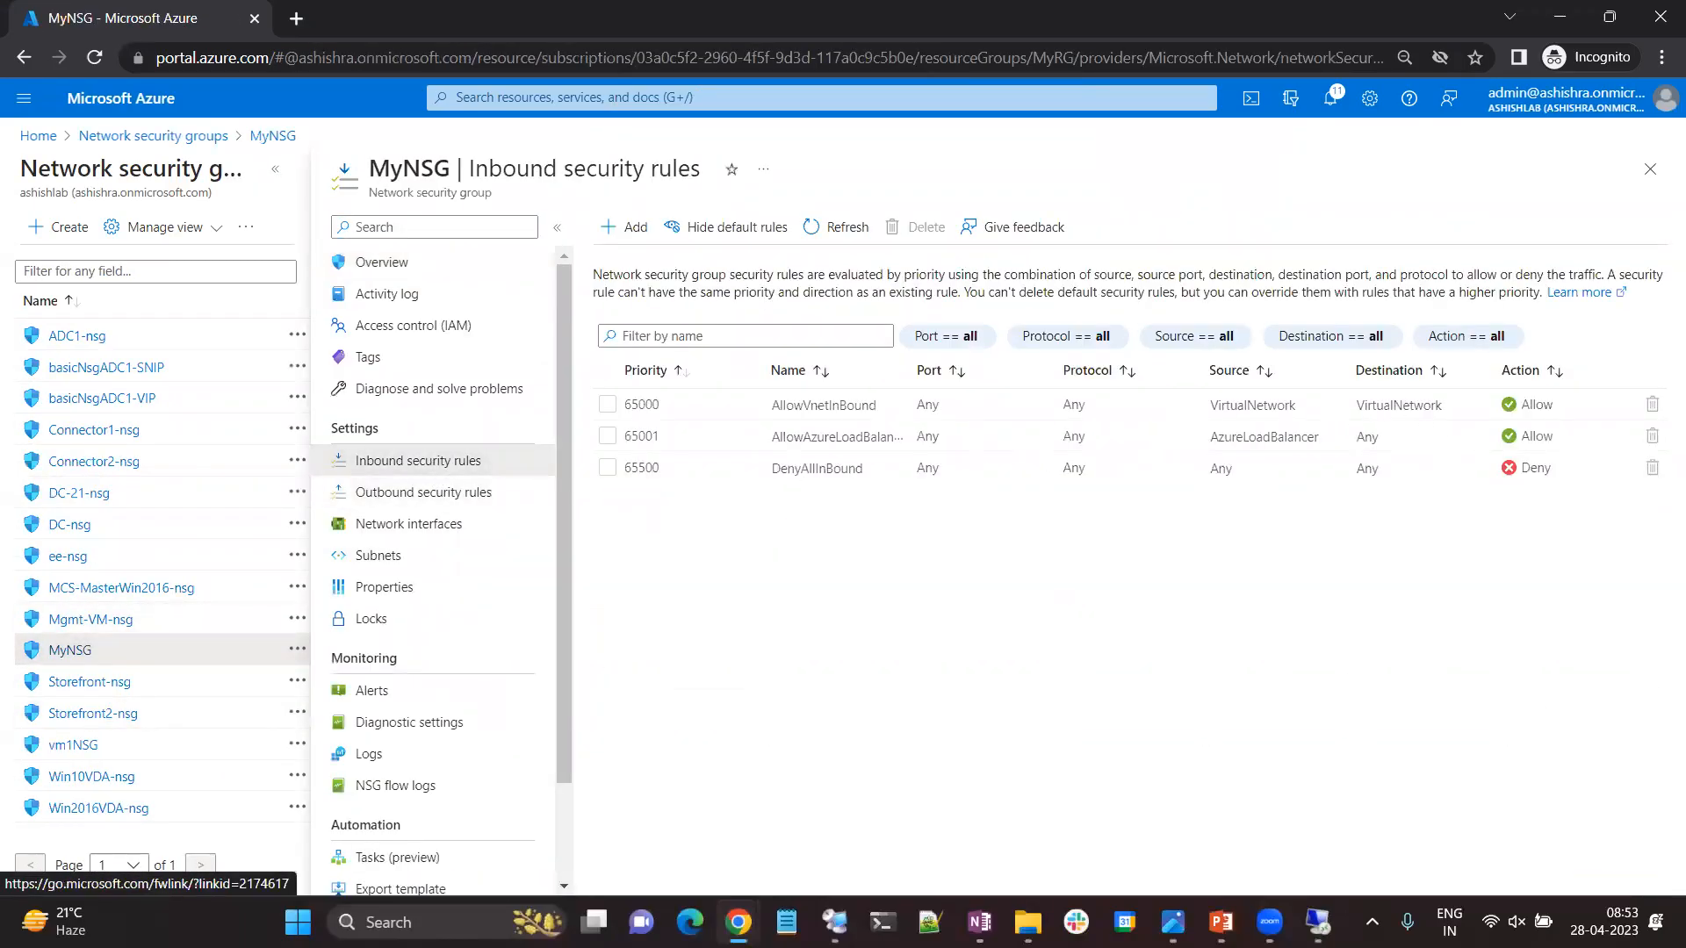
Return to the remote session on 20.219.102.14 and end it from within the remote desktop.
{"action": "mouse_move", "coordinate": [1318, 922]}
{"action": "left_click", "coordinate": [1449, 795]}
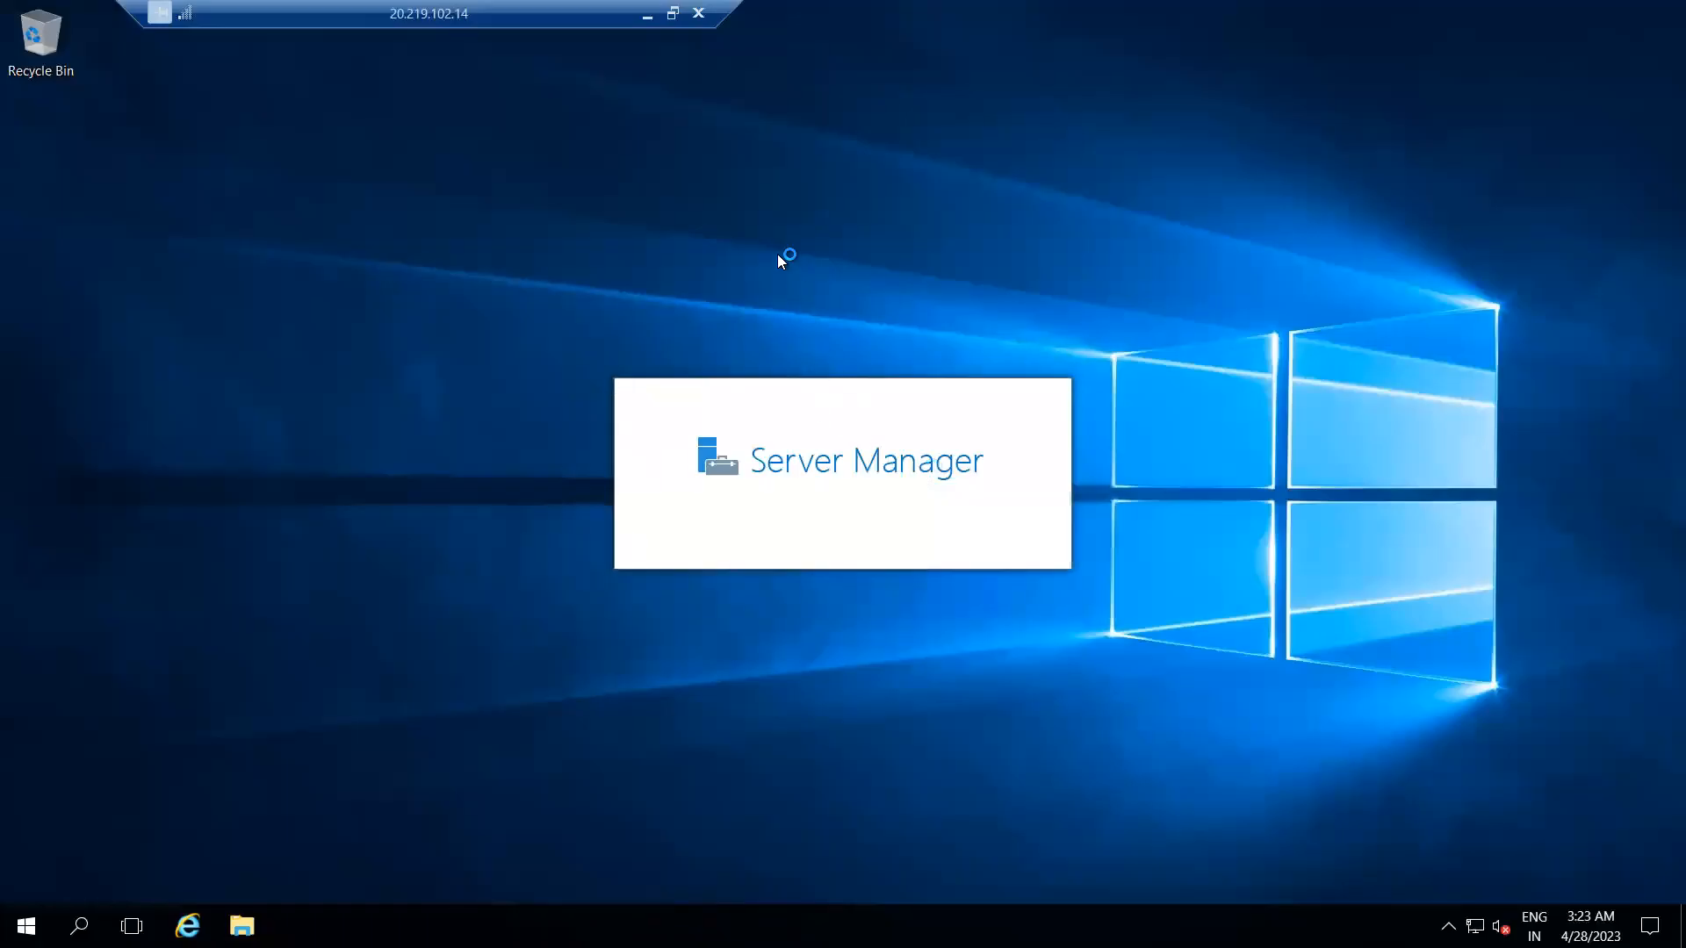
{"action": "left_click", "coordinate": [24, 924]}
{"action": "left_click", "coordinate": [26, 773]}
{"action": "left_click", "coordinate": [51, 725]}
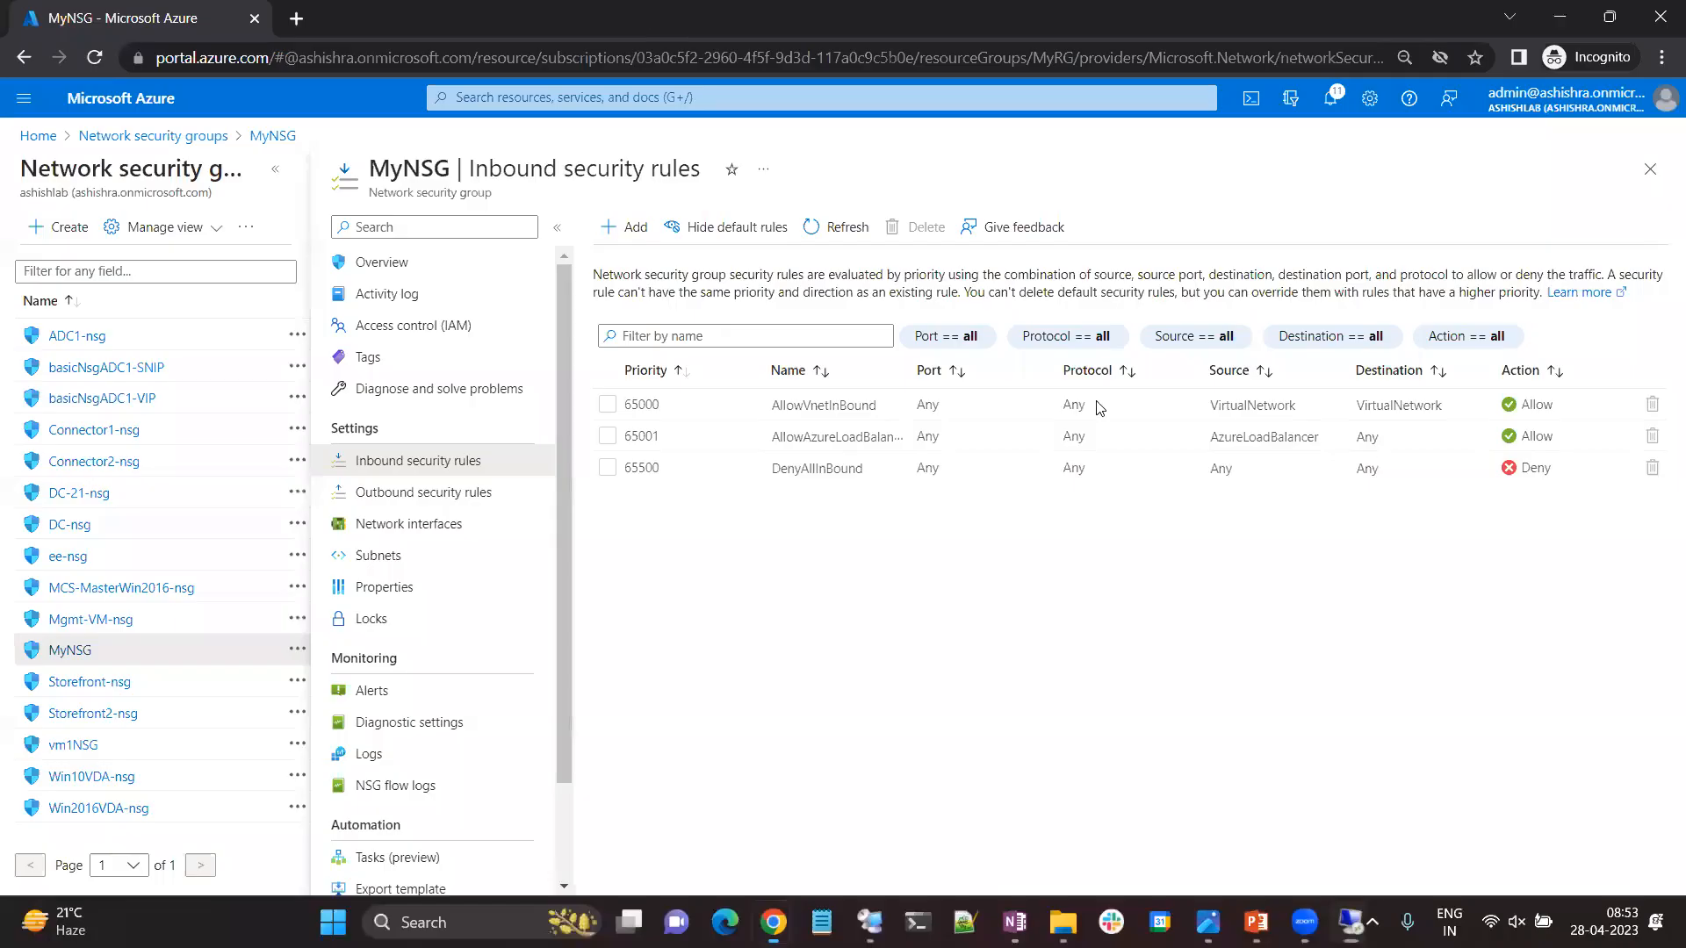
Refresh MyNSG's inbound security rules, then retry the Remote Desktop connection to 20.219.102.14 and cancel the attempt.
{"action": "left_click", "coordinate": [824, 226]}
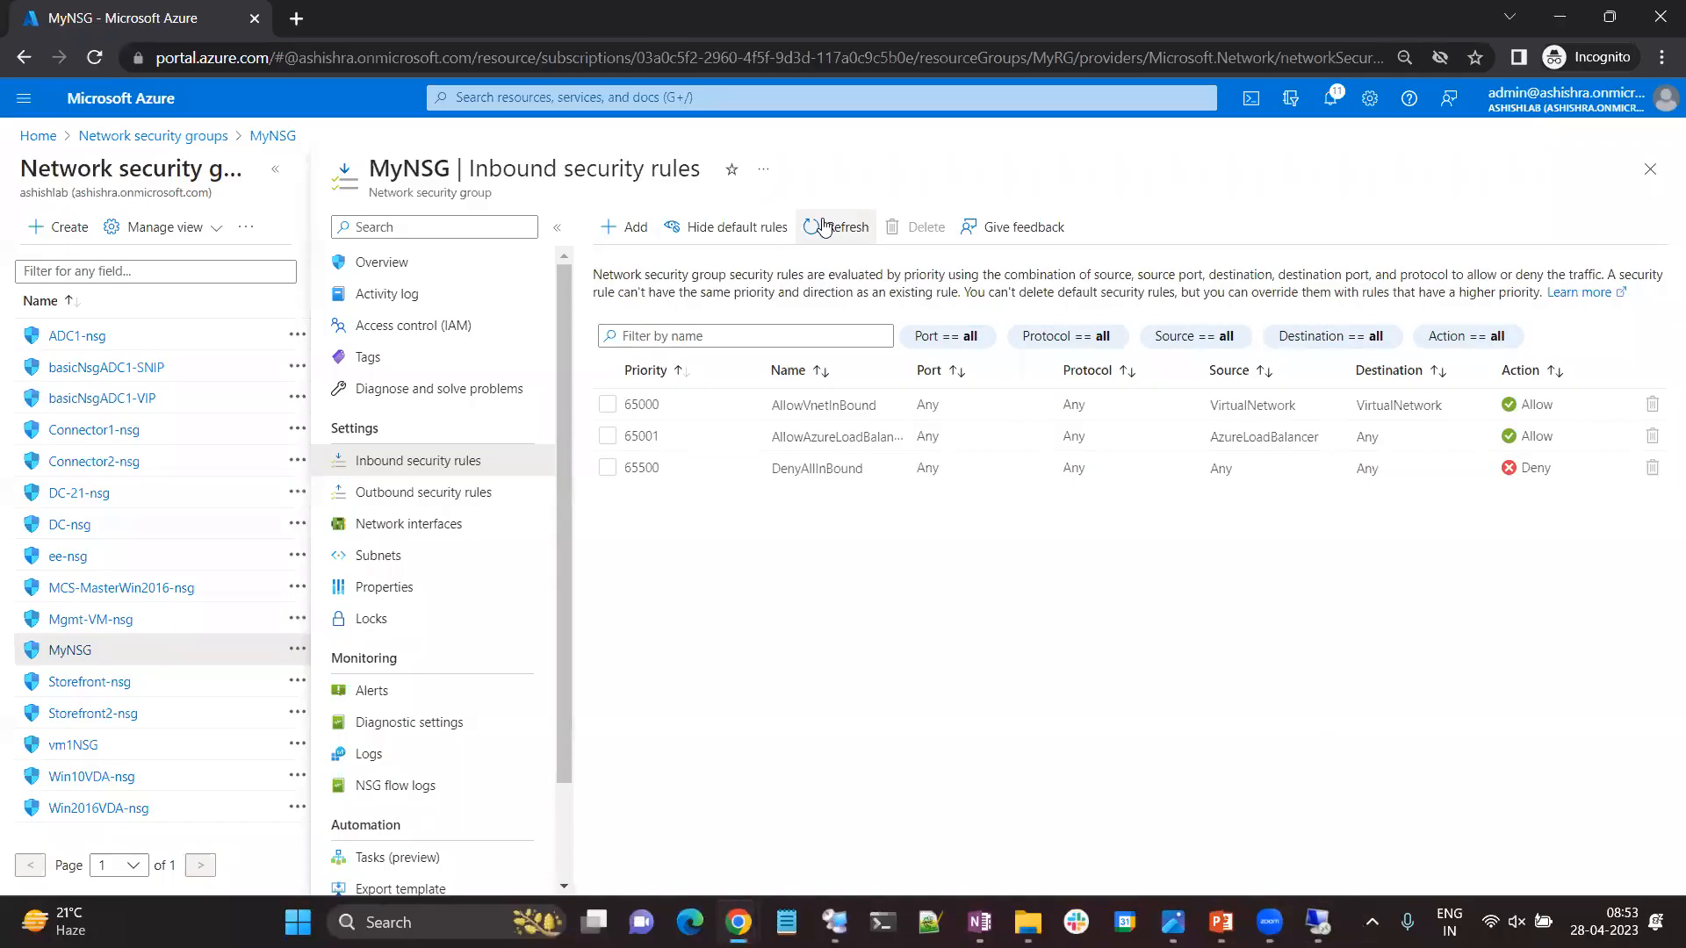
{"action": "left_click", "coordinate": [824, 227]}
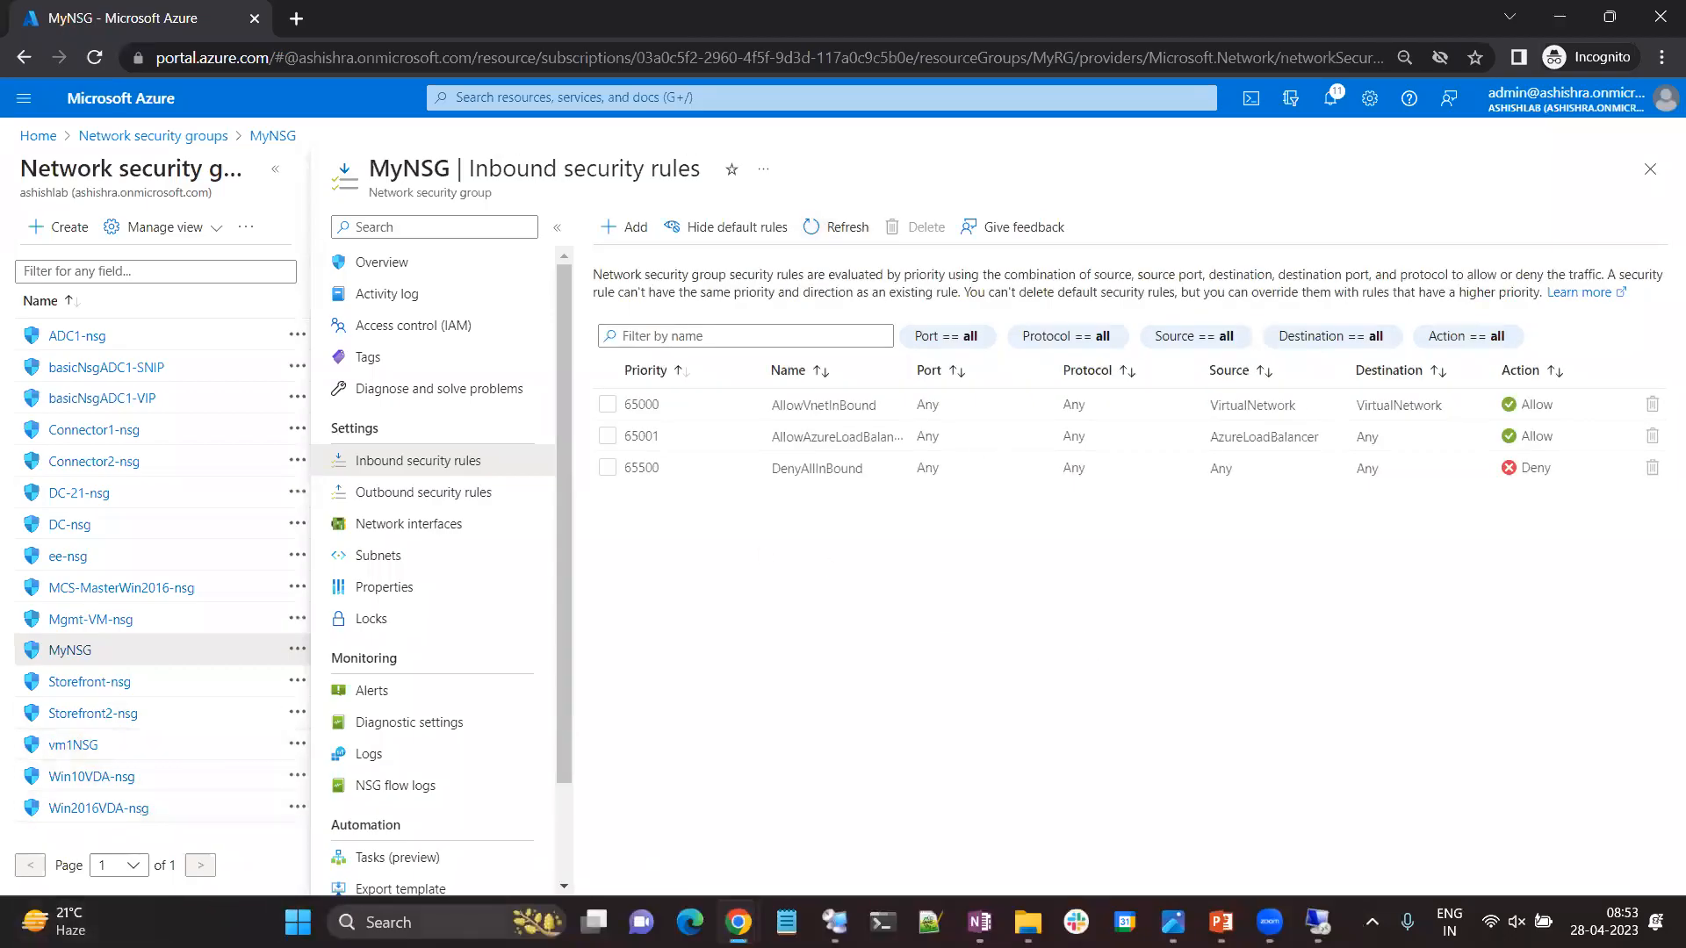
{"action": "key", "text": "super+x"}
{"action": "left_click", "coordinate": [263, 789]}
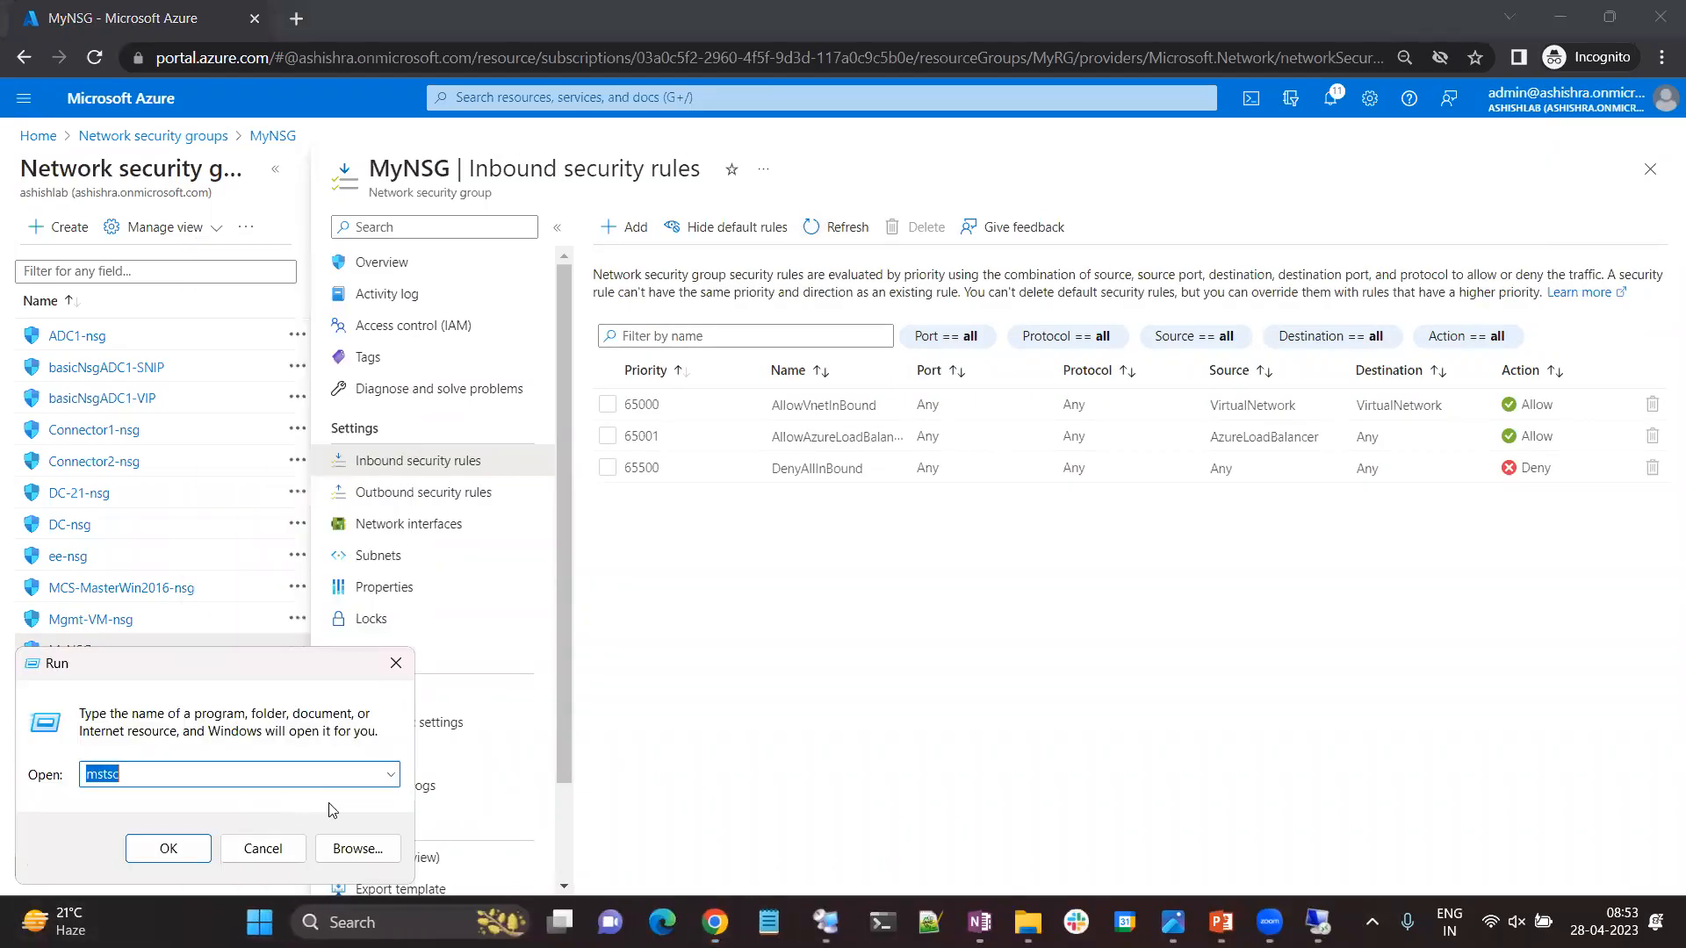
{"action": "left_click", "coordinate": [170, 843]}
{"action": "left_click", "coordinate": [932, 404]}
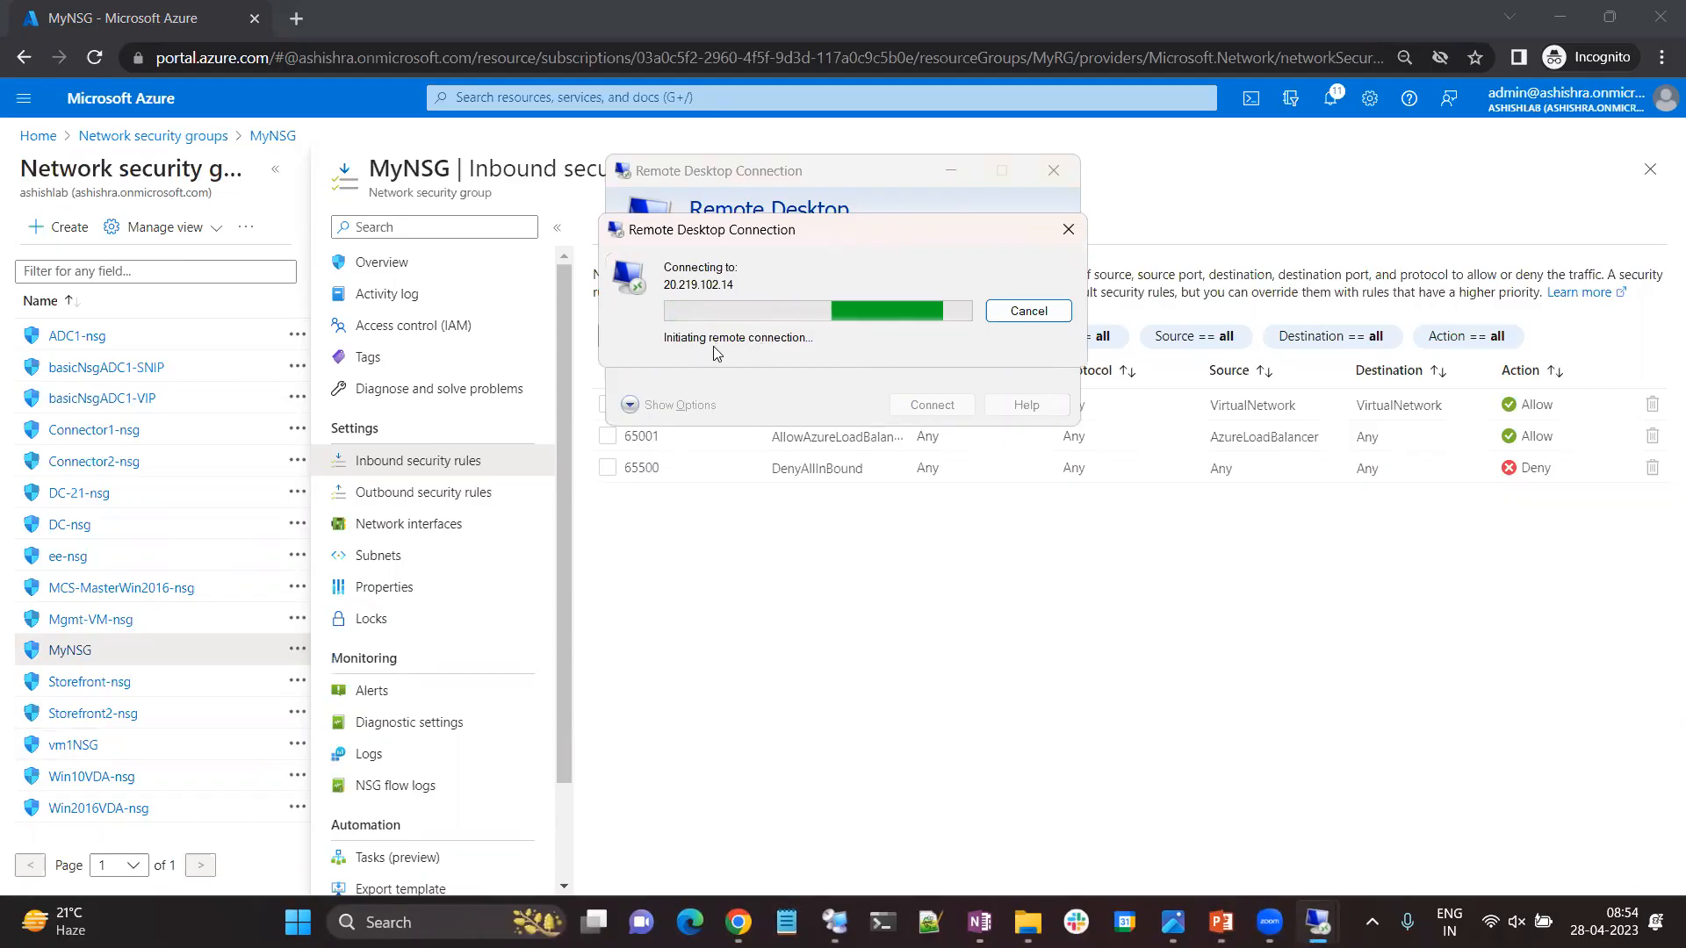
{"action": "left_click", "coordinate": [1040, 313]}
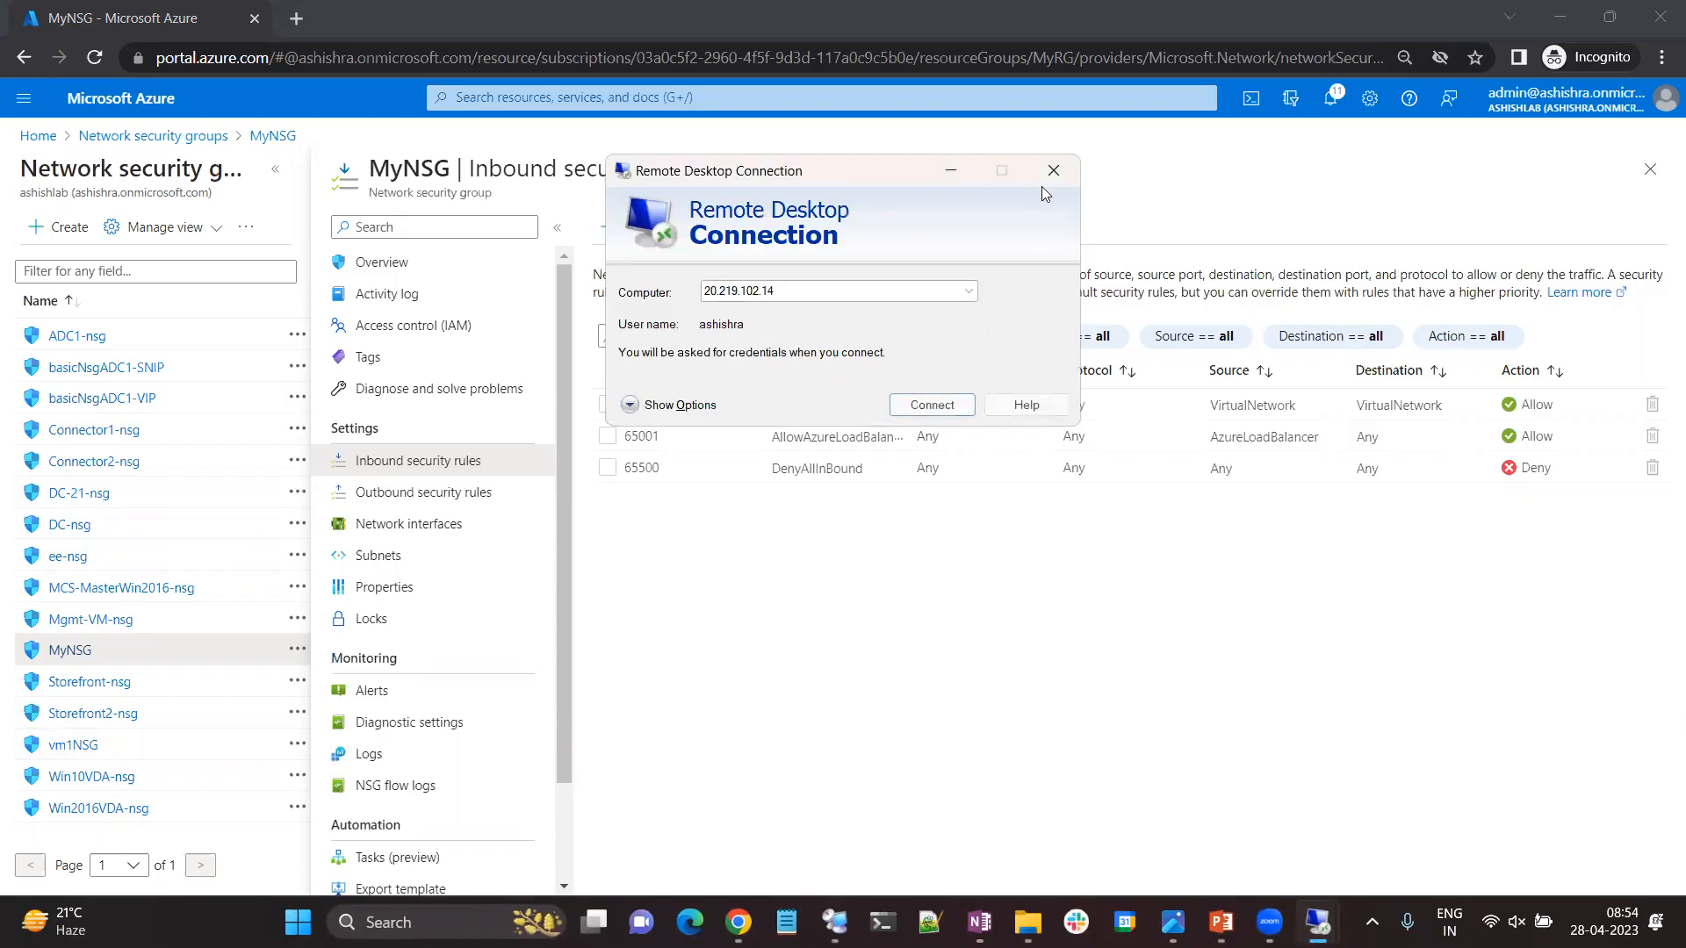
{"action": "left_click", "coordinate": [951, 167]}
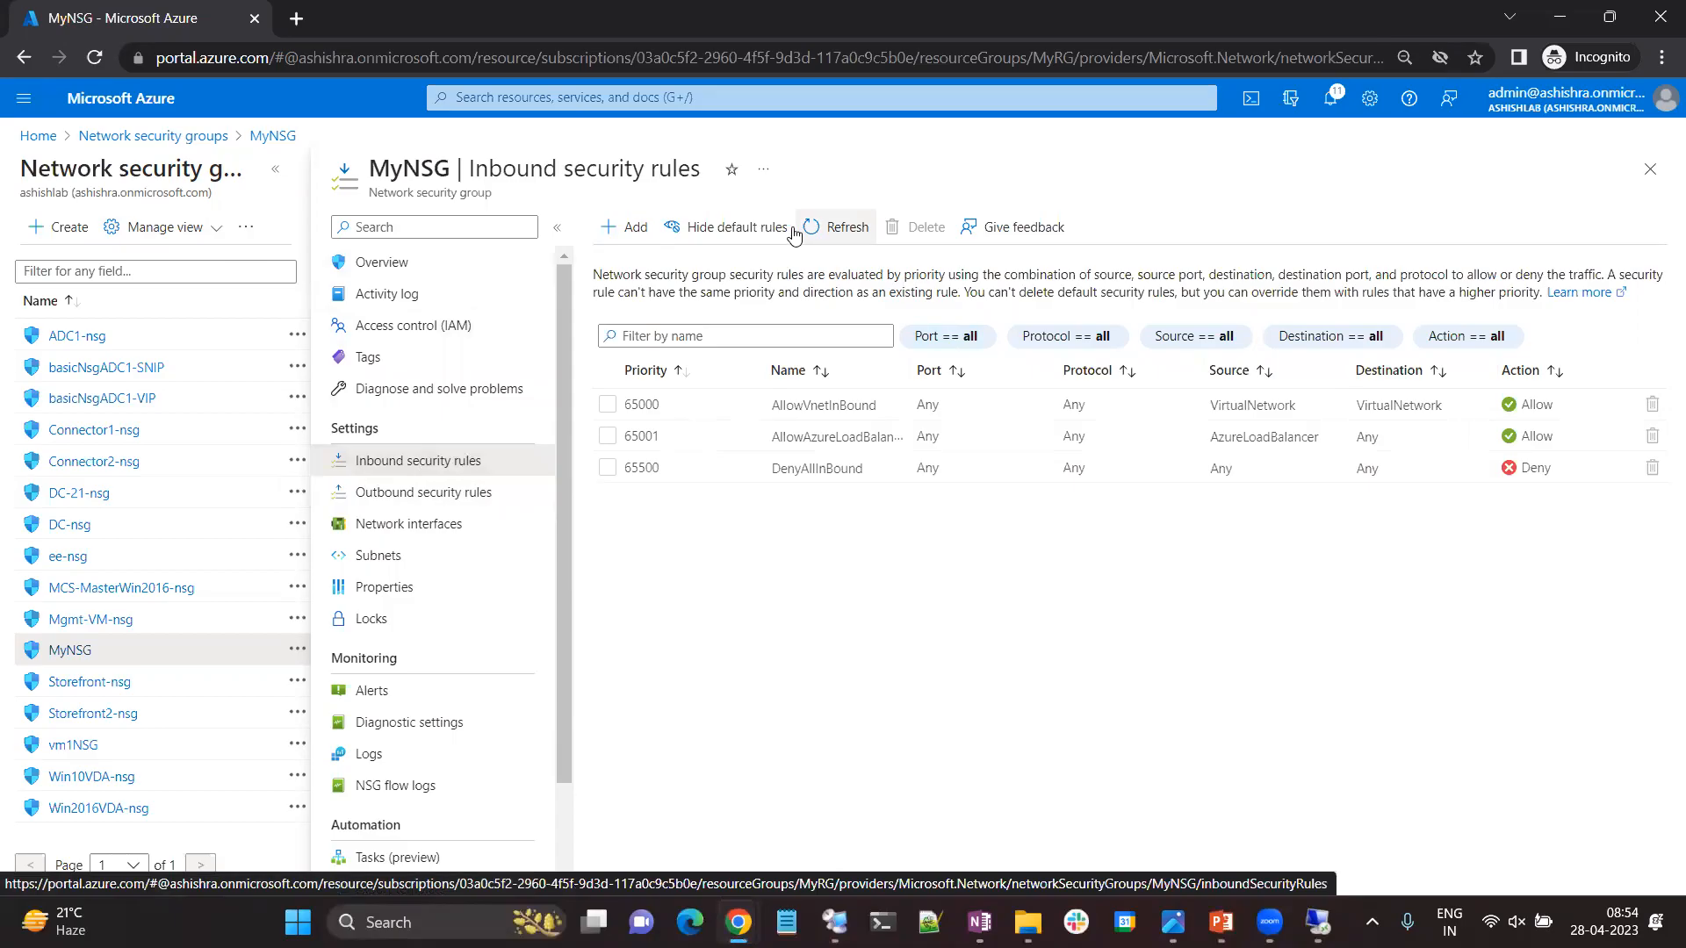
Start a new inbound security rule in MyNSG and set its service to RDP.
{"action": "left_click", "coordinate": [627, 232]}
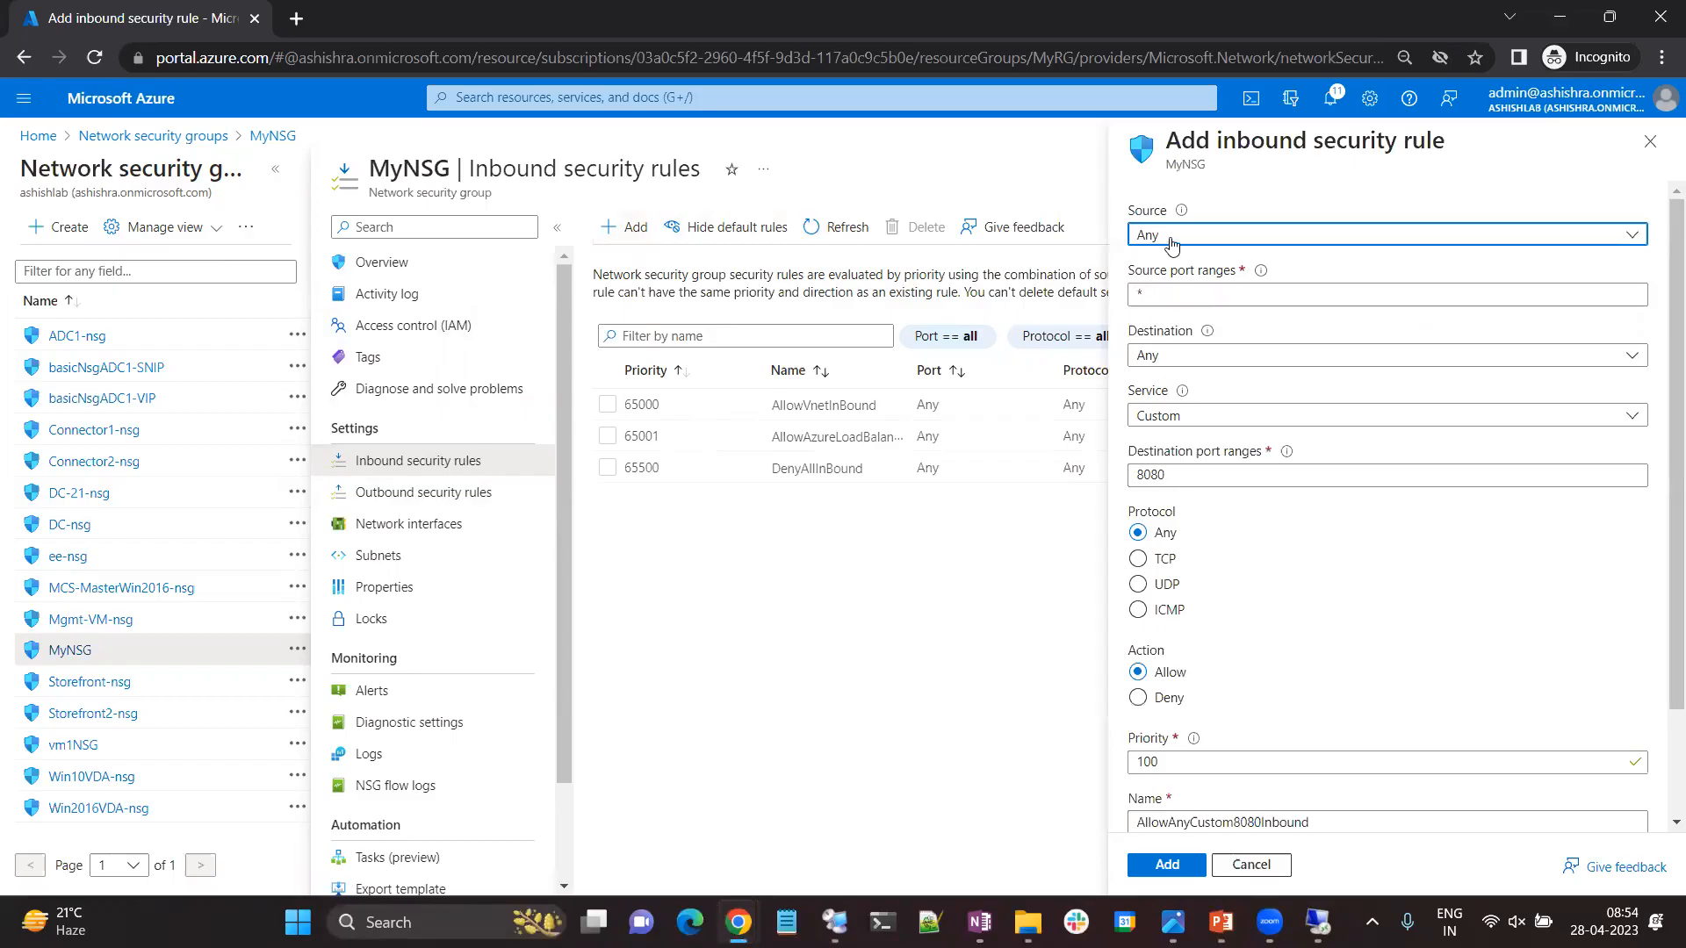
{"action": "left_click", "coordinate": [1179, 357]}
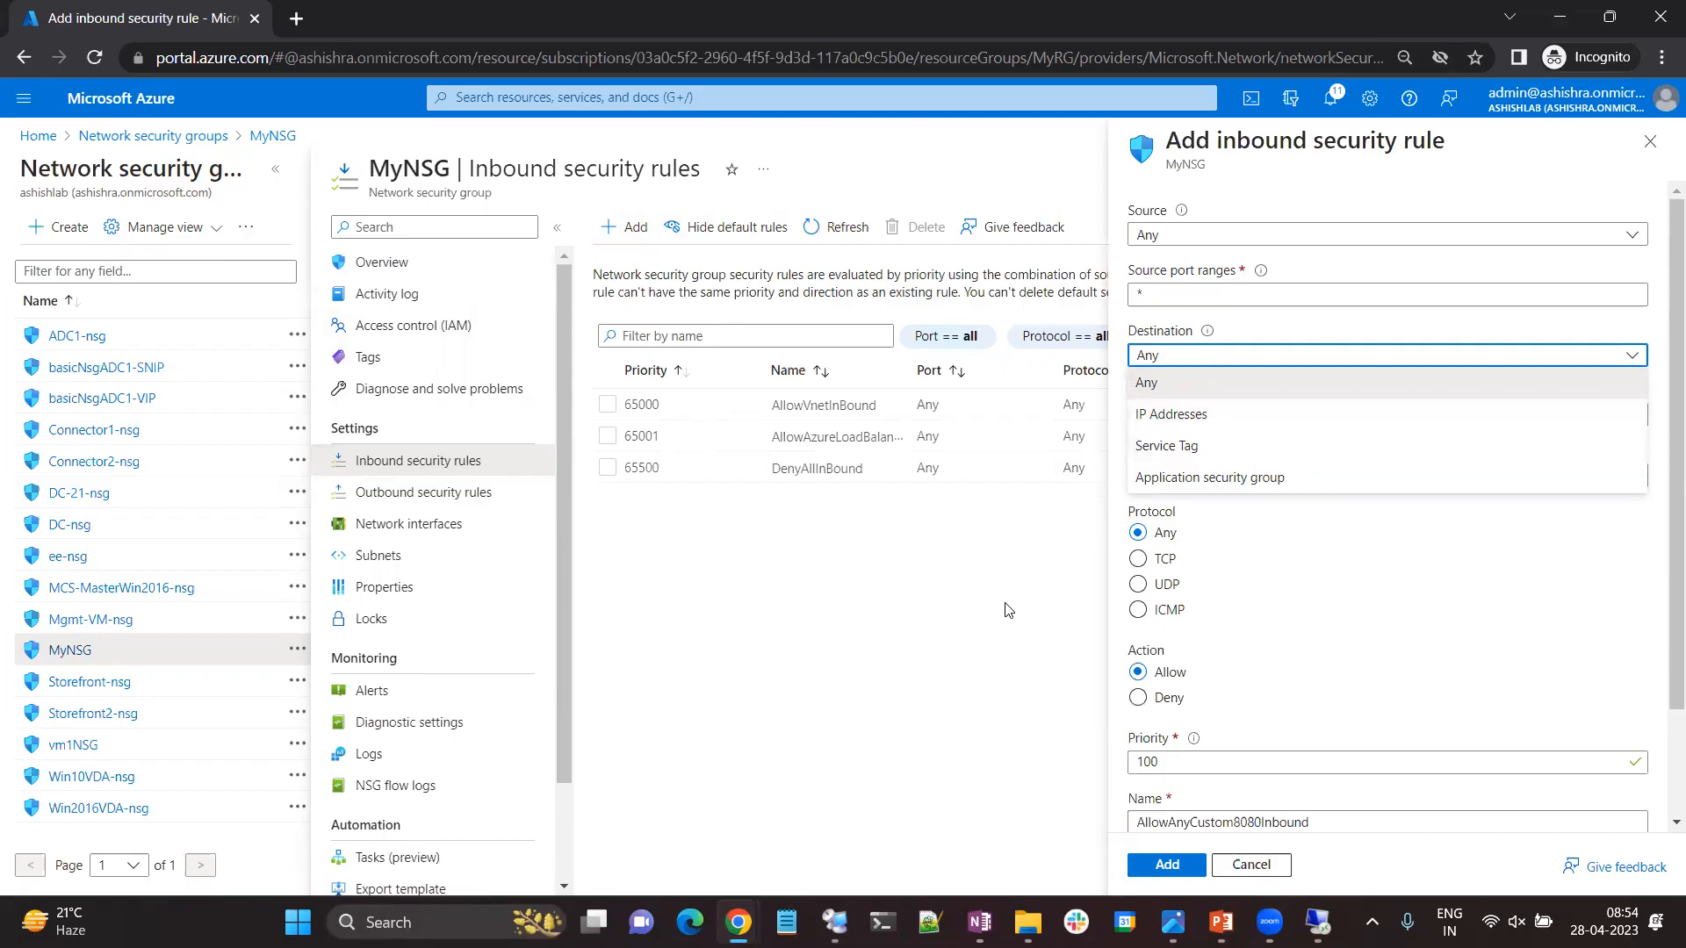
{"action": "left_click", "coordinate": [1023, 579]}
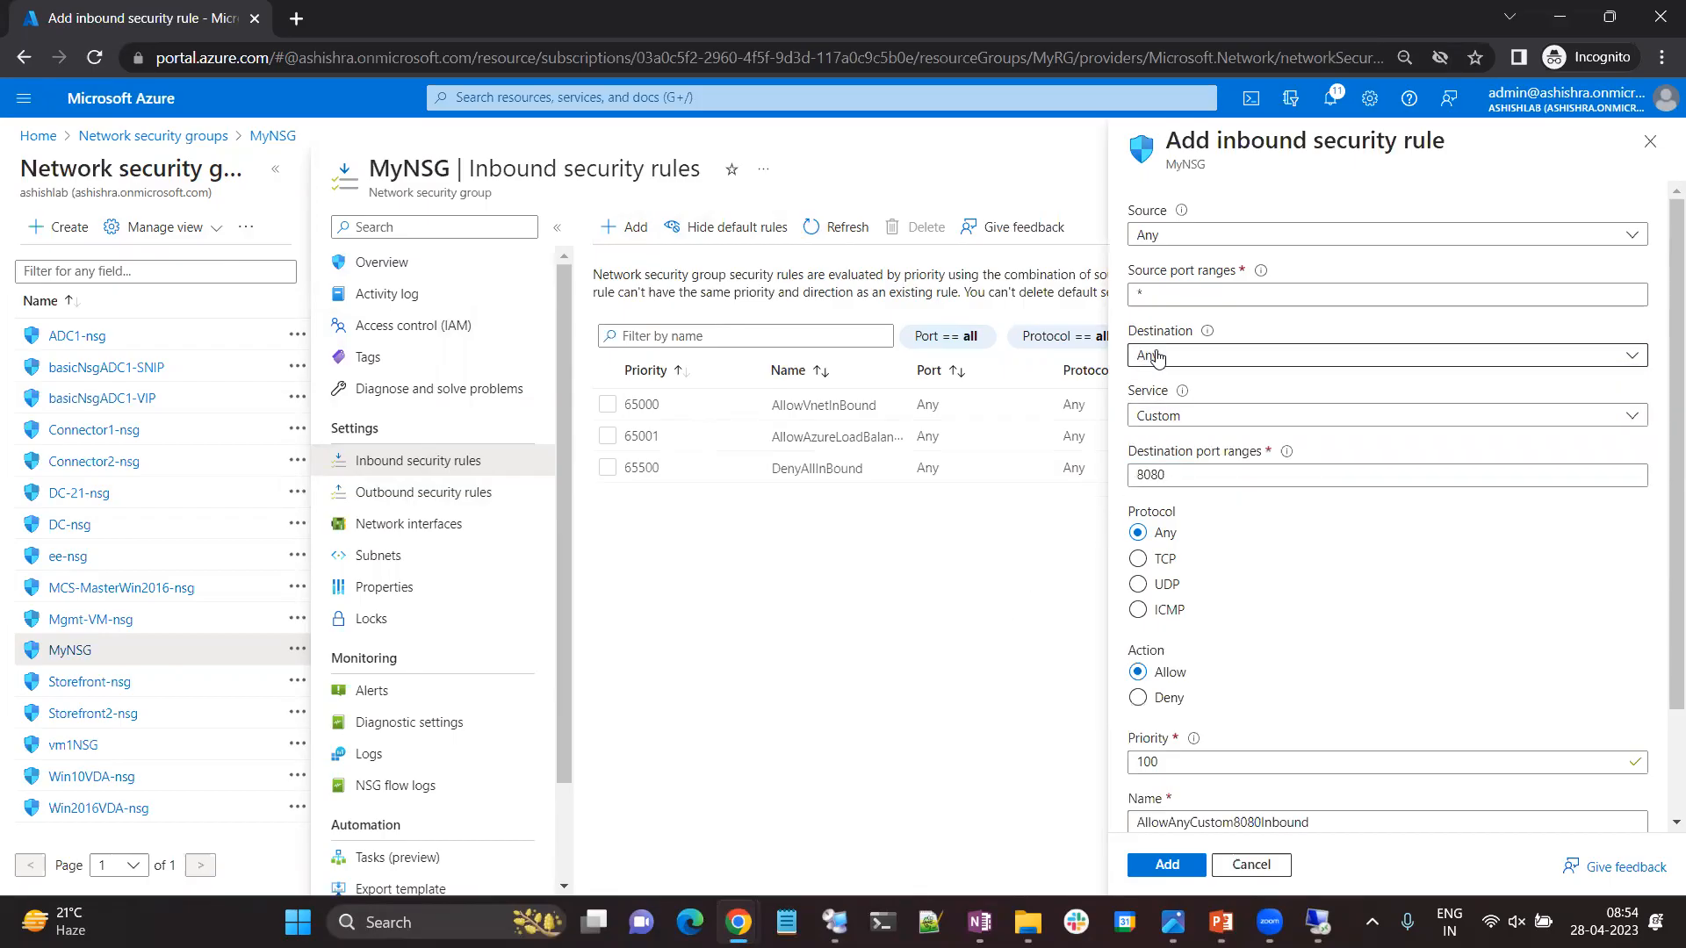
{"action": "left_click", "coordinate": [1177, 419]}
{"action": "left_click", "coordinate": [1170, 536]}
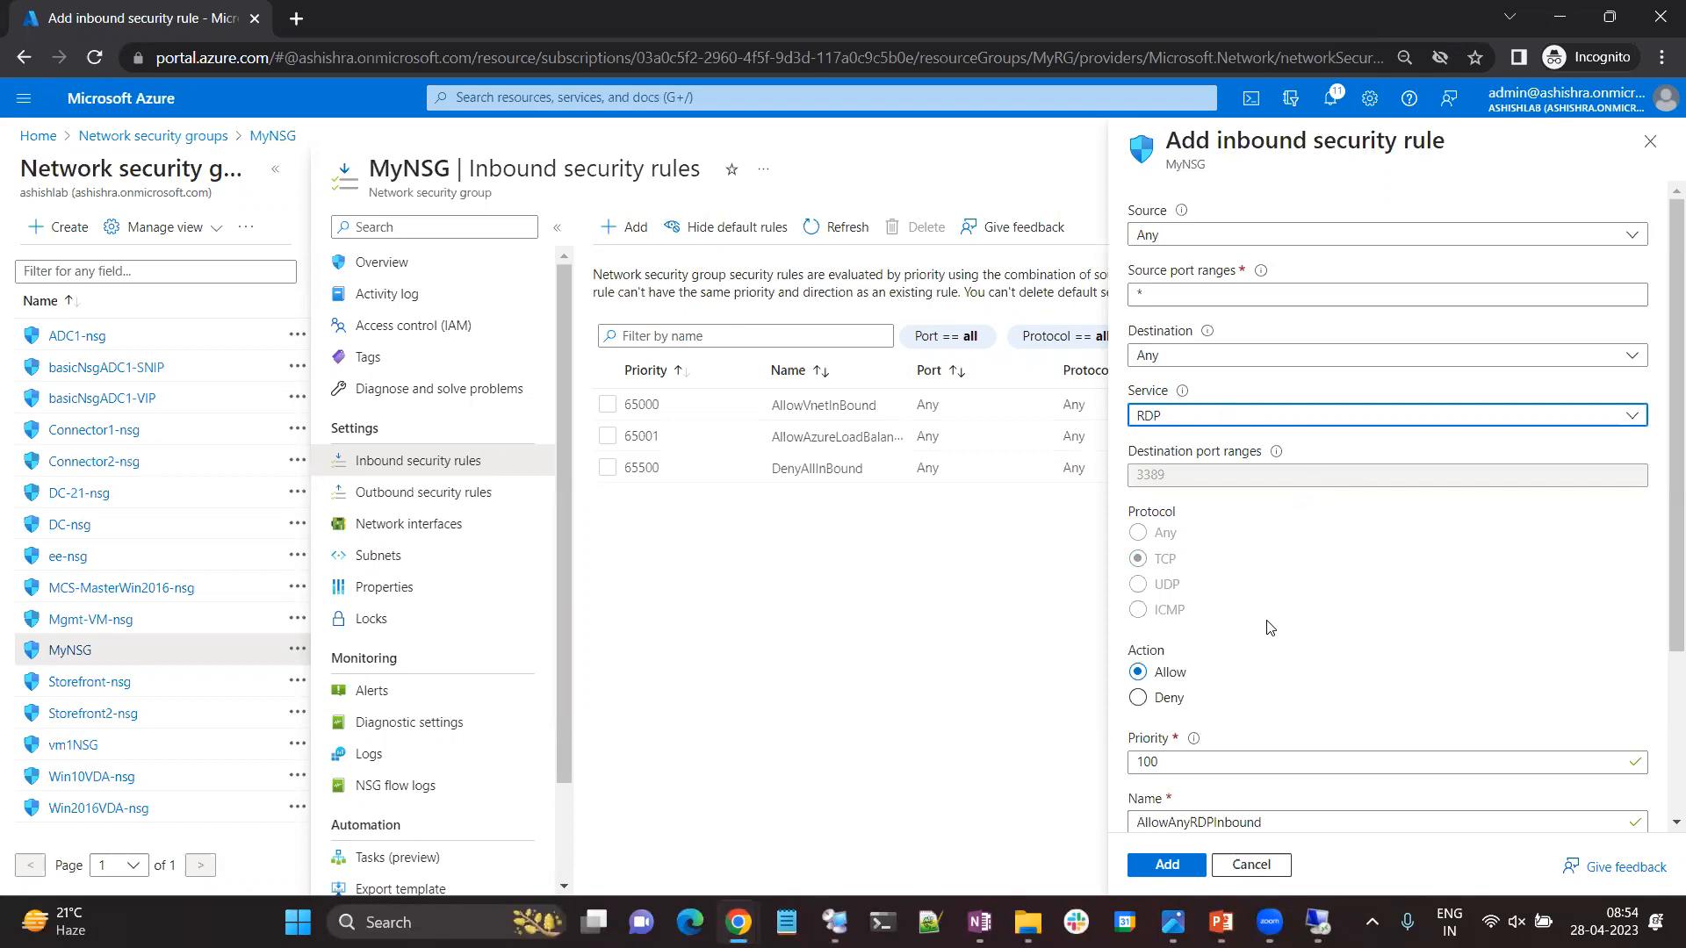
Set the rule's destination to the application security group RDP-ASG.
{"action": "left_click", "coordinate": [1217, 360]}
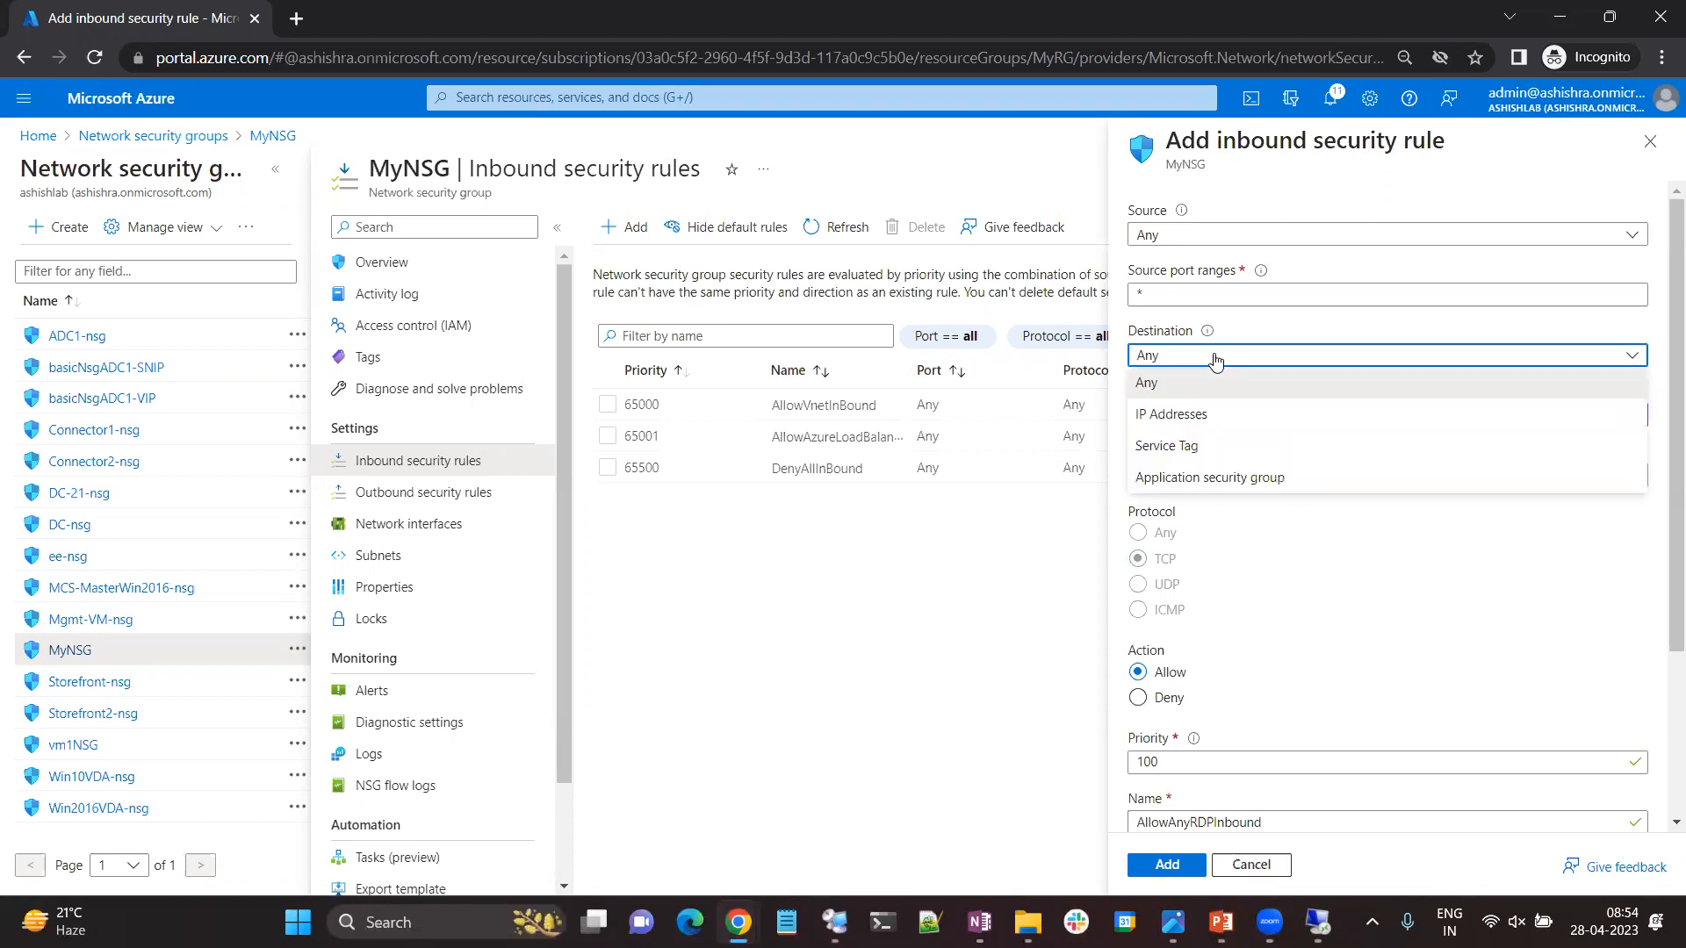
{"action": "left_click", "coordinate": [1236, 482]}
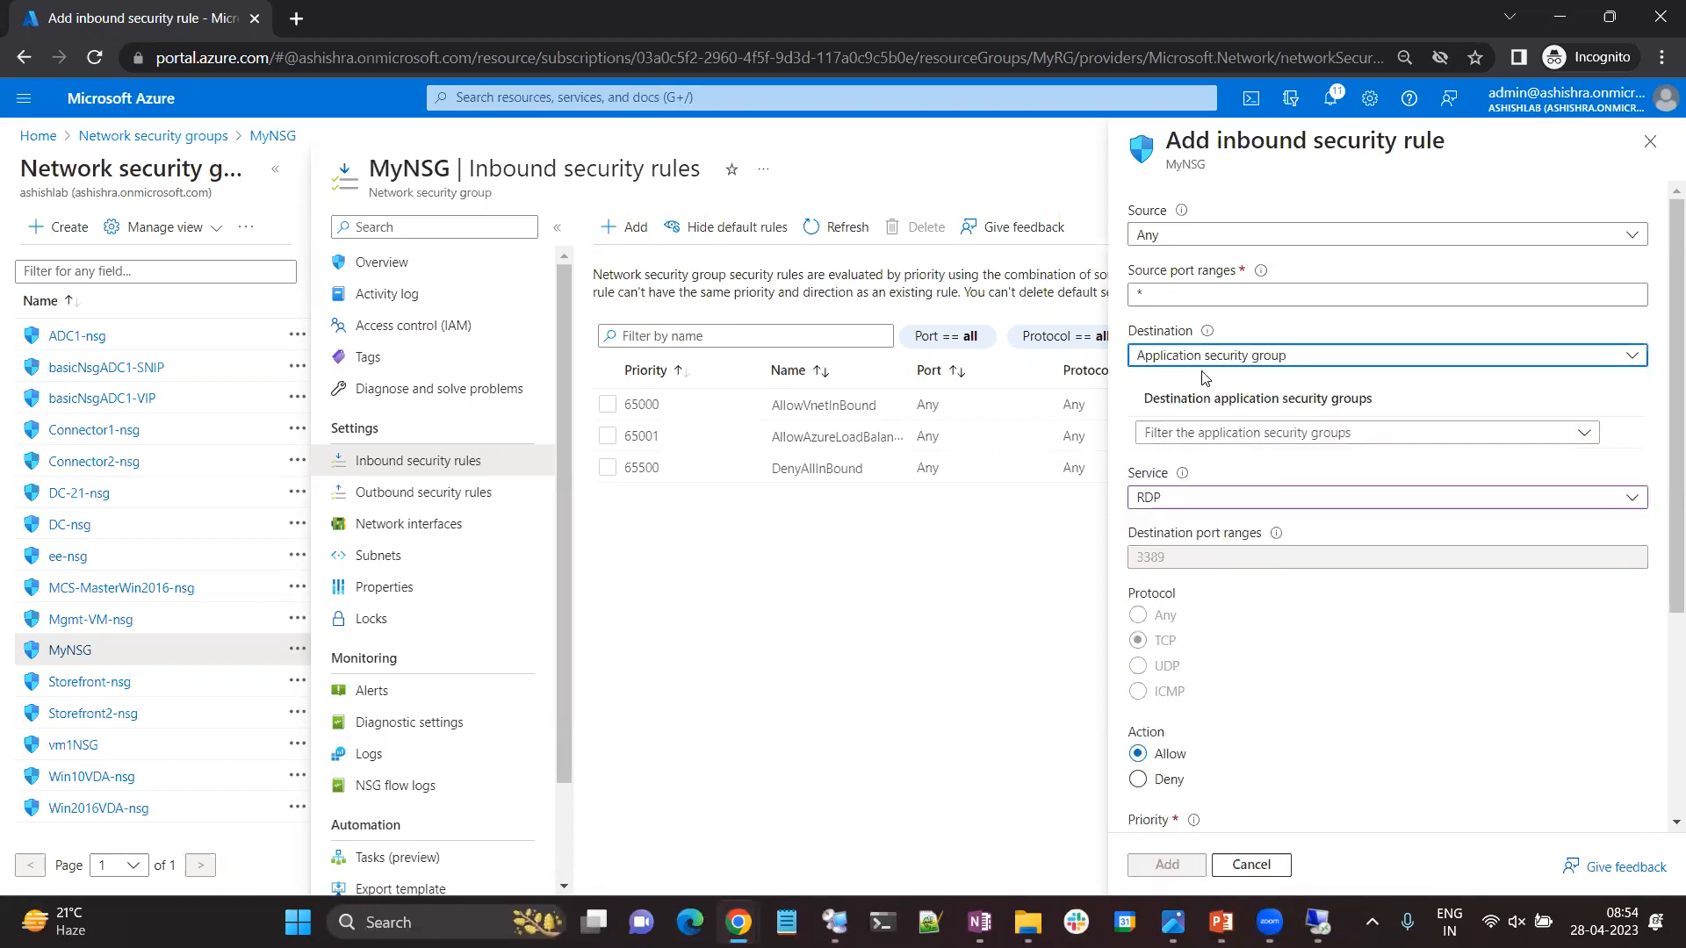
{"action": "left_click", "coordinate": [1240, 434]}
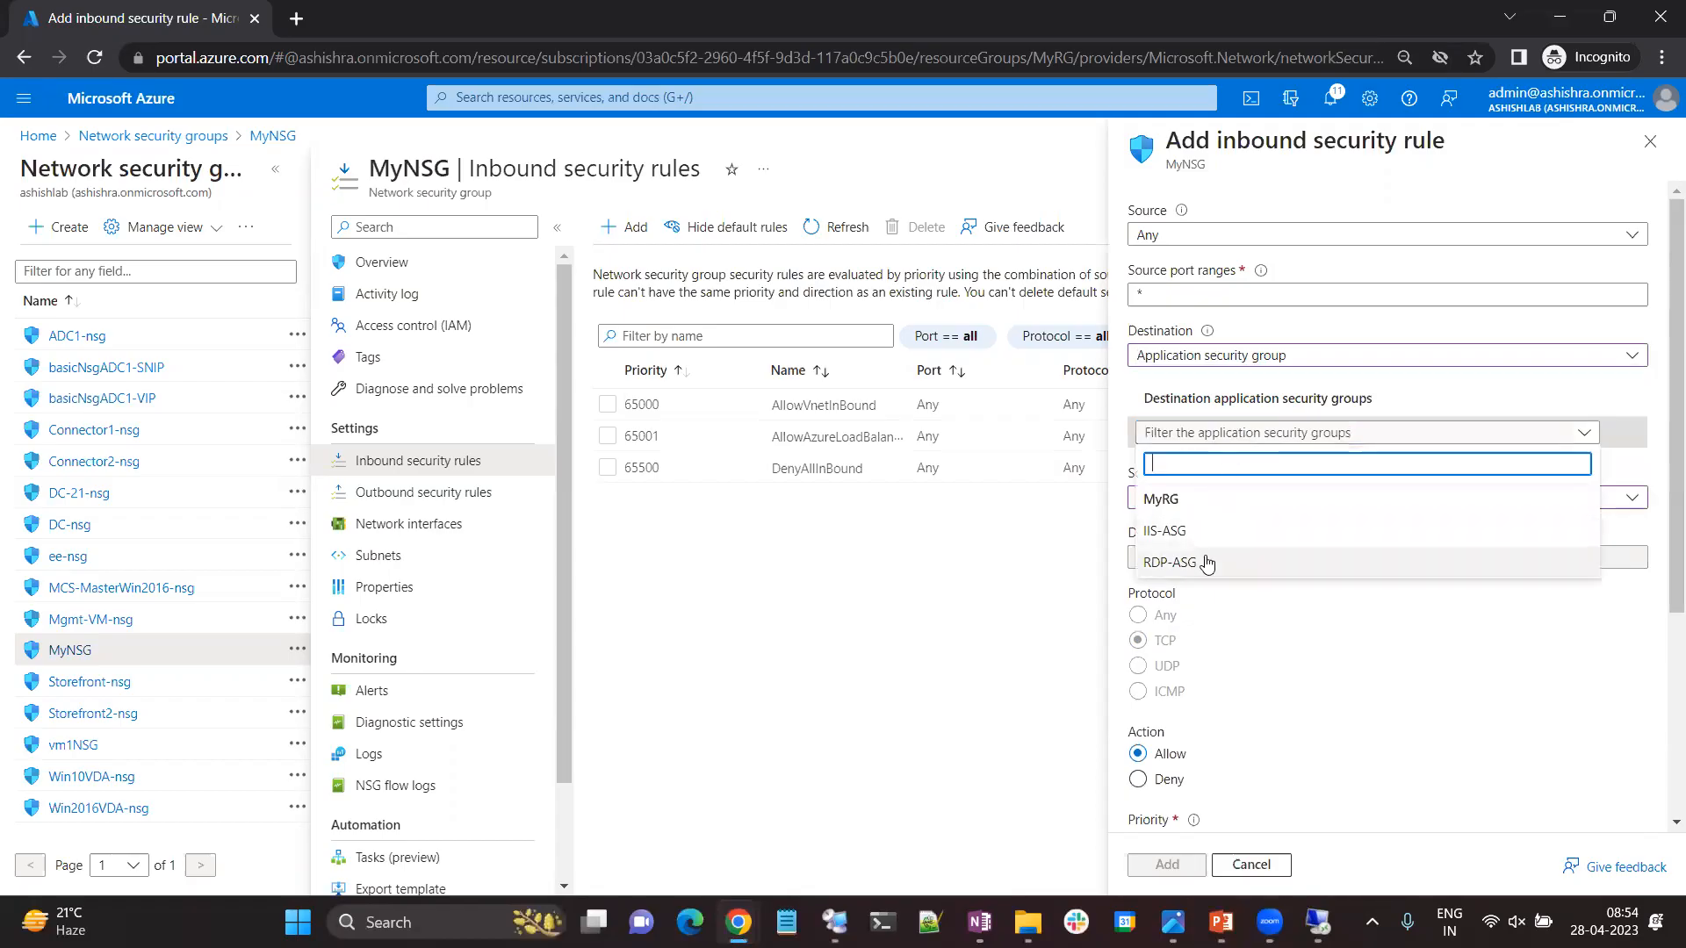
{"action": "left_click", "coordinate": [1208, 563]}
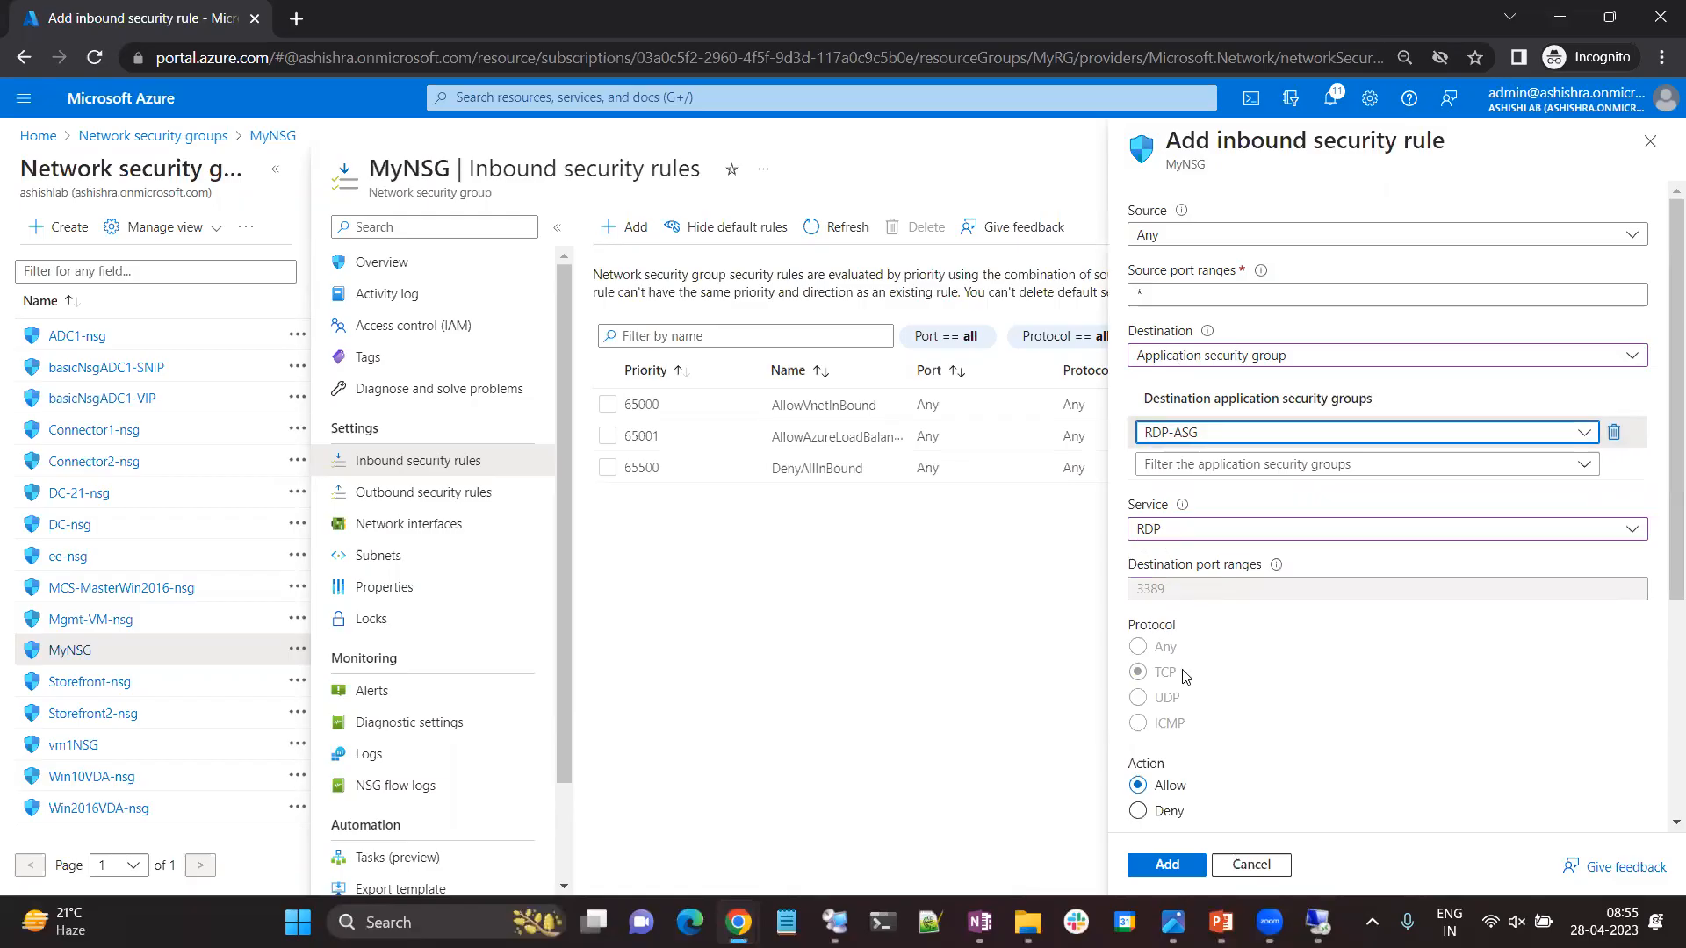
Name the inbound rule RDP-Allow, add it to MyNSG, and dismiss the notification.
{"action": "scroll", "coordinate": [1184, 676], "scroll_direction": "down", "scroll_amount": 4}
{"action": "left_click", "coordinate": [1235, 606]}
{"action": "left_click_drag", "start_coordinate": [1262, 606], "coordinate": [1127, 609]}
{"action": "type", "text": "RDP-Al"}
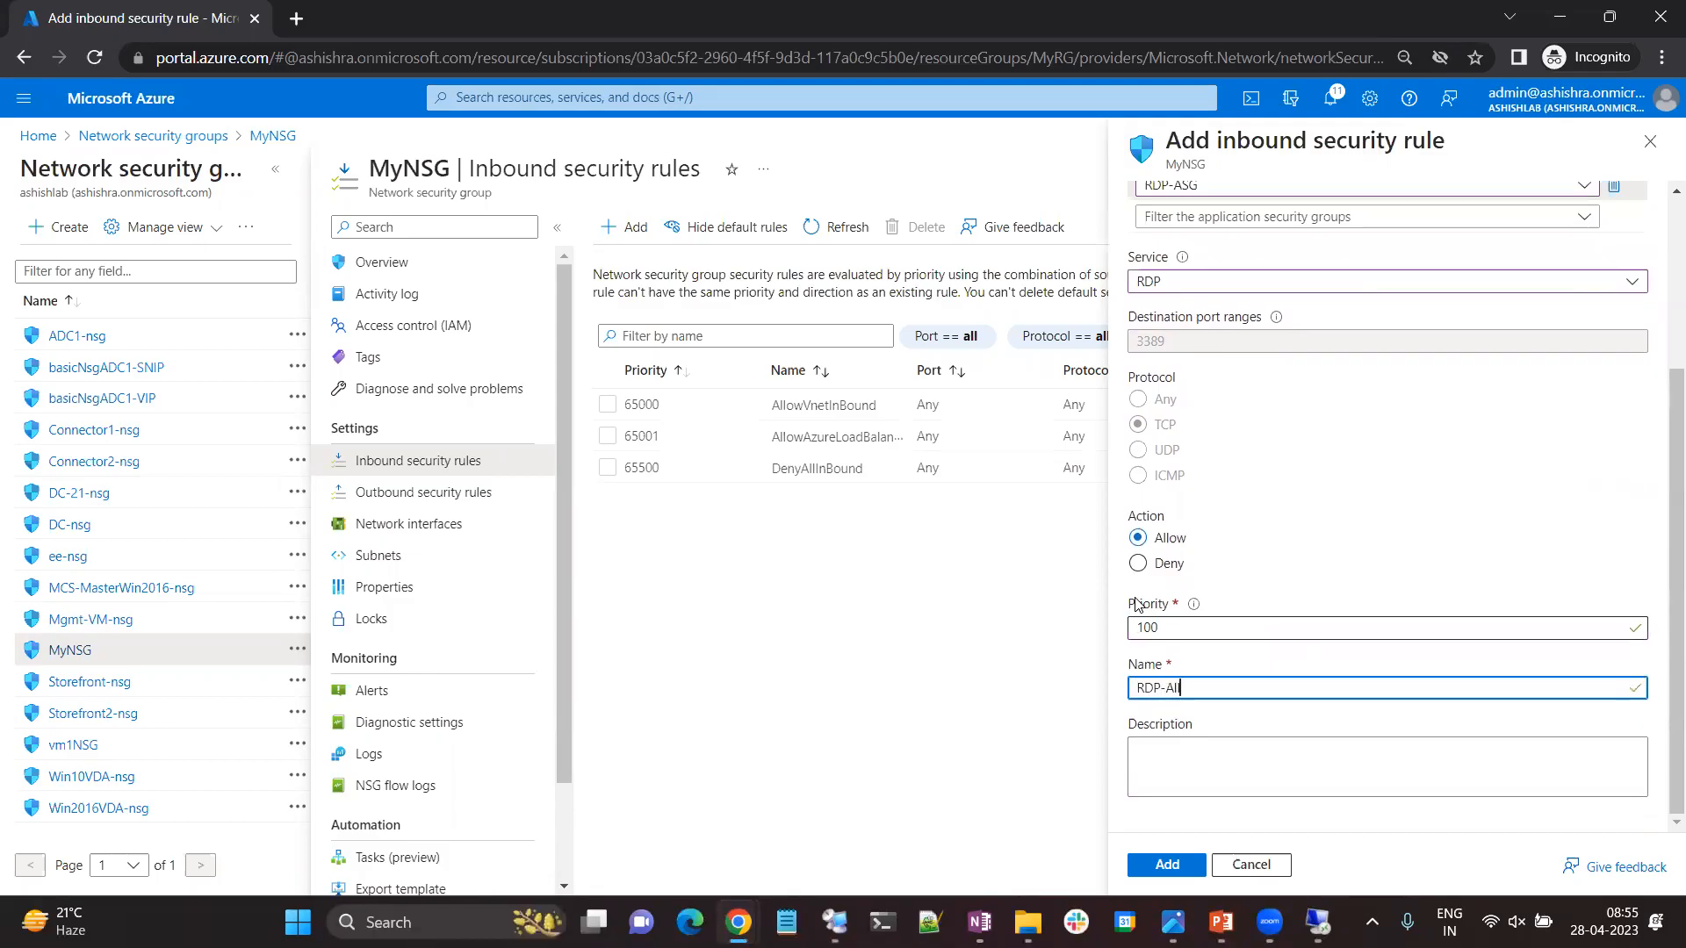
{"action": "left_click", "coordinate": [1177, 864]}
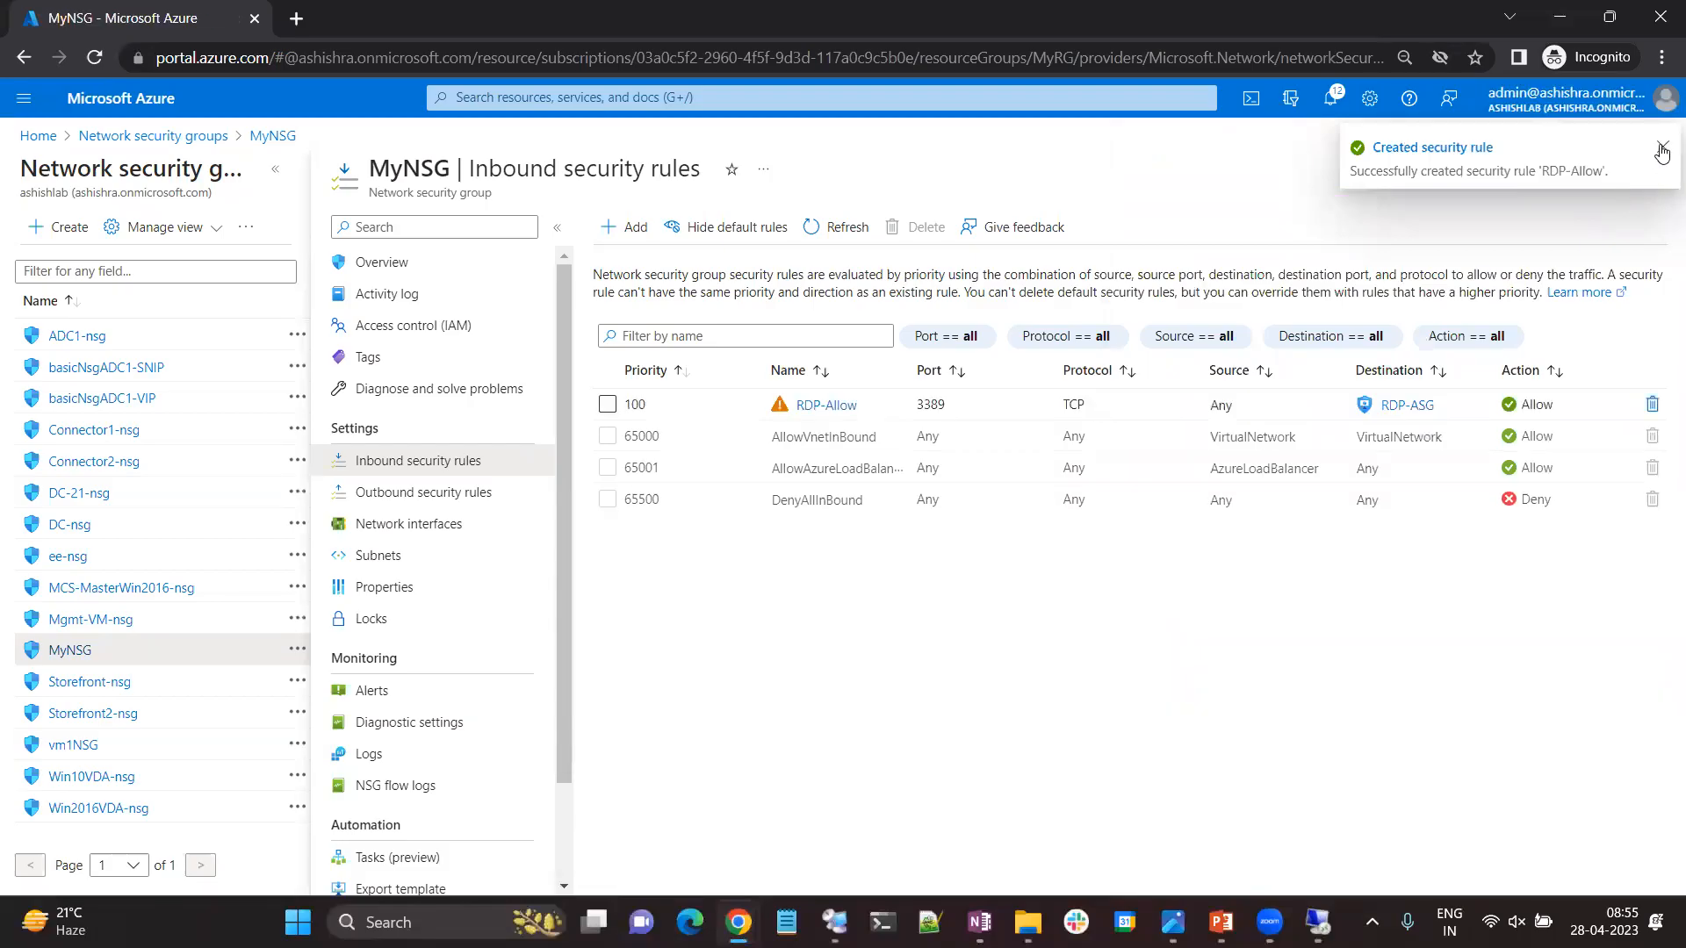
{"action": "left_click", "coordinate": [1663, 151]}
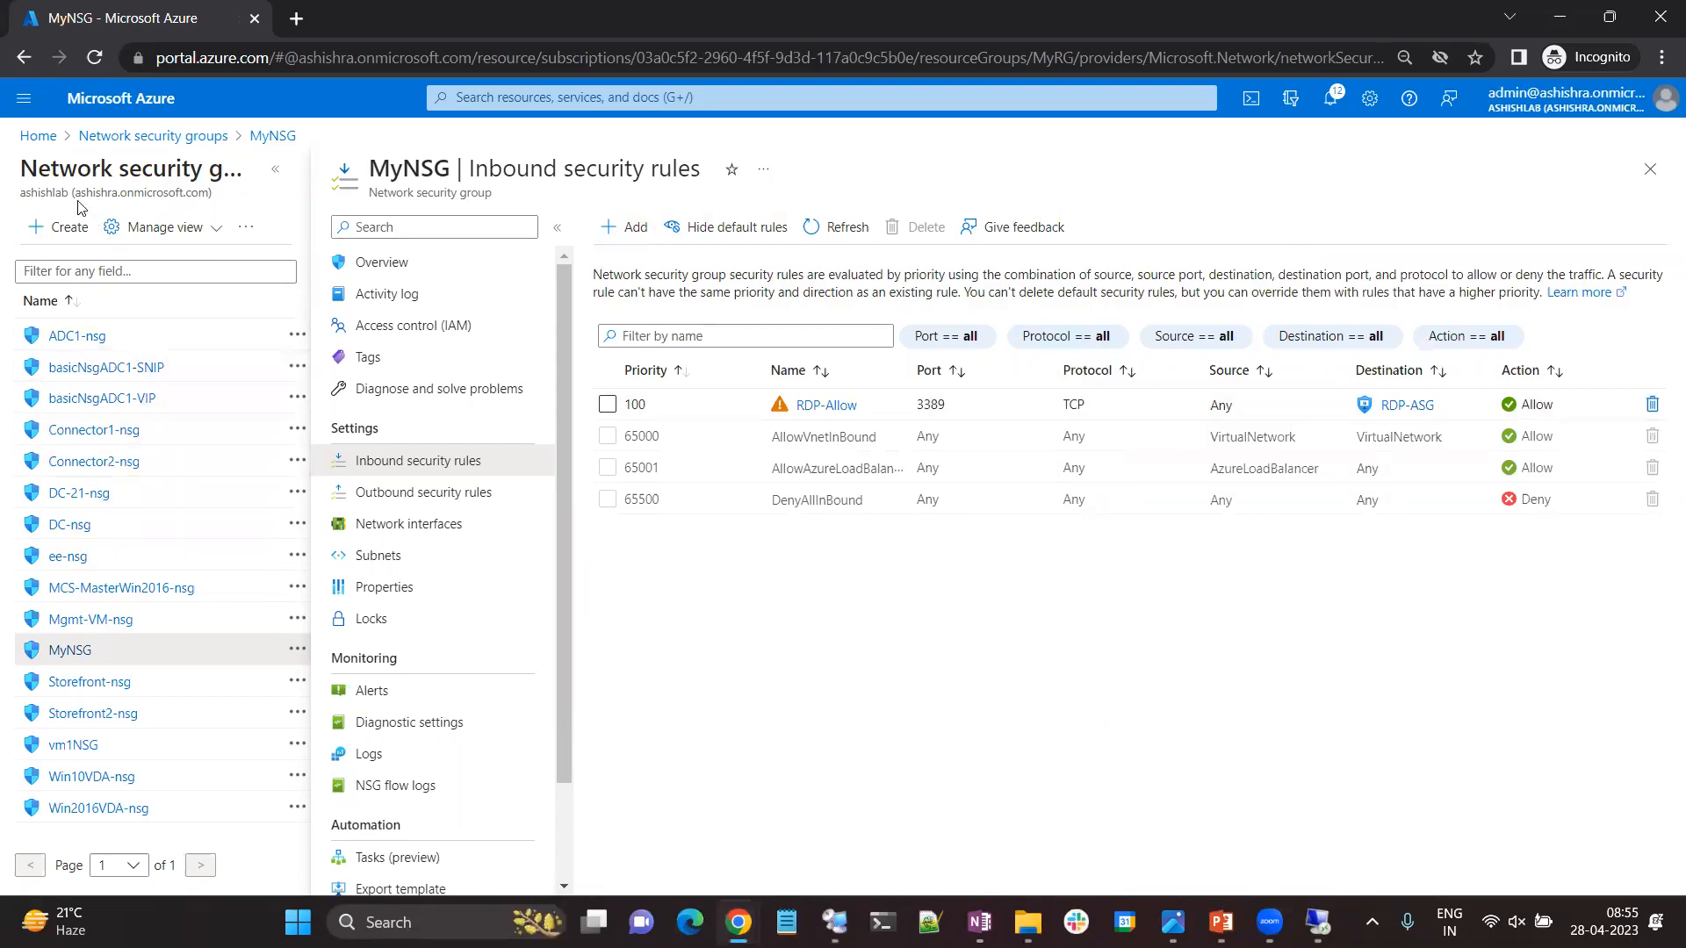
Open the MyRDPVM virtual machine's overview and copy its public IP address.
{"action": "left_click", "coordinate": [40, 137]}
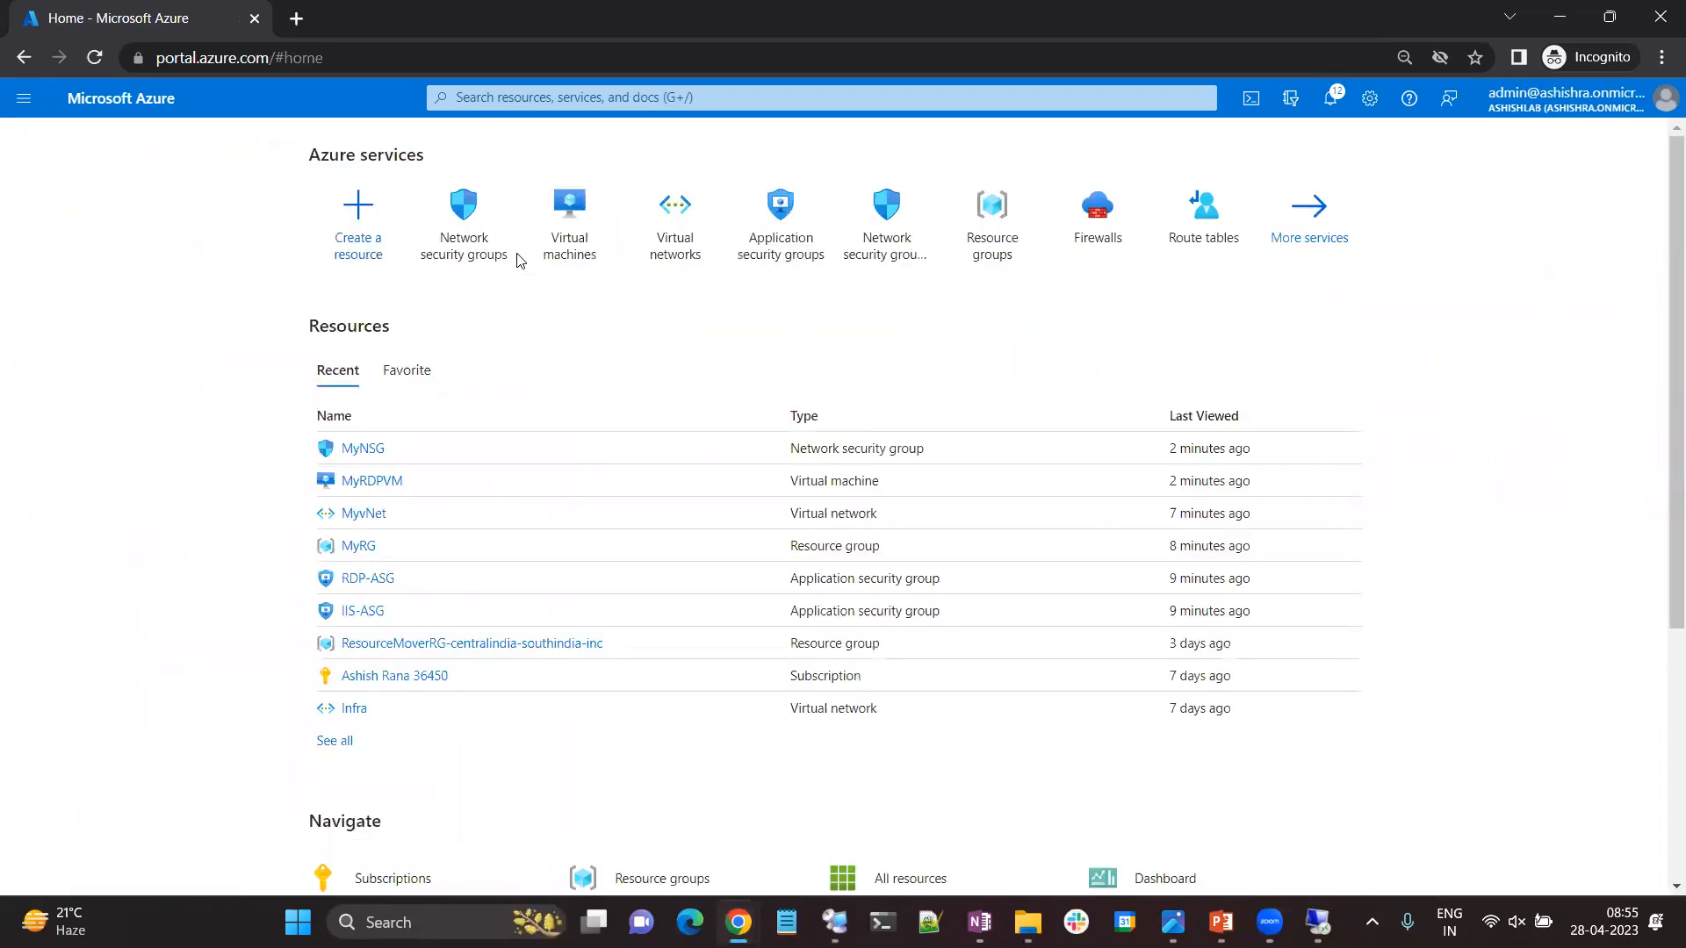
{"action": "left_click", "coordinate": [578, 235]}
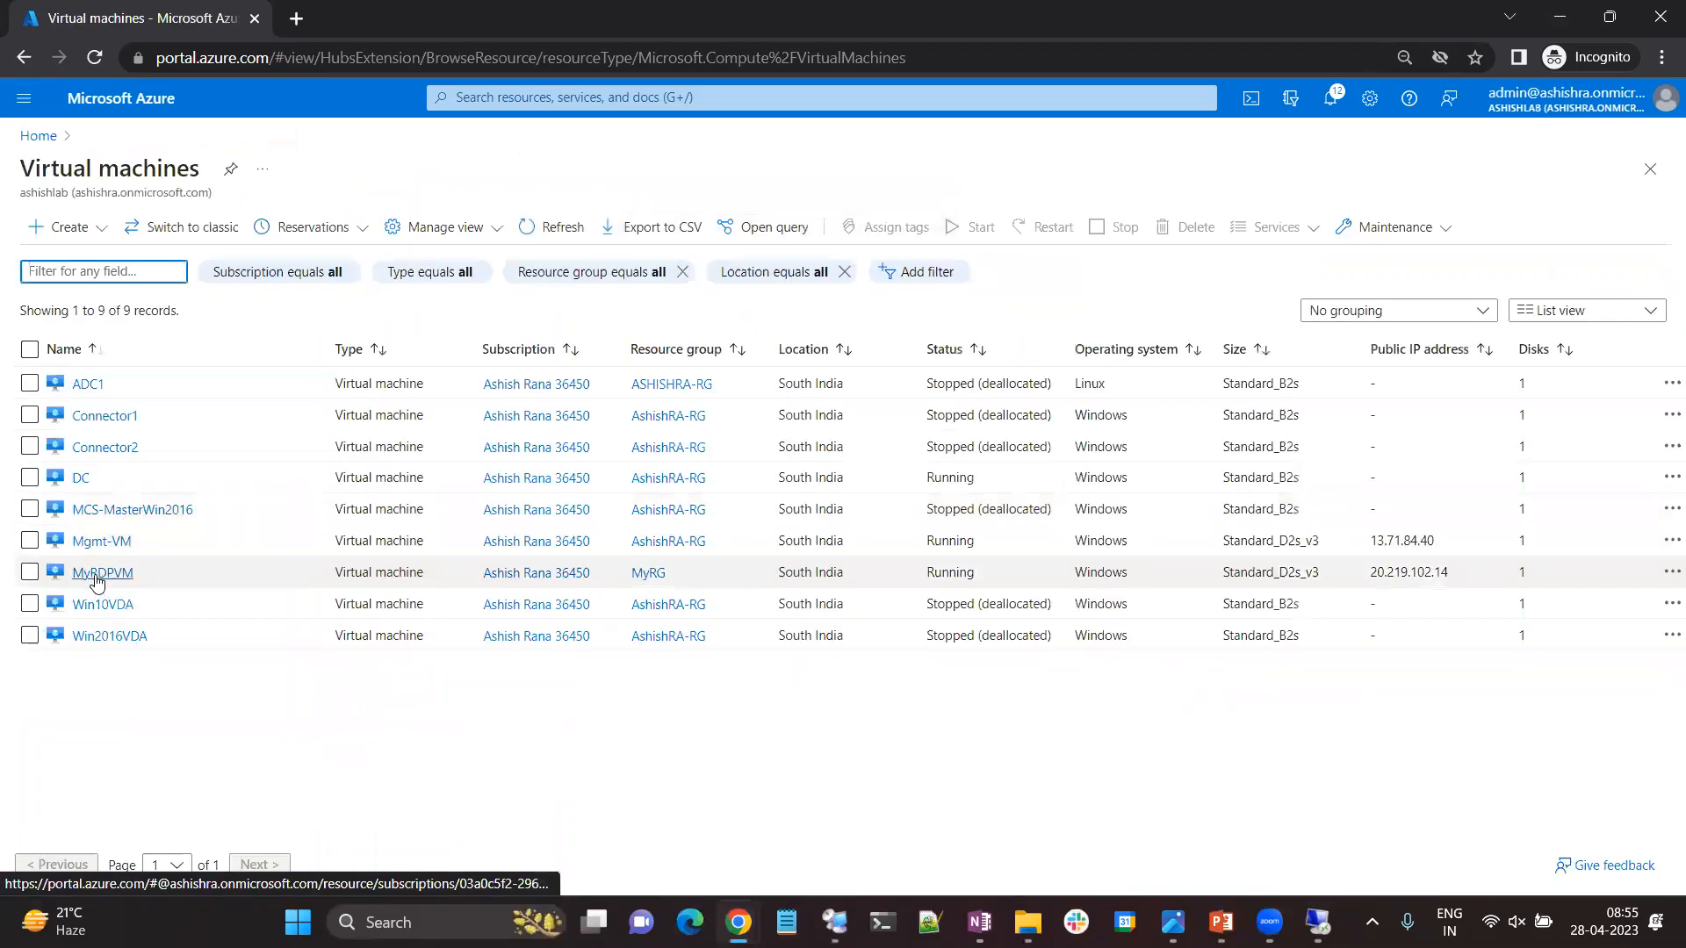
{"action": "left_click", "coordinate": [98, 575]}
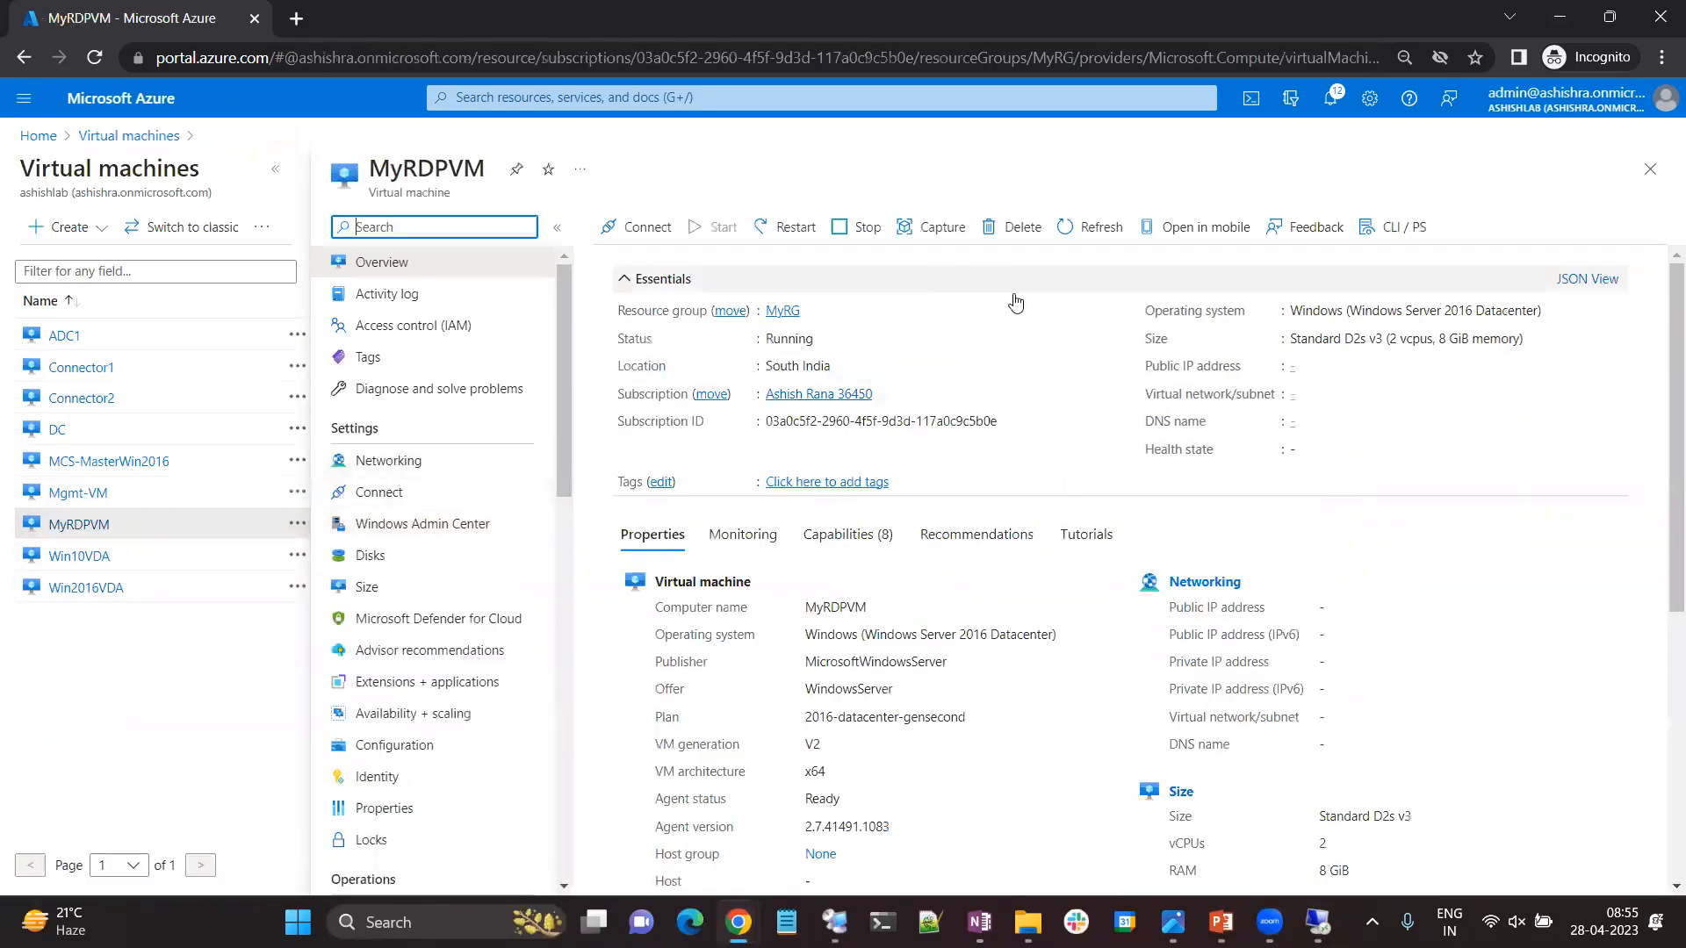
{"action": "left_click", "coordinate": [1379, 367]}
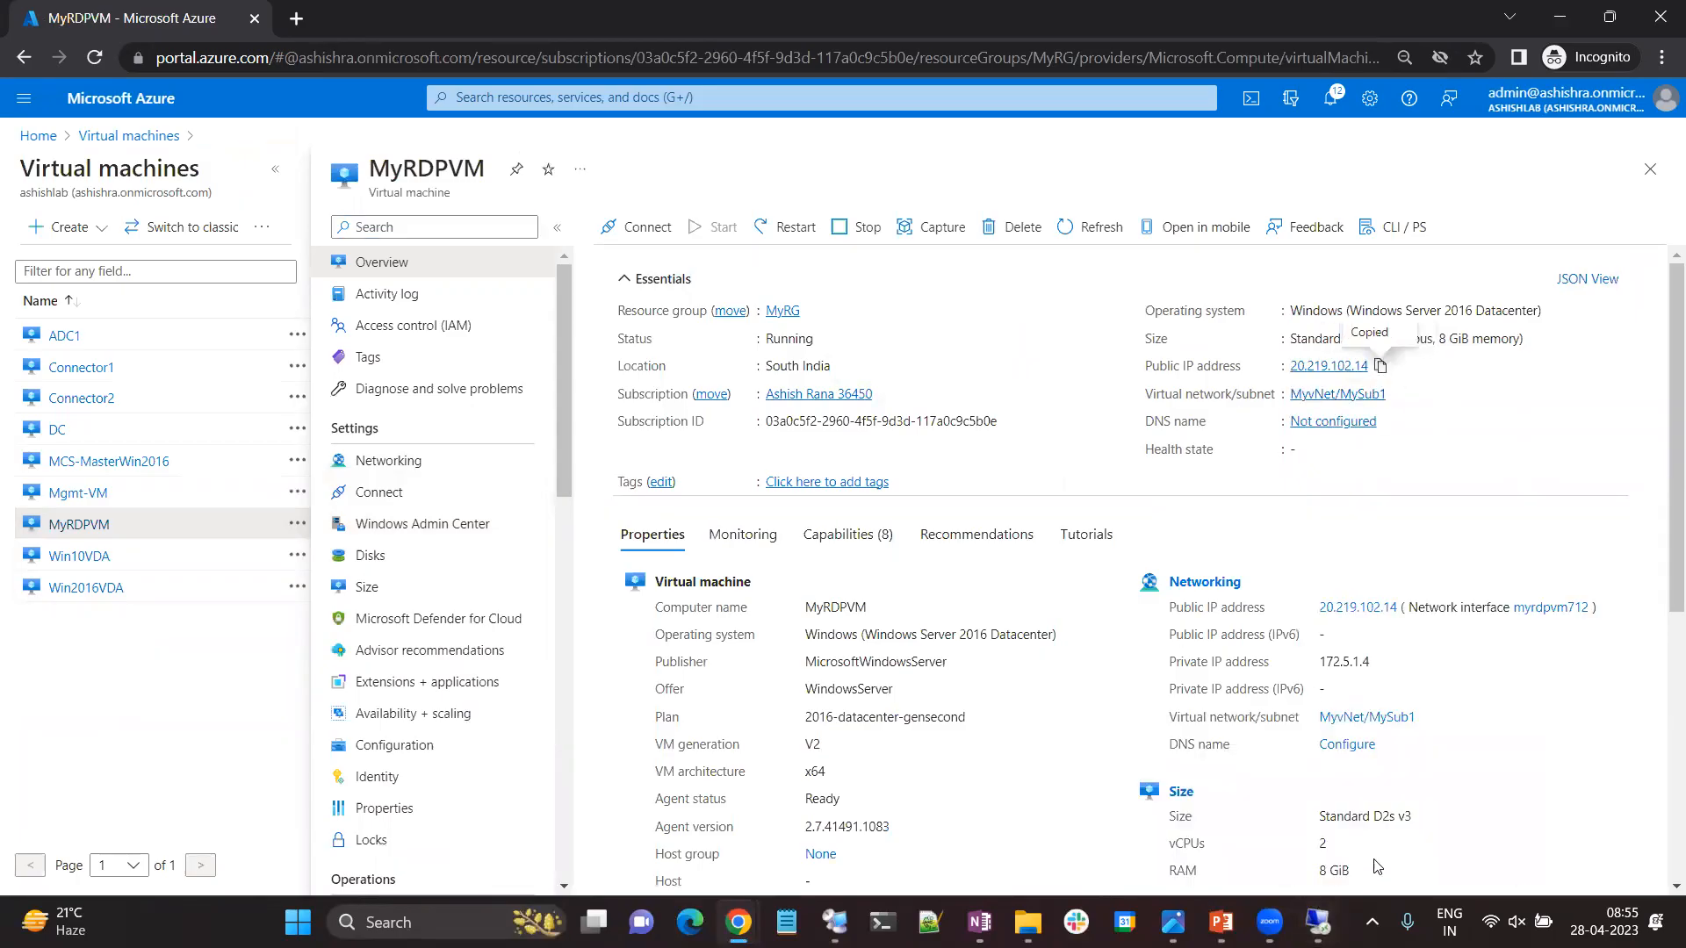
Try a Remote Desktop connection to 20.219.102.14, cancel the attempt, and close the connection windows.
{"action": "mouse_move", "coordinate": [1319, 922]}
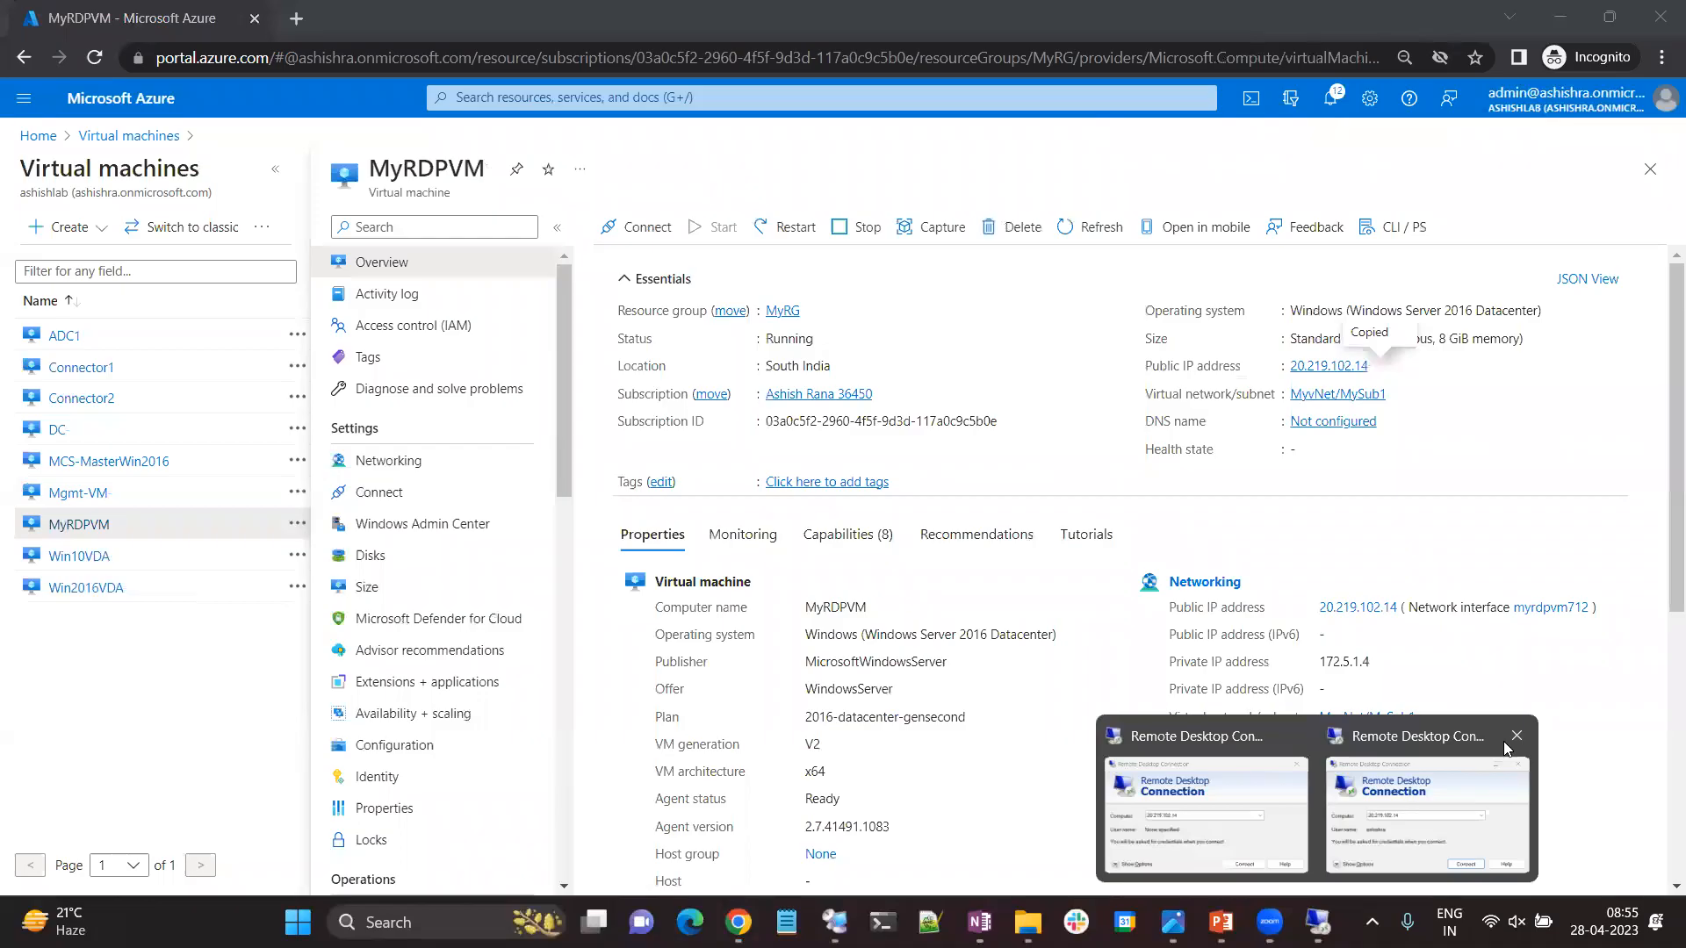
{"action": "left_click", "coordinate": [1517, 736]}
{"action": "left_click", "coordinate": [1318, 790]}
{"action": "double_click", "coordinate": [810, 294]}
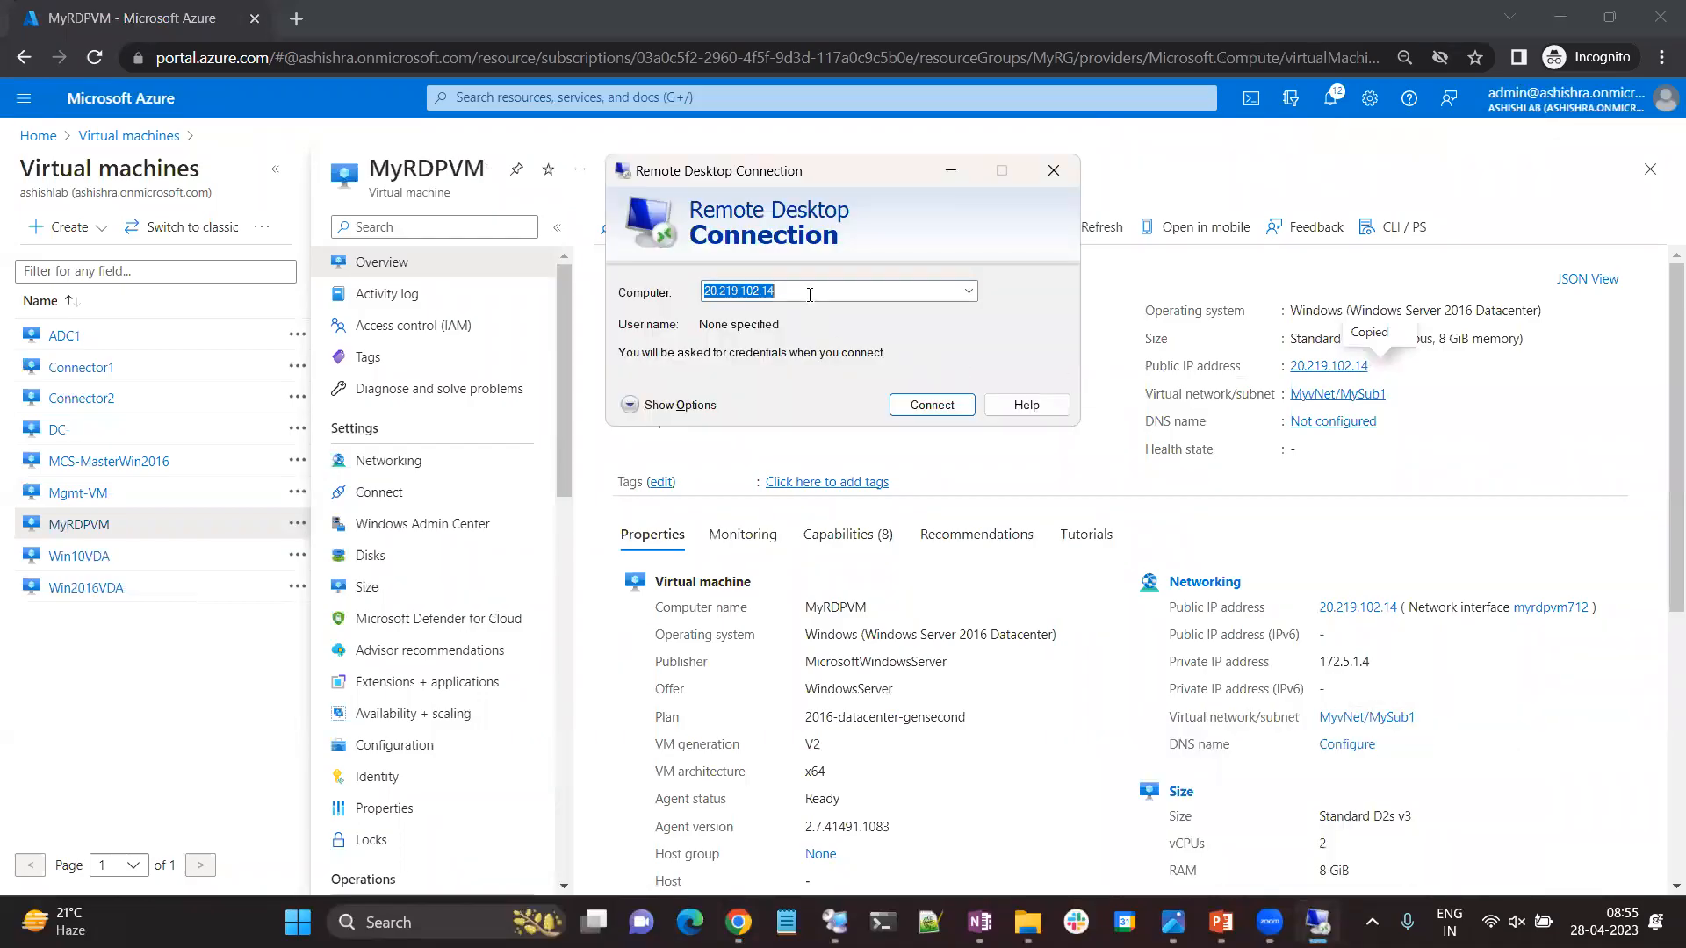
{"action": "key", "text": "ctrl+v"}
{"action": "left_click", "coordinate": [934, 409]}
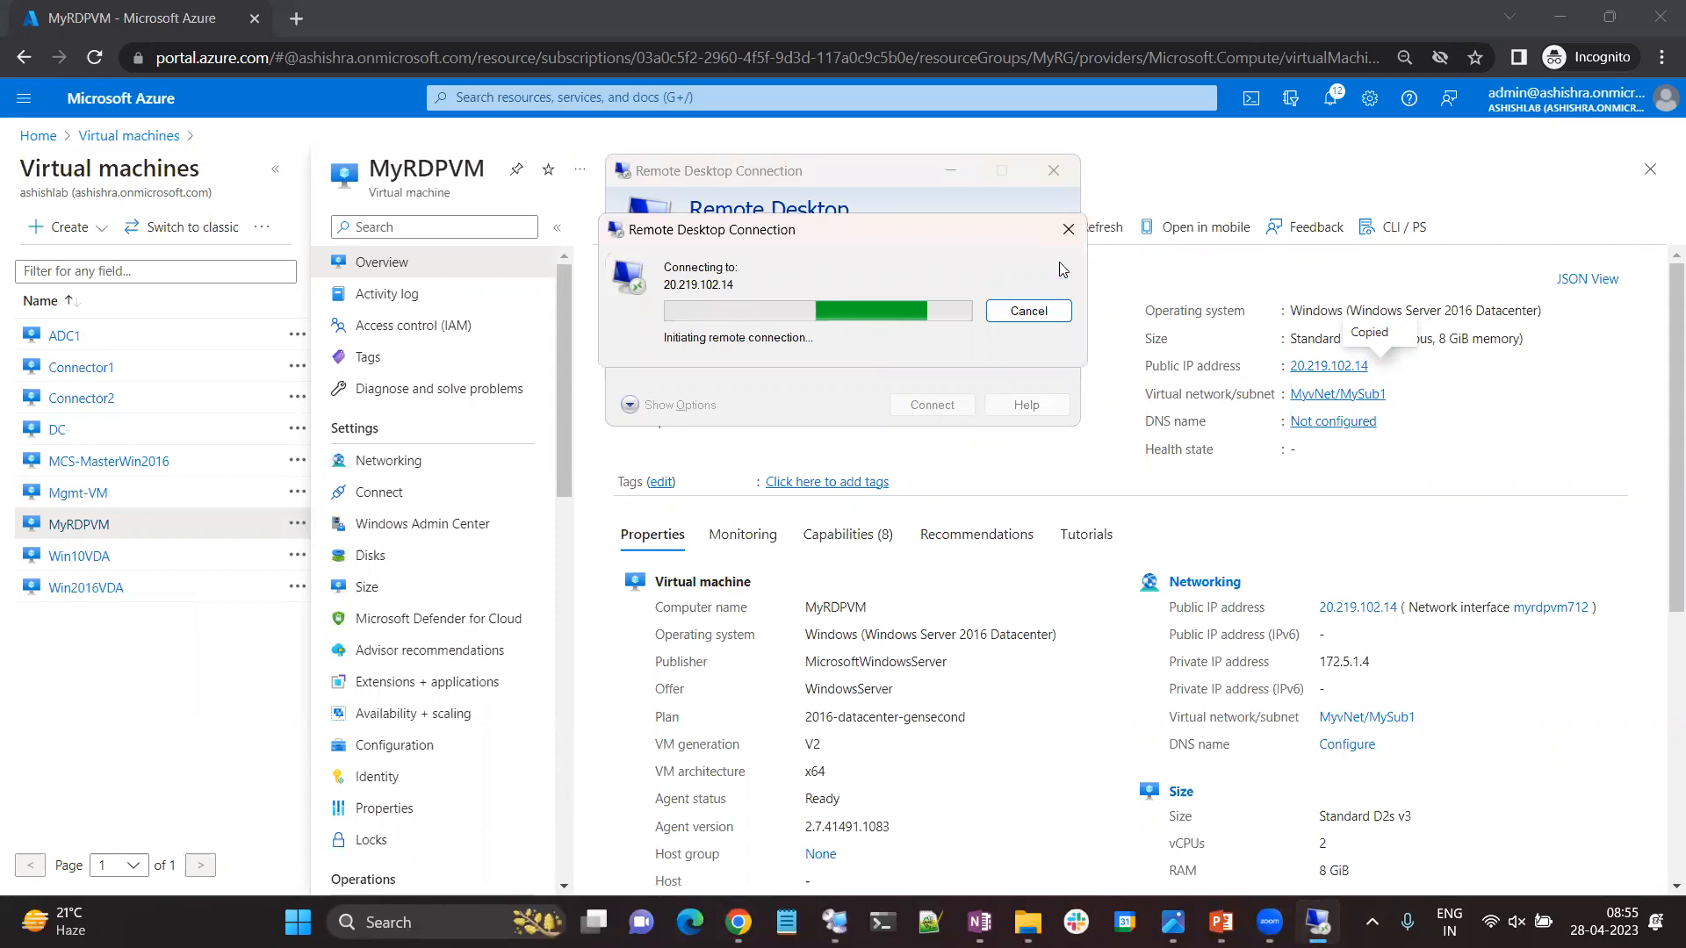
{"action": "left_click", "coordinate": [1038, 314]}
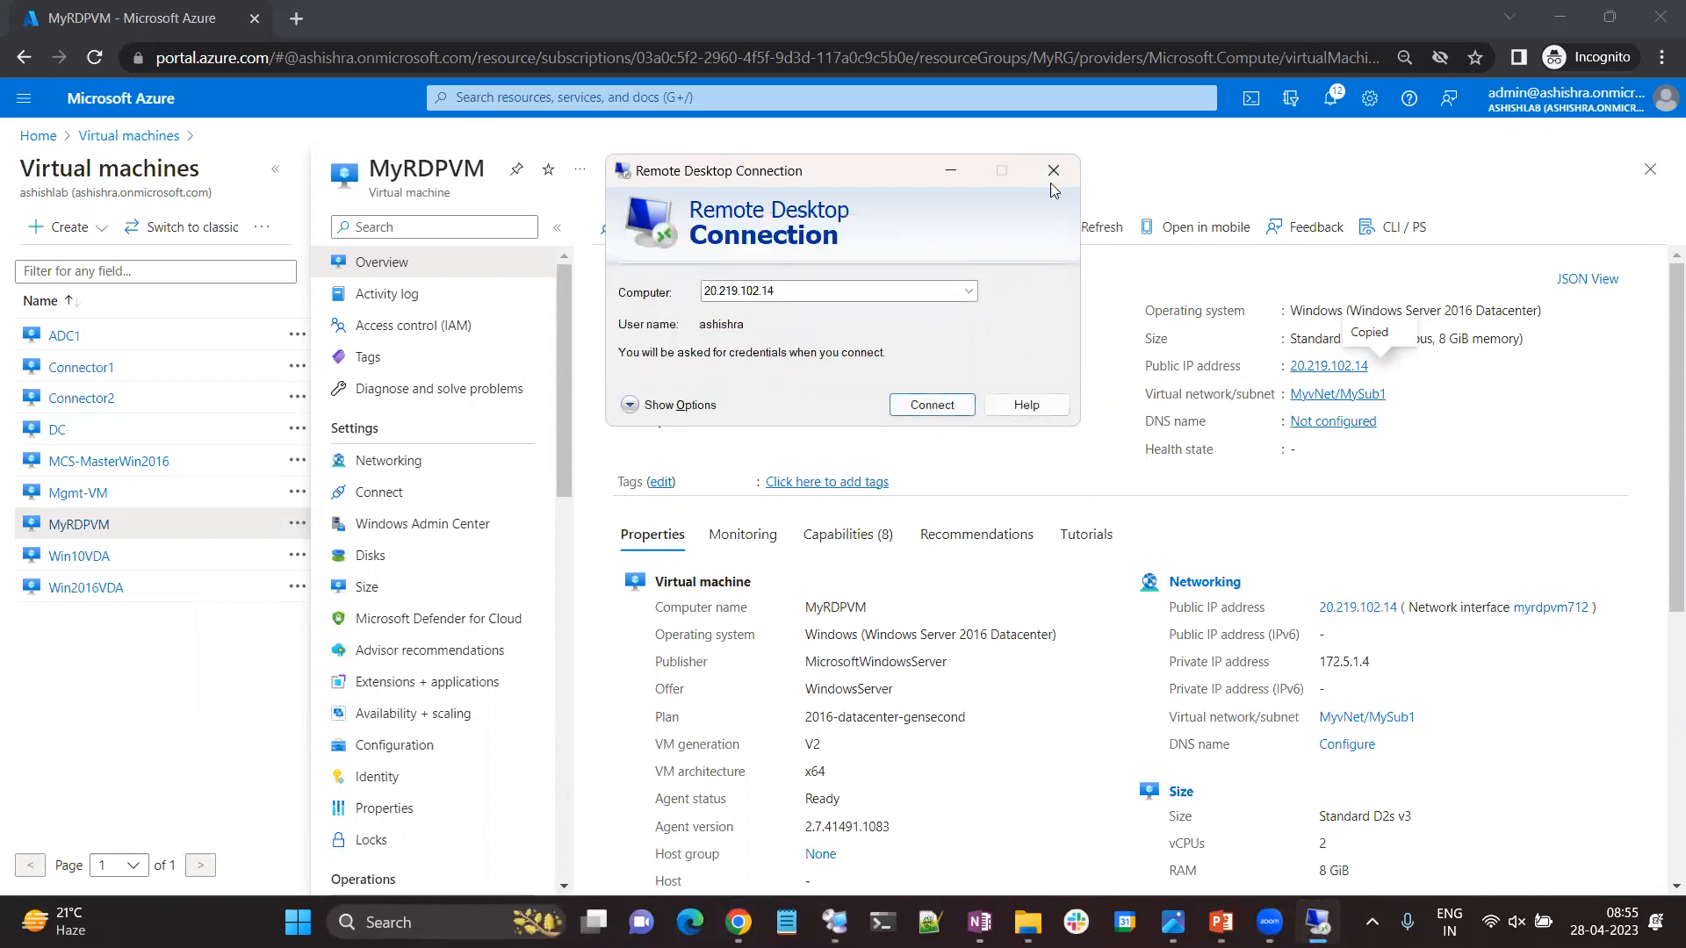
{"action": "left_click", "coordinate": [1053, 171]}
Associate the RDP-ASG application security group with MyRDPVM's network interface and review the ASG and NSG.jpg diagram.
{"action": "left_click", "coordinate": [412, 472]}
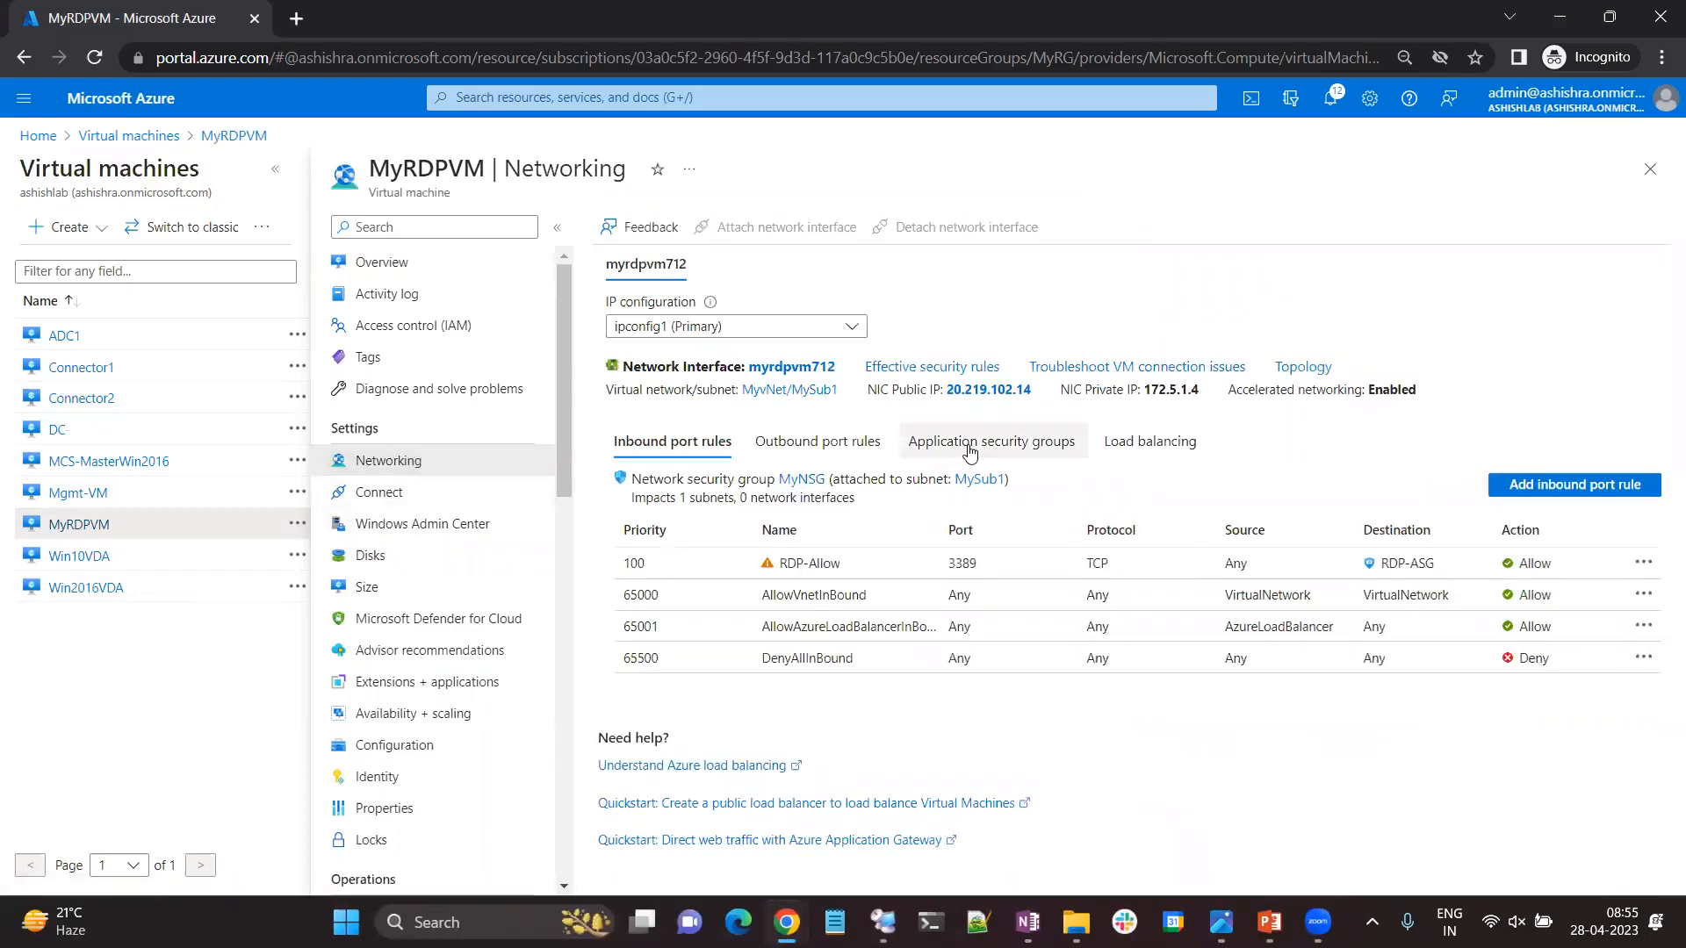
{"action": "left_click", "coordinate": [987, 450]}
{"action": "left_click", "coordinate": [746, 489]}
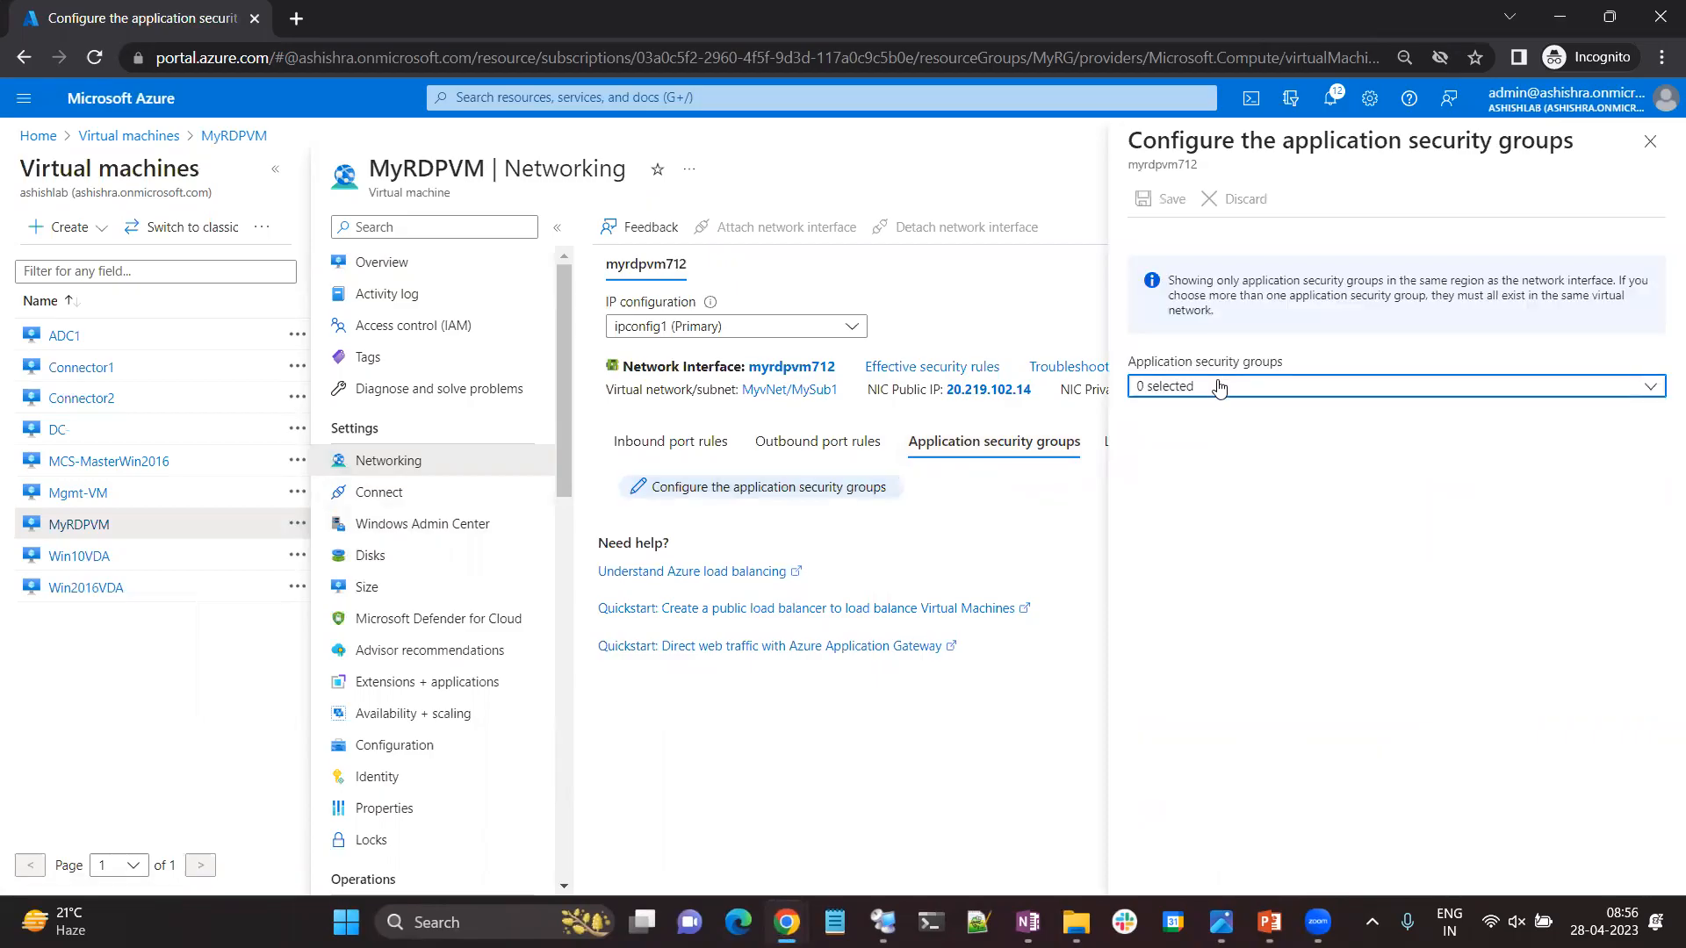
{"action": "left_click", "coordinate": [1219, 388]}
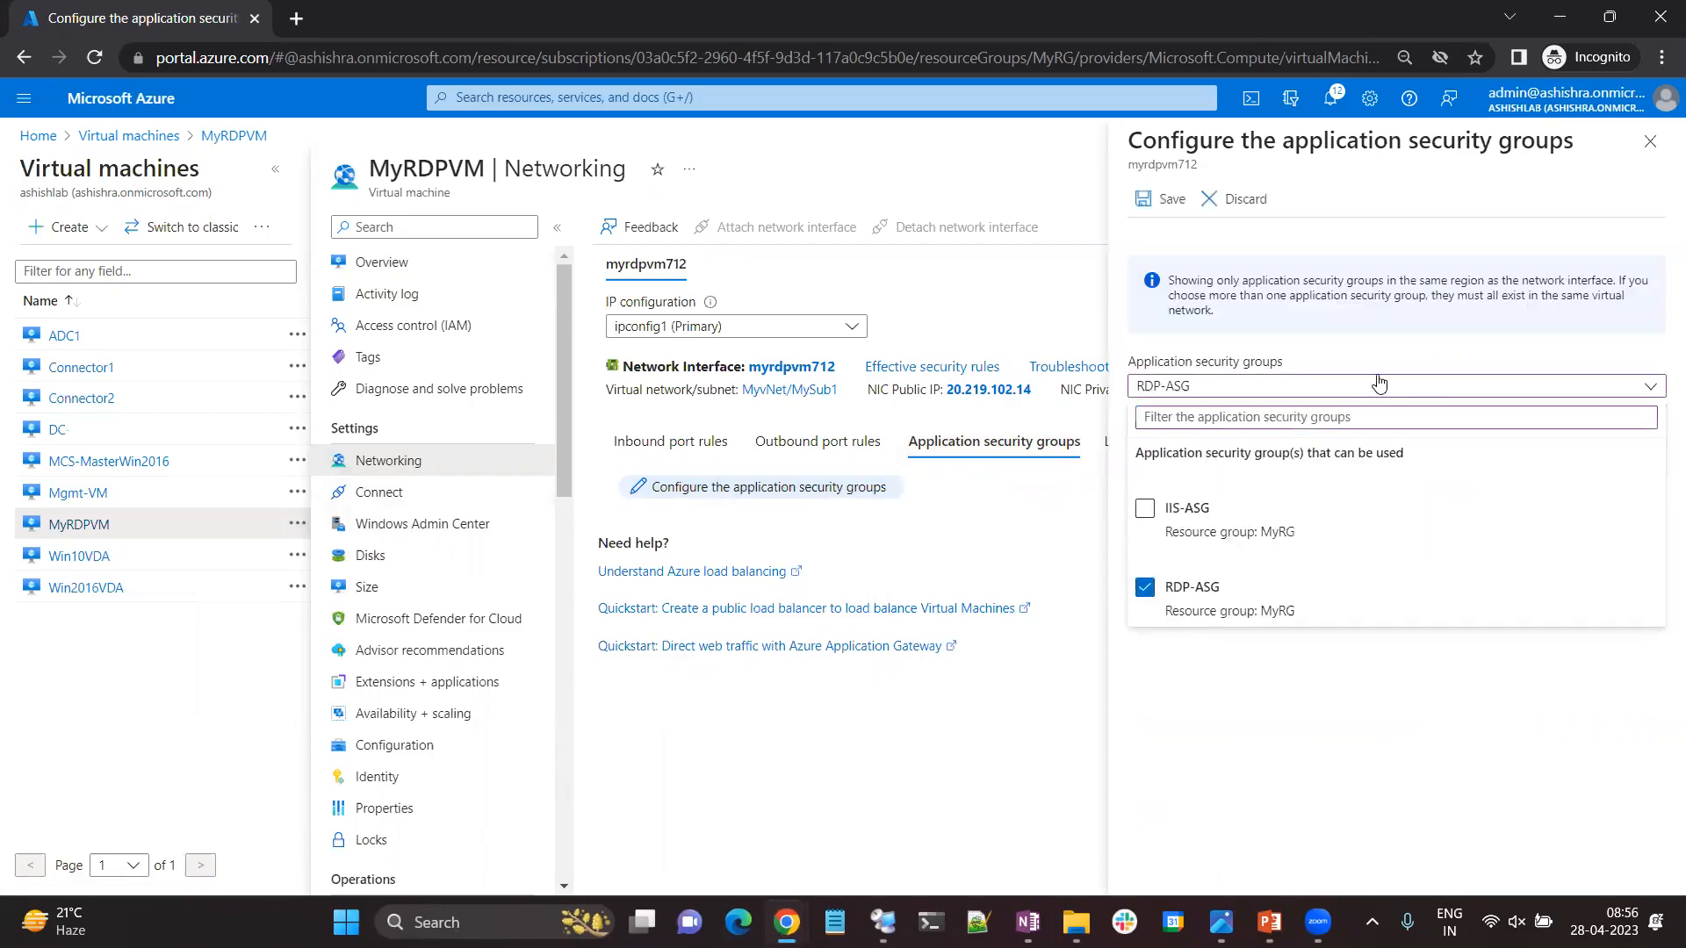
{"action": "left_click", "coordinate": [1168, 201]}
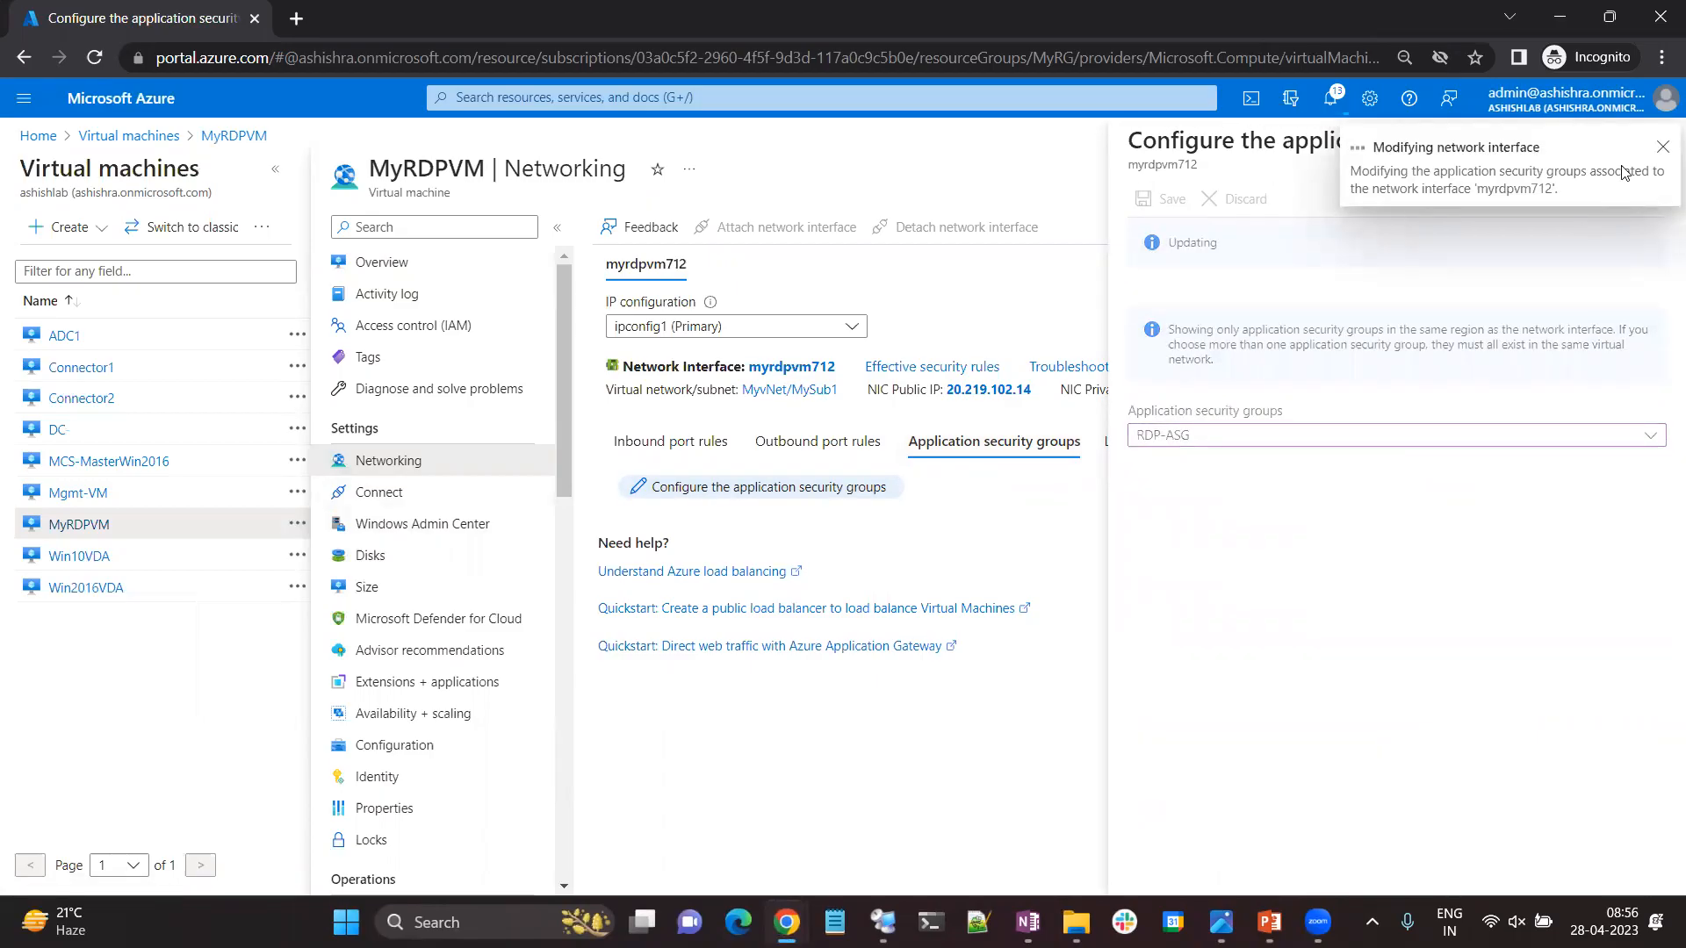
{"action": "left_click", "coordinate": [1220, 922]}
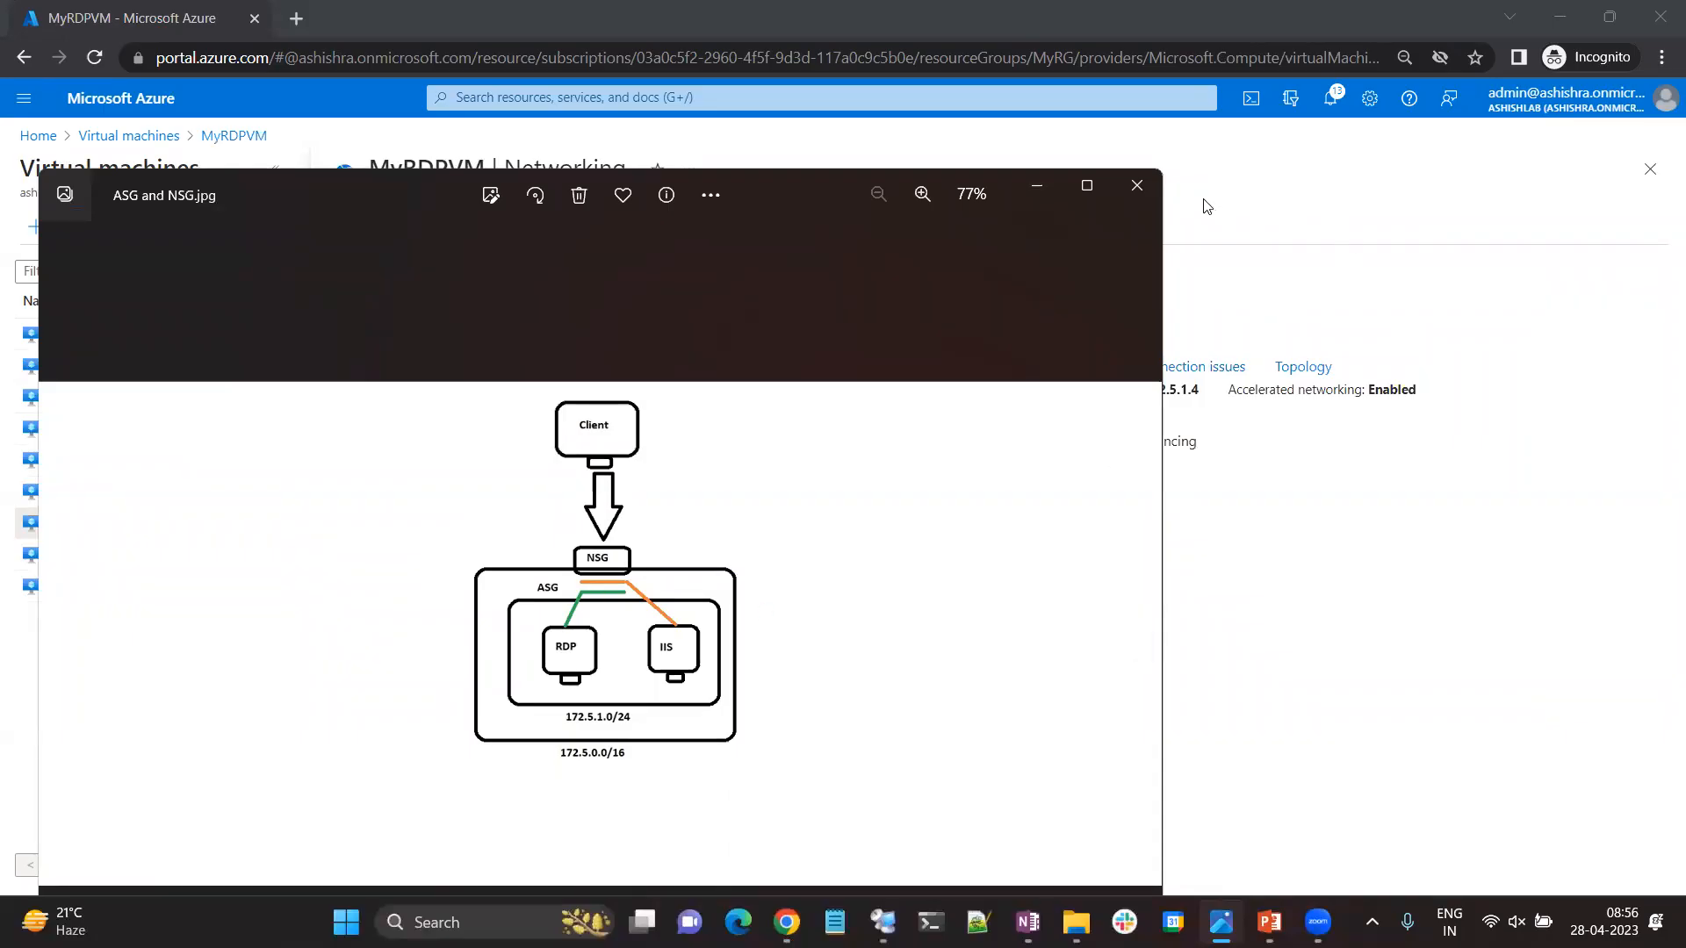
{"action": "left_click", "coordinate": [1037, 188]}
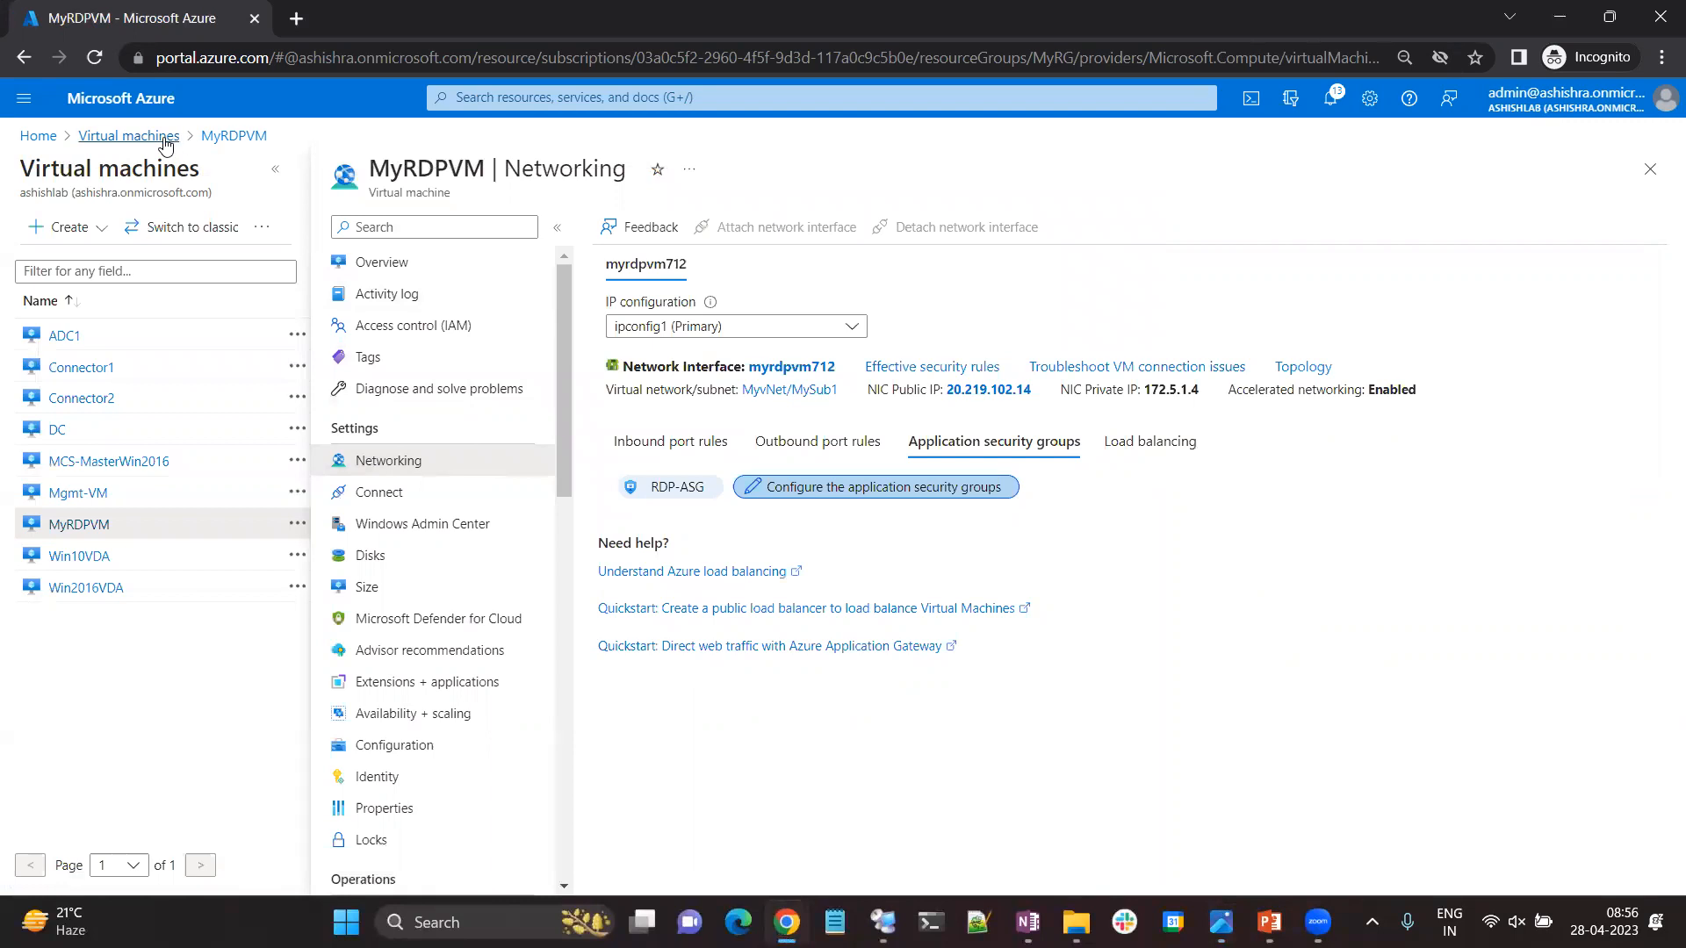
Copy MyRDPVM's public IP from its networking page and start a Remote Desktop connection to 20.219.102.14.
{"action": "left_click_drag", "start_coordinate": [1038, 392], "coordinate": [942, 393]}
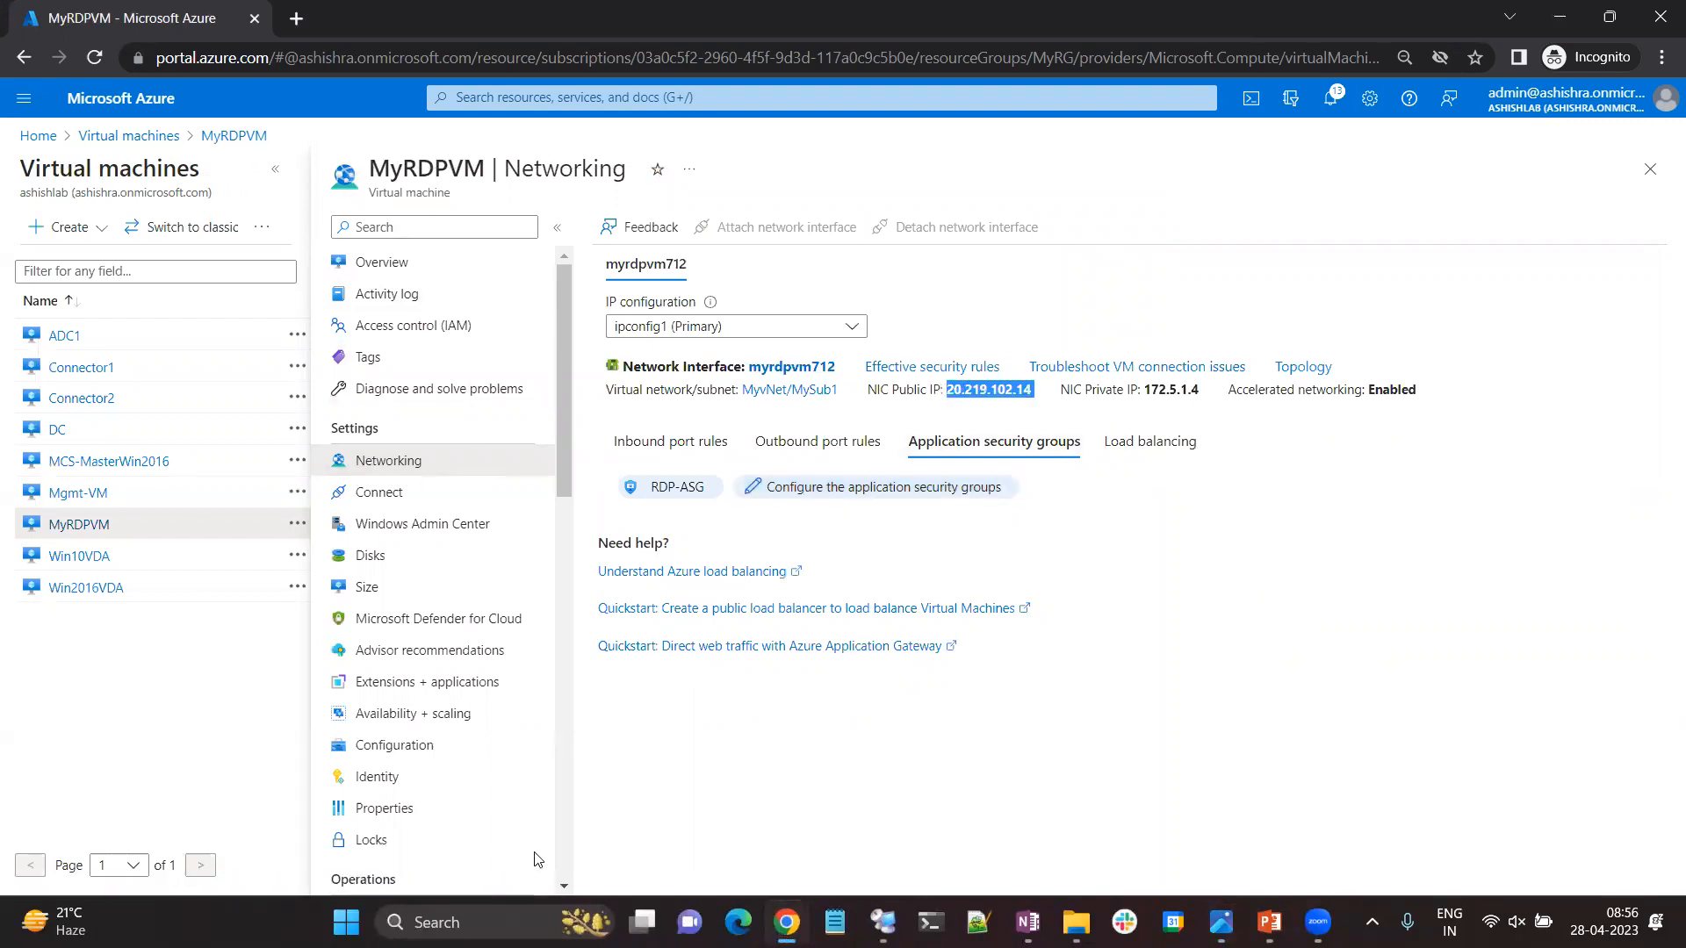
{"action": "right_click", "coordinate": [347, 920]}
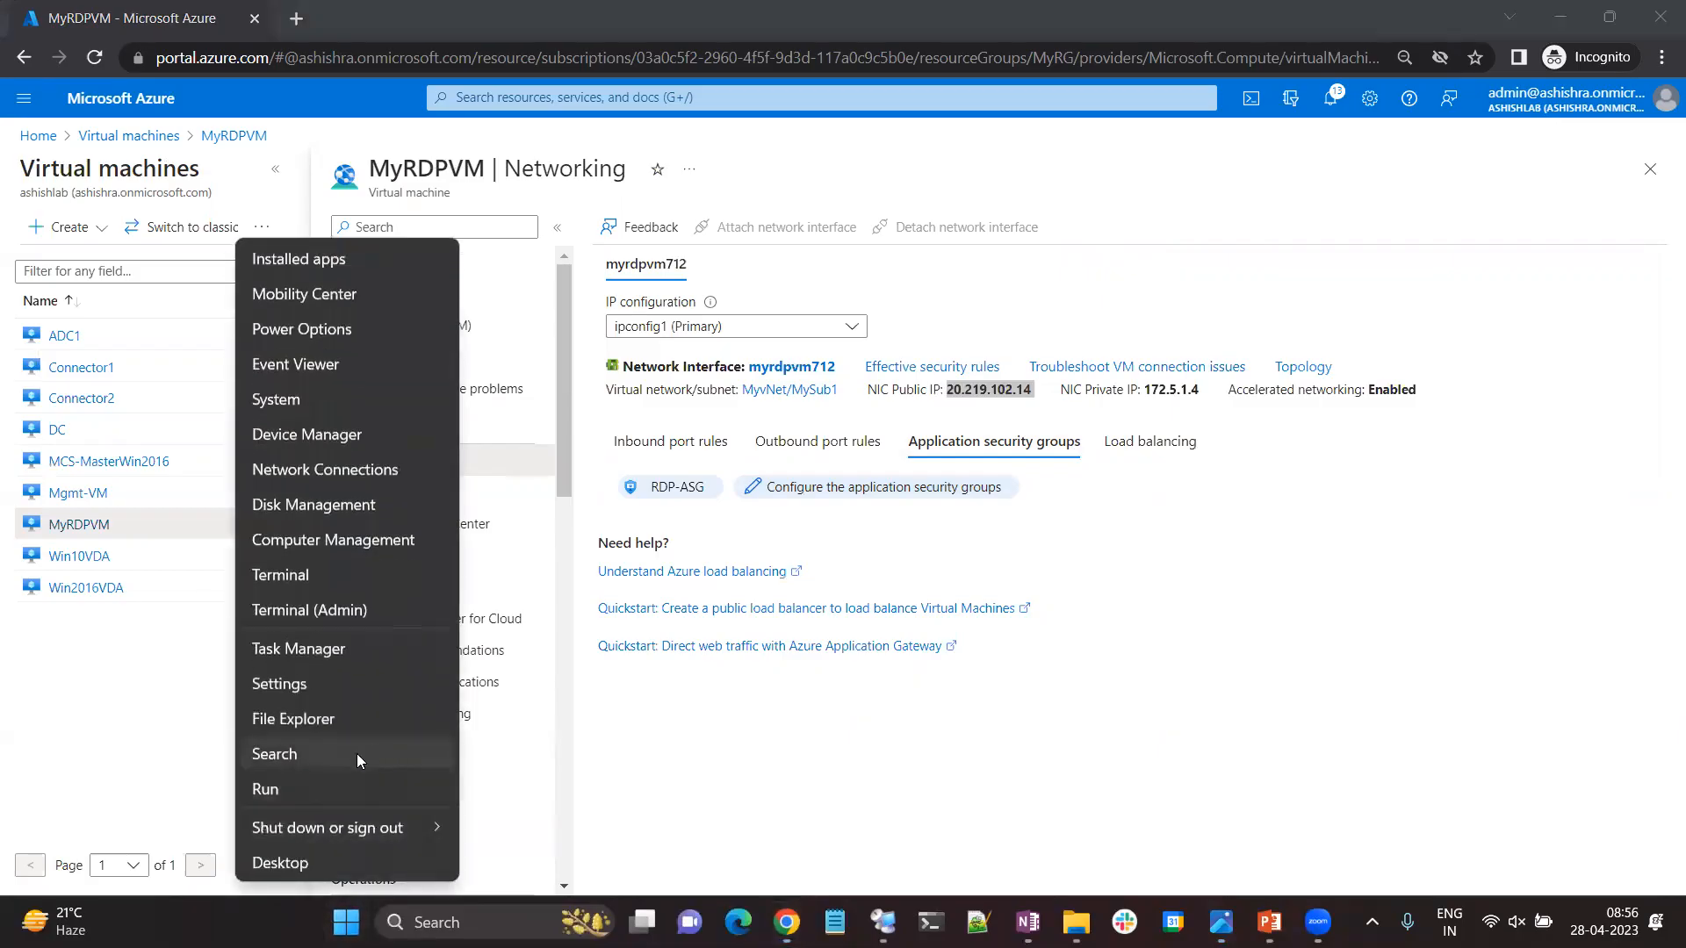
{"action": "left_click", "coordinate": [306, 794]}
{"action": "key", "text": "Return"}
{"action": "key", "text": "ctrl+v"}
{"action": "left_click", "coordinate": [929, 400]}
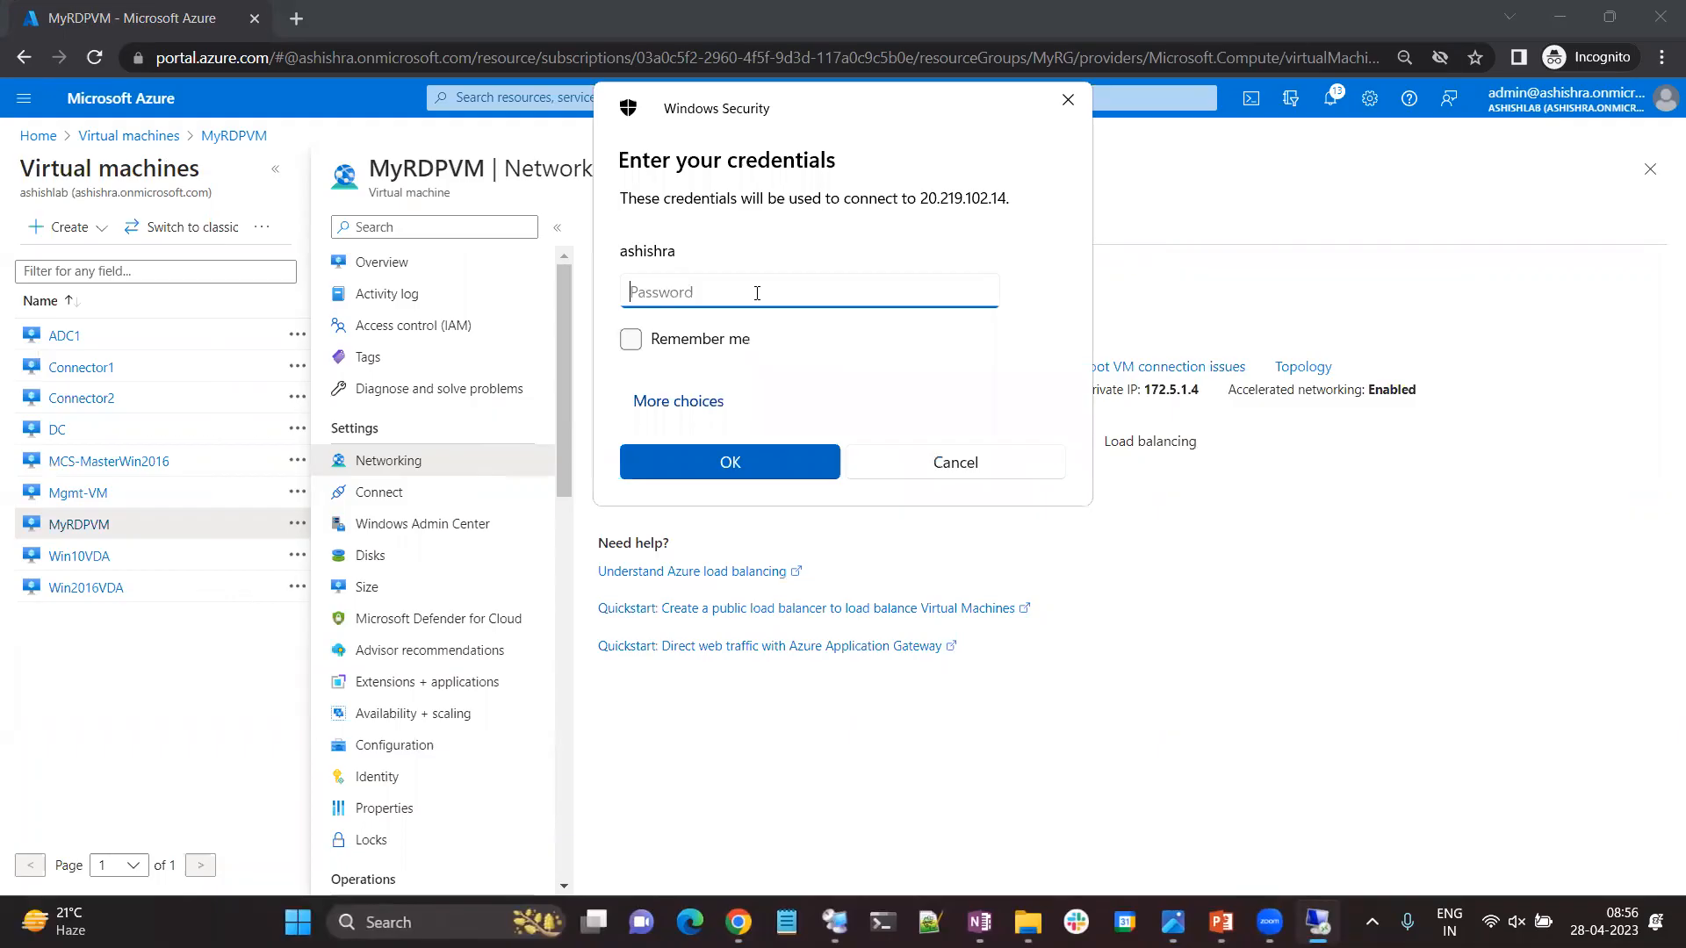
Sign in to the remote session with the account password and minimize the session window.
{"action": "type", "text": "***"}
{"action": "key", "text": "Return"}
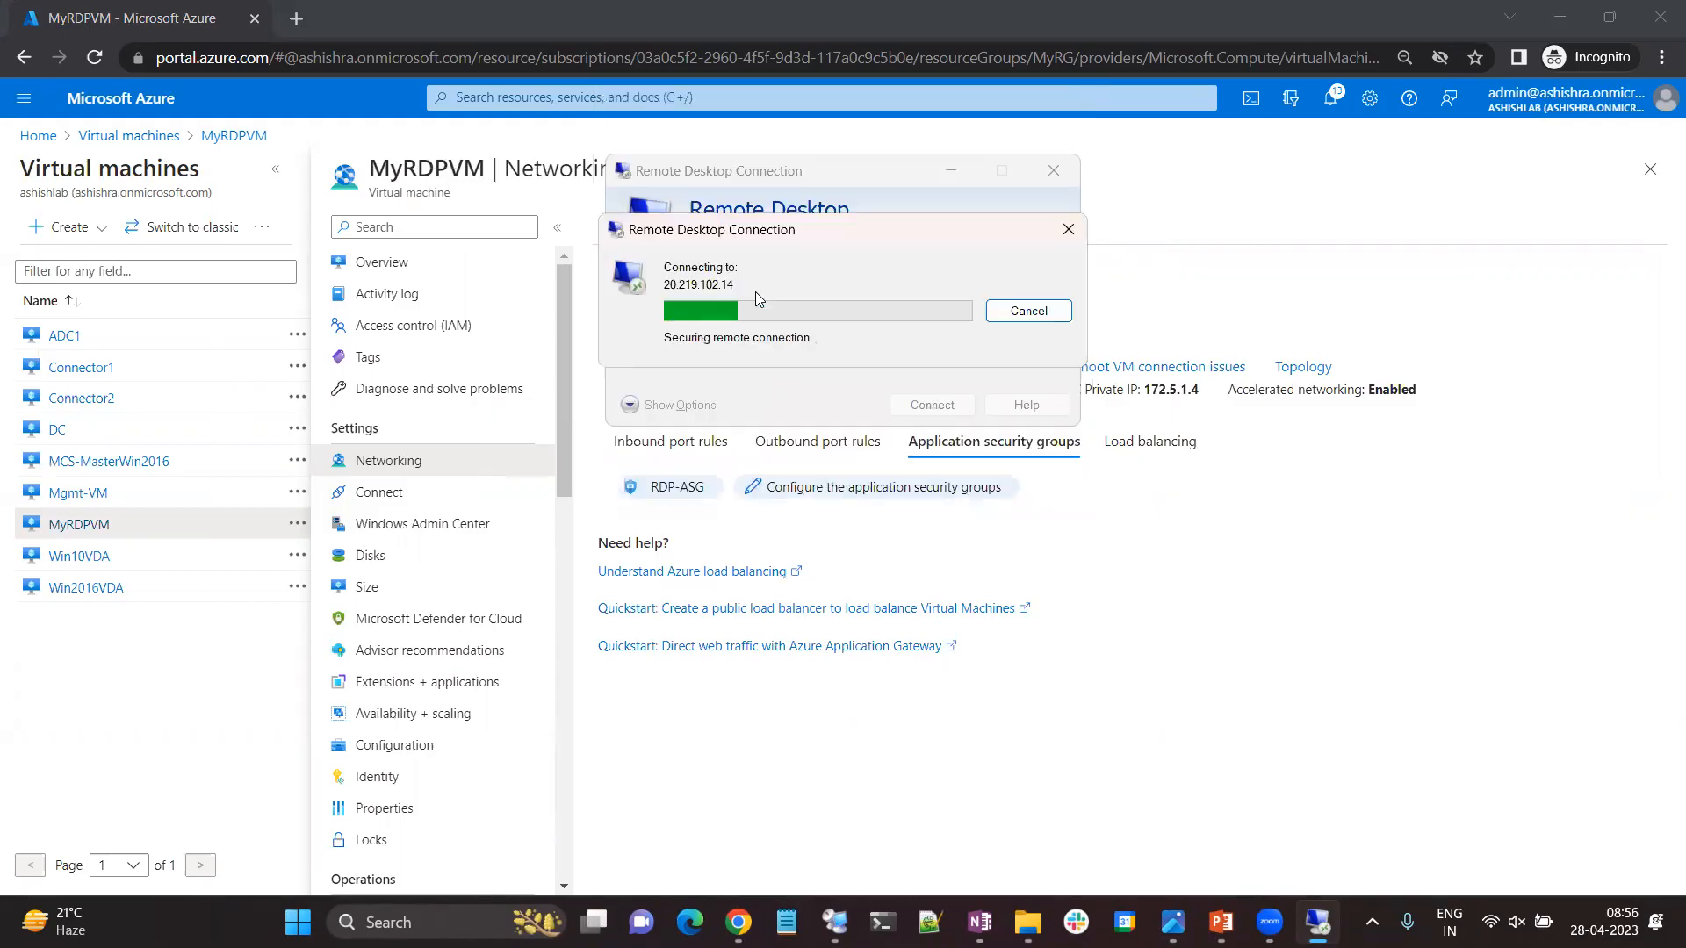
{"action": "left_click", "coordinate": [919, 480]}
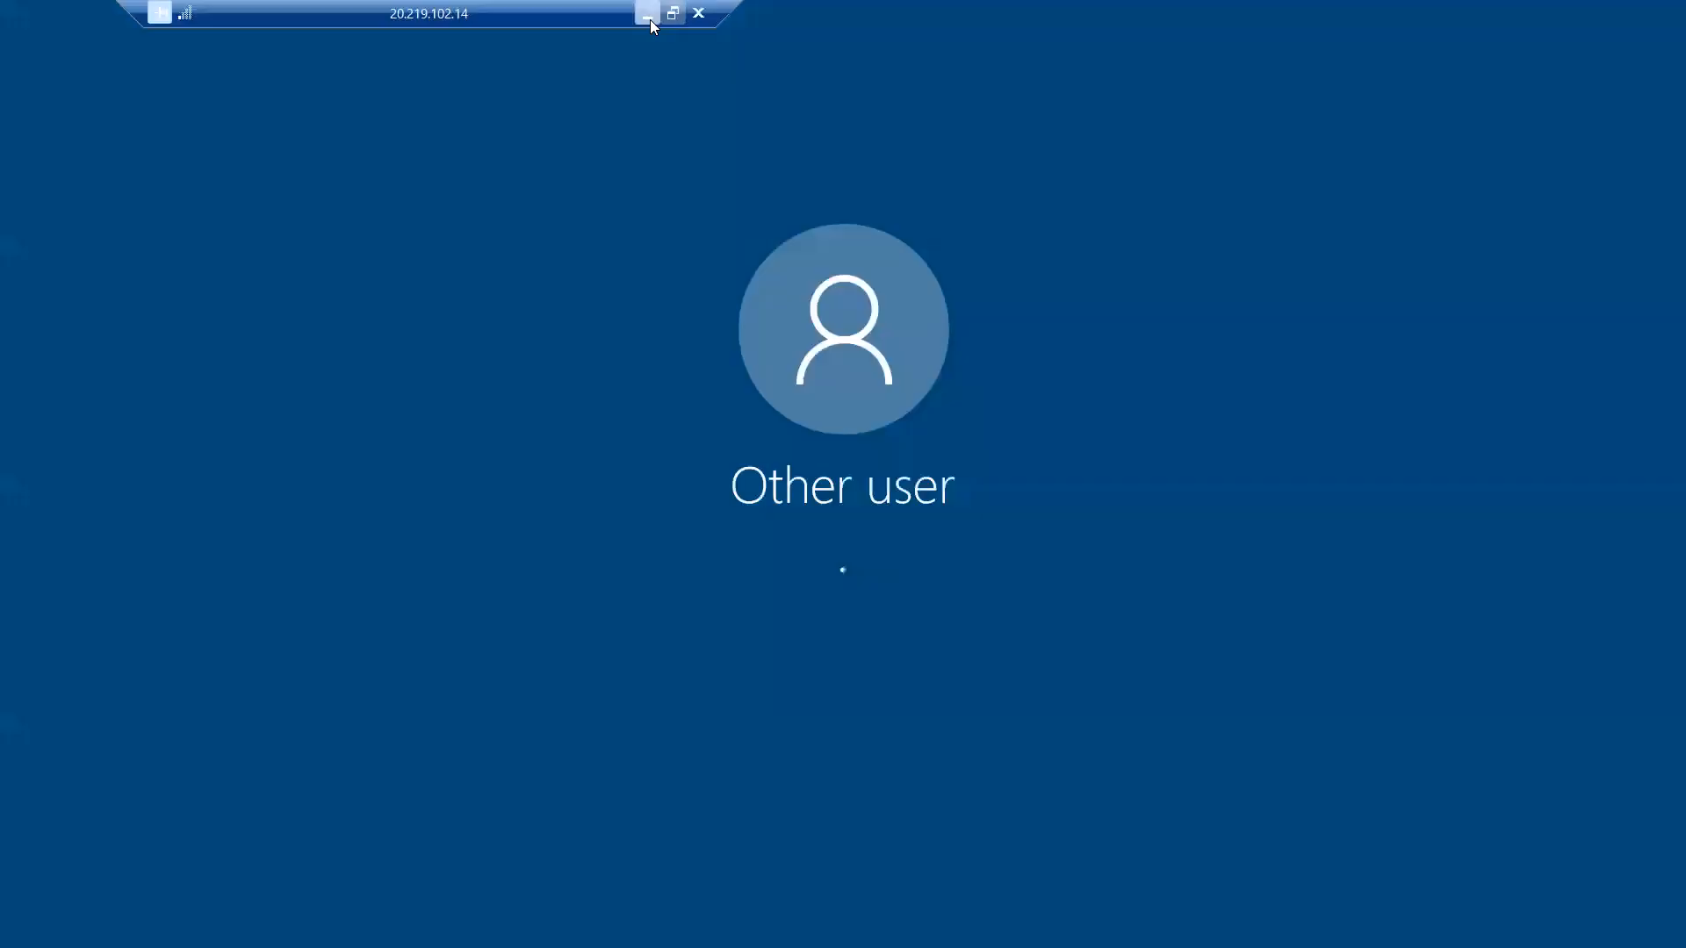
{"action": "left_click", "coordinate": [647, 16]}
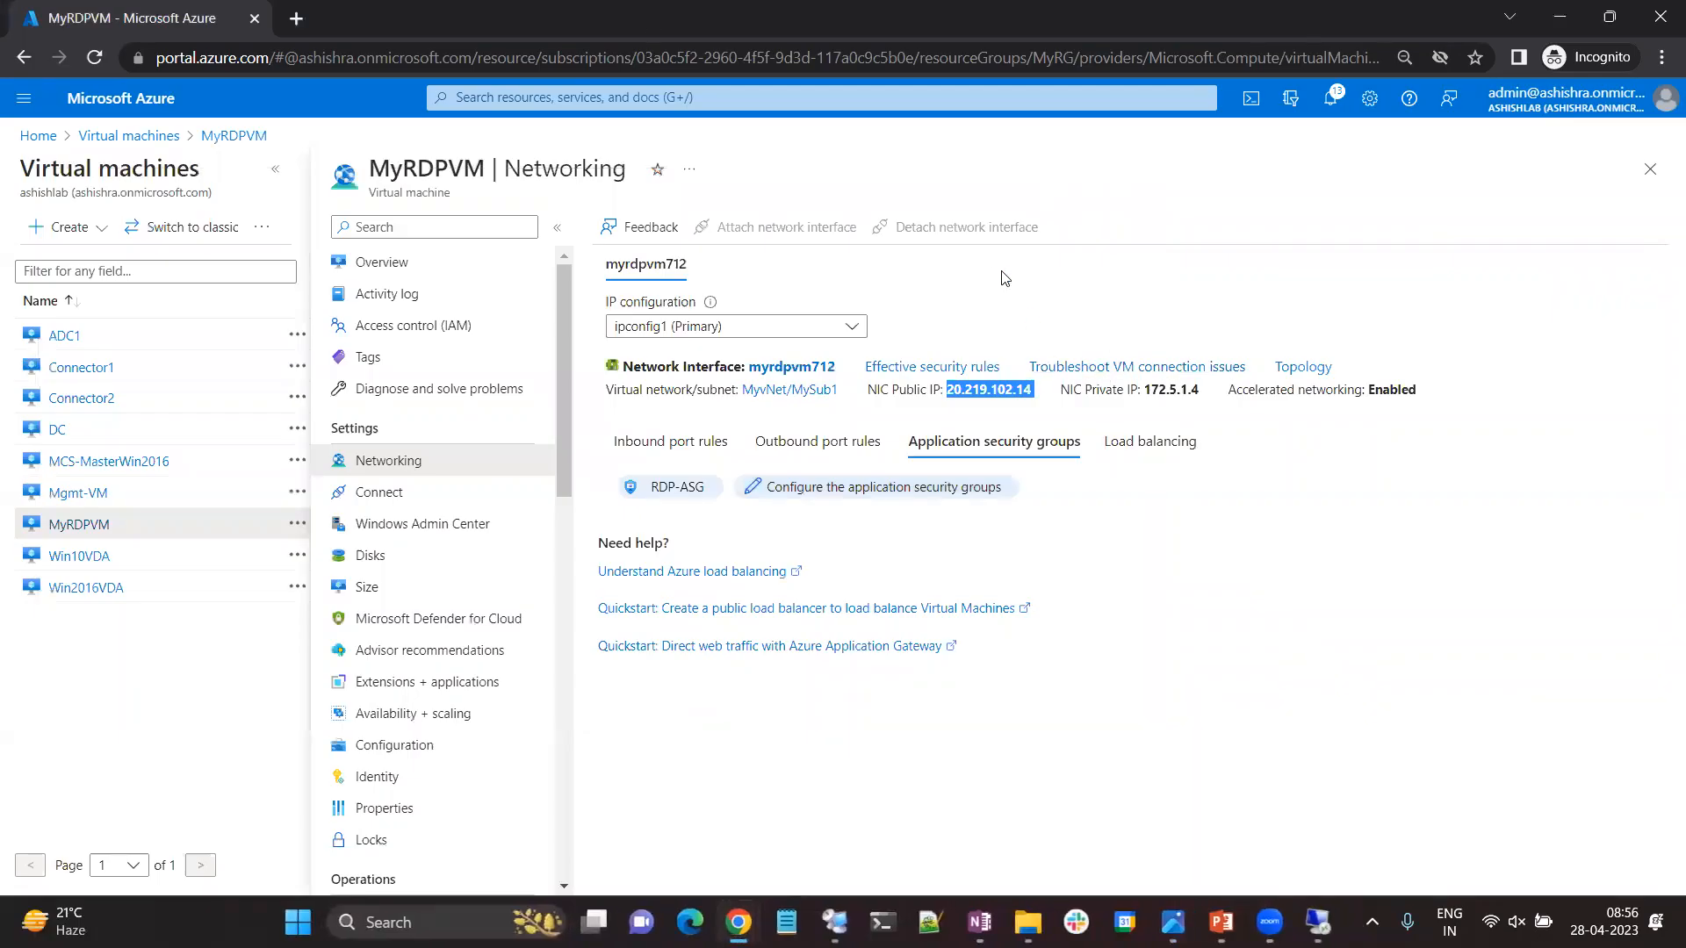
Start creating a new Azure virtual machine in the MyRG resource group and name it MyIISVM.
{"action": "left_click", "coordinate": [40, 136]}
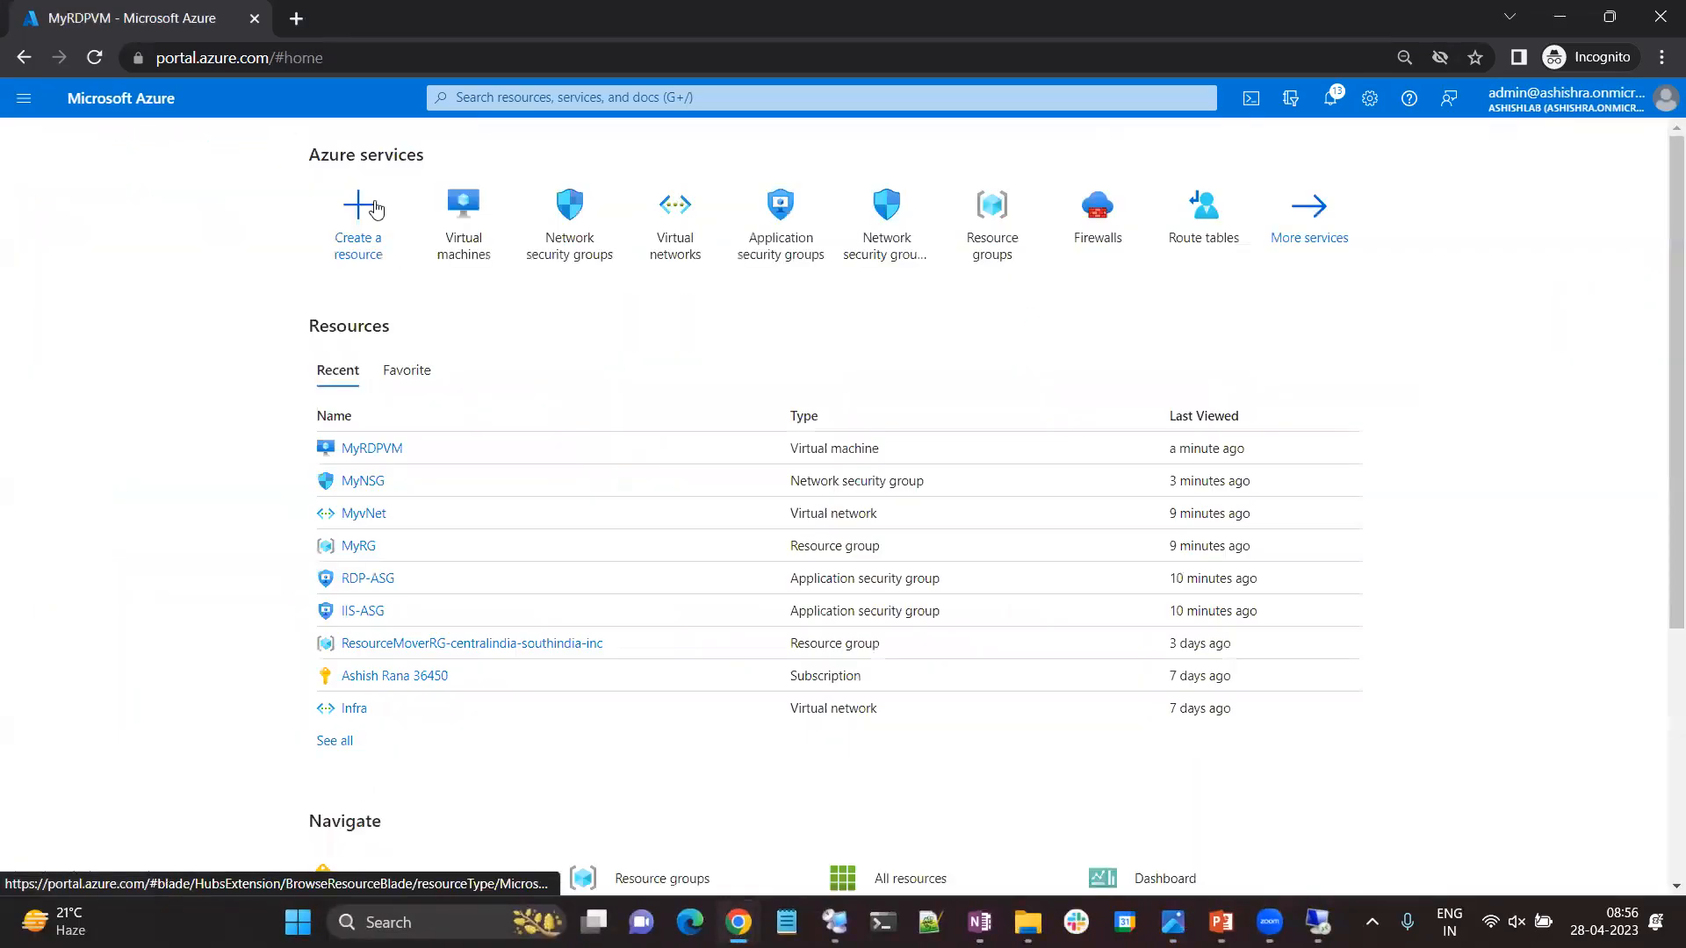
{"action": "left_click", "coordinate": [470, 242]}
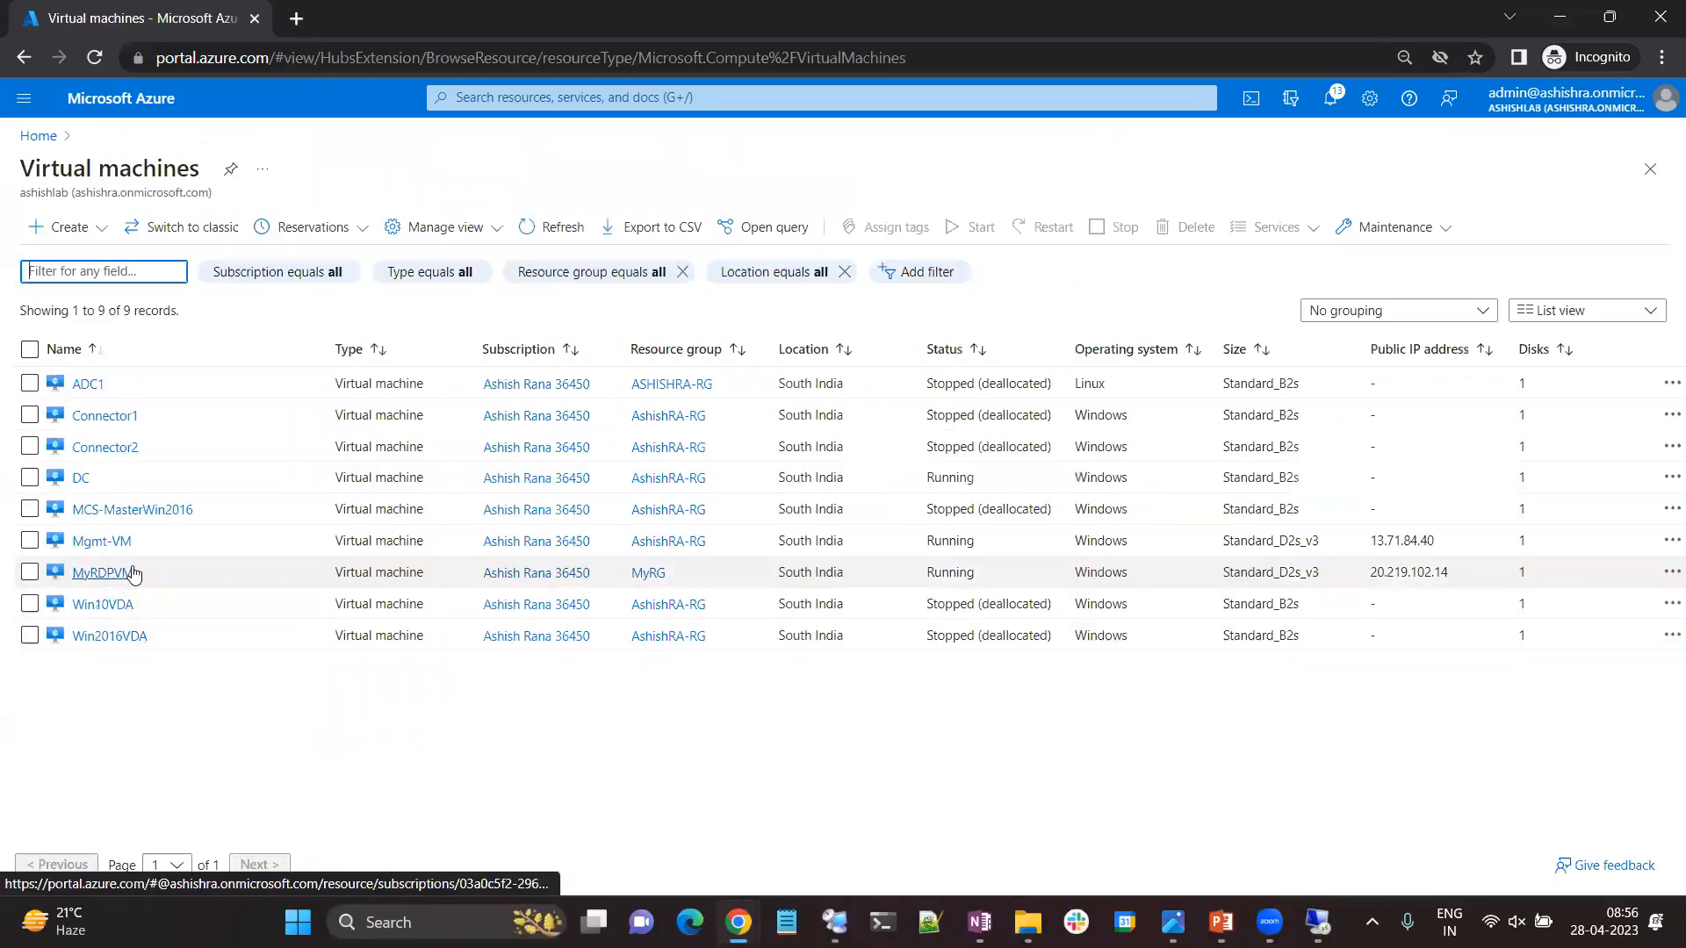
{"action": "left_click", "coordinate": [70, 226]}
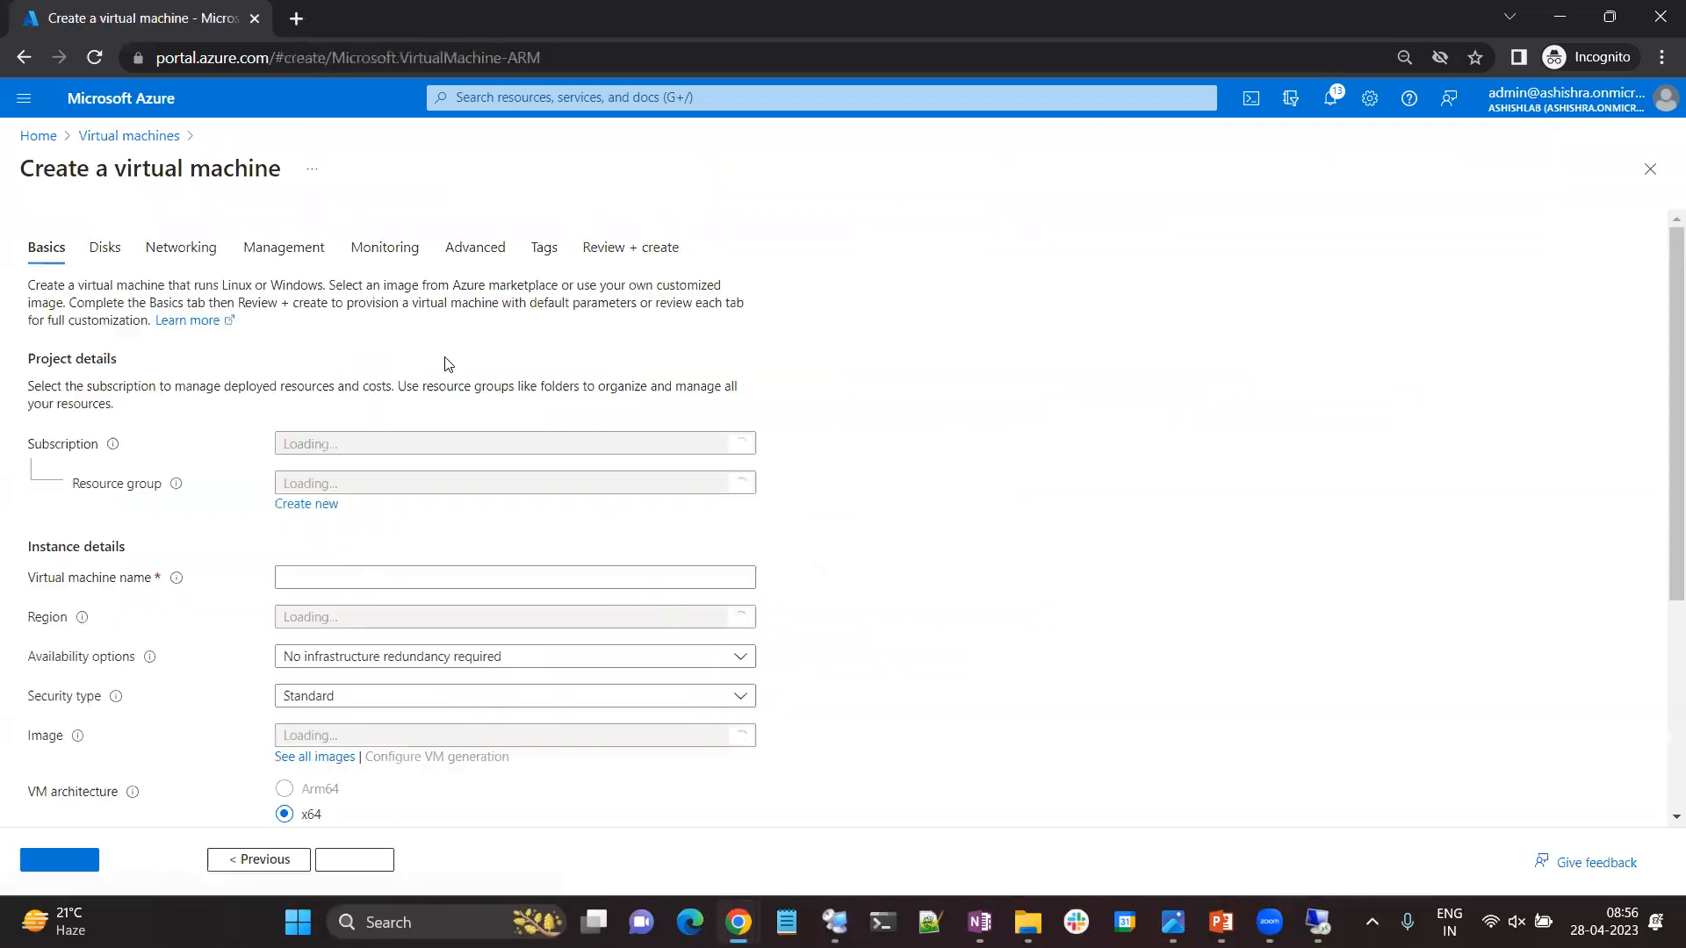
{"action": "left_click", "coordinate": [359, 485]}
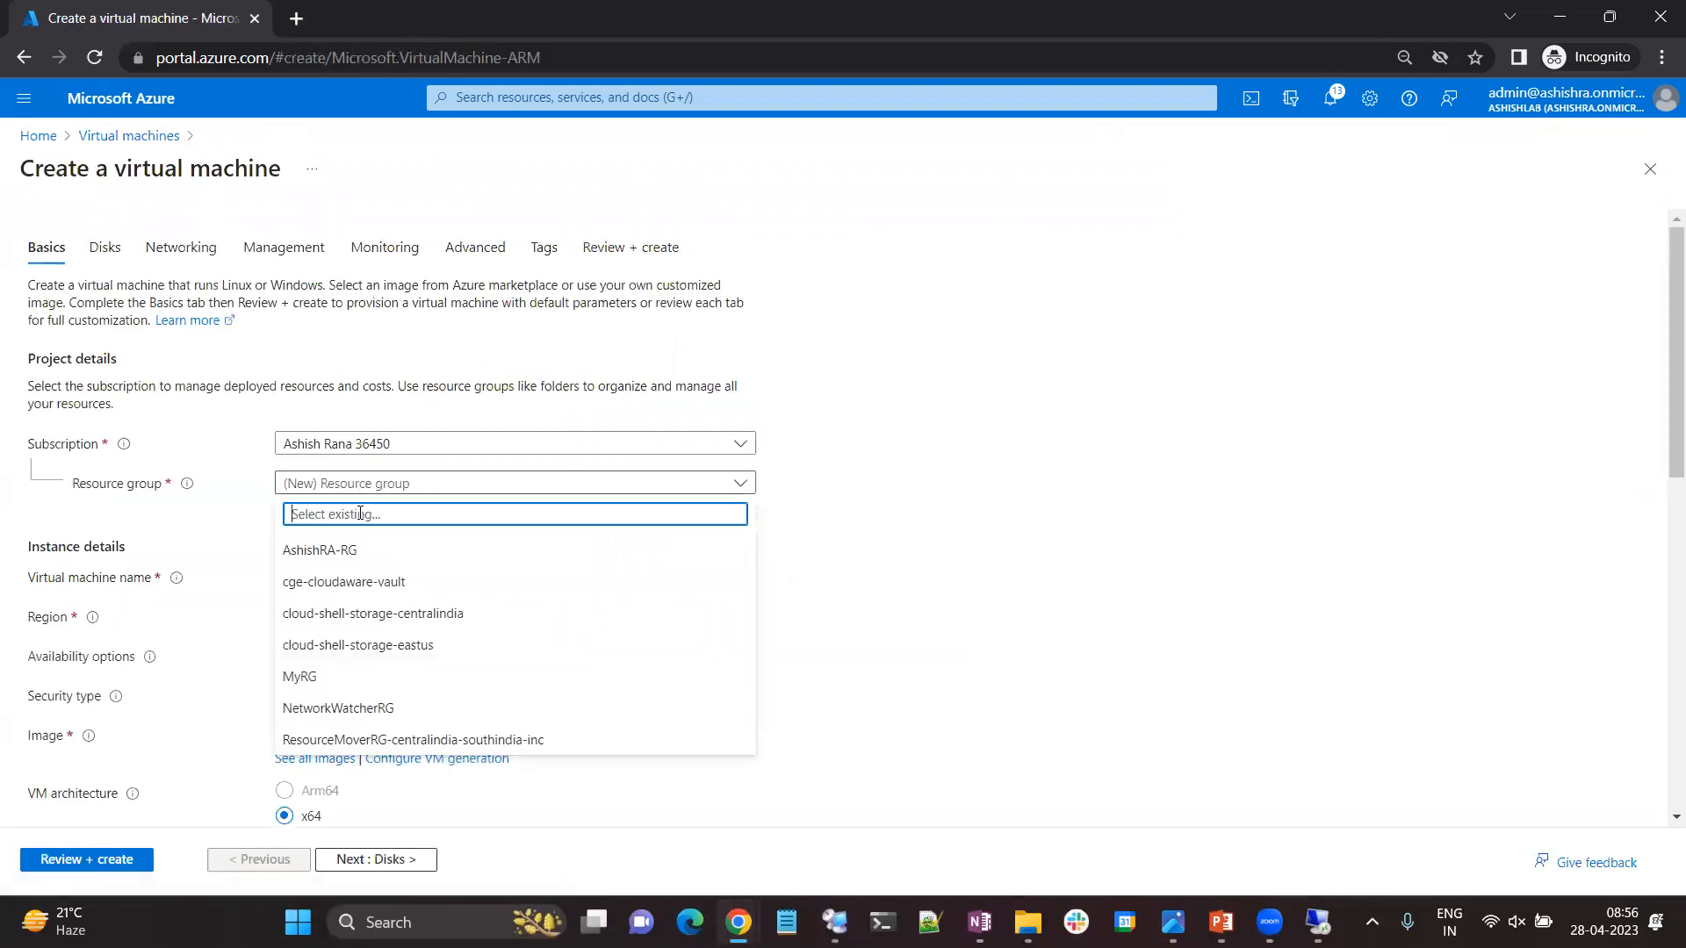
{"action": "left_click", "coordinate": [347, 677]}
{"action": "left_click", "coordinate": [333, 576]}
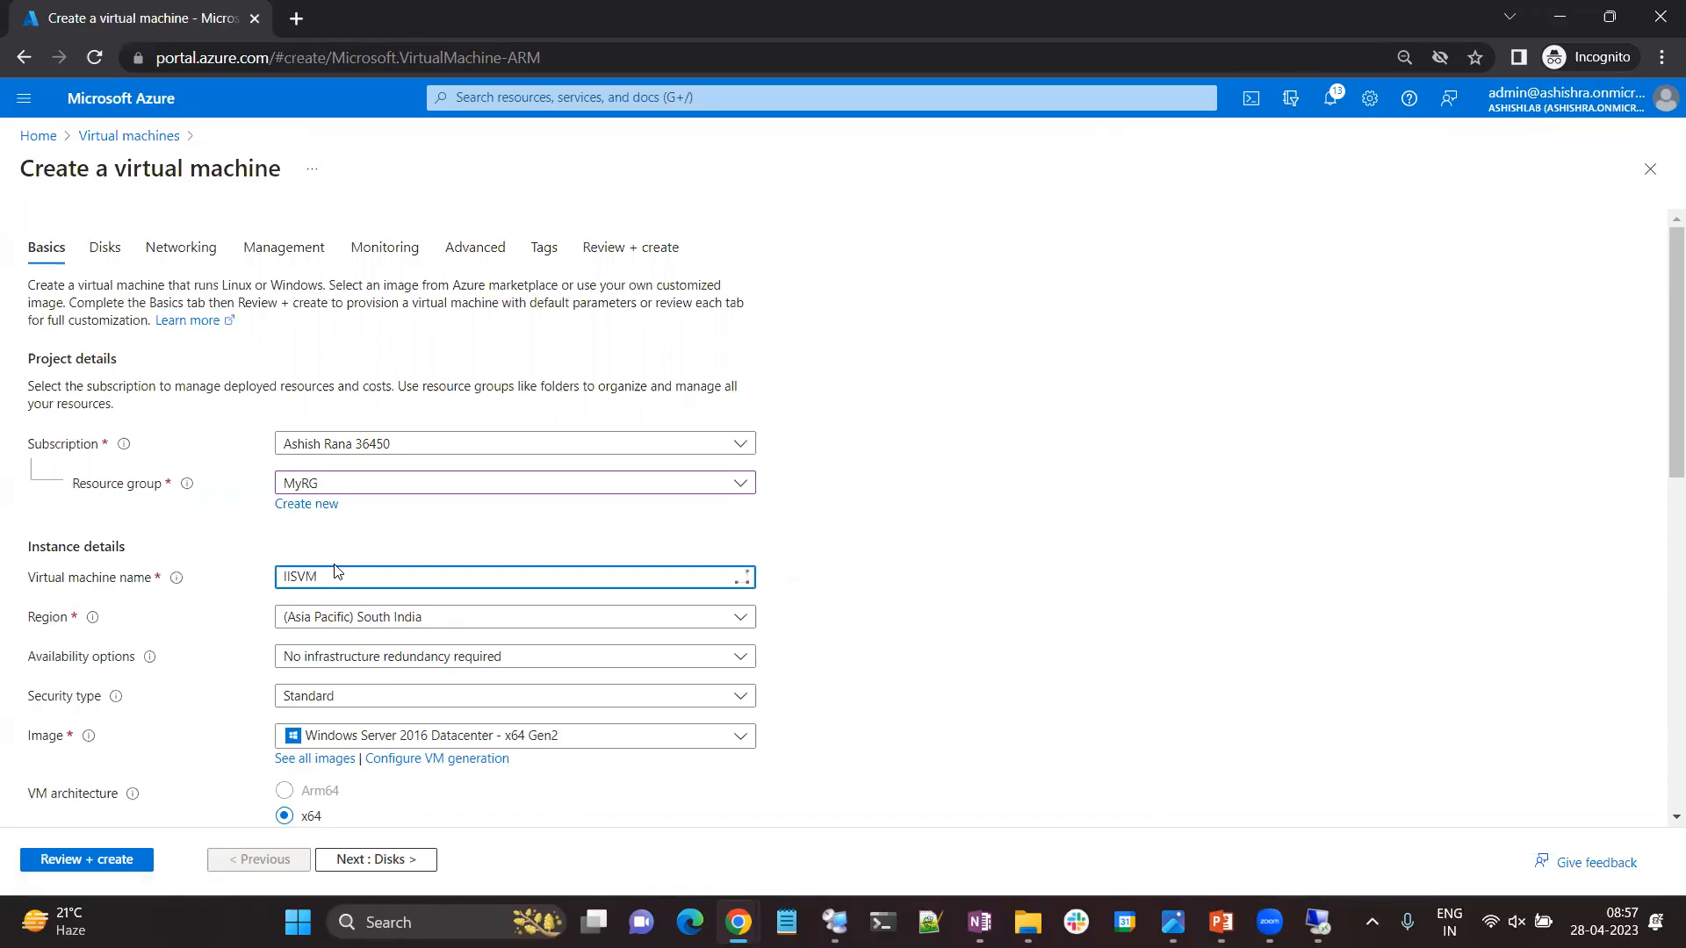
{"action": "type", "text": "My"}
Fill in the new VM's administrator account with the username, the password and the password confirmation.
{"action": "scroll", "coordinate": [397, 698], "scroll_direction": "down", "scroll_amount": 1}
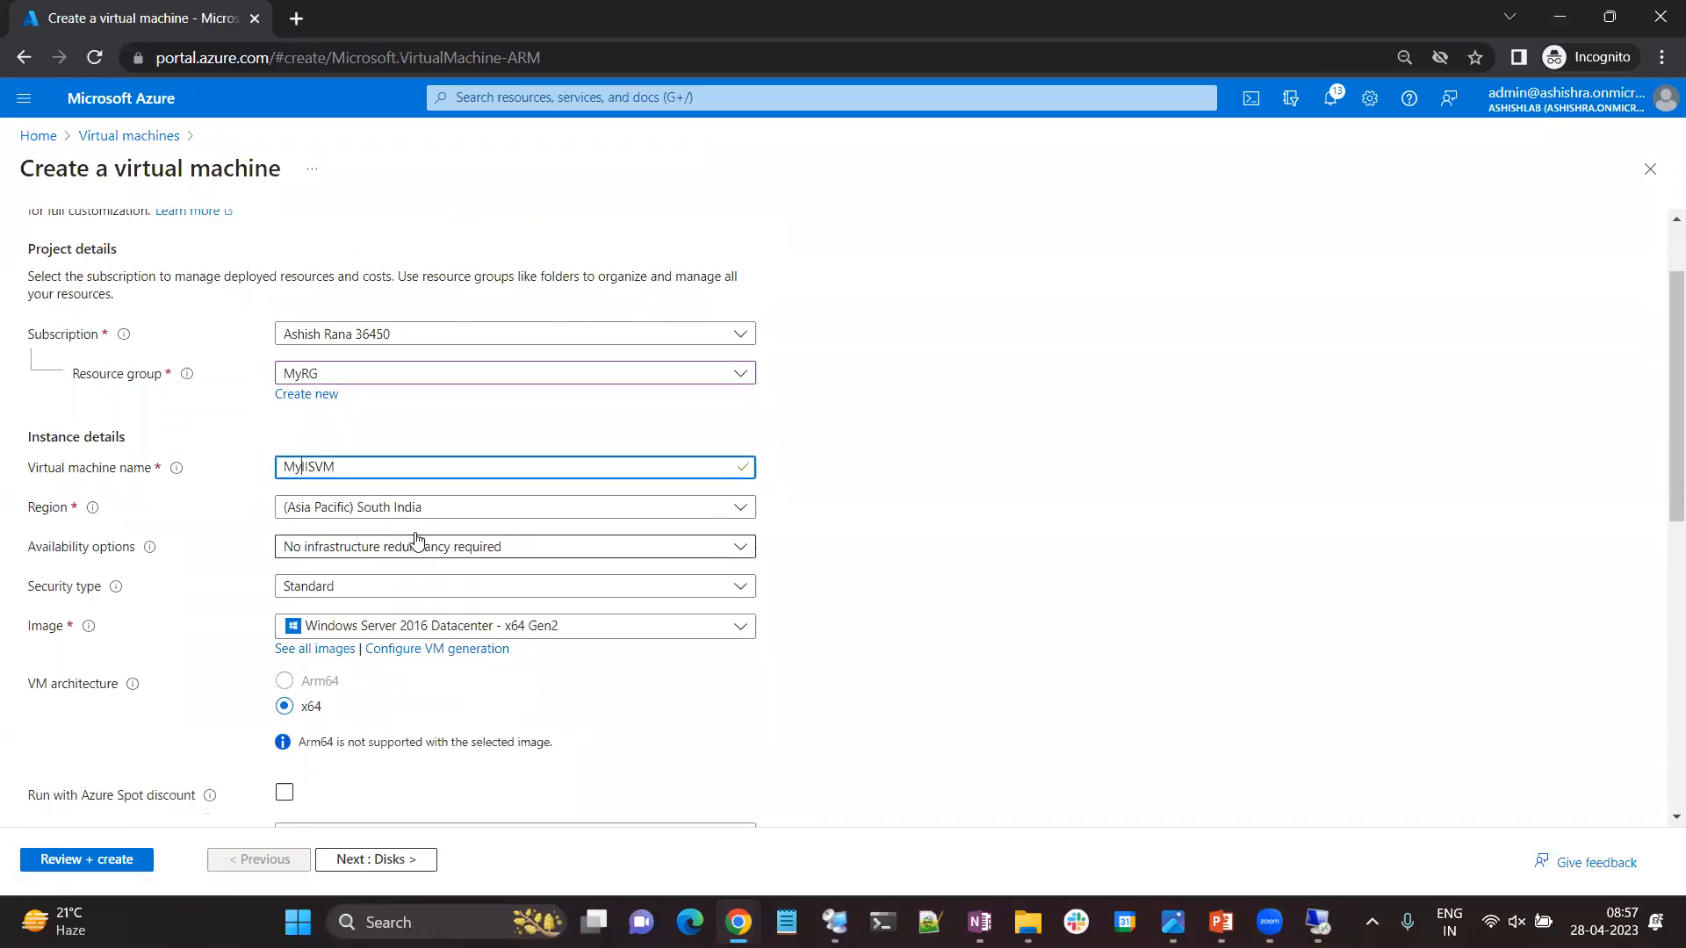
{"action": "scroll", "coordinate": [418, 700], "scroll_direction": "down", "scroll_amount": 2}
{"action": "scroll", "coordinate": [256, 650], "scroll_direction": "down", "scroll_amount": 1}
{"action": "left_click", "coordinate": [413, 597]}
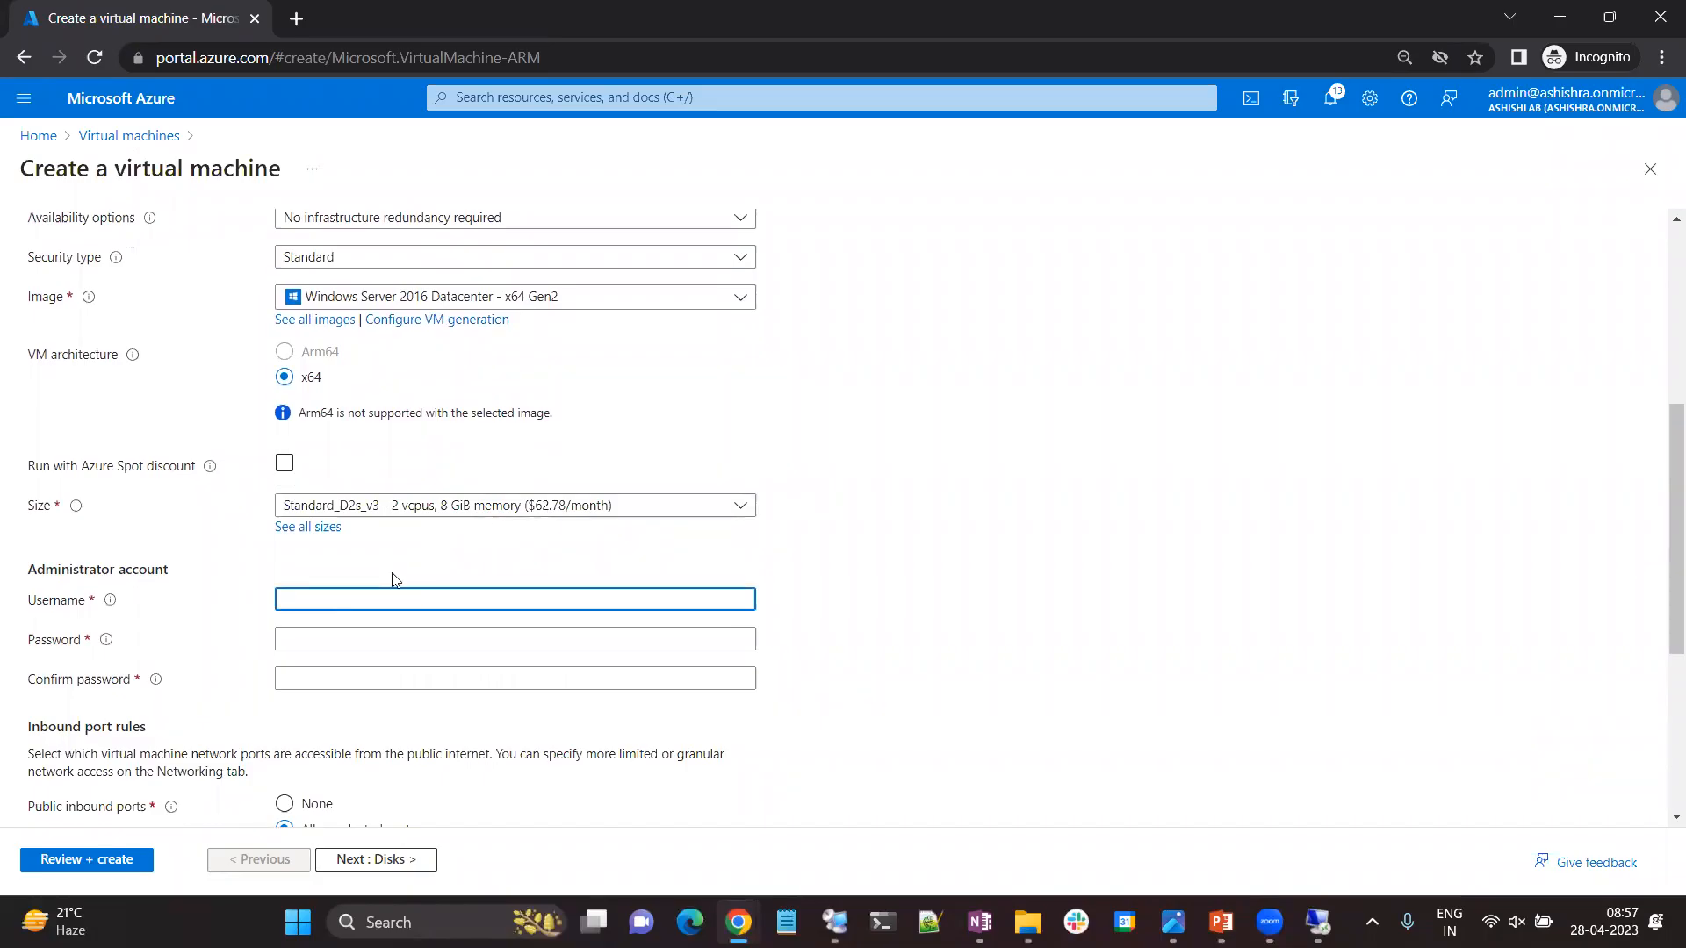
{"action": "type", "text": "ashishra"}
{"action": "key", "text": "Tab"}
{"action": "type", "text": "••••••"}
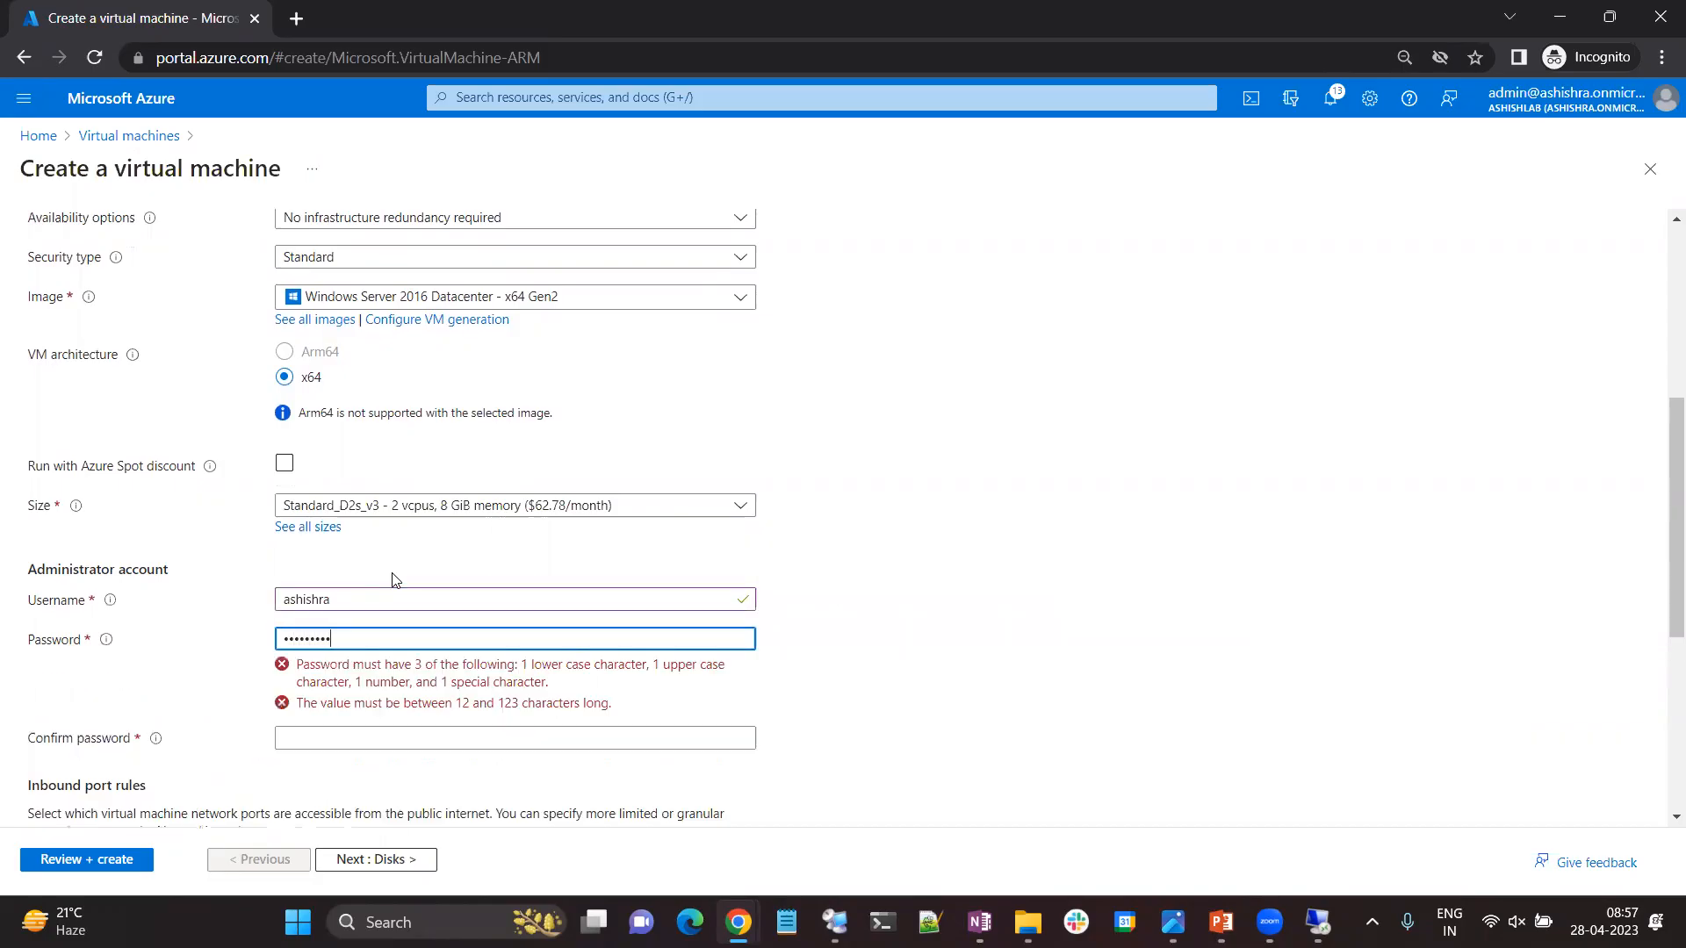
{"action": "type", "text": "••••••"}
{"action": "key", "text": "Tab"}
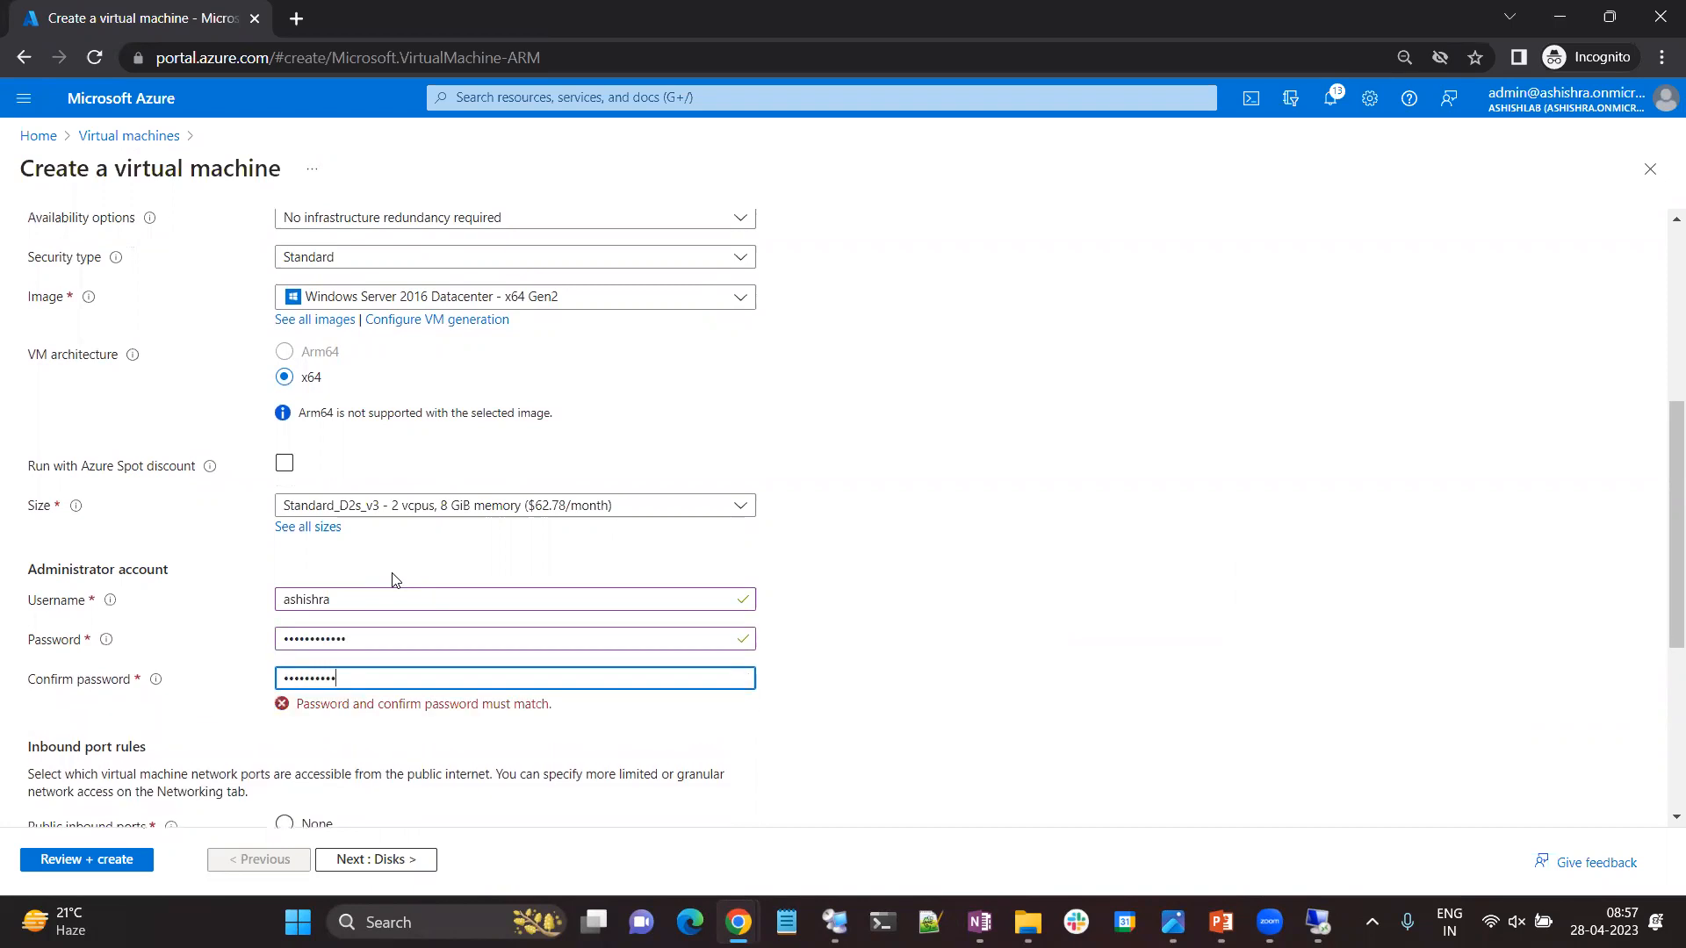
Set the new VM's public inbound ports to None and proceed to the disk settings.
{"action": "scroll", "coordinate": [394, 580], "scroll_direction": "down", "scroll_amount": 1}
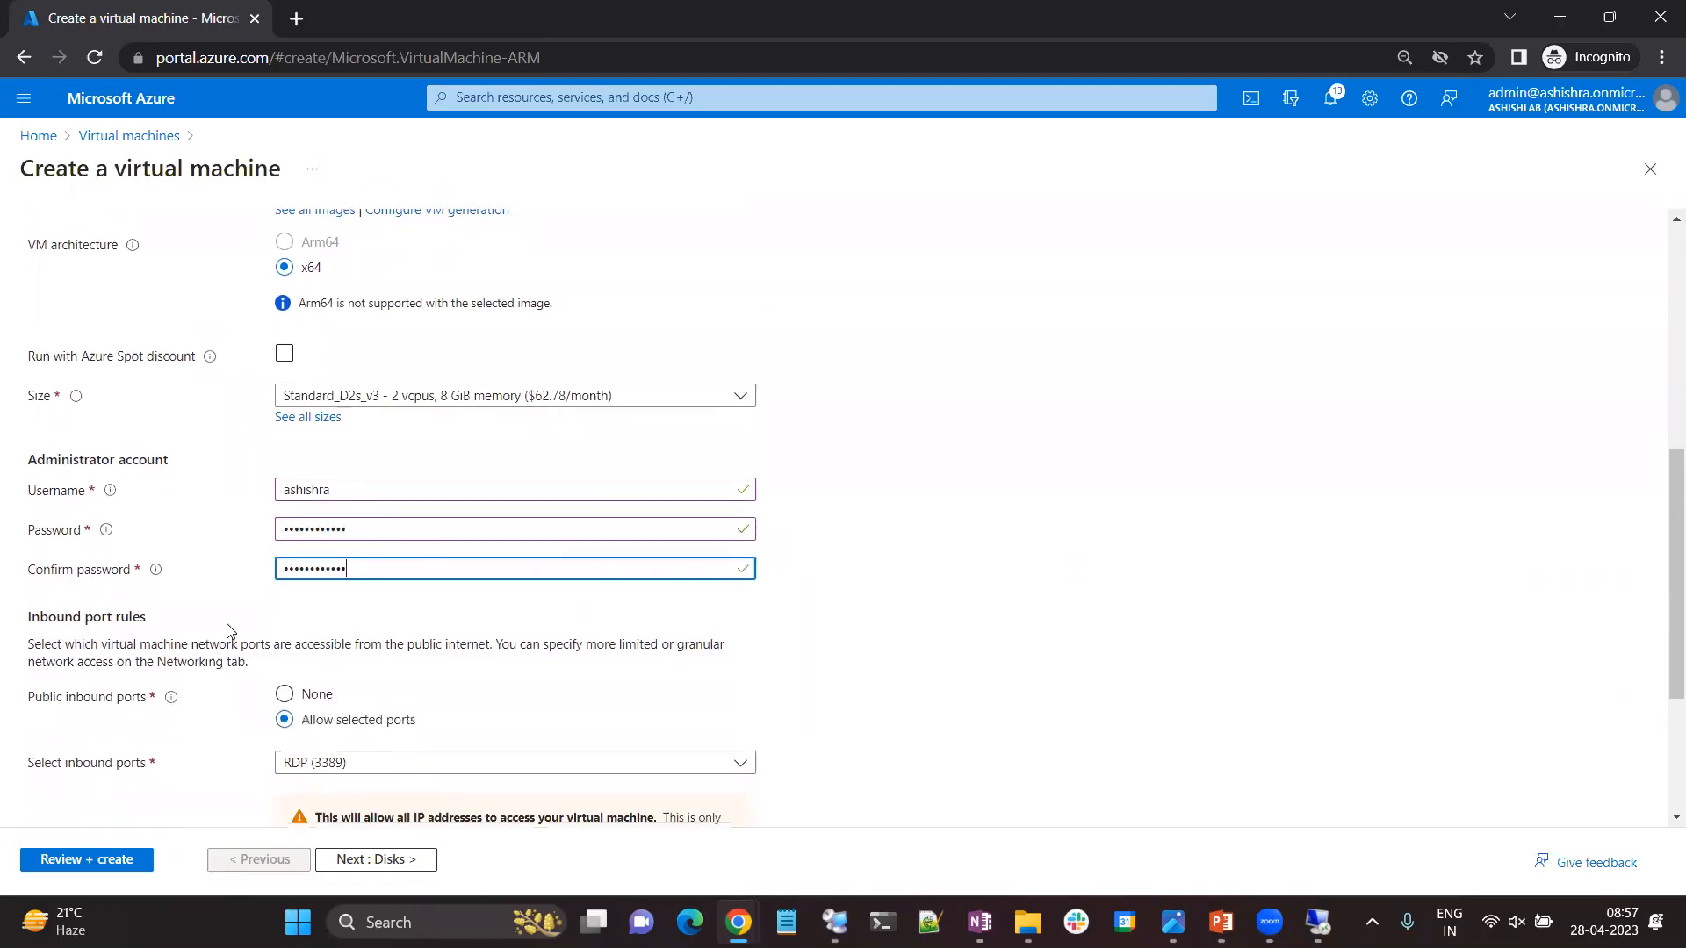
{"action": "left_click", "coordinate": [286, 694]}
{"action": "scroll", "coordinate": [647, 627], "scroll_direction": "down", "scroll_amount": 3}
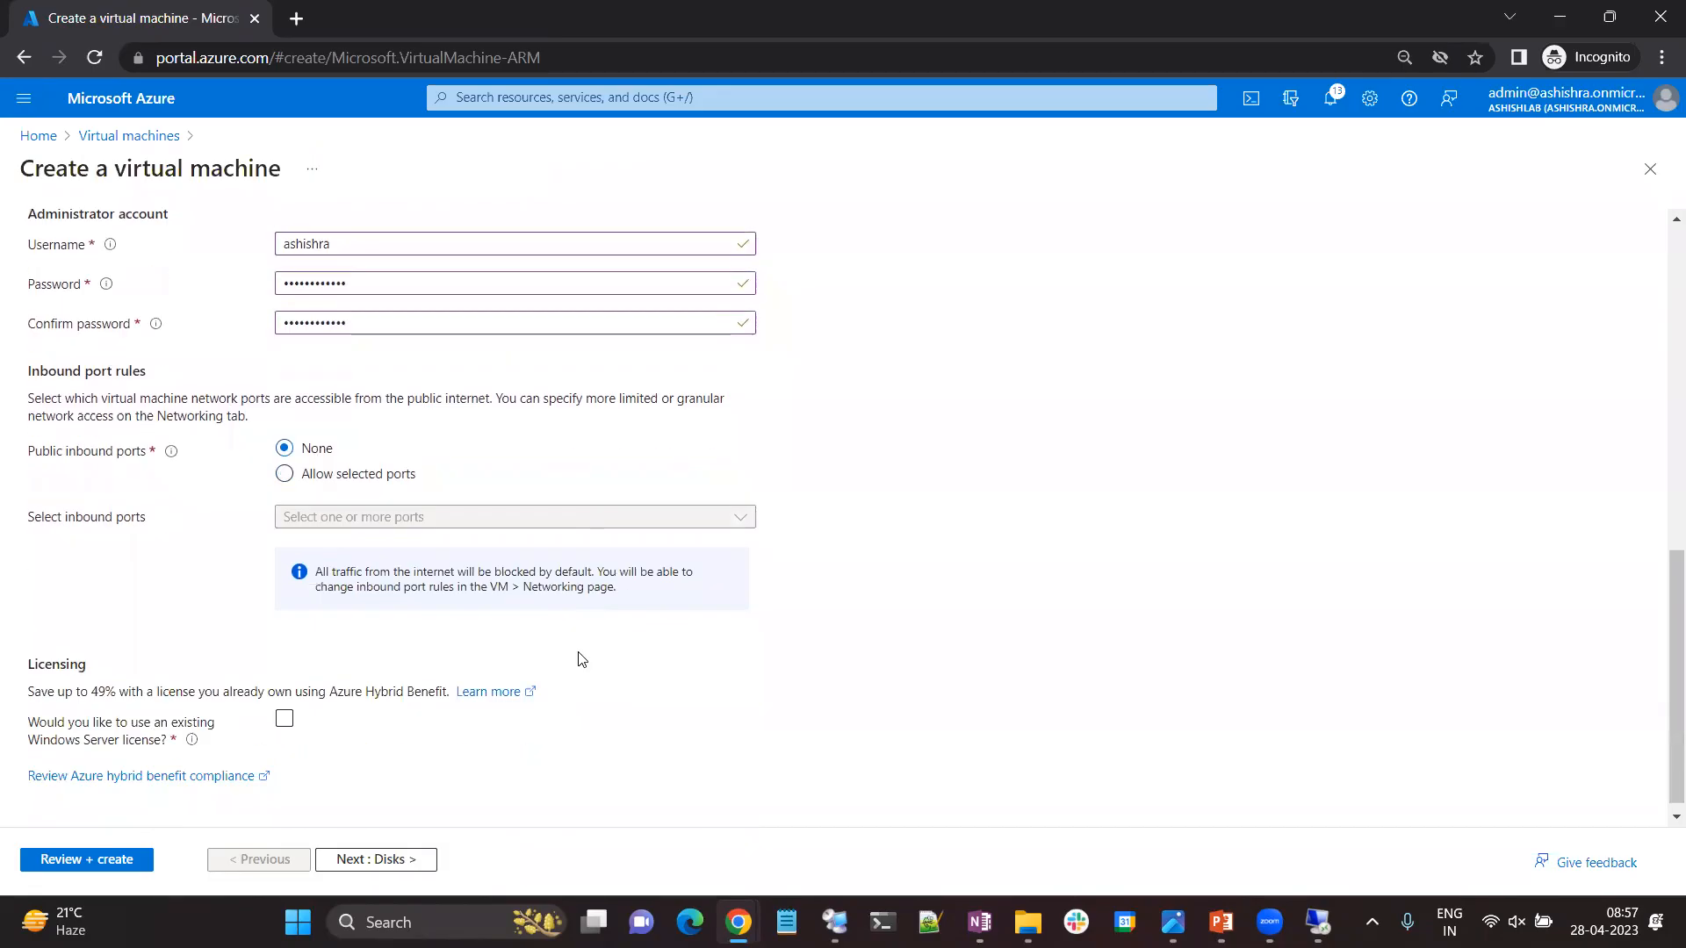
{"action": "left_click", "coordinate": [382, 856]}
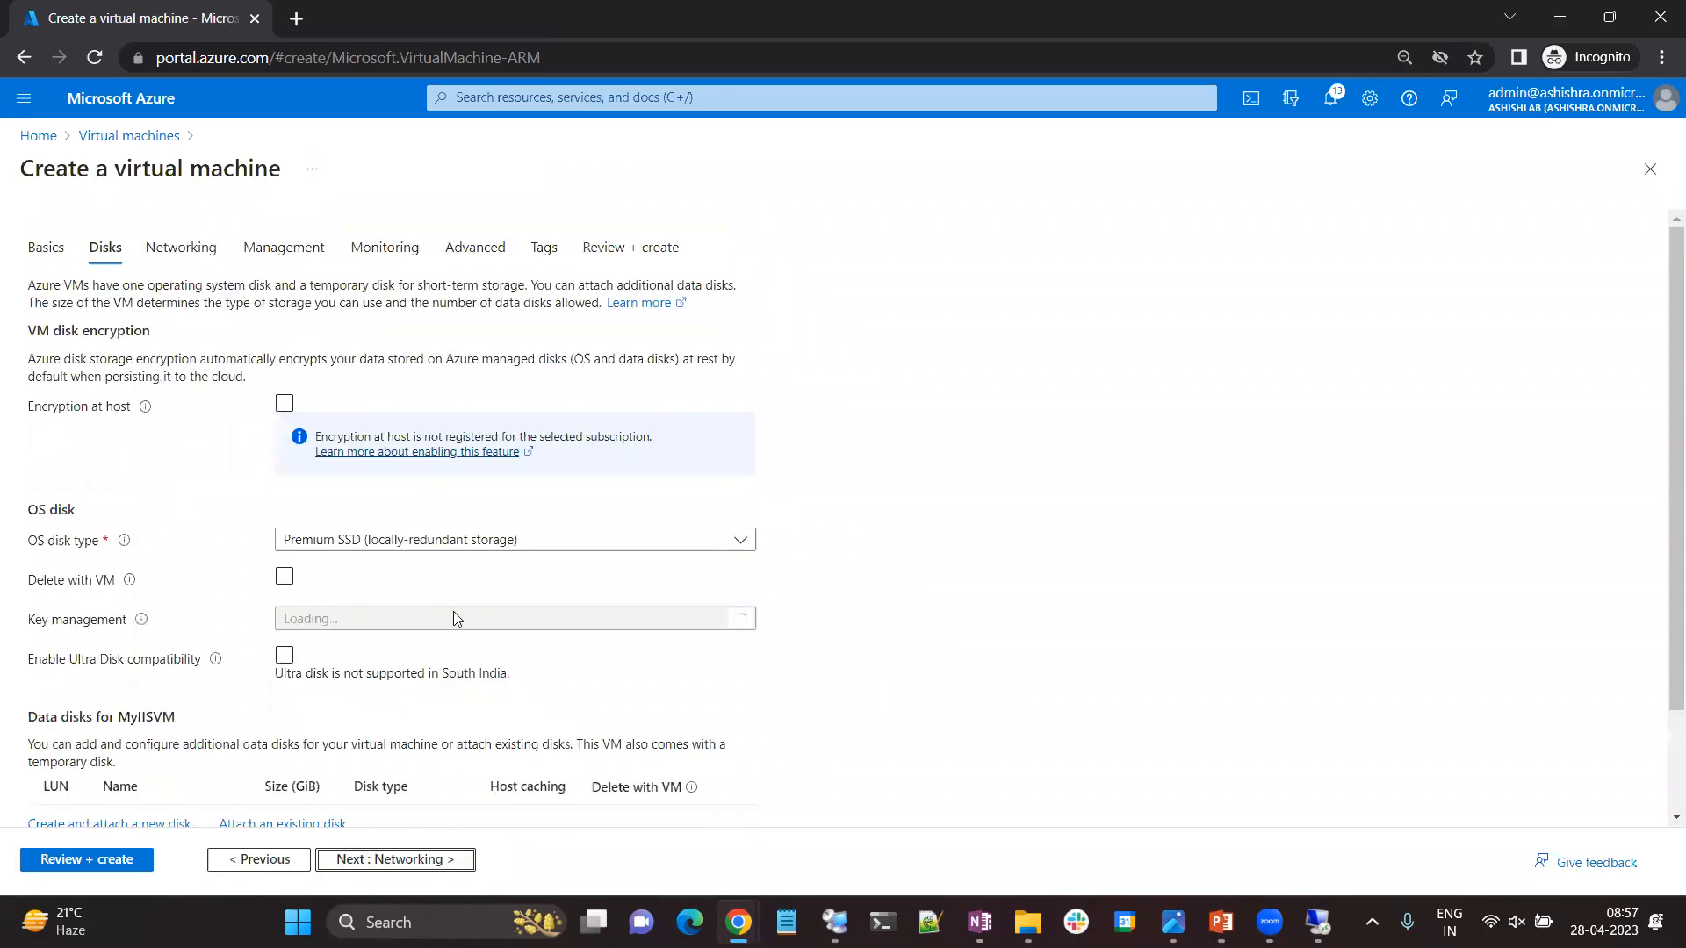
In MyIISVM's networking settings, enable deleting the public IP and NIC with the VM, and create the virtual machine.
{"action": "left_click", "coordinate": [185, 249]}
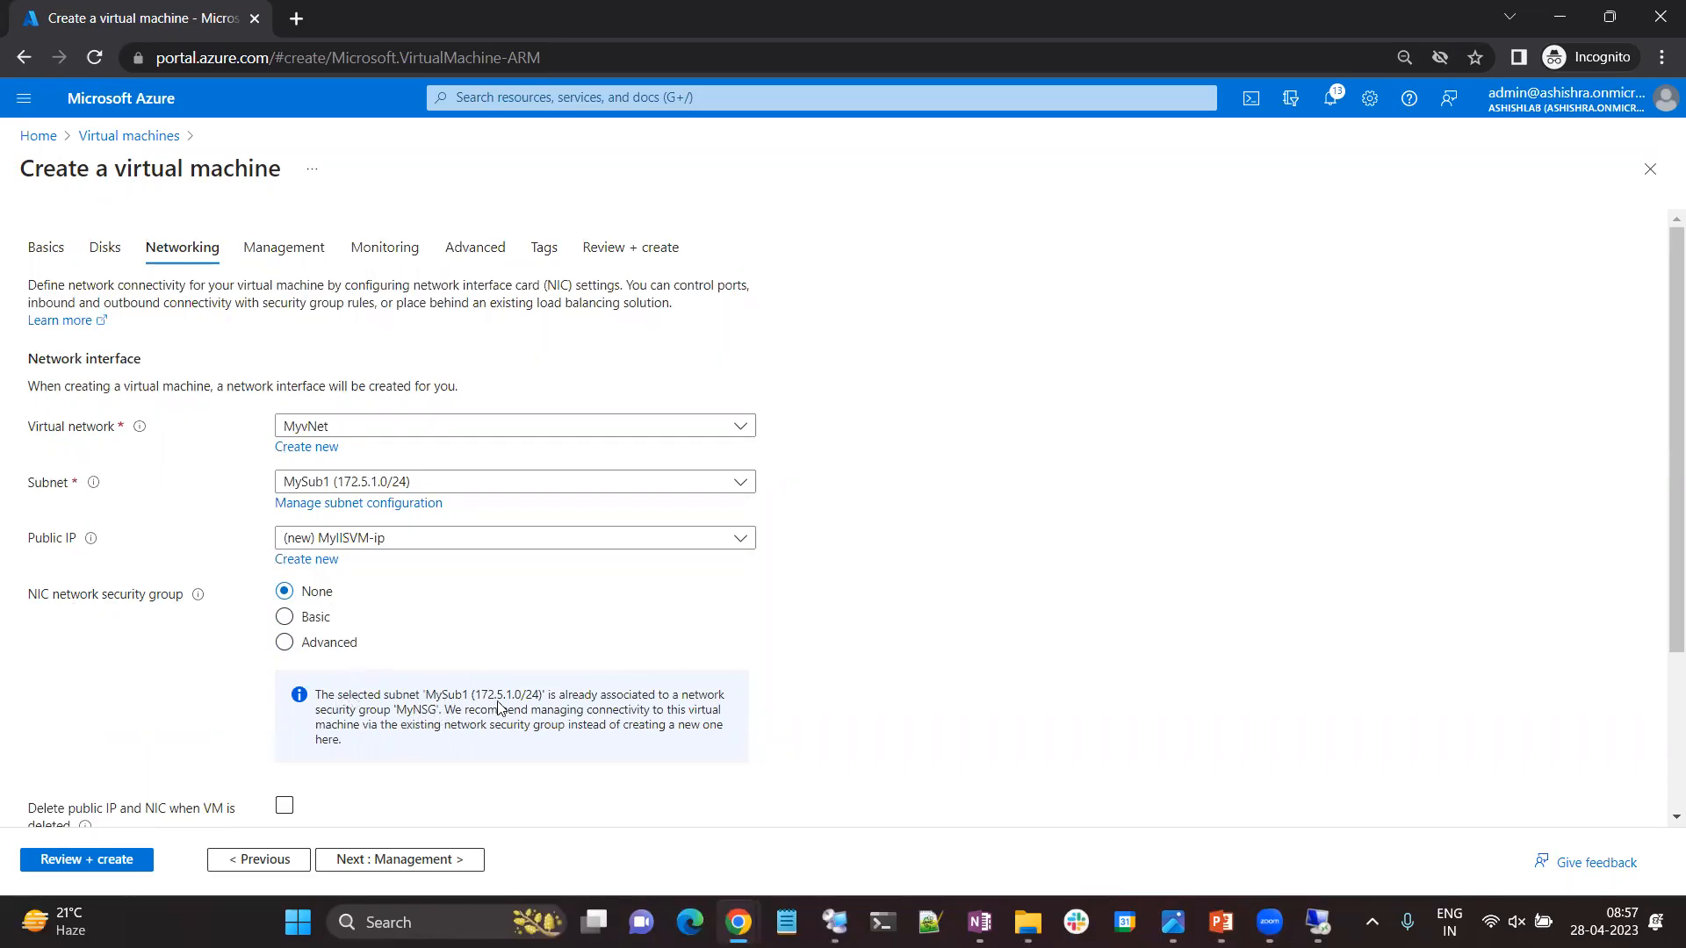
{"action": "left_click_drag", "start_coordinate": [332, 700], "coordinate": [473, 724]}
{"action": "left_click", "coordinate": [390, 703]}
{"action": "left_click_drag", "start_coordinate": [328, 697], "coordinate": [624, 707]}
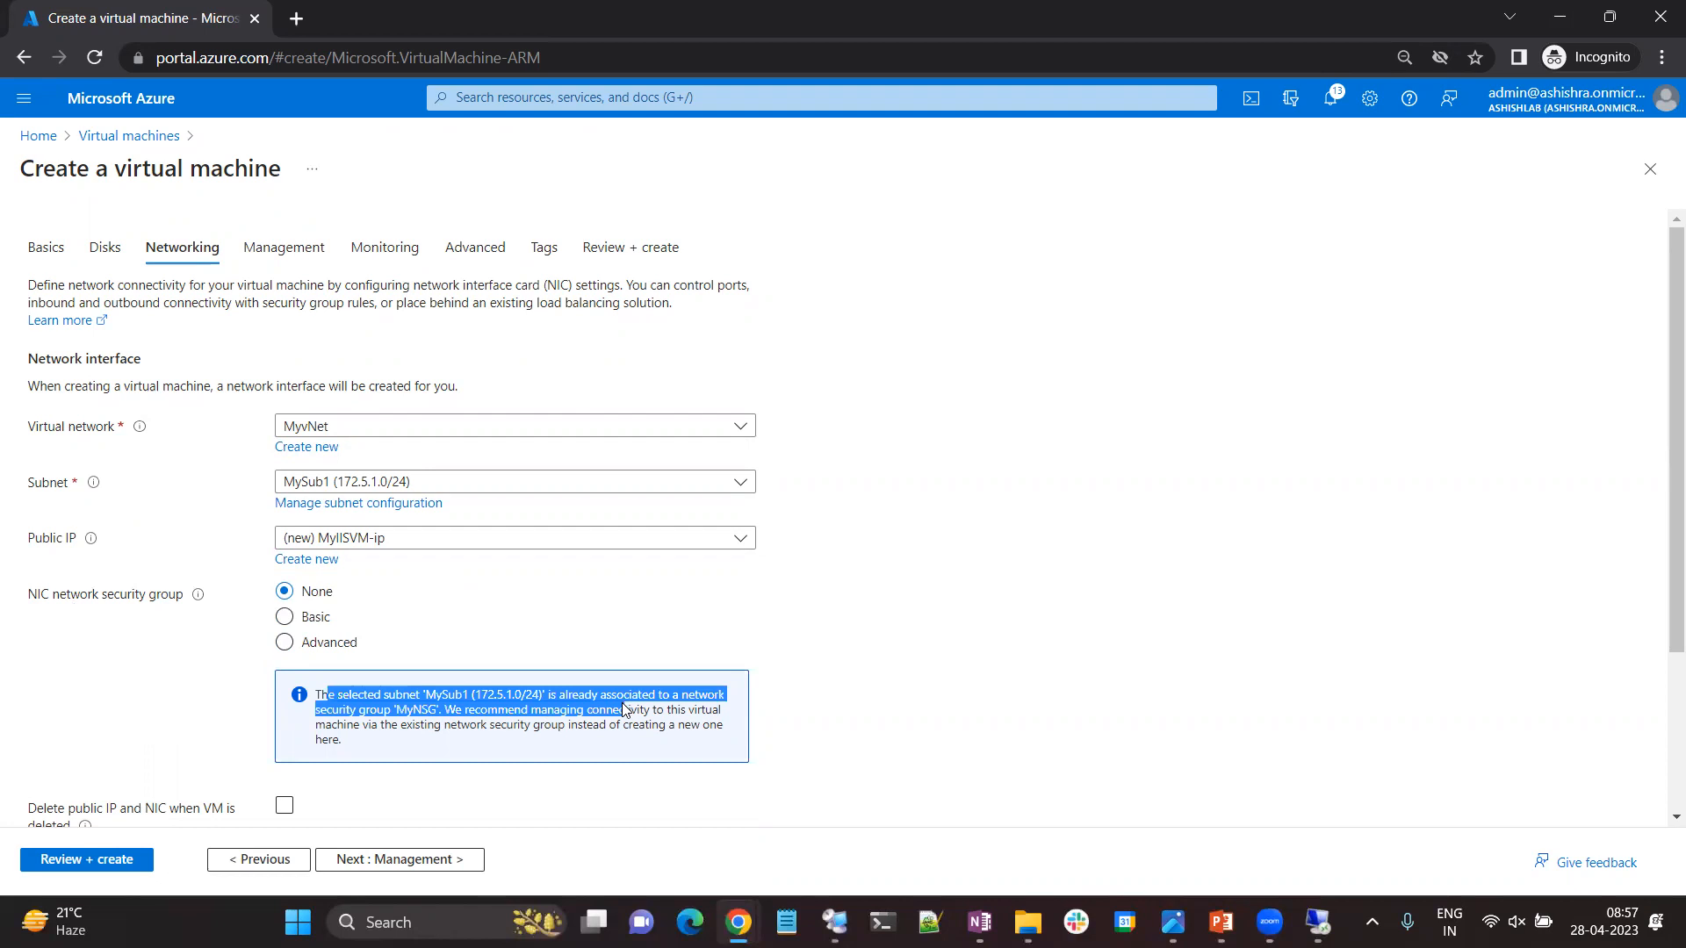
{"action": "left_click", "coordinate": [283, 806]}
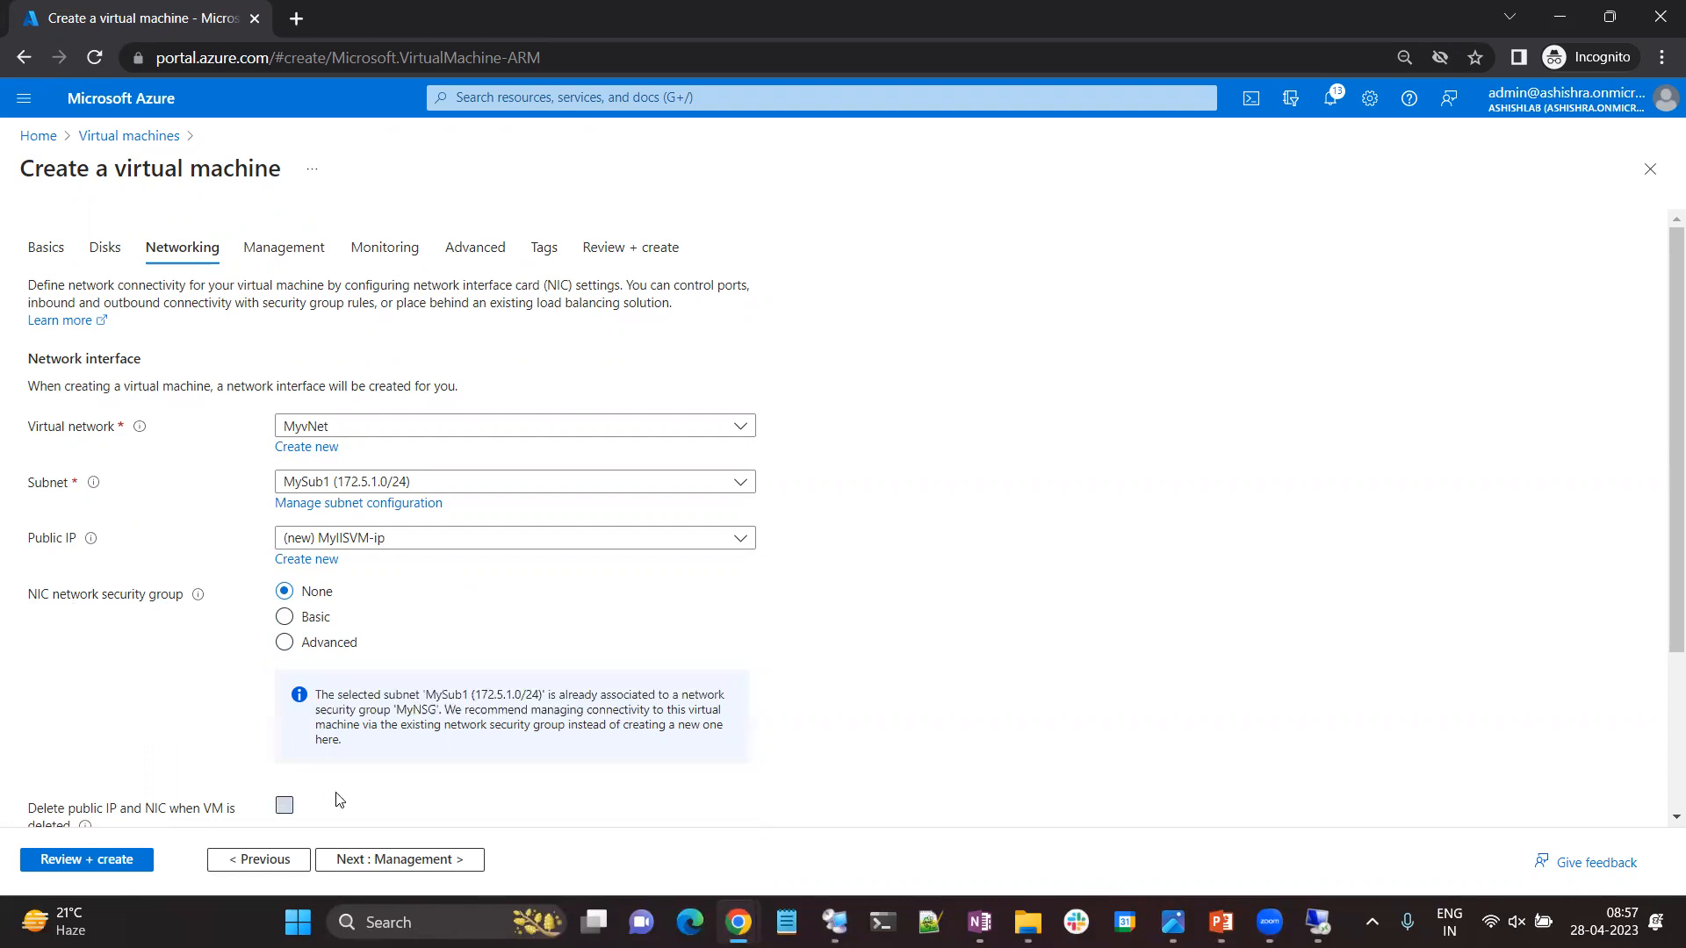
{"action": "scroll", "coordinate": [483, 769], "scroll_direction": "down", "scroll_amount": 3}
{"action": "scroll", "coordinate": [483, 764], "scroll_direction": "up", "scroll_amount": 3}
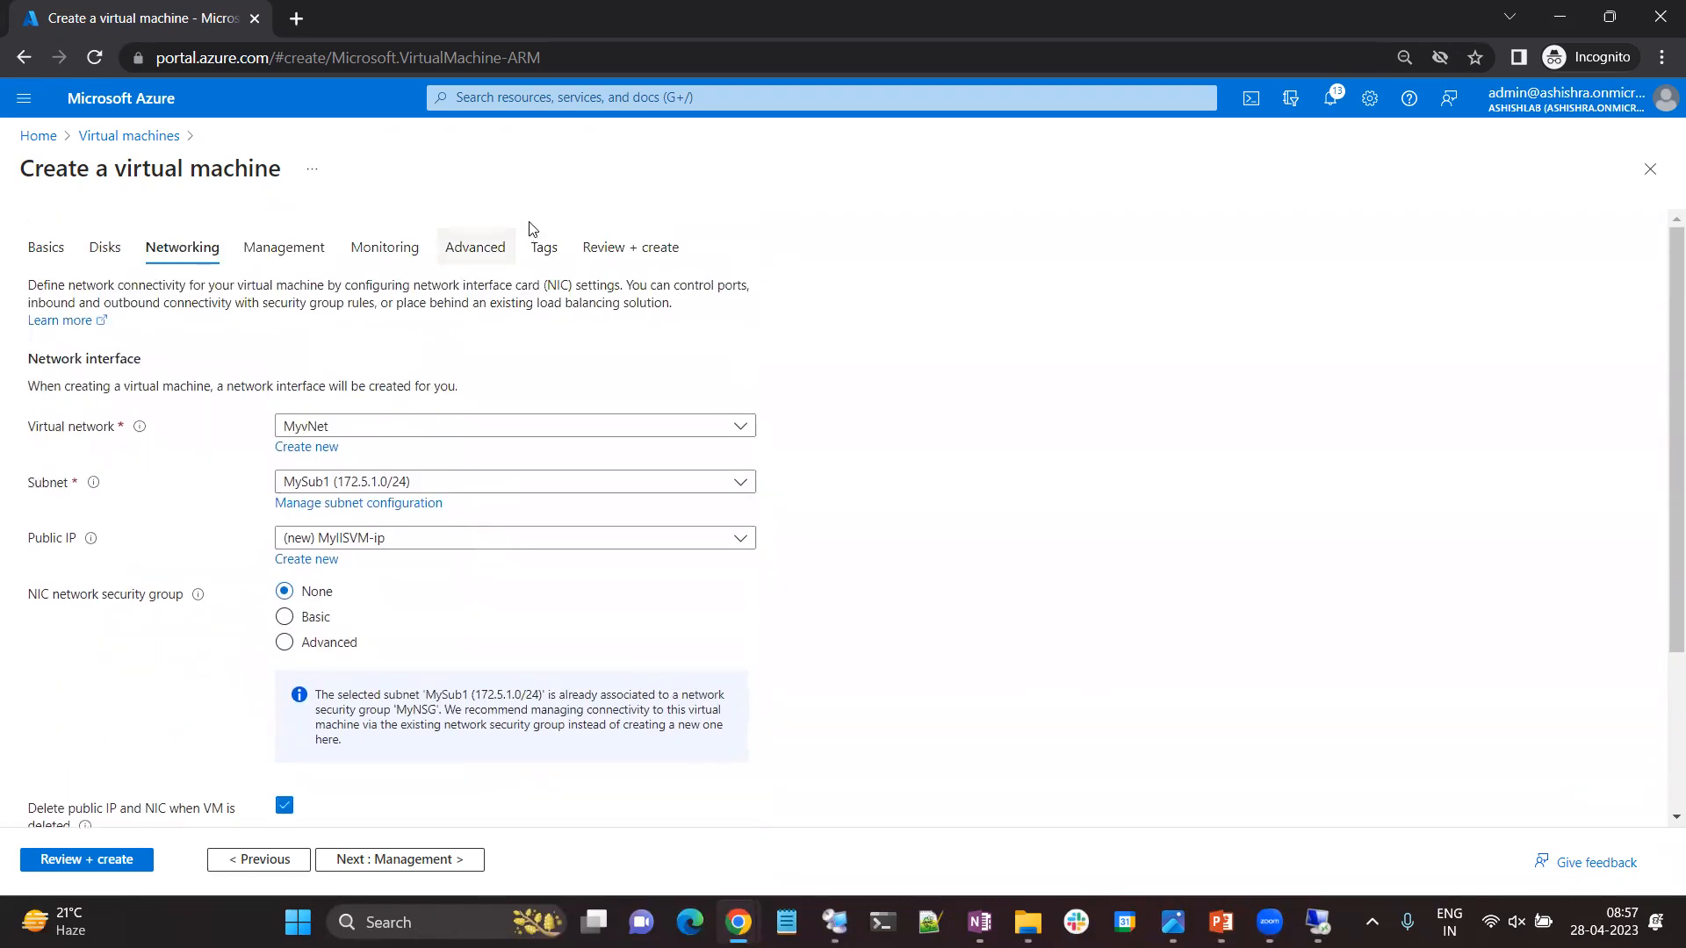
{"action": "left_click", "coordinate": [604, 247]}
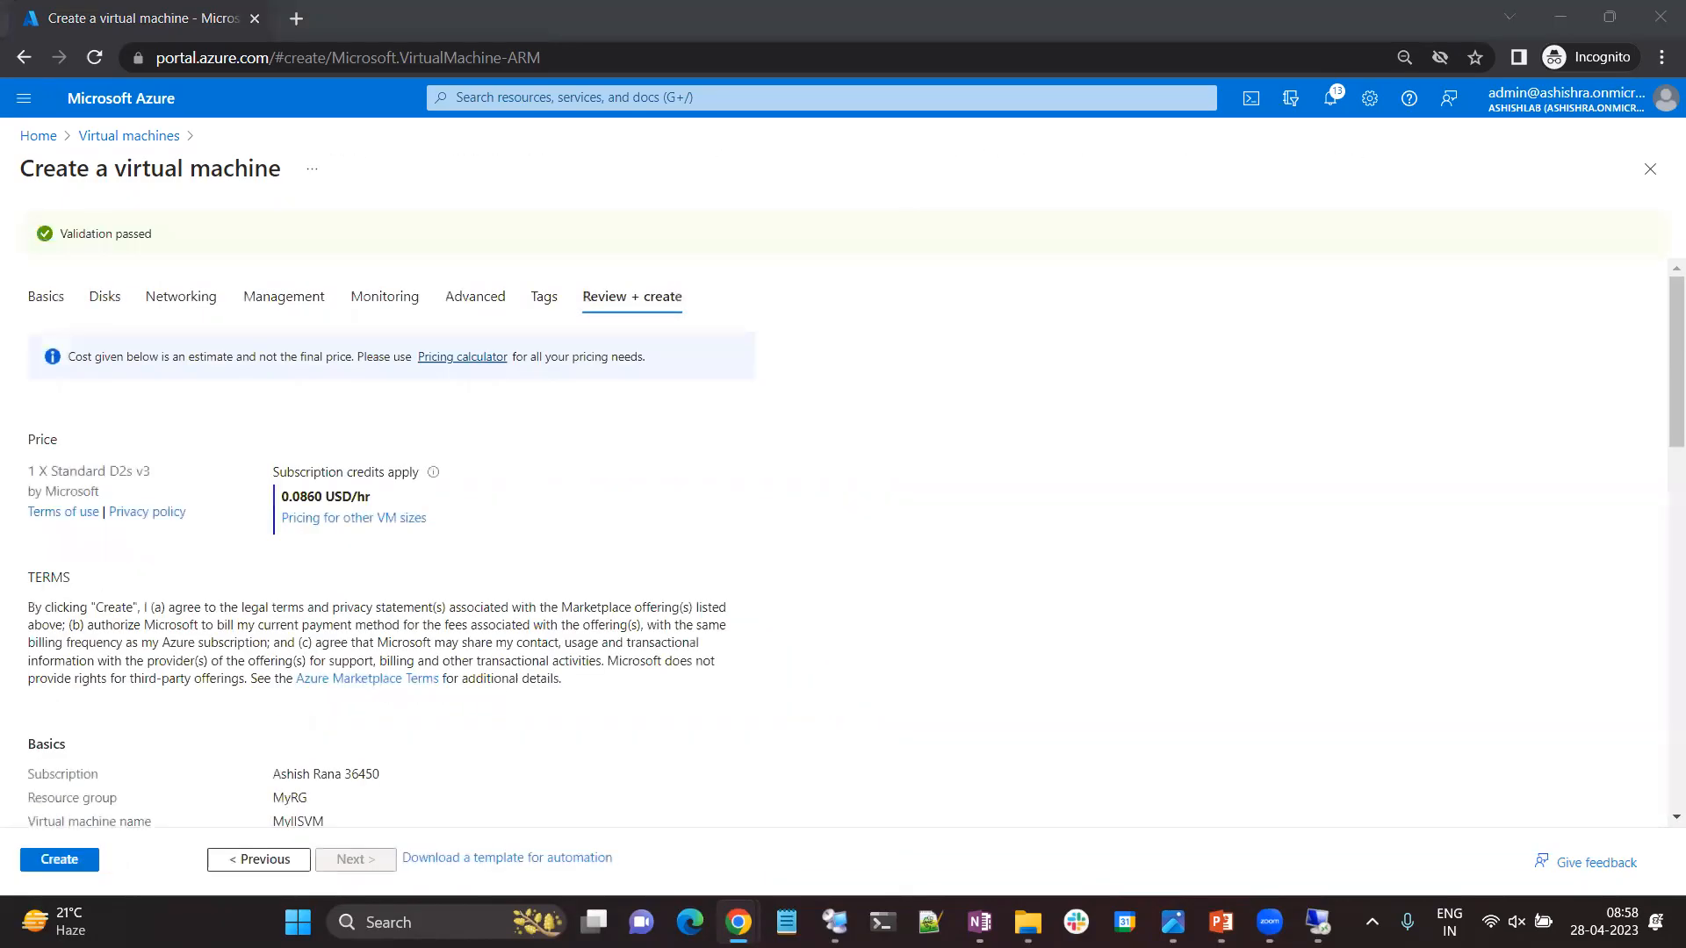
{"action": "left_click", "coordinate": [75, 864]}
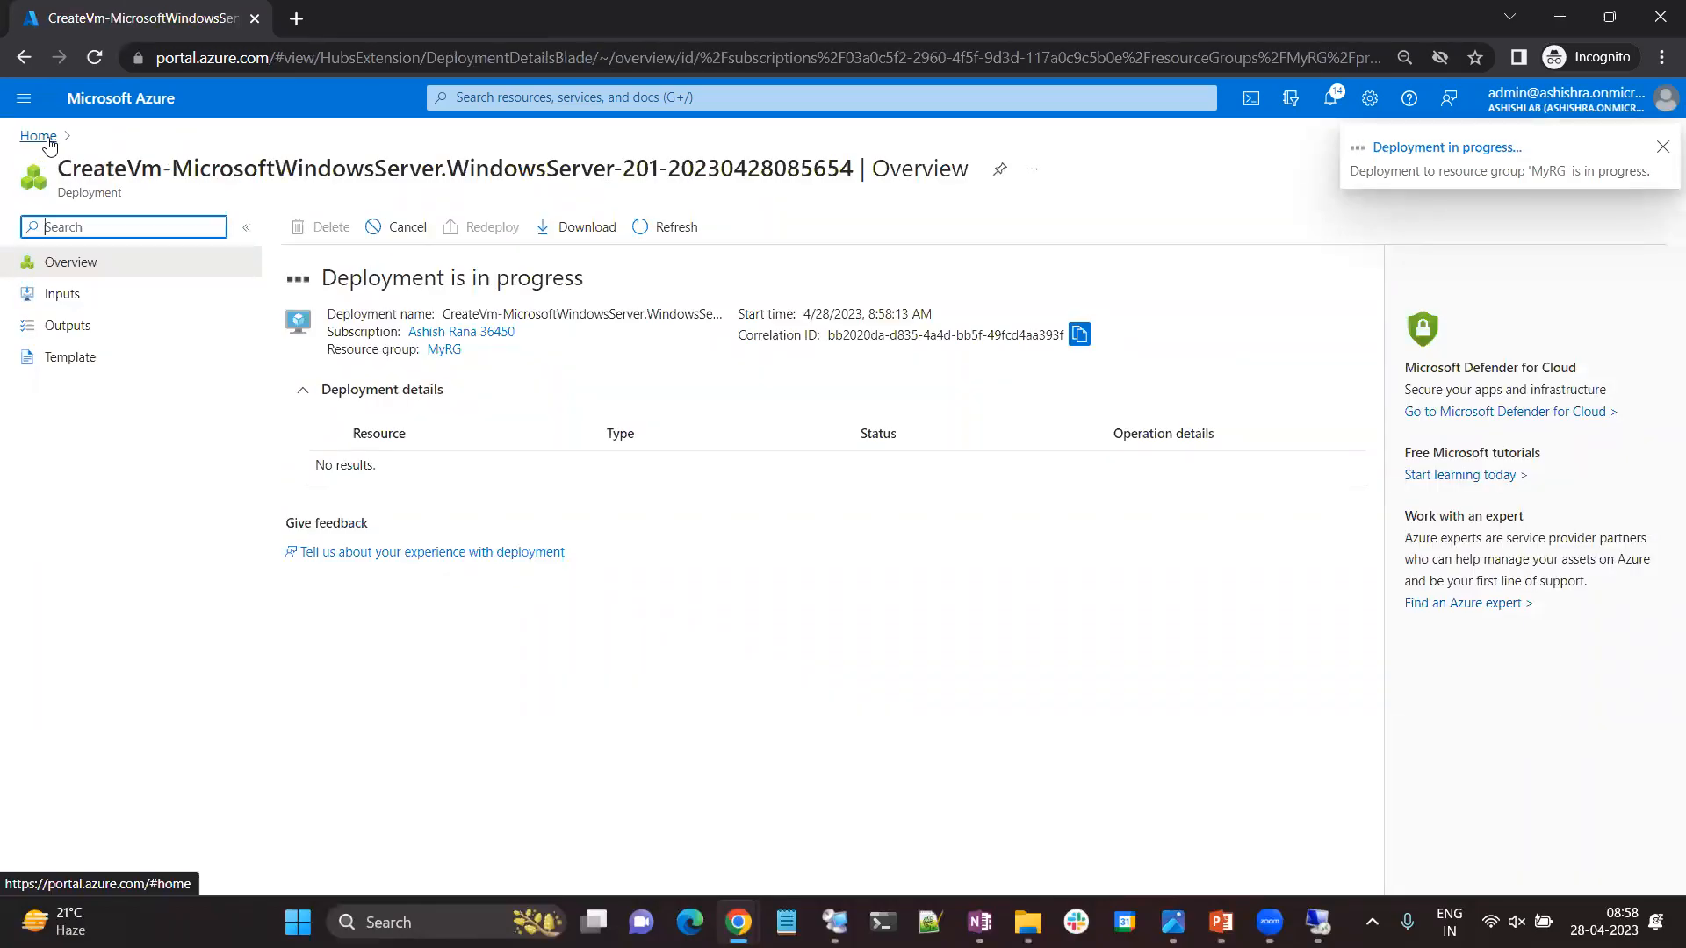
Refresh the virtual machines list to look for MyIISVM and check the deployment's progress in the portal notifications.
{"action": "left_click", "coordinate": [48, 139]}
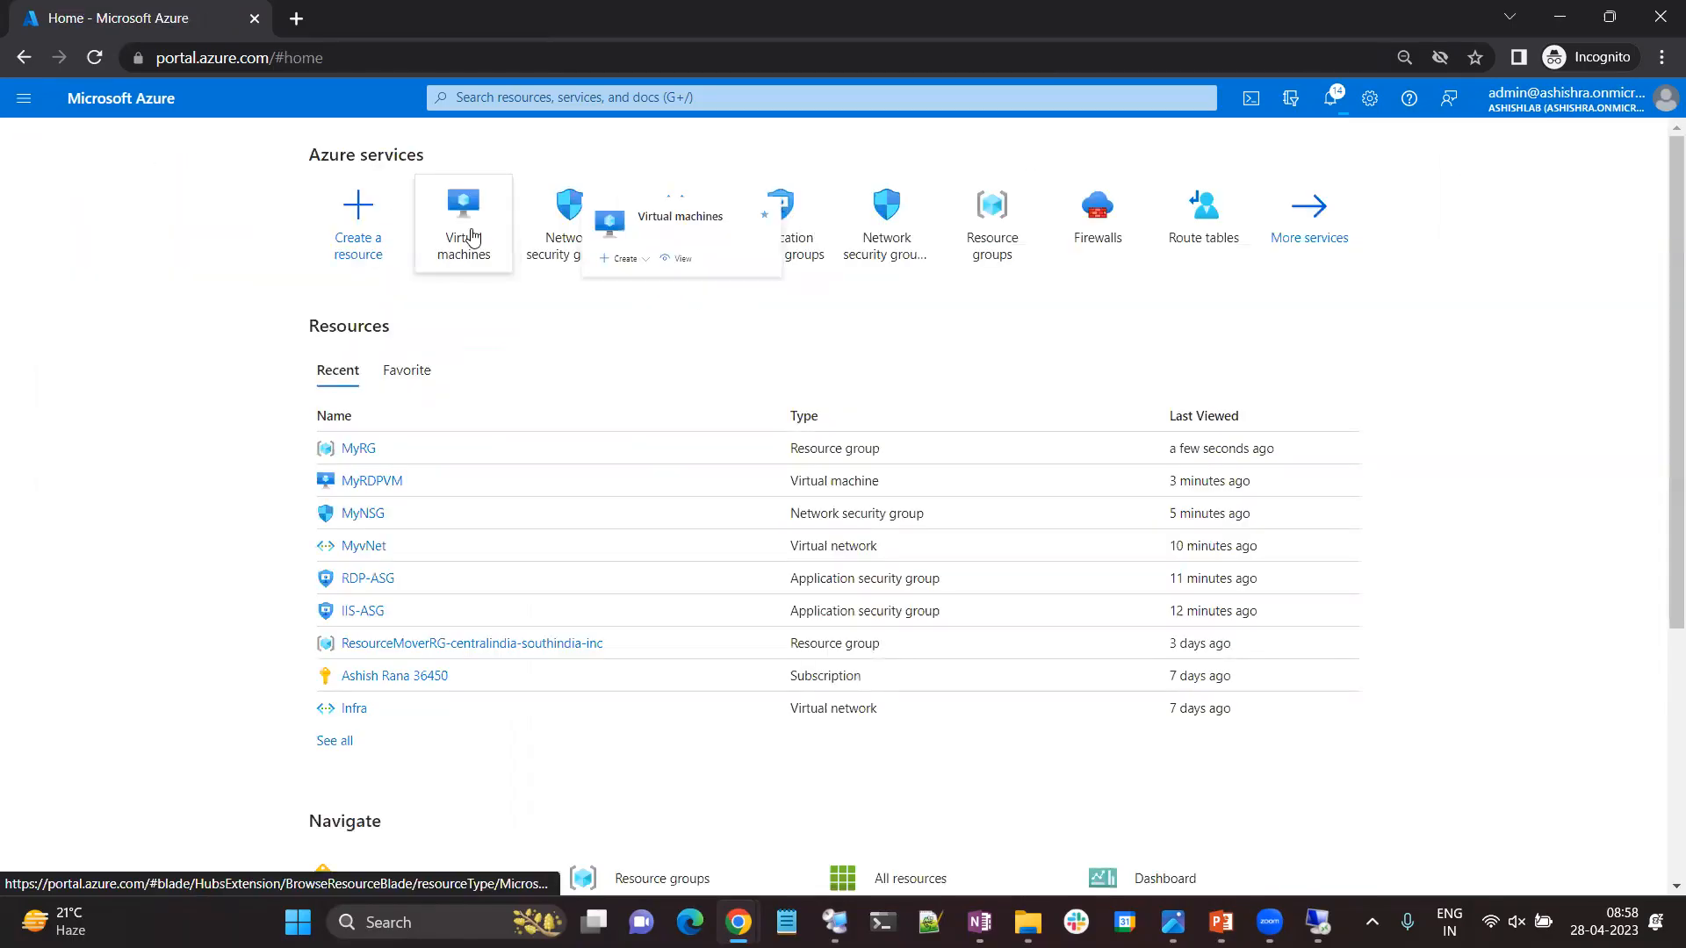
{"action": "left_click", "coordinate": [435, 235]}
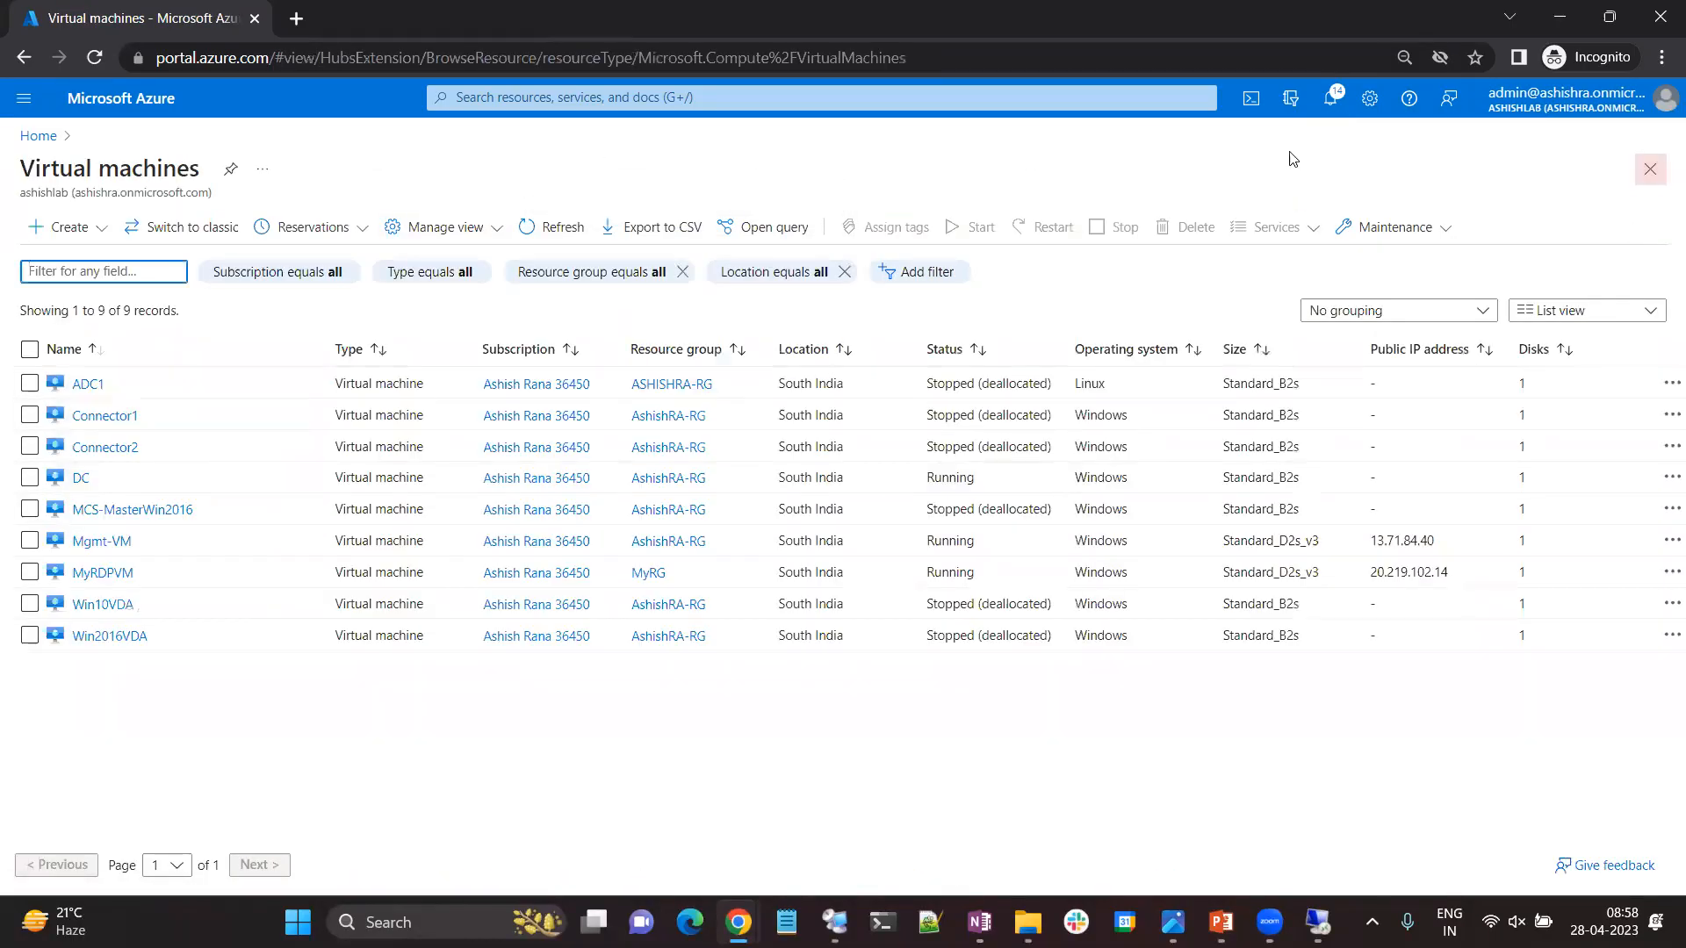
{"action": "left_click", "coordinate": [556, 238]}
{"action": "left_click", "coordinate": [550, 232]}
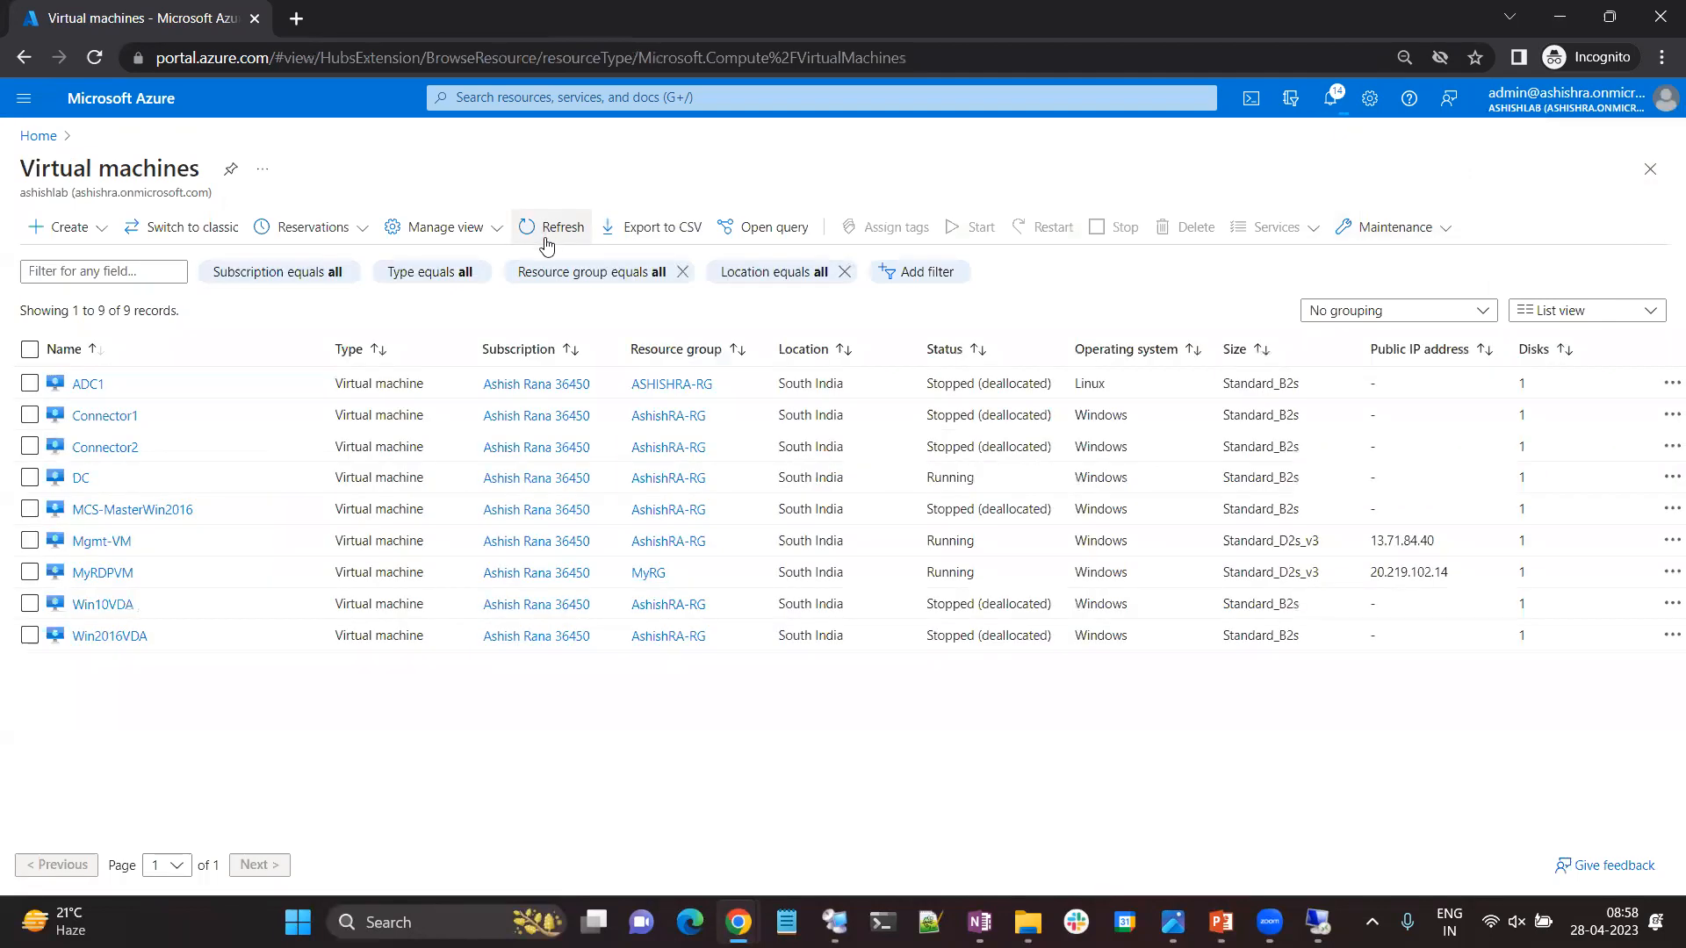
{"action": "left_click", "coordinate": [546, 244]}
{"action": "left_click", "coordinate": [547, 244]}
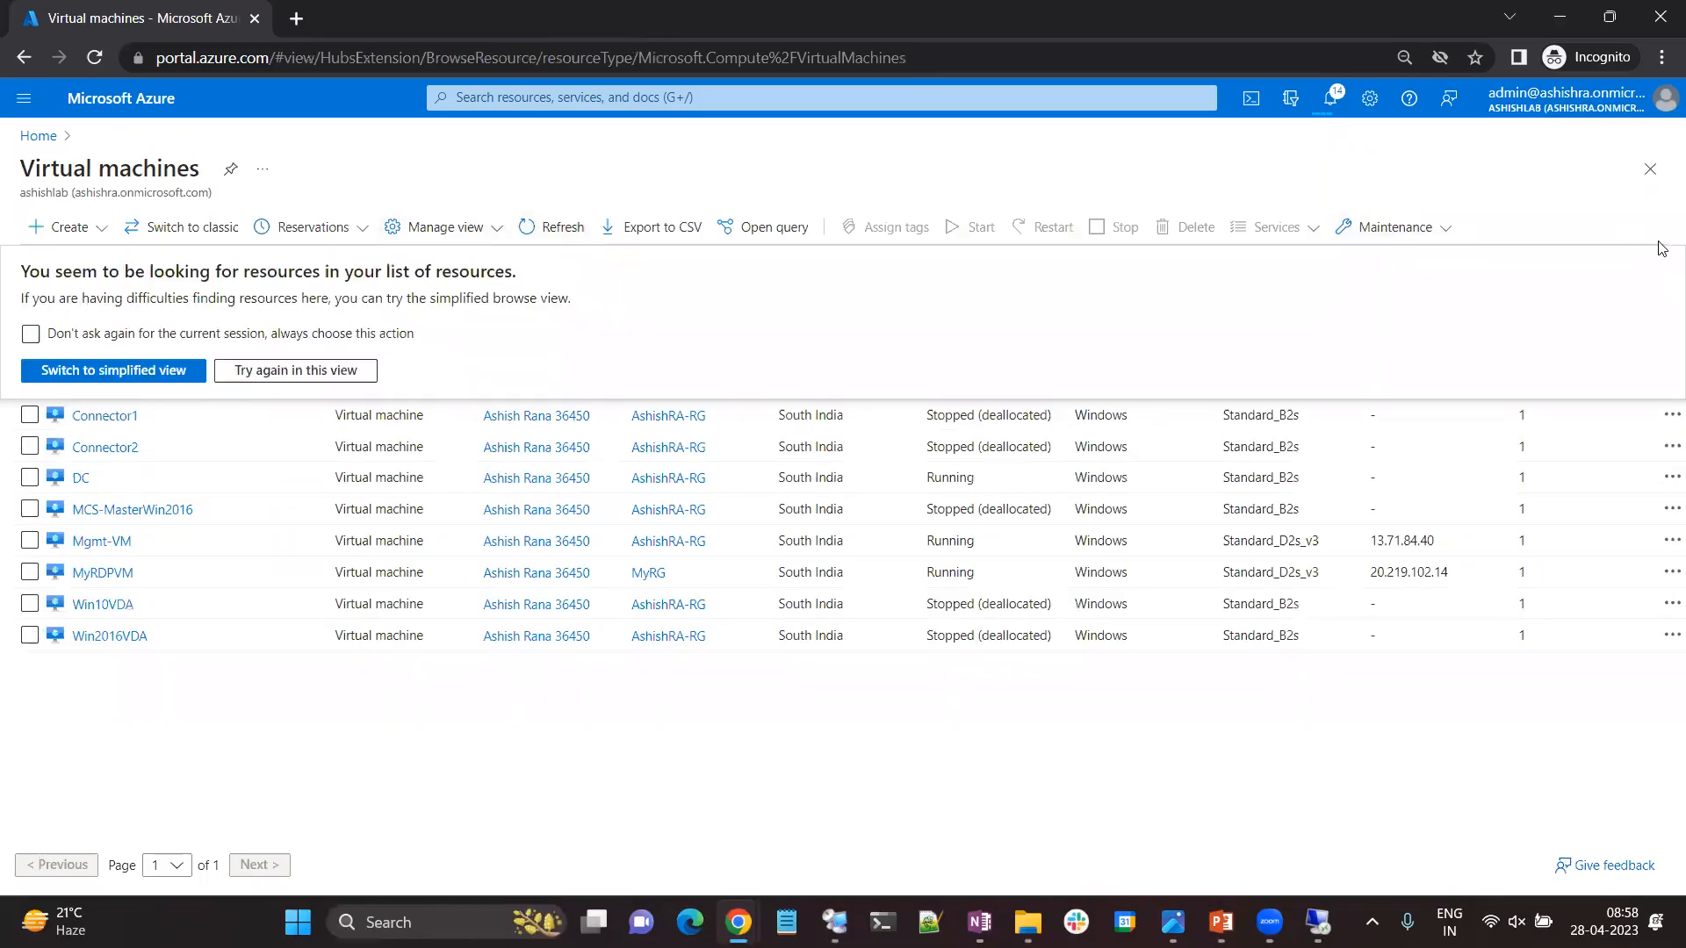
{"action": "left_click", "coordinate": [1650, 169]}
{"action": "left_click", "coordinate": [1330, 101]}
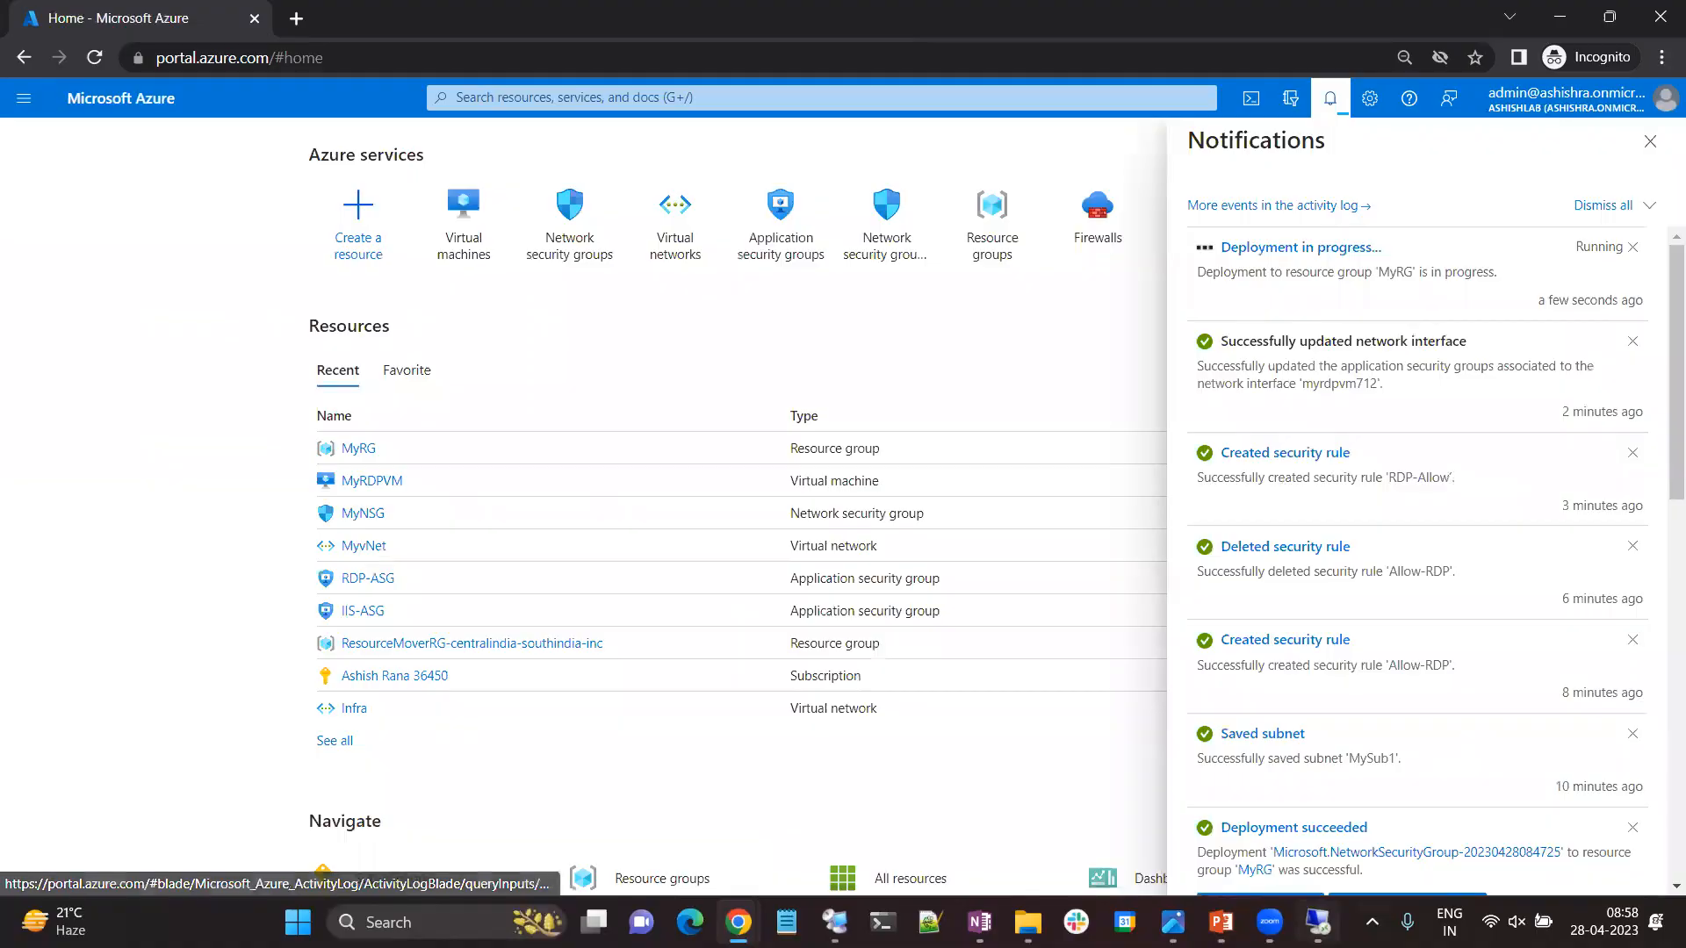
Switch to the 20.219.102.14 remote session and set Server Manager not to start automatically at logon.
{"action": "left_click", "coordinate": [1319, 923]}
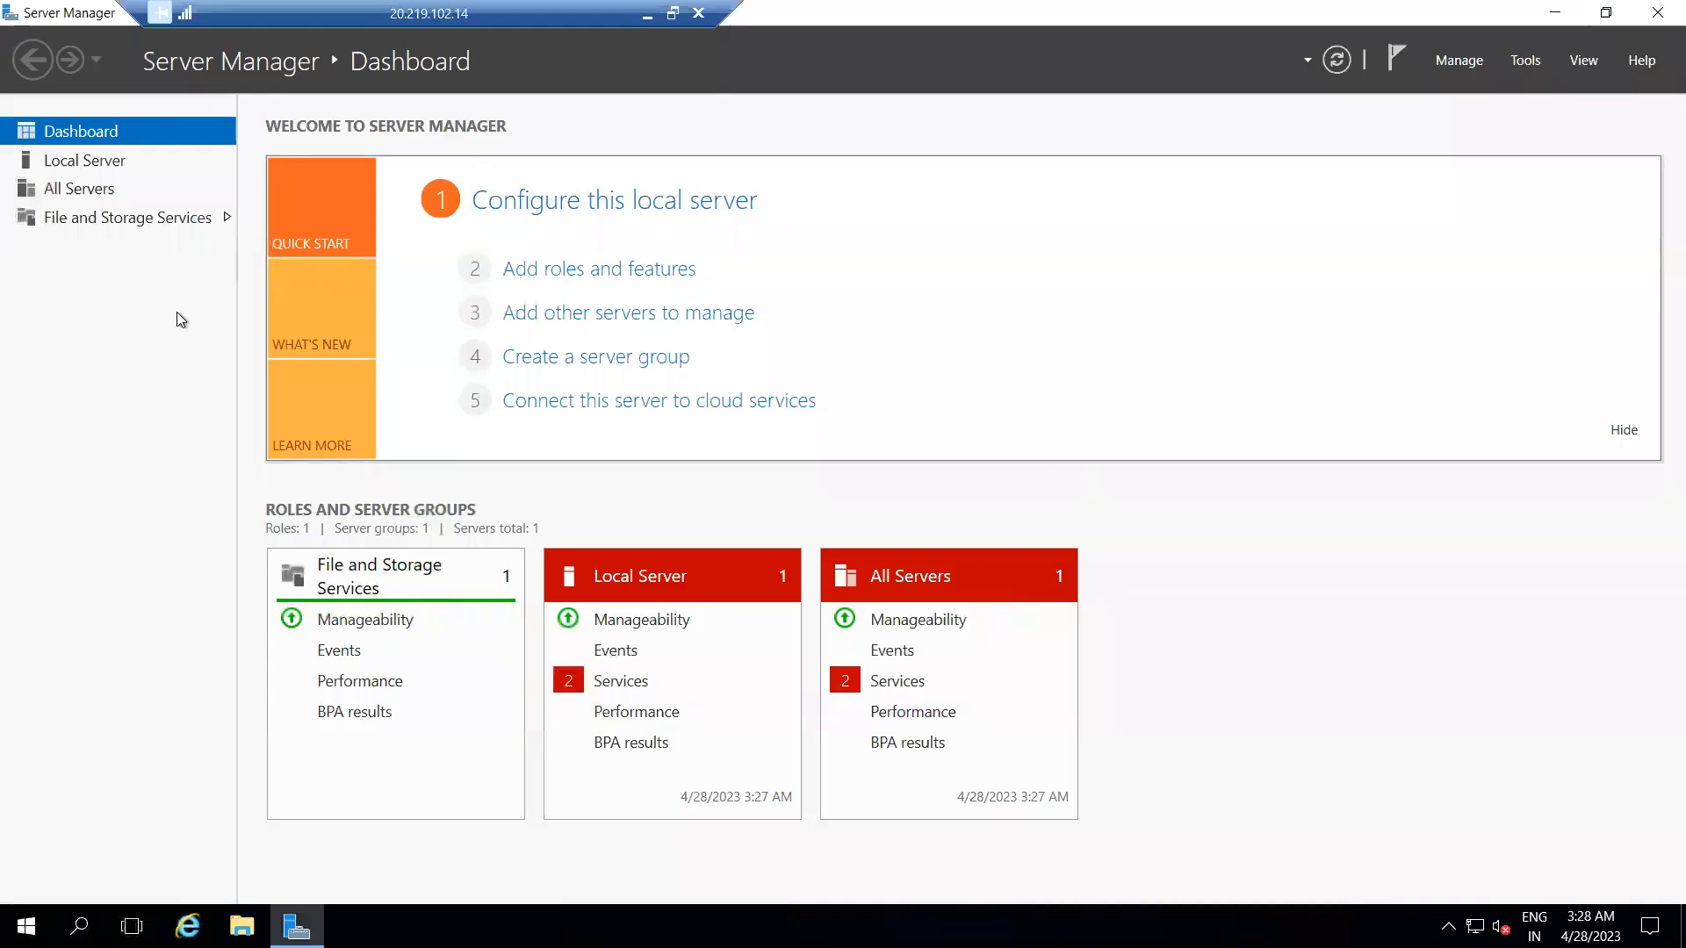
{"action": "left_click", "coordinate": [1458, 62]}
{"action": "left_click", "coordinate": [1543, 195]}
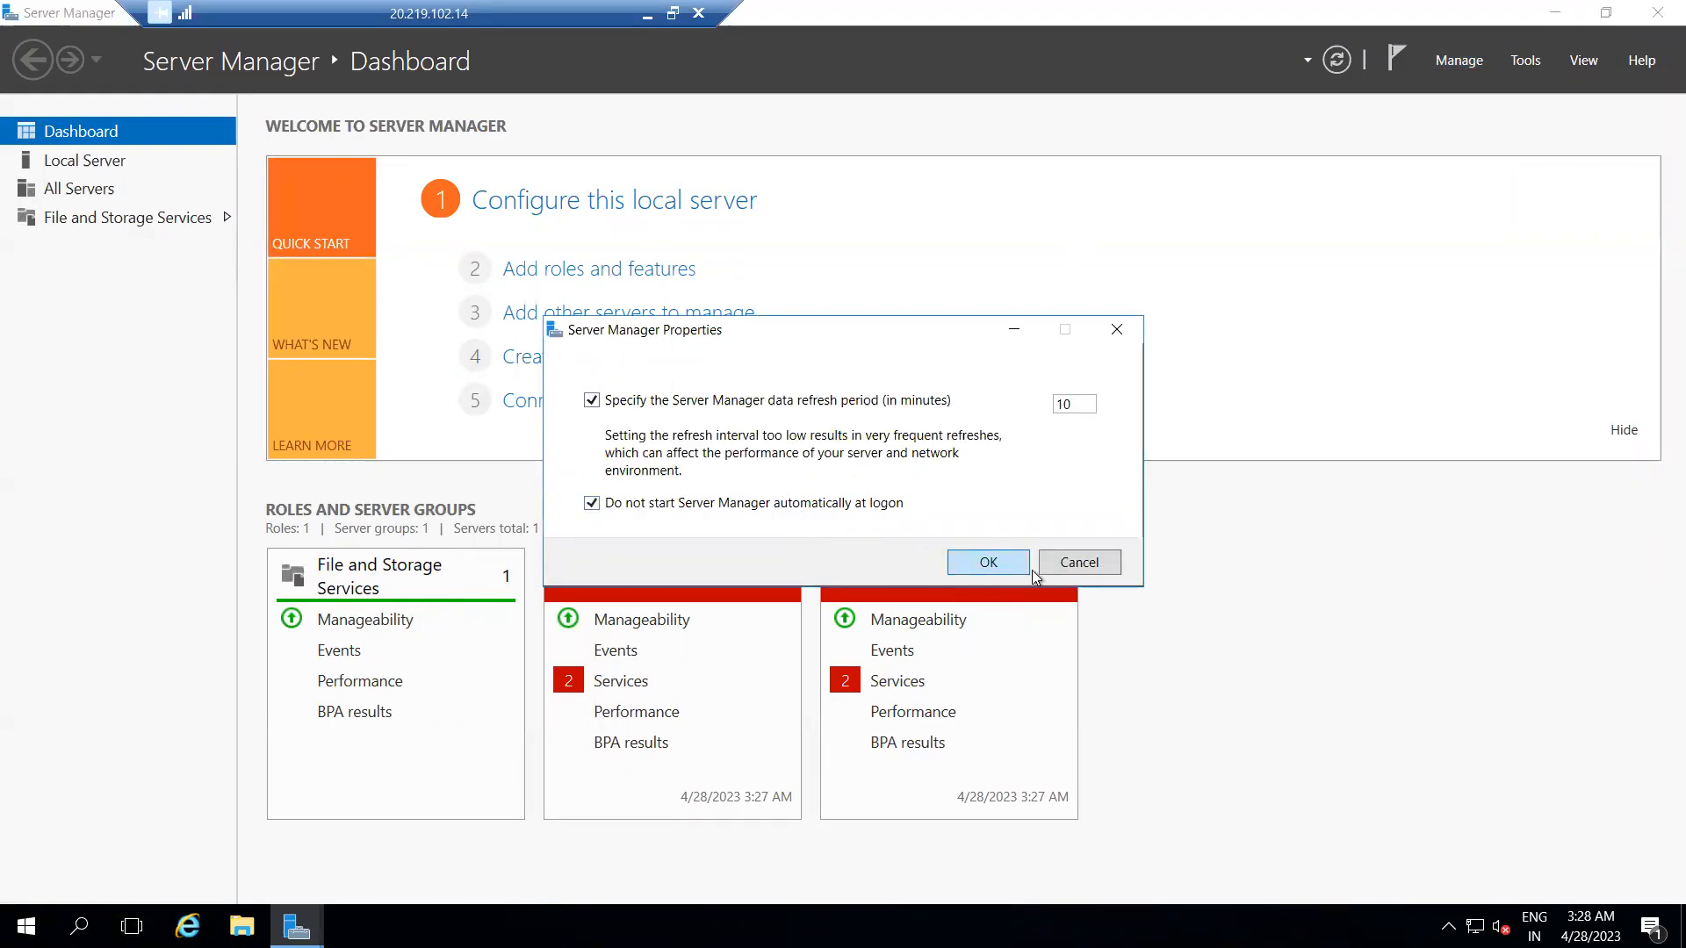
{"action": "left_click", "coordinate": [1010, 560]}
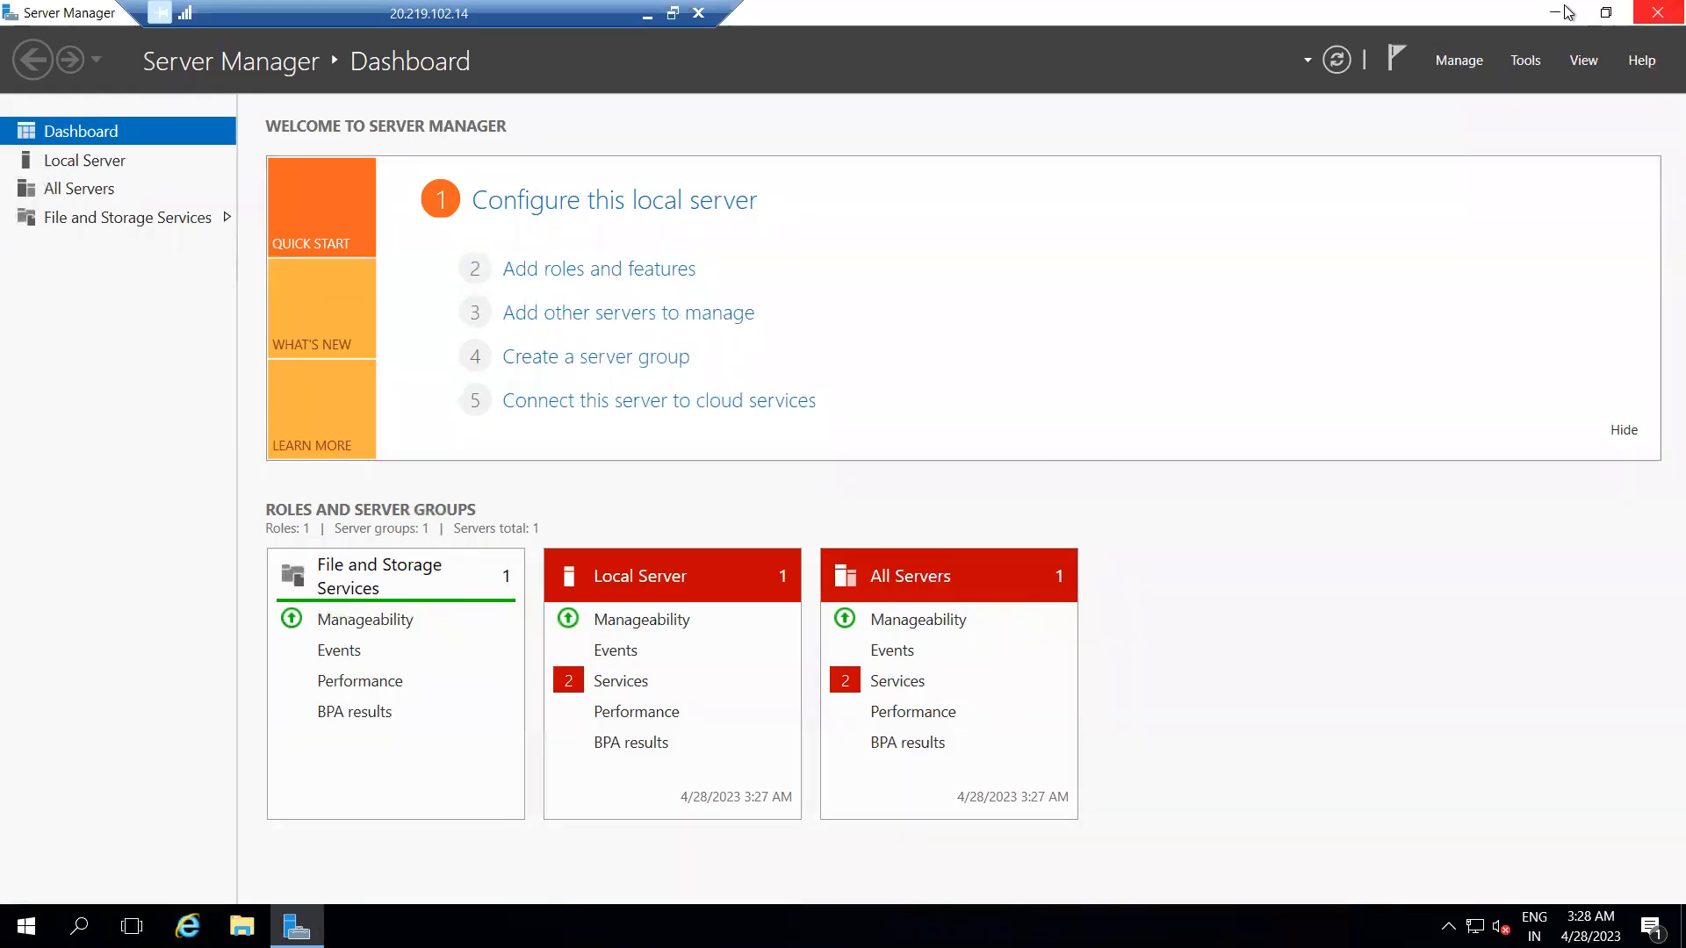
Turn off IE Enhanced Security Configuration for Administrators on MyRDPVM's local server and close Server Manager.
{"action": "left_click", "coordinate": [101, 187]}
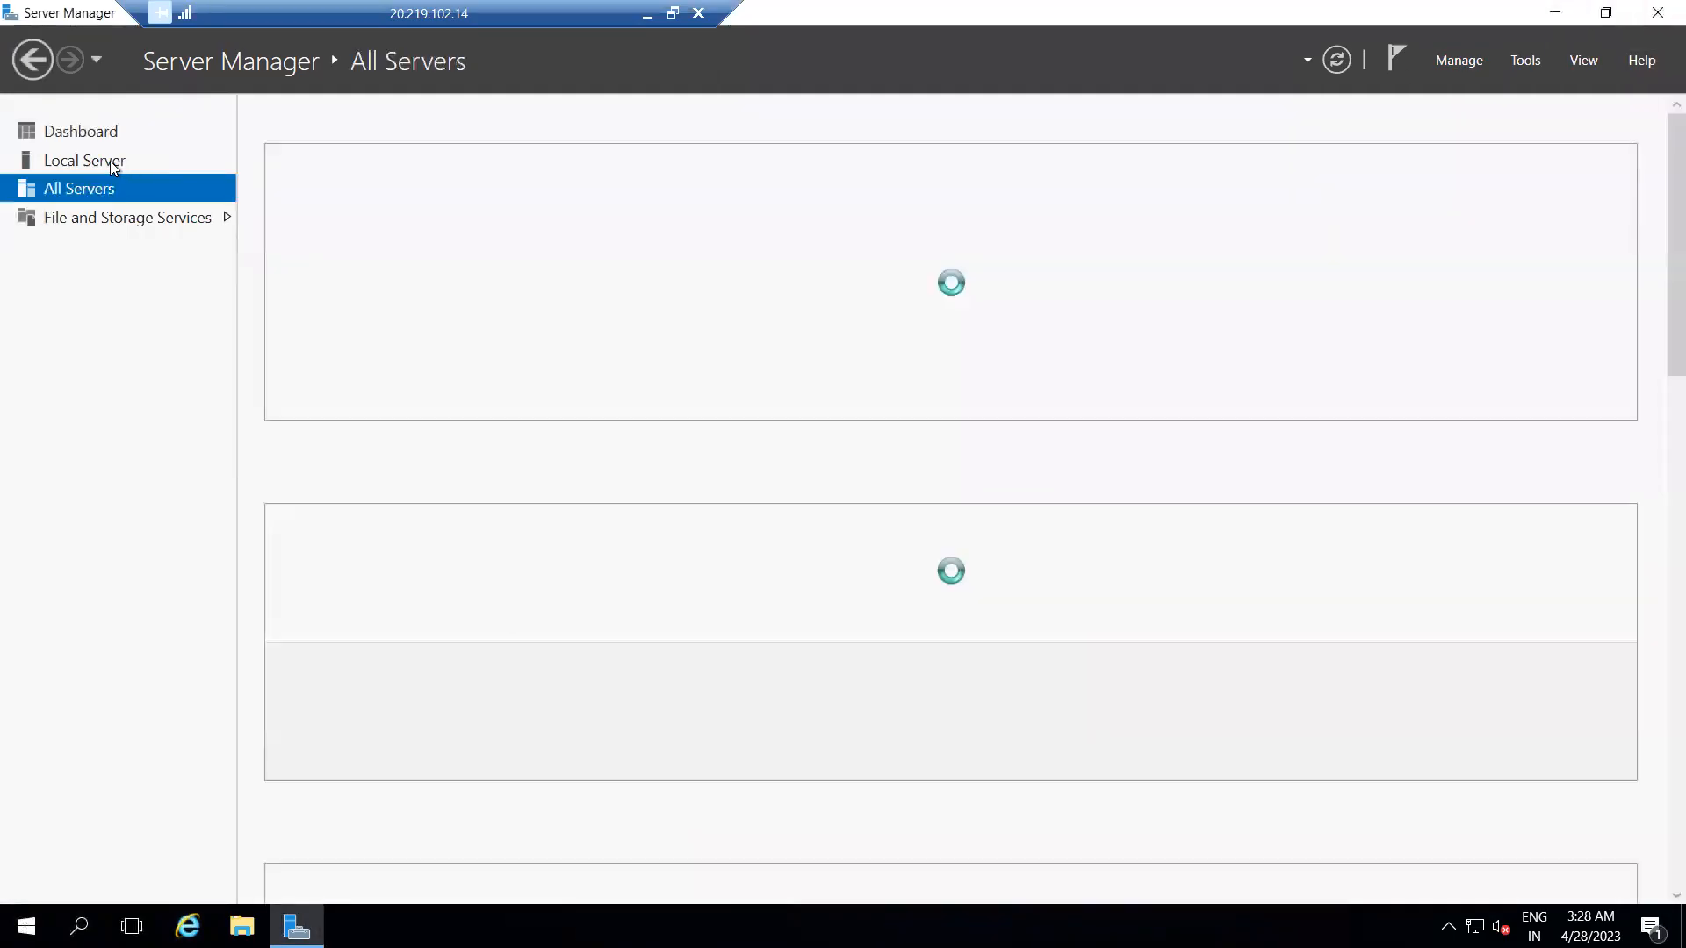
{"action": "left_click", "coordinate": [110, 162]}
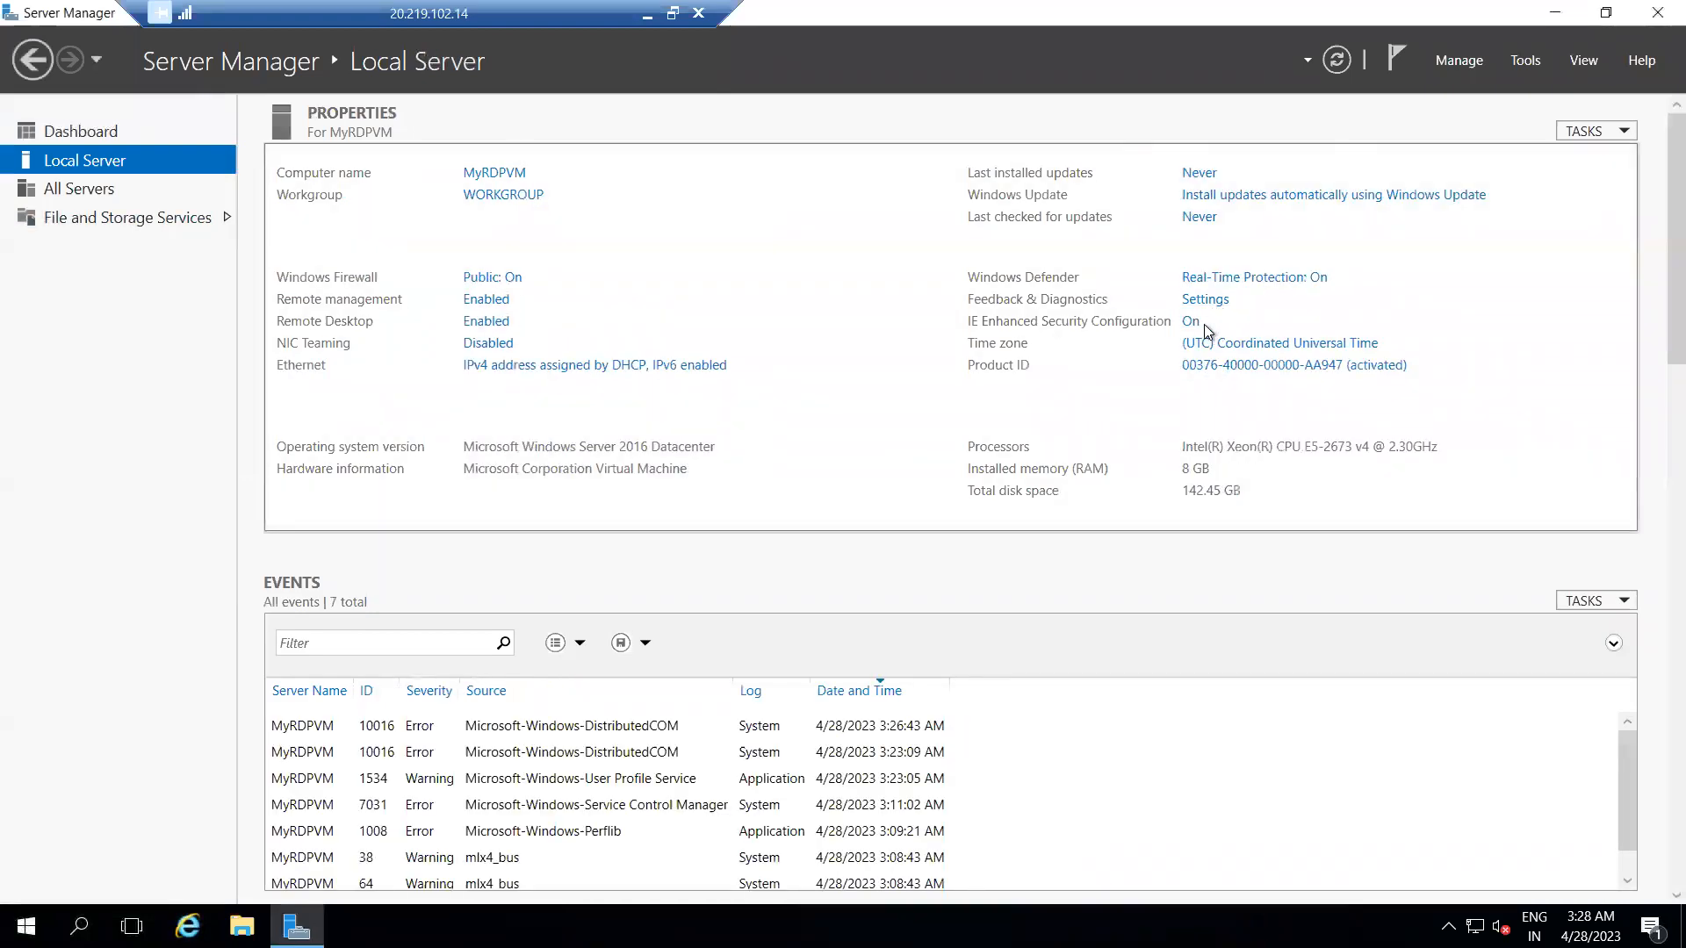
{"action": "left_click", "coordinate": [1191, 322]}
{"action": "left_click", "coordinate": [716, 436]}
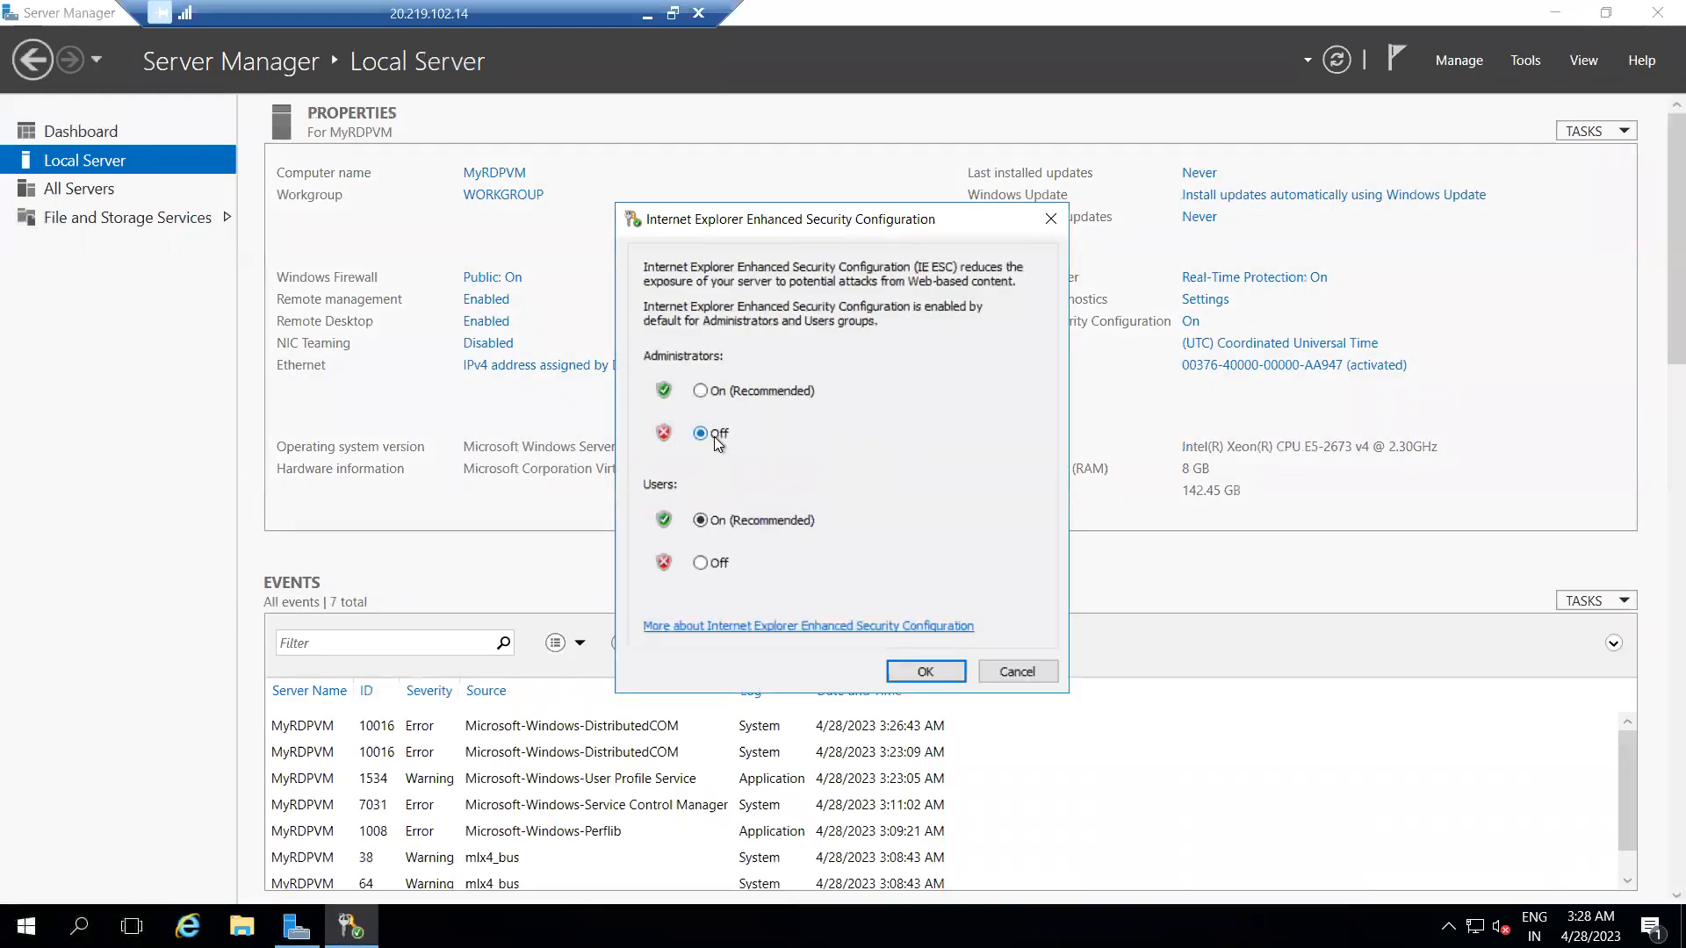
{"action": "left_click", "coordinate": [924, 672]}
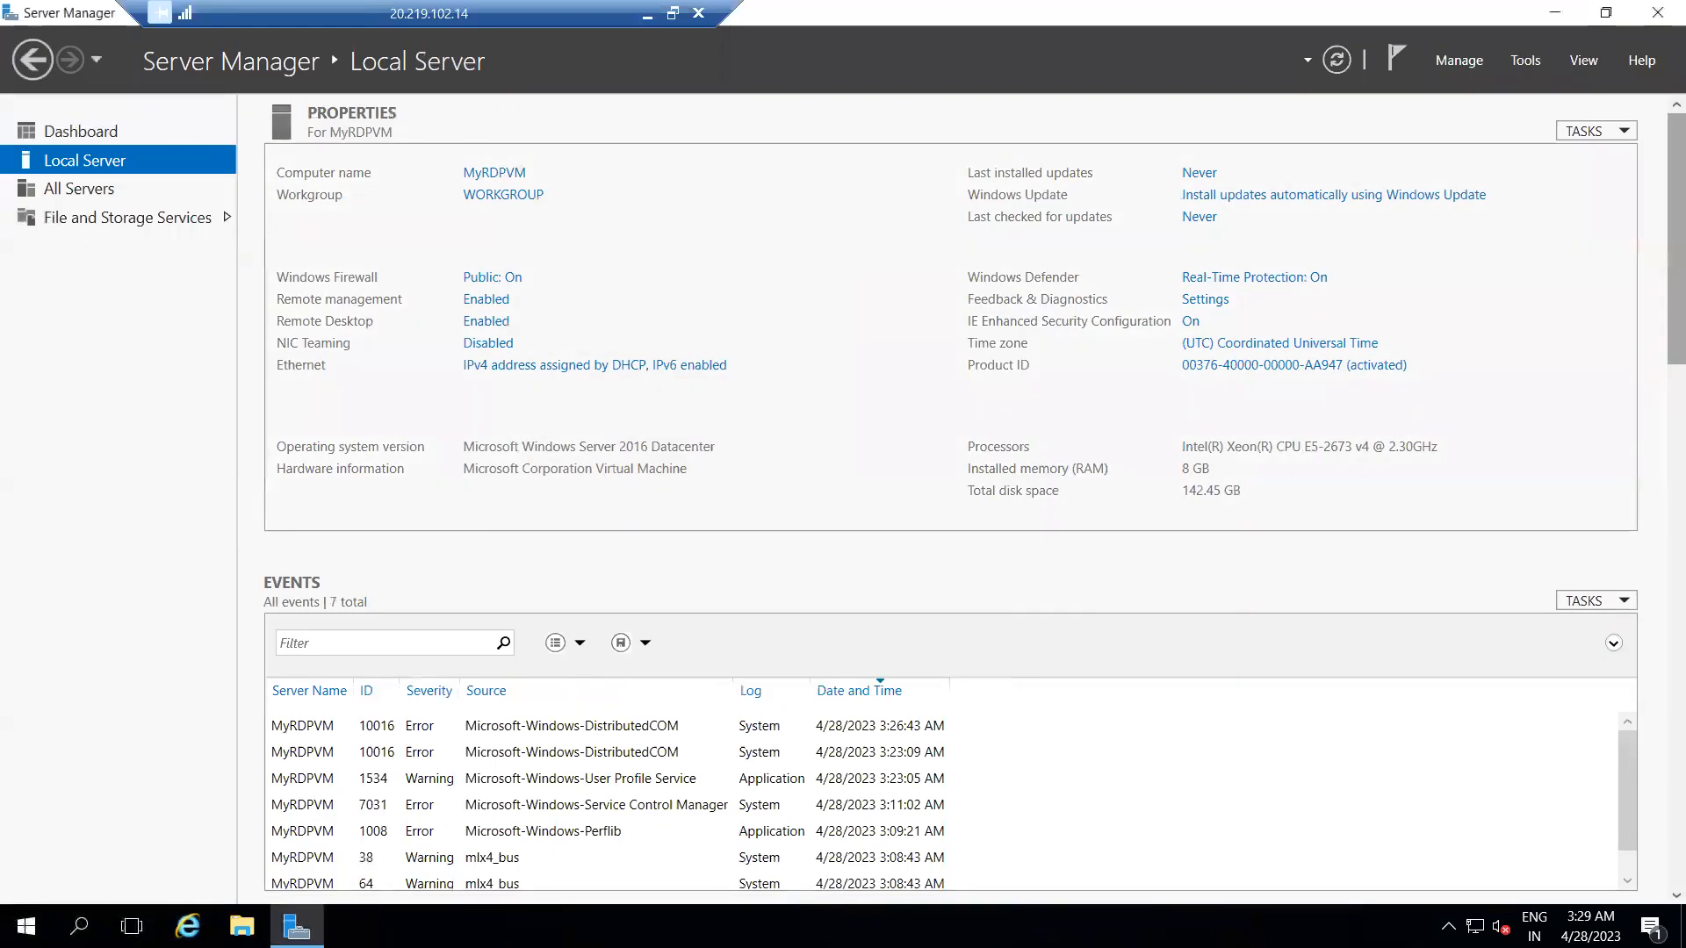
{"action": "left_click", "coordinate": [1658, 13]}
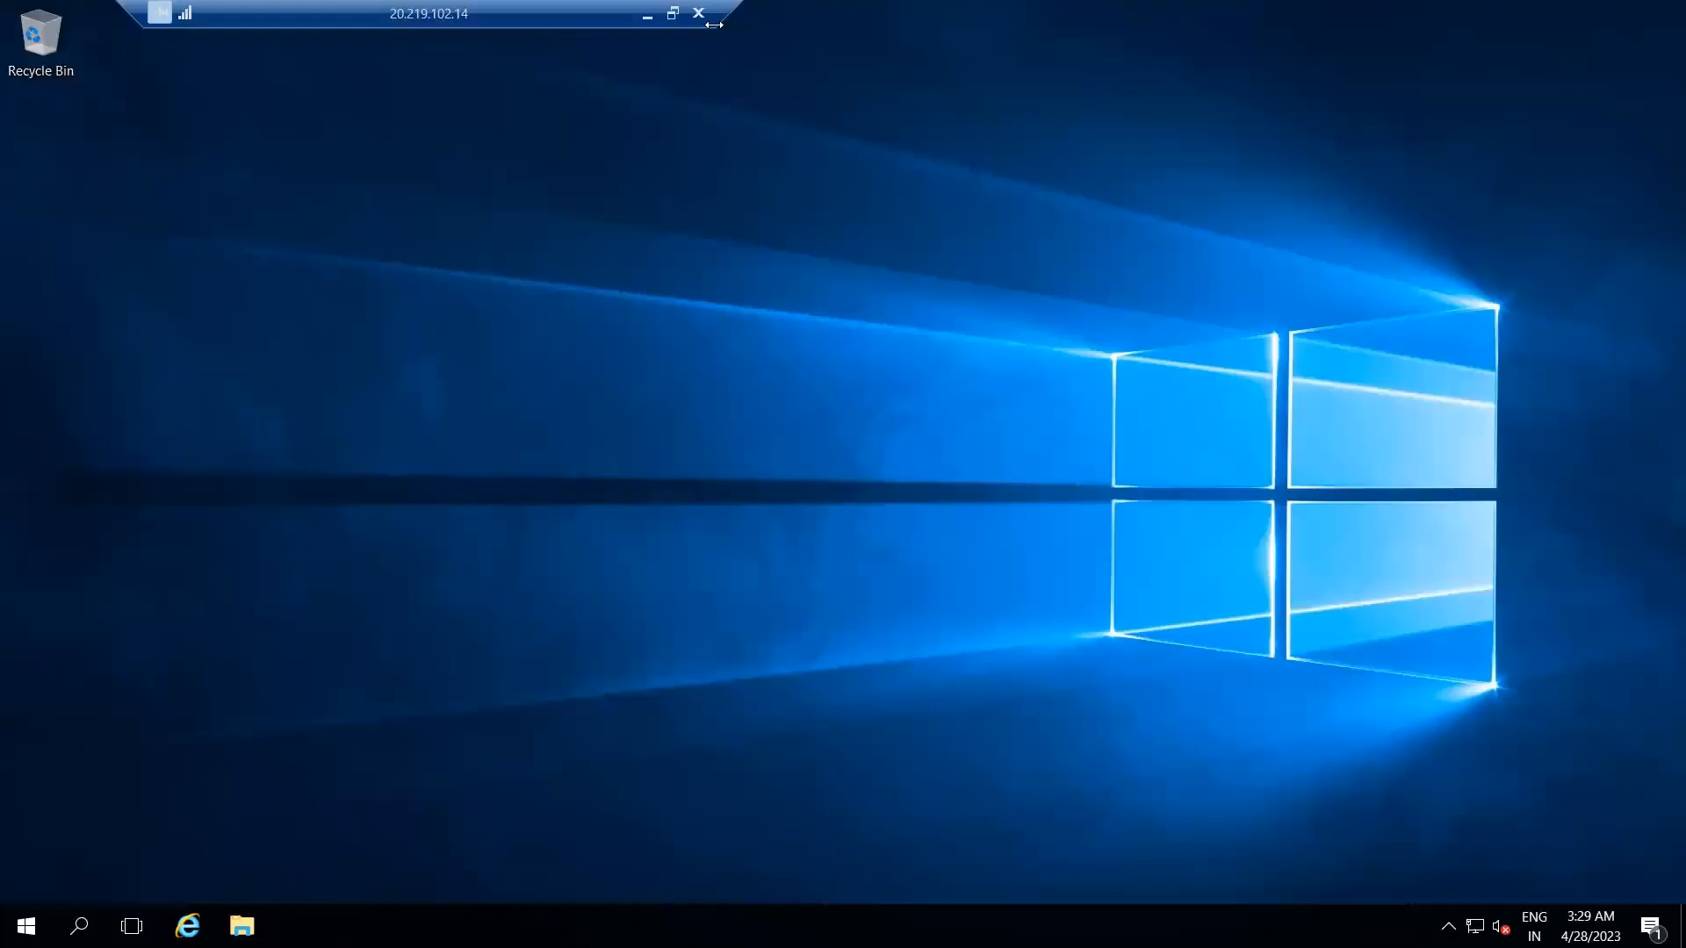
Return to the Azure portal and open MyIISVM from the virtual machines list.
{"action": "left_click", "coordinate": [647, 15]}
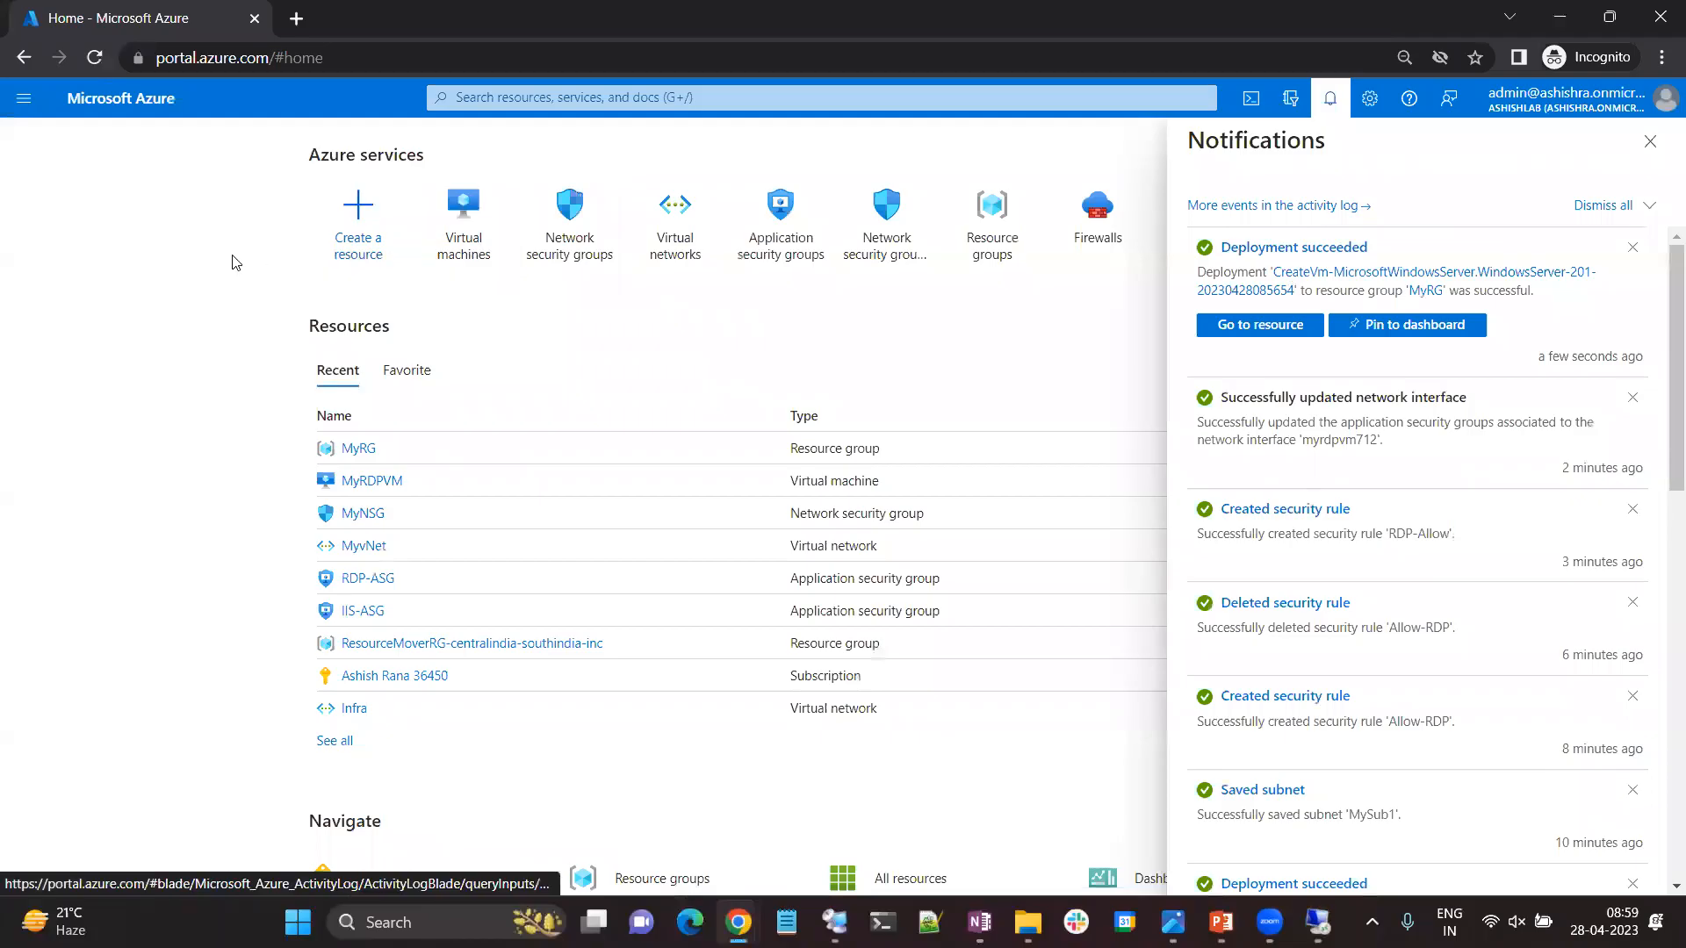
{"action": "left_click", "coordinate": [466, 226]}
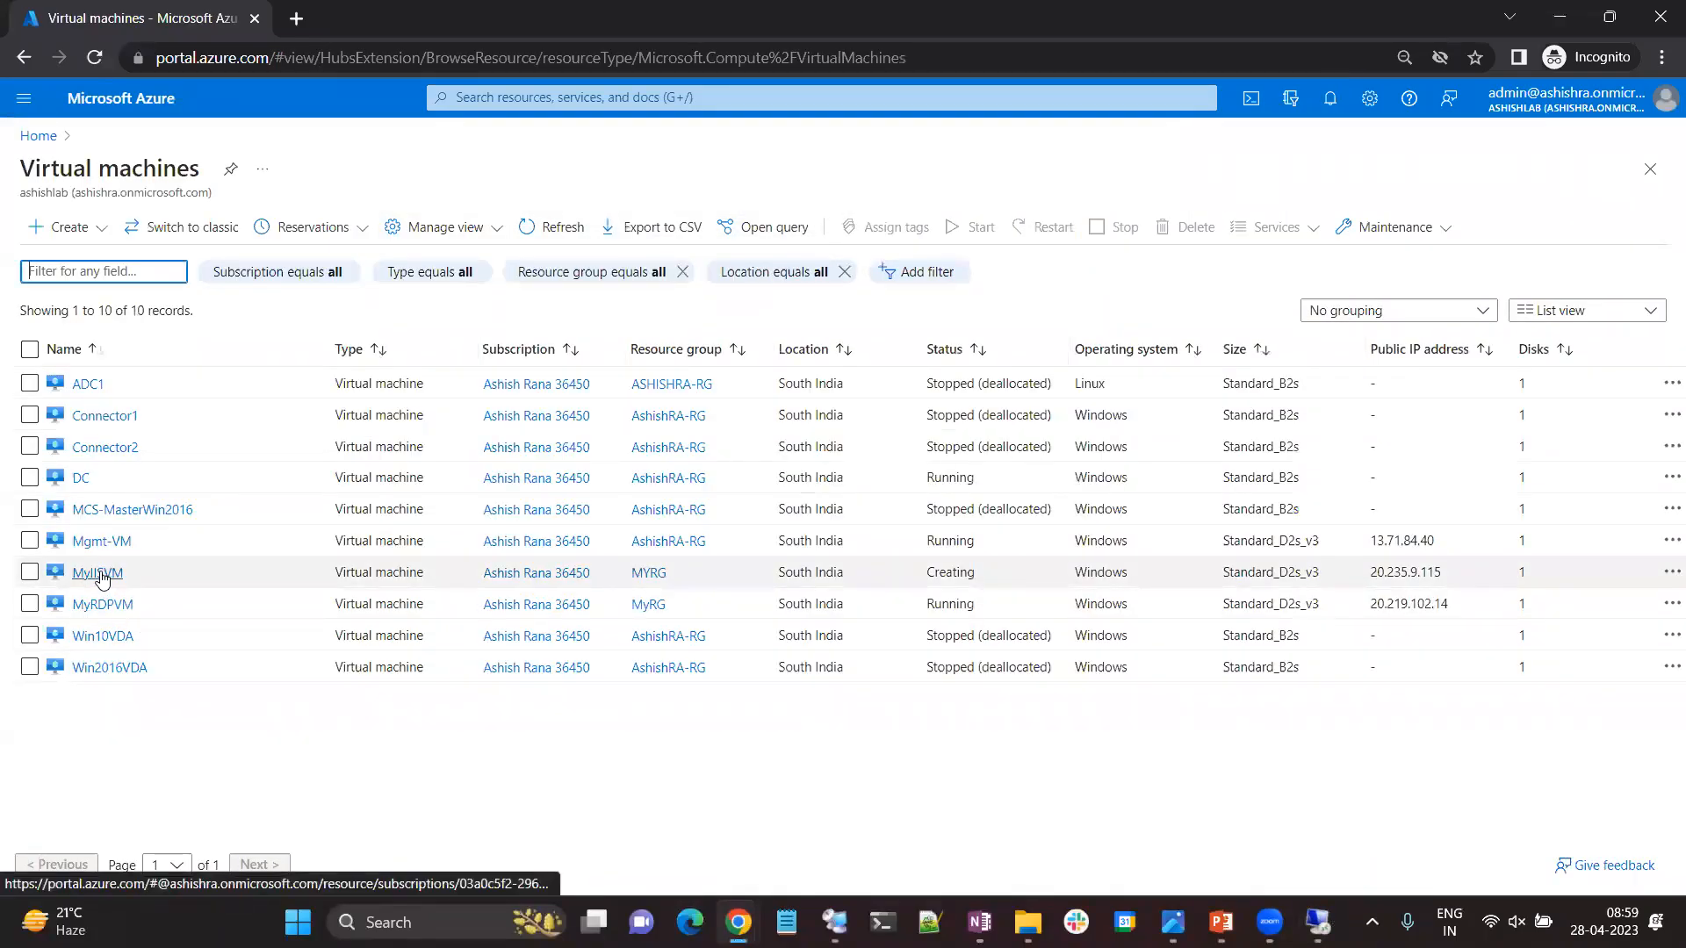
{"action": "left_click_drag", "start_coordinate": [1443, 571], "coordinate": [1381, 571]}
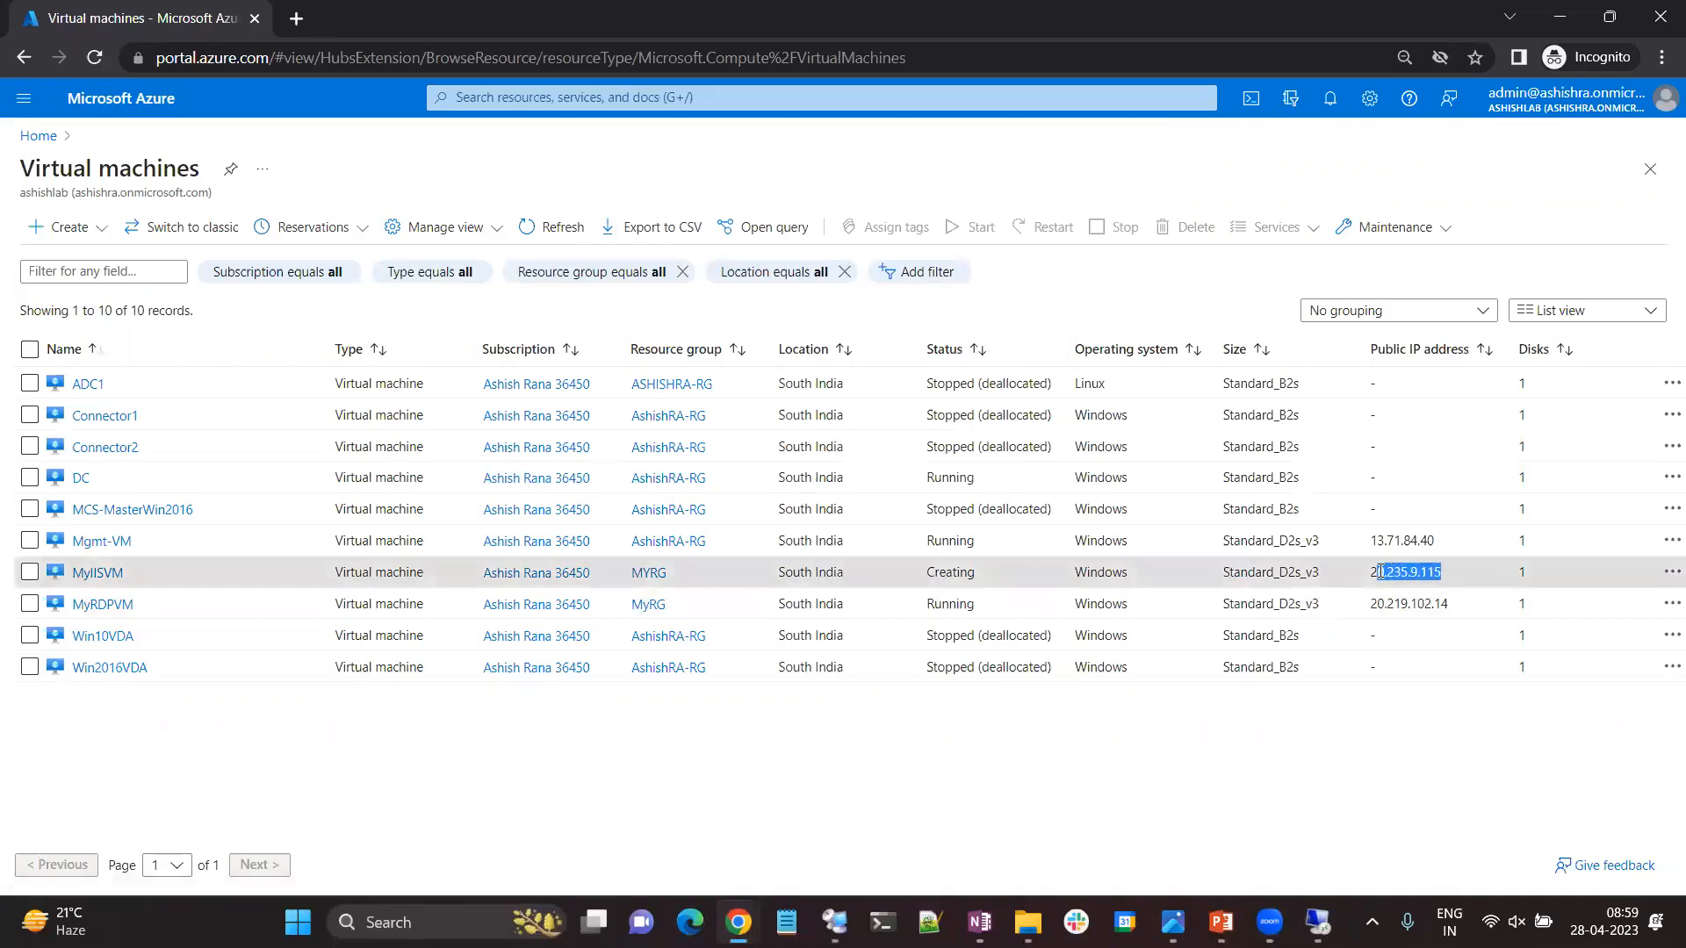
{"action": "left_click", "coordinate": [97, 573]}
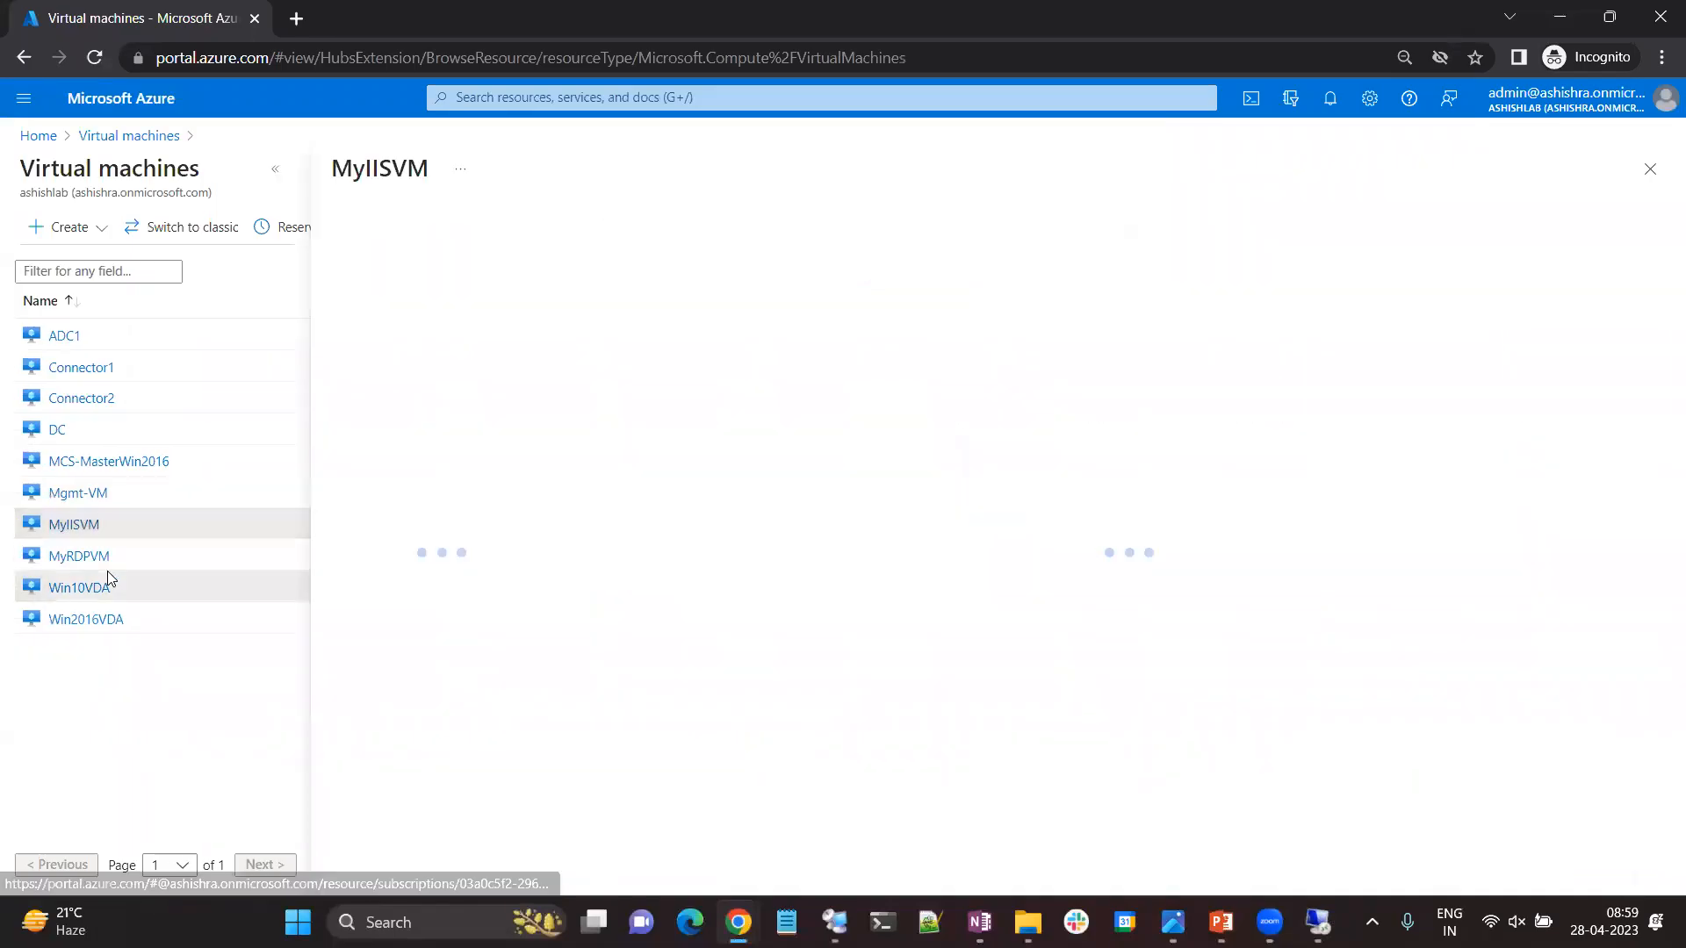
Open MyIISVM's boot diagnostics and refresh them to check whether the machine has started.
{"action": "scroll", "coordinate": [450, 713], "scroll_direction": "down", "scroll_amount": 9}
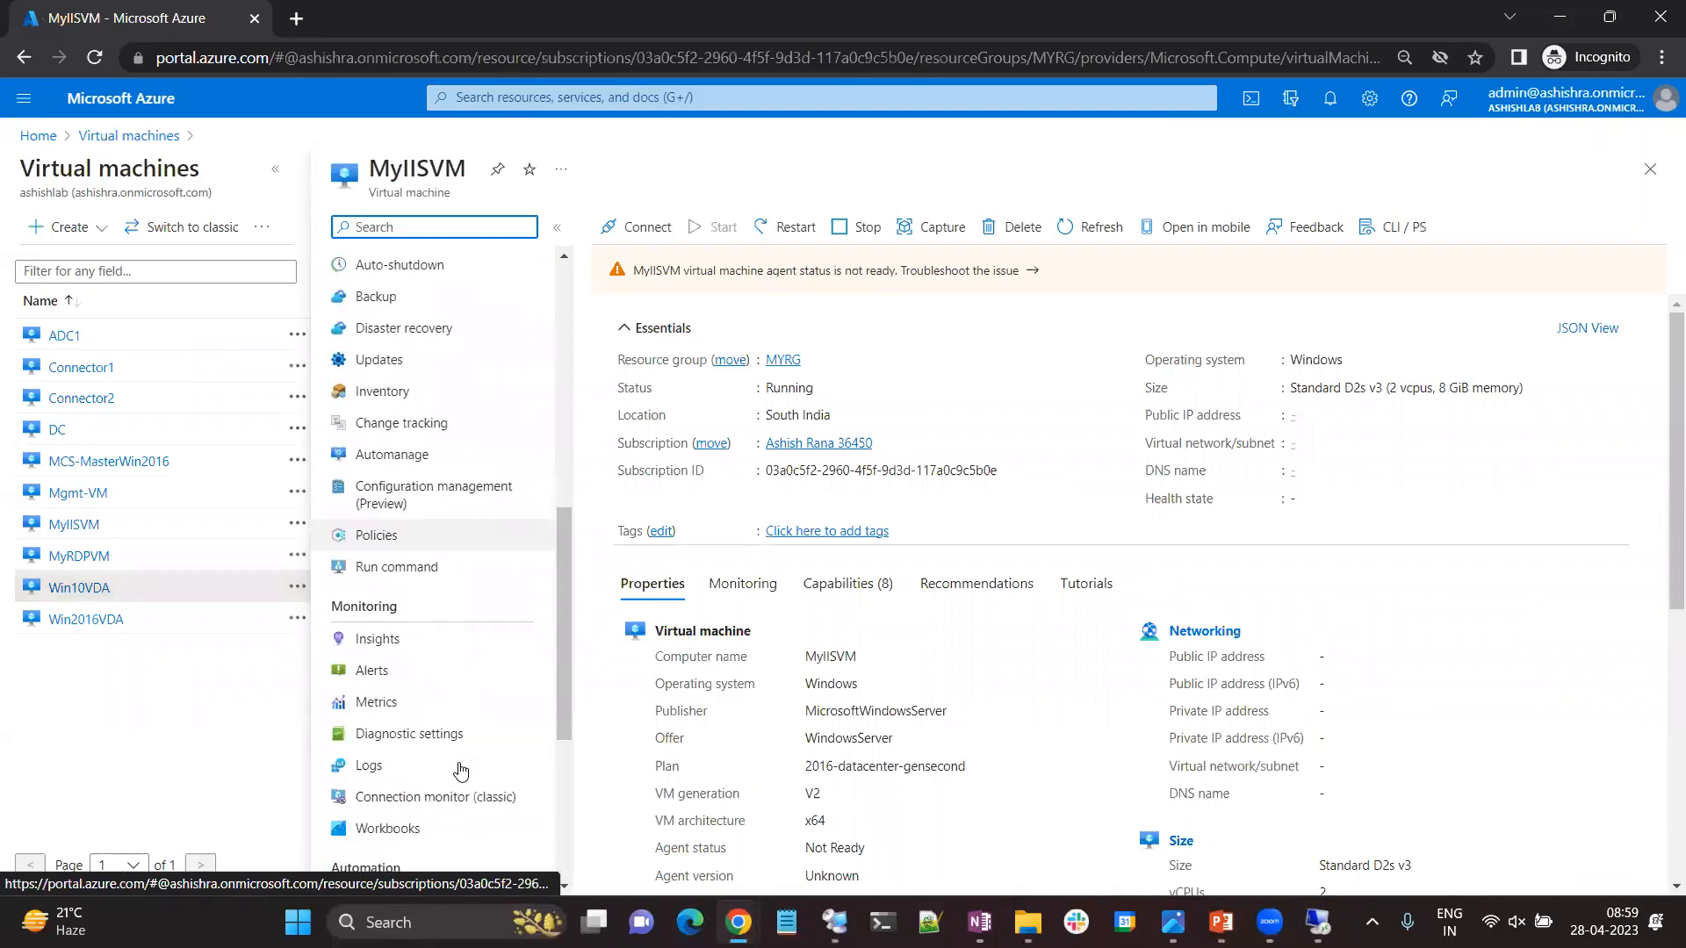
{"action": "scroll", "coordinate": [413, 644], "scroll_direction": "down", "scroll_amount": 3}
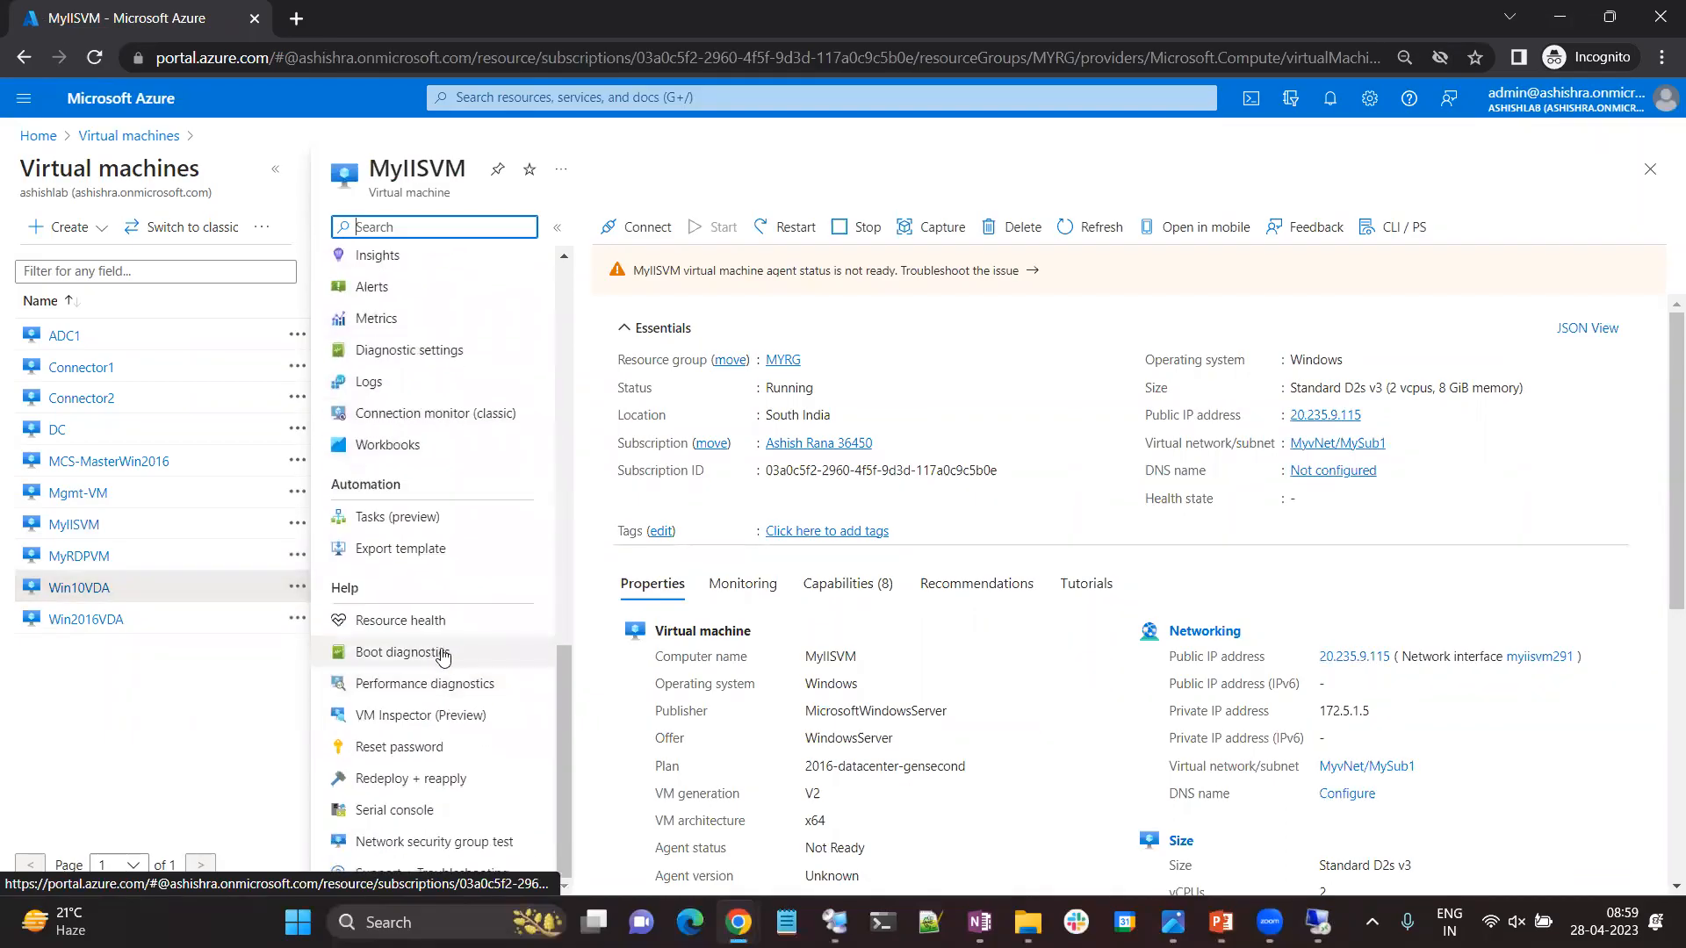
{"action": "left_click", "coordinate": [442, 654]}
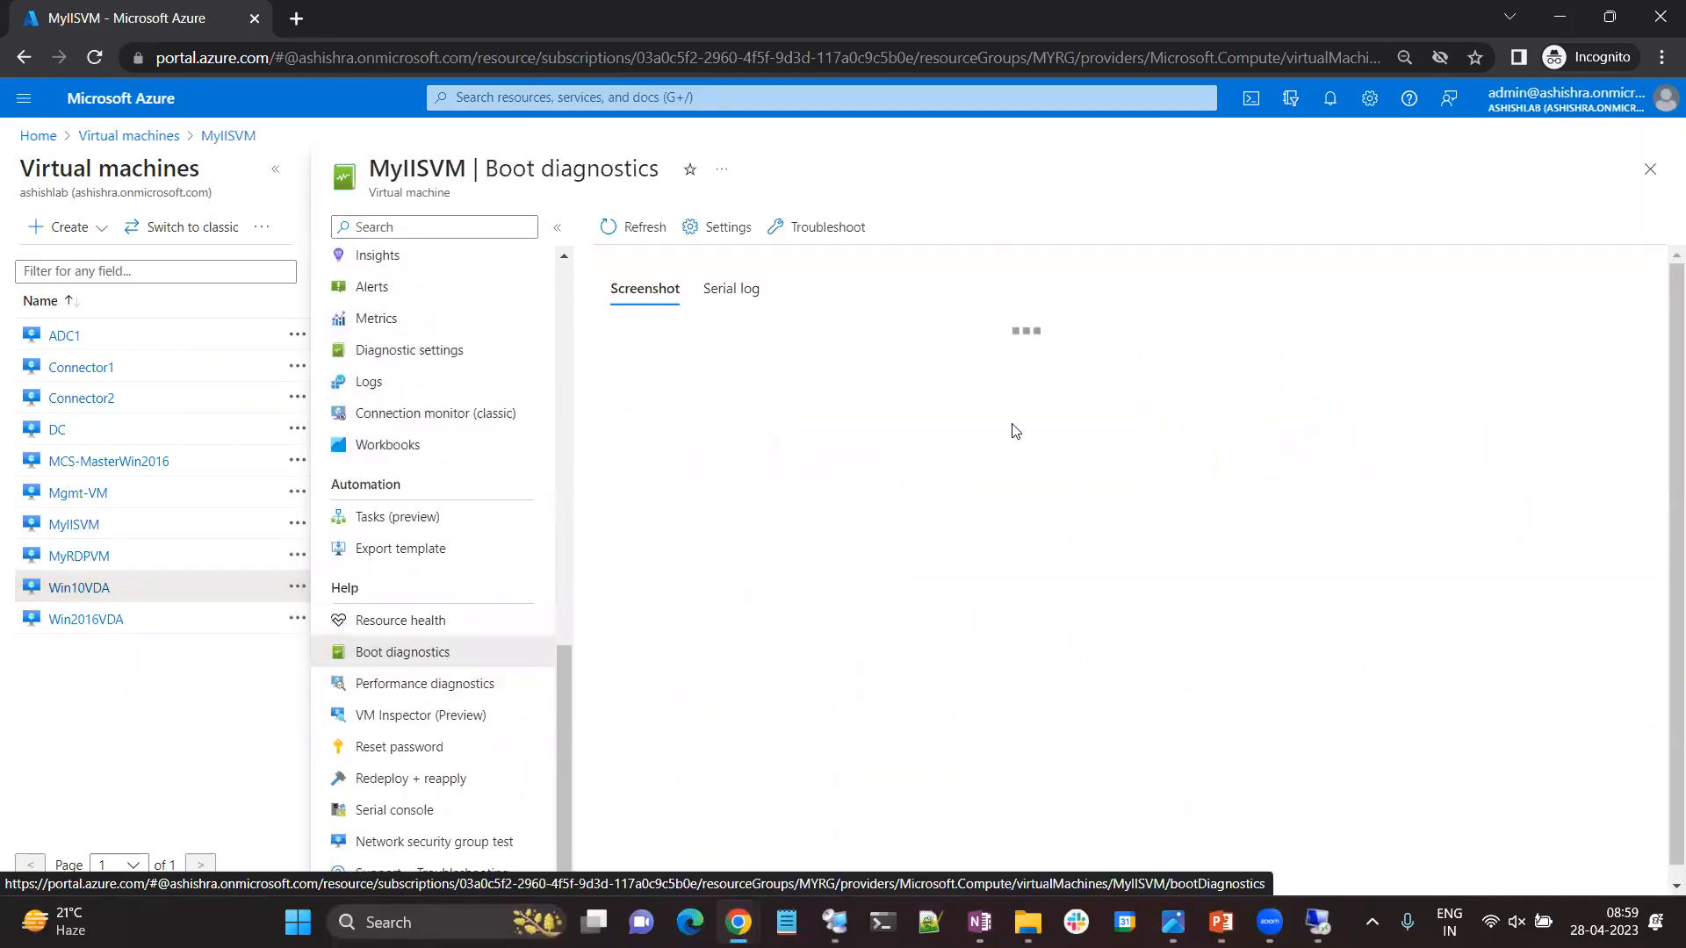
{"action": "left_click", "coordinate": [644, 231]}
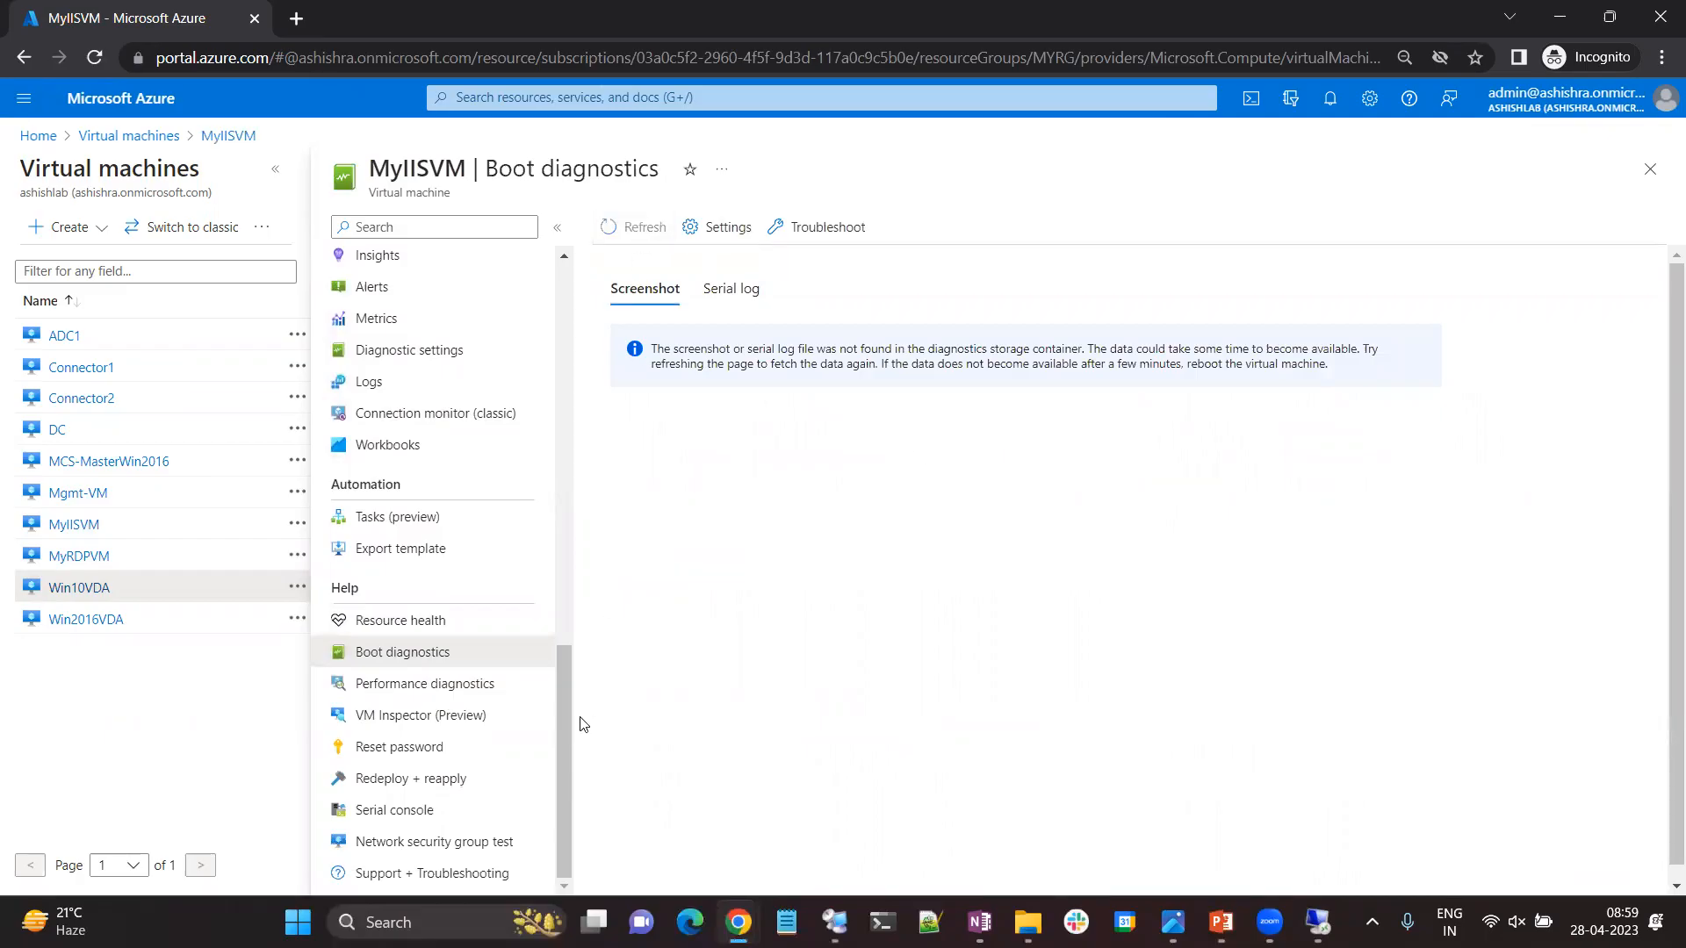
Return to MyIISVM's overview and copy its public IP address.
{"action": "scroll", "coordinate": [571, 615], "scroll_direction": "up", "scroll_amount": 7}
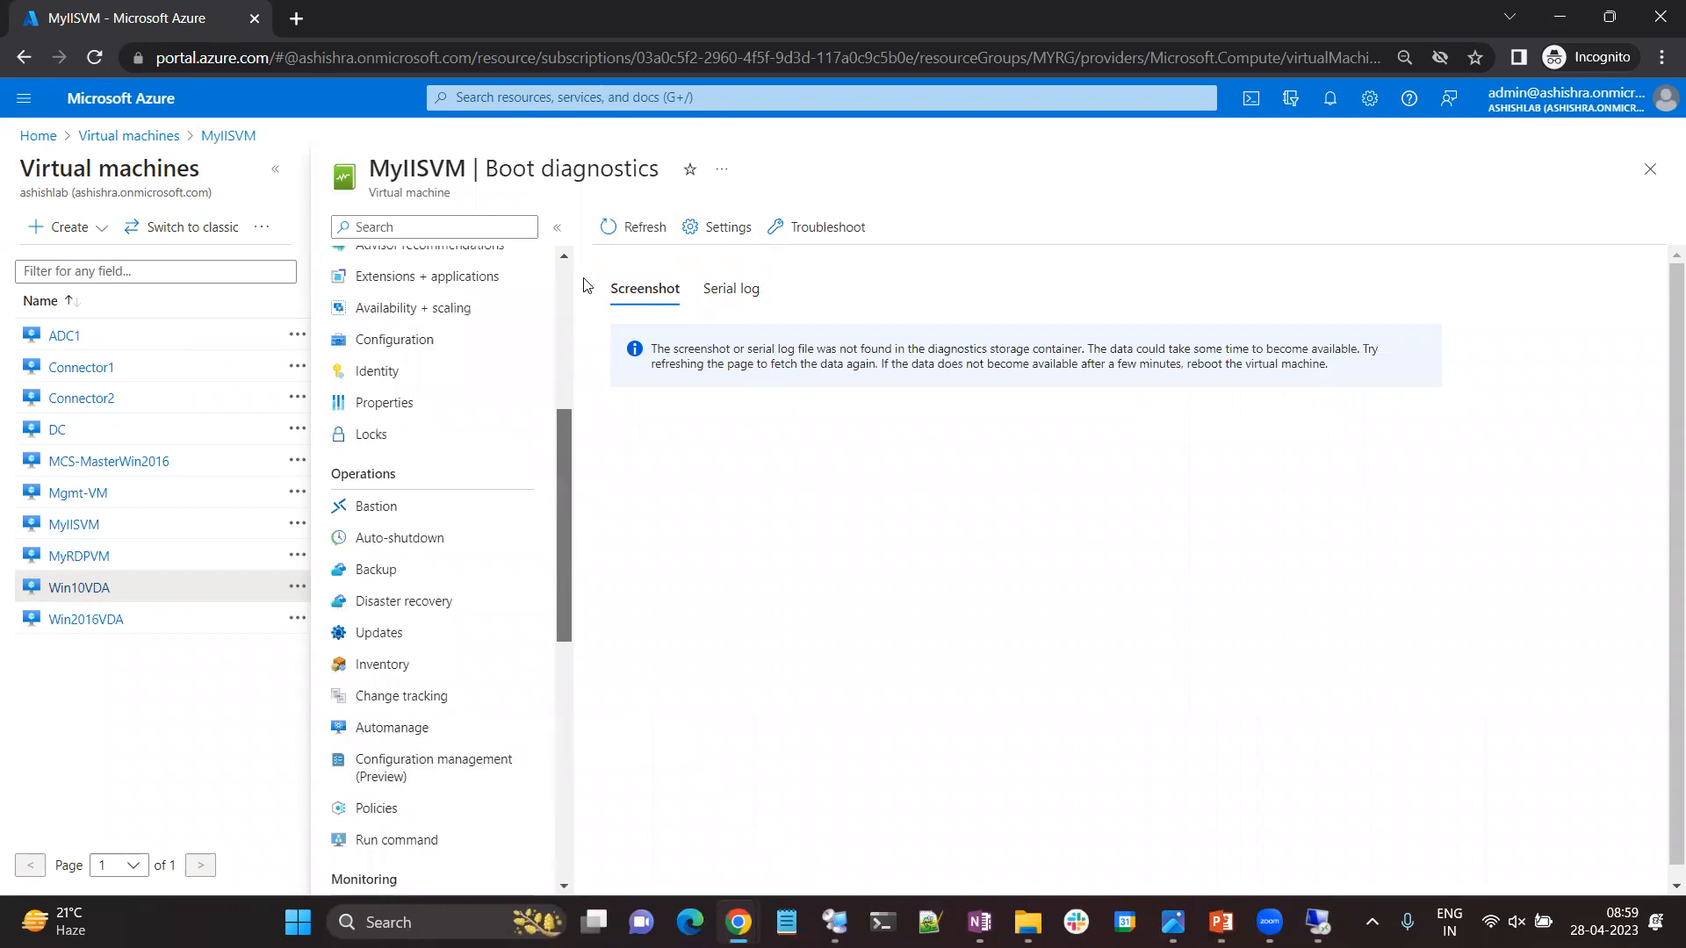
{"action": "scroll", "coordinate": [527, 276], "scroll_direction": "up", "scroll_amount": 5}
{"action": "left_click", "coordinate": [440, 268]}
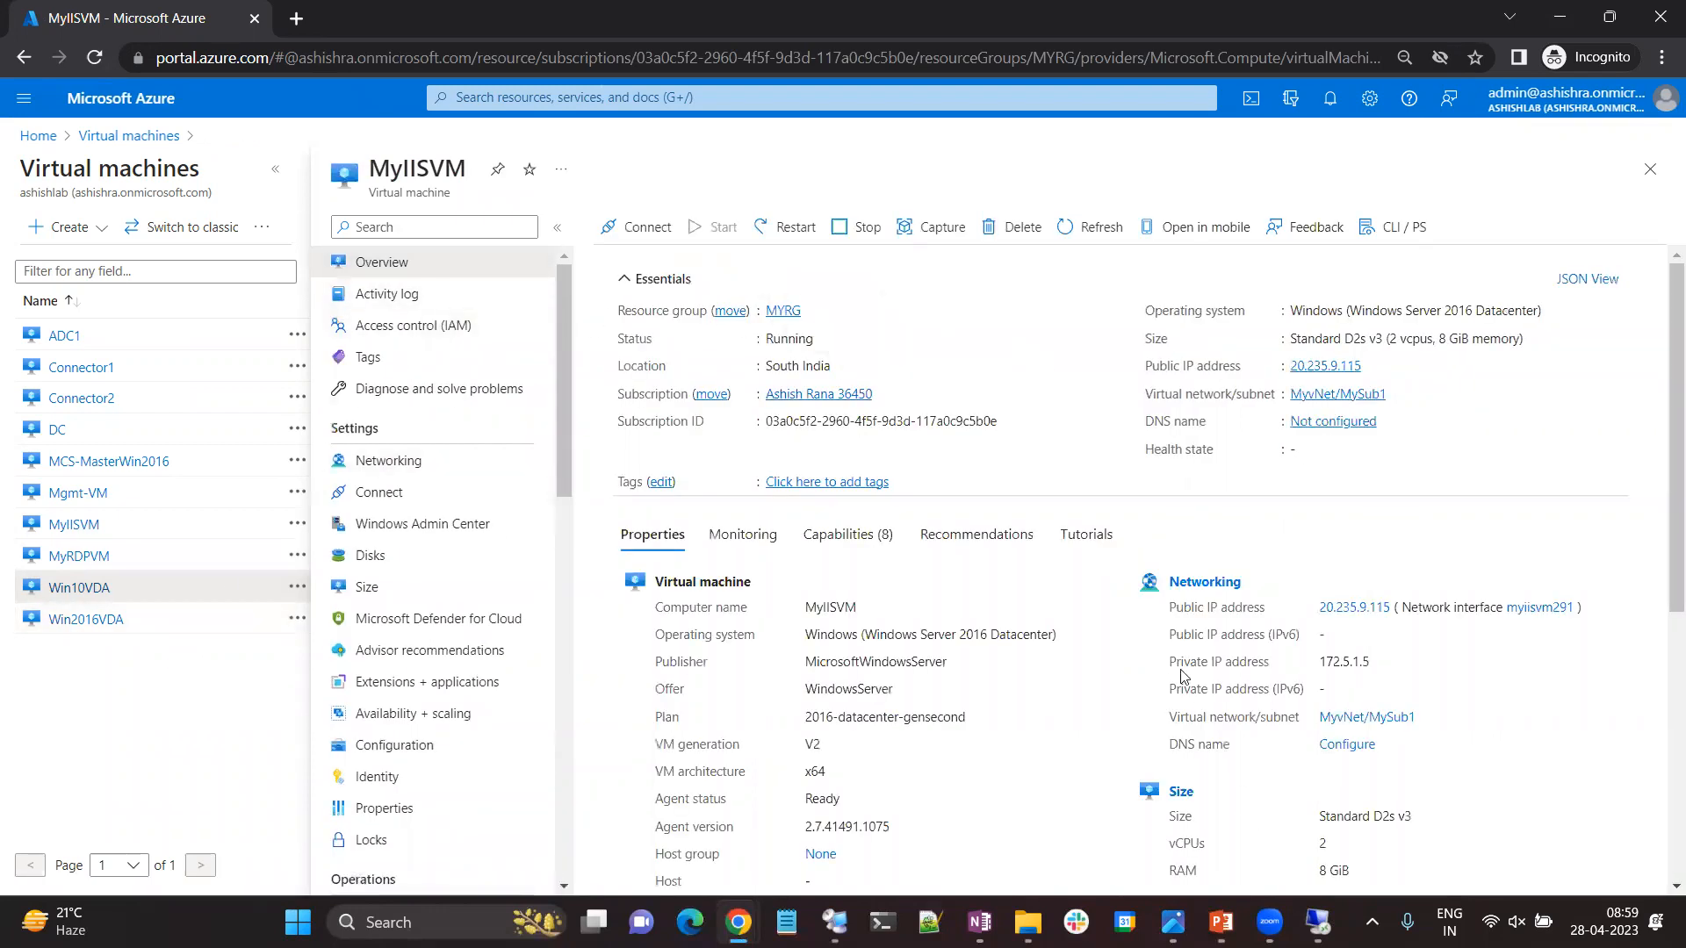
{"action": "left_click", "coordinate": [88, 526]}
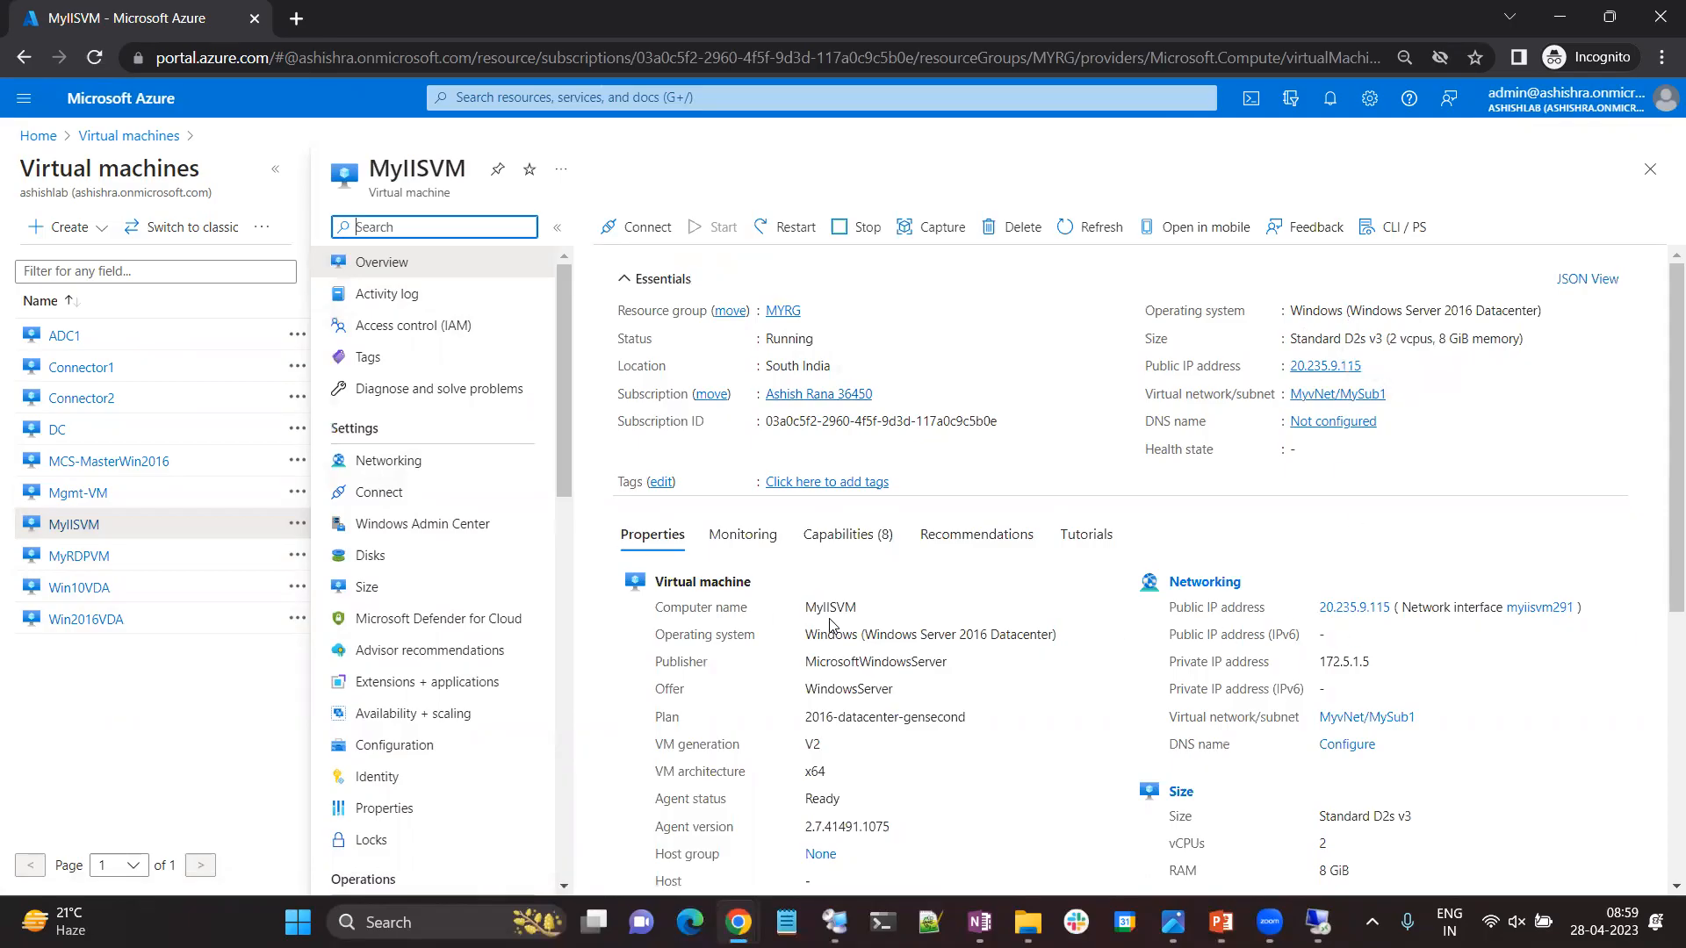
{"action": "left_click", "coordinate": [1373, 366]}
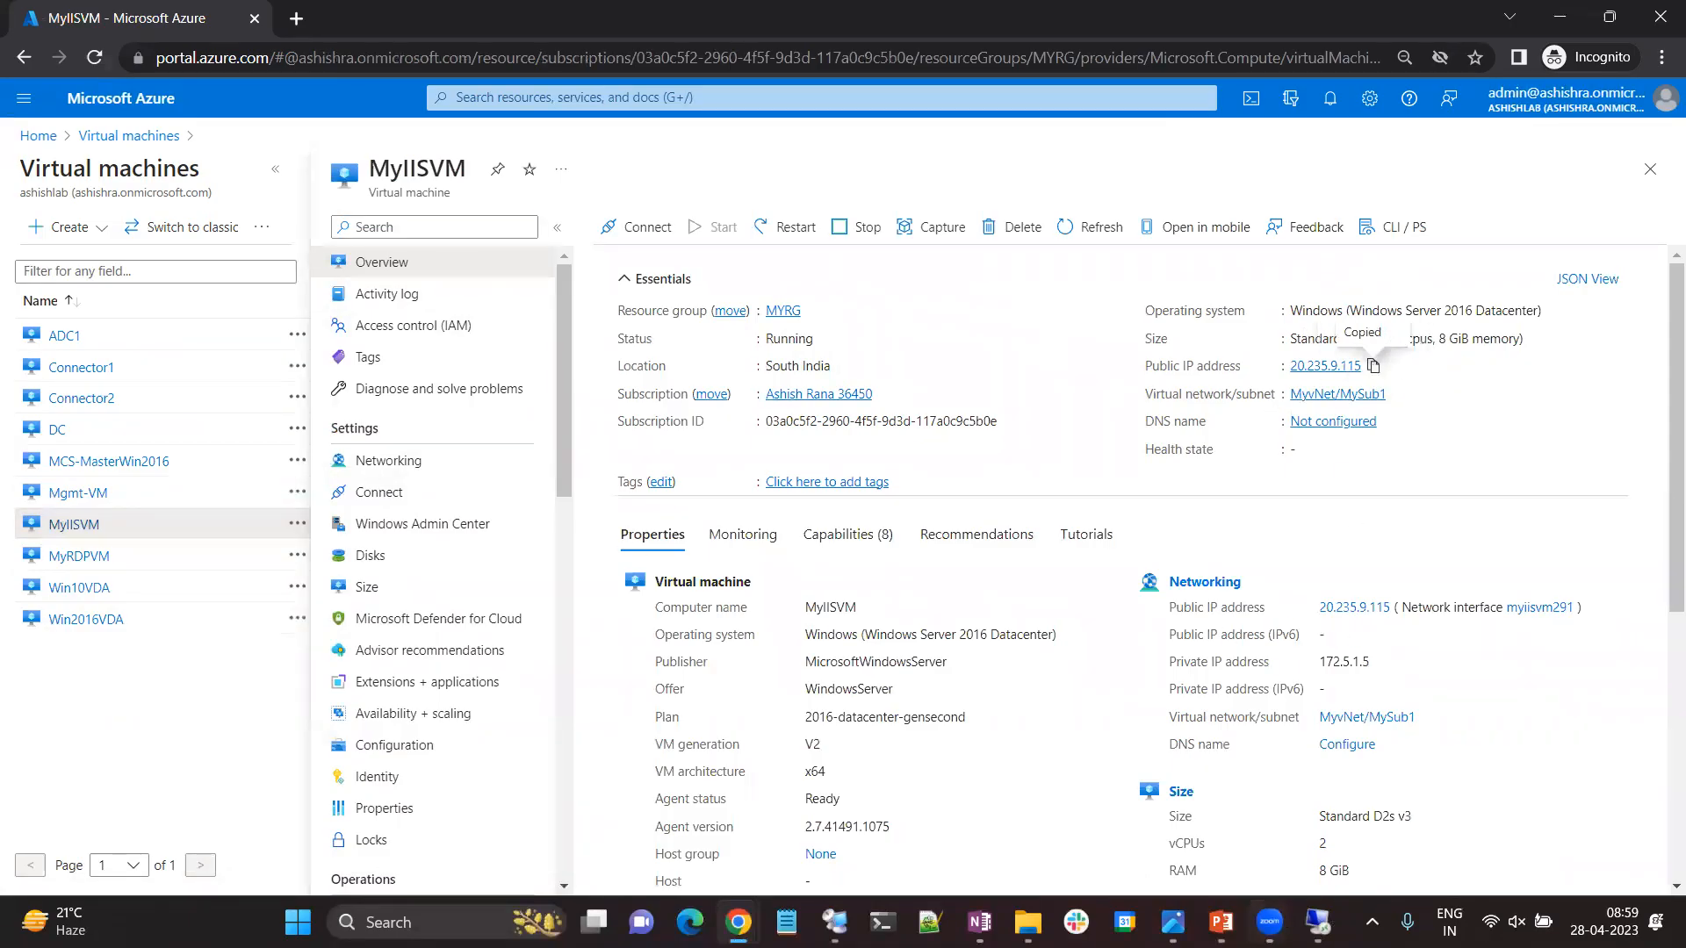
Try to connect to MyIISVM's public address 20.235.9.115 with Remote Desktop from the local computer, and close the connection windows.
{"action": "right_click", "coordinate": [297, 921]}
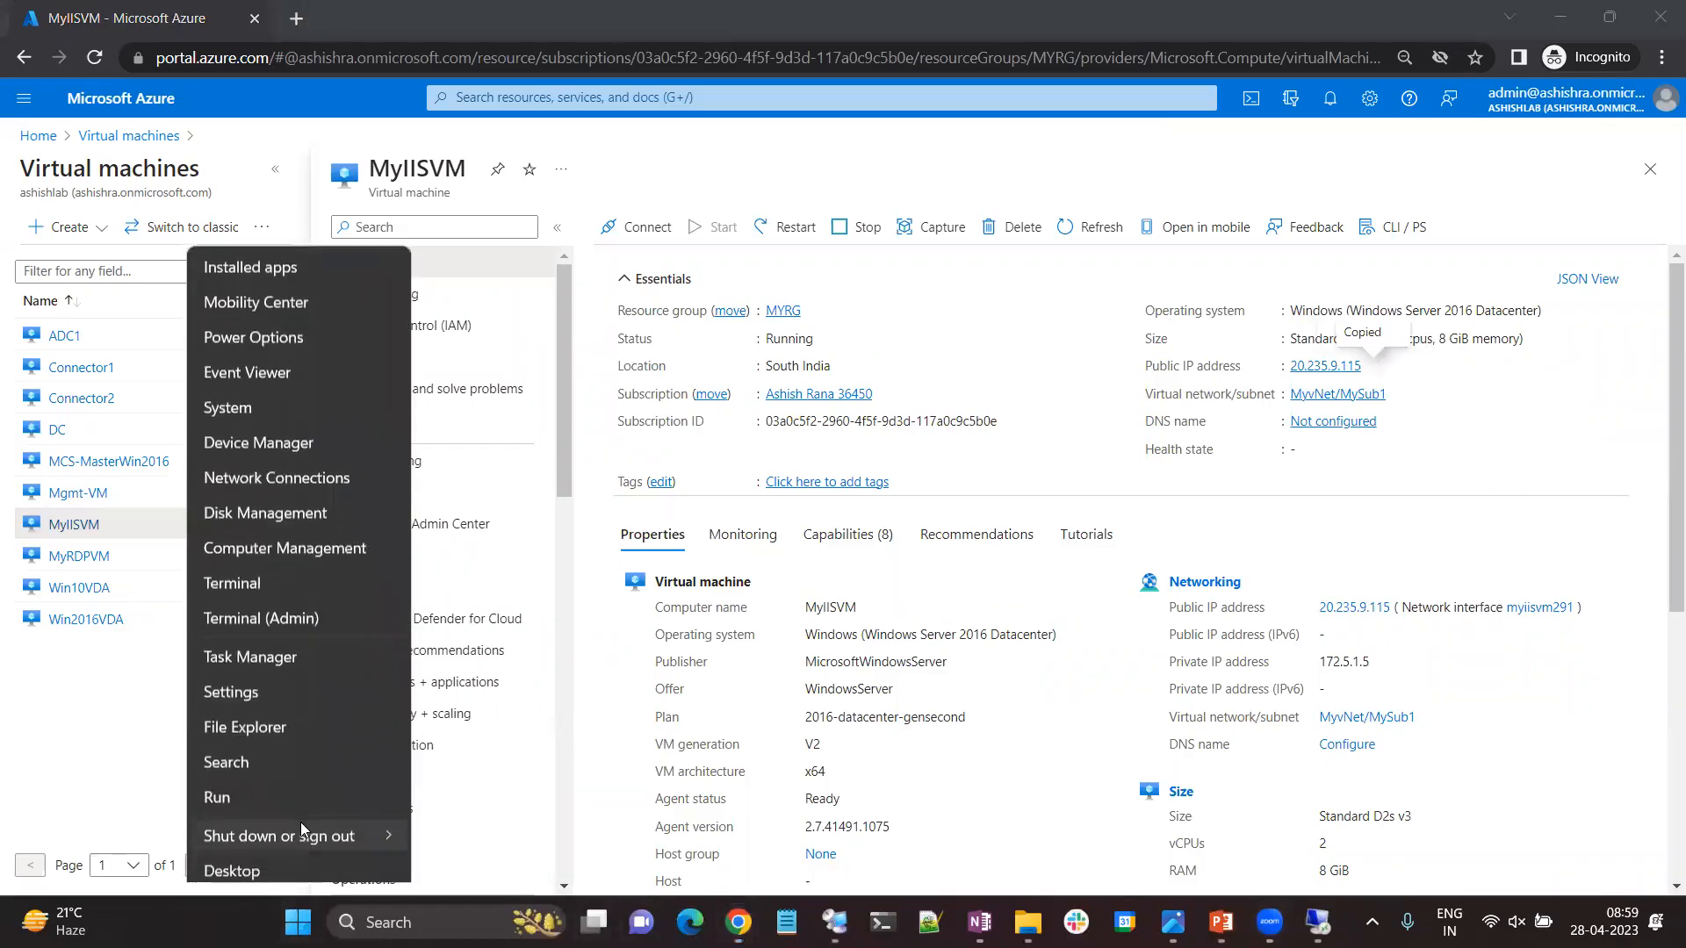
{"action": "left_click", "coordinate": [267, 798]}
{"action": "key", "text": "Return"}
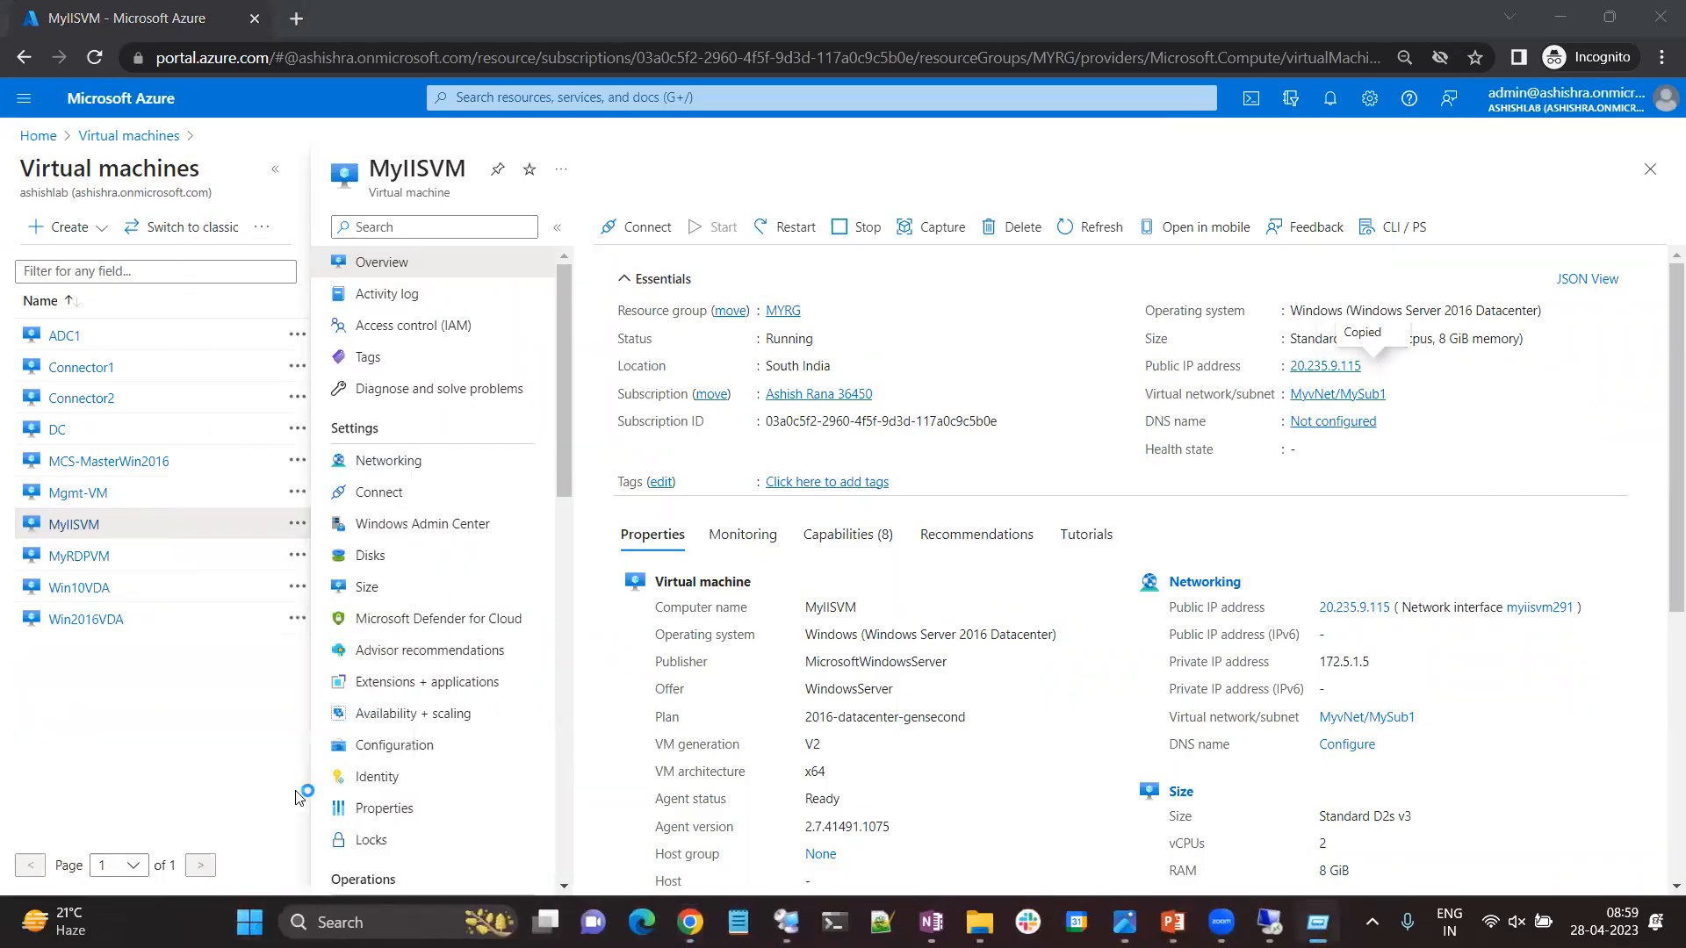
{"action": "key", "text": "ctrl+v"}
{"action": "left_click", "coordinate": [925, 410]}
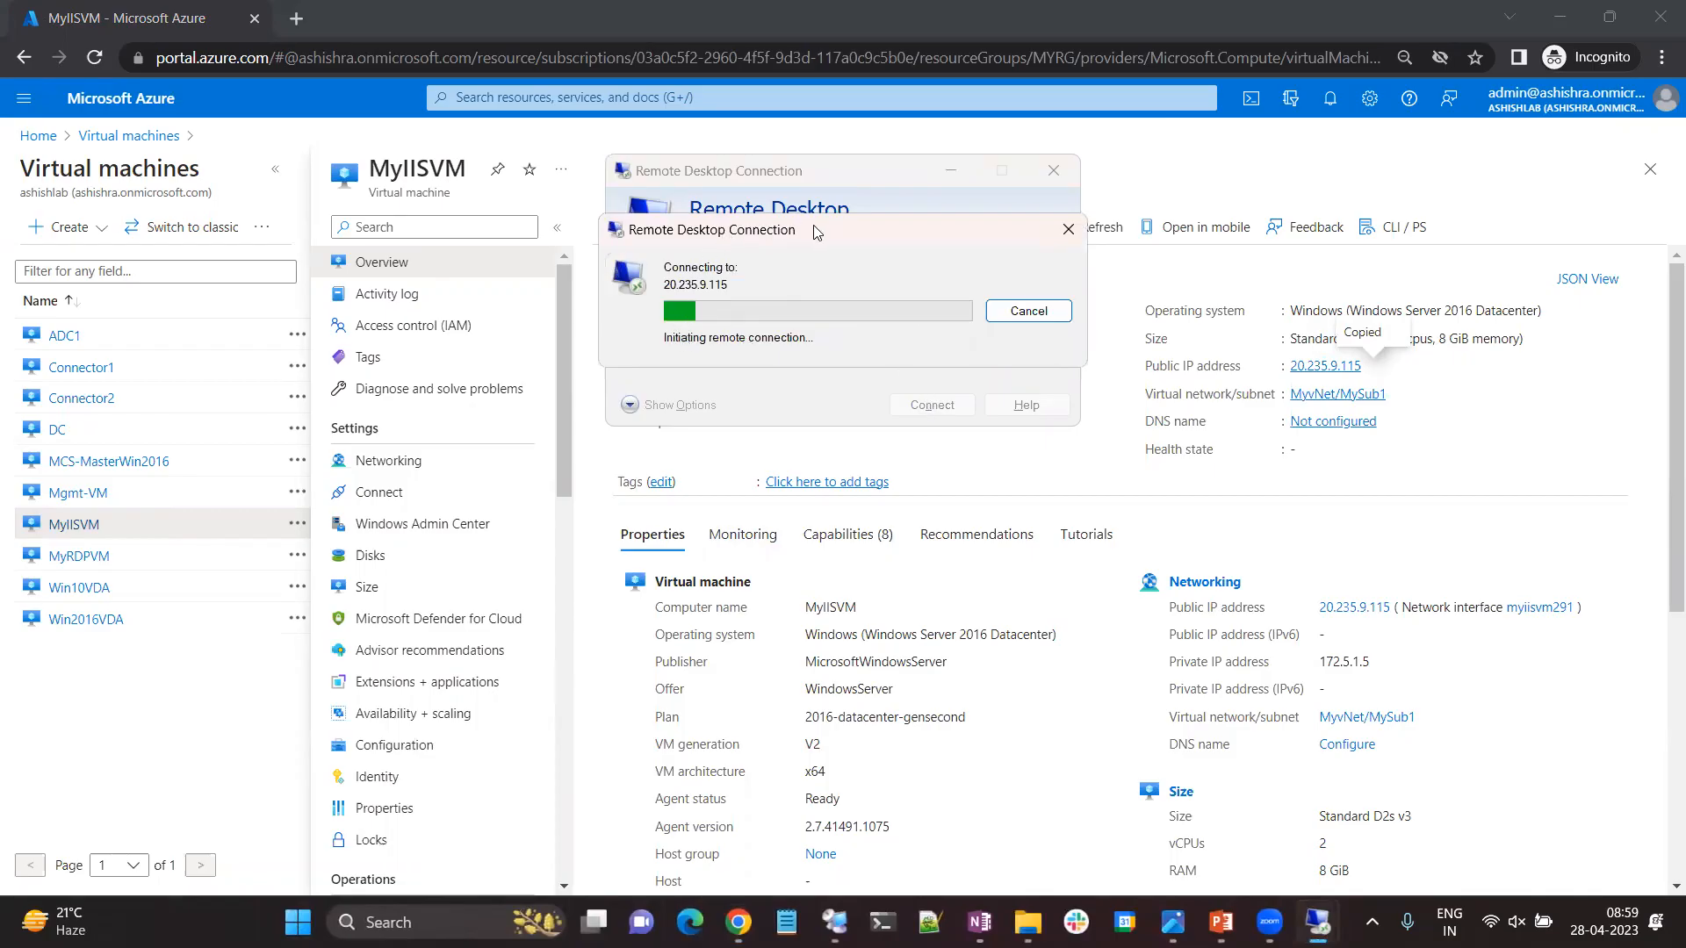
{"action": "left_click", "coordinate": [1069, 229]}
{"action": "left_click", "coordinate": [1054, 170]}
Copy MyIISVM's private IP address and start a Remote Desktop connection to 172.5.1.5 from the 20.219.102.14 session.
{"action": "left_click_drag", "start_coordinate": [1372, 663], "coordinate": [1317, 663]}
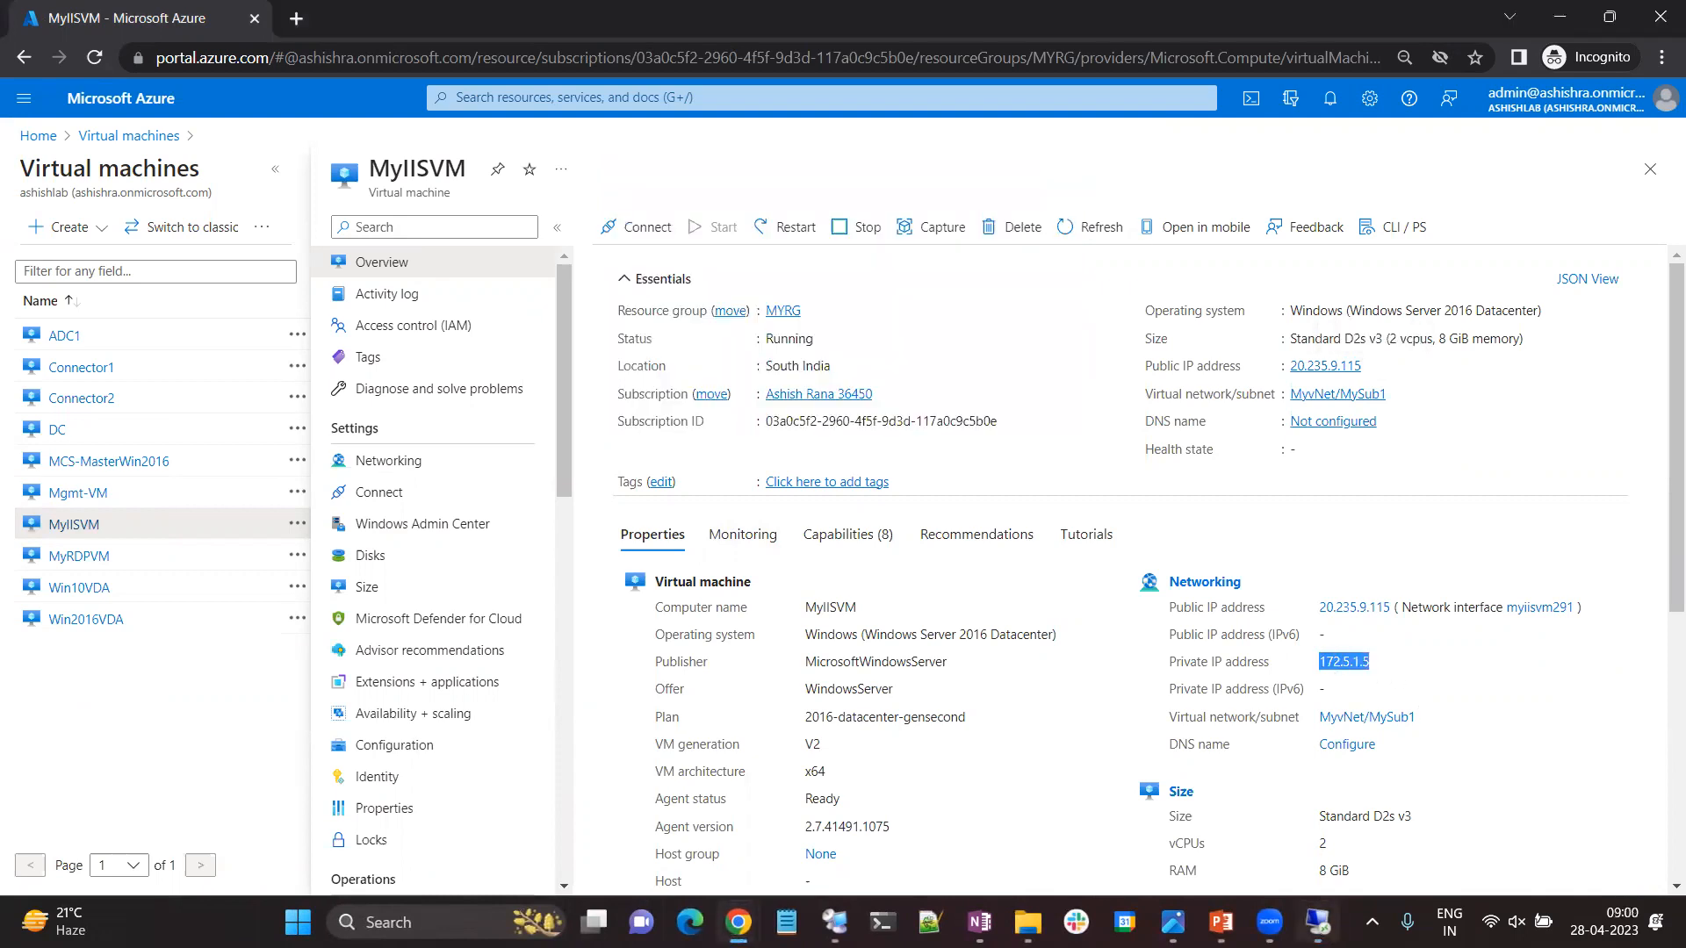
{"action": "left_click", "coordinate": [1318, 923]}
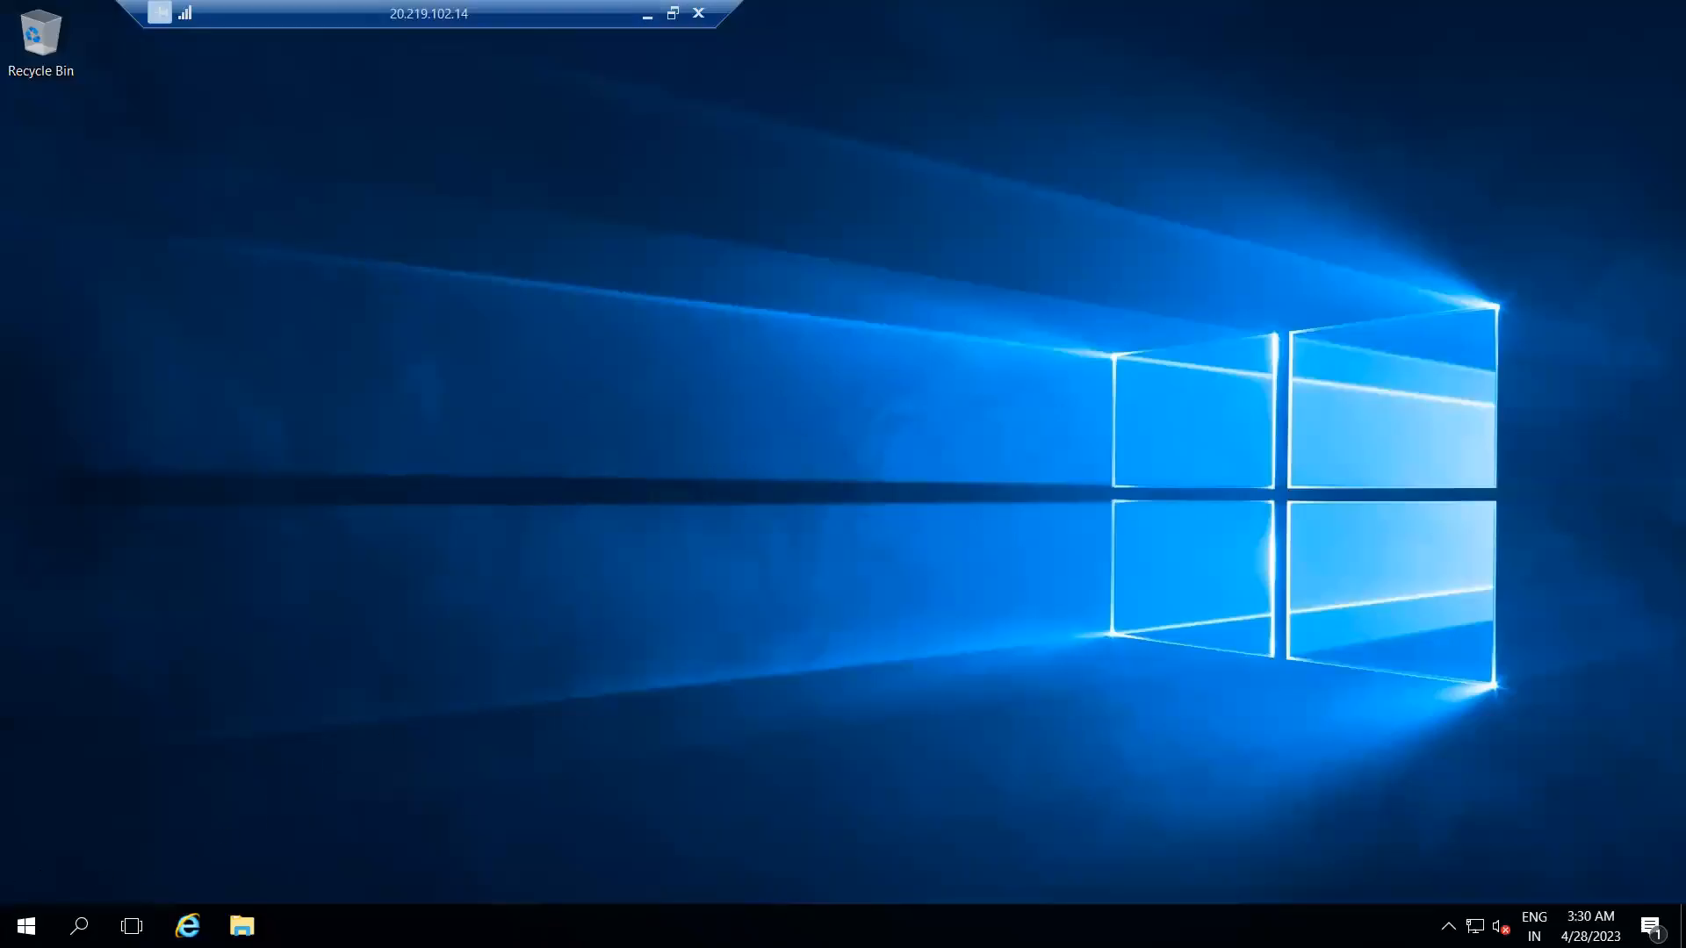
{"action": "right_click", "coordinate": [34, 909]}
{"action": "left_click", "coordinate": [91, 825]}
{"action": "type", "text": "m"}
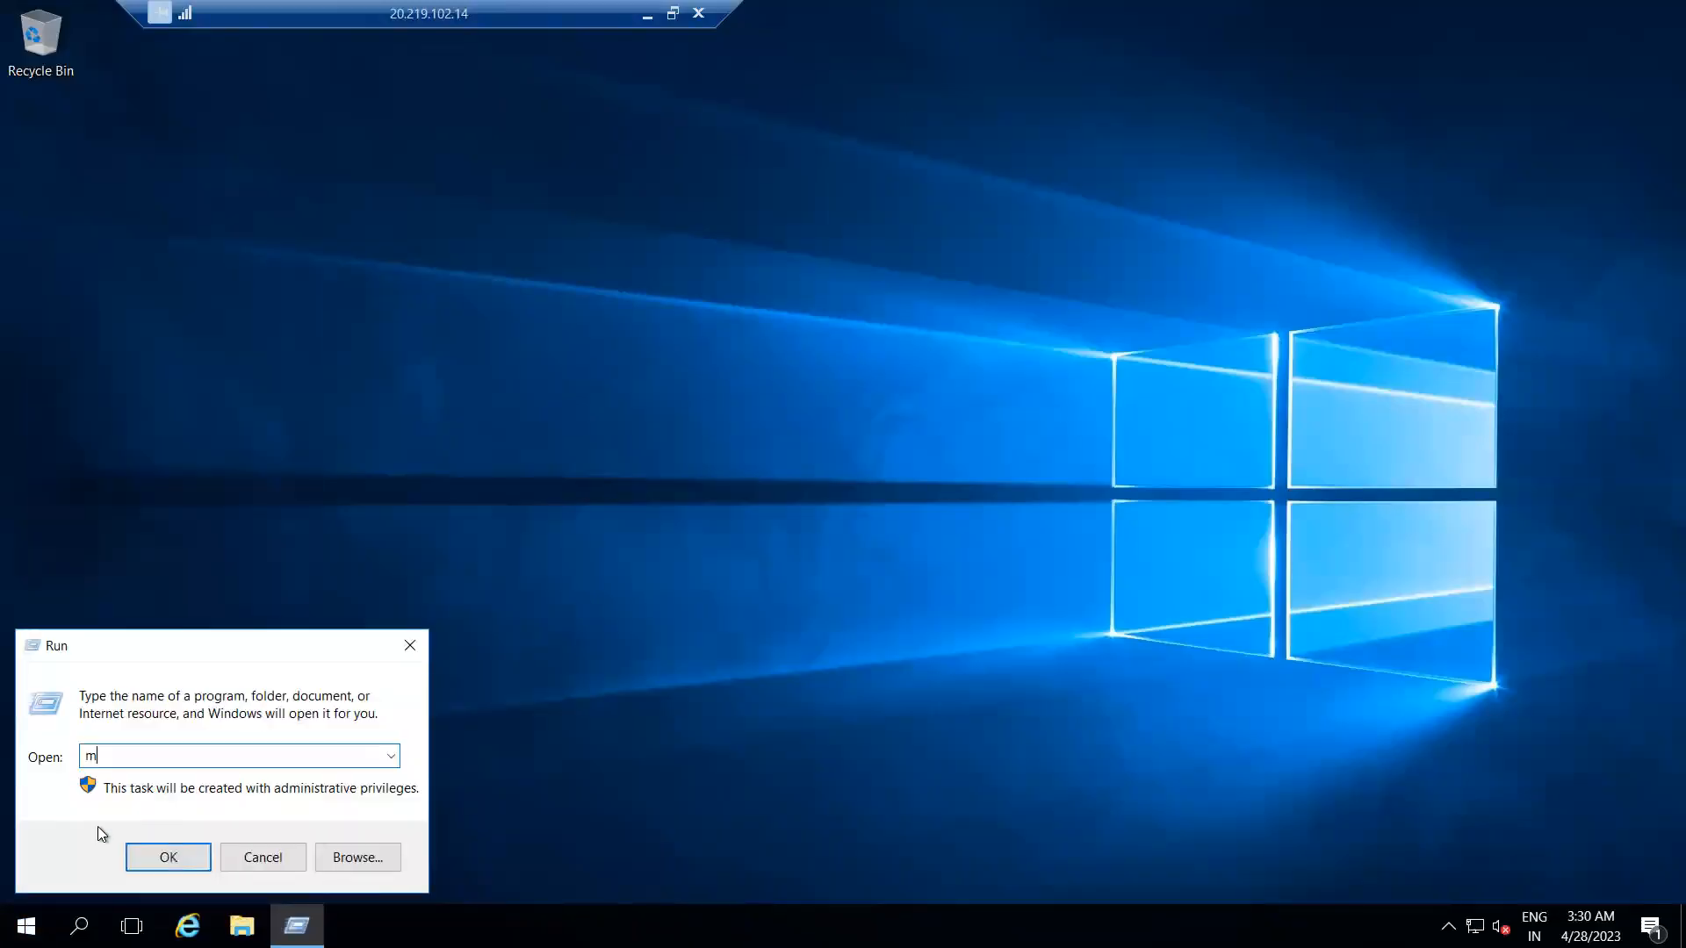
{"action": "type", "text": "sts"}
{"action": "key", "text": "Return"}
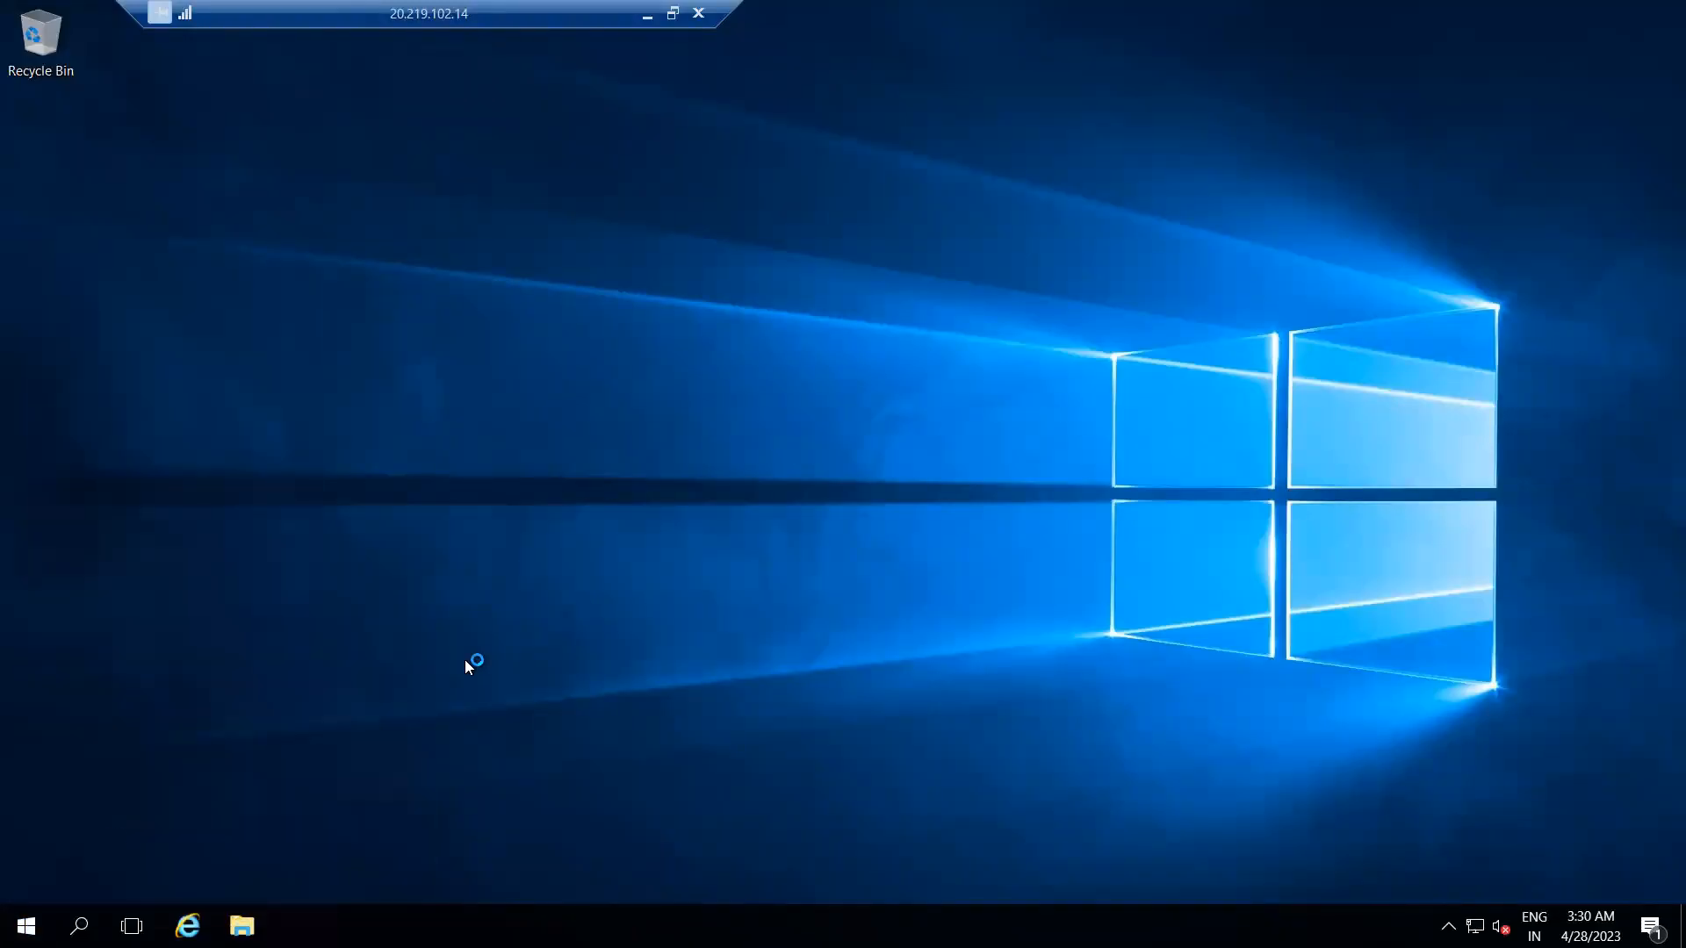
{"action": "key", "text": "ctrl+v"}
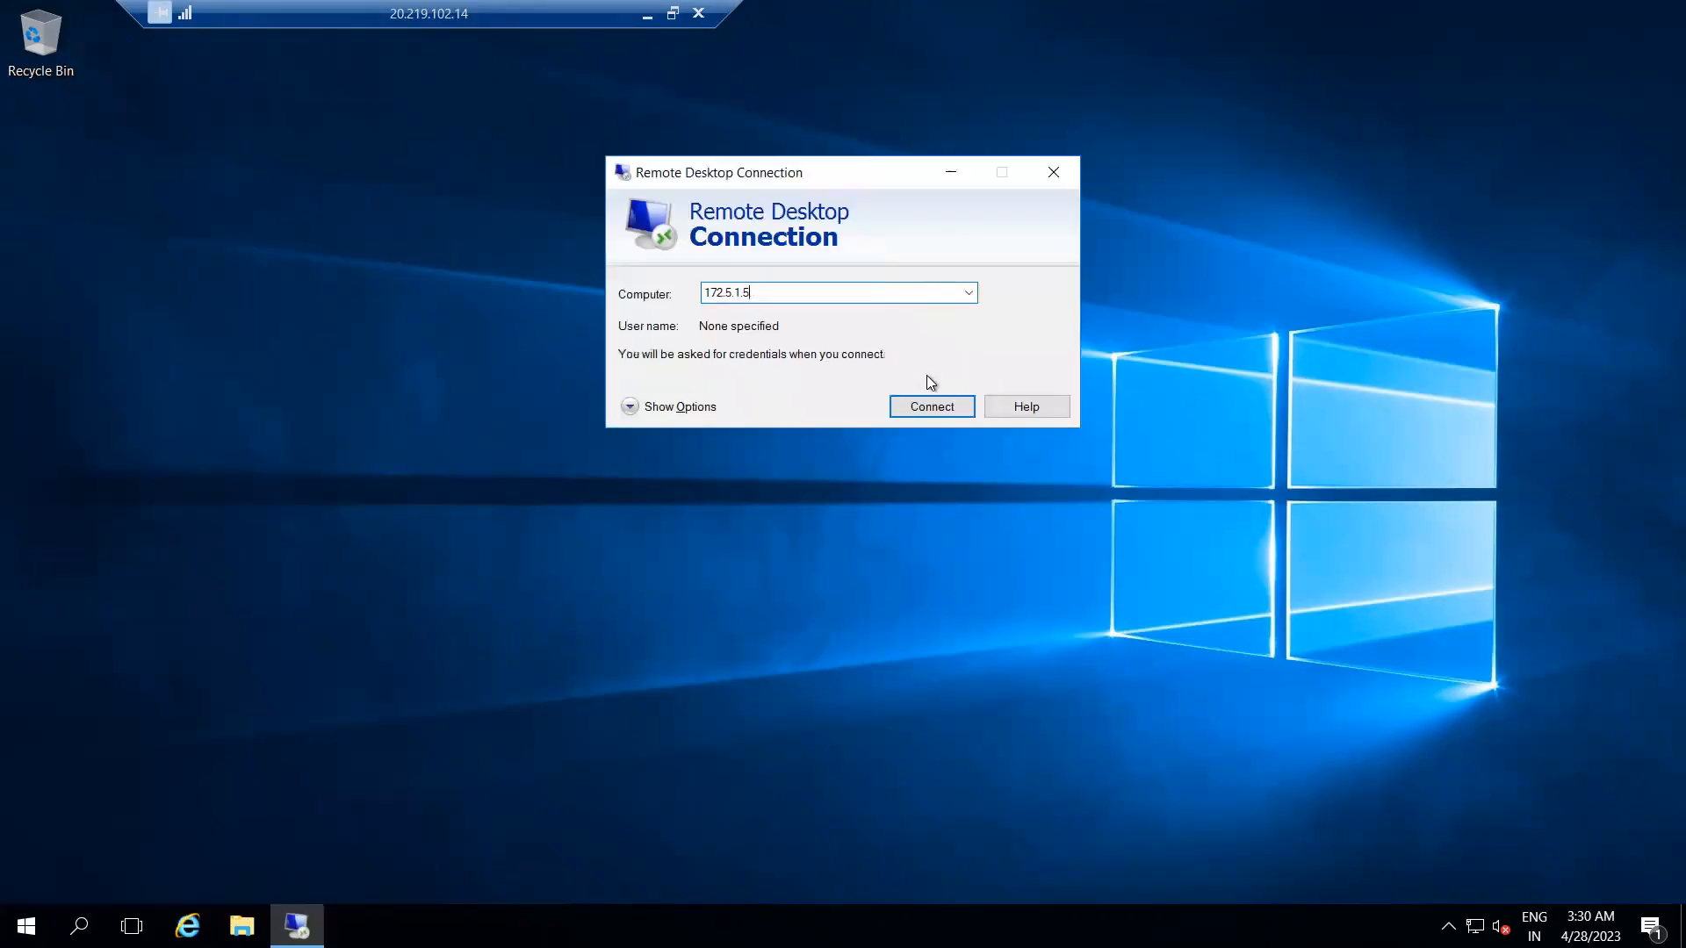
{"action": "left_click", "coordinate": [924, 402]}
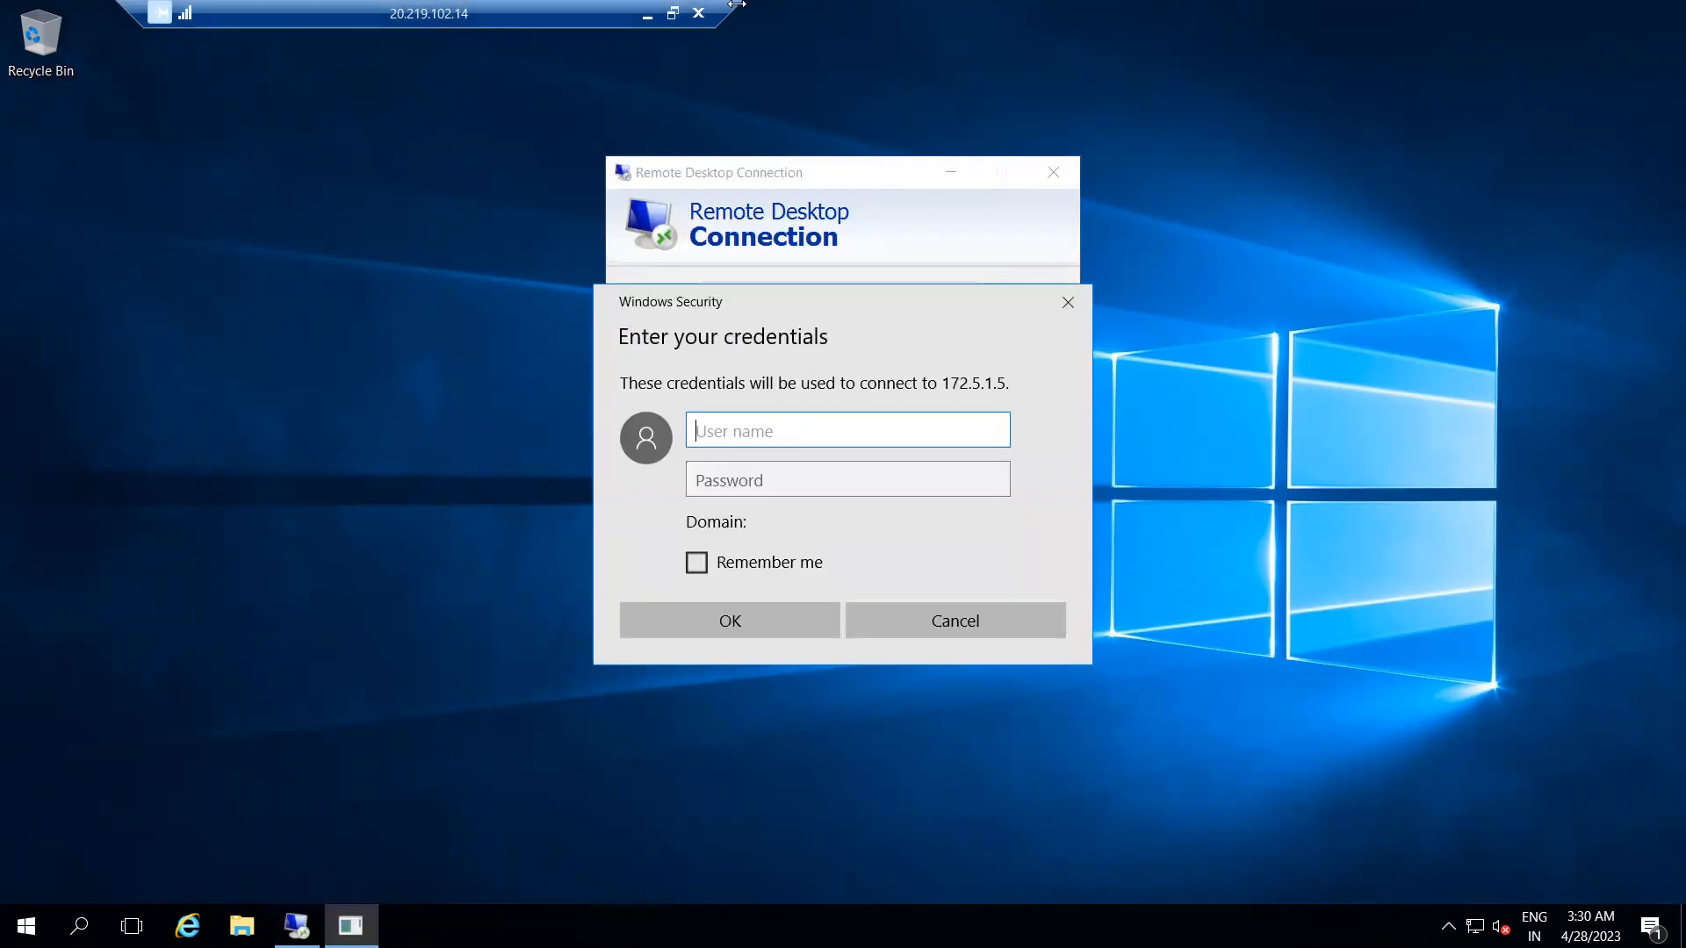
Minimize the remote session, review the ASG and NSG.jpg network diagram, and minimize the diagram.
{"action": "left_click", "coordinate": [649, 19]}
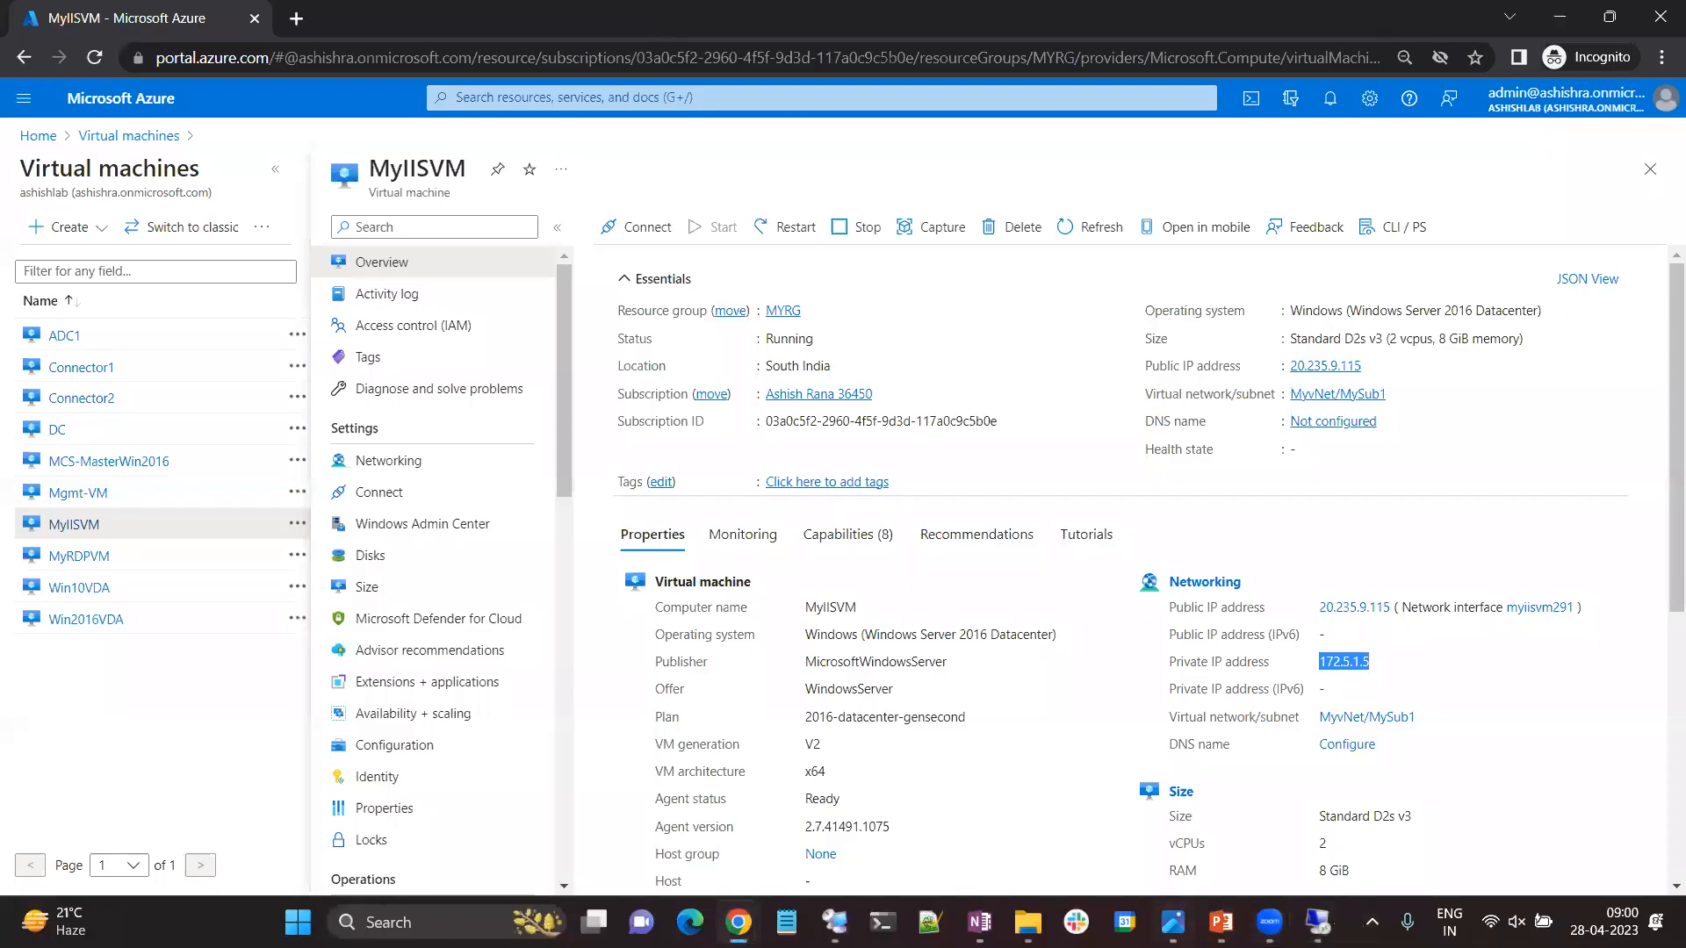
{"action": "left_click", "coordinate": [1174, 923]}
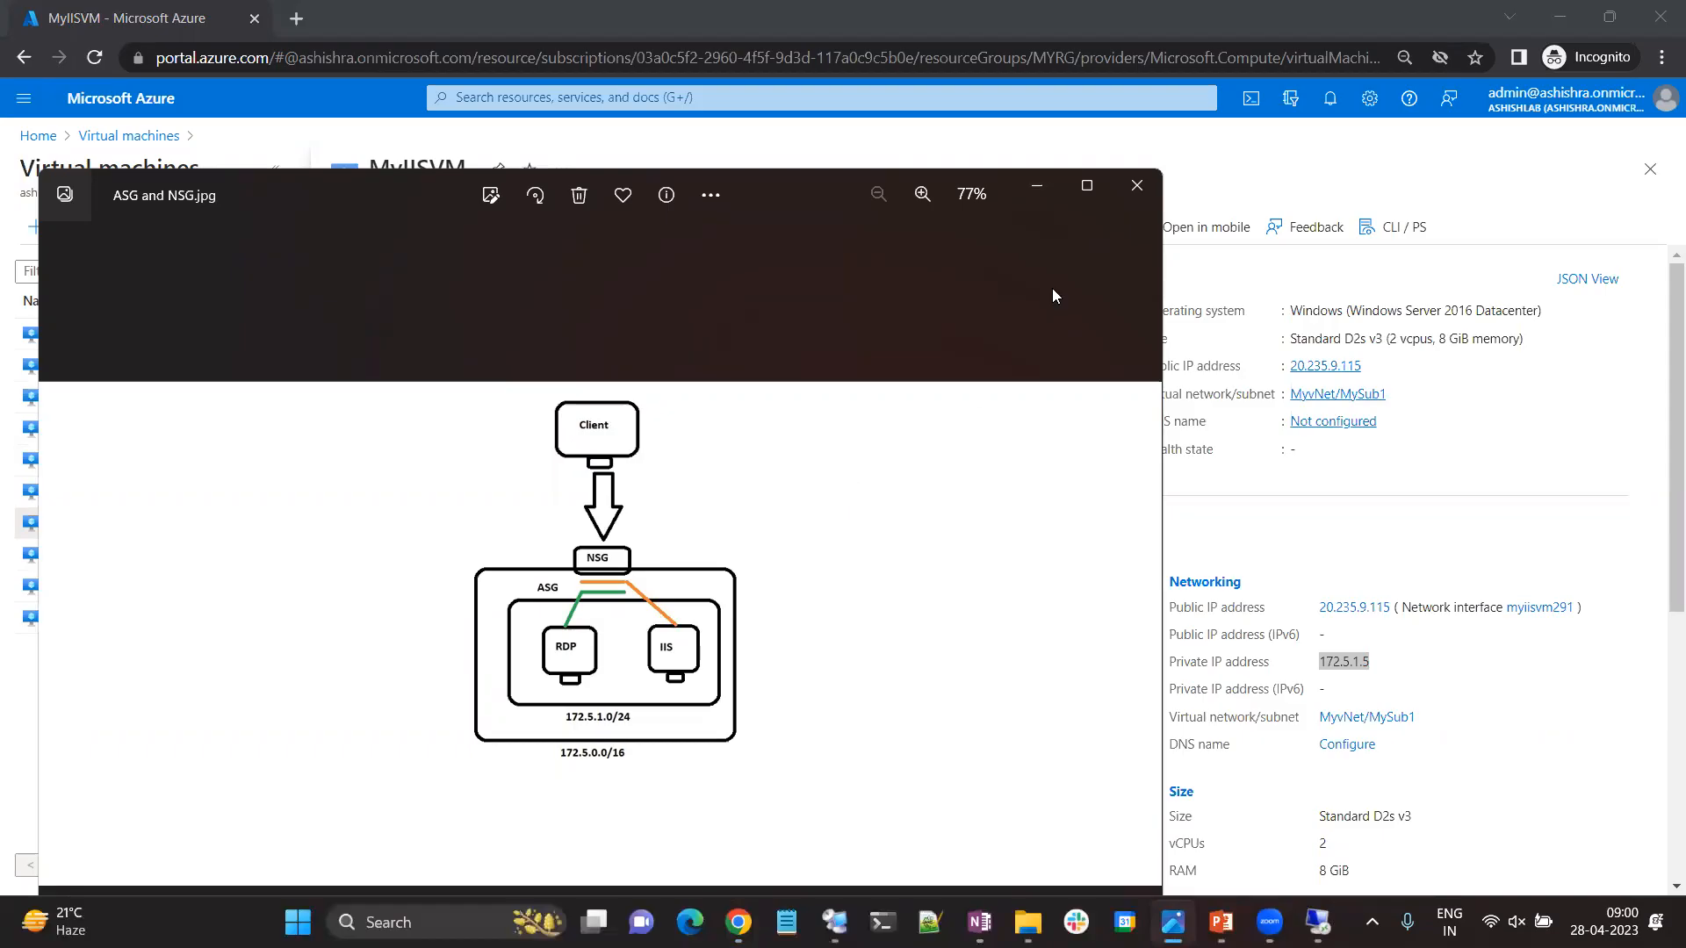
{"action": "mouse_move", "coordinate": [1092, 183]}
{"action": "left_click", "coordinate": [1037, 189]}
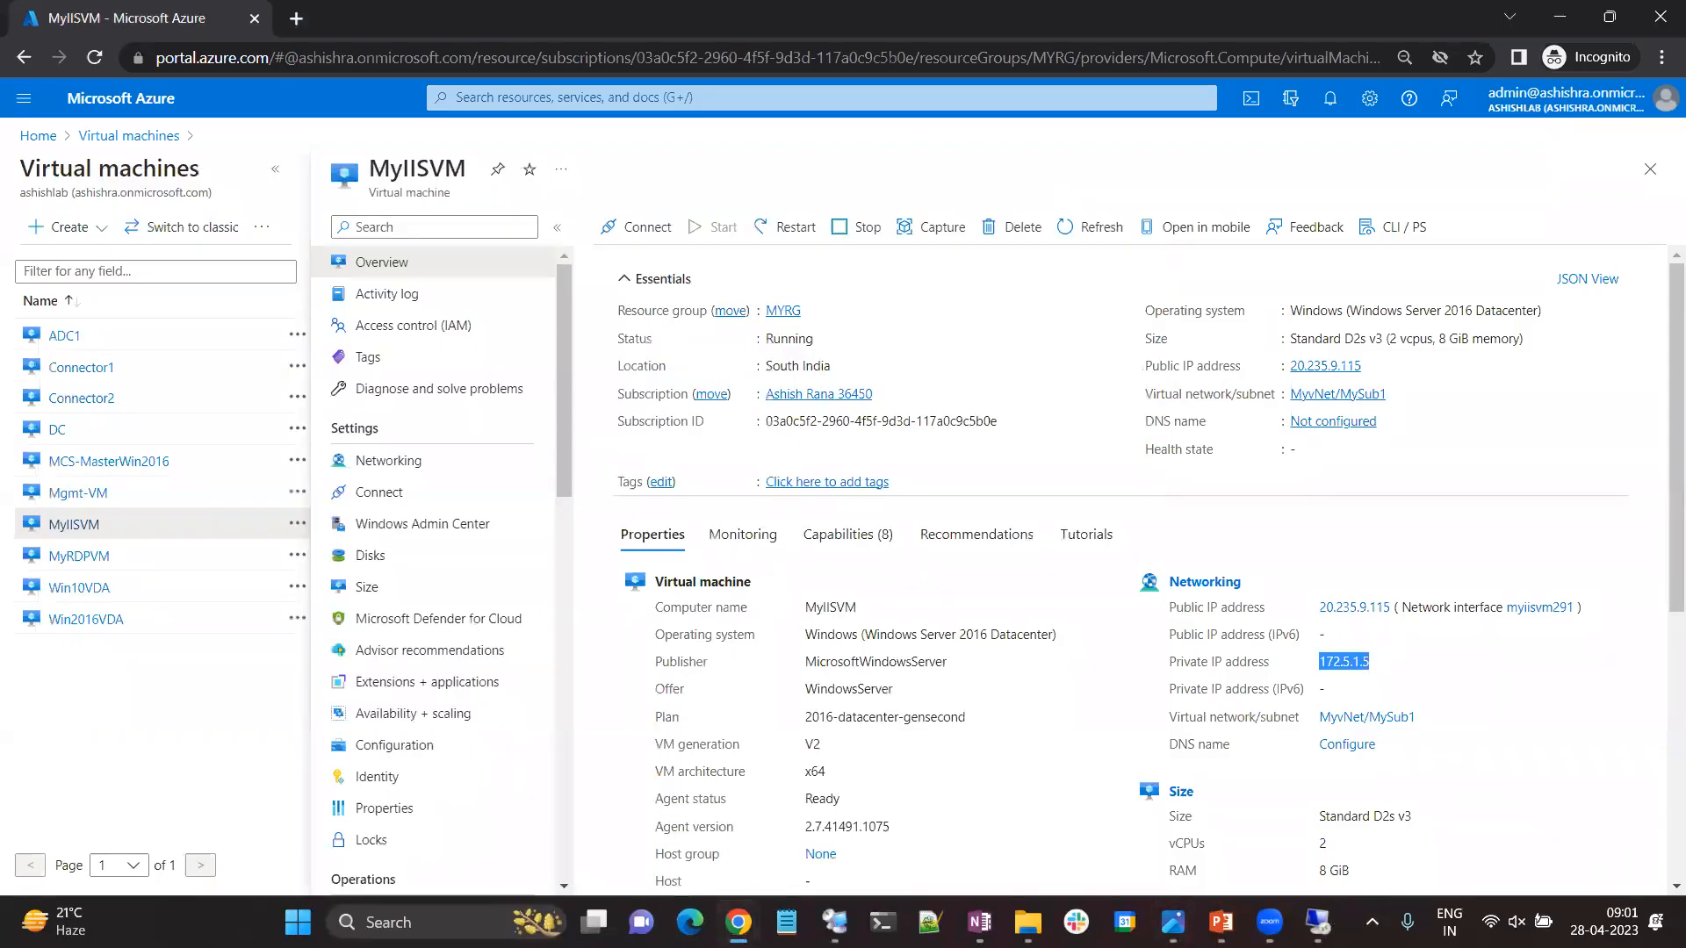
Return to the 20.219.102.14 session, sign in to 172.5.1.5 with the administrator user name and password, and accept the certificate warning.
{"action": "left_click", "coordinate": [1315, 921]}
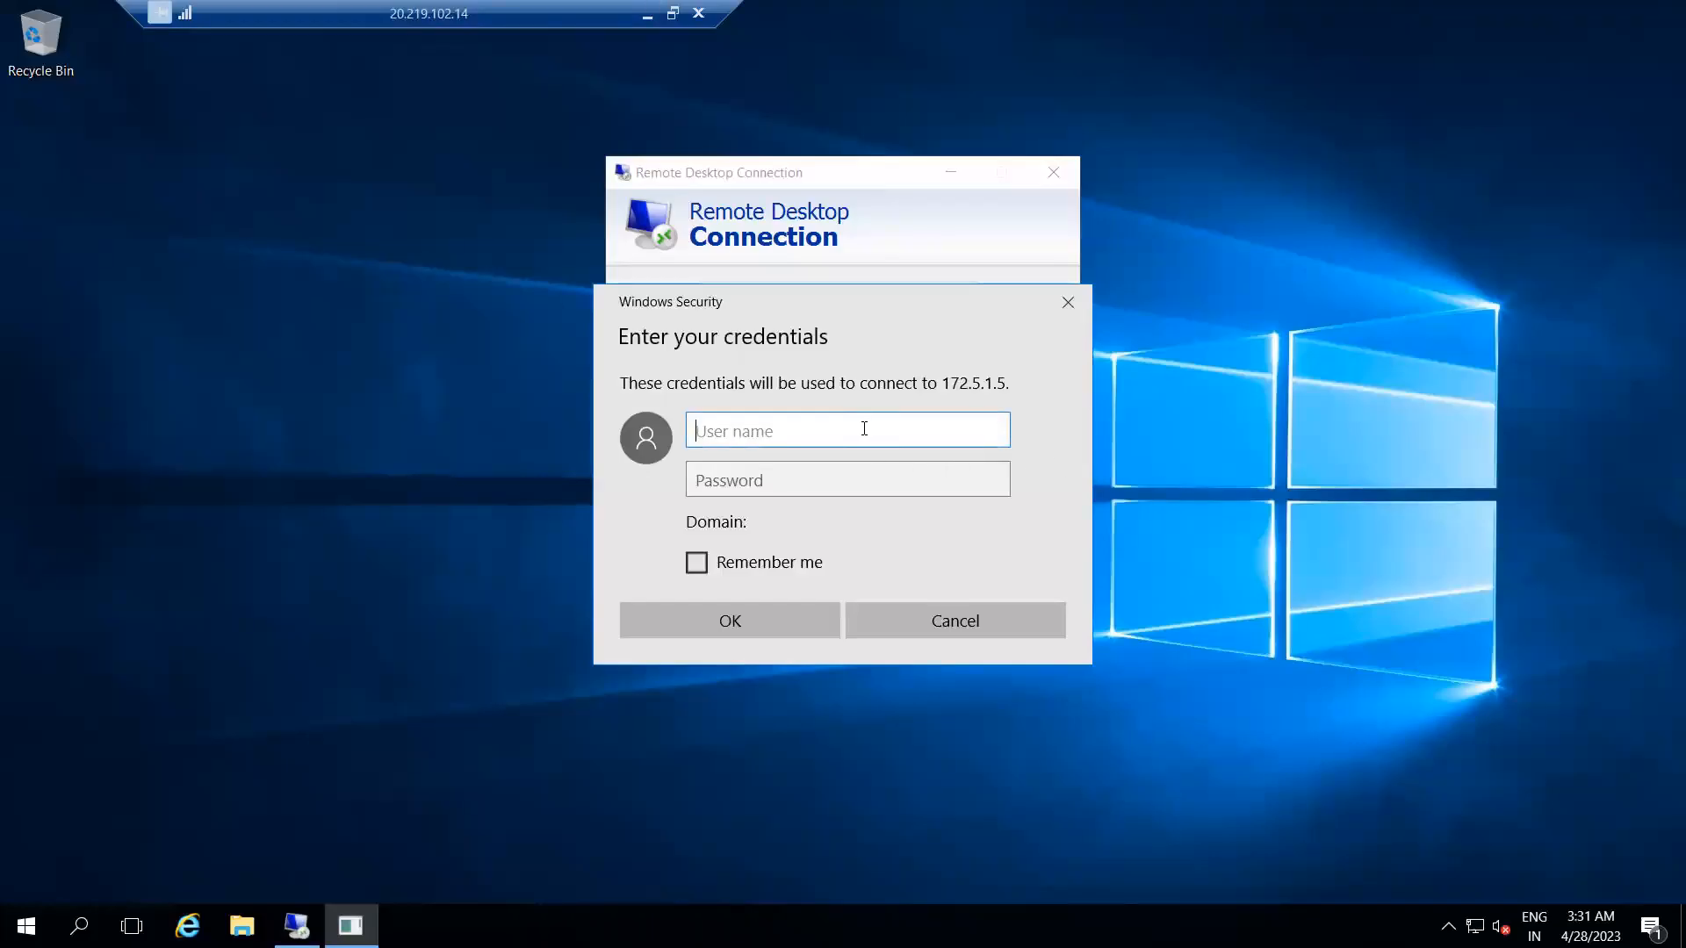
{"action": "type", "text": "ashishra"}
{"action": "key", "text": "Tab"}
{"action": "type", "text": "••"}
{"action": "key", "text": "BackSpace"}
{"action": "key", "text": "BackSpace"}
{"action": "type", "text": "••••••••••••"}
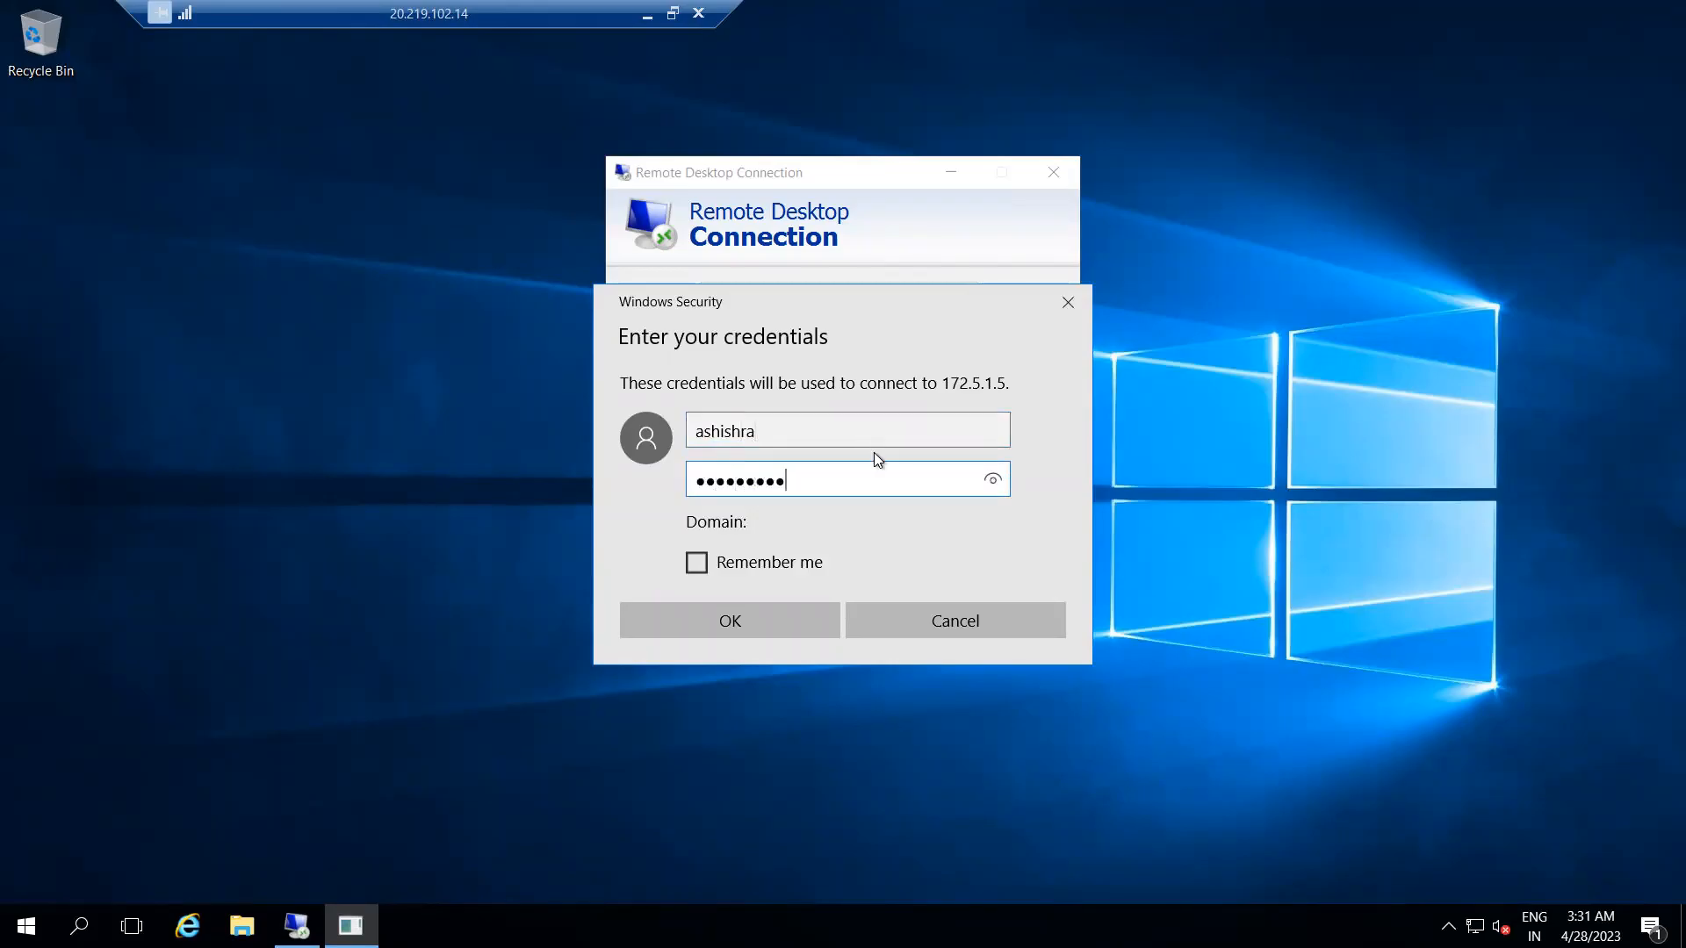
{"action": "left_click", "coordinate": [747, 635]}
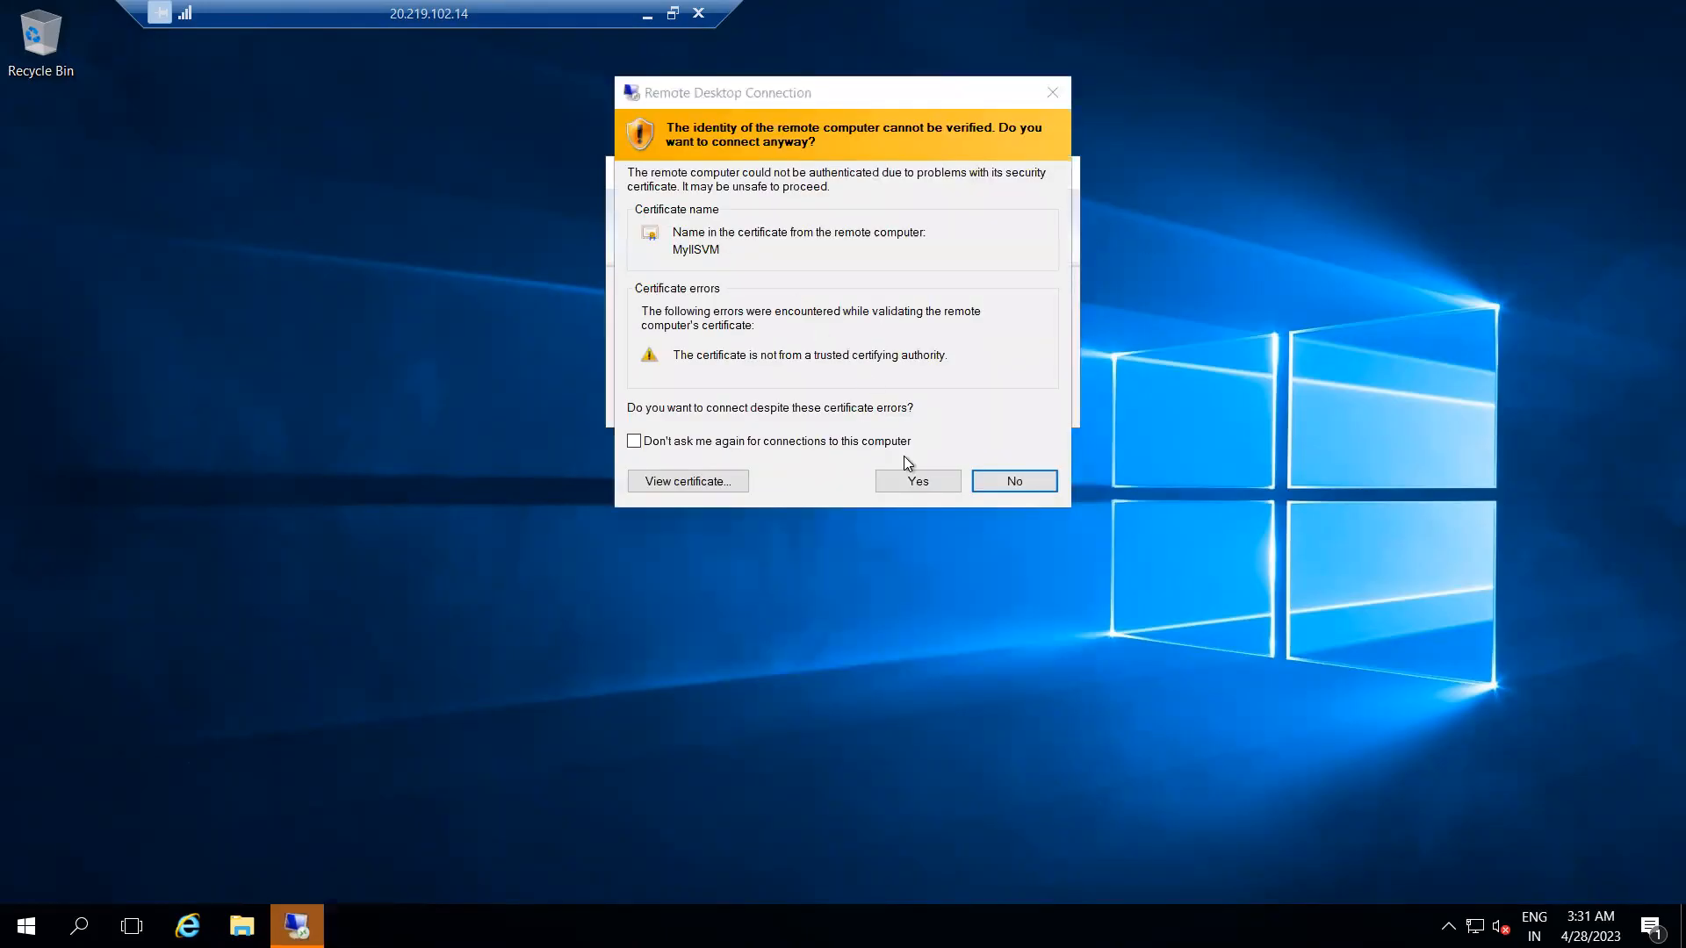
{"action": "left_click", "coordinate": [915, 479]}
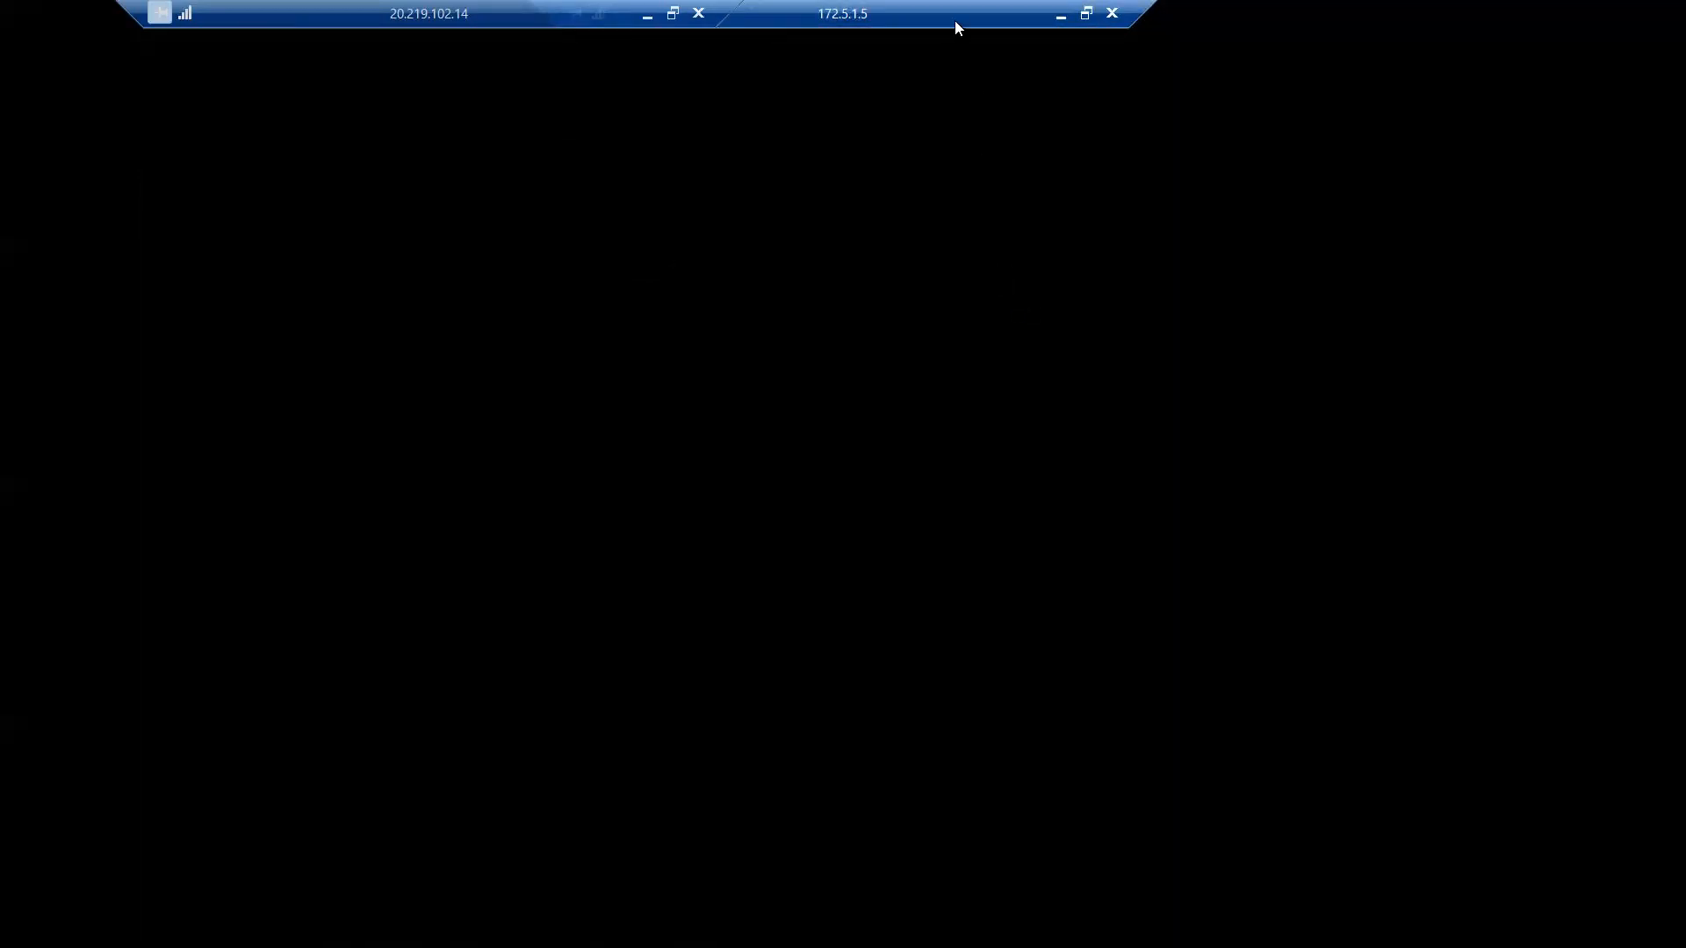
Move the 172.5.1.5 session's connection bar clear of the 20.219.102.14 bar.
{"action": "left_click_drag", "start_coordinate": [1003, 11], "coordinate": [1298, 24]}
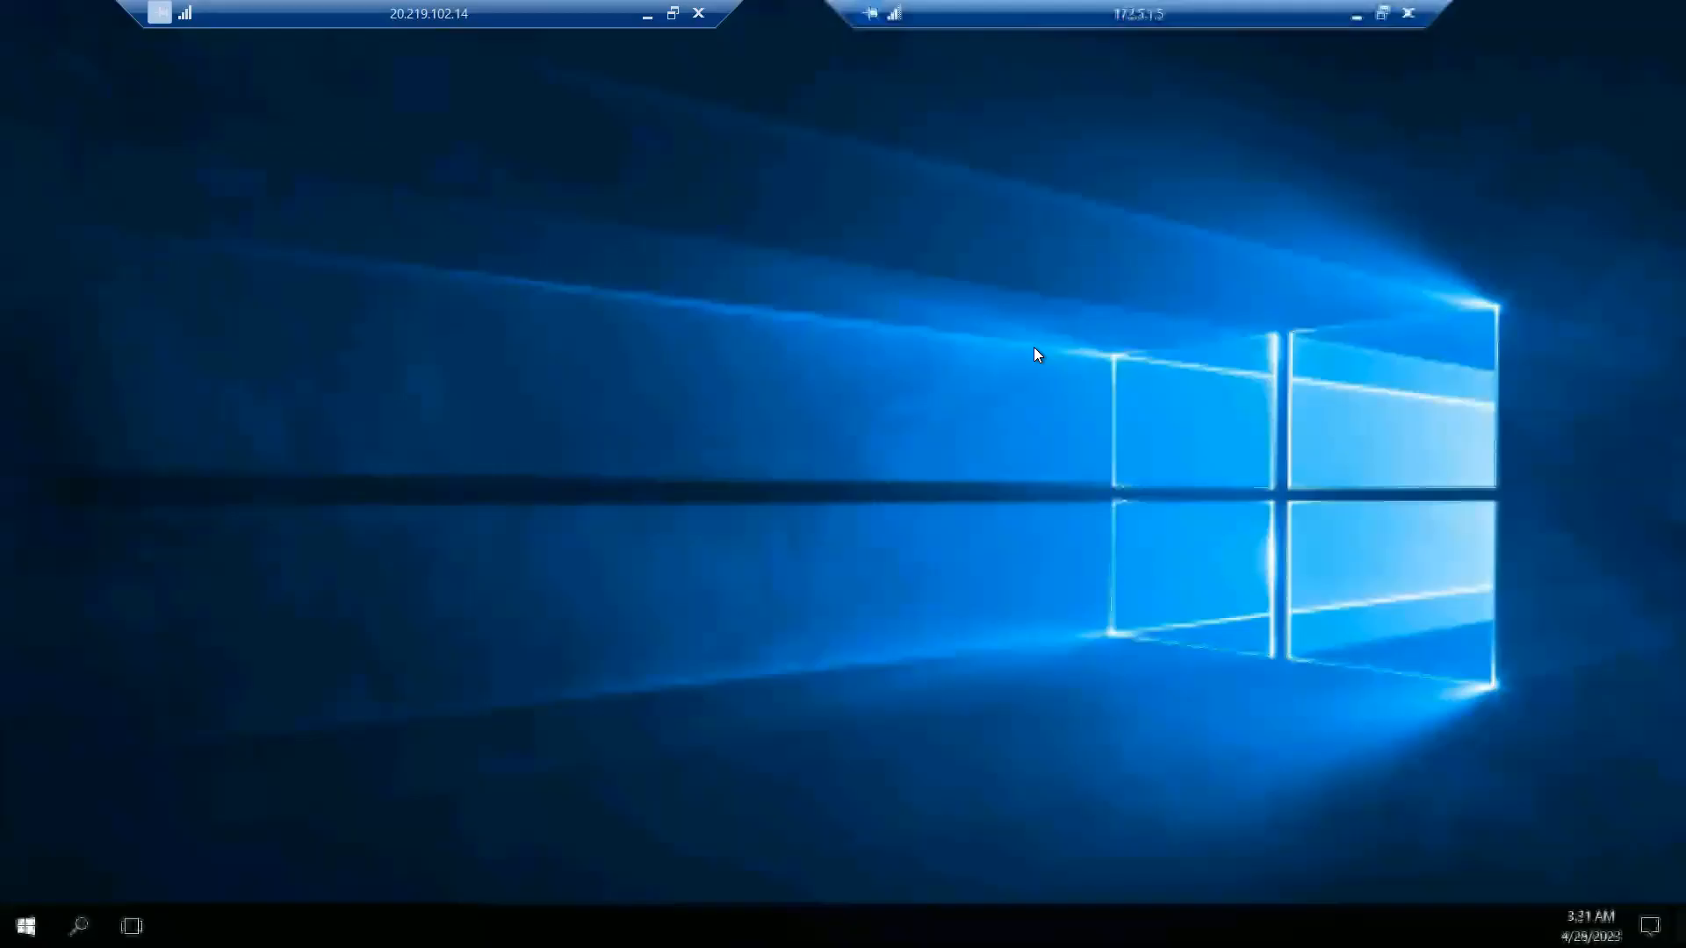
{"action": "right_click", "coordinate": [686, 228]}
{"action": "left_click", "coordinate": [743, 294]}
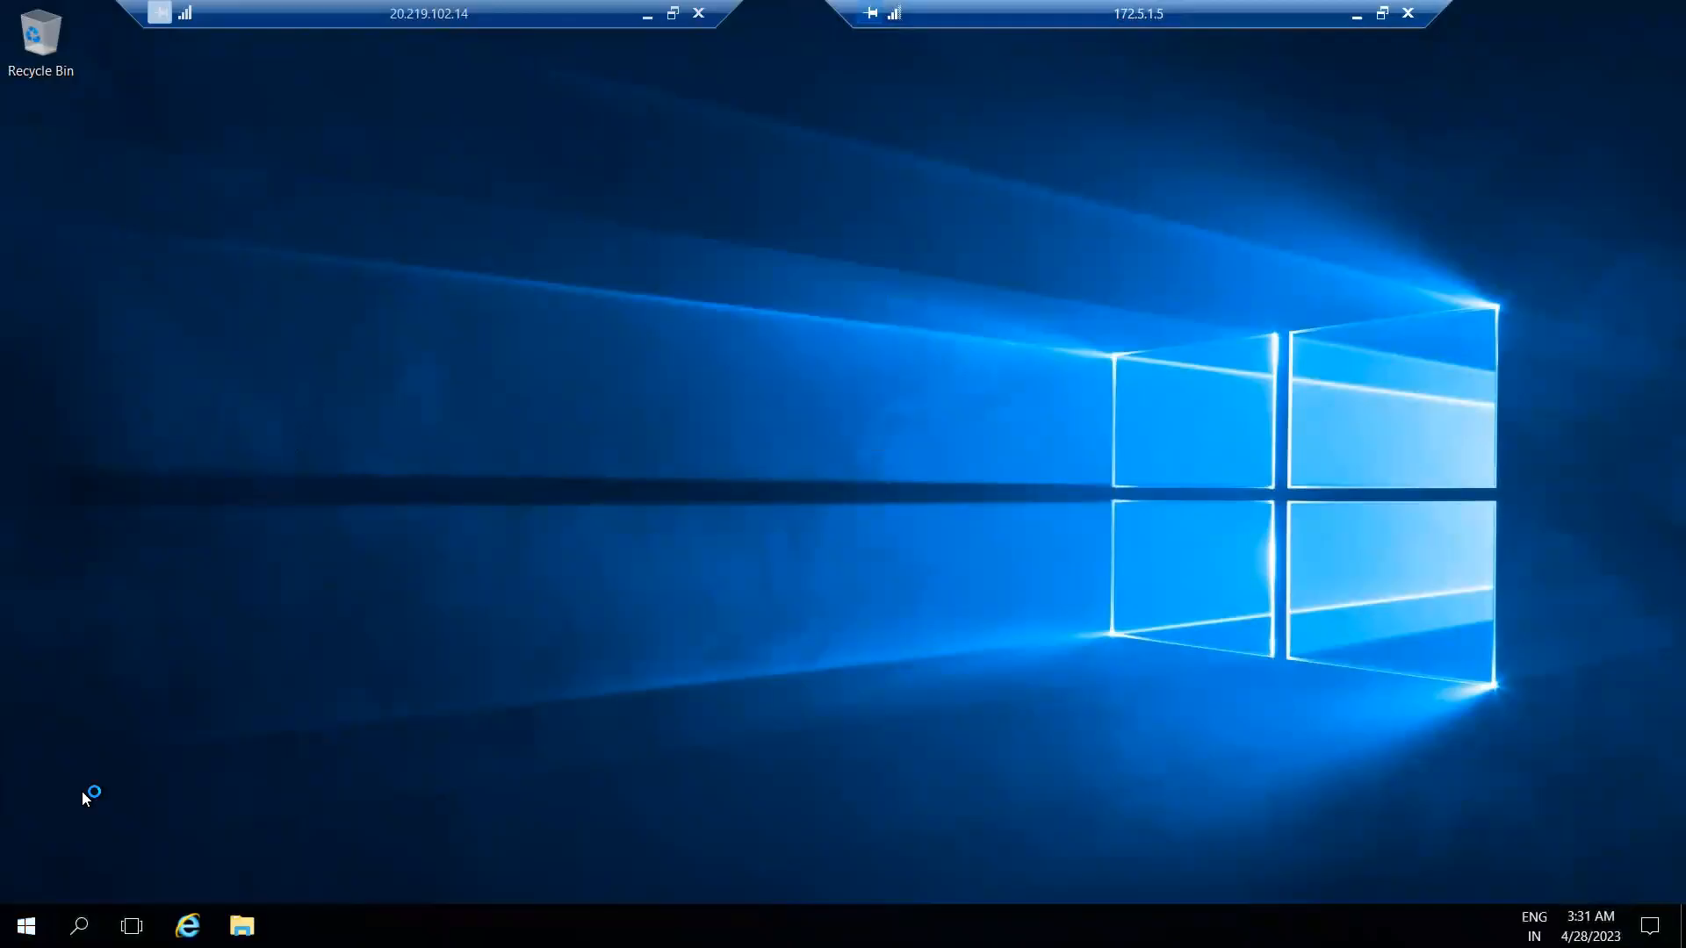
Run Windows PowerShell ISE as administrator on MyIISVM and show the script pane beside the console.
{"action": "left_click", "coordinate": [24, 928]}
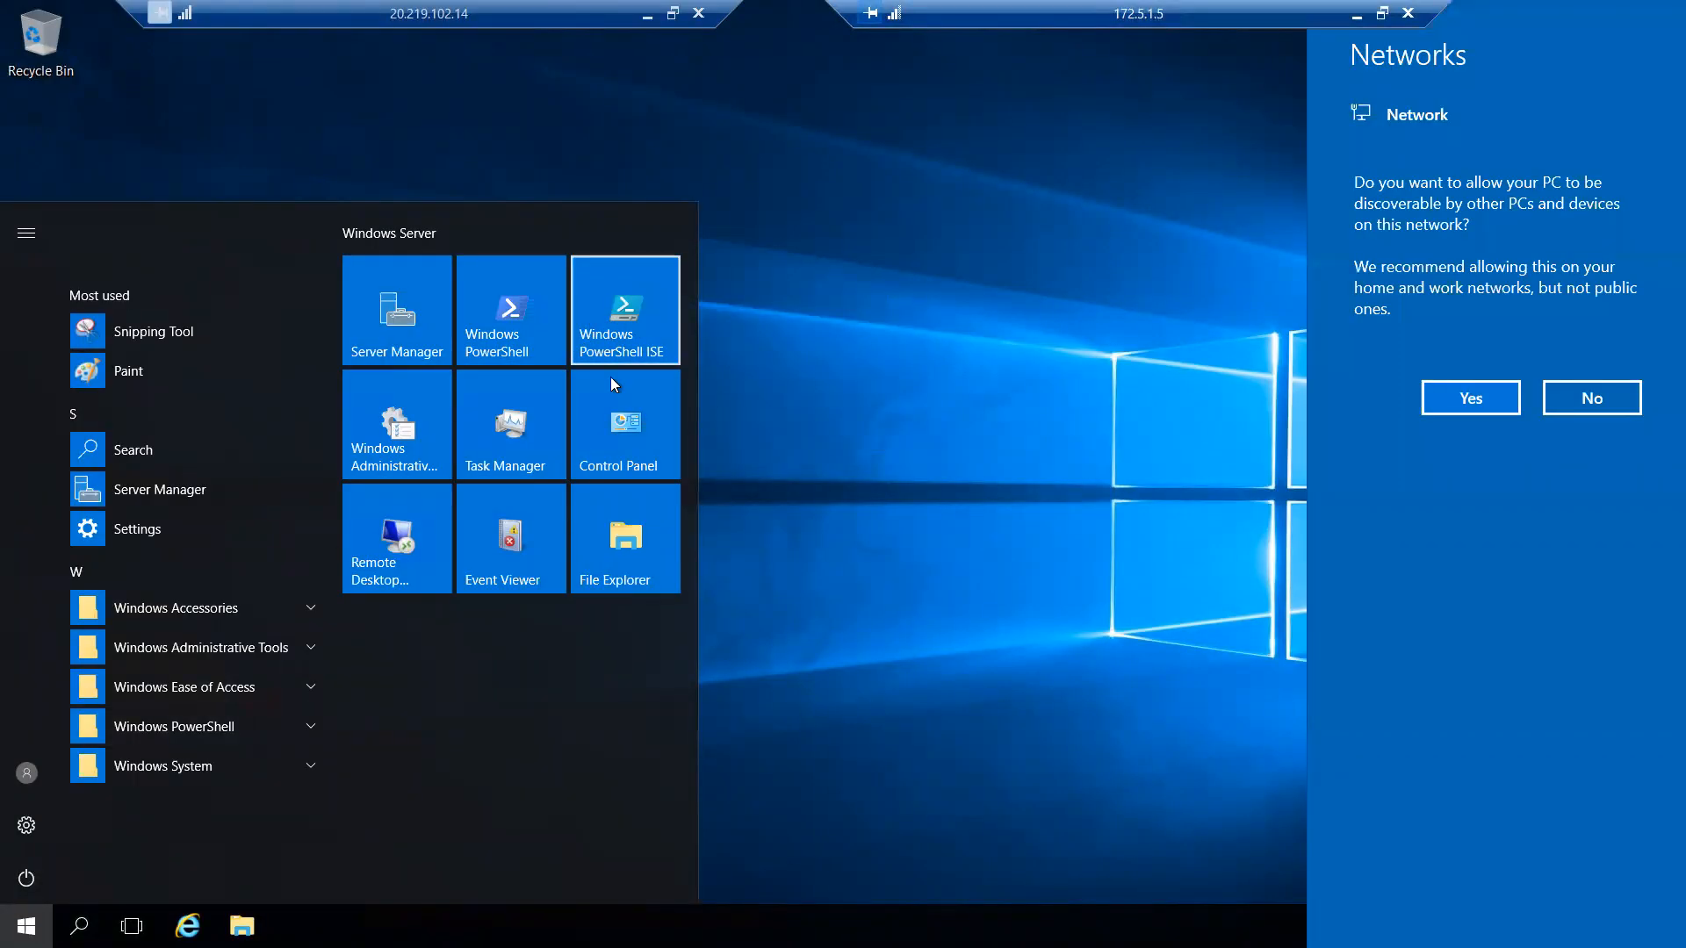
{"action": "right_click", "coordinate": [645, 300]}
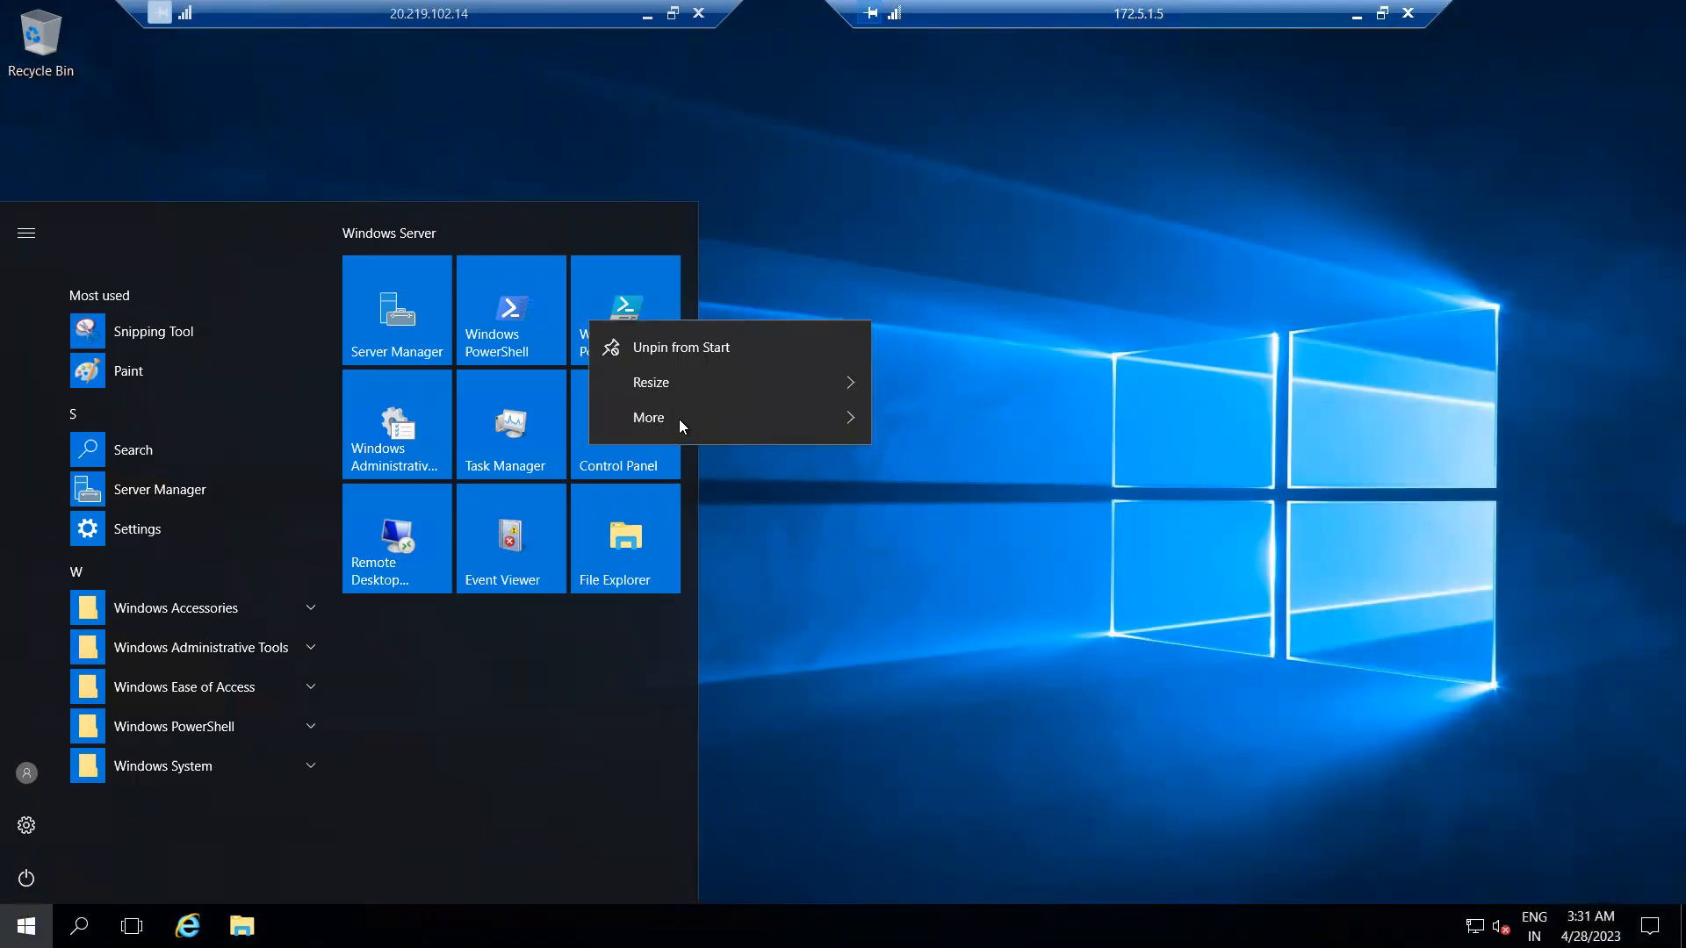
{"action": "mouse_move", "coordinate": [671, 419]}
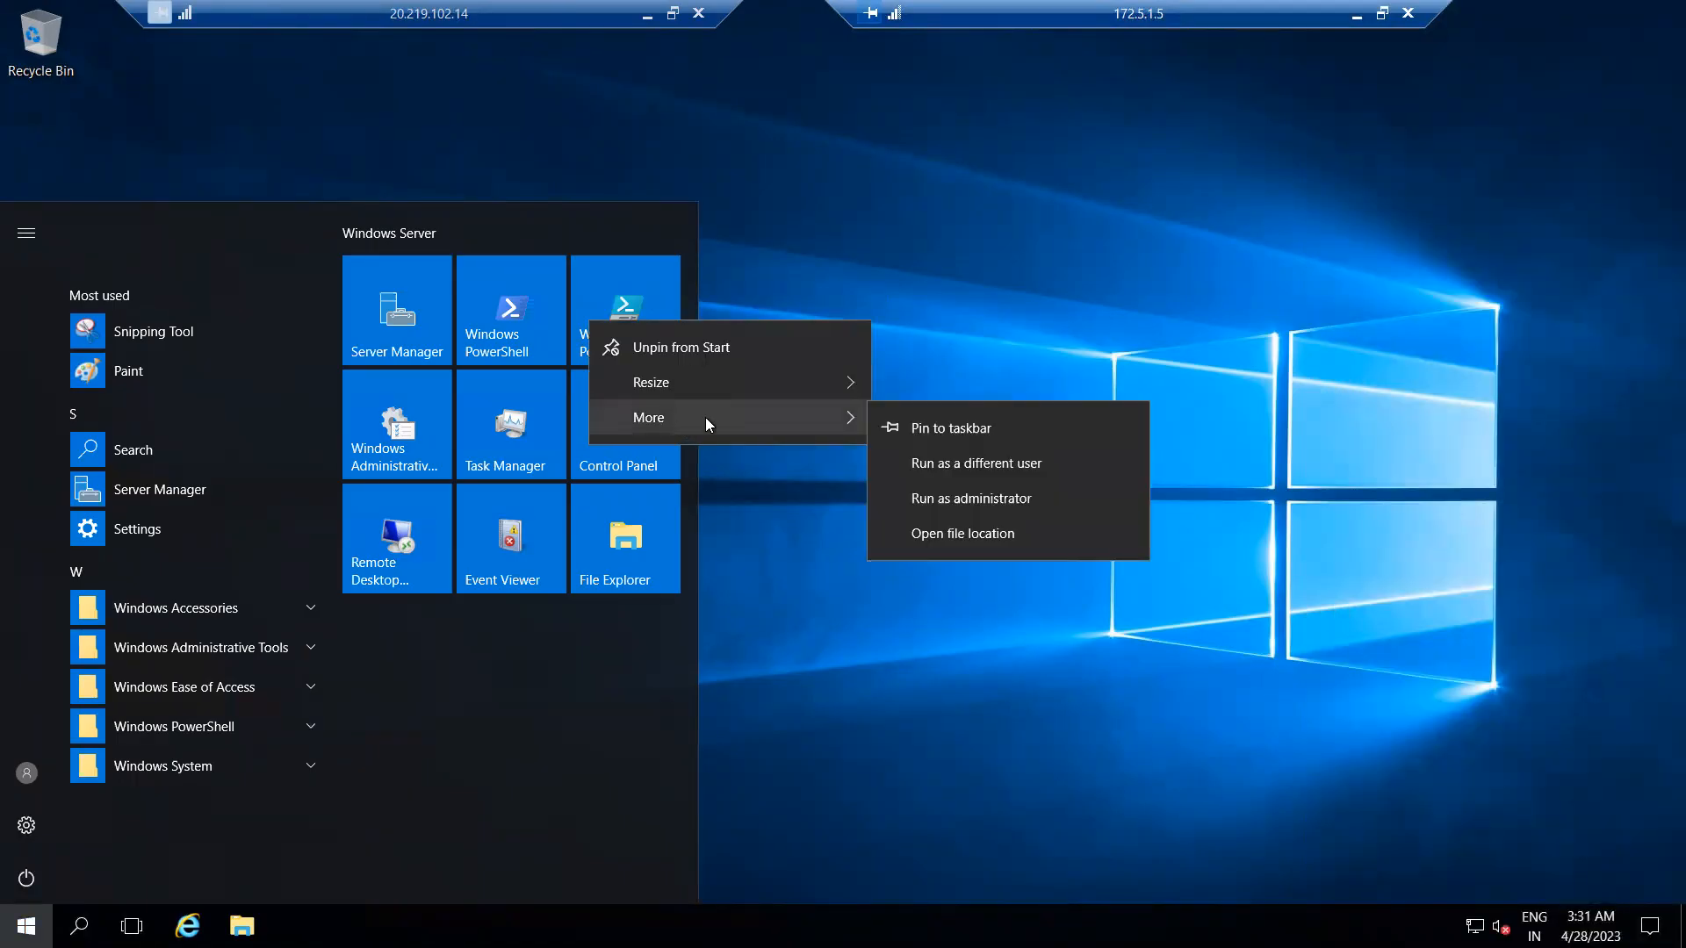
{"action": "left_click", "coordinate": [952, 495]}
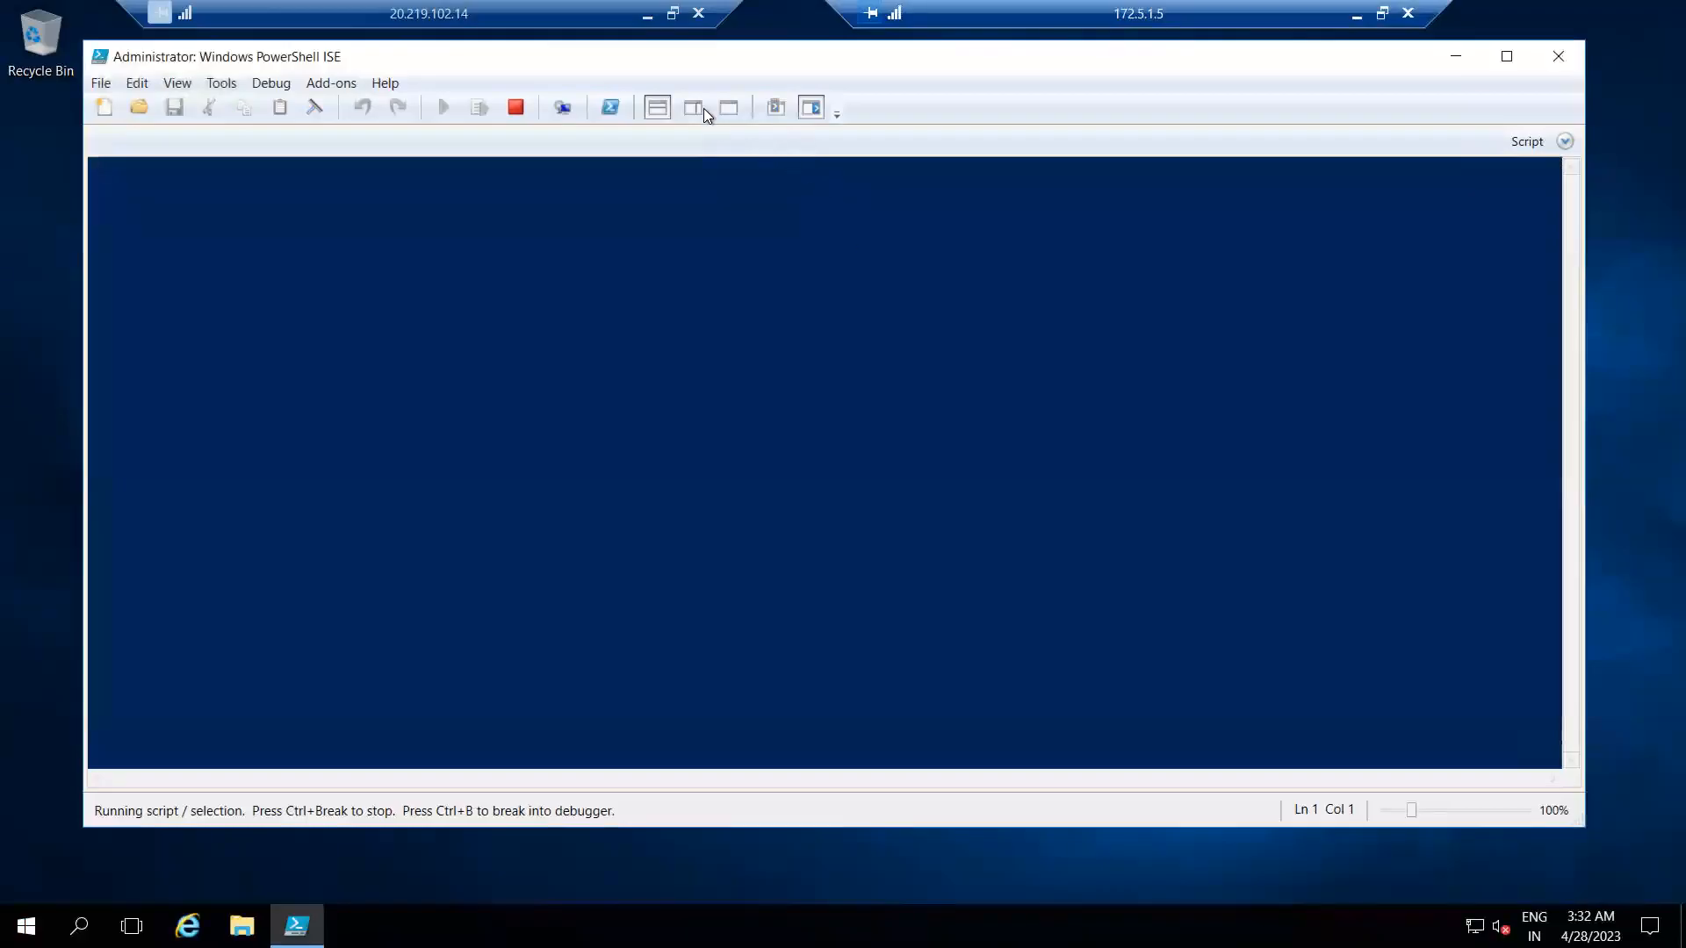
{"action": "left_click", "coordinate": [694, 107]}
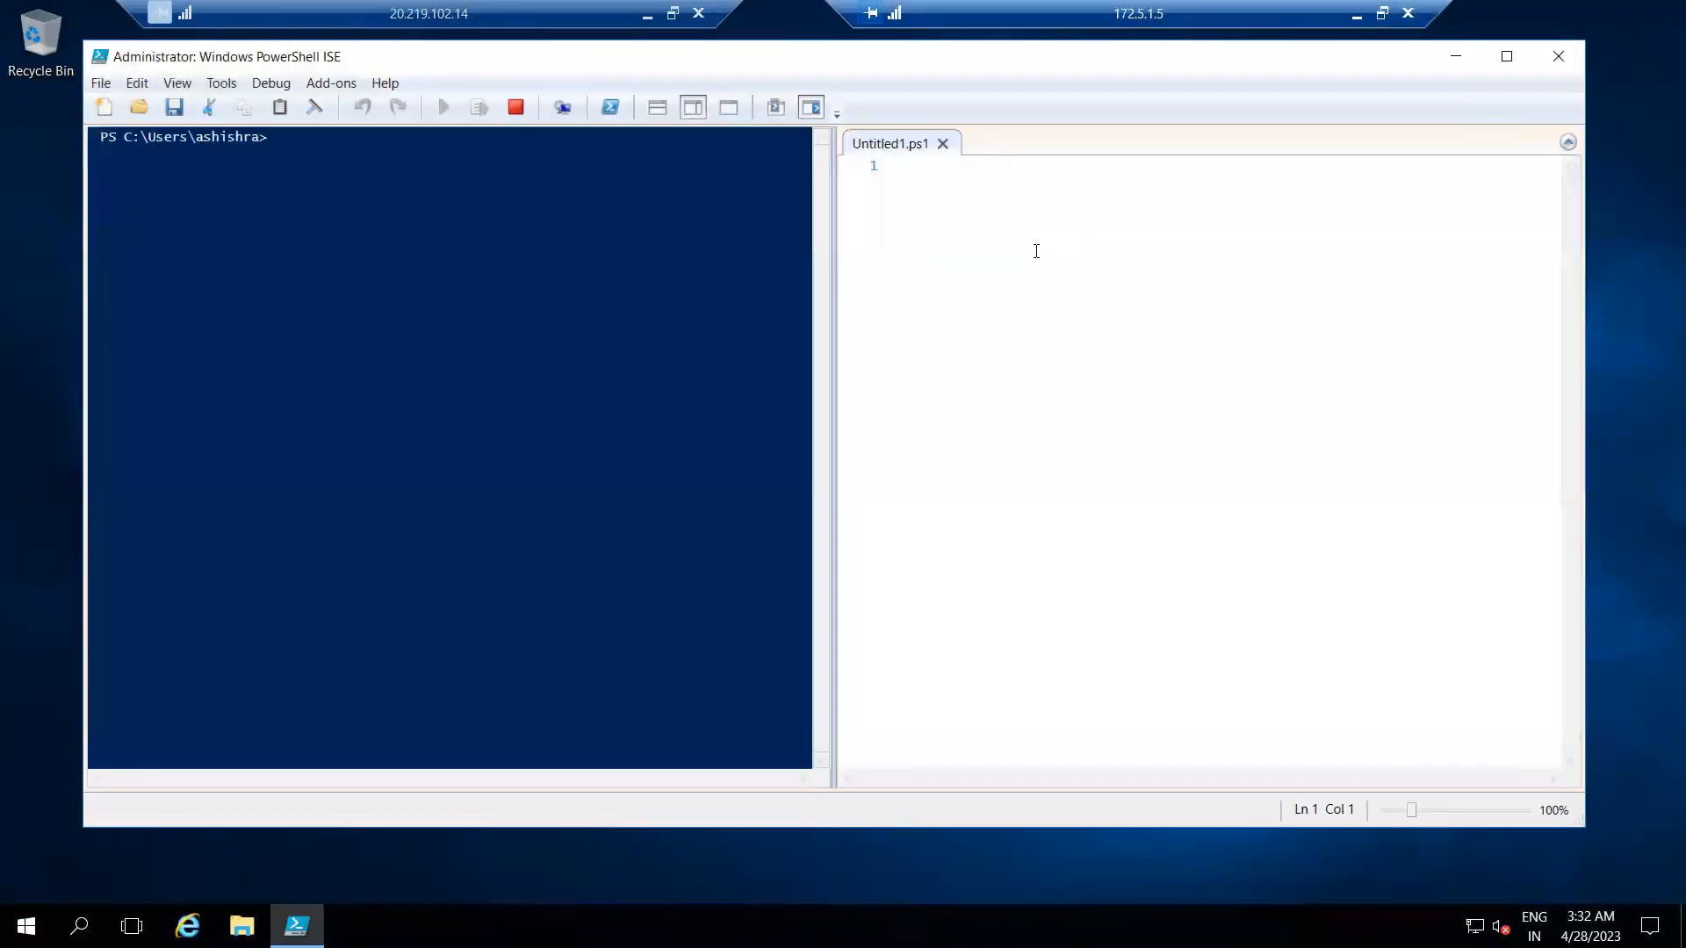
Write and run install-windowsfeature -name web-server -IncludeManagementTools in the script pane, and close the Commands add-on.
{"action": "type", "text": "install-windowsfeature"}
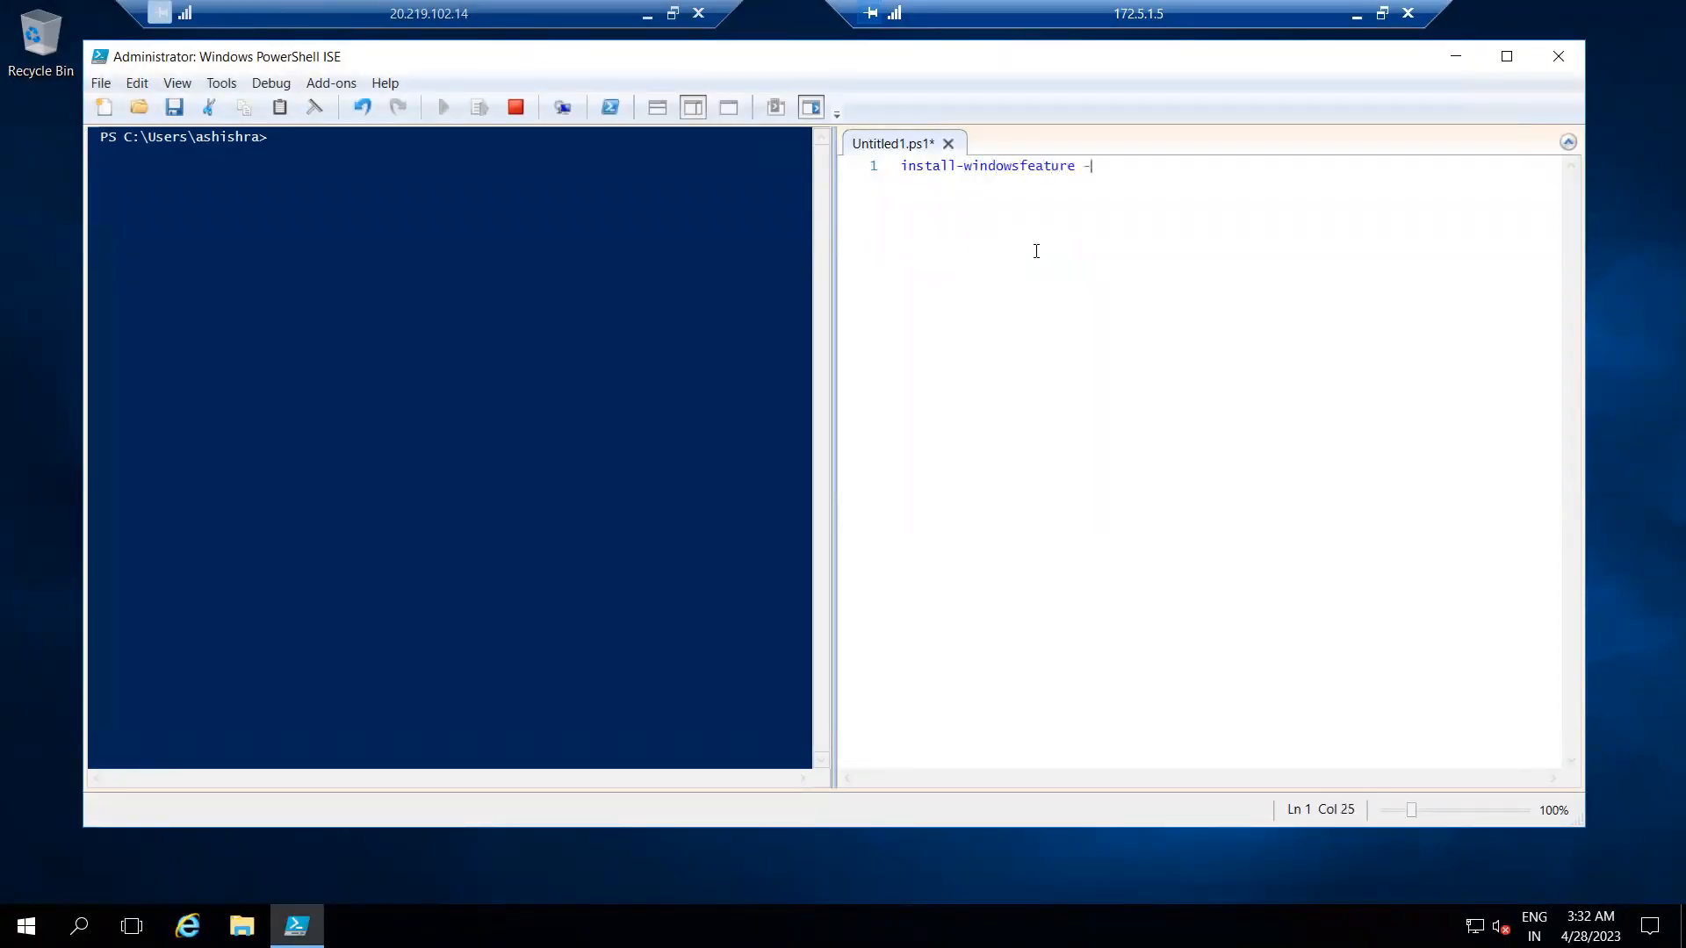
{"action": "type", "text": " -name "}
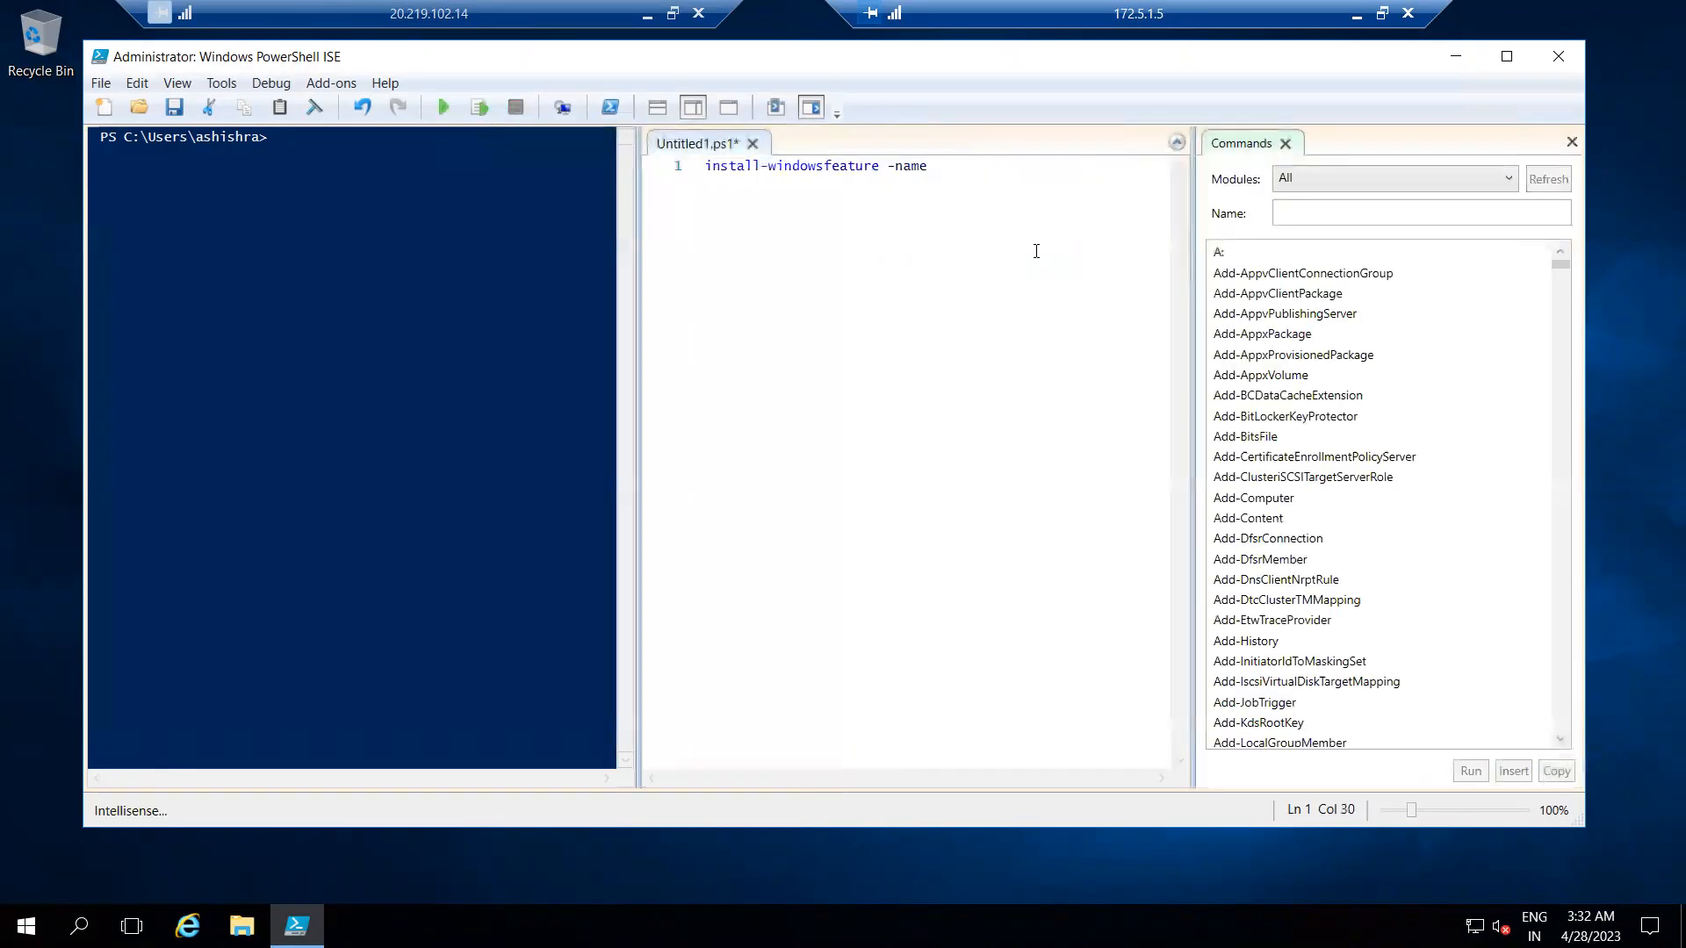
{"action": "type", "text": "web"}
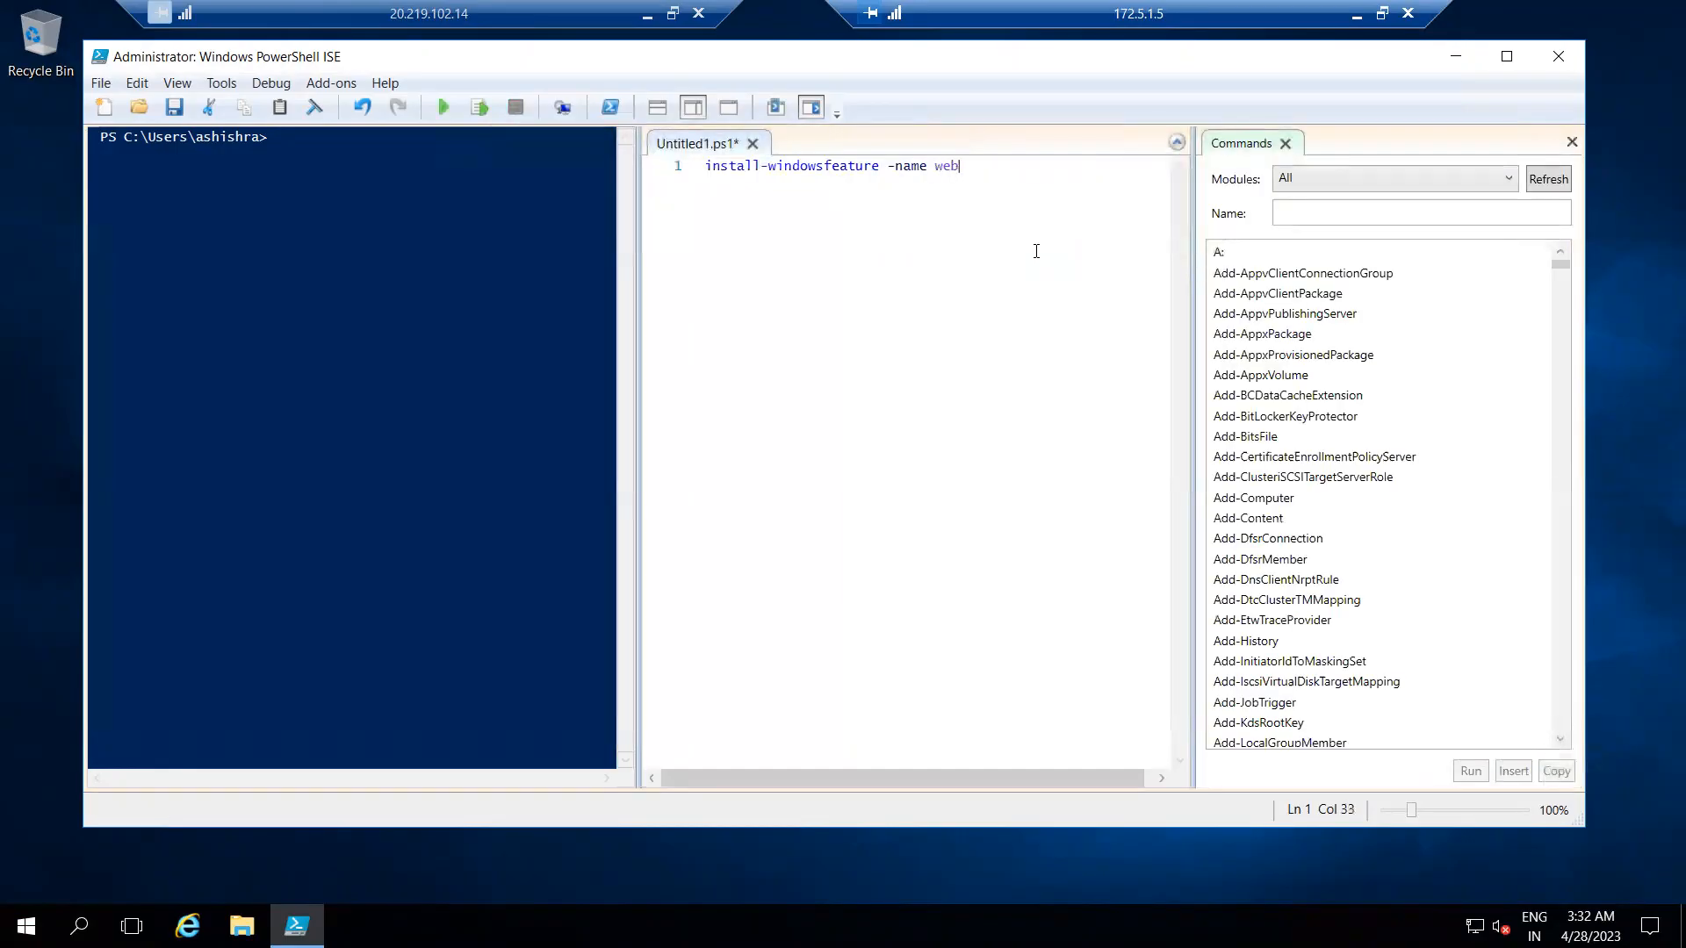
{"action": "type", "text": "-server -in"}
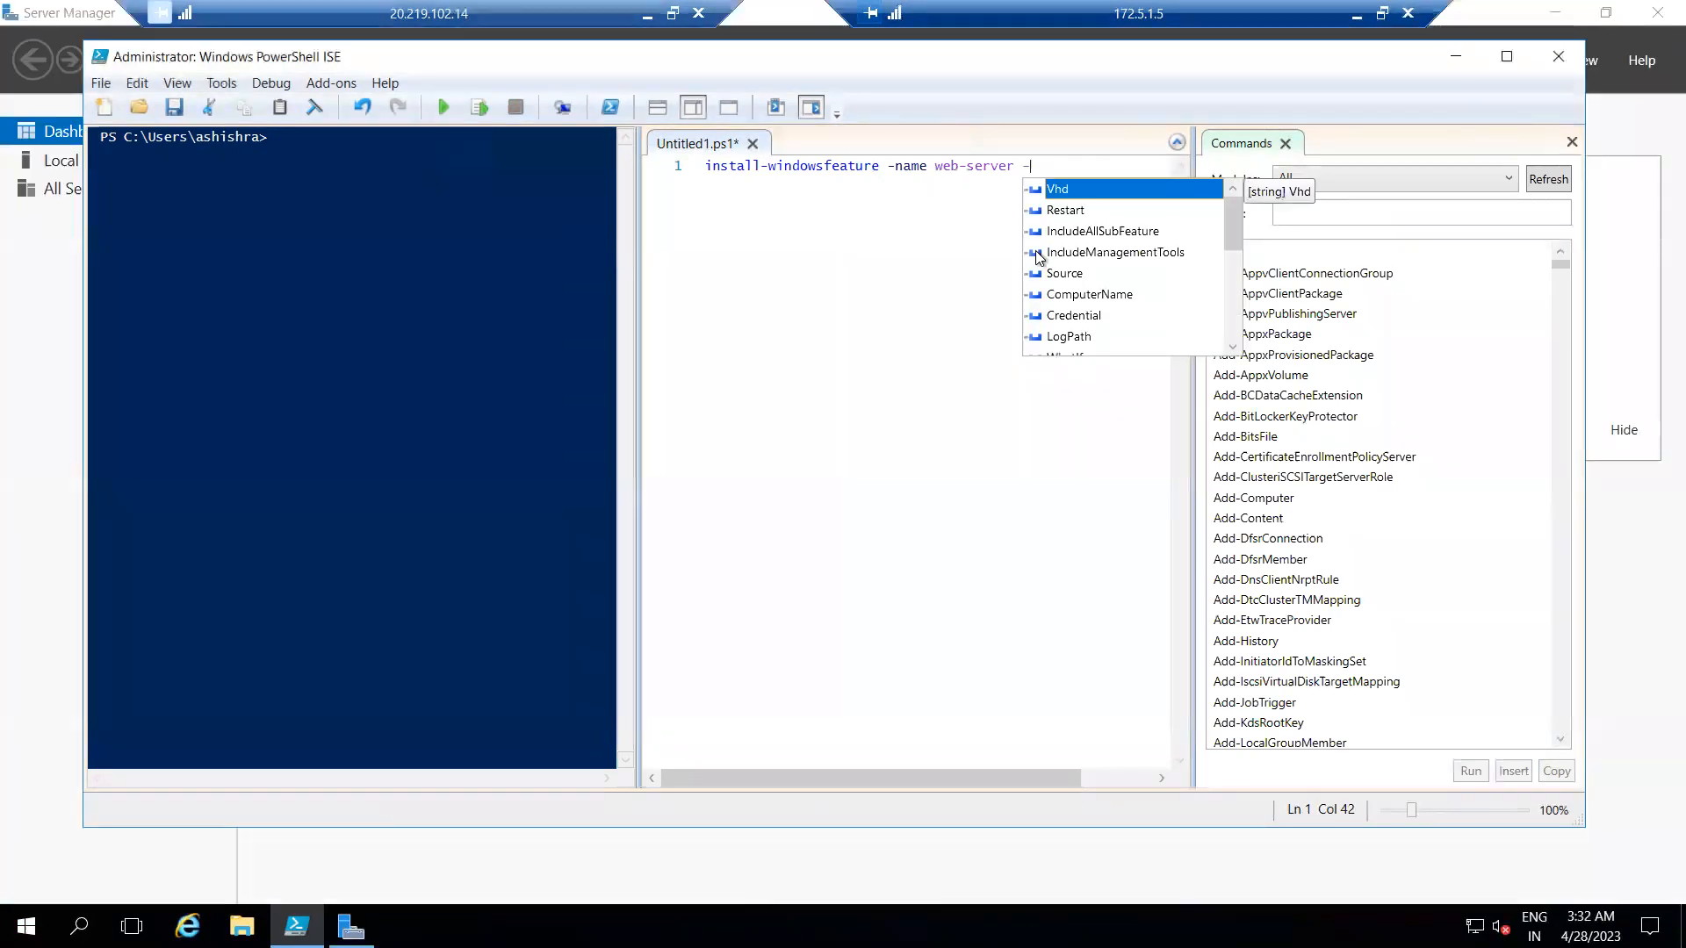
{"action": "key", "text": "Down"}
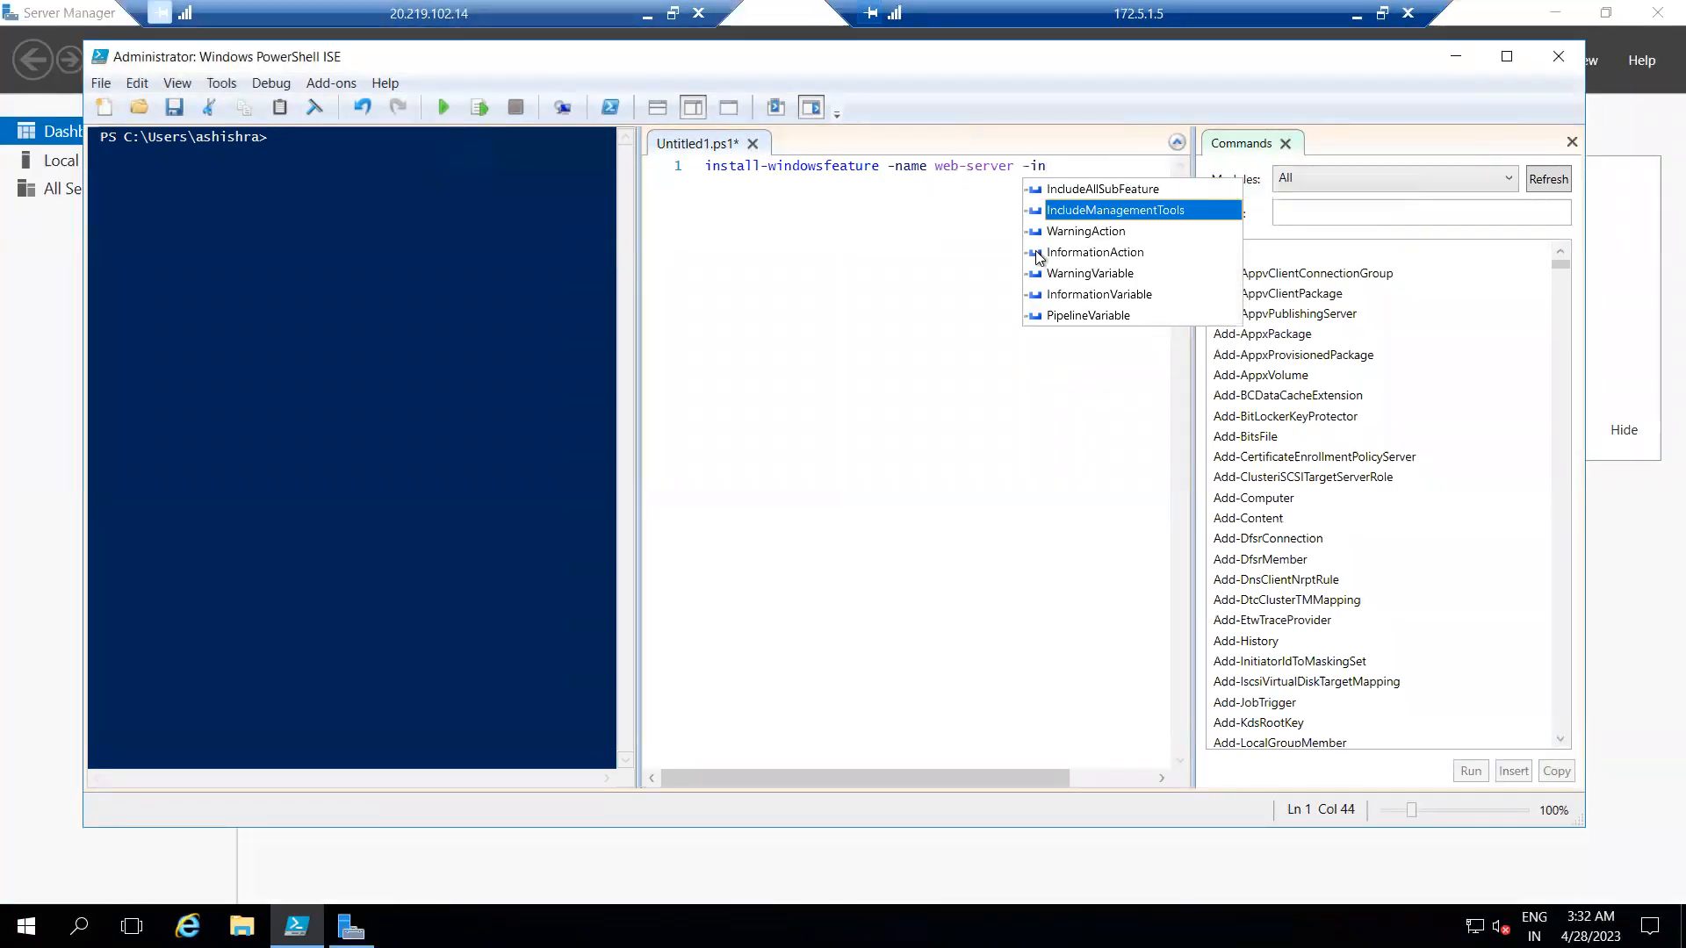
{"action": "key", "text": "Return"}
{"action": "left_click", "coordinate": [479, 107]}
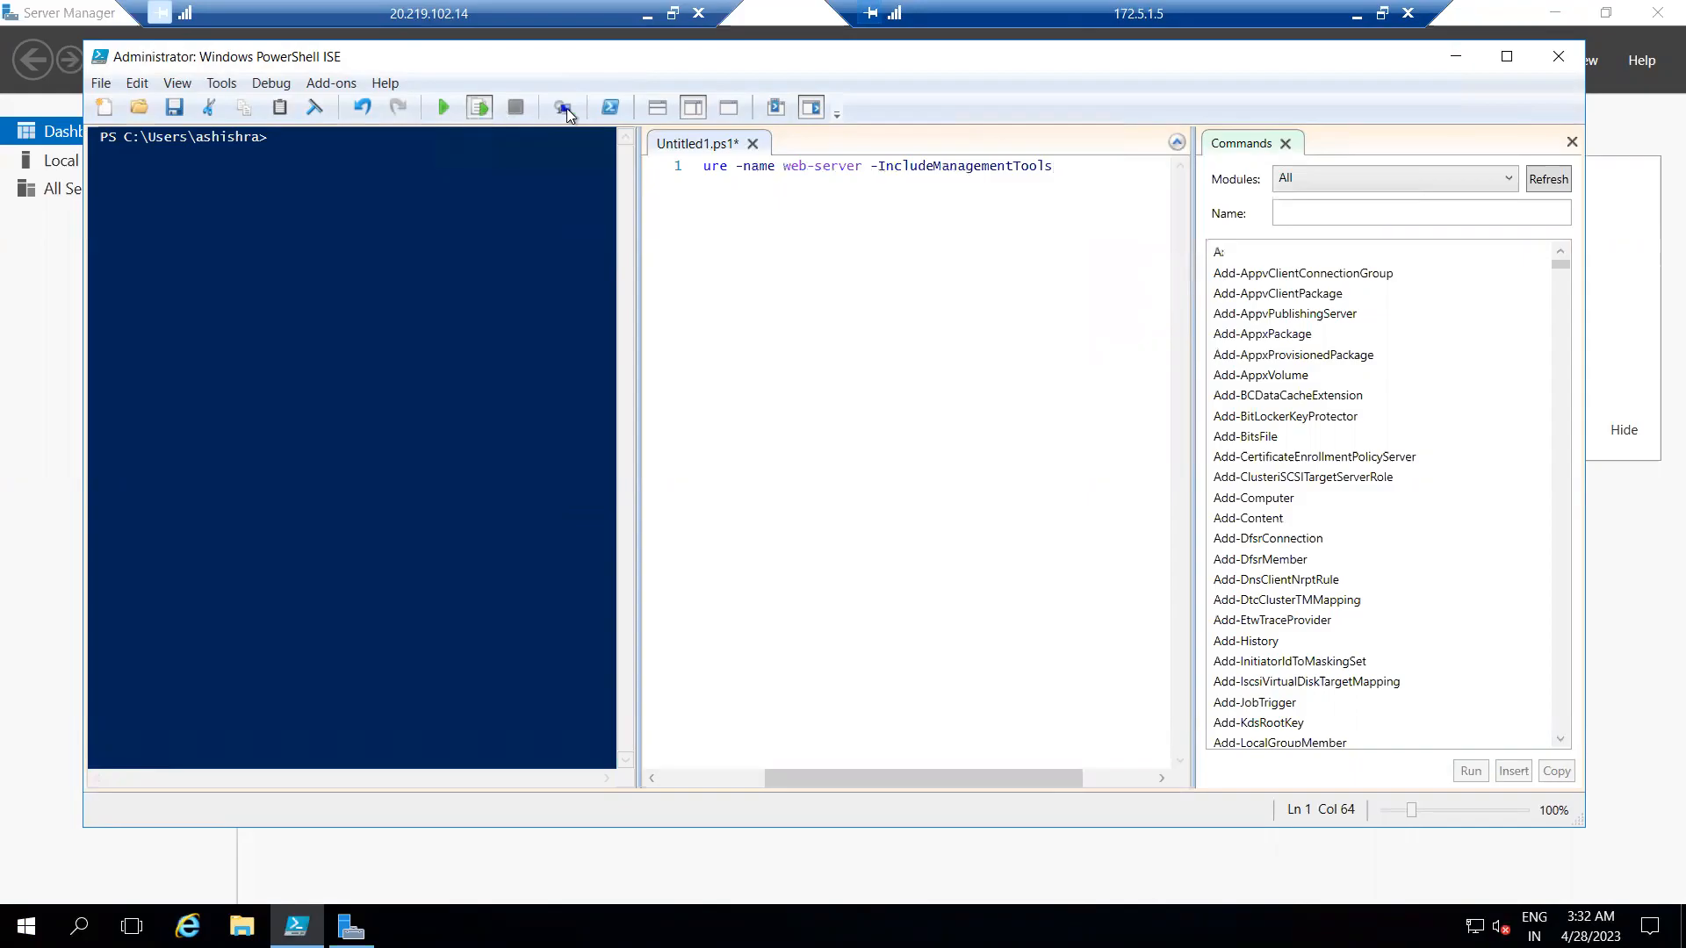
{"action": "left_click", "coordinate": [1287, 143]}
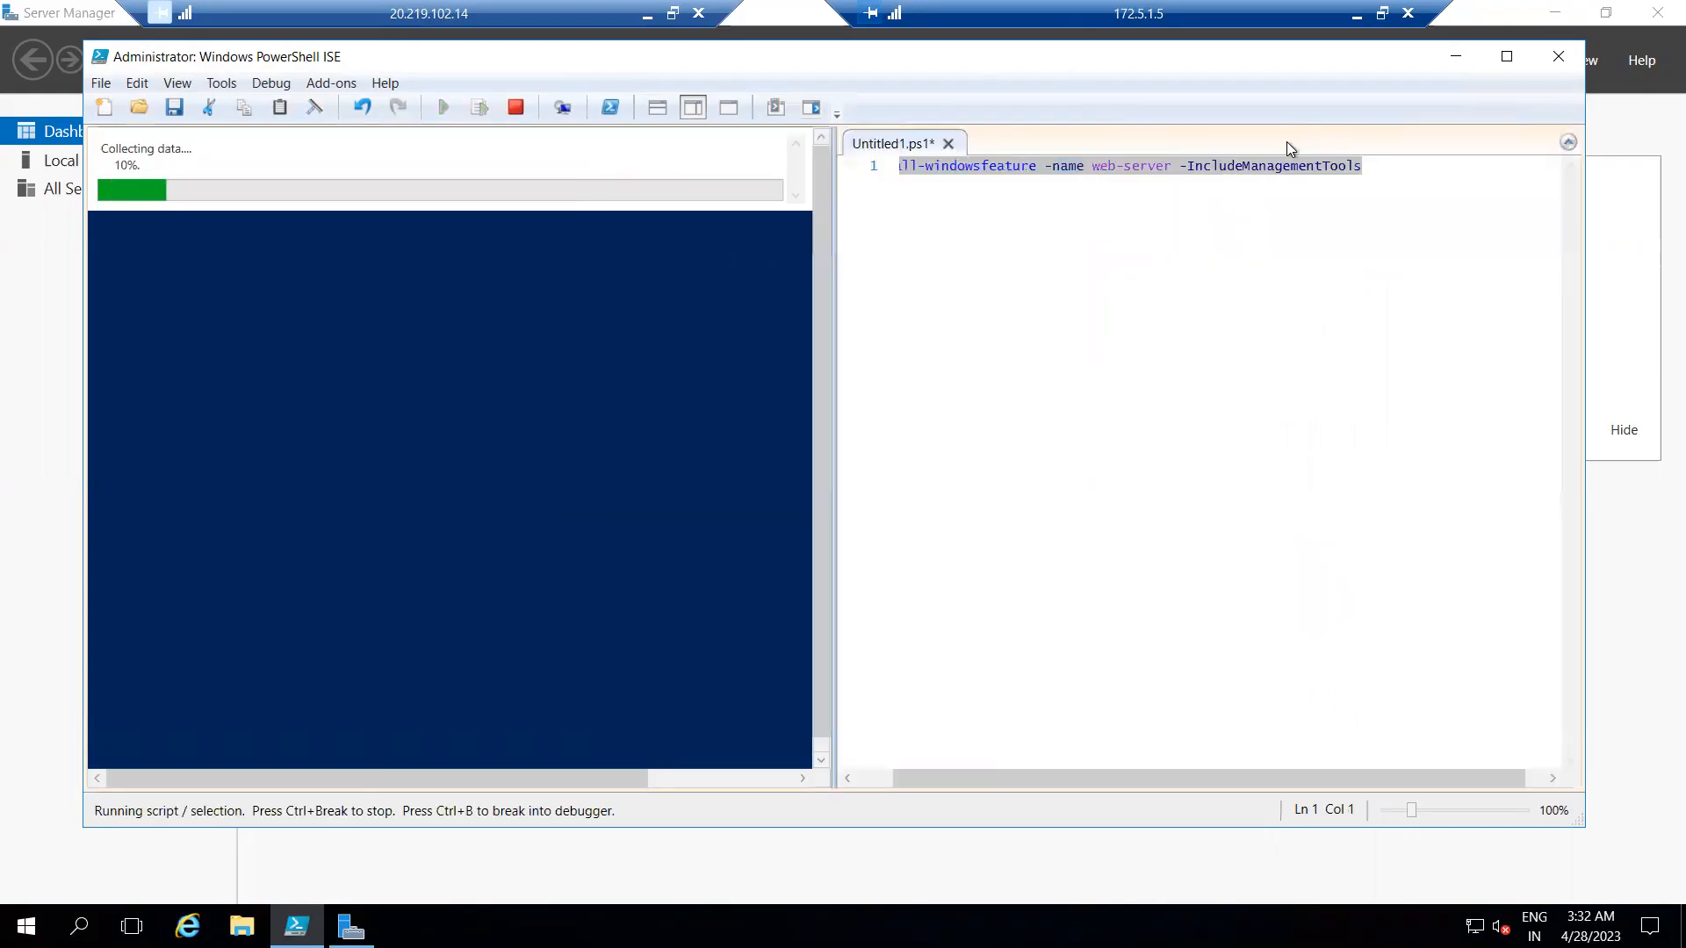
On line 3 of the script, write add-content -path "c:\inetpub\wwwroot\iisstart.htm" -value, leaving a blank line after the install command.
{"action": "left_click", "coordinate": [1407, 177]}
{"action": "key", "text": "Return"}
{"action": "key", "text": "Return"}
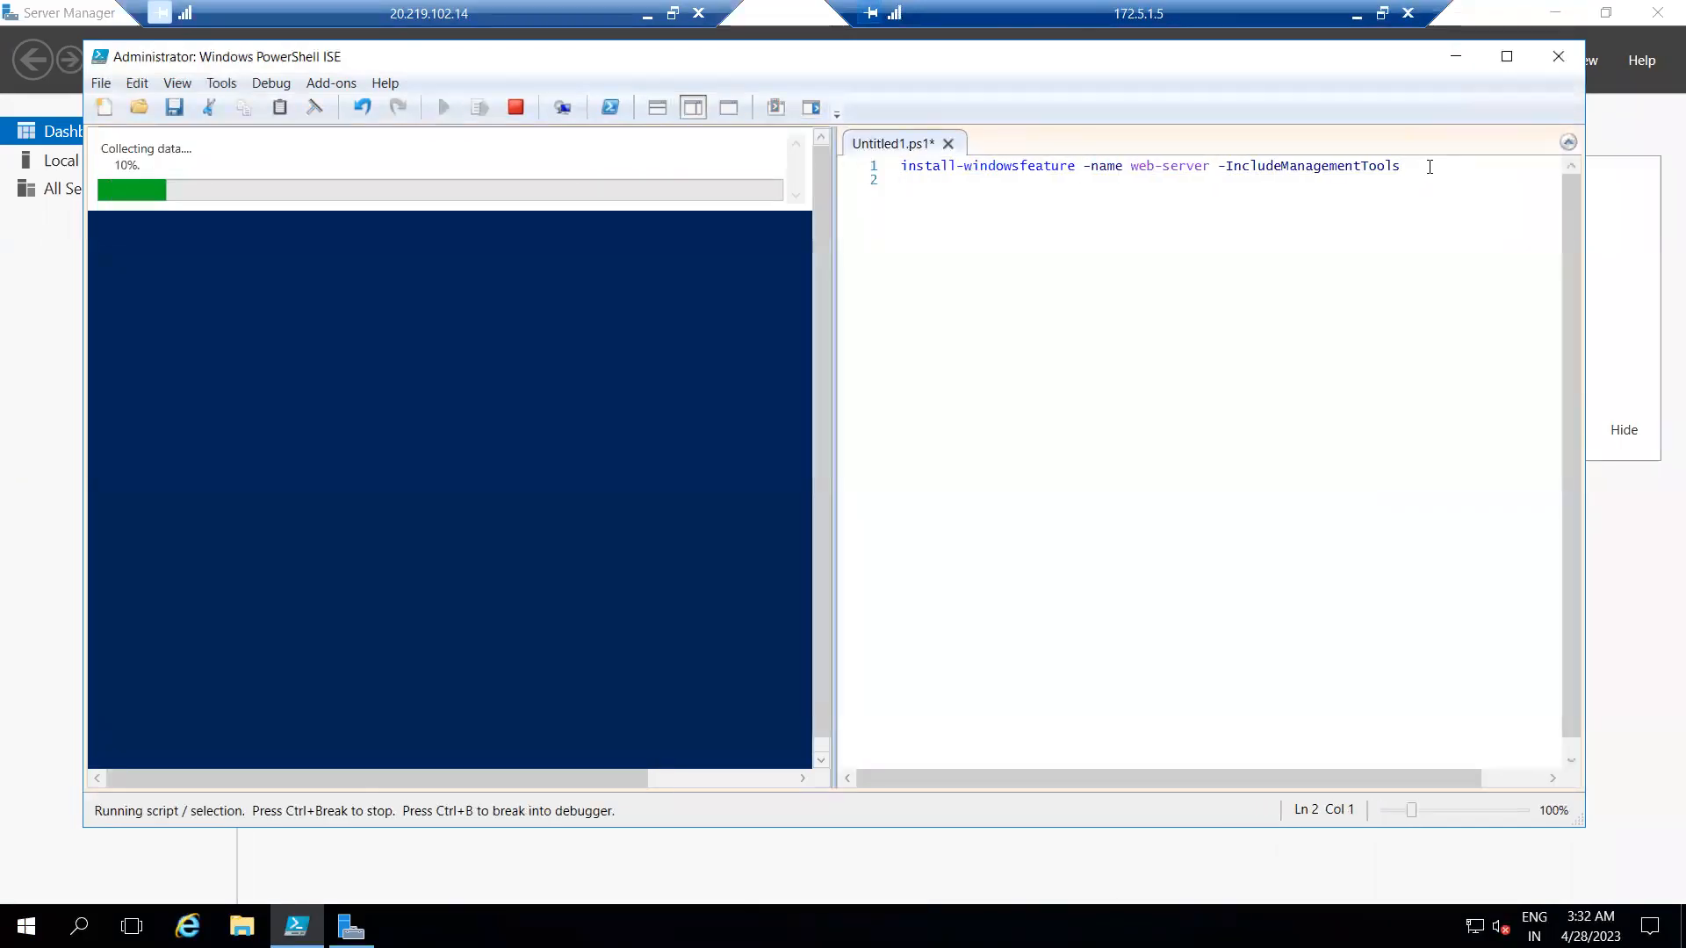
{"action": "type", "text": "add-content"}
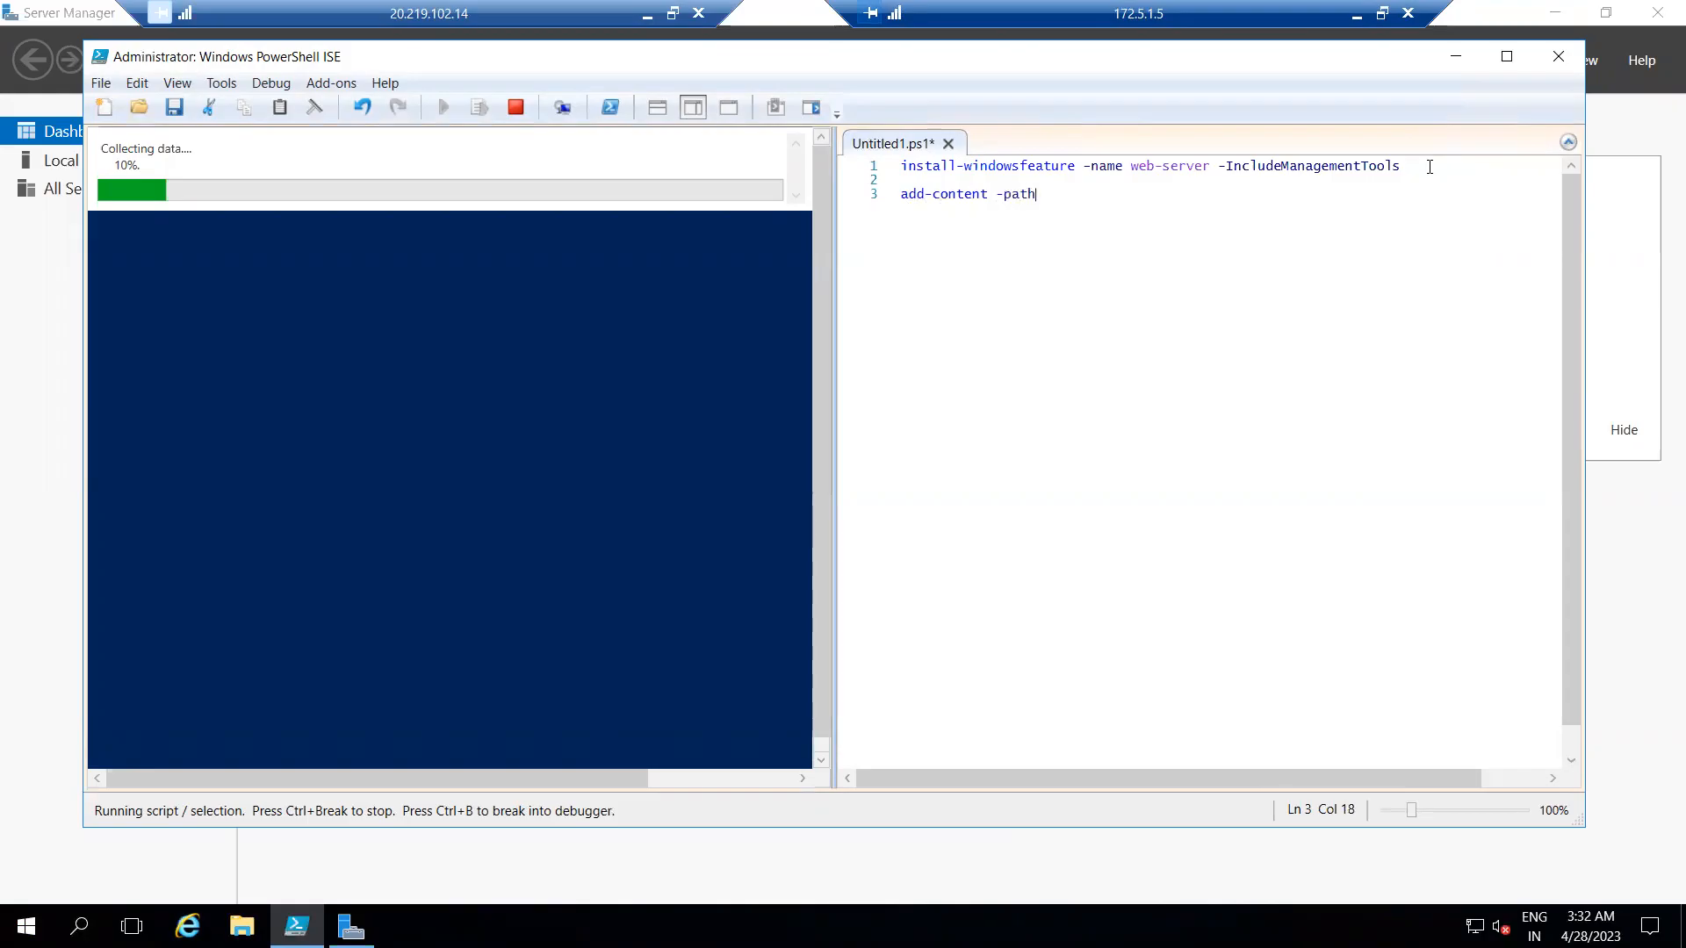
{"action": "type", "text": "-path \"c"}
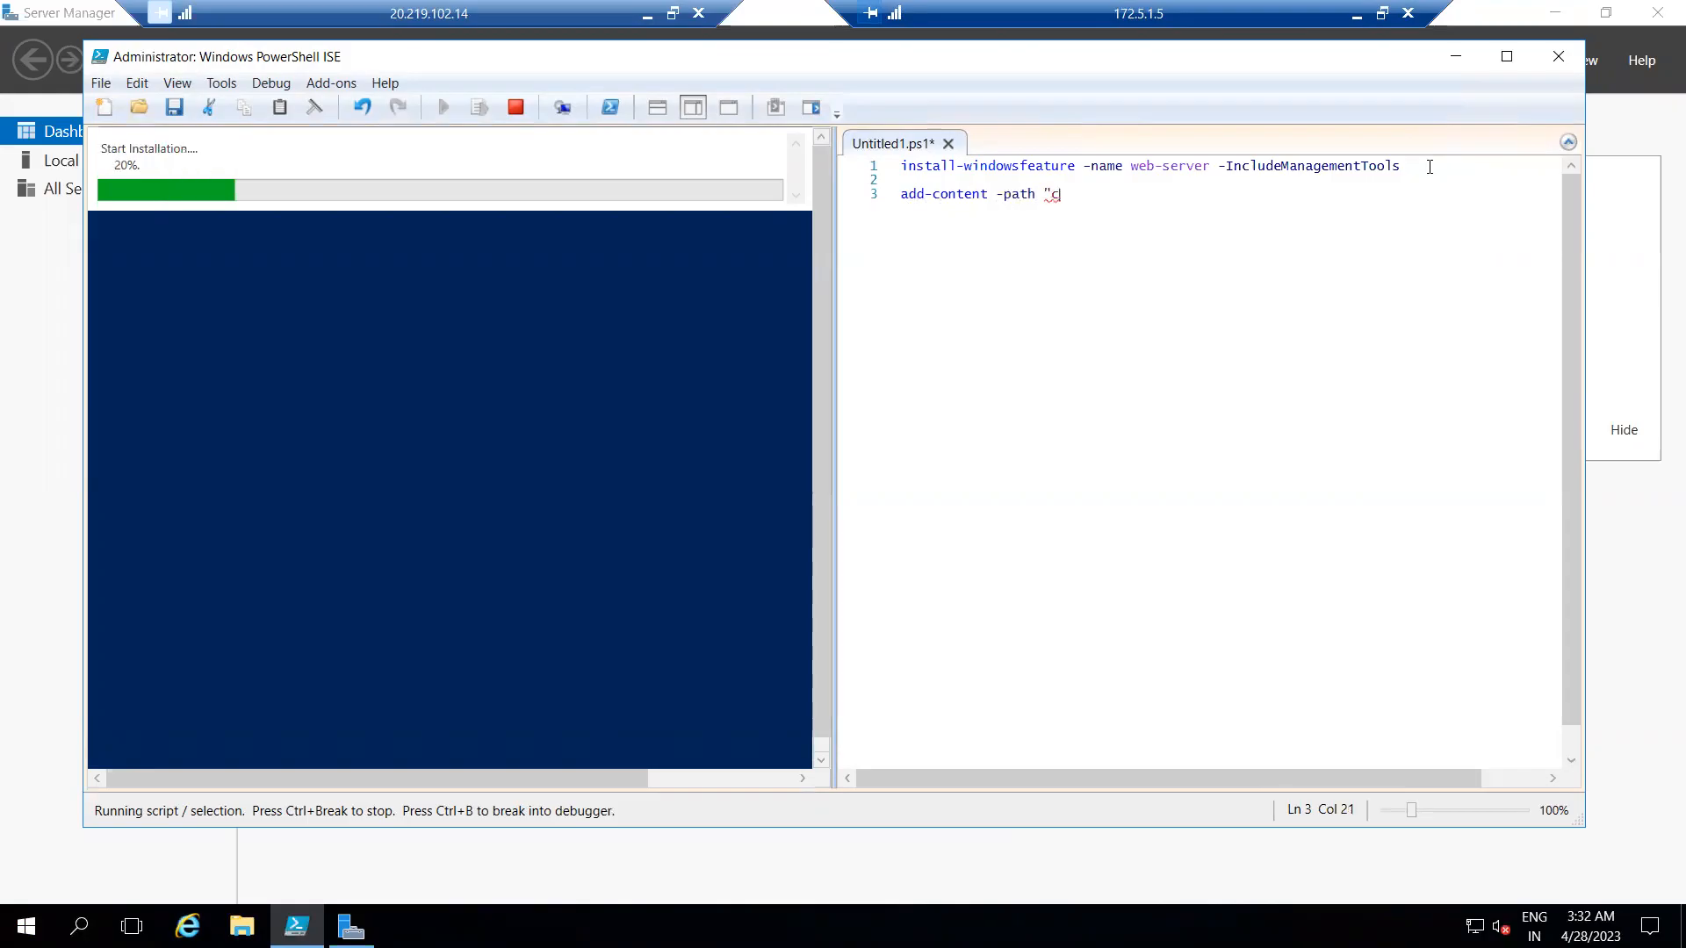
{"action": "type", "text": ":\\inetpu"}
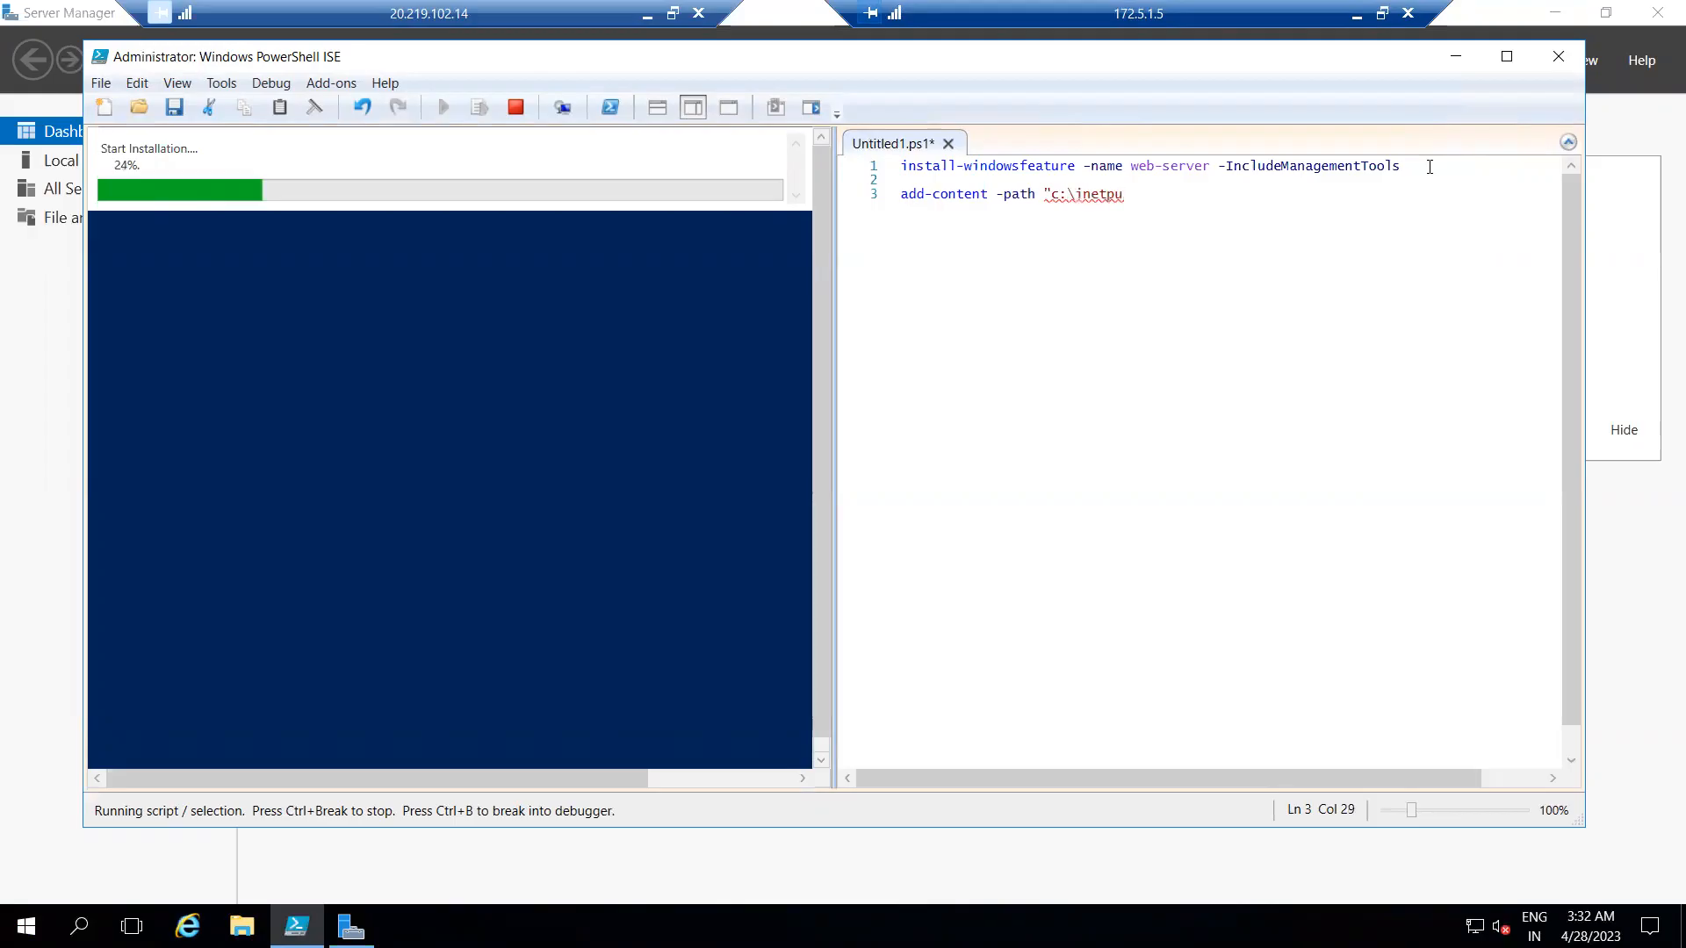
{"action": "type", "text": "b\\wwwroot"}
{"action": "type", "text": "\\"}
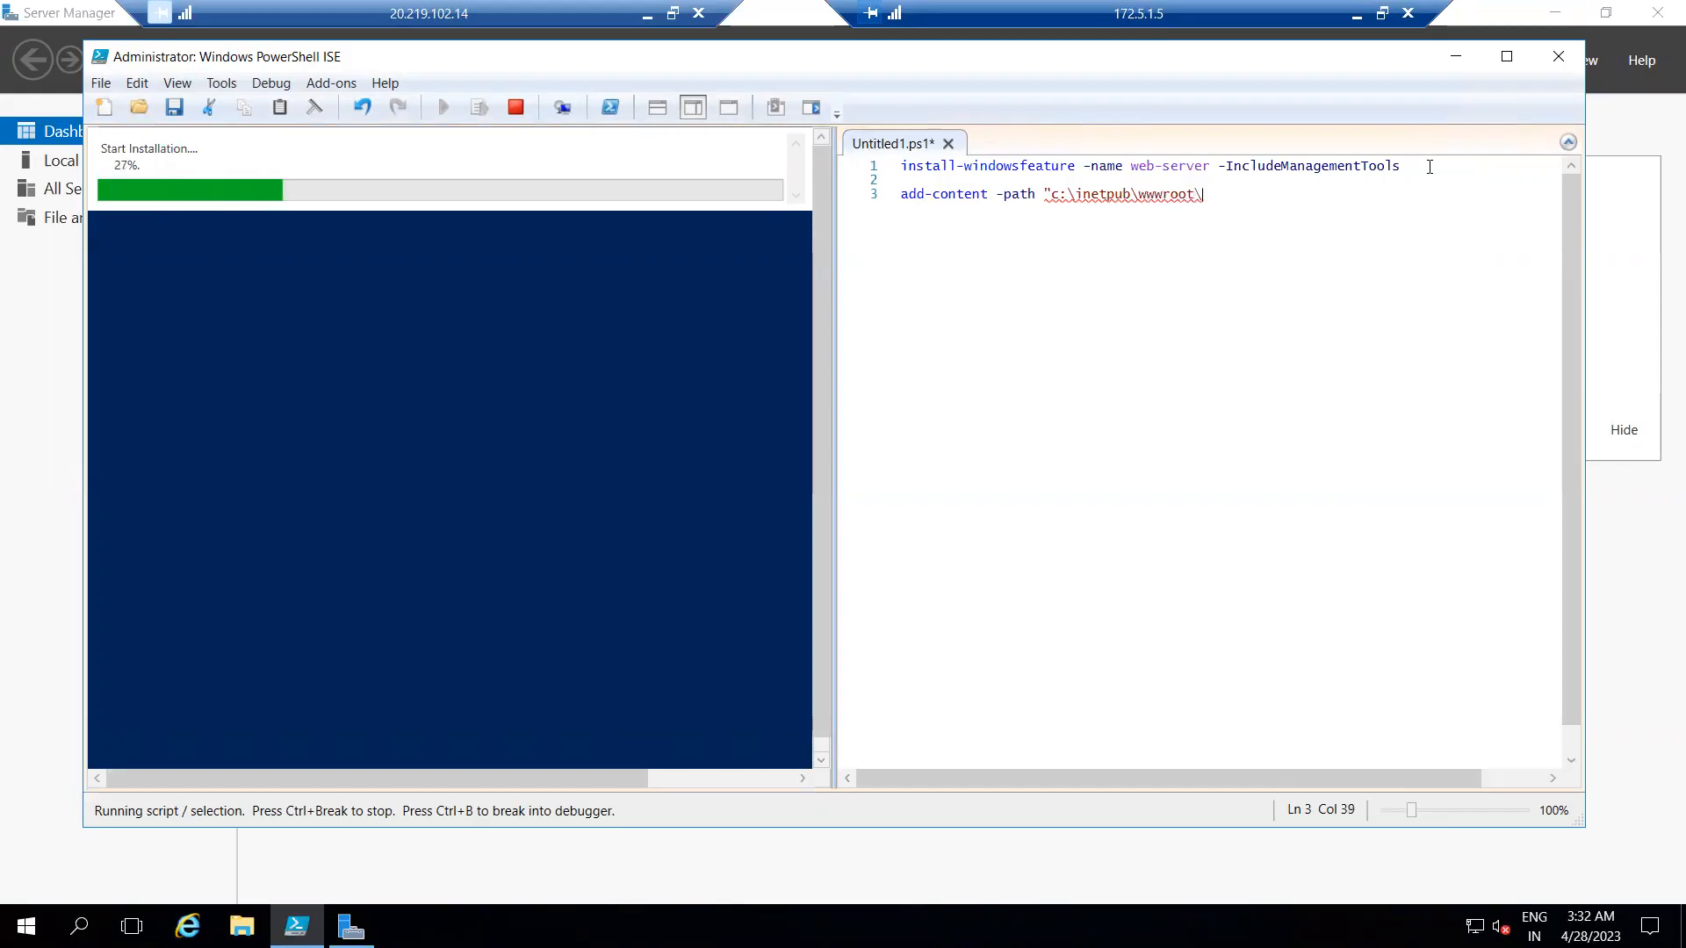
{"action": "type", "text": "iisstart.ht"}
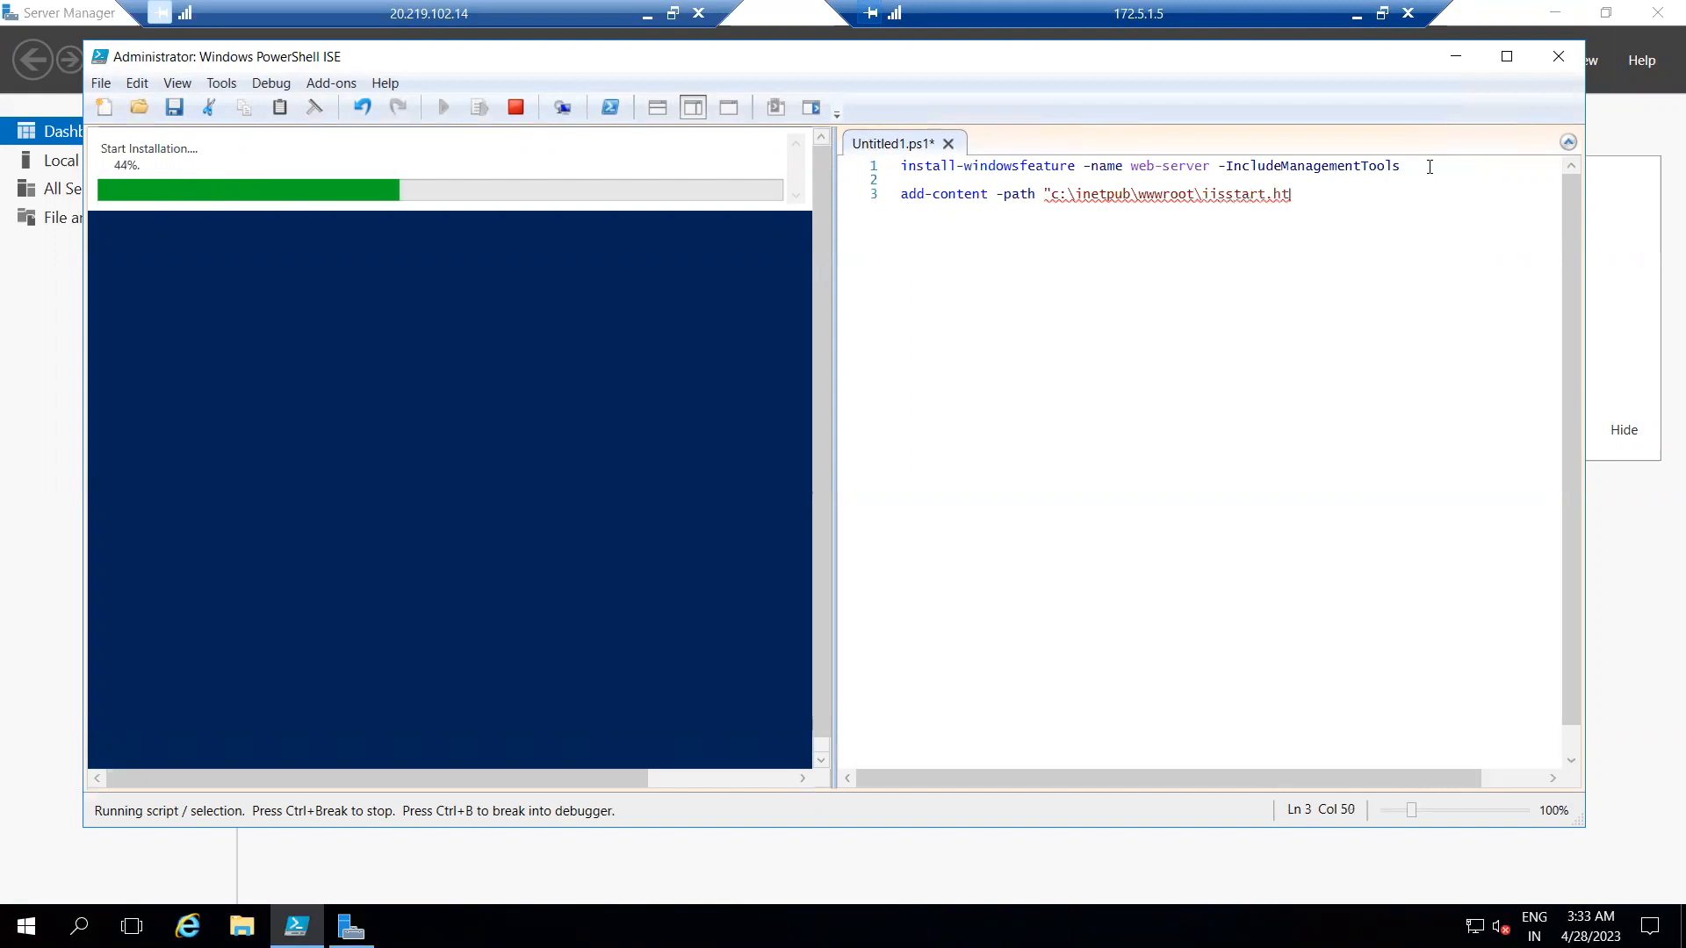
{"action": "type", "text": "m\" -val"}
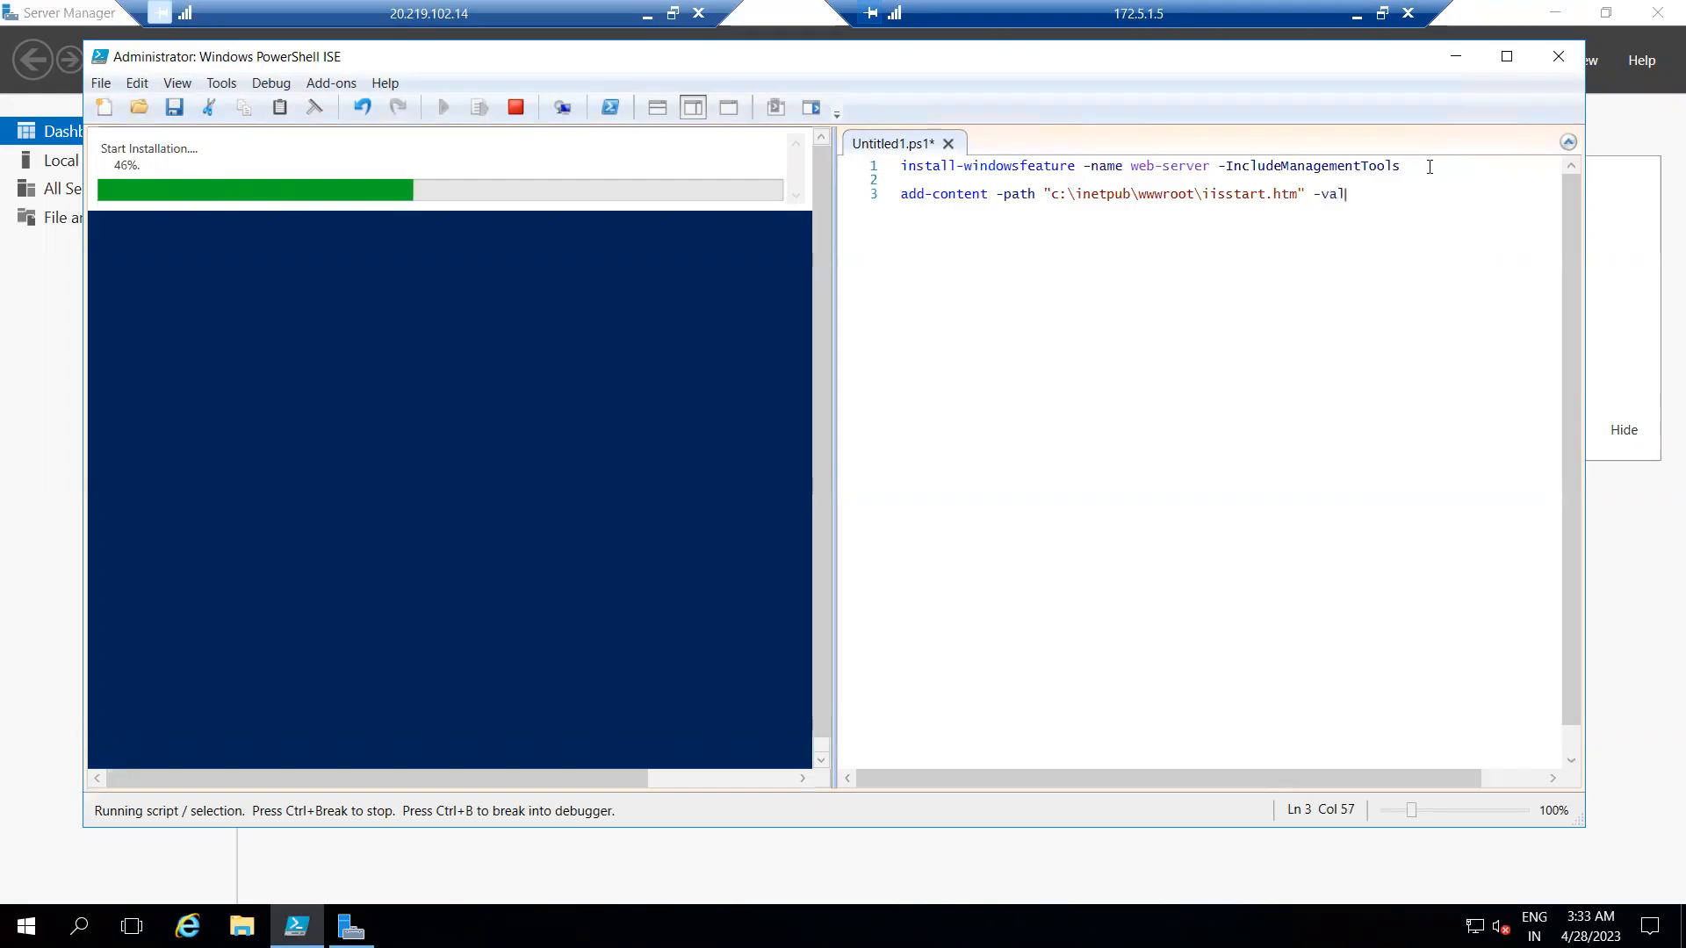
{"action": "type", "text": "ue "}
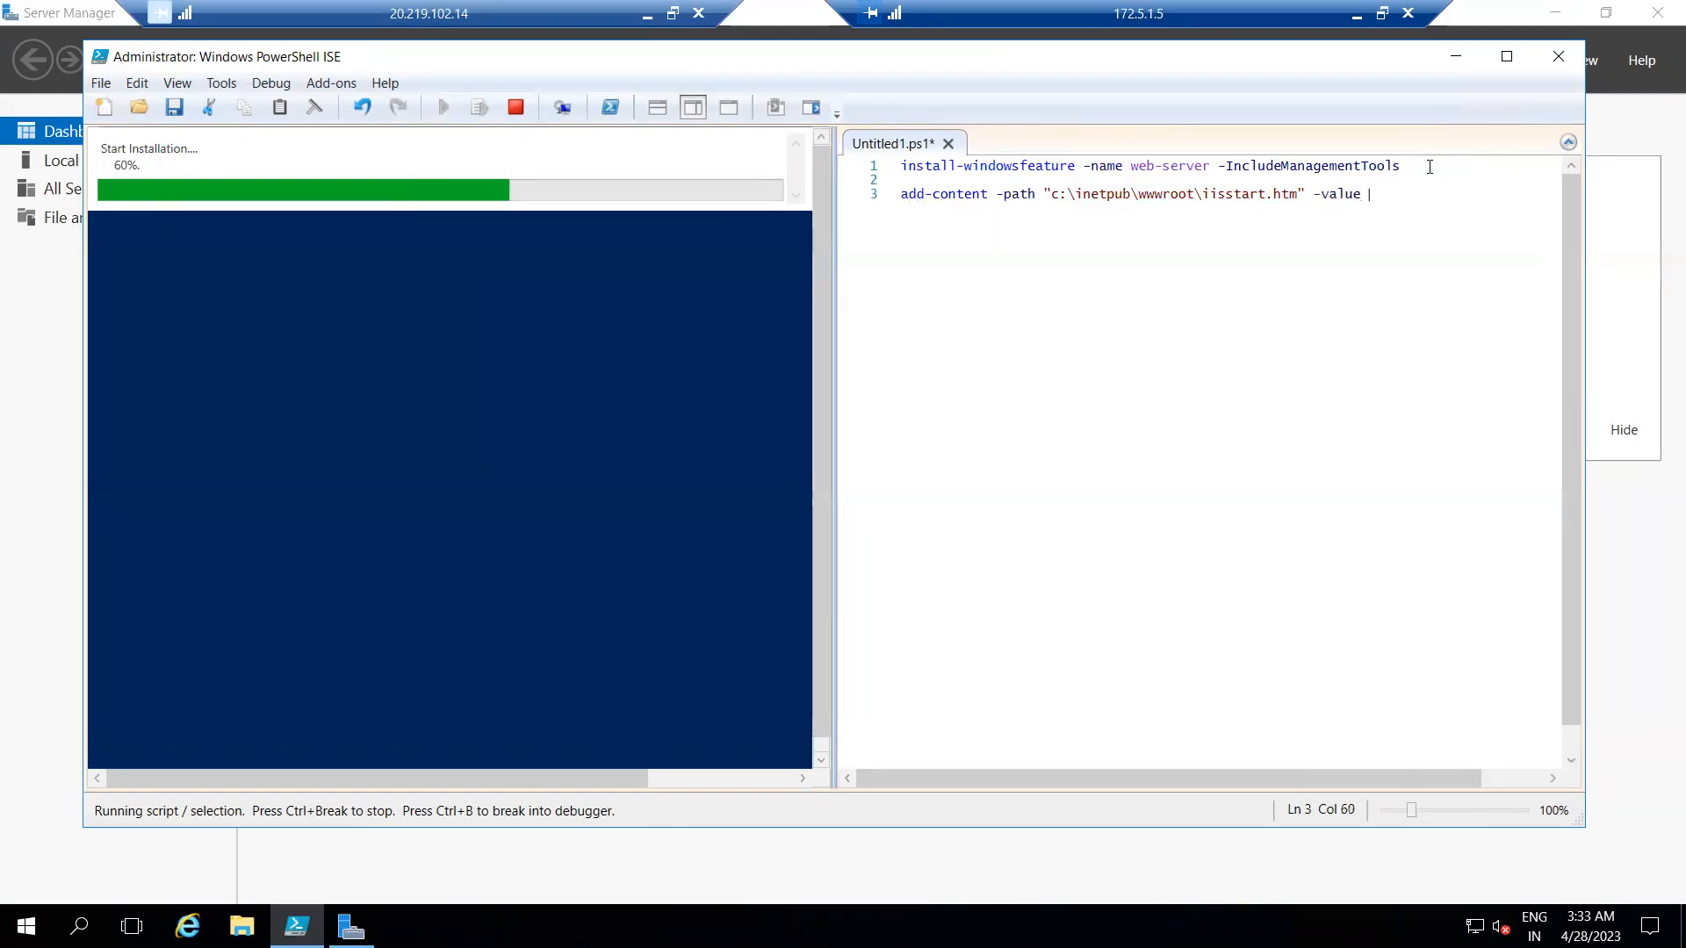
{"action": "type", "text": "$(\"hello "}
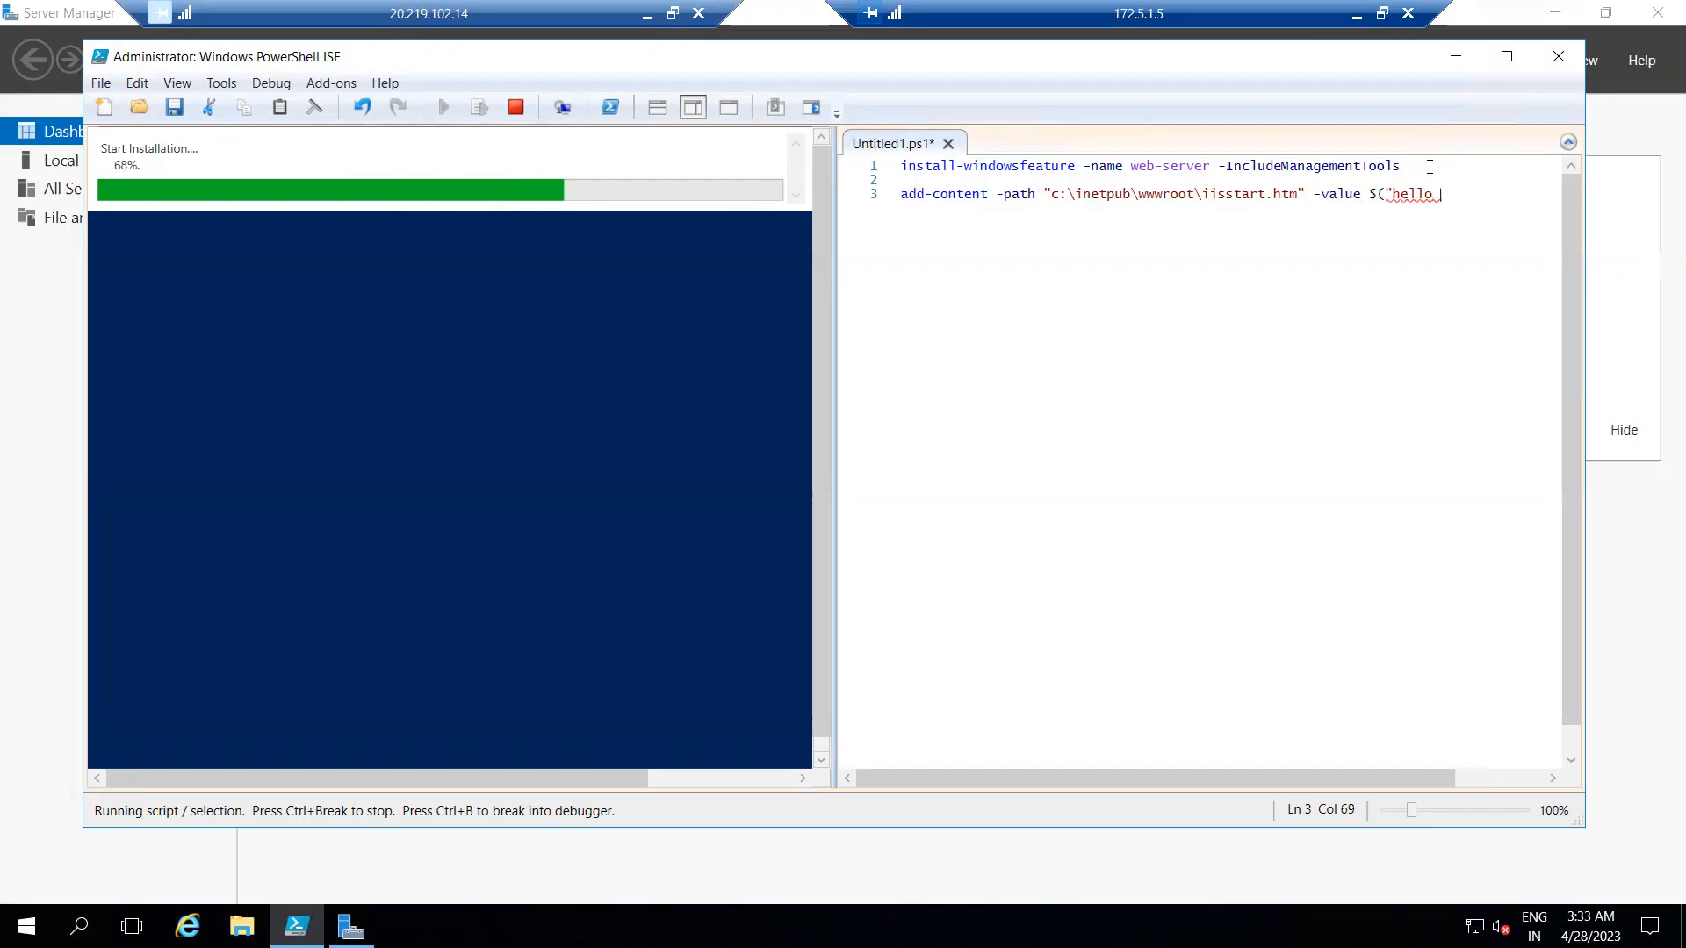
{"action": "type", "text": "world fr"}
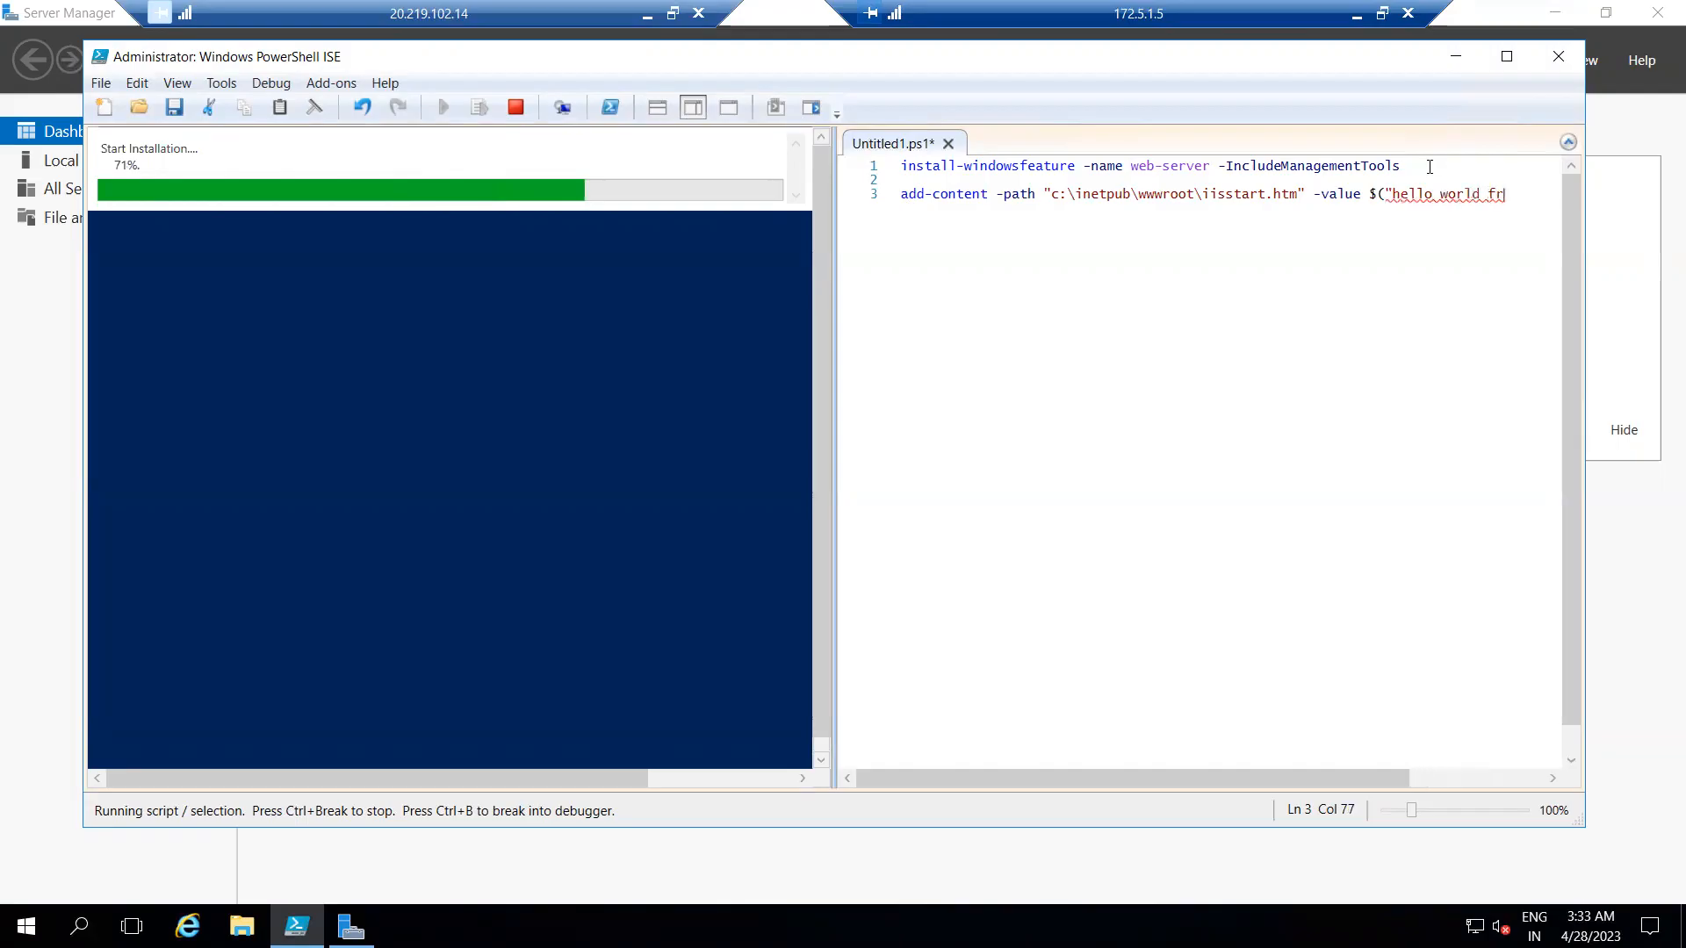
{"action": "type", "text": "om\" + "}
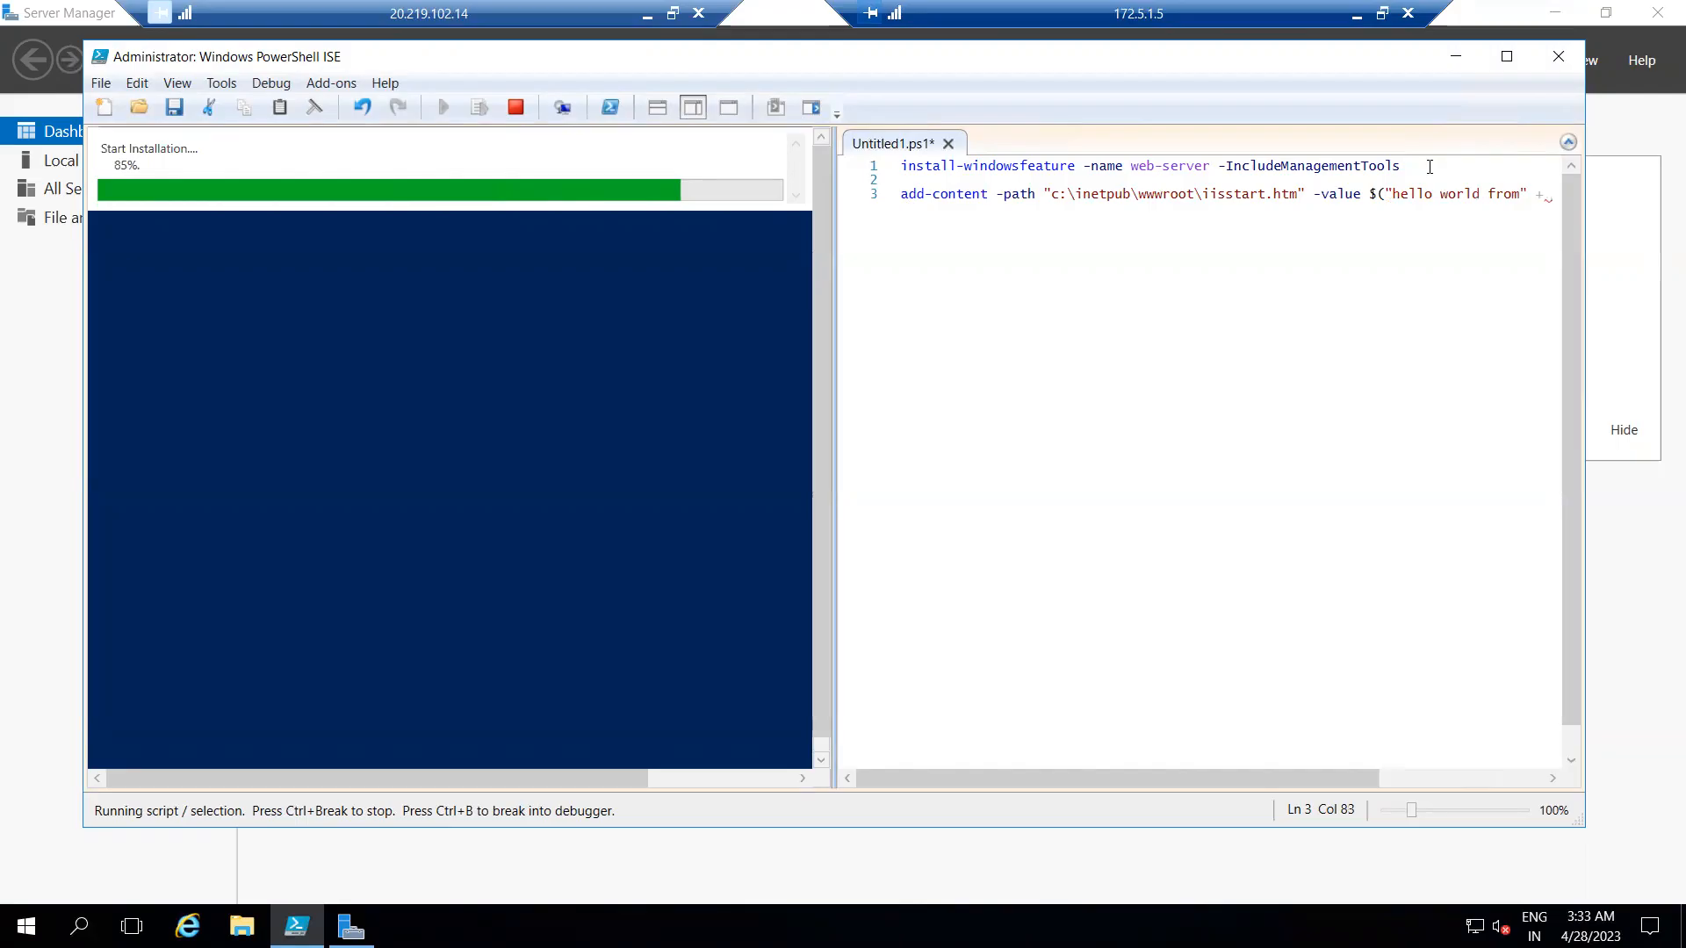
{"action": "type", "text": "$env:computername"}
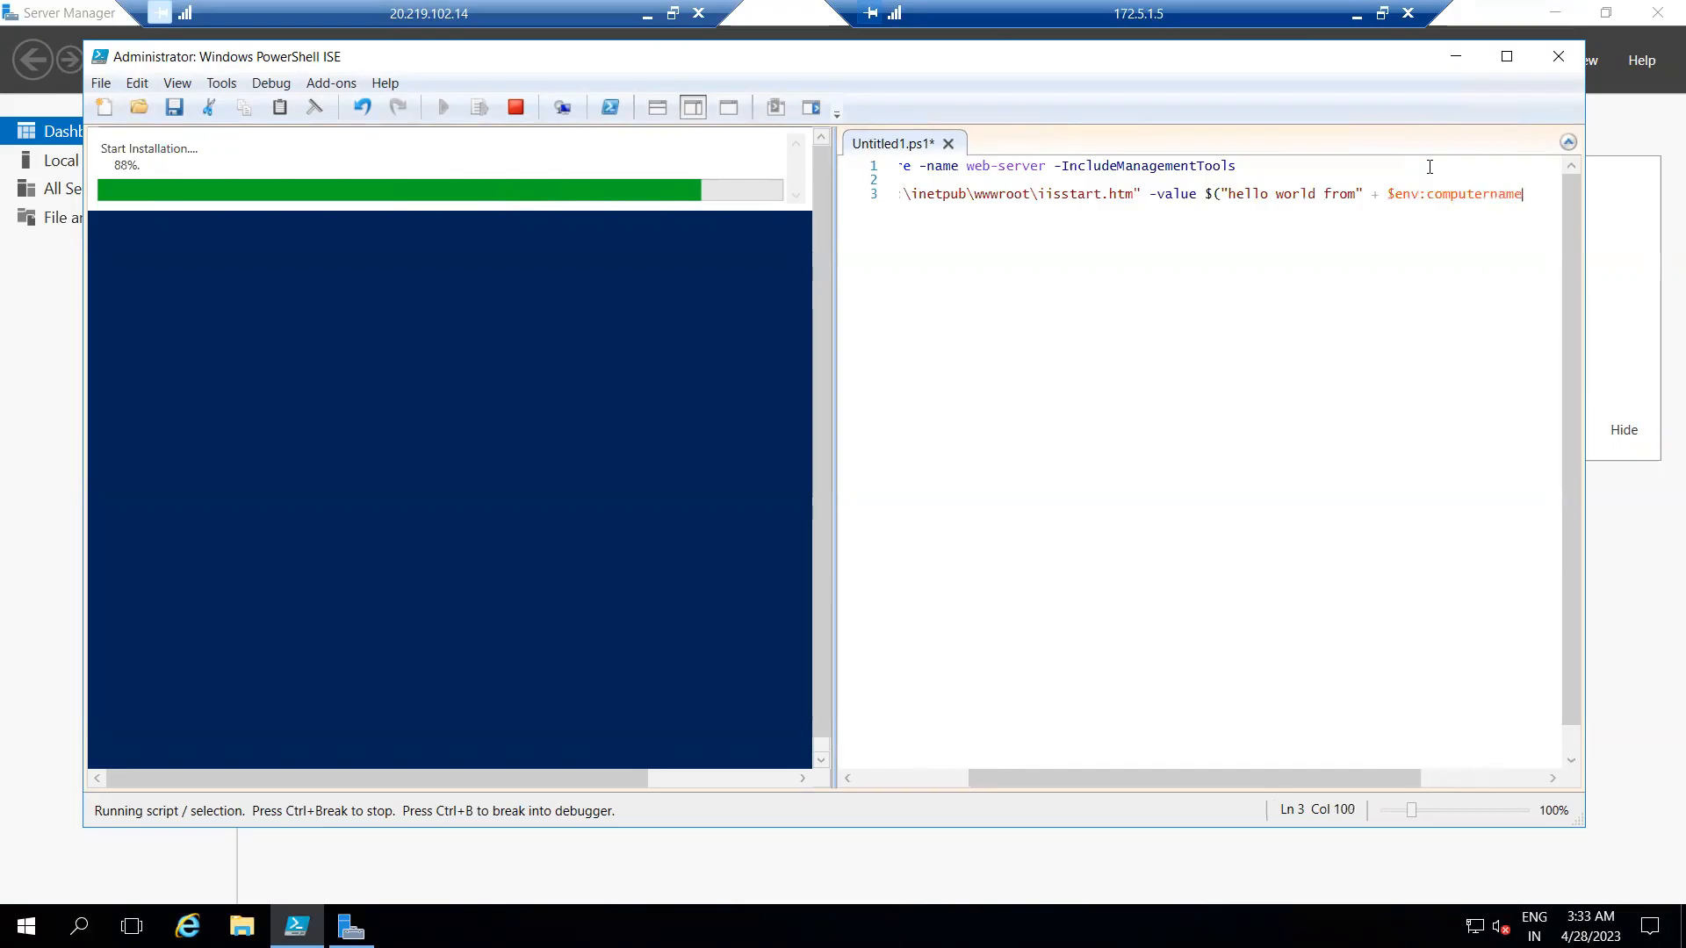
{"action": "type", "text": "\""}
{"action": "type", "text": ")"}
Maximize the PowerShell ISE window, check the add-content path and value, and run only that line.
{"action": "left_click", "coordinate": [1507, 56]}
{"action": "left_click_drag", "start_coordinate": [944, 118], "coordinate": [1001, 120]}
{"action": "left_click_drag", "start_coordinate": [1194, 850], "coordinate": [1037, 856]}
{"action": "left_click_drag", "start_coordinate": [1054, 148], "coordinate": [1309, 145]}
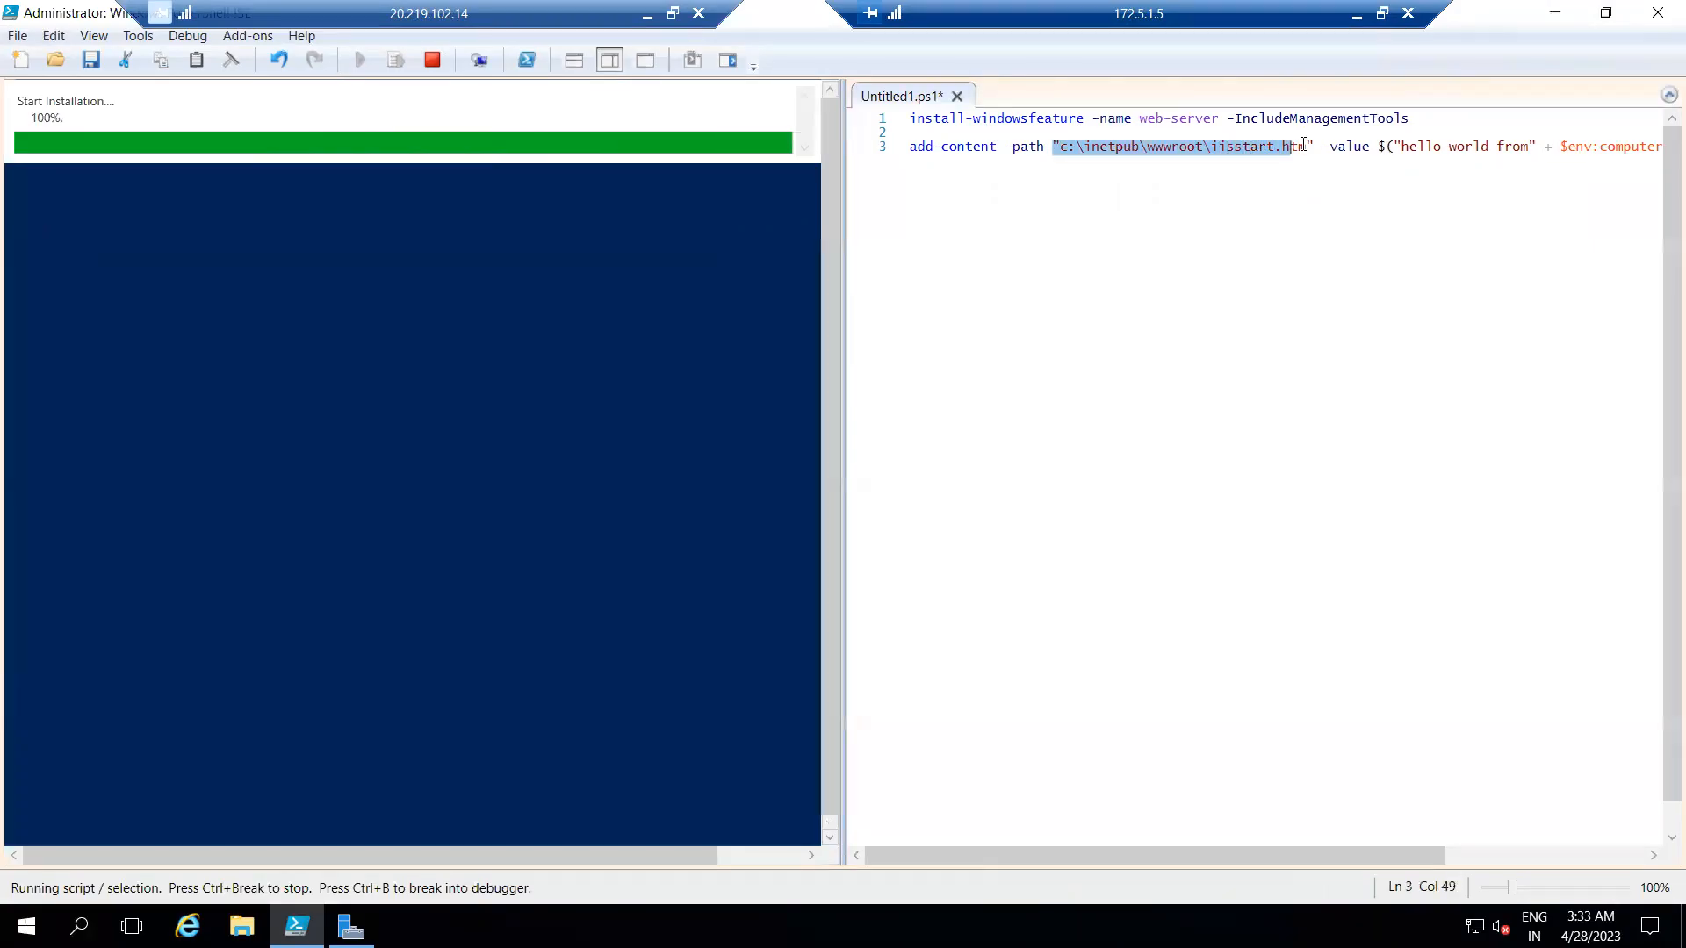
{"action": "left_click", "coordinate": [1347, 153]}
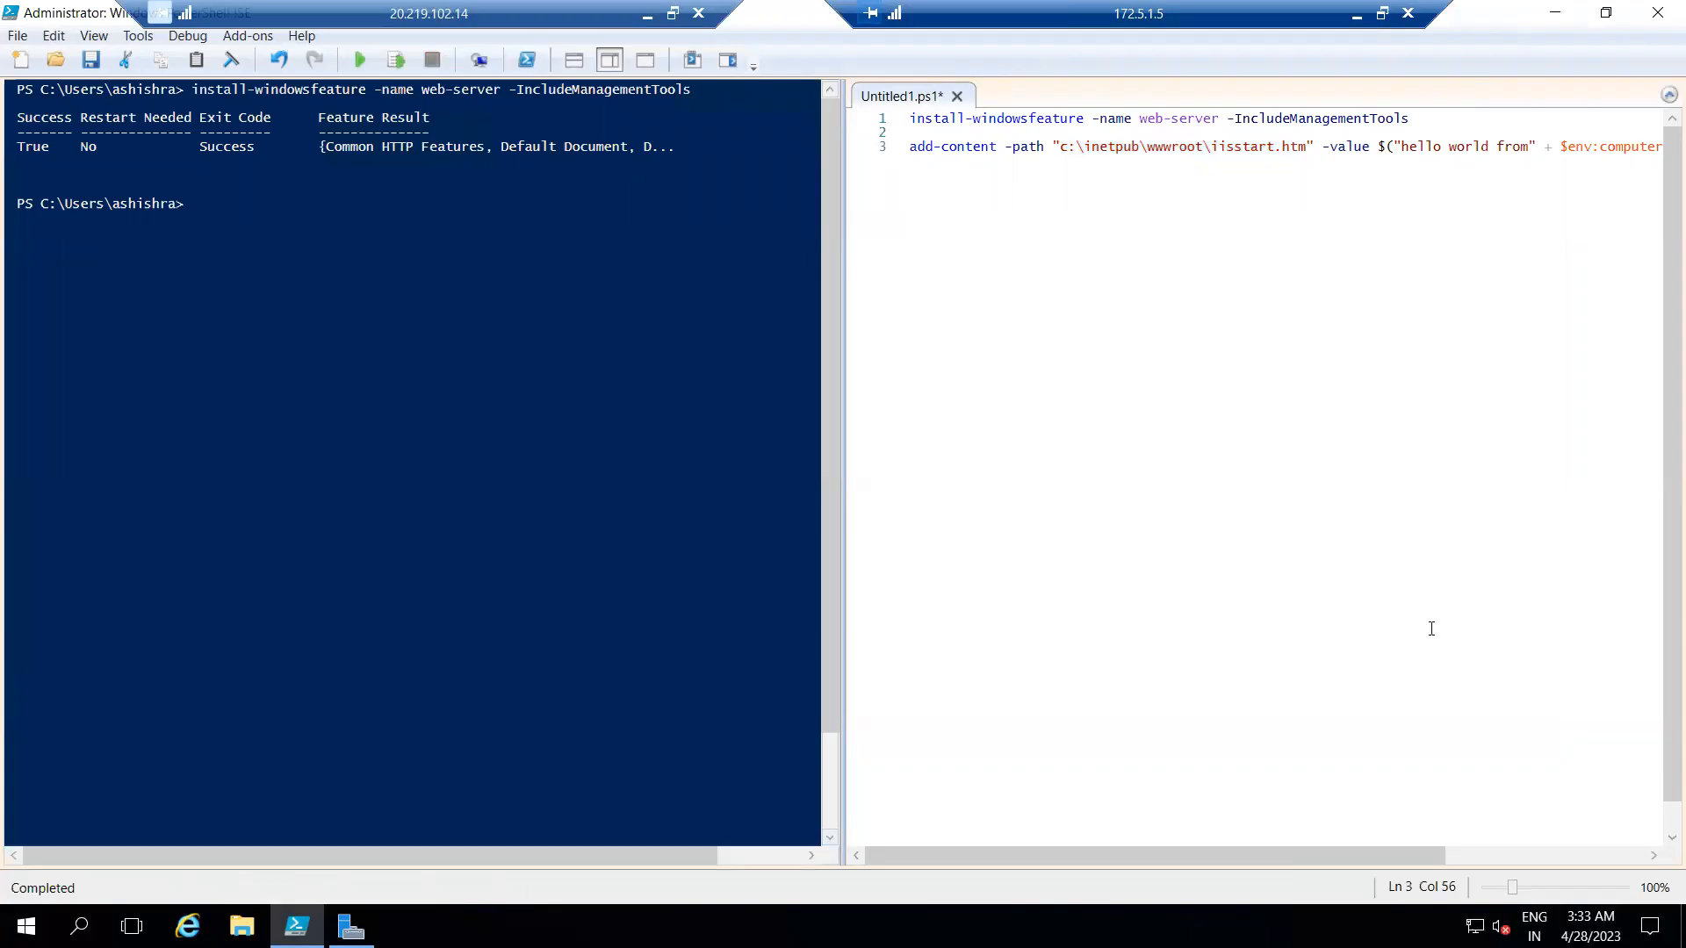
{"action": "left_click_drag", "start_coordinate": [1456, 851], "coordinate": [1579, 851]}
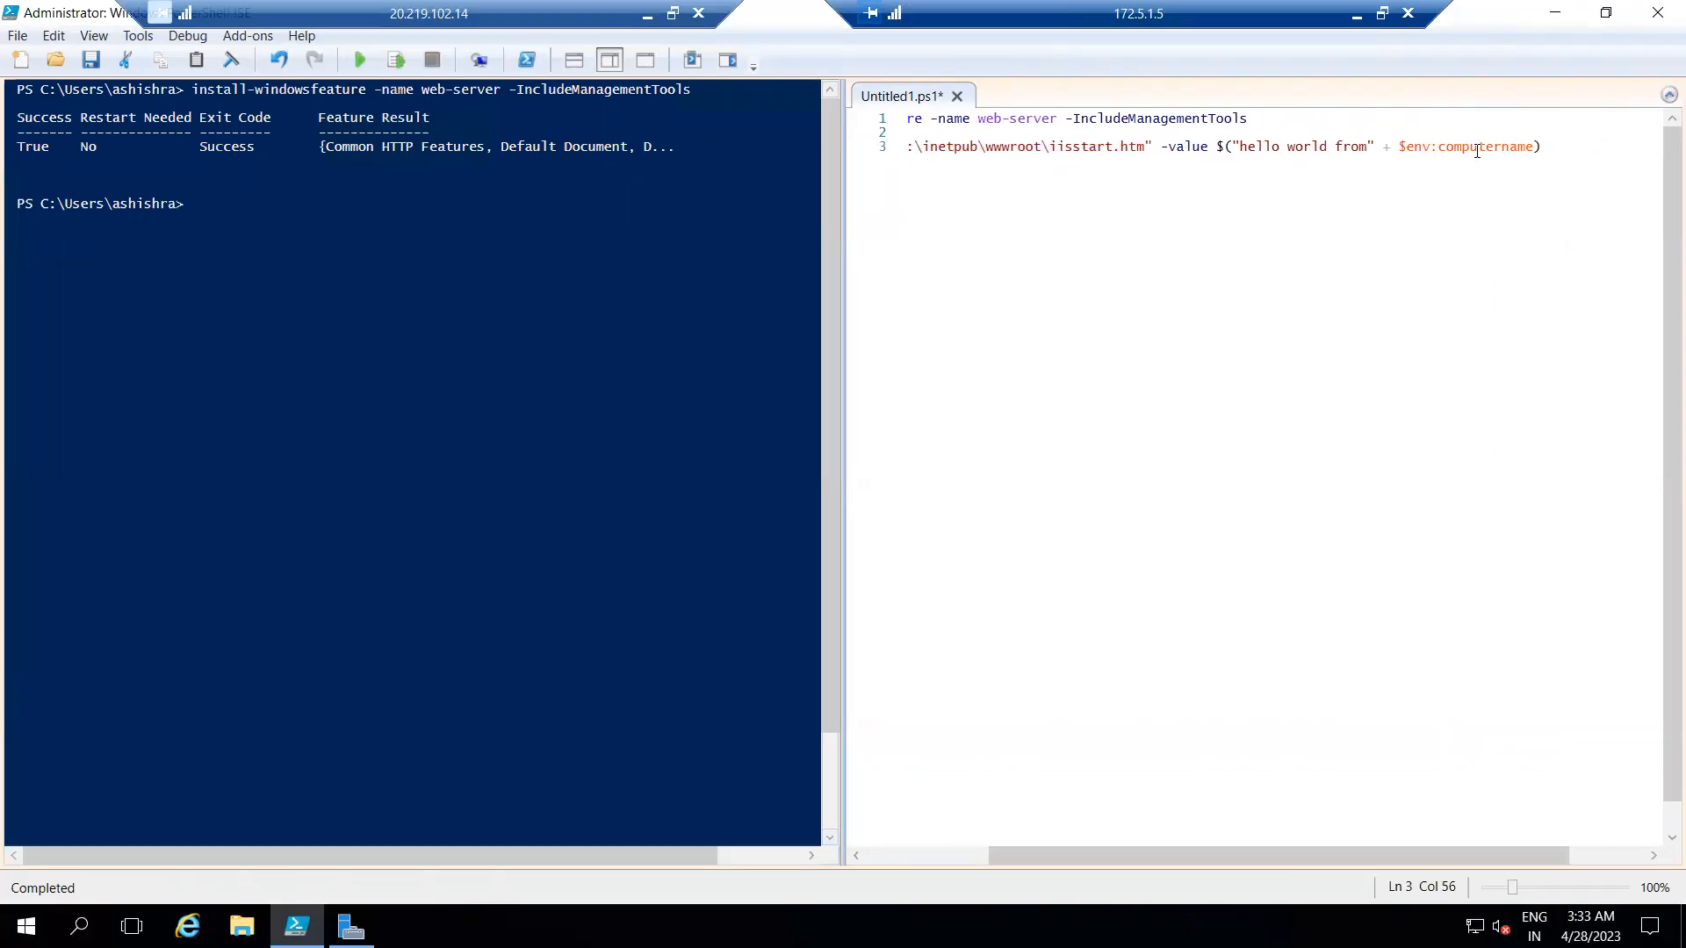
{"action": "left_click_drag", "start_coordinate": [1234, 143], "coordinate": [1495, 146]}
{"action": "left_click", "coordinate": [1113, 146]}
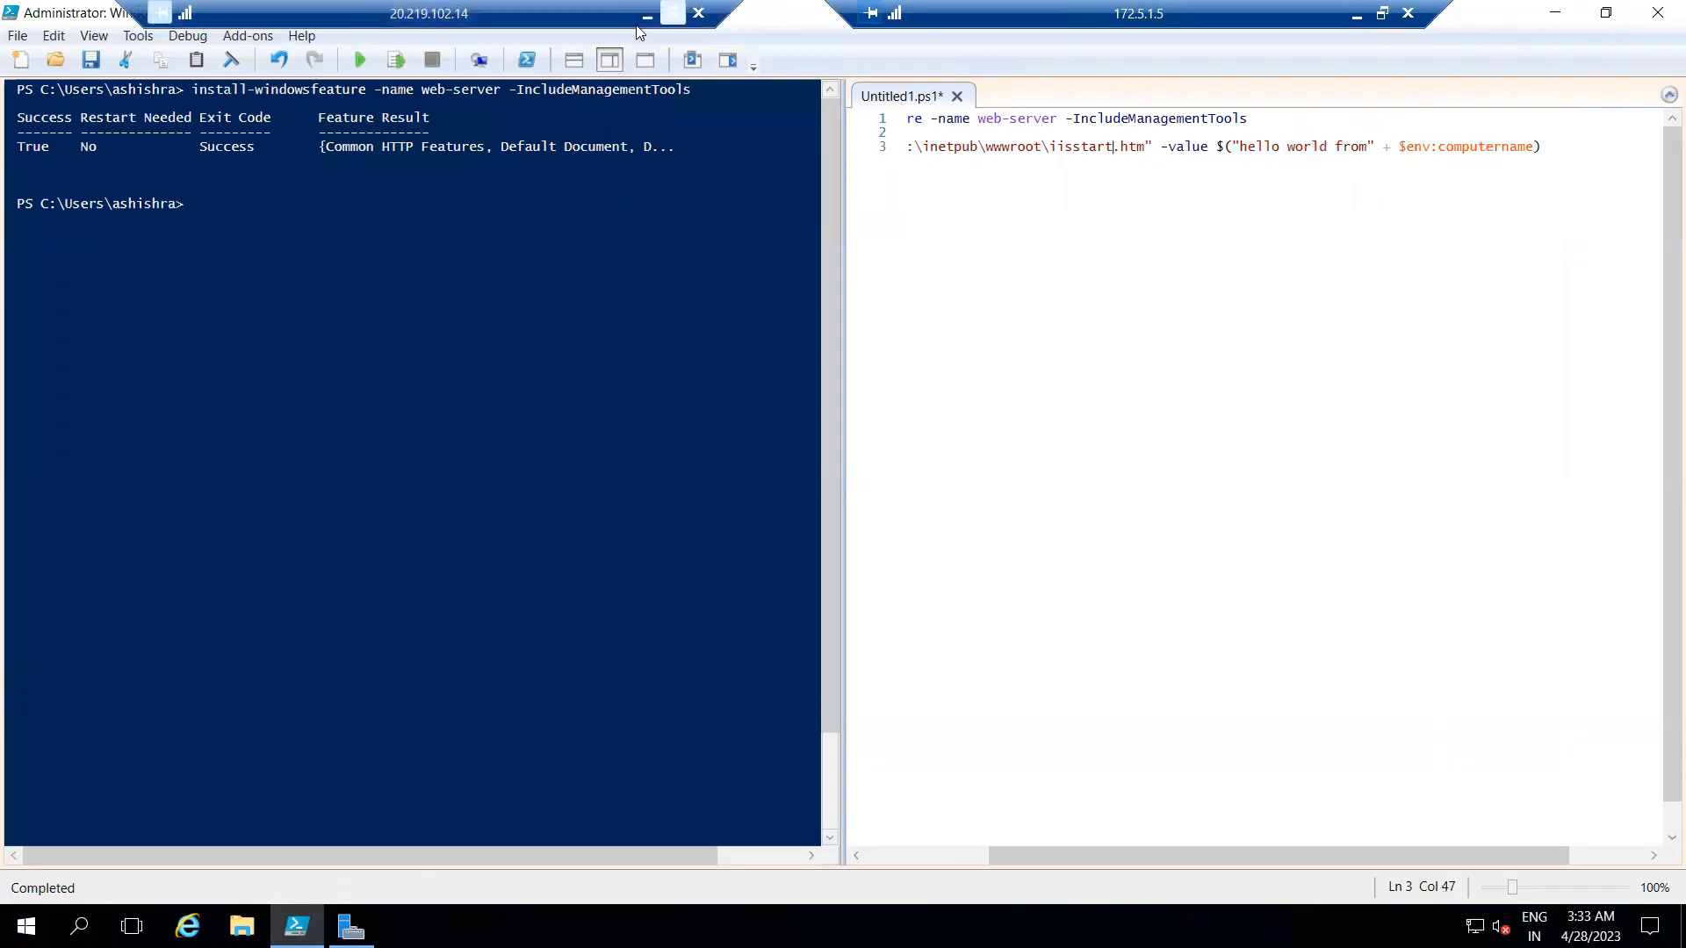
{"action": "left_click", "coordinate": [398, 61]}
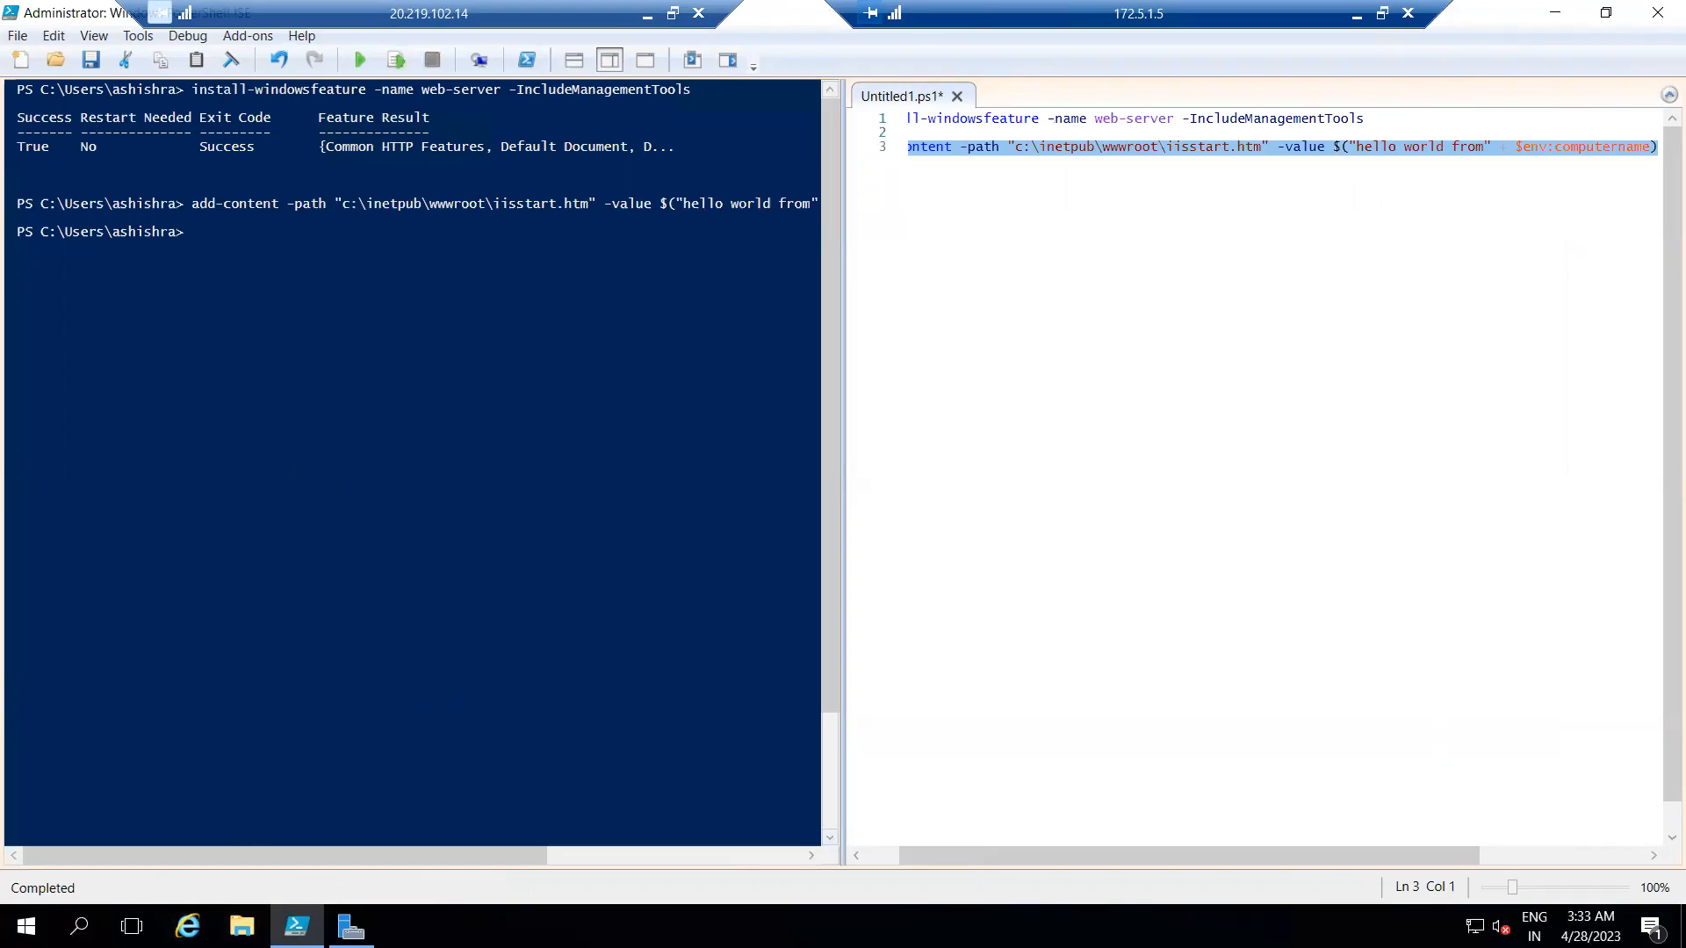
Turn off IE Enhanced Security Configuration for Administrators in Server Manager's Local Server properties.
{"action": "left_click", "coordinate": [351, 927]}
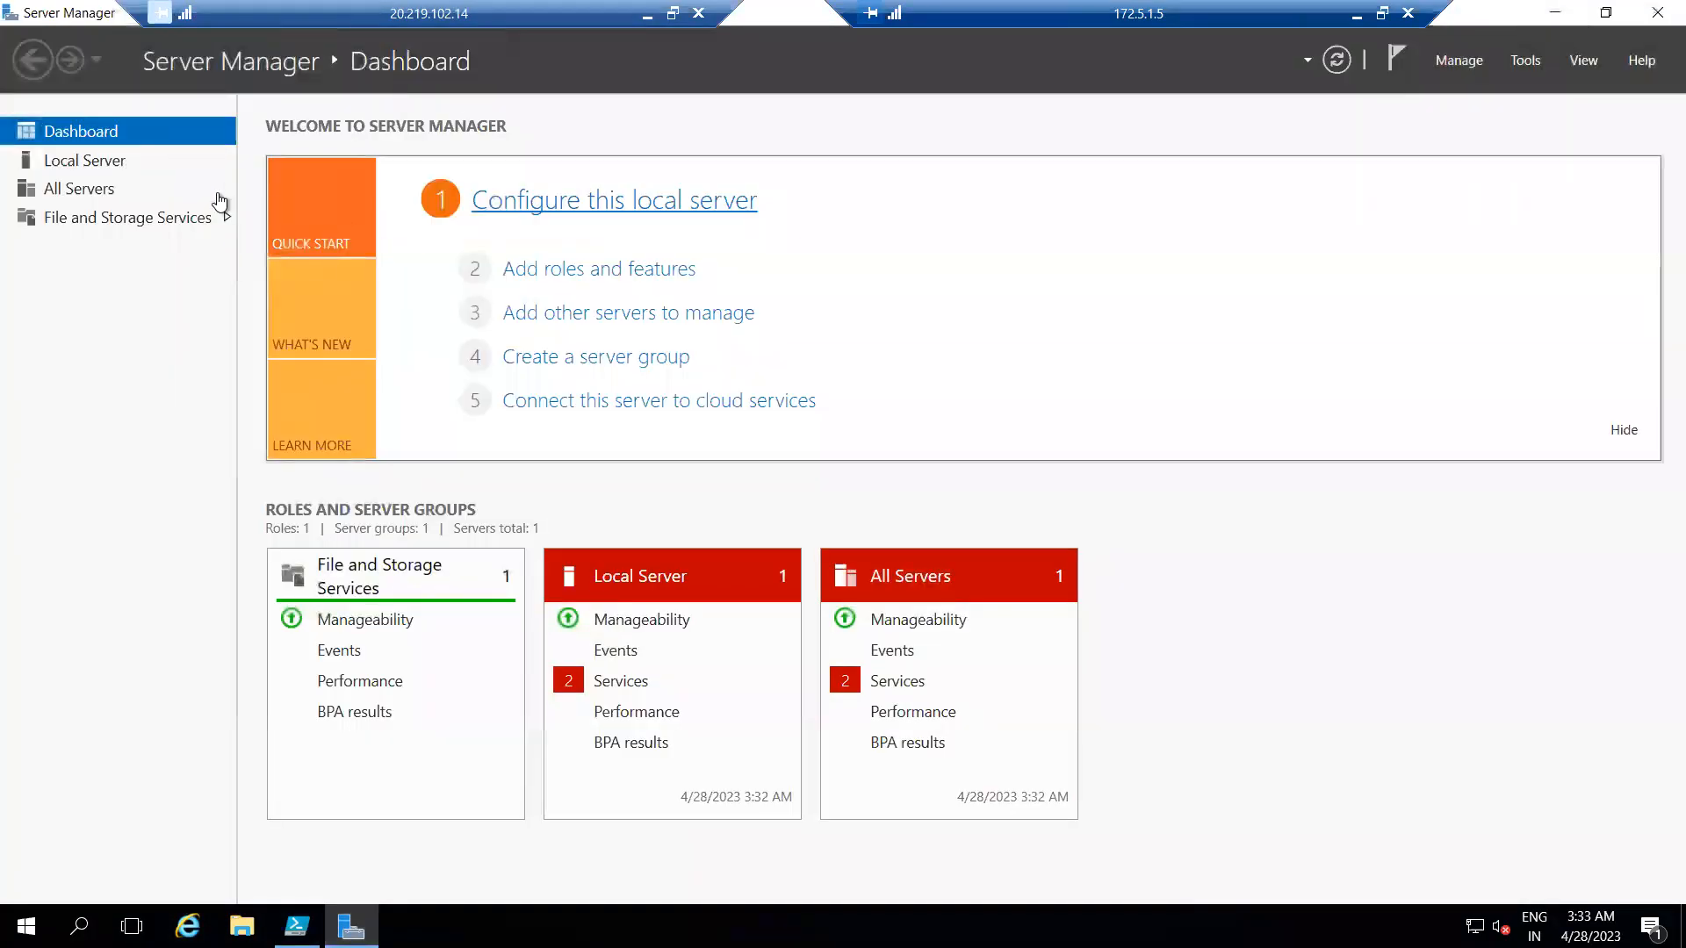
{"action": "left_click", "coordinate": [82, 160]}
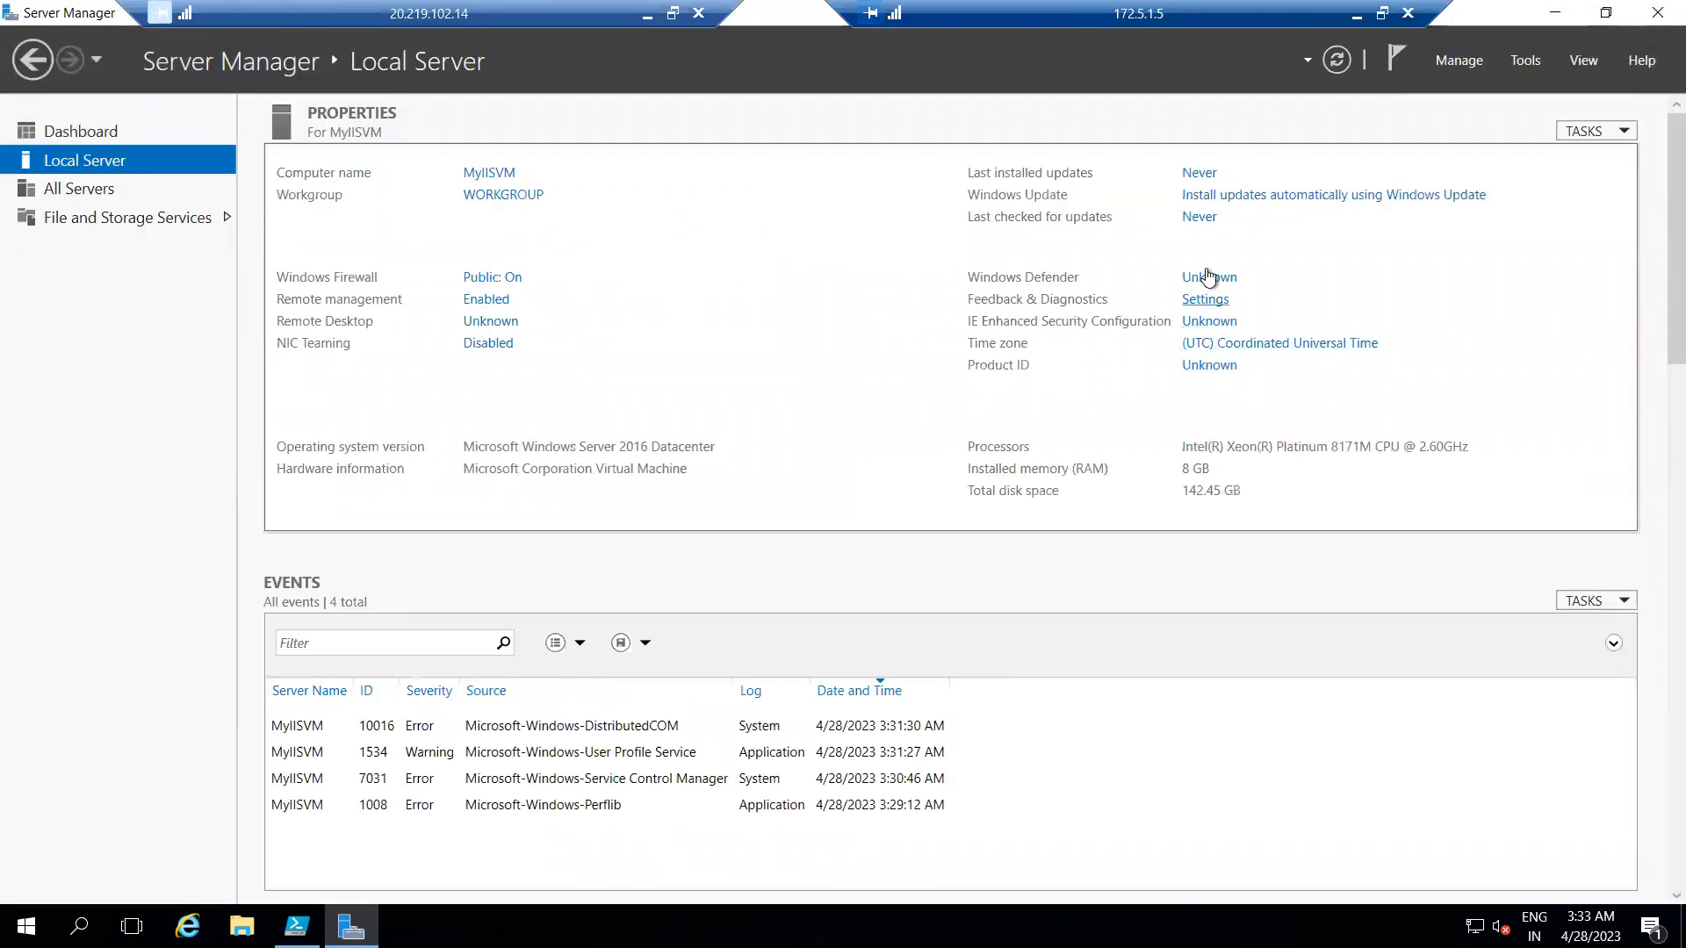
{"action": "left_click", "coordinate": [1191, 321]}
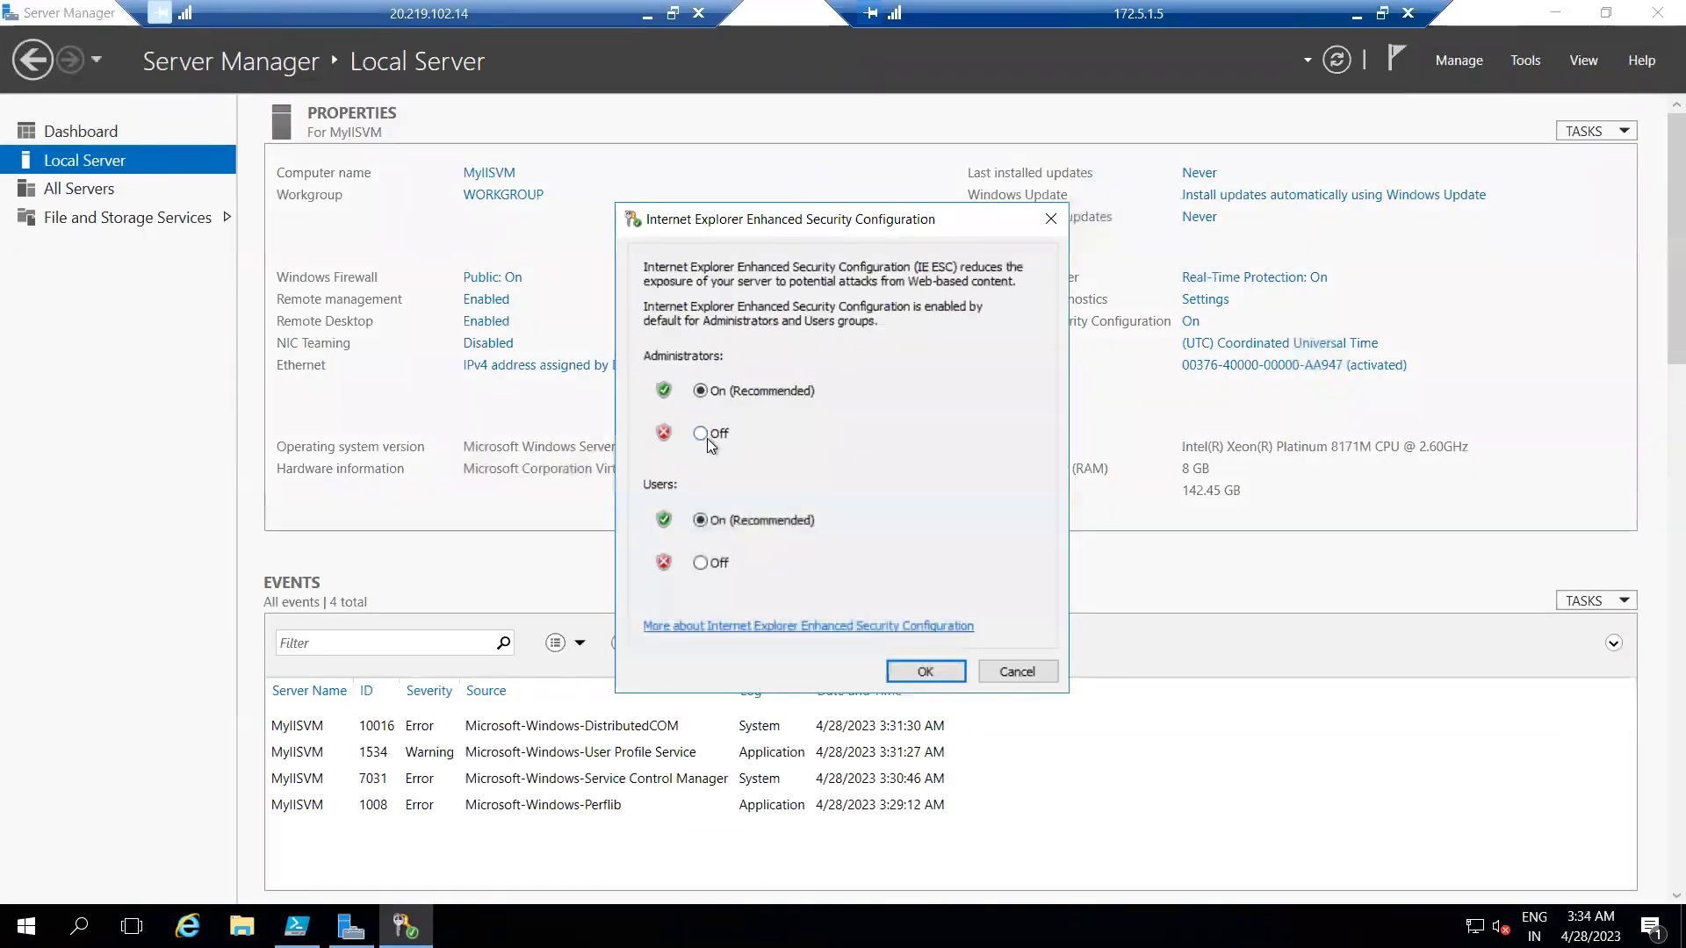
{"action": "left_click", "coordinate": [908, 671]}
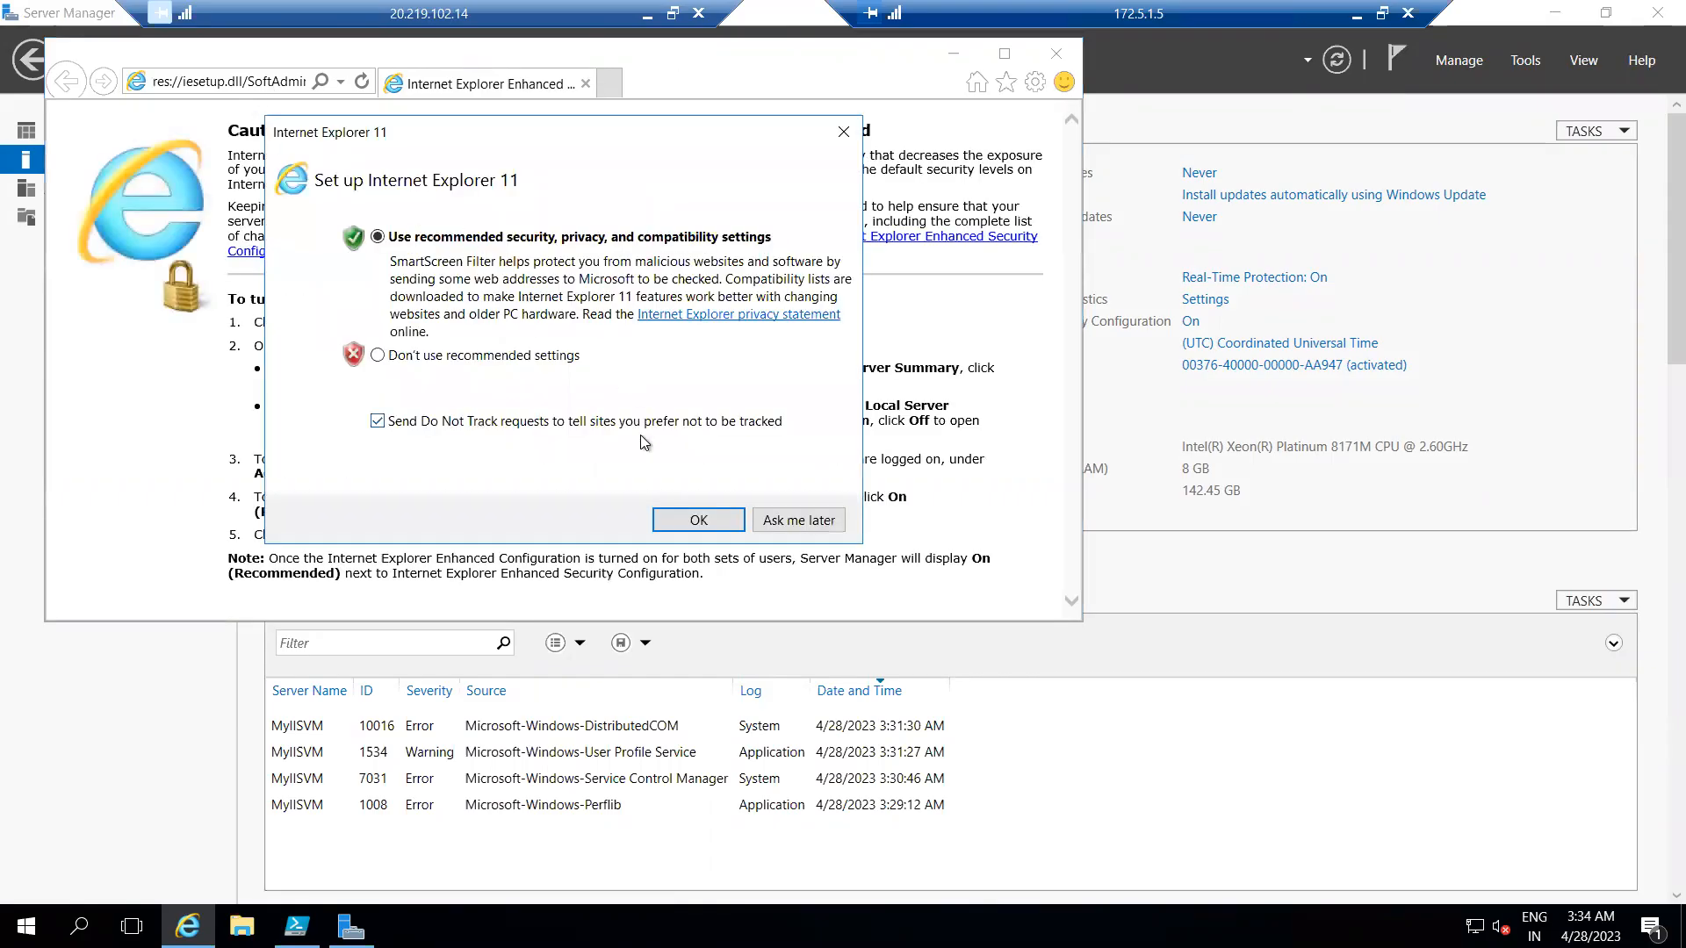
{"action": "left_click", "coordinate": [698, 520]}
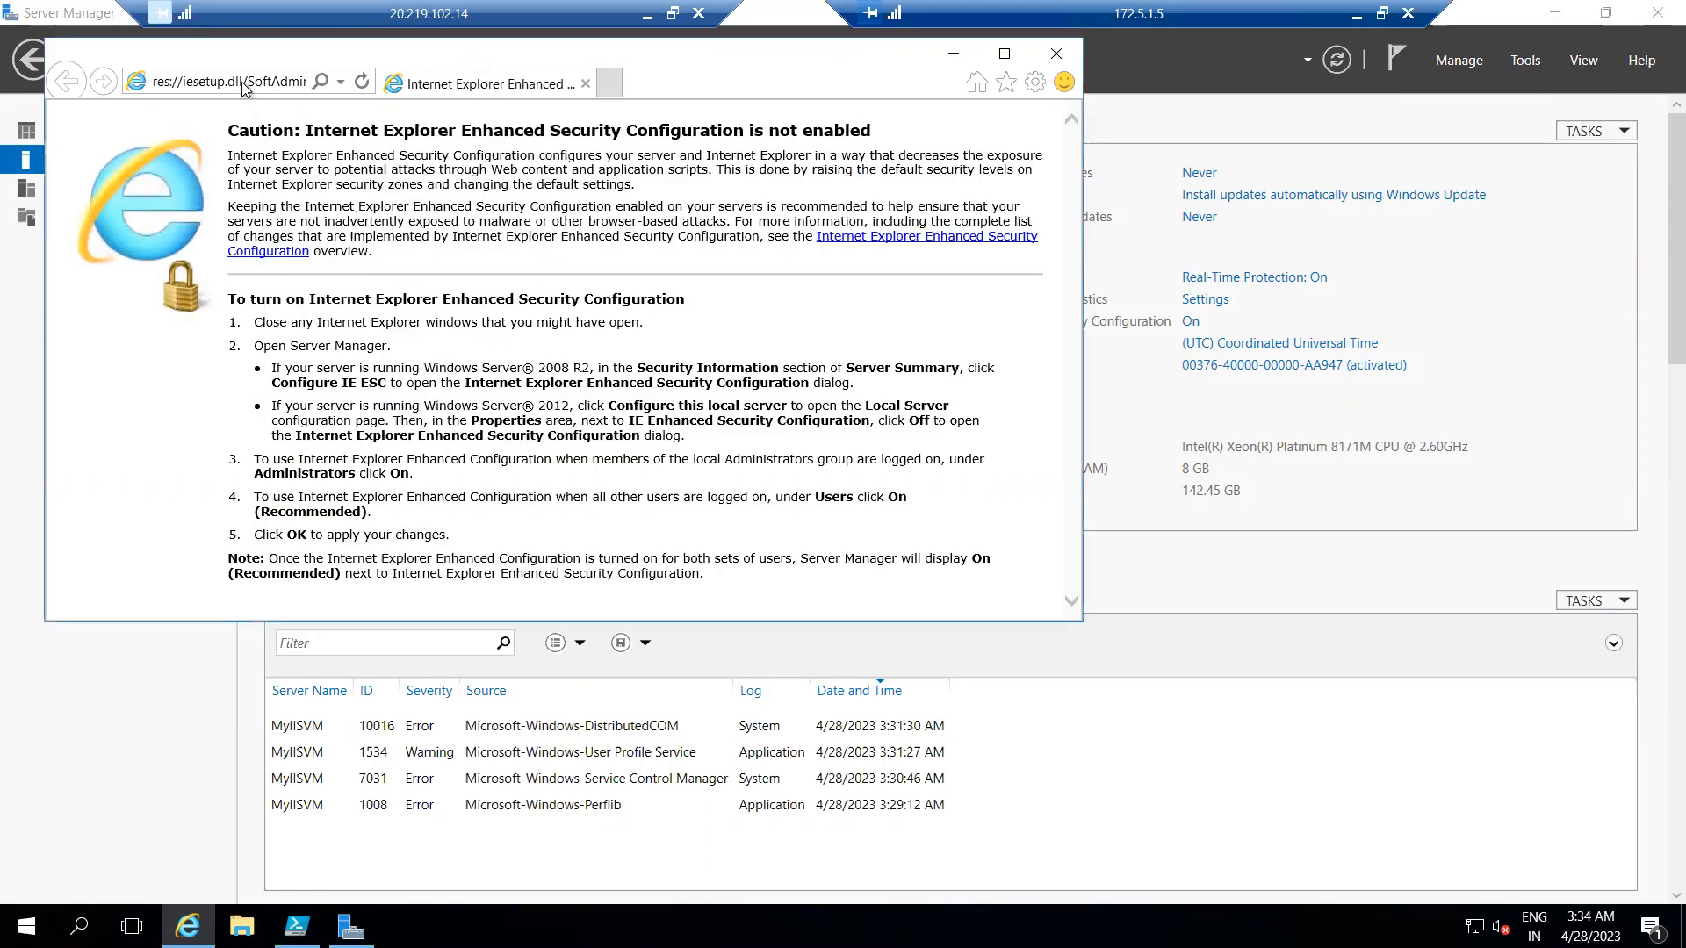
{"action": "left_click", "coordinate": [271, 77]}
{"action": "type", "text": "htt"}
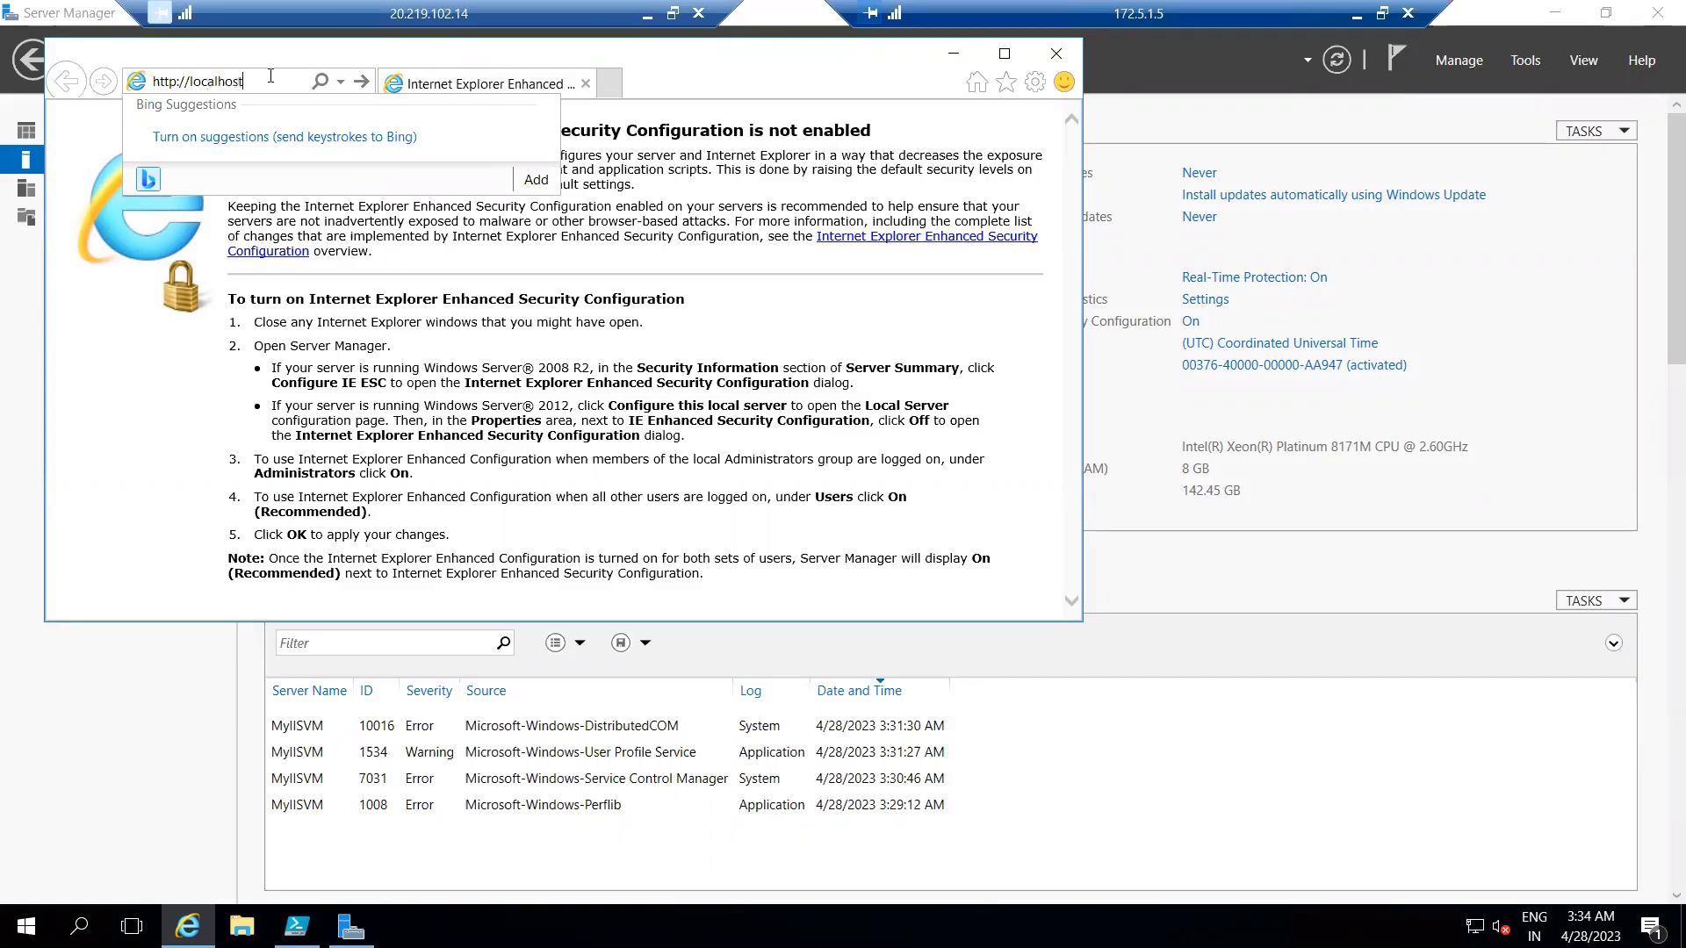
{"action": "type", "text": "p://localhost"}
{"action": "key", "text": "Return"}
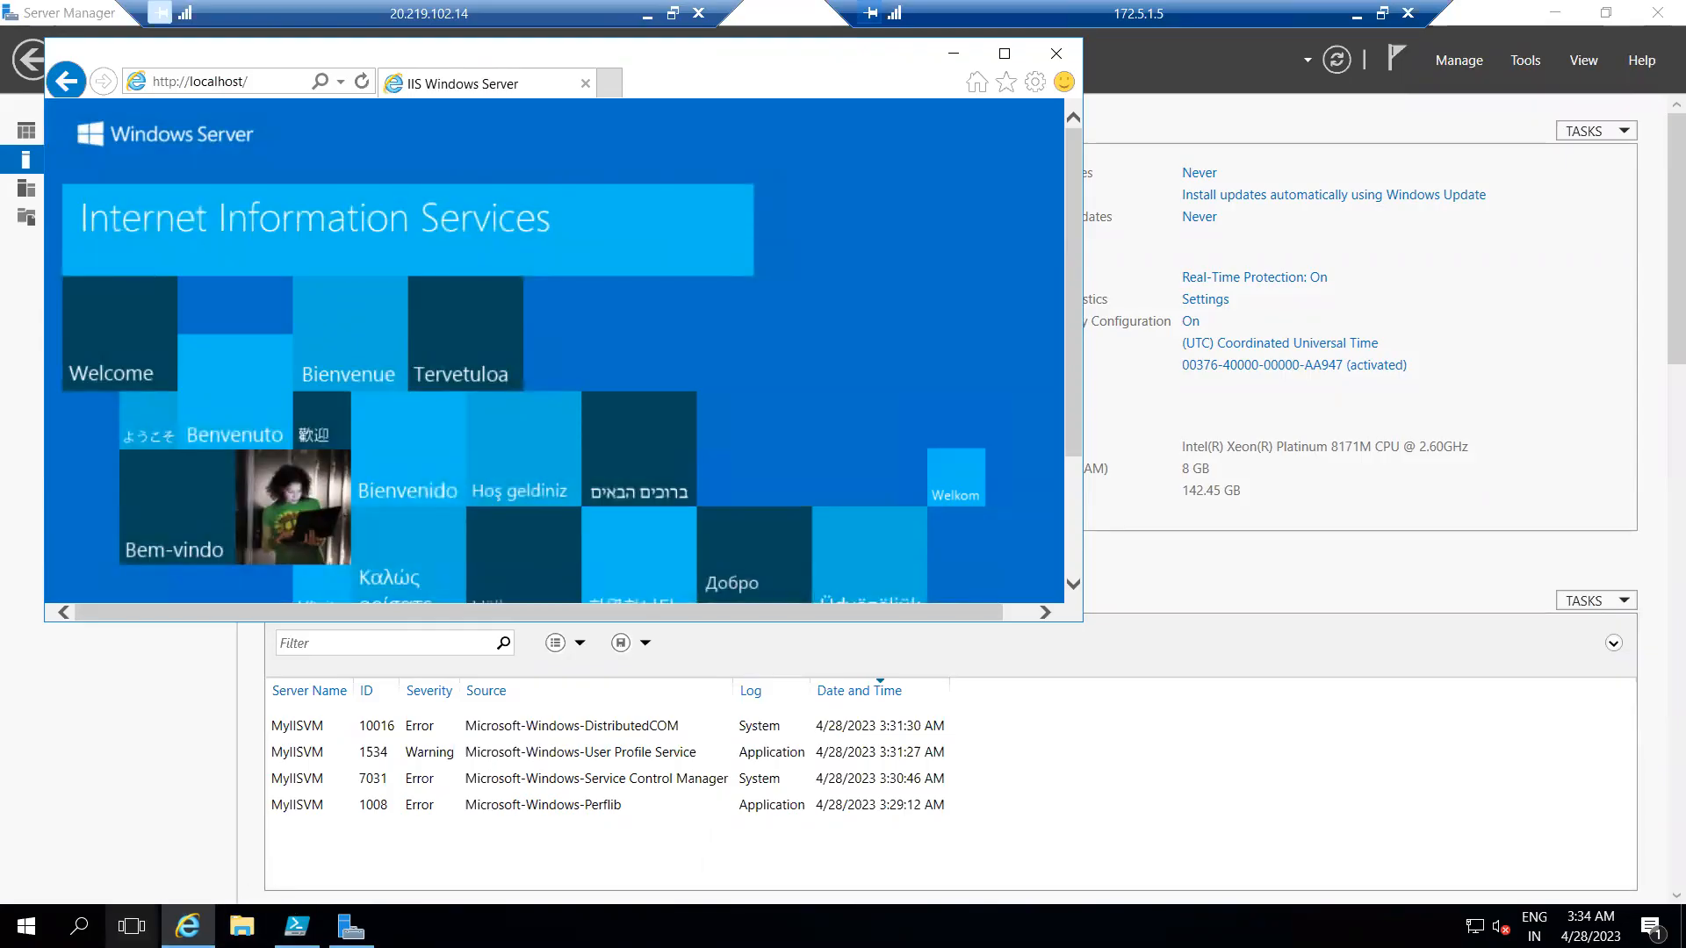
Restart IIS by running iisreset in a Command Prompt with administrator rights.
{"action": "right_click", "coordinate": [26, 926]}
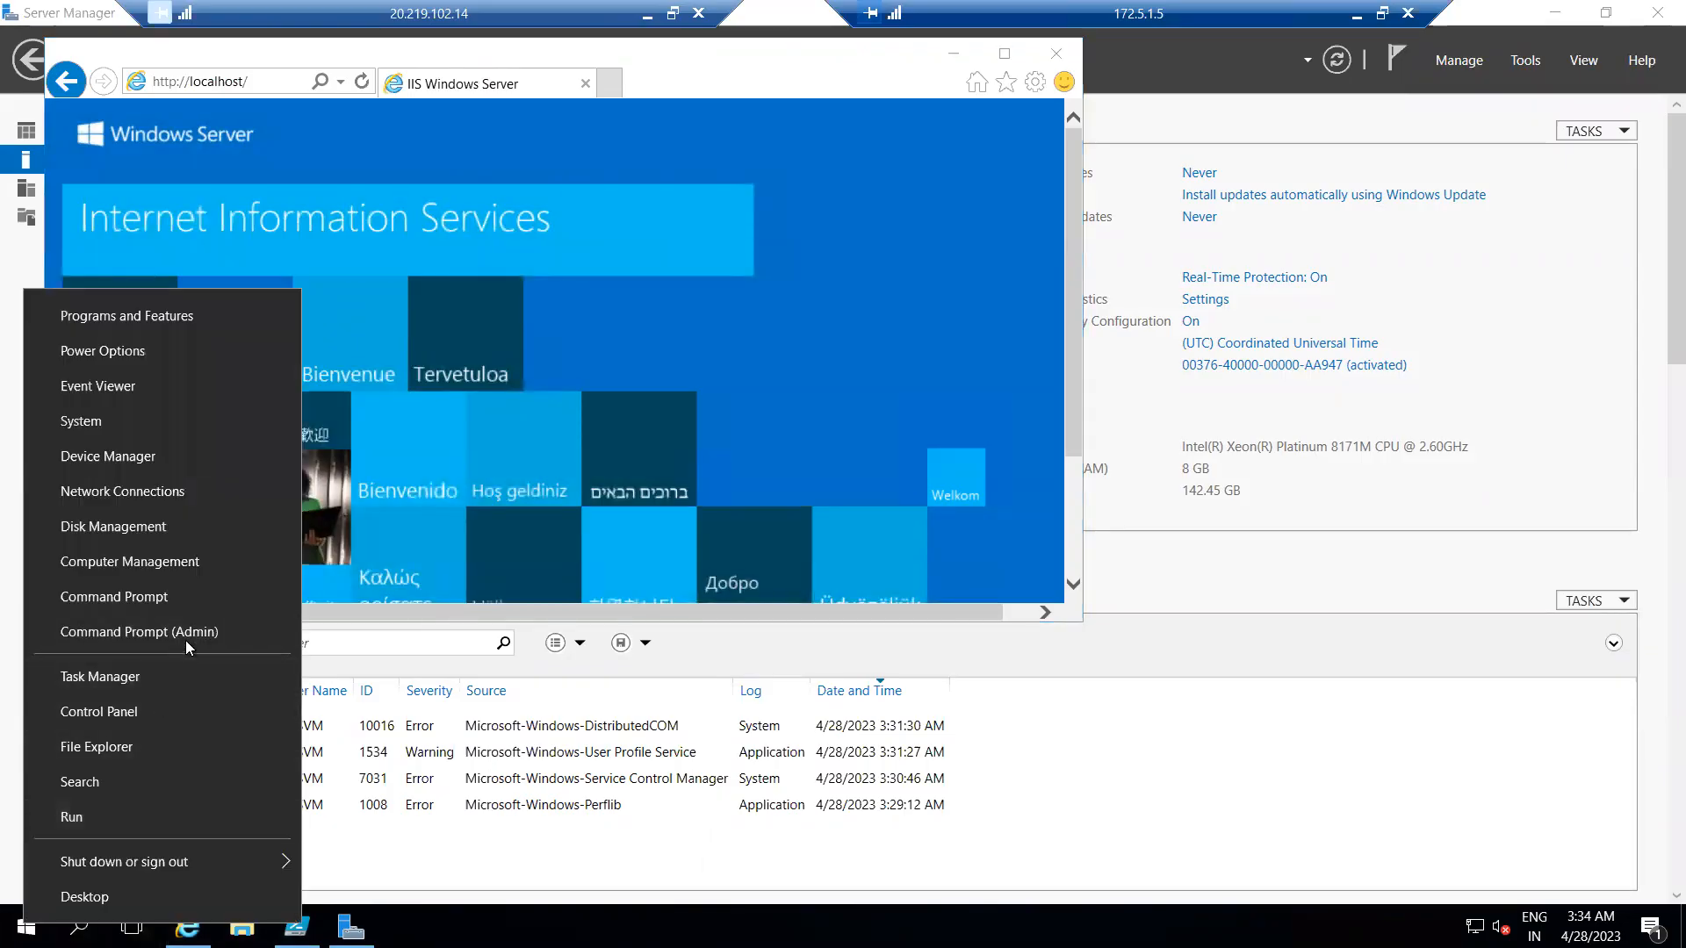
{"action": "left_click", "coordinate": [186, 641]}
{"action": "left_click", "coordinate": [664, 316]}
{"action": "type", "text": "iisreset"}
{"action": "key", "text": "Return"}
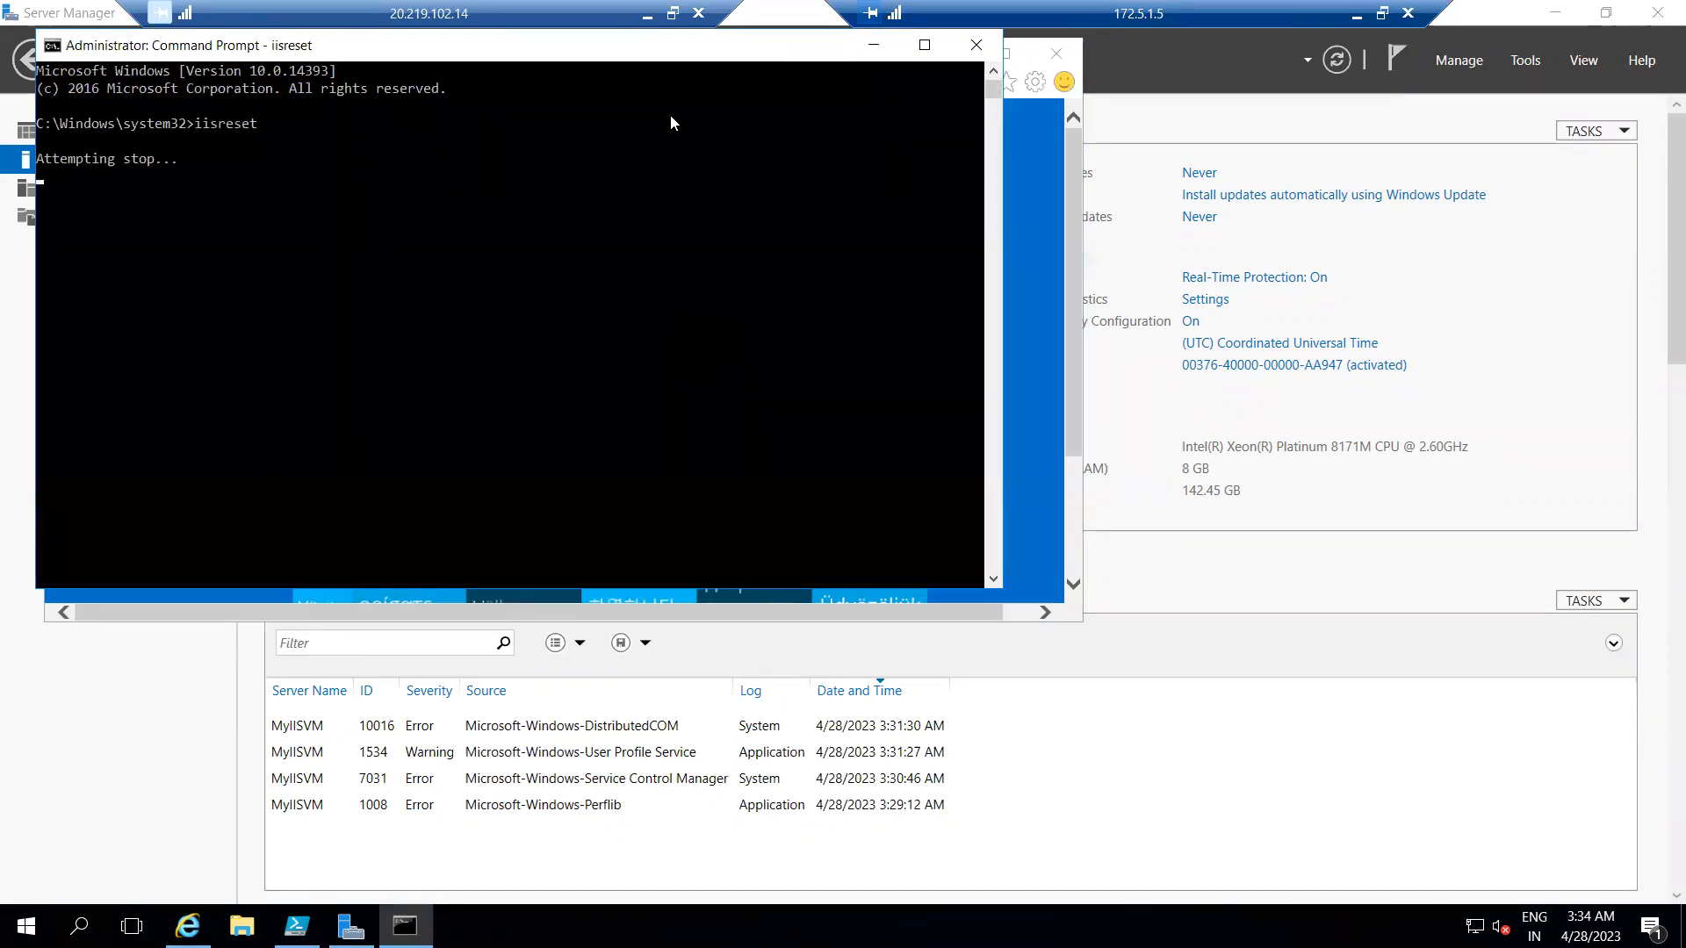
{"action": "left_click_drag", "start_coordinate": [680, 58], "coordinate": [1133, 400]}
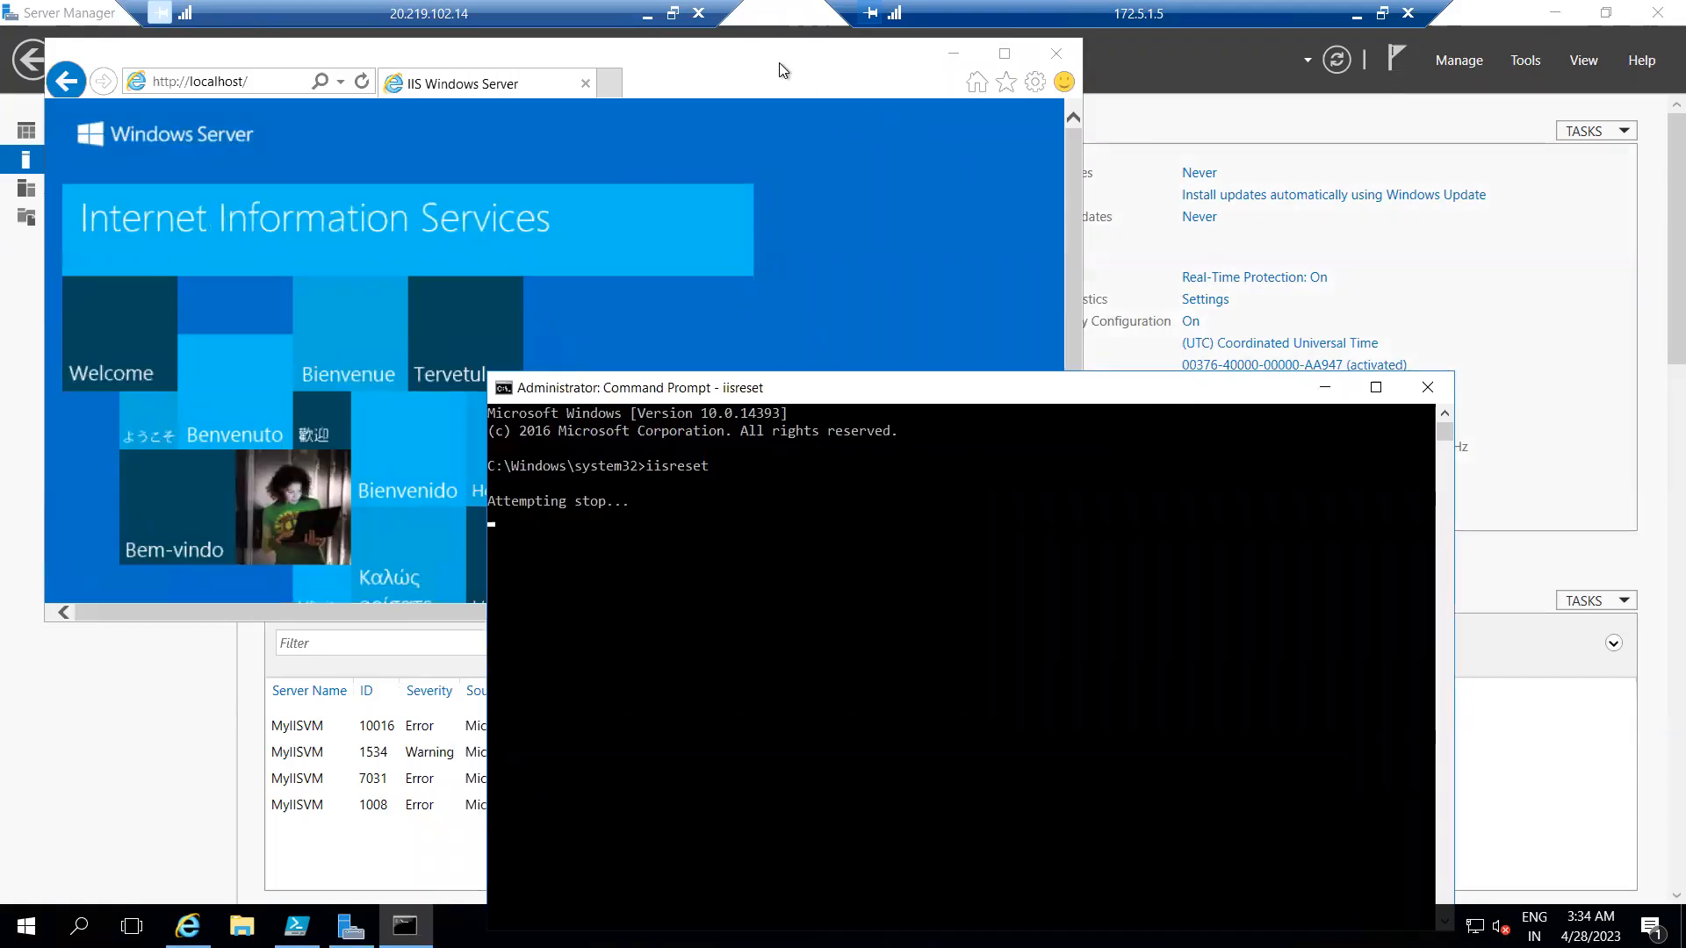
{"action": "left_click", "coordinate": [748, 61]}
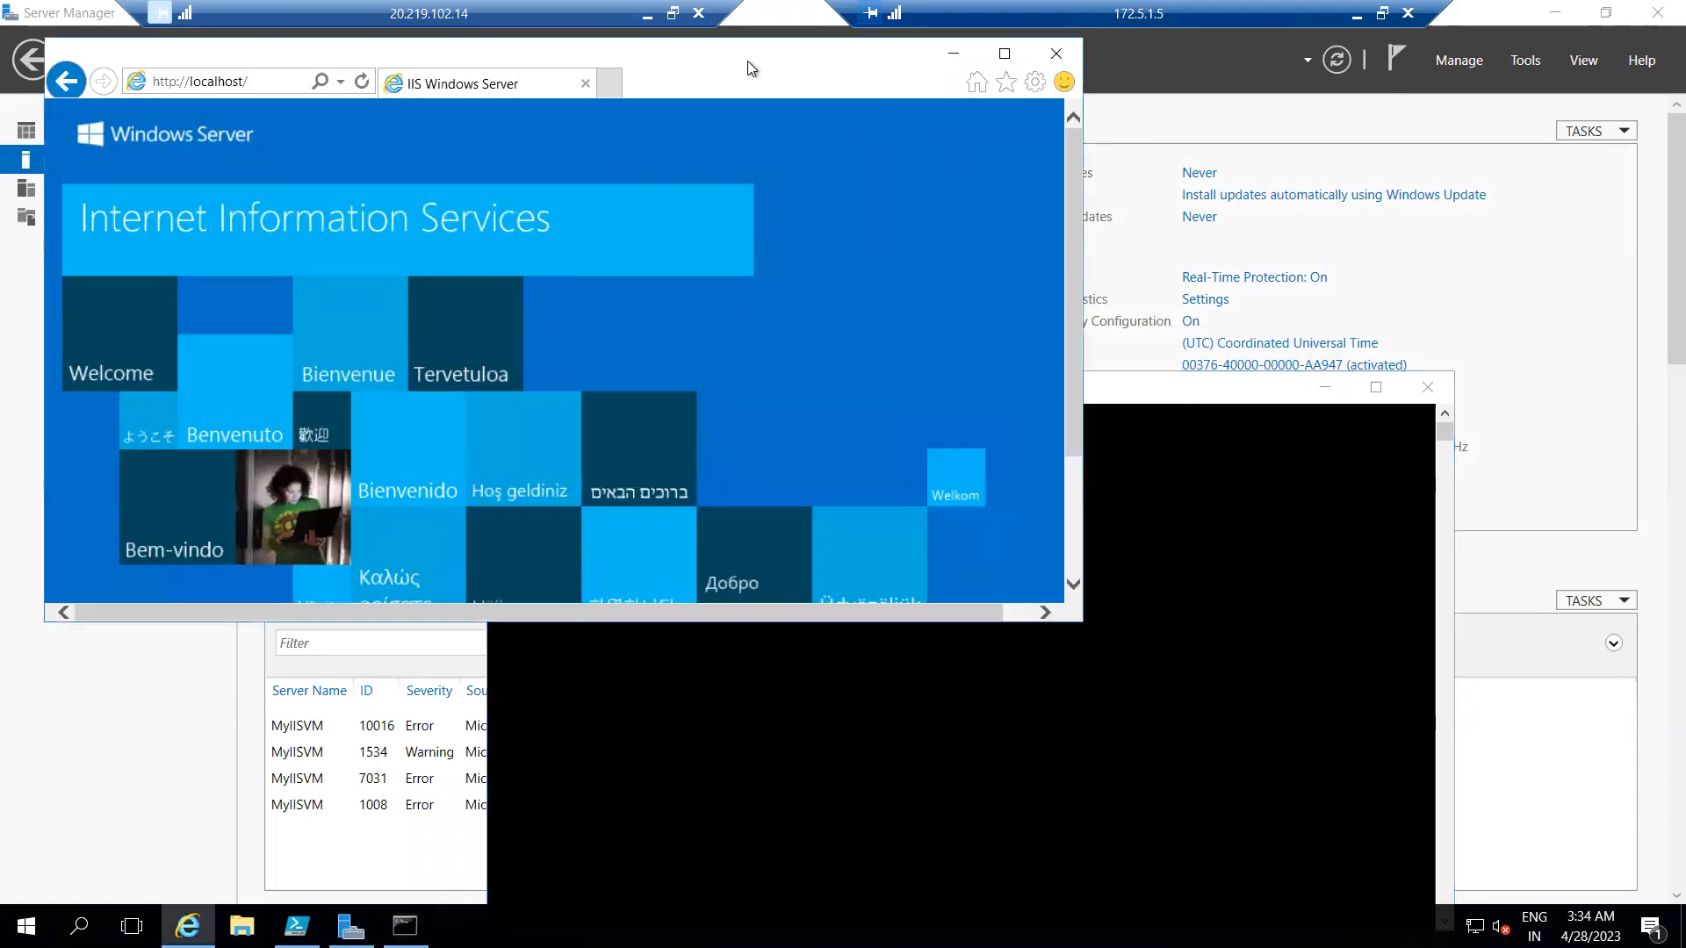
{"action": "left_click", "coordinate": [292, 78]}
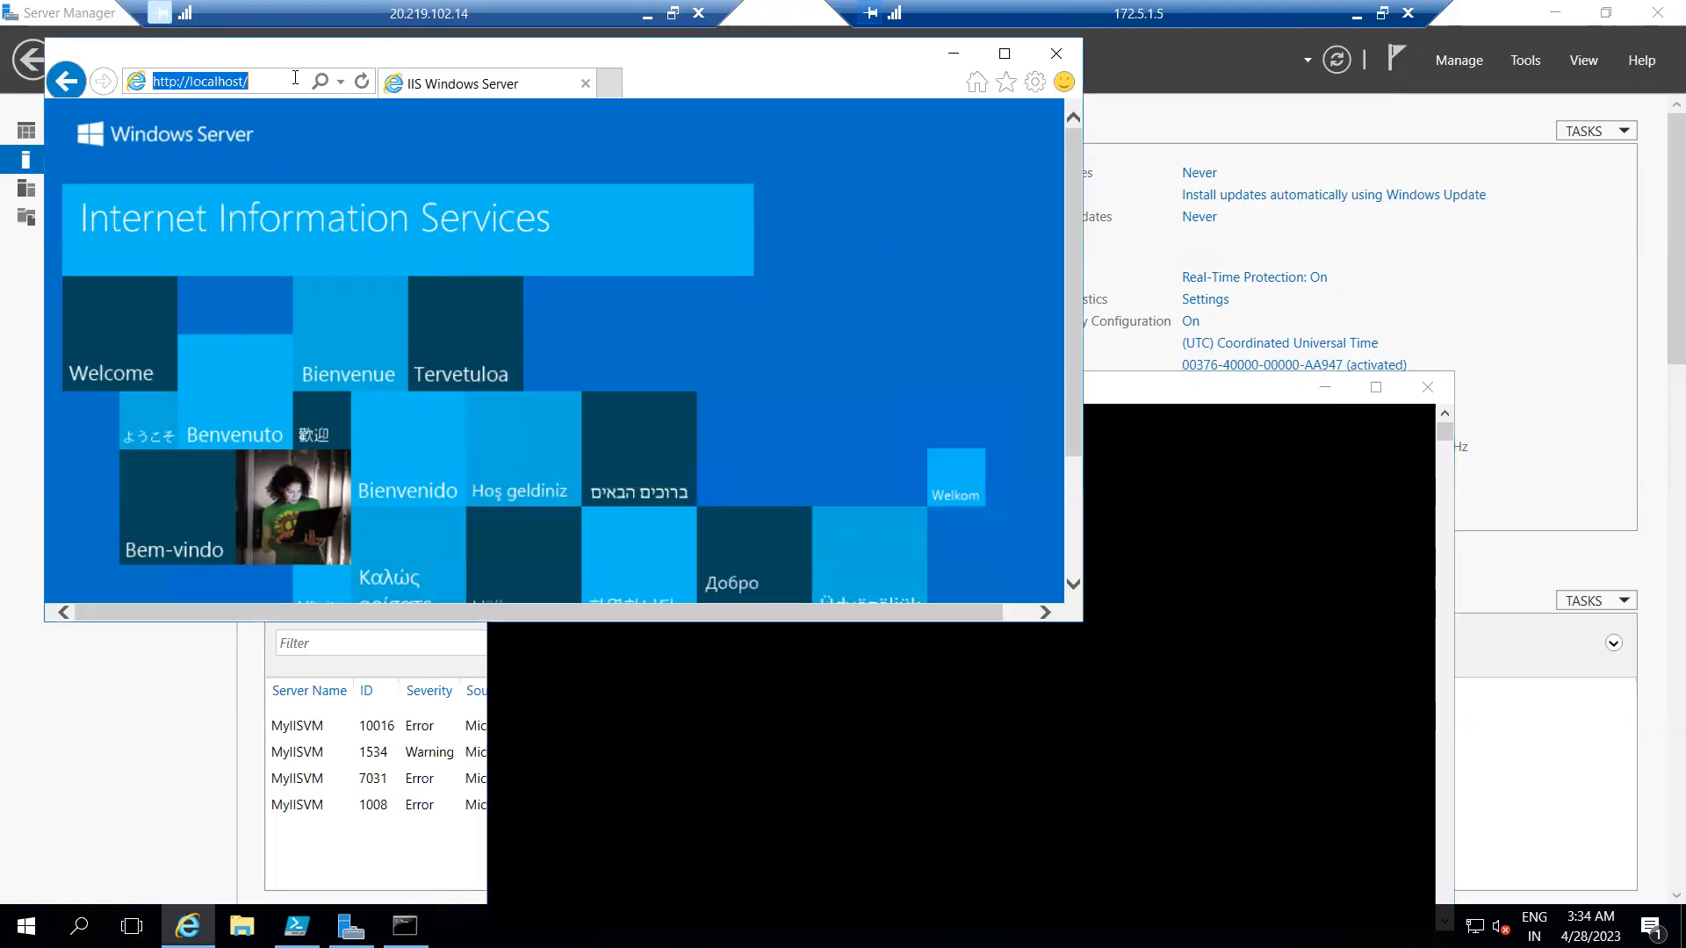
{"action": "key", "text": "Return"}
{"action": "left_click", "coordinate": [292, 77]}
{"action": "key", "text": "Return"}
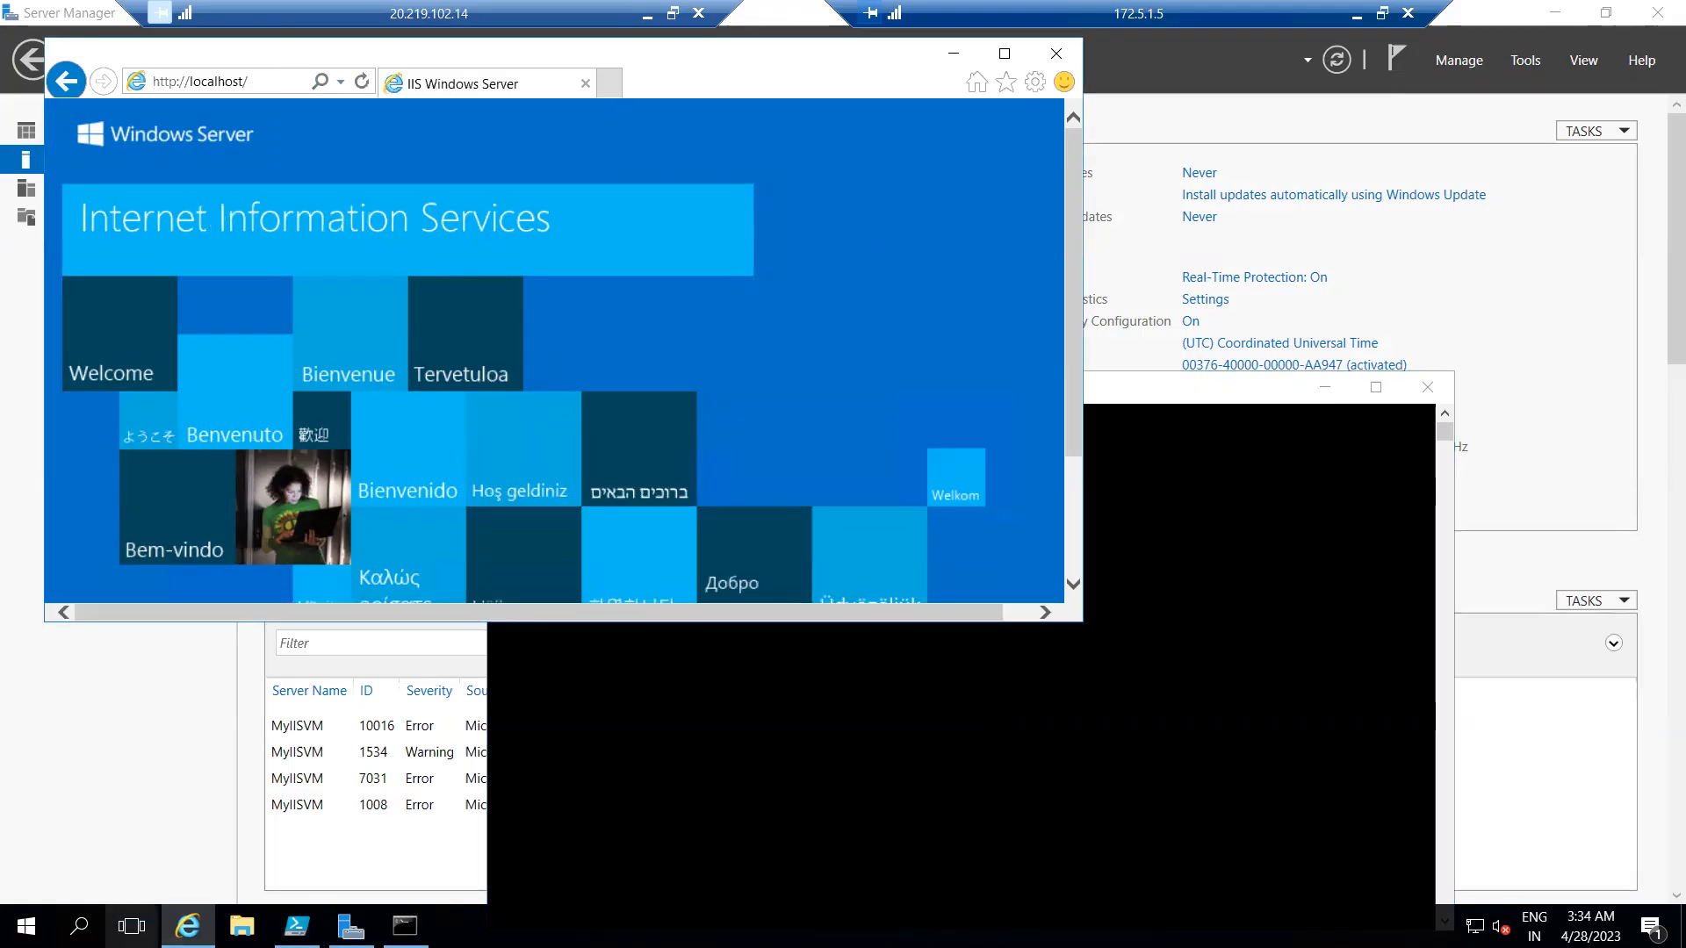
Close Internet Explorer and minimize both remote desktop sessions to return to the Azure portal.
{"action": "left_click", "coordinate": [26, 927]}
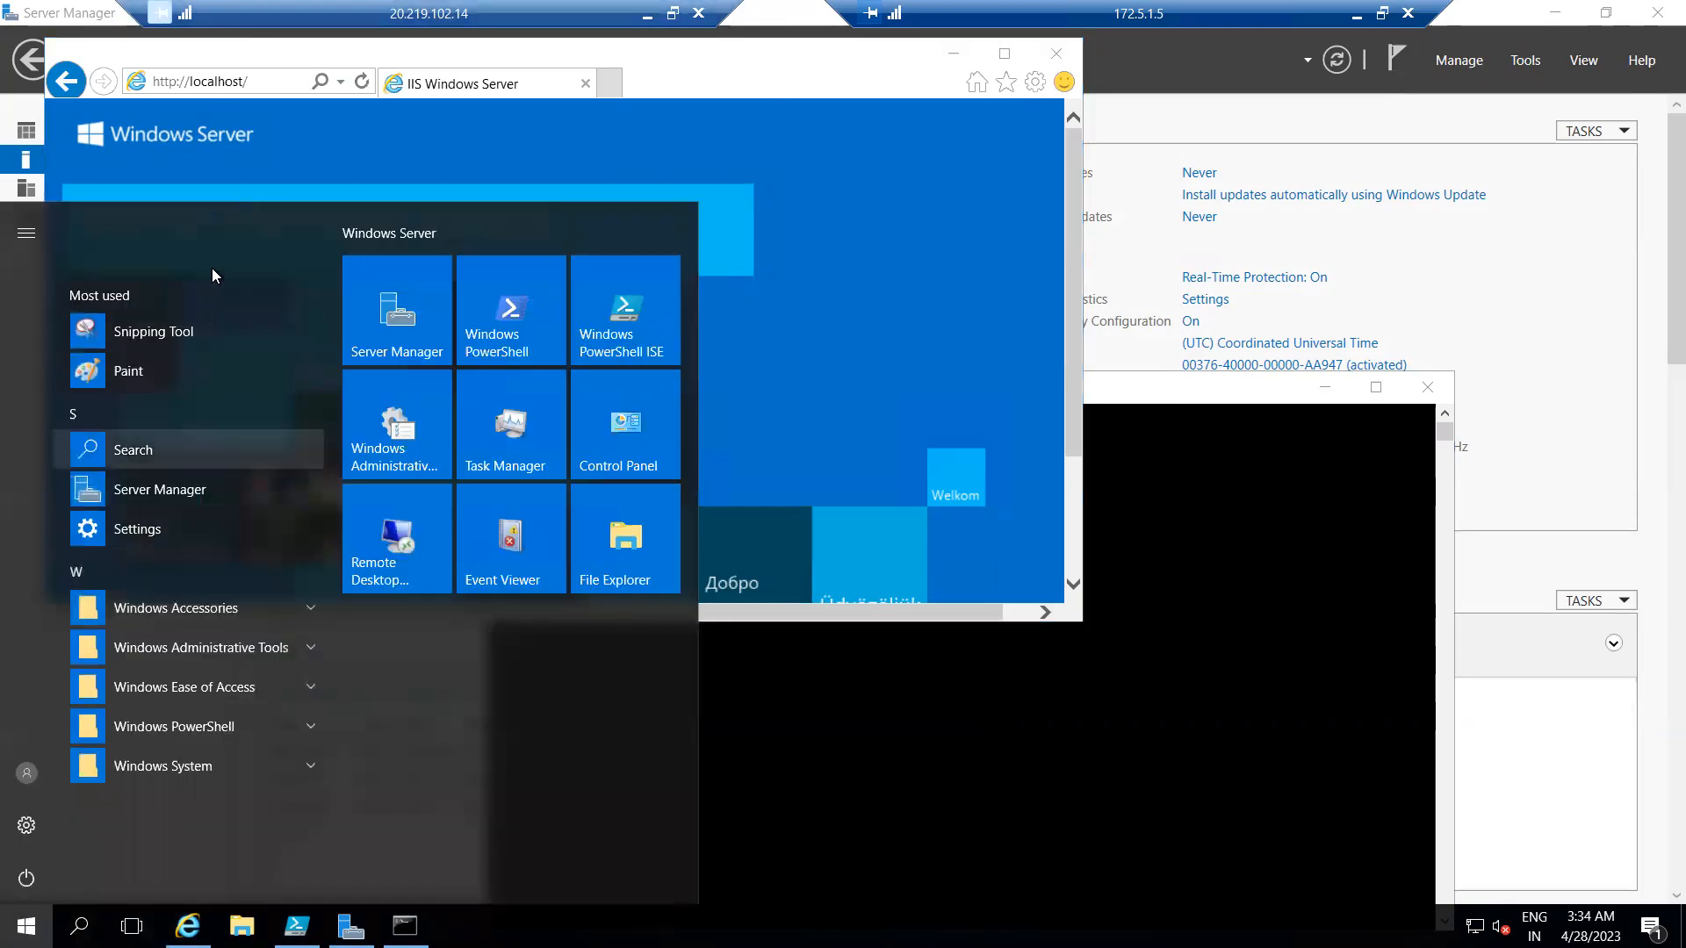
{"action": "left_click", "coordinate": [237, 508]}
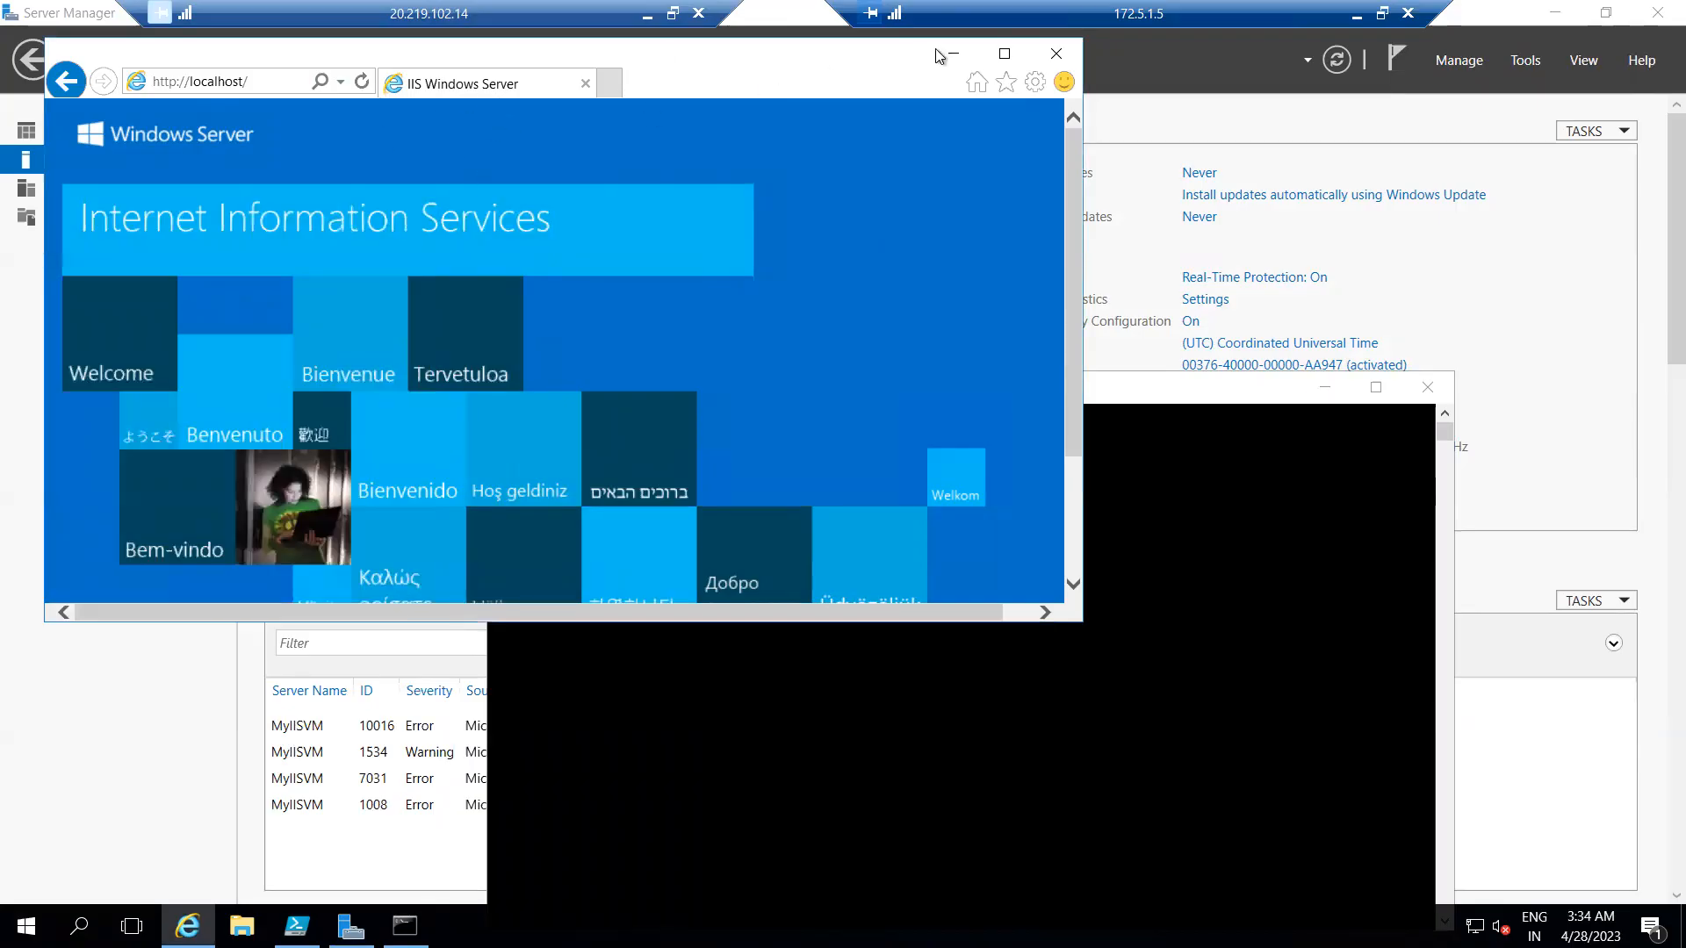
{"action": "left_click", "coordinate": [1056, 54]}
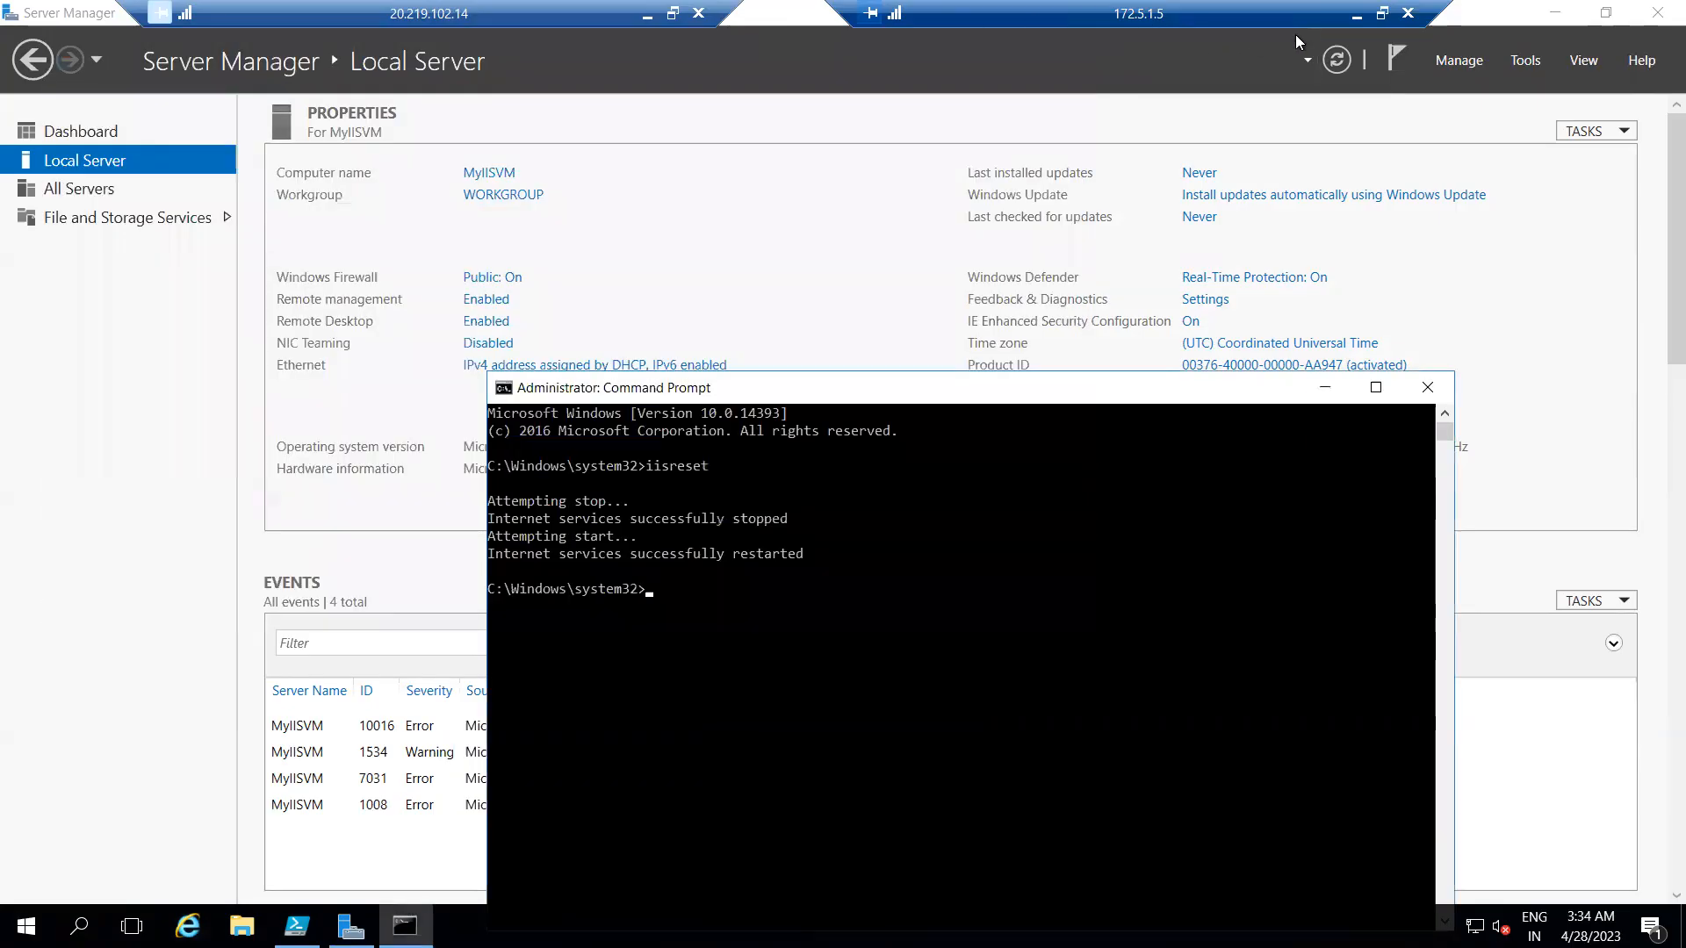
{"action": "left_click", "coordinate": [1356, 18]}
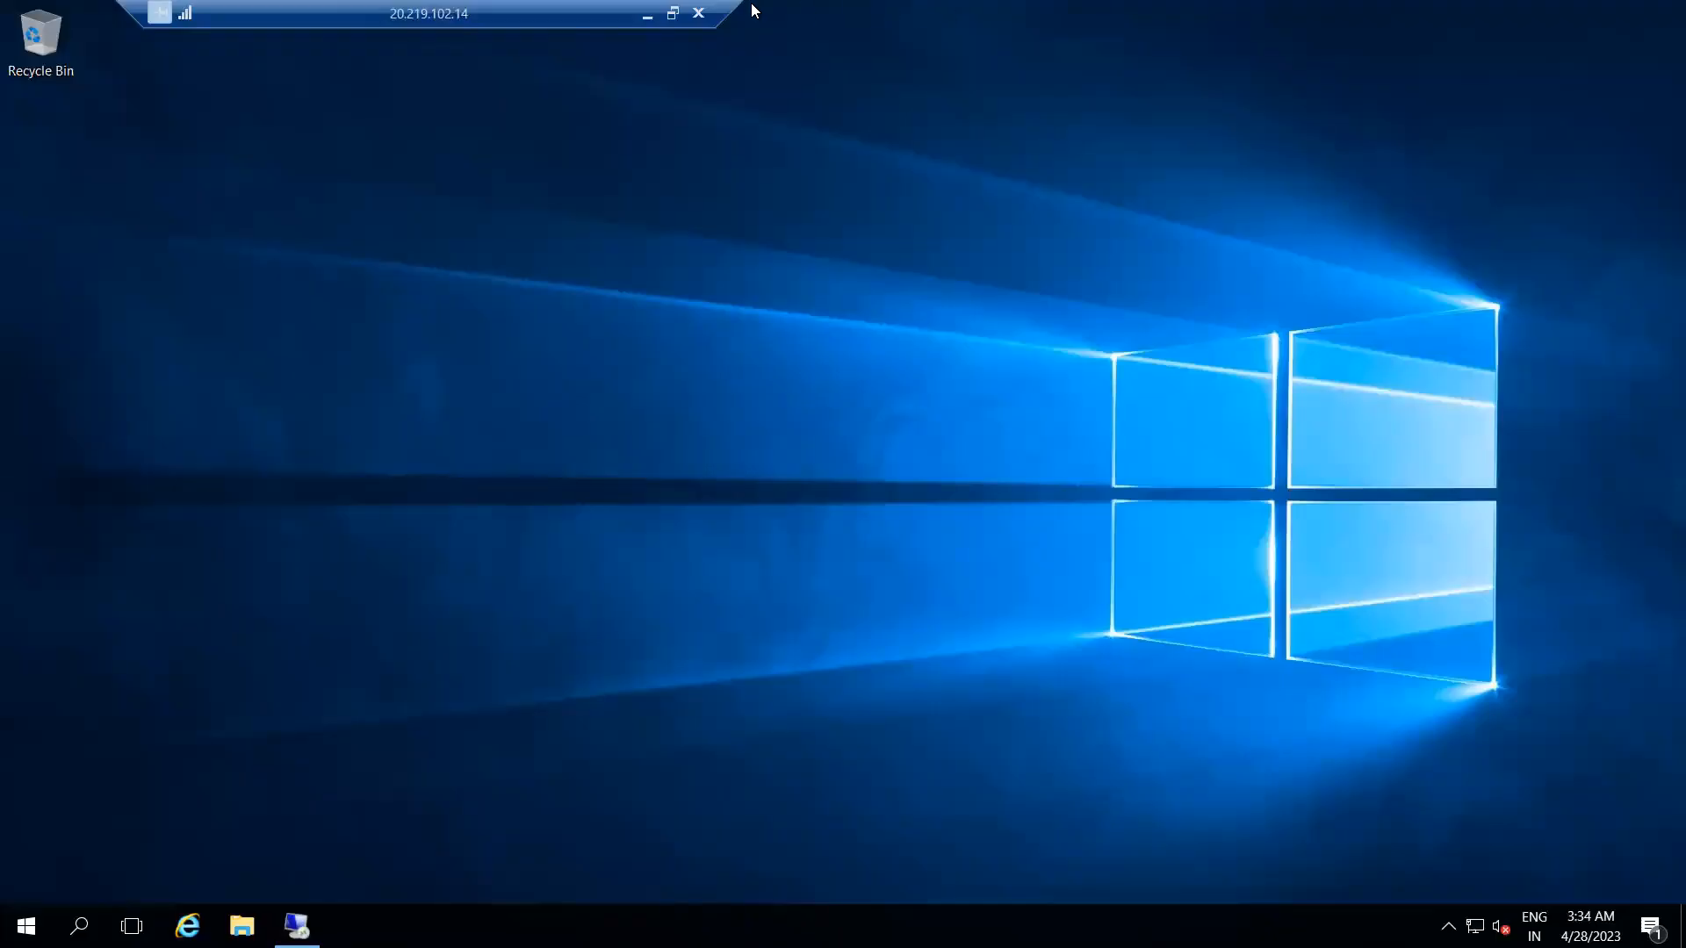
{"action": "left_click", "coordinate": [648, 16]}
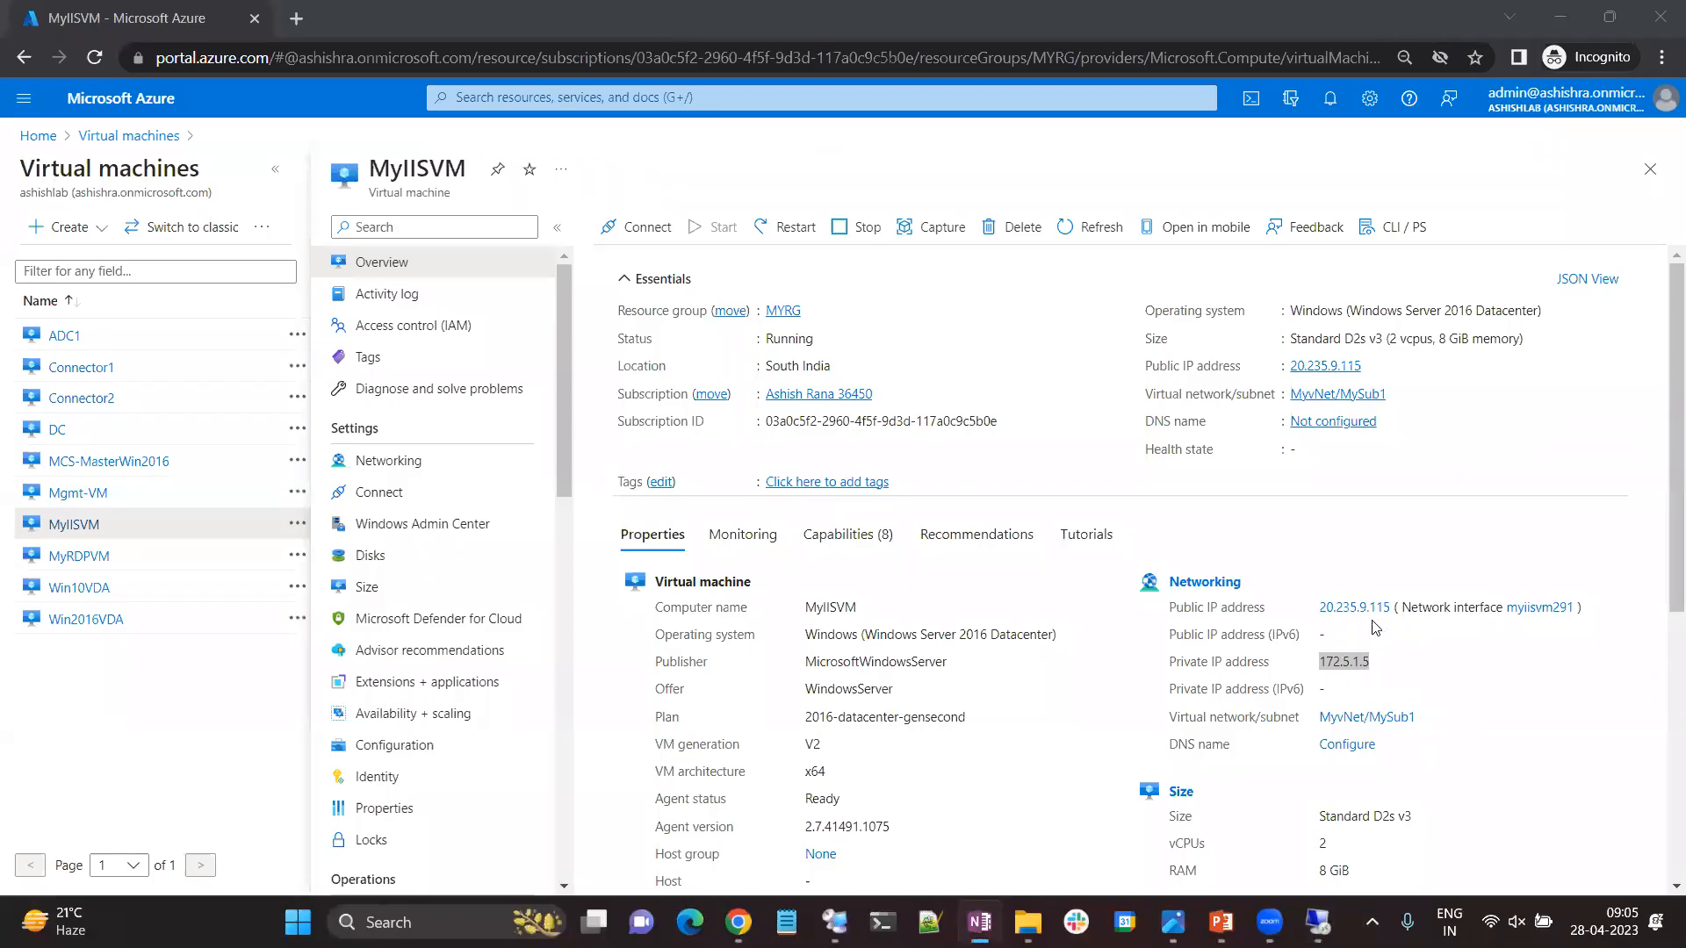
Copy MyIISVM's public IP address 20.235.9.115 and browse to it over HTTP in a new tab.
{"action": "left_click", "coordinate": [1373, 366]}
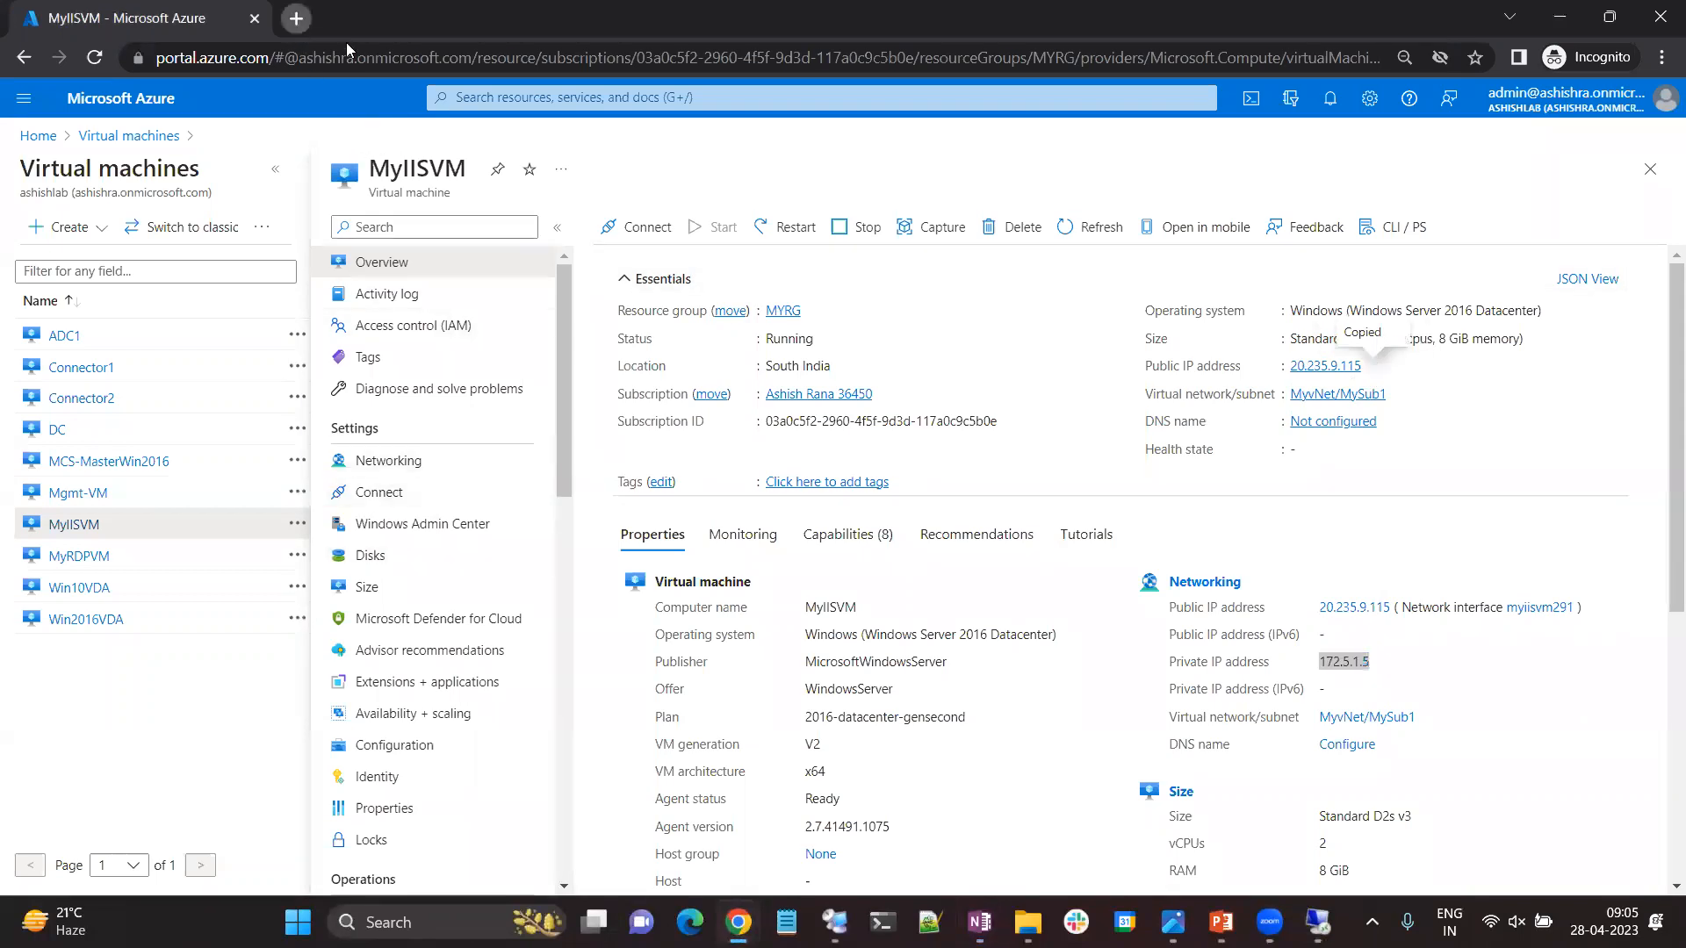
{"action": "key", "text": "ctrl+t"}
{"action": "type", "text": "htt"}
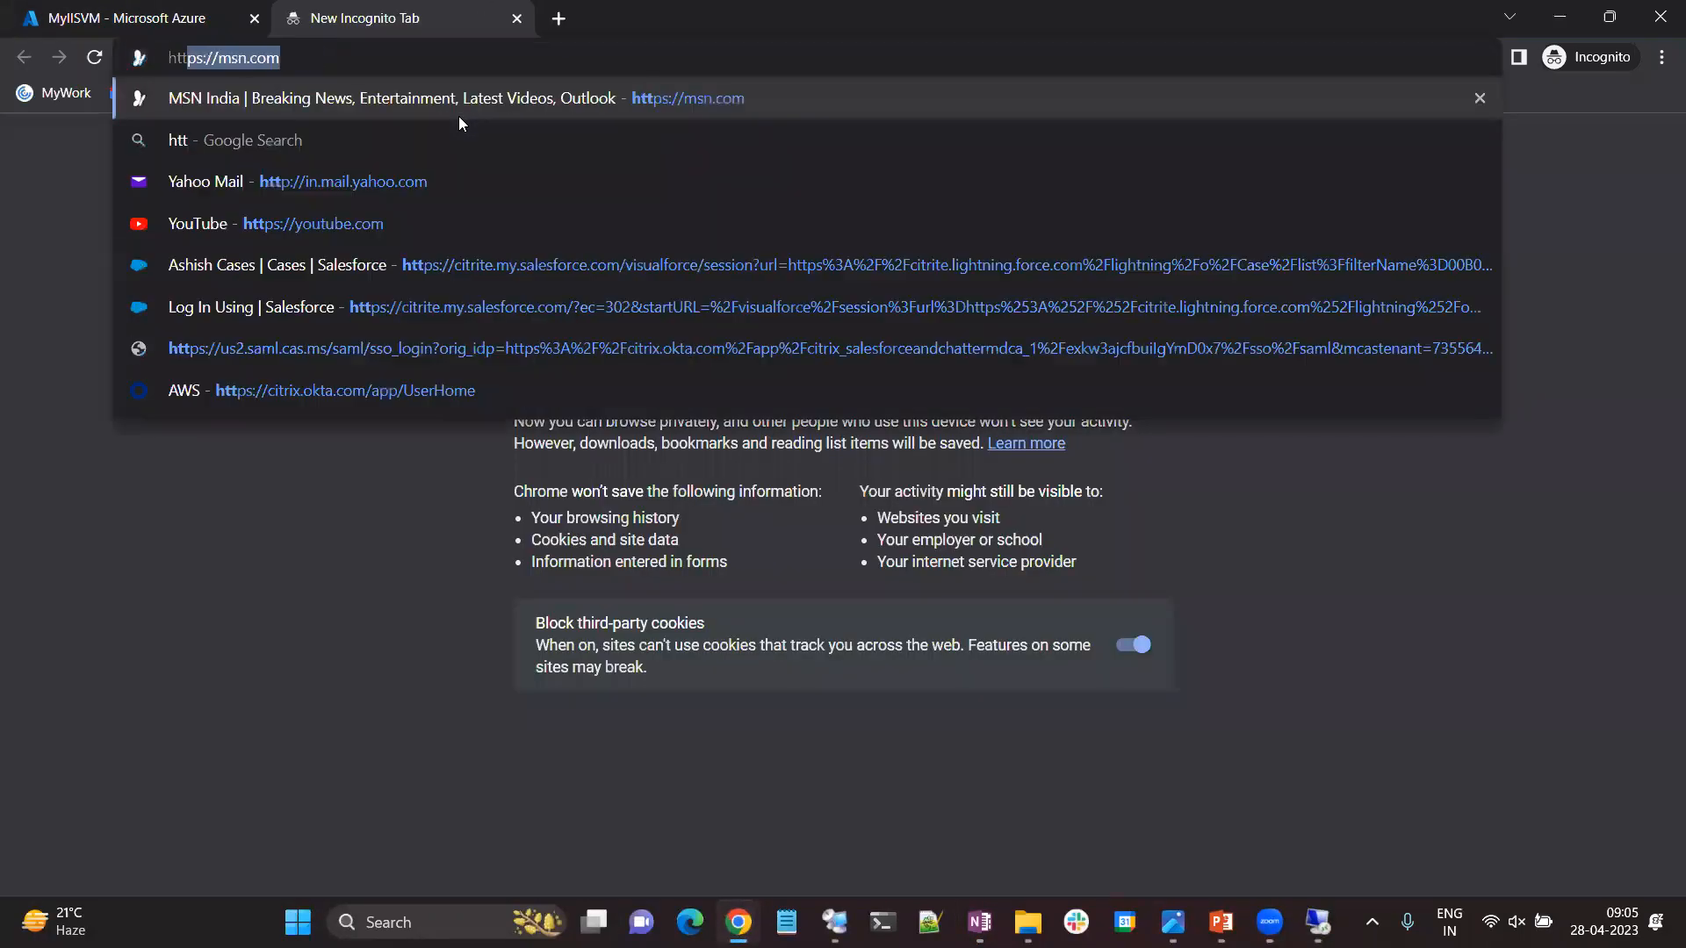
{"action": "type", "text": "p://"}
{"action": "key", "text": "ctrl+v"}
{"action": "key", "text": "Return"}
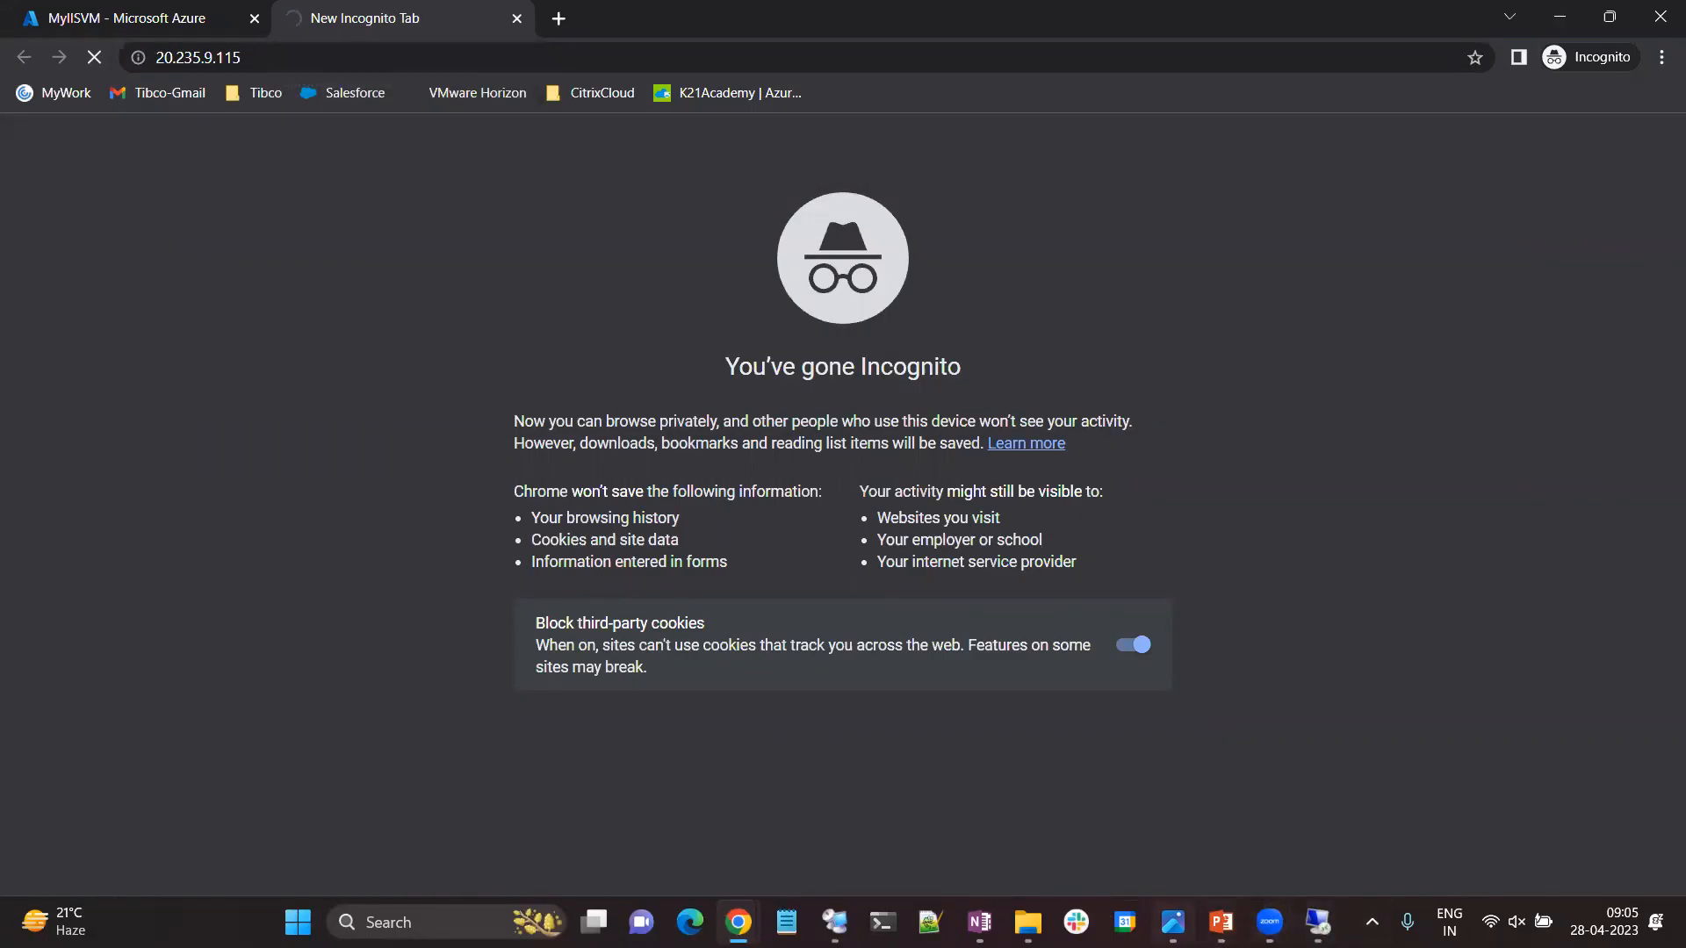
Look at the ASG and NSG.jpg diagram and return to the incognito browser window.
{"action": "left_click", "coordinate": [1174, 922]}
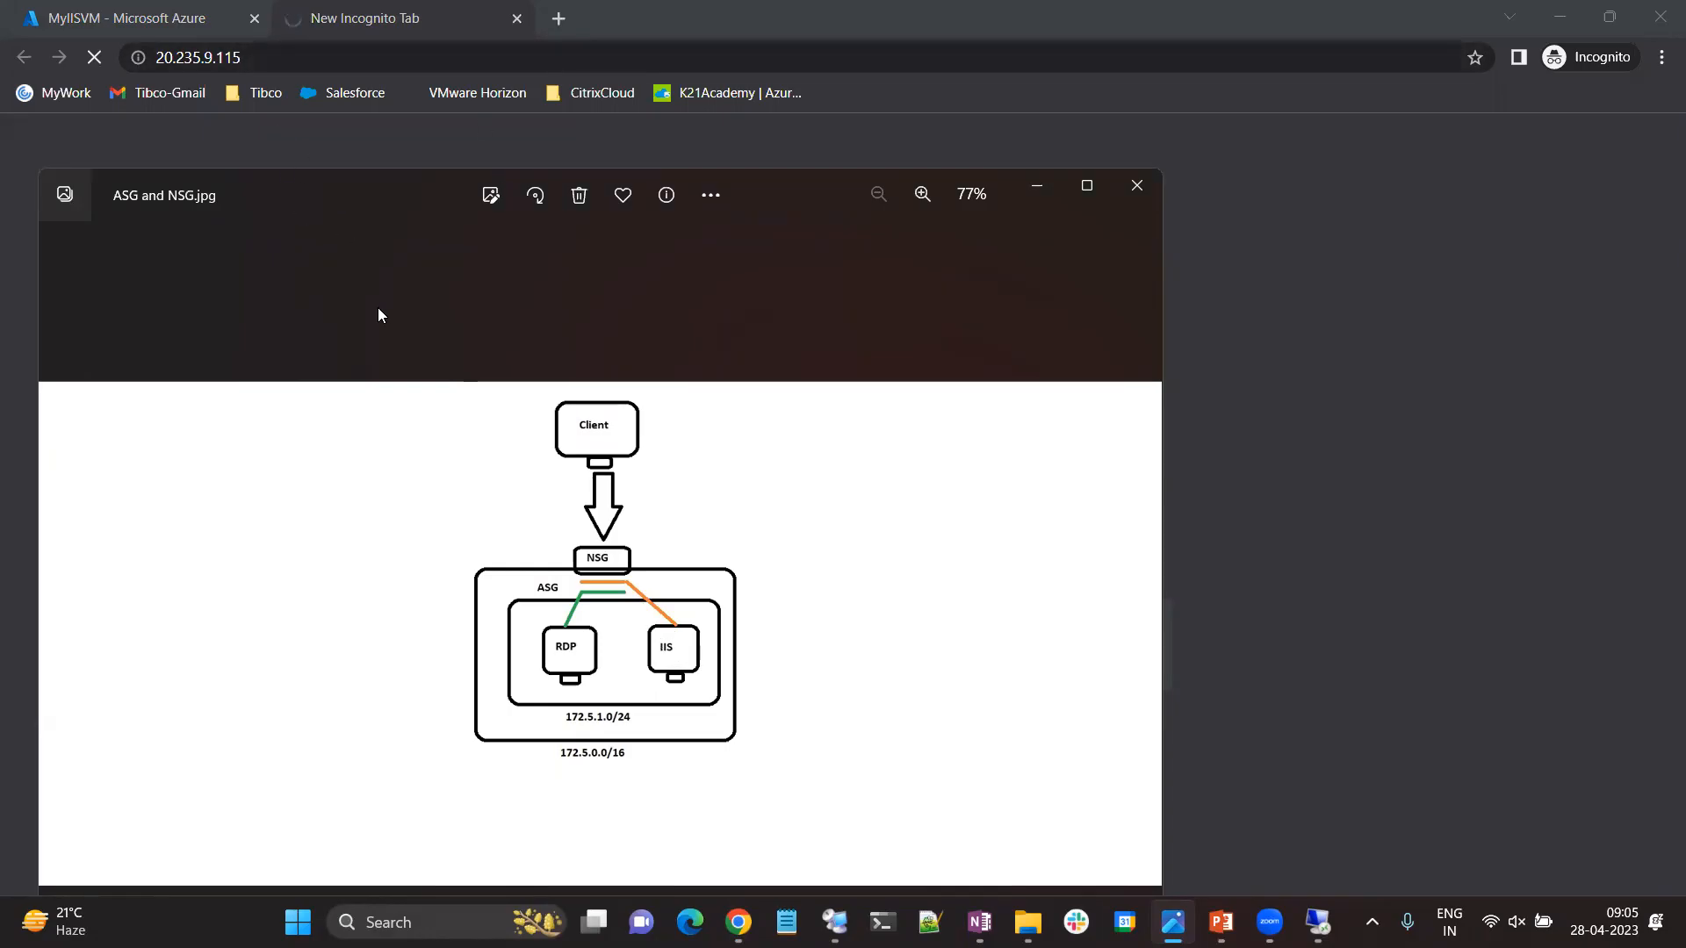
{"action": "mouse_move", "coordinate": [737, 922]}
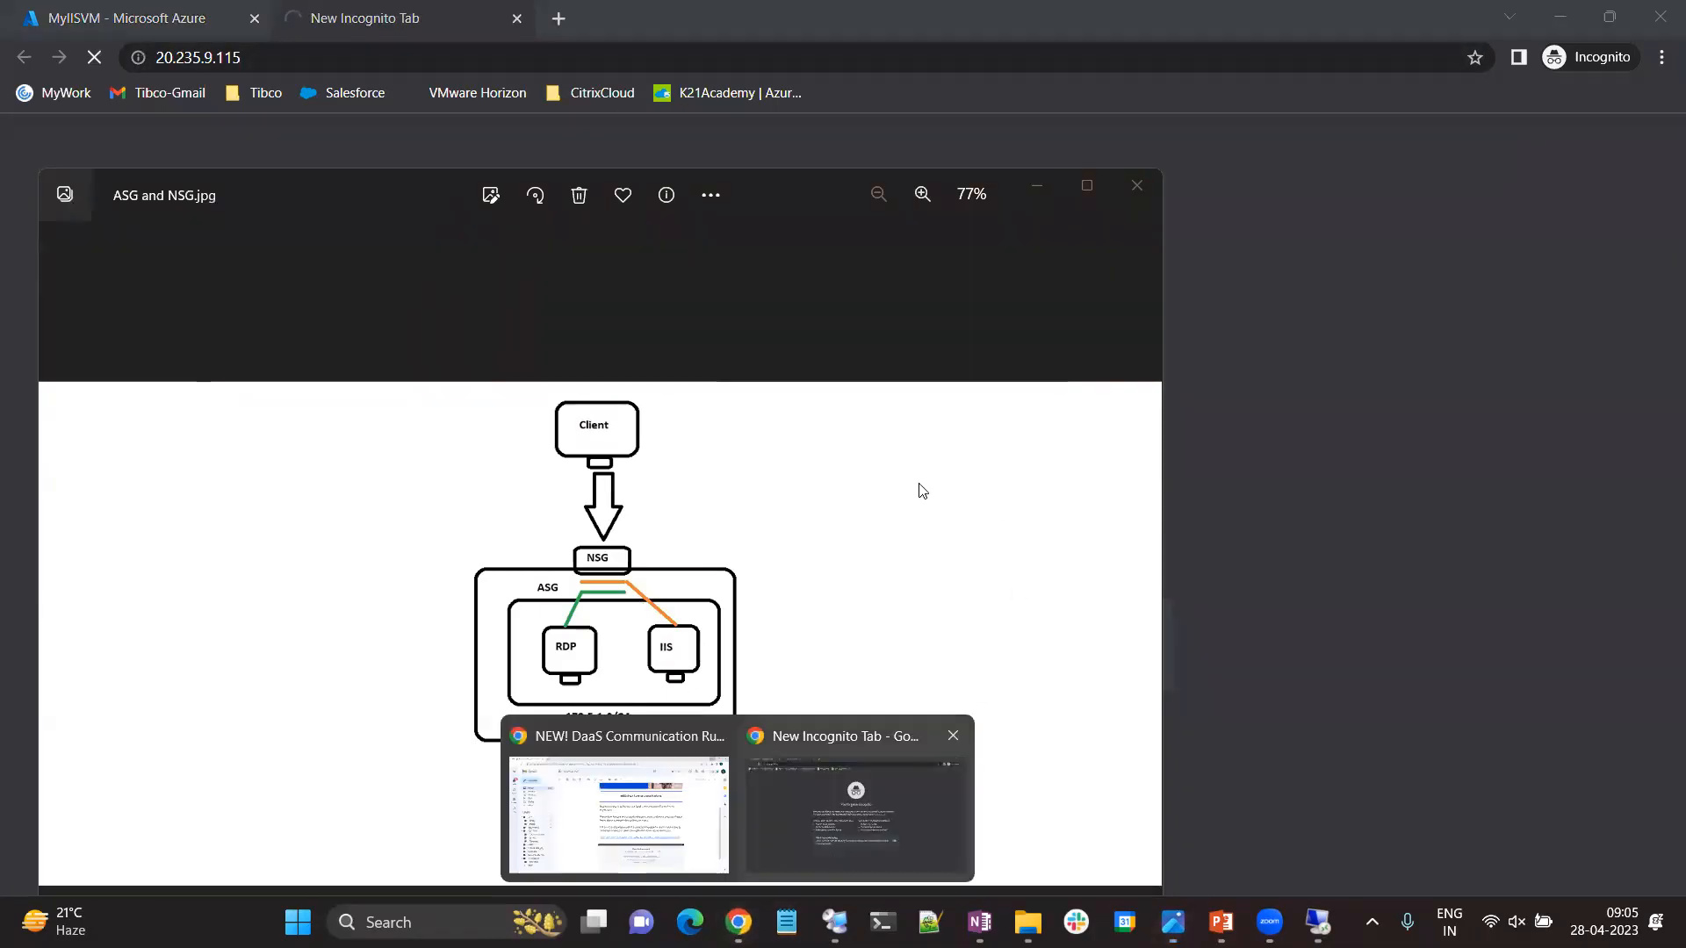
{"action": "left_click", "coordinate": [654, 804]}
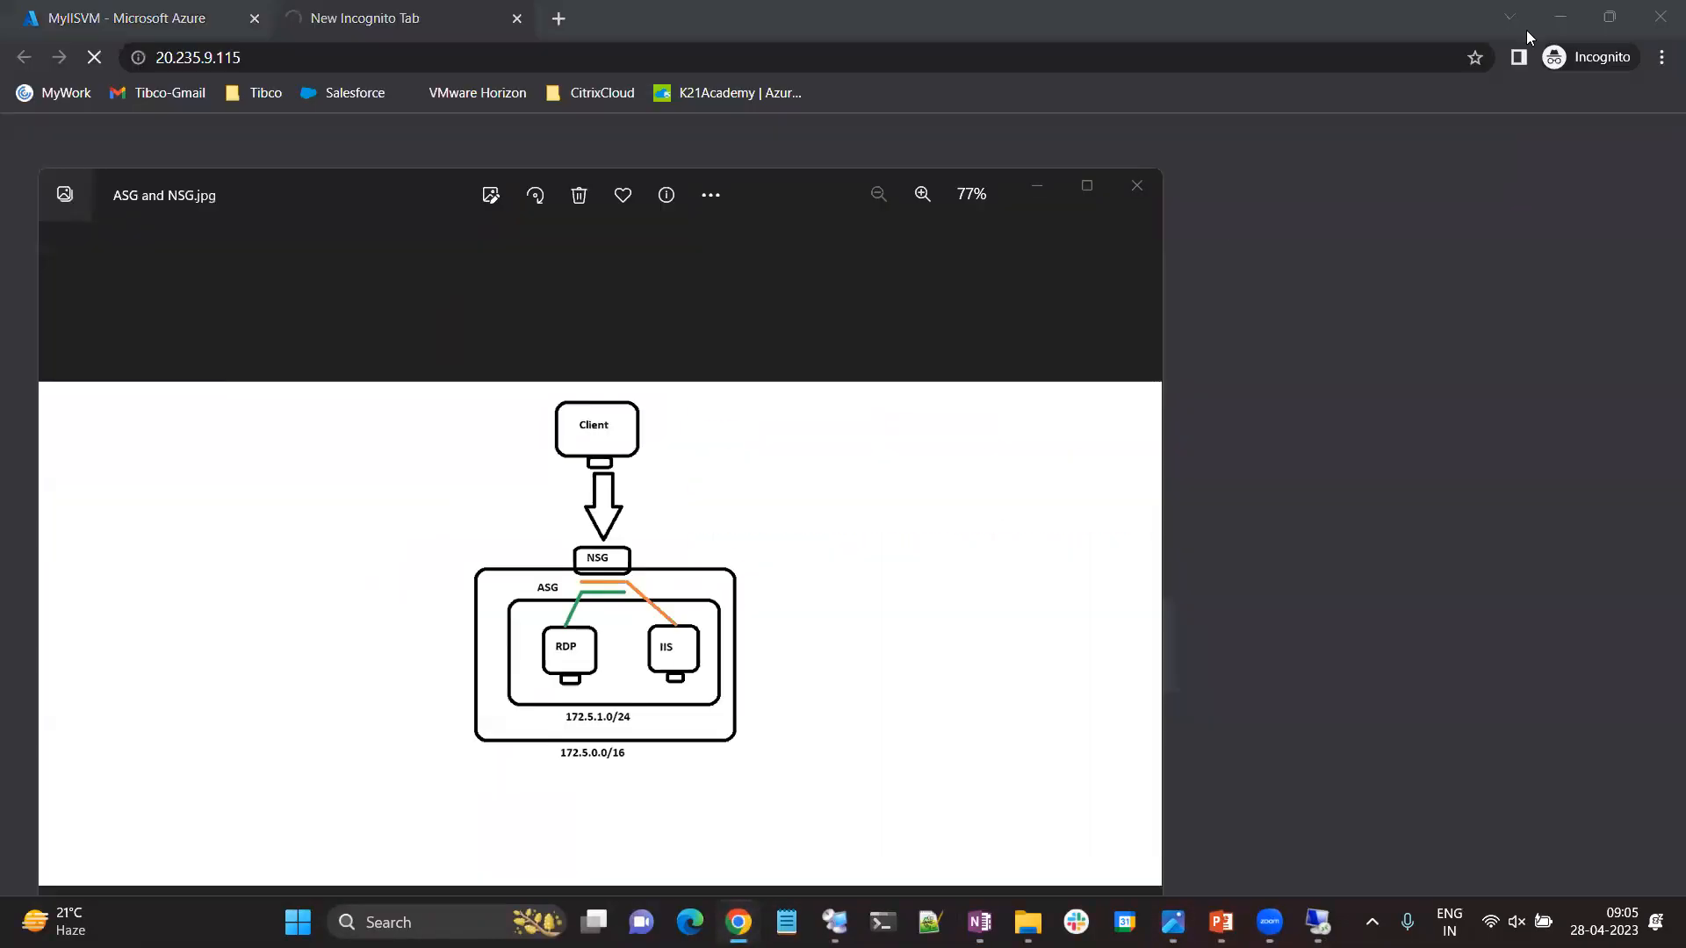
{"action": "left_click", "coordinate": [1560, 16]}
{"action": "mouse_move", "coordinate": [738, 922]}
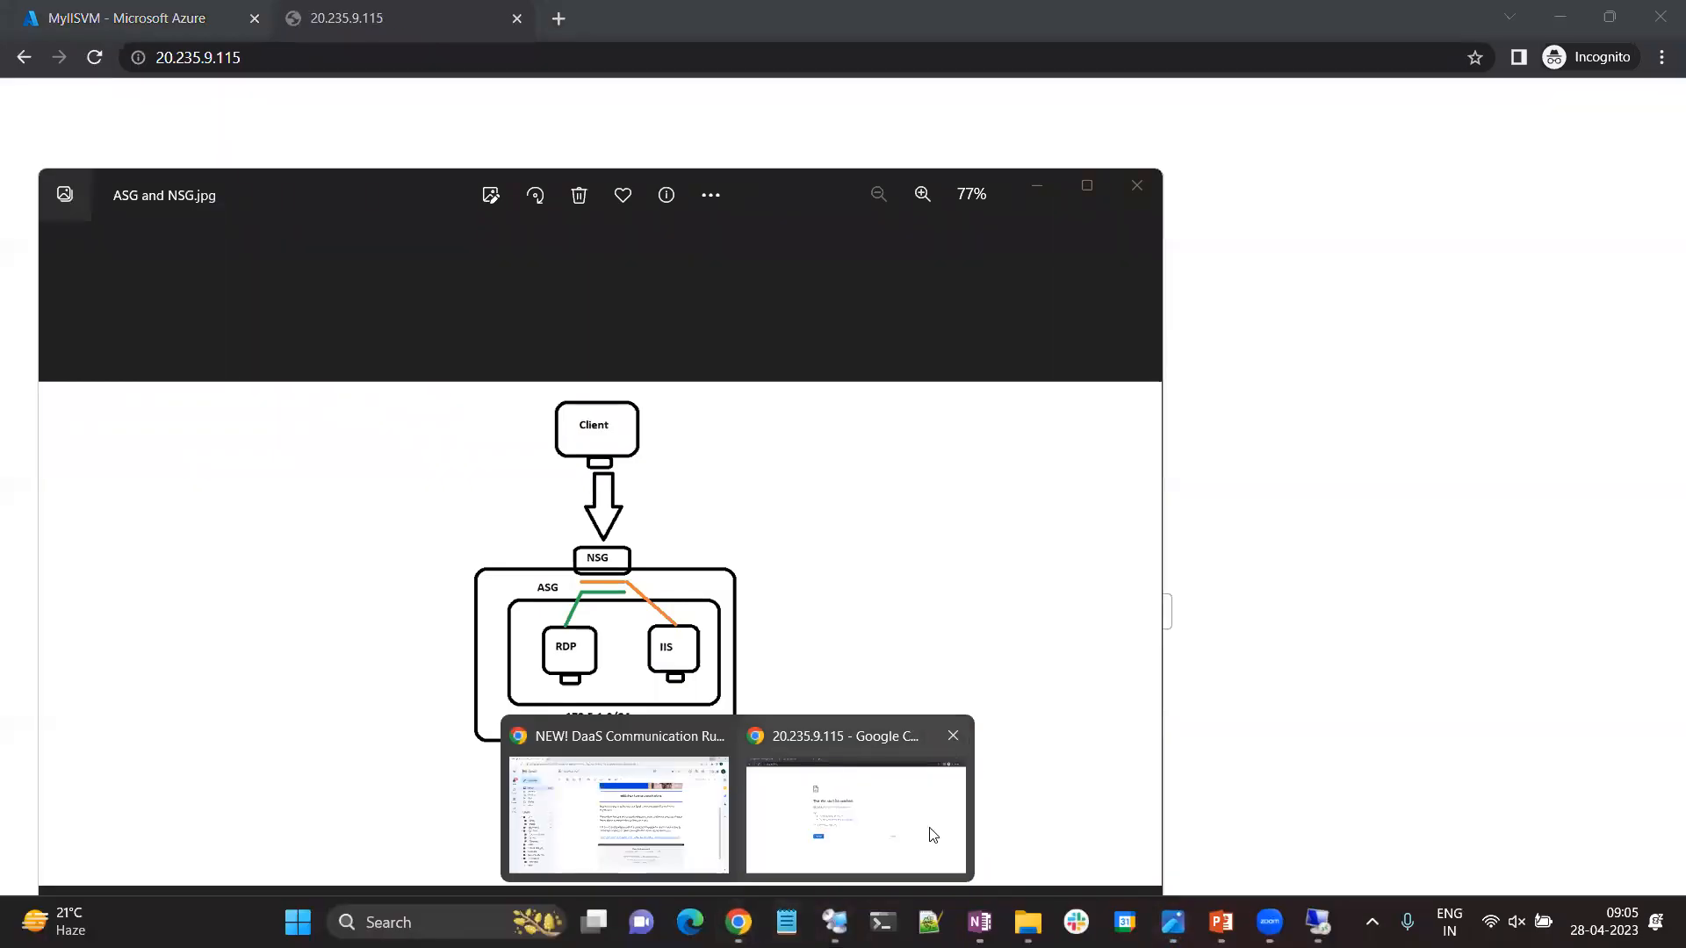
{"action": "left_click", "coordinate": [856, 808]}
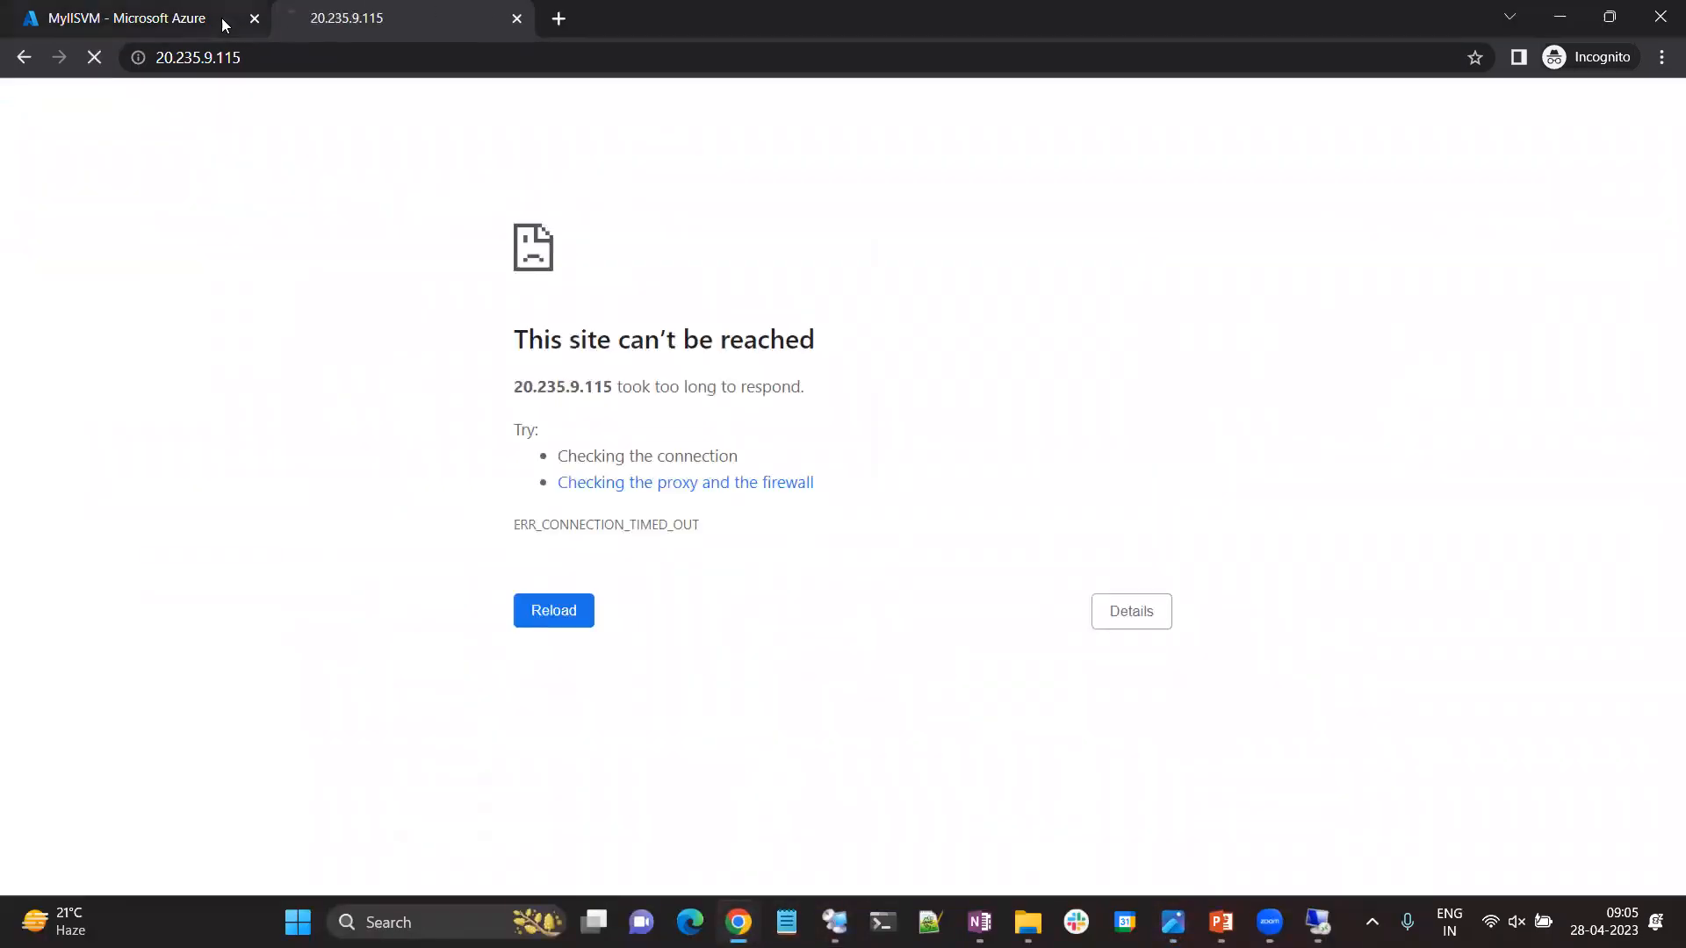
Switch back to the MyIISVM page in the Azure portal and close the separate Gmail browser window.
{"action": "left_click", "coordinate": [158, 17]}
{"action": "mouse_move", "coordinate": [738, 920]}
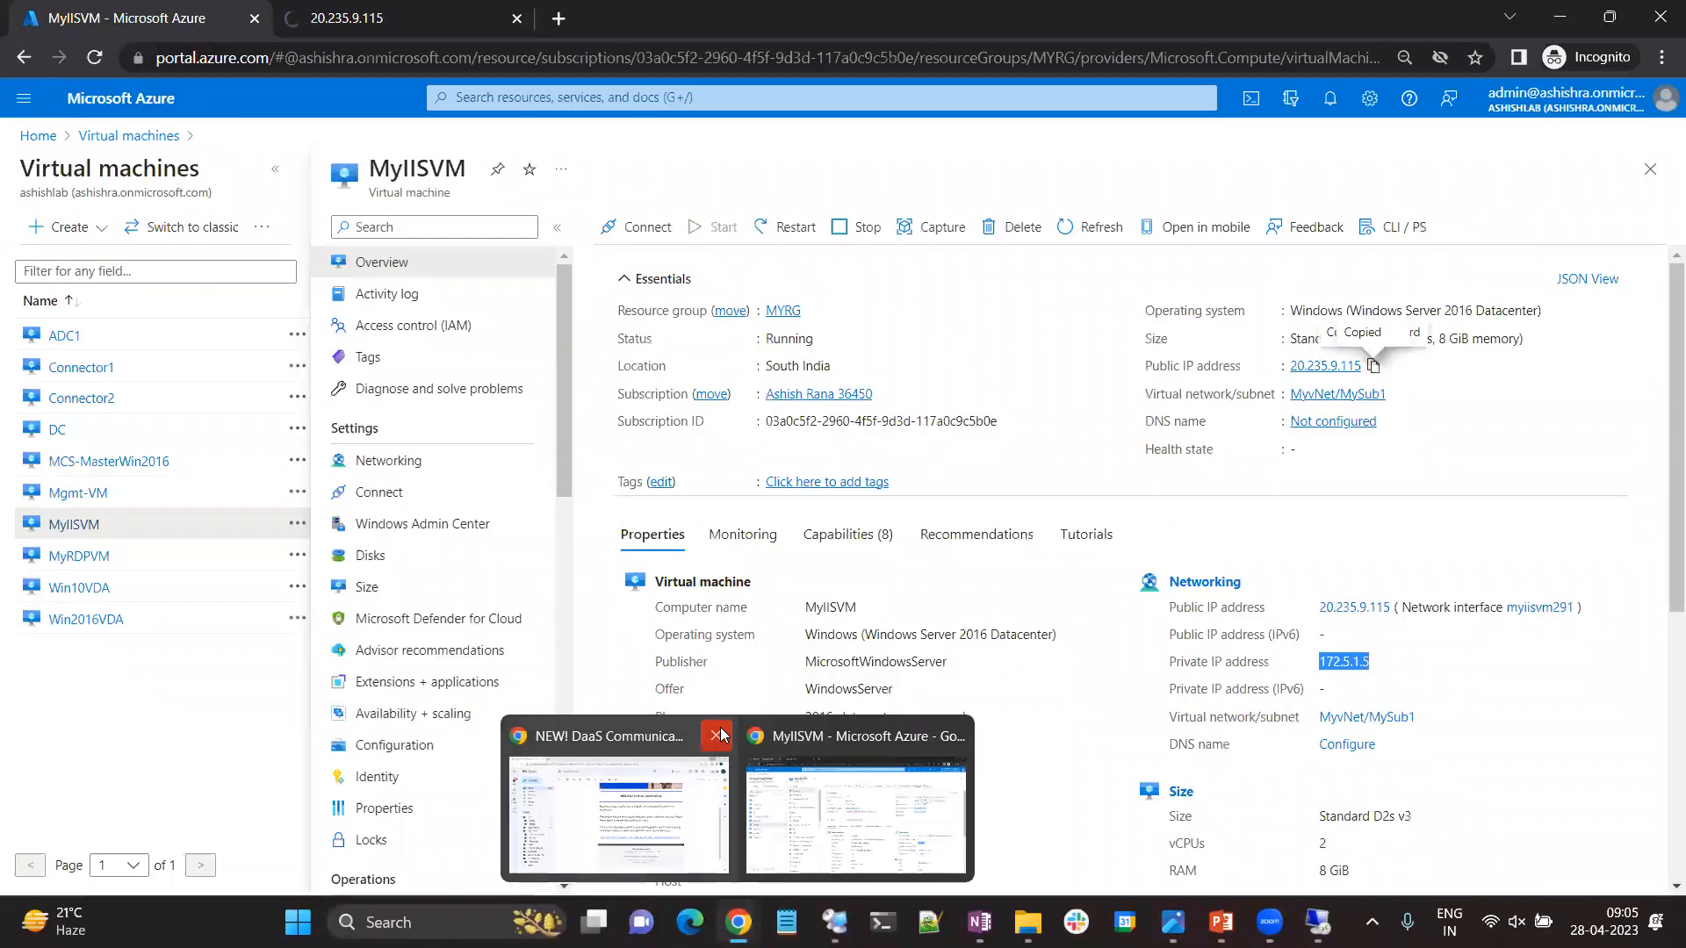
{"action": "left_click", "coordinate": [724, 731]}
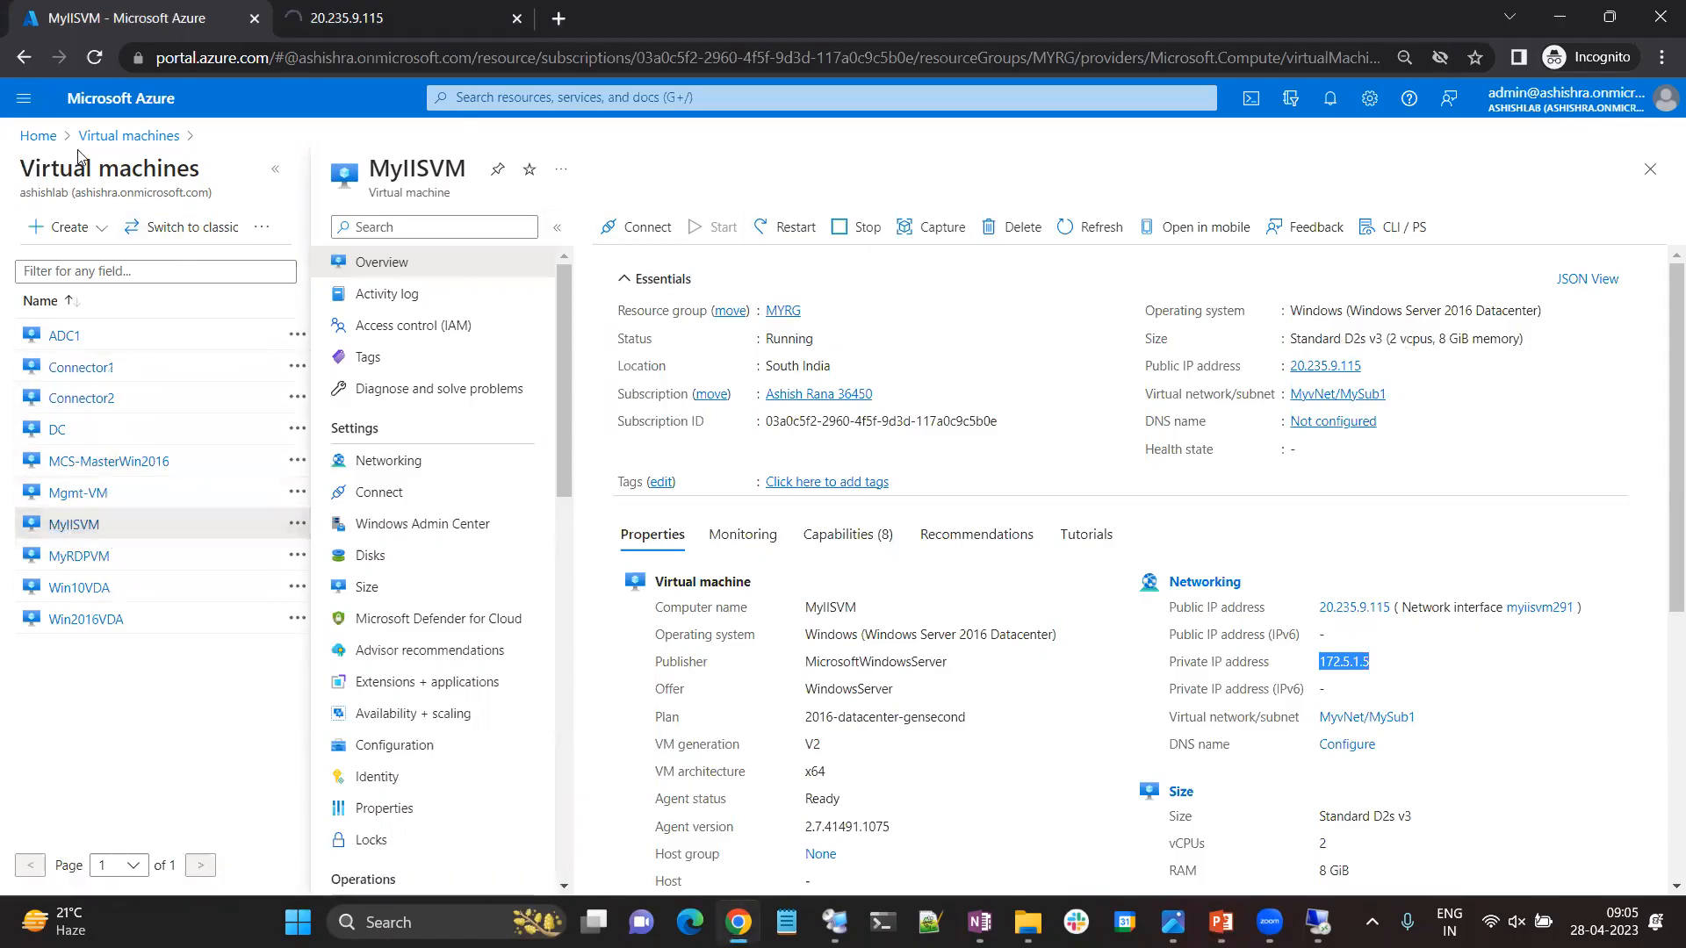
Open the inbound security rules of the MyNSG network security group.
{"action": "left_click", "coordinate": [40, 137]}
{"action": "left_click", "coordinate": [564, 233]}
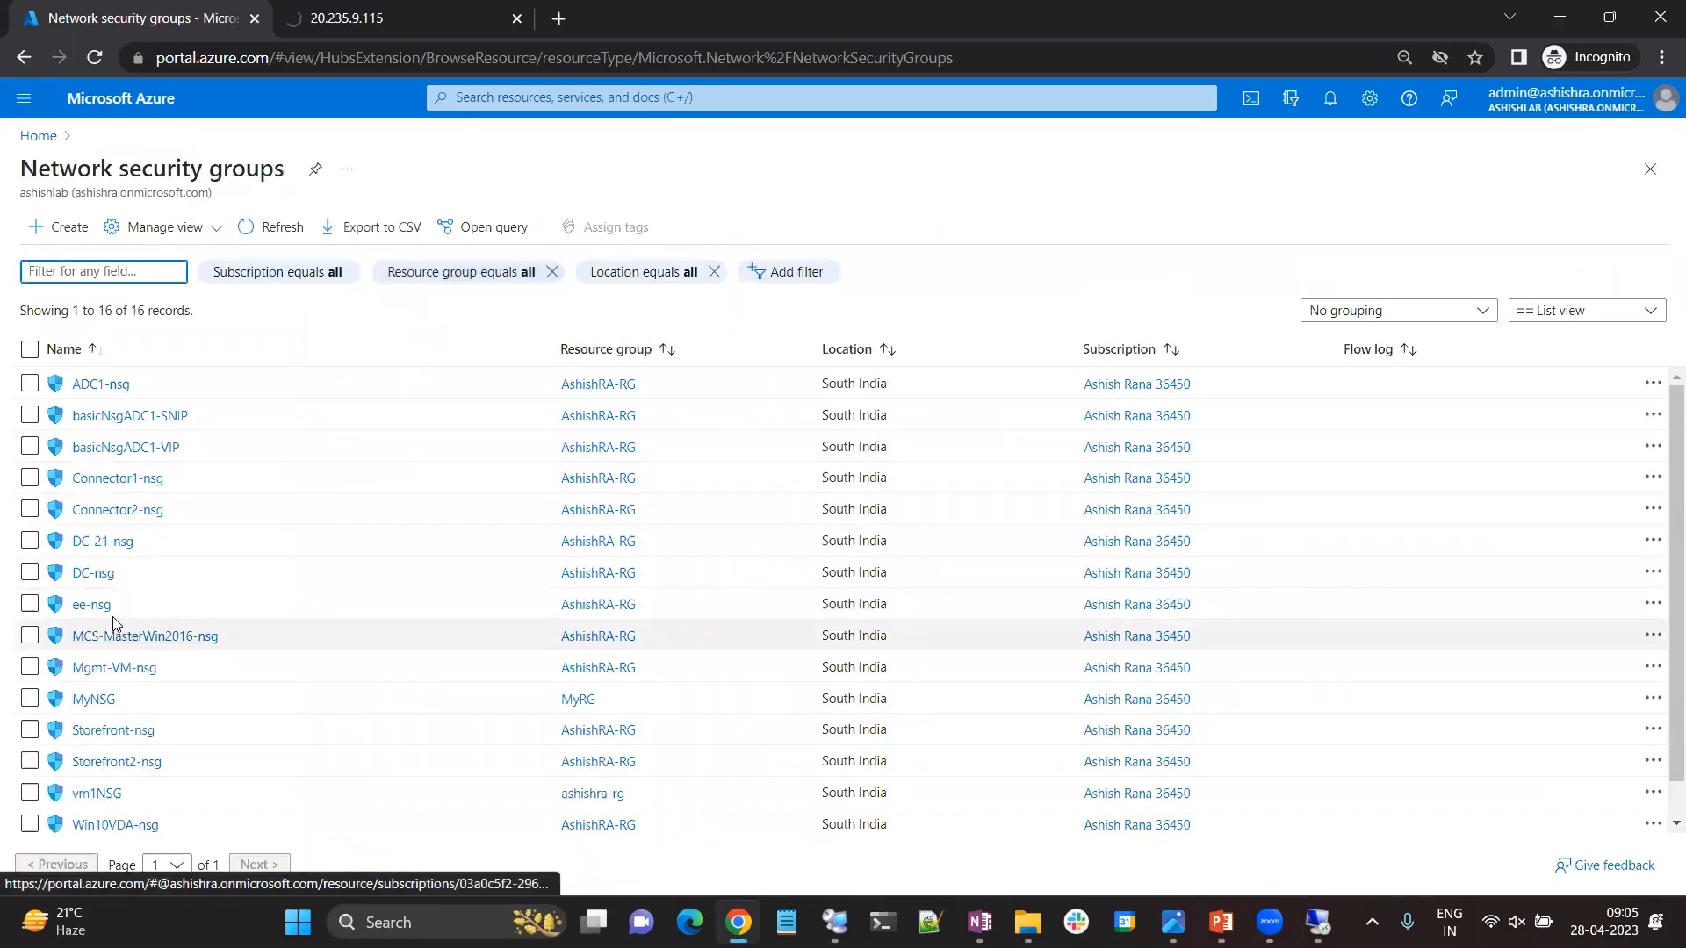
{"action": "left_click", "coordinate": [112, 699]}
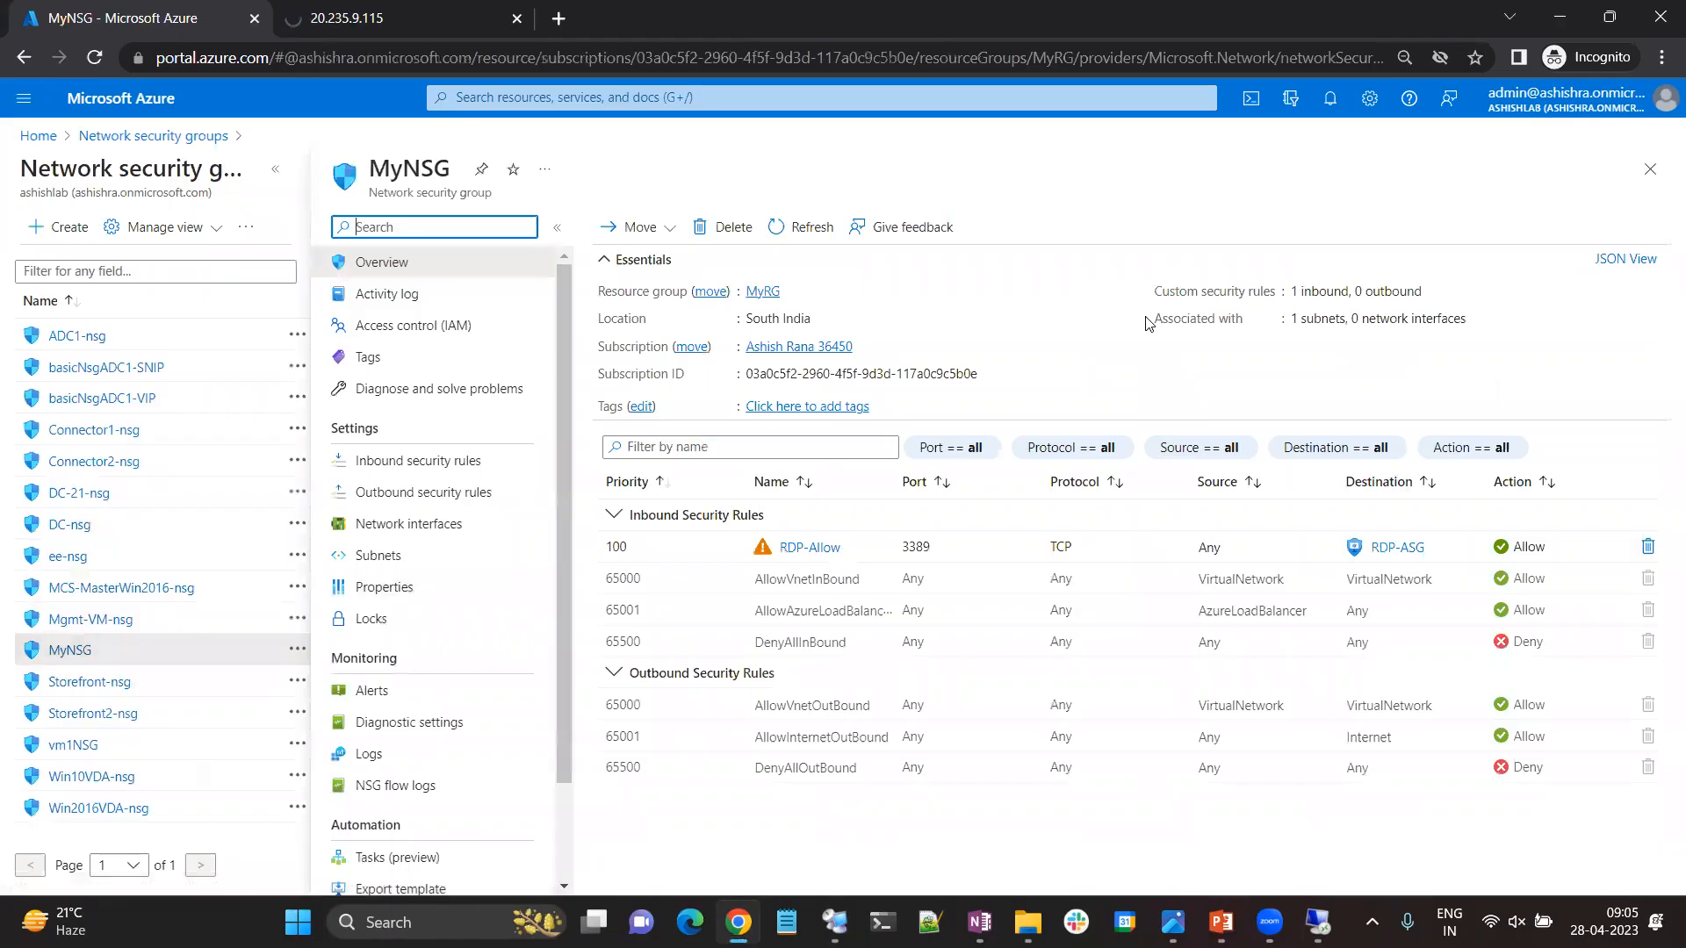
{"action": "left_click", "coordinate": [381, 461]}
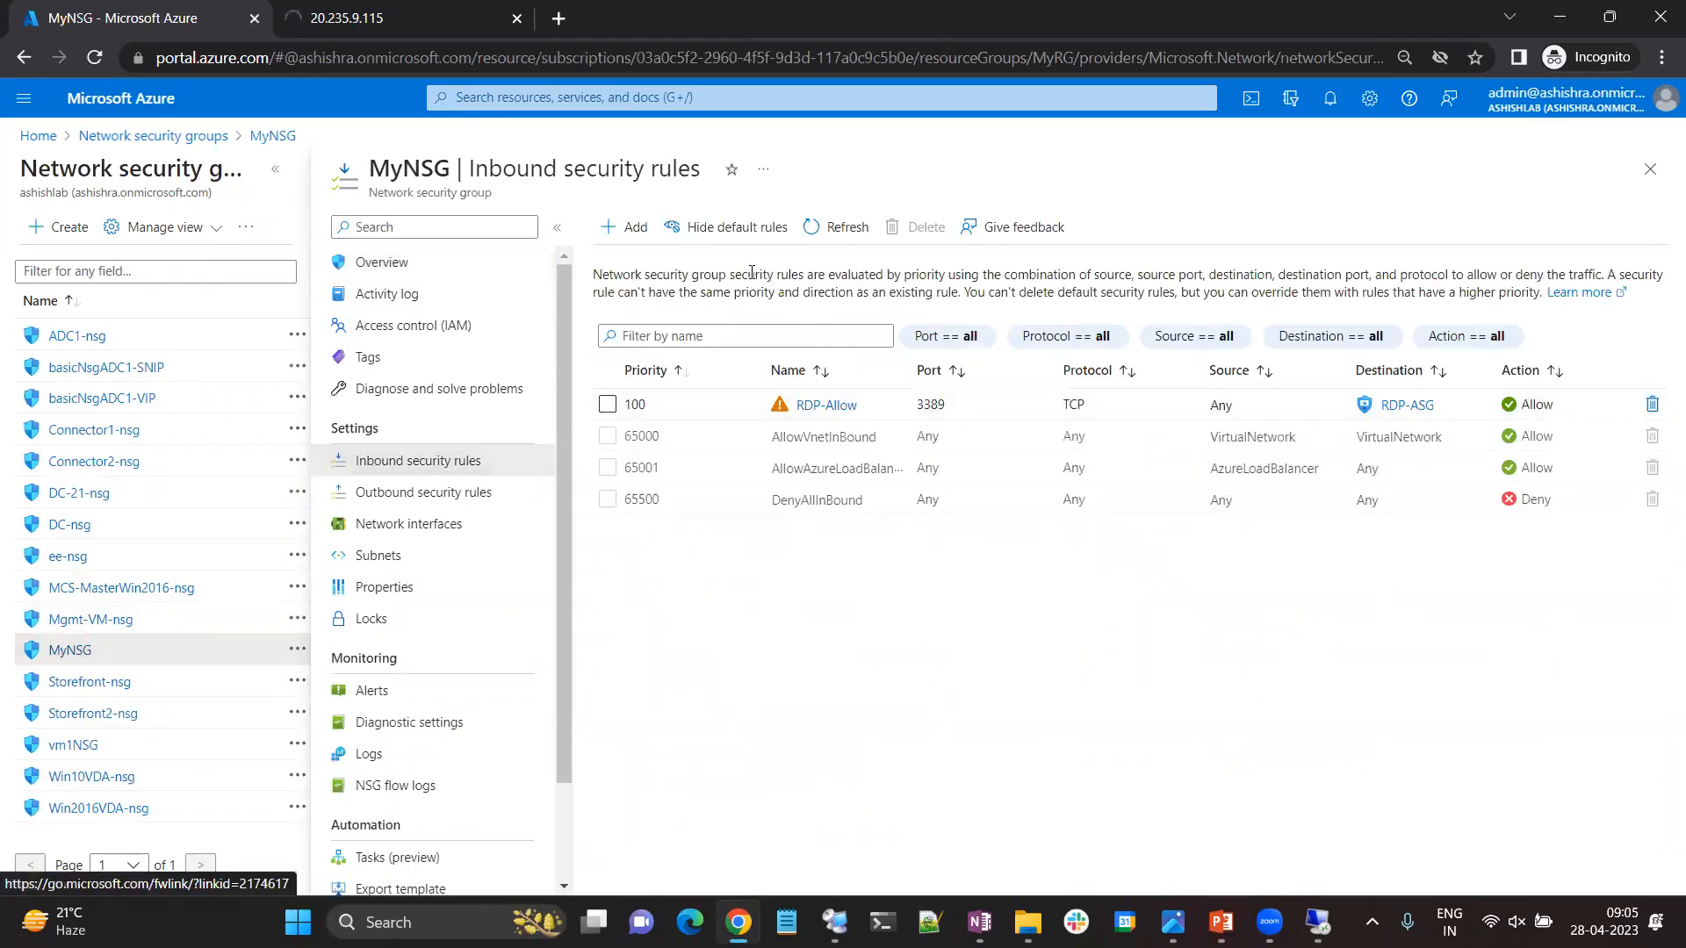
Start a new inbound security rule with destination port ranges 80,443 and the TCP protocol.
{"action": "left_click", "coordinate": [625, 227]}
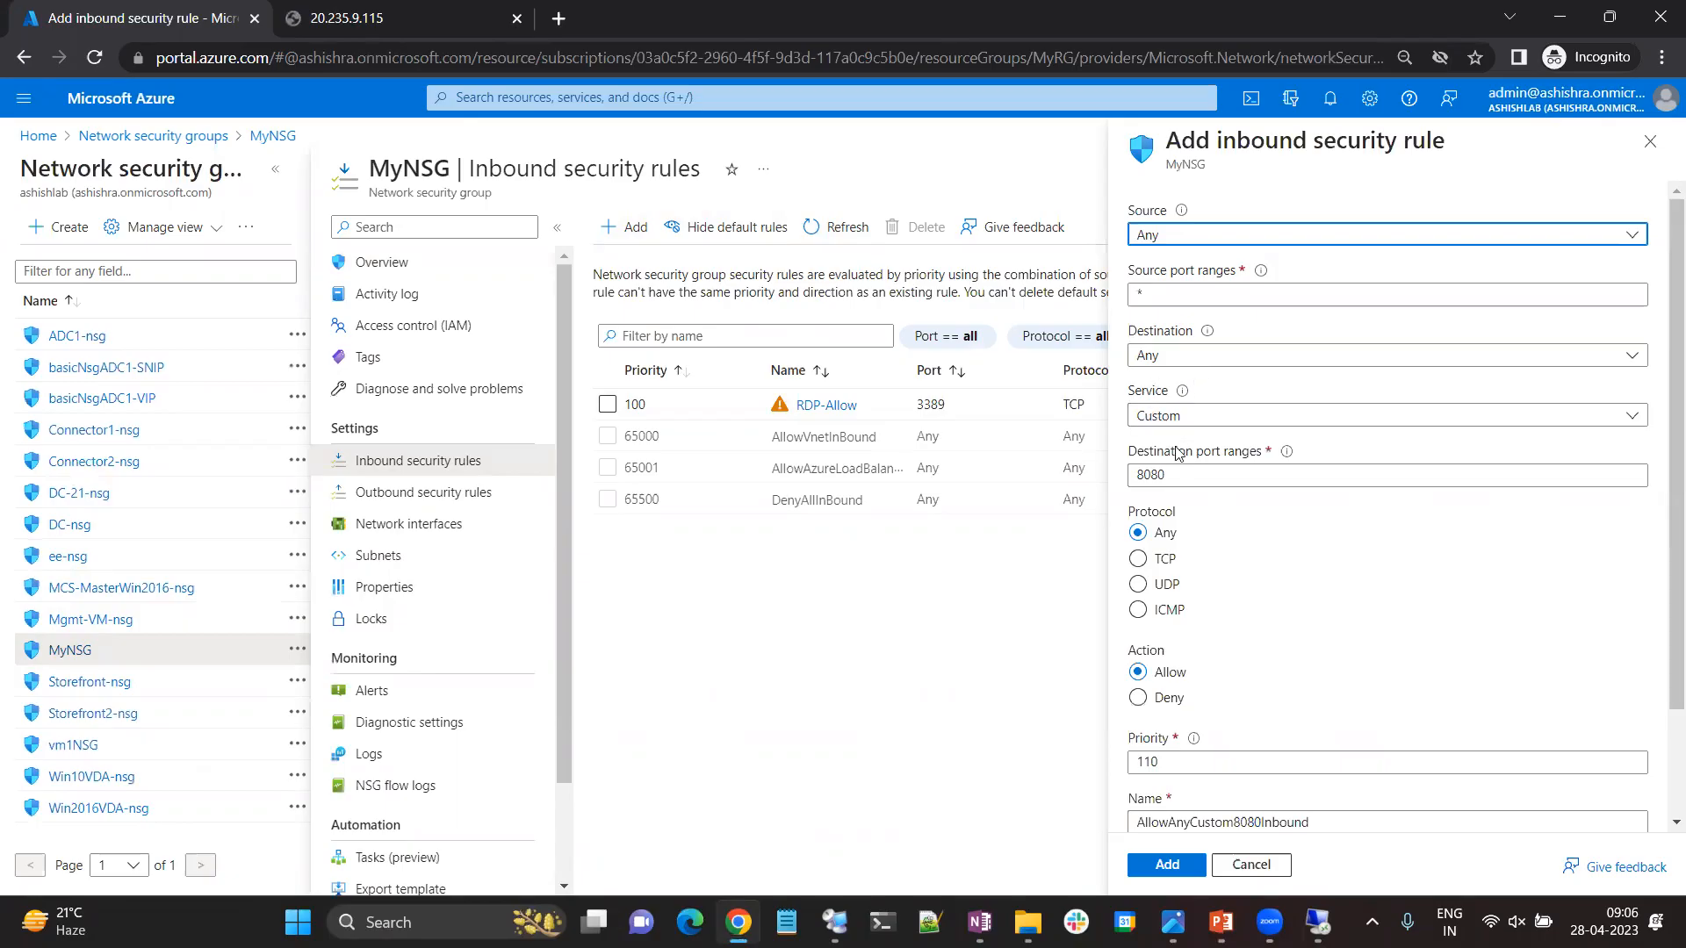
{"action": "left_click_drag", "start_coordinate": [1204, 473], "coordinate": [1127, 477]}
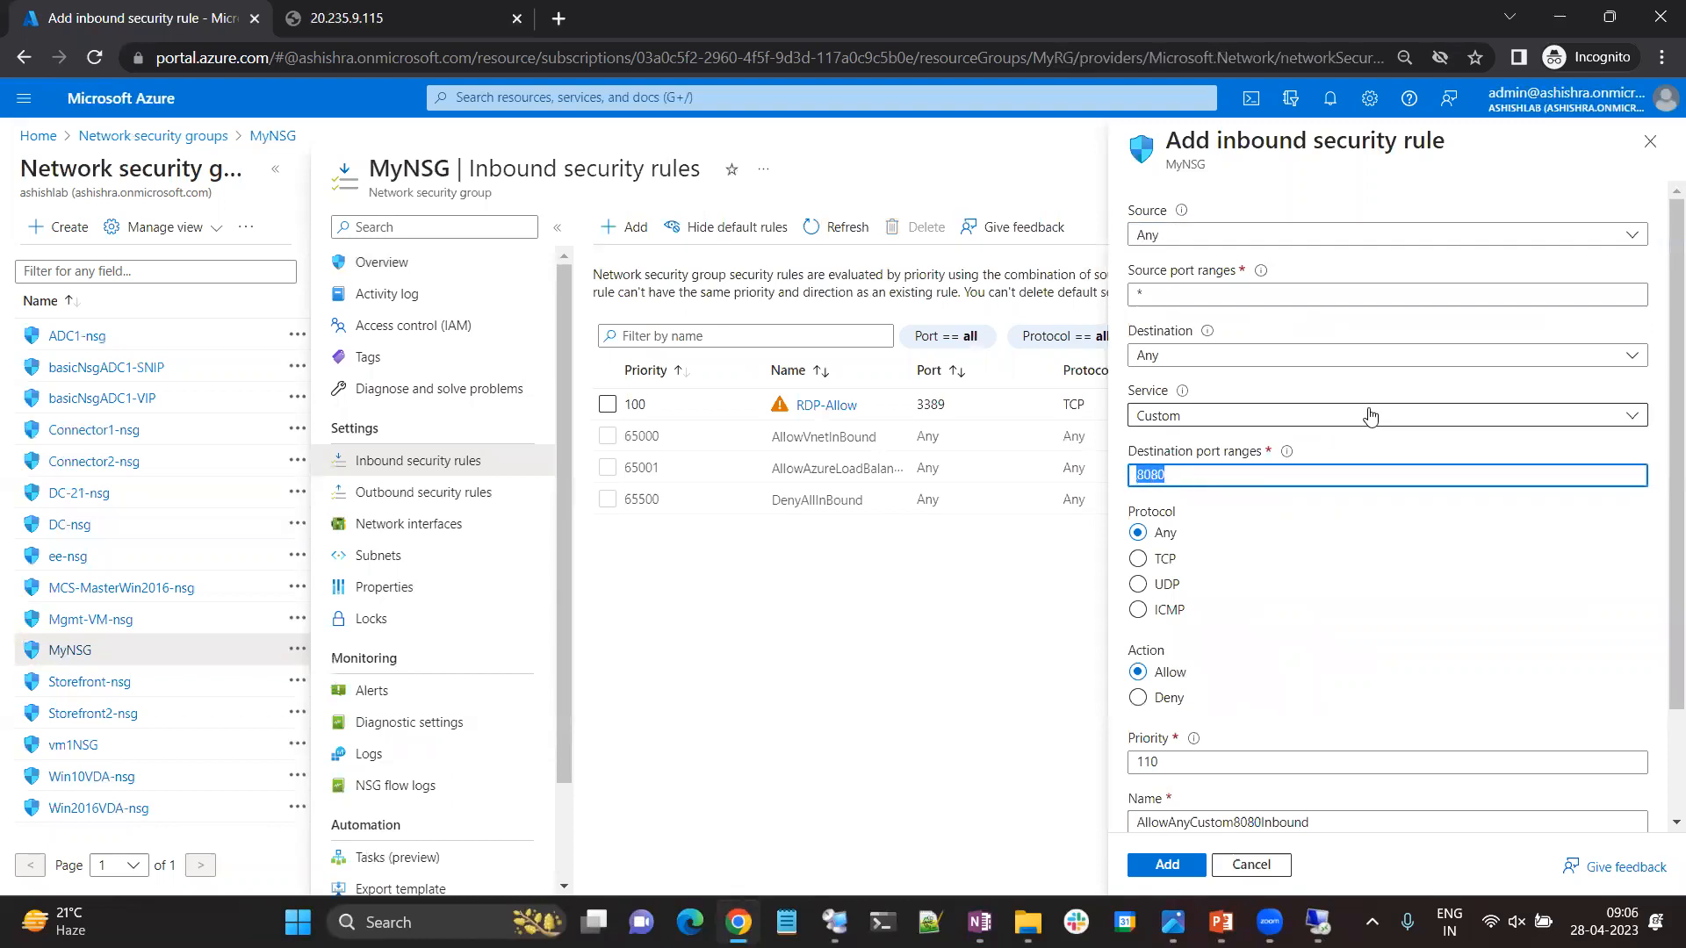
{"action": "type", "text": "80,"}
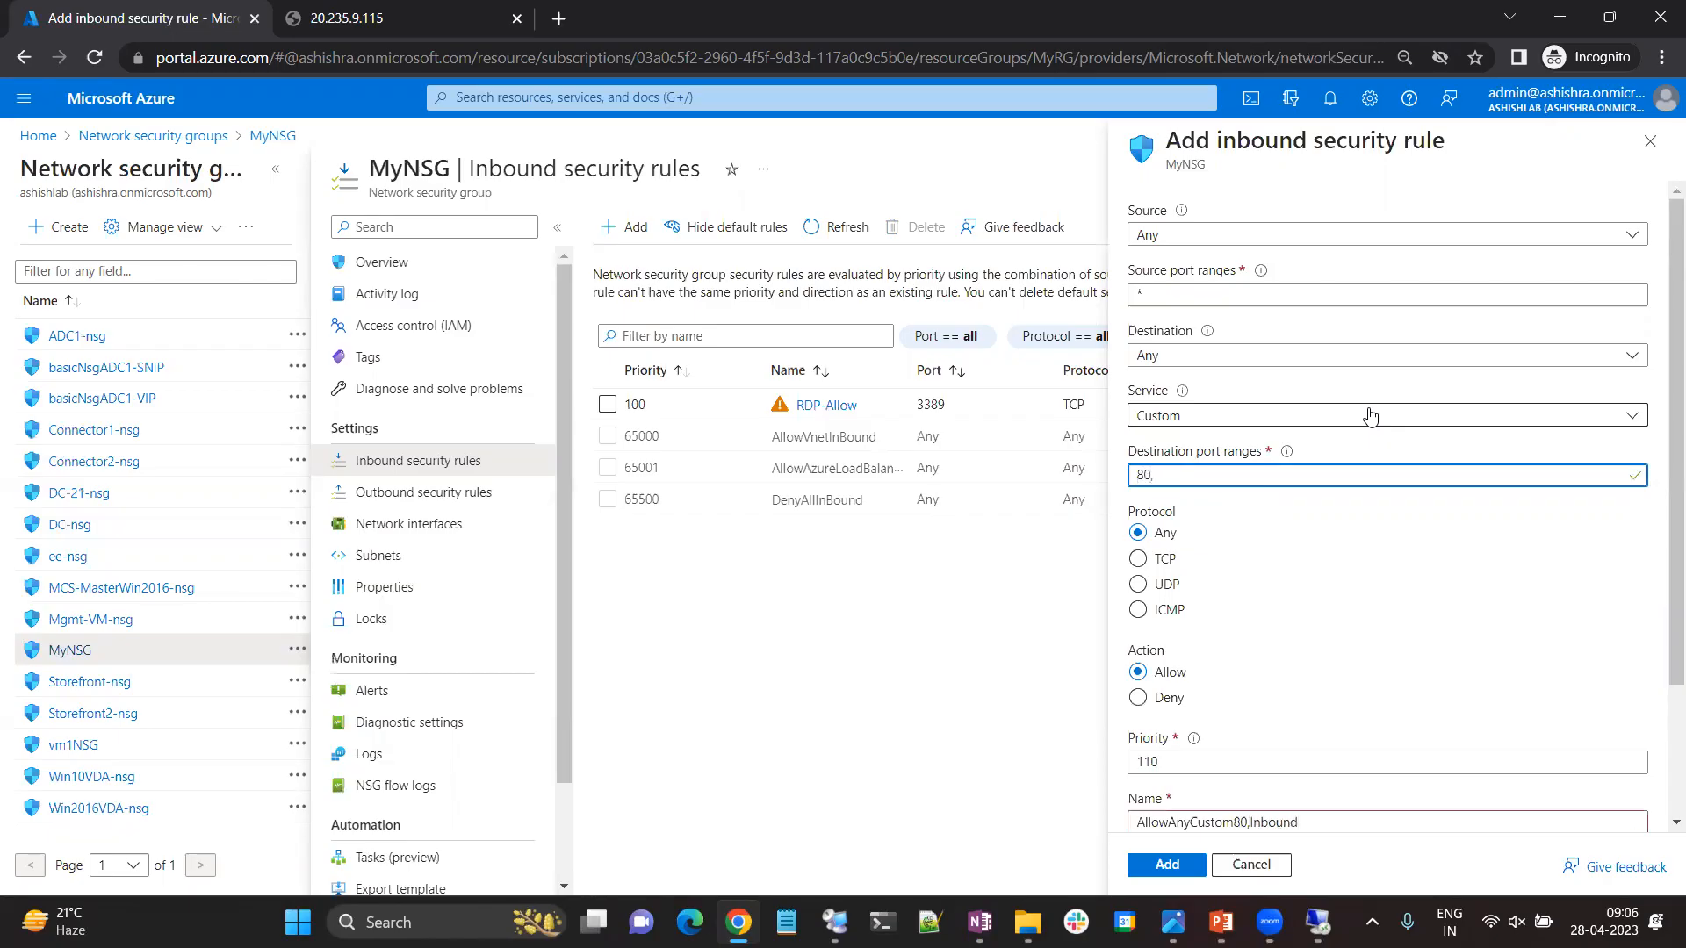
{"action": "type", "text": "443"}
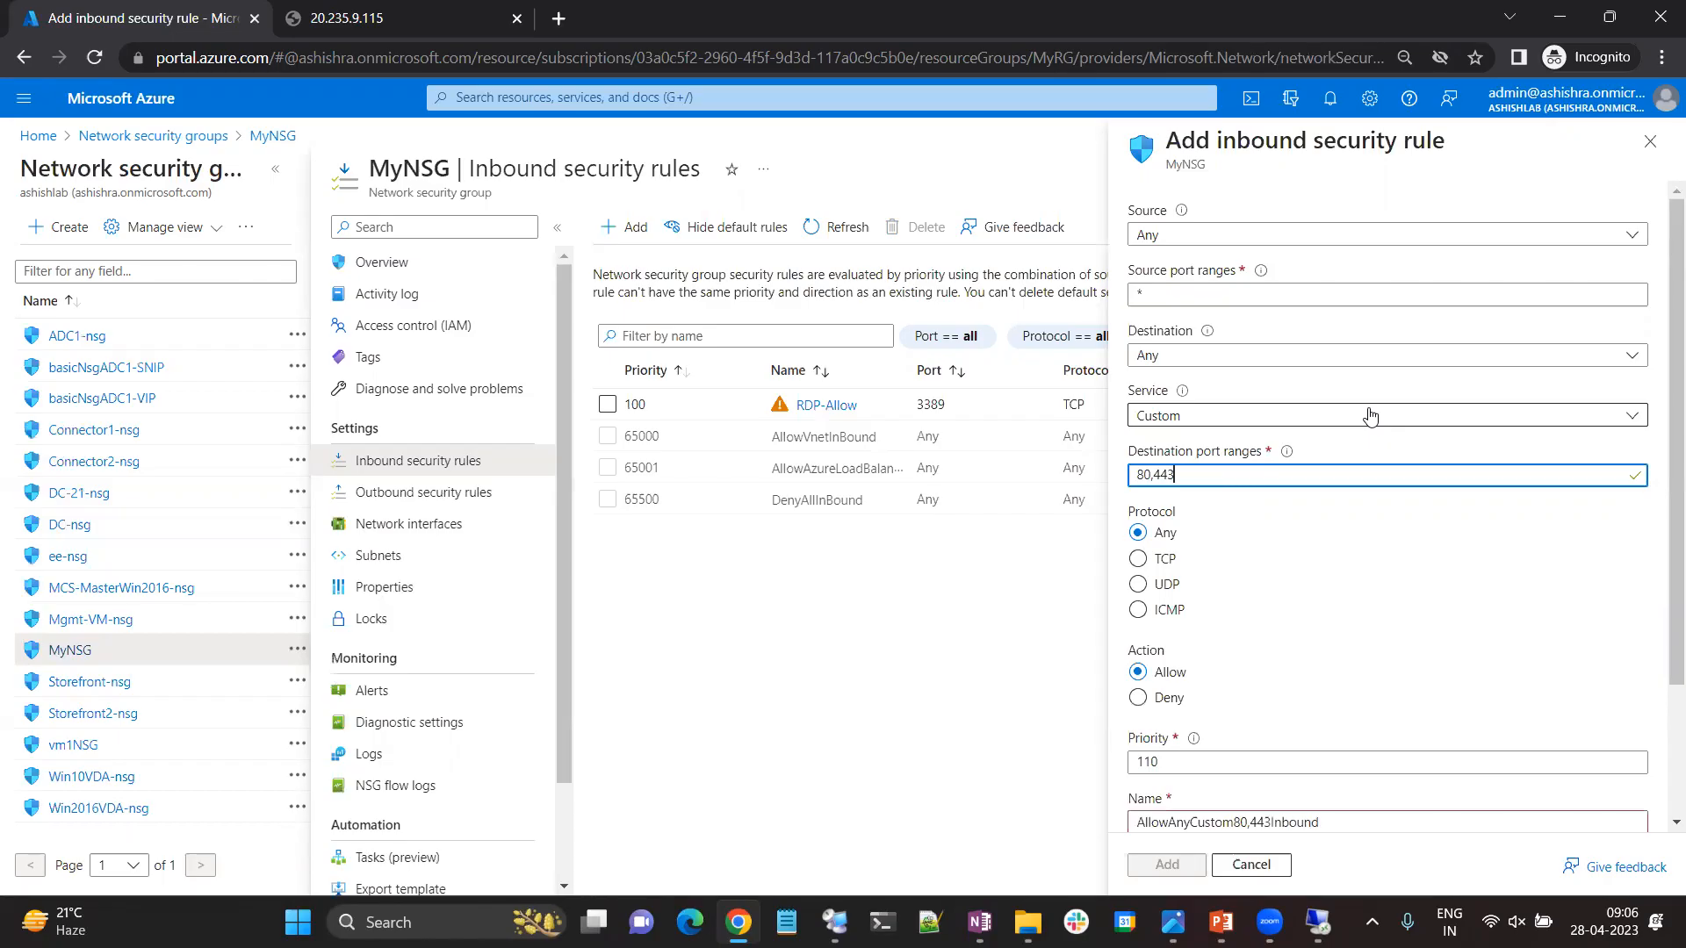
{"action": "left_click", "coordinate": [1165, 561]}
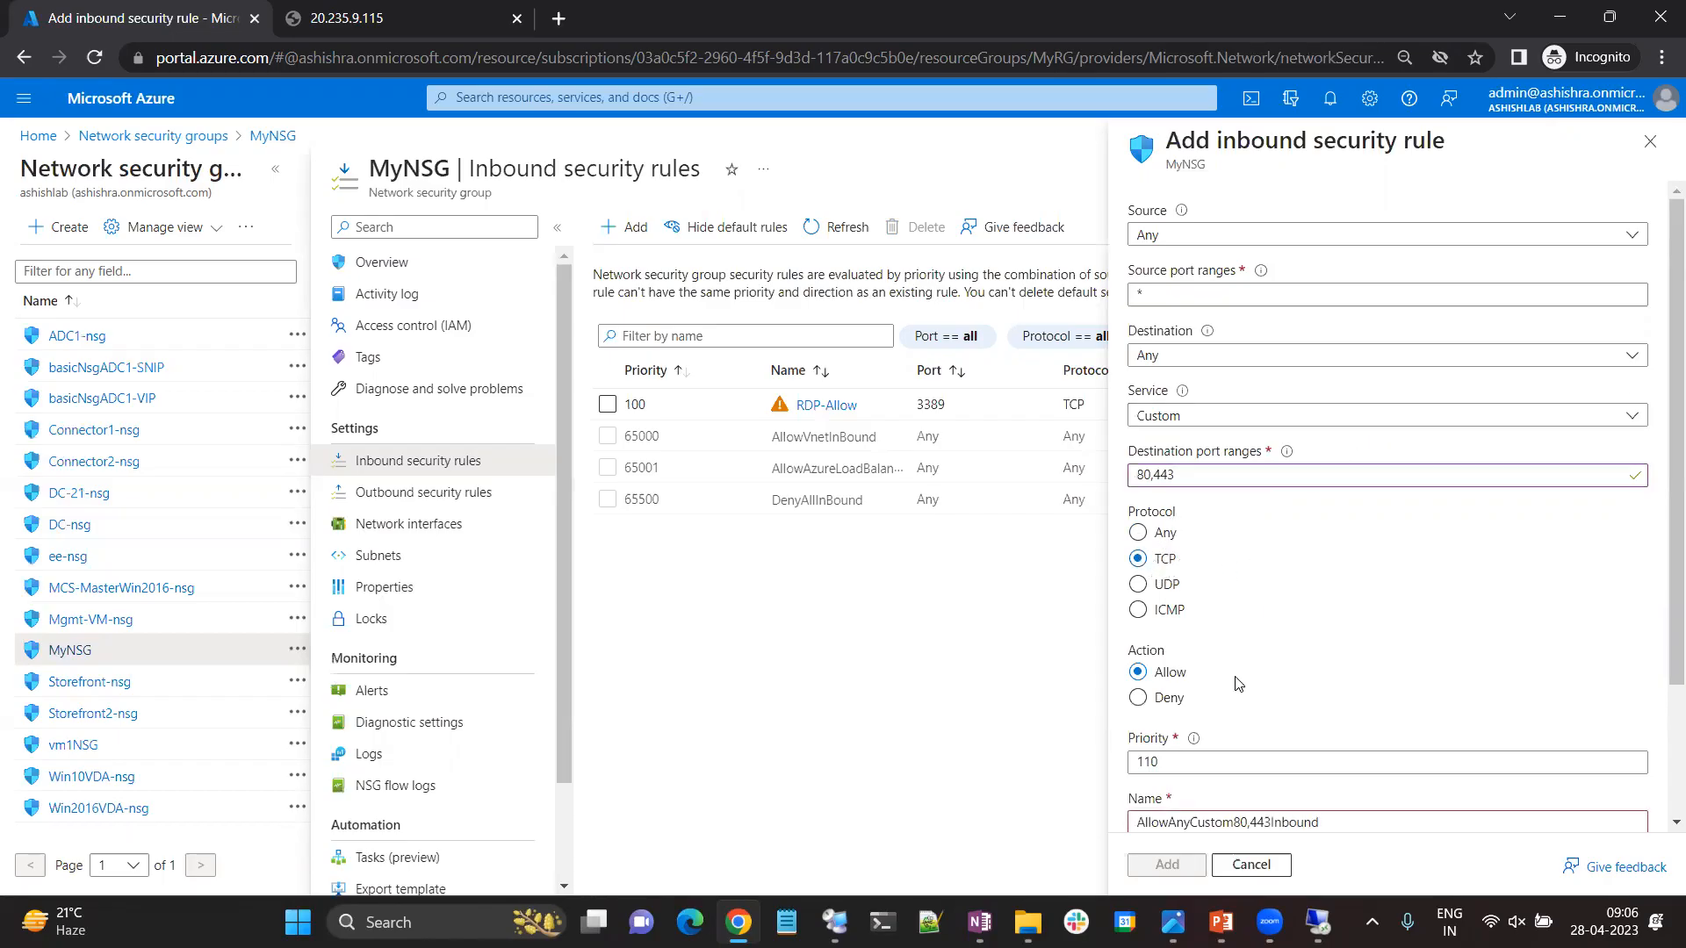
Name the new inbound rule Web-Allow.
{"action": "scroll", "coordinate": [1185, 711], "scroll_direction": "down", "scroll_amount": 2}
{"action": "left_click_drag", "start_coordinate": [1340, 648], "coordinate": [1104, 640]}
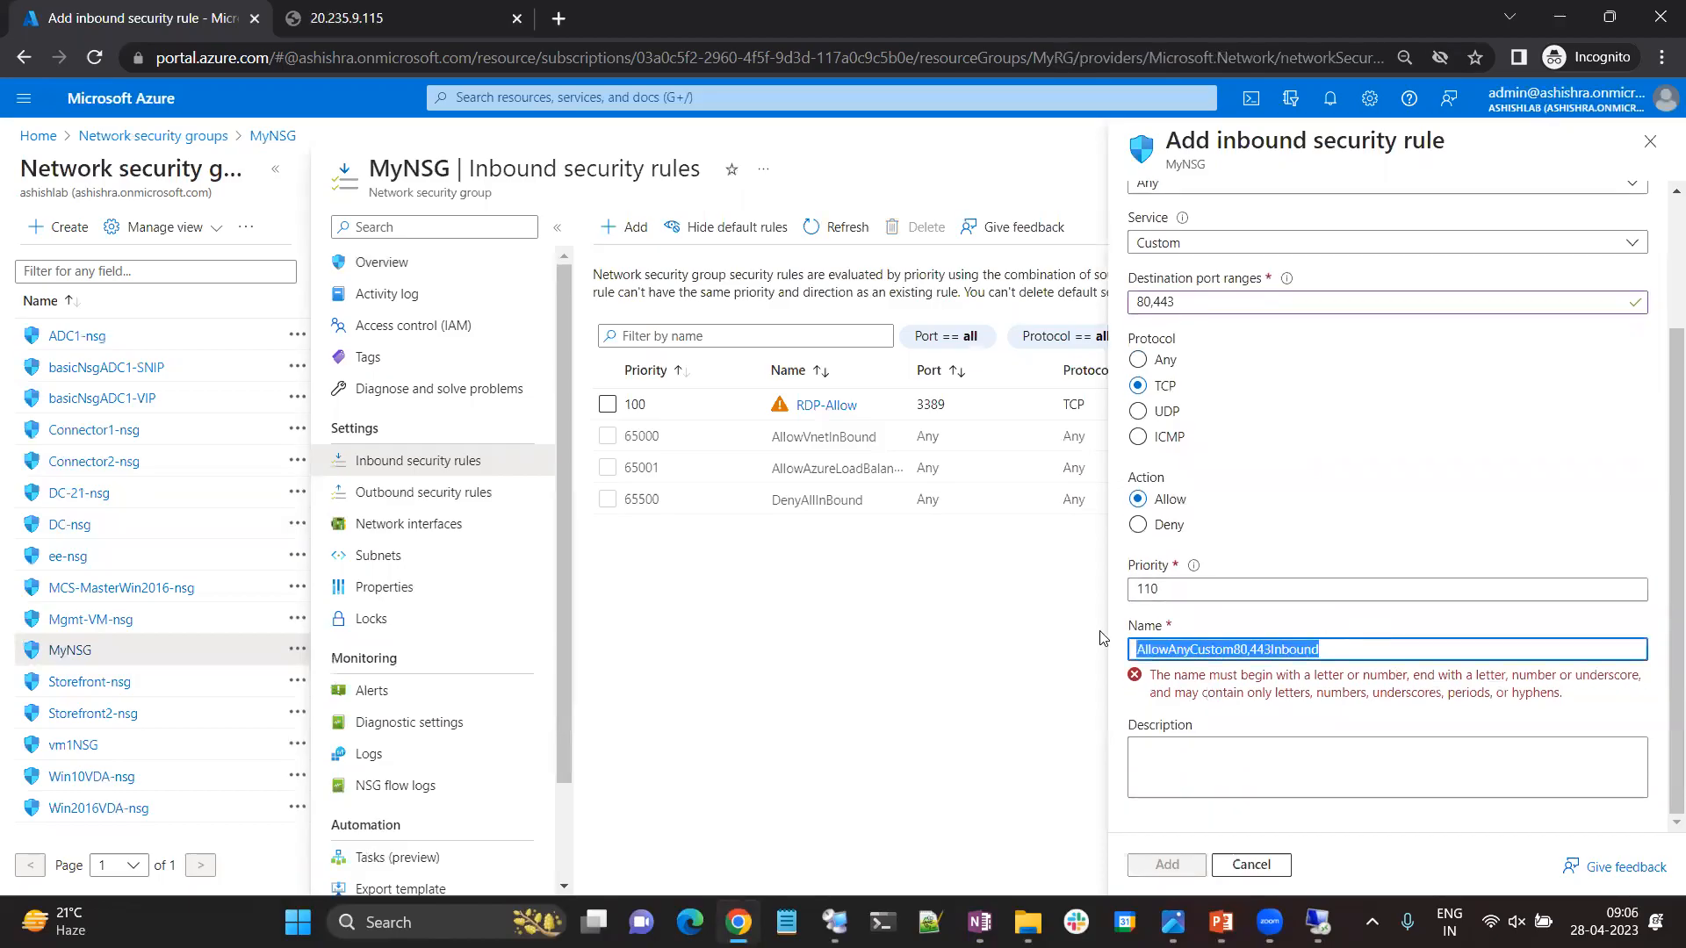
{"action": "type", "text": "Web"}
{"action": "type", "text": "0"}
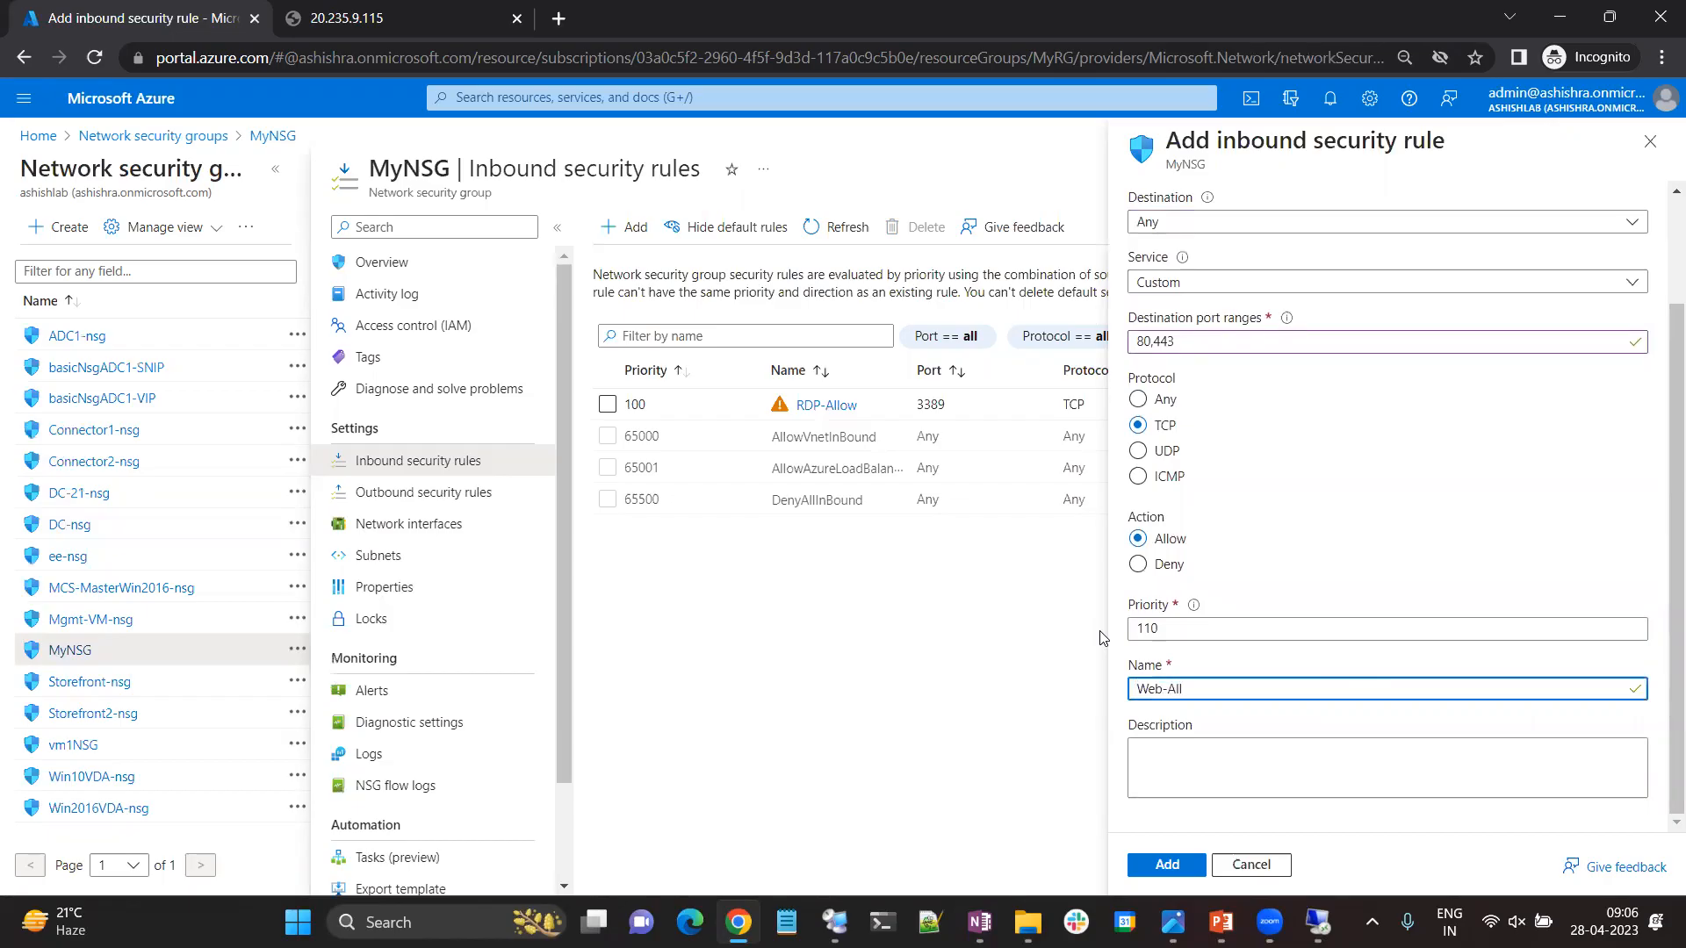
Set the rule's destination to the IIS-ASG application security group, check its settings, and add the rule.
{"action": "scroll", "coordinate": [1273, 351], "scroll_direction": "up", "scroll_amount": 2}
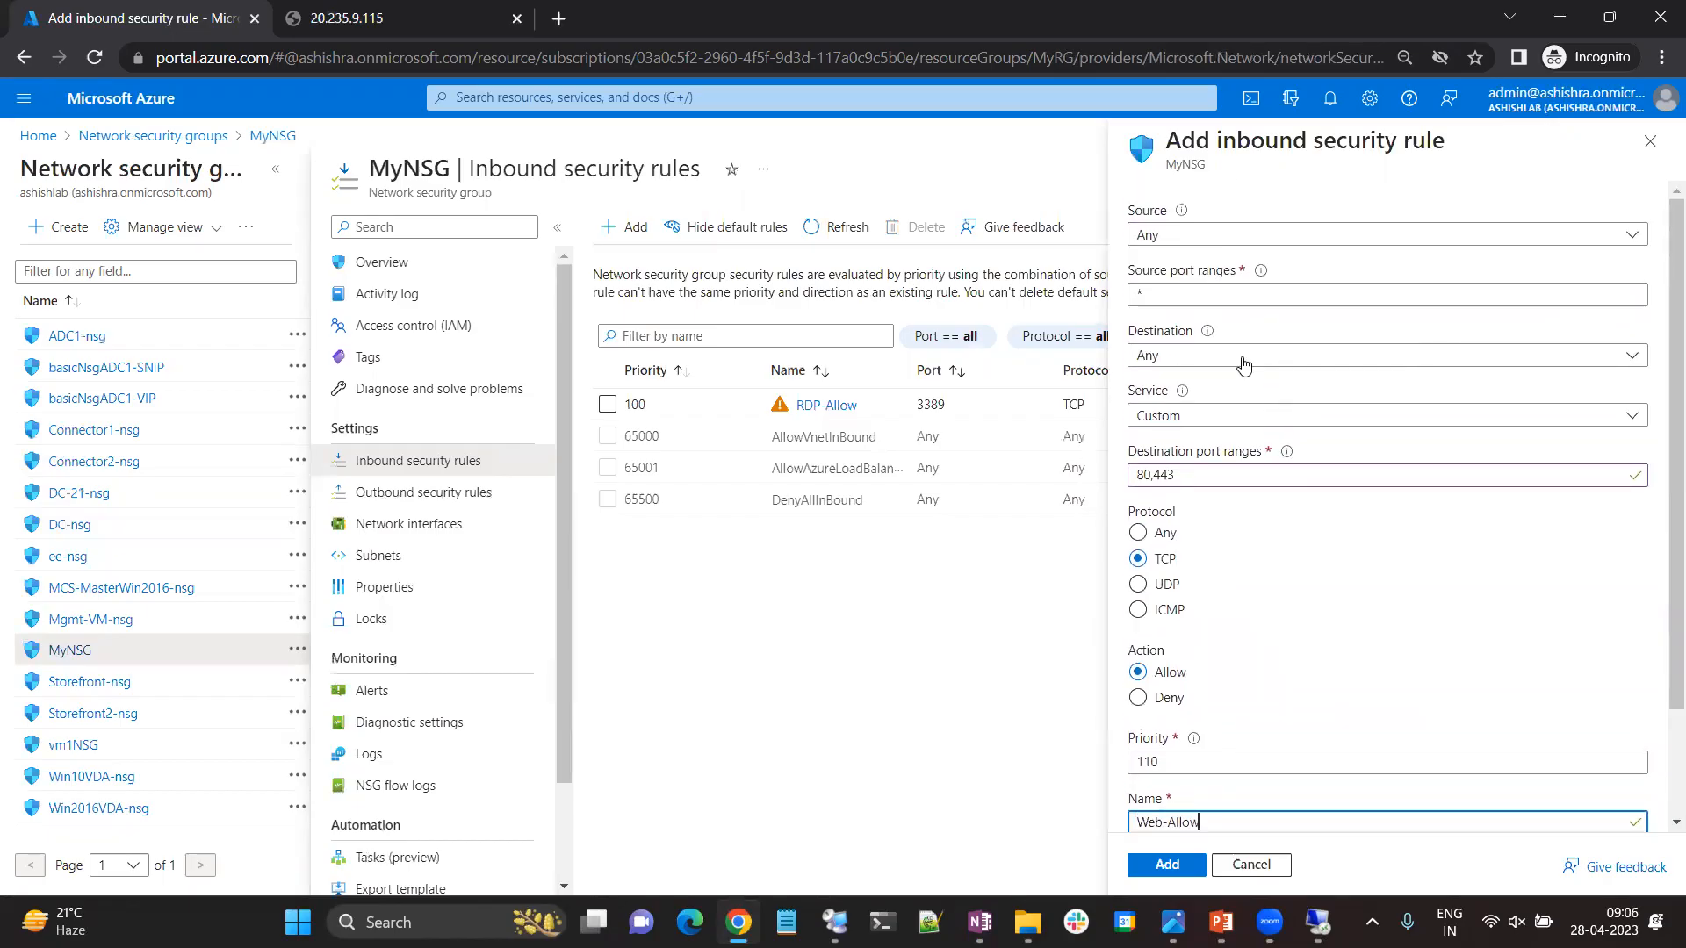
{"action": "left_click", "coordinate": [1170, 355]}
{"action": "left_click", "coordinate": [1225, 477]}
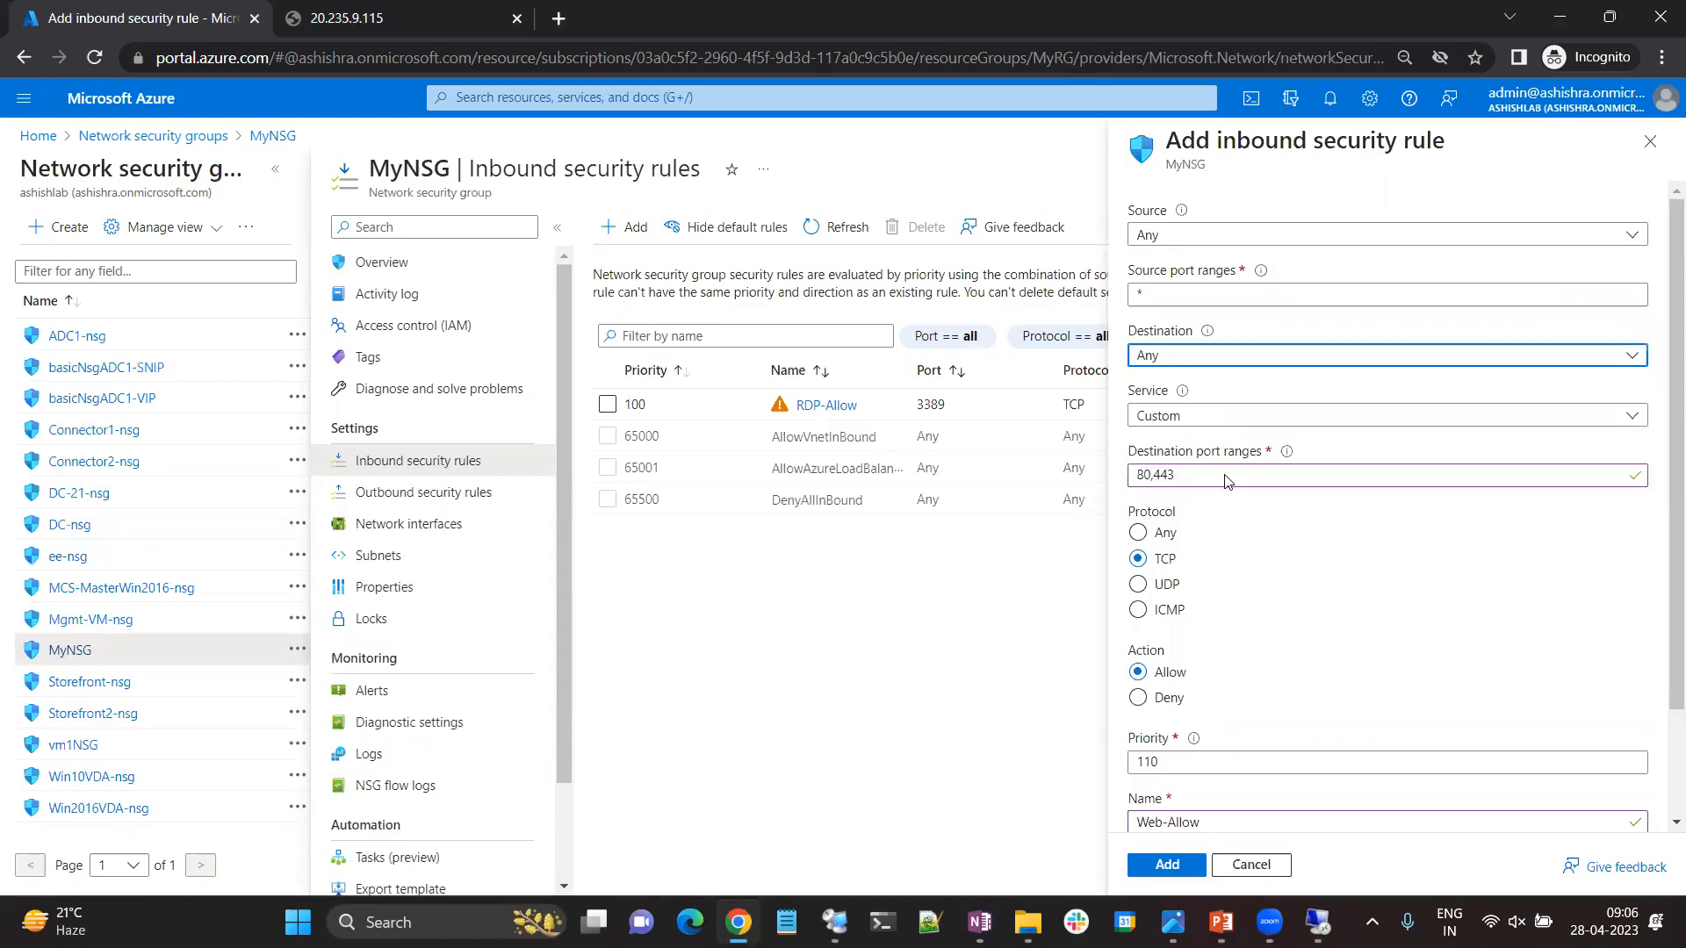
{"action": "left_click", "coordinate": [1234, 439]}
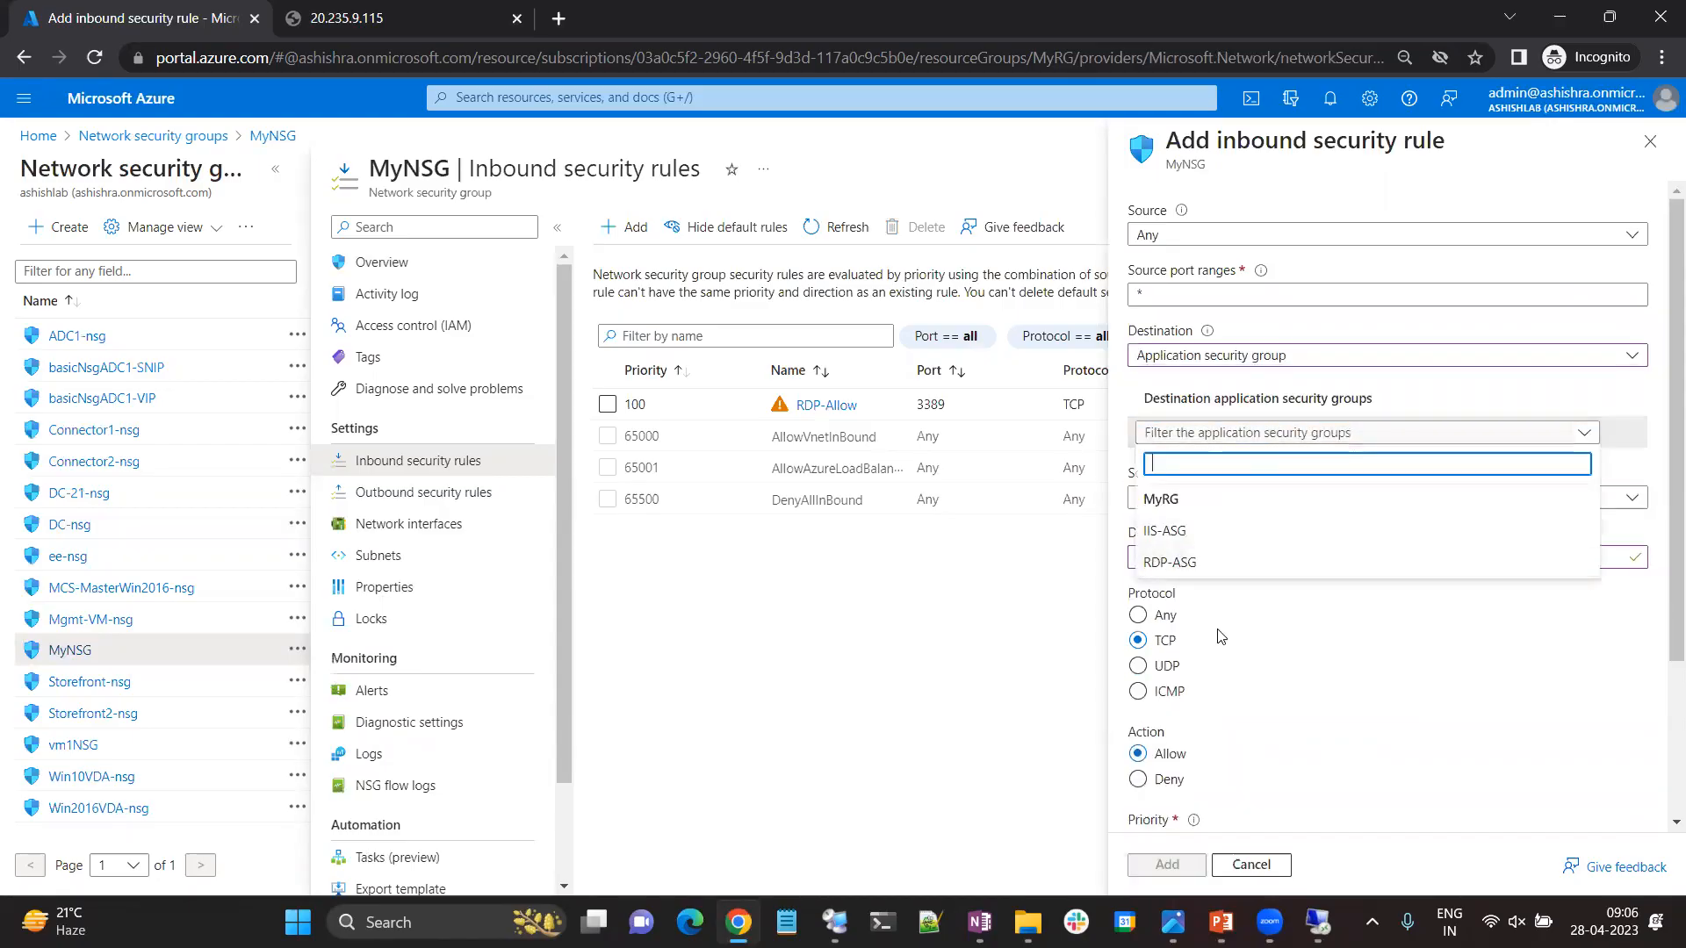
{"action": "left_click", "coordinate": [1174, 531]}
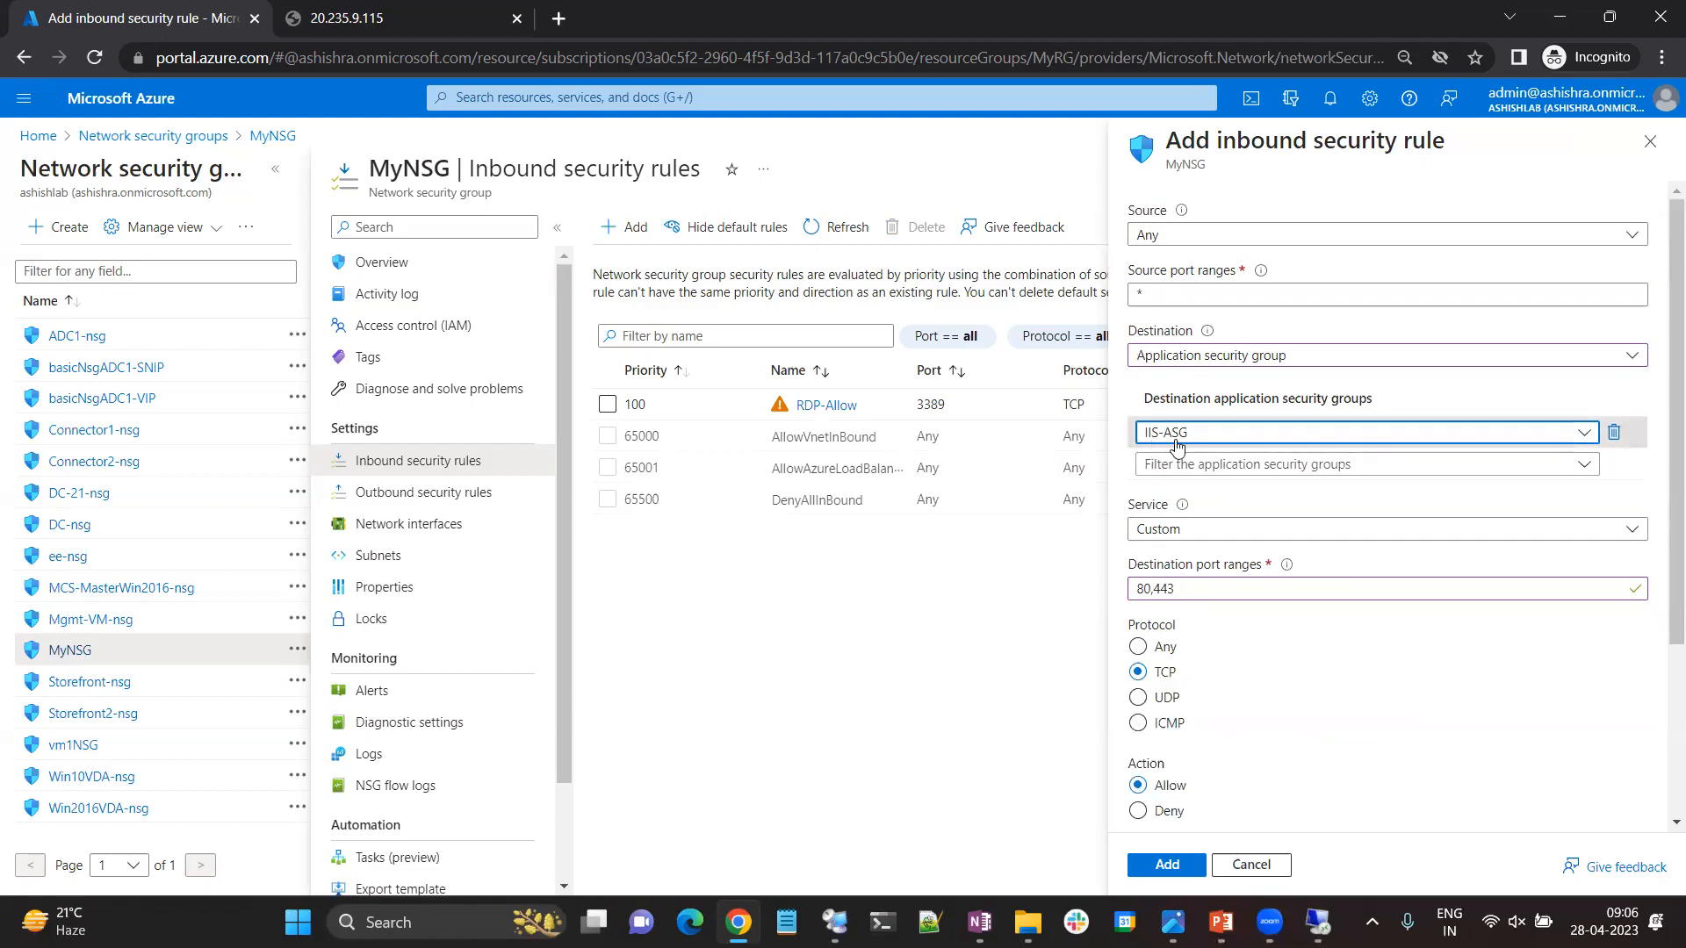
{"action": "scroll", "coordinate": [1275, 518], "scroll_direction": "down", "scroll_amount": 1}
{"action": "scroll", "coordinate": [1247, 465], "scroll_direction": "down", "scroll_amount": 3}
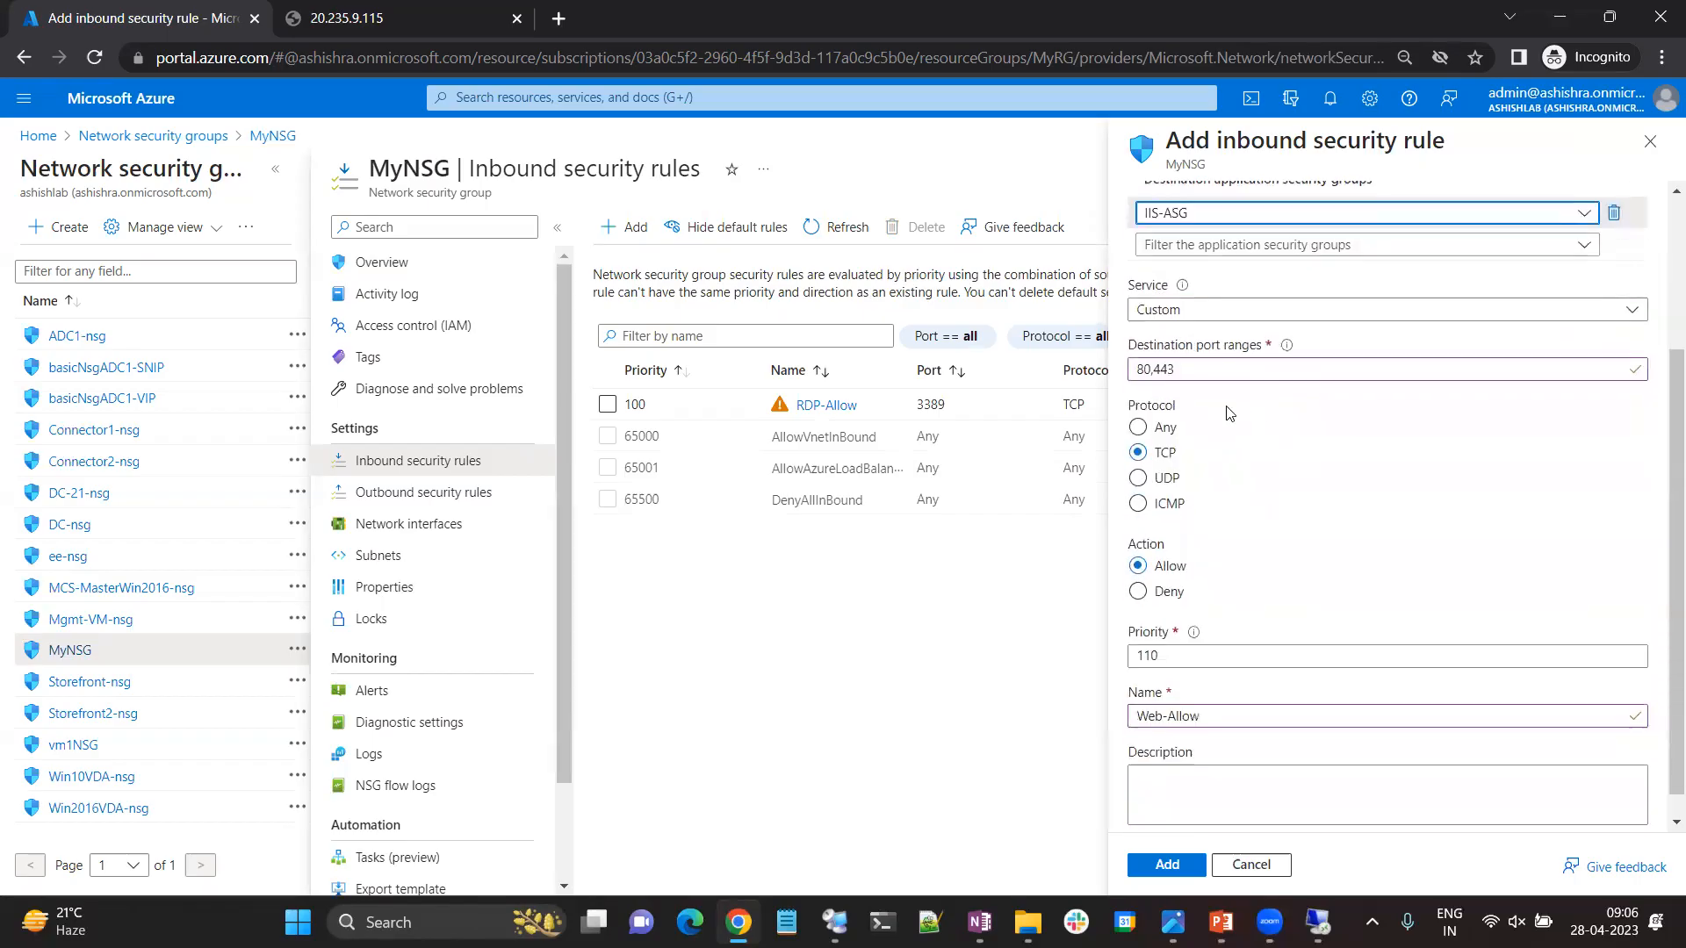
{"action": "scroll", "coordinate": [1216, 422], "scroll_direction": "up", "scroll_amount": 2}
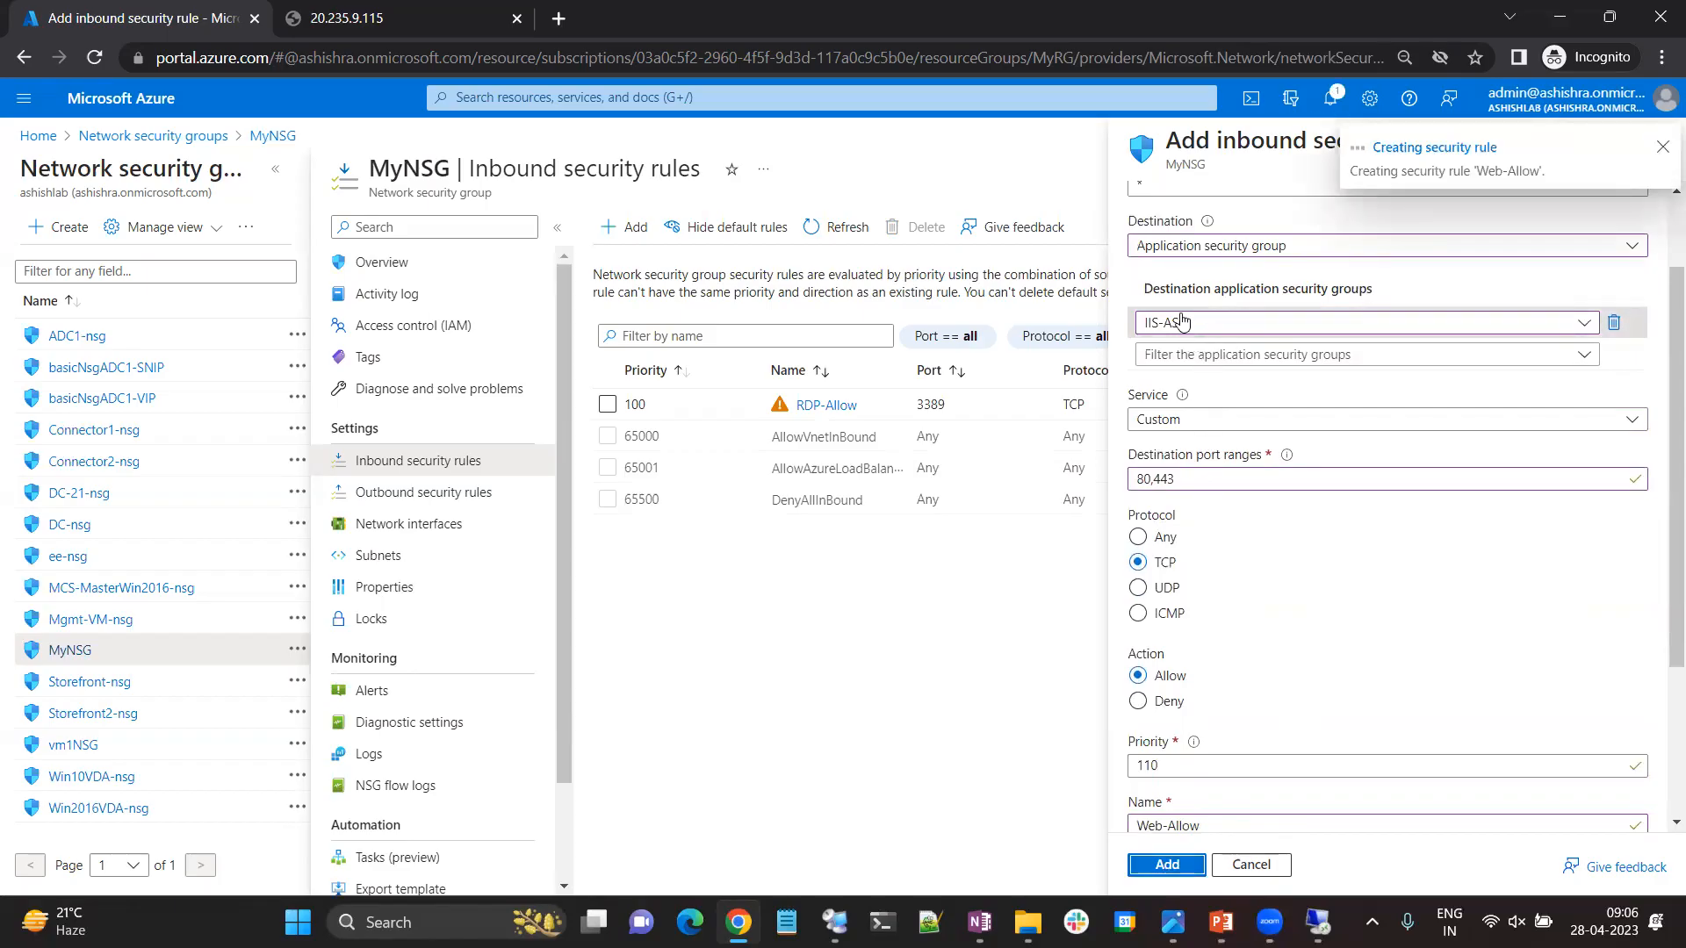
Reload the IIS site at 20.235.9.115 to test web access with the Web-Allow rule in place.
{"action": "left_click", "coordinate": [428, 12]}
{"action": "left_click", "coordinate": [326, 58]}
{"action": "key", "text": "Return"}
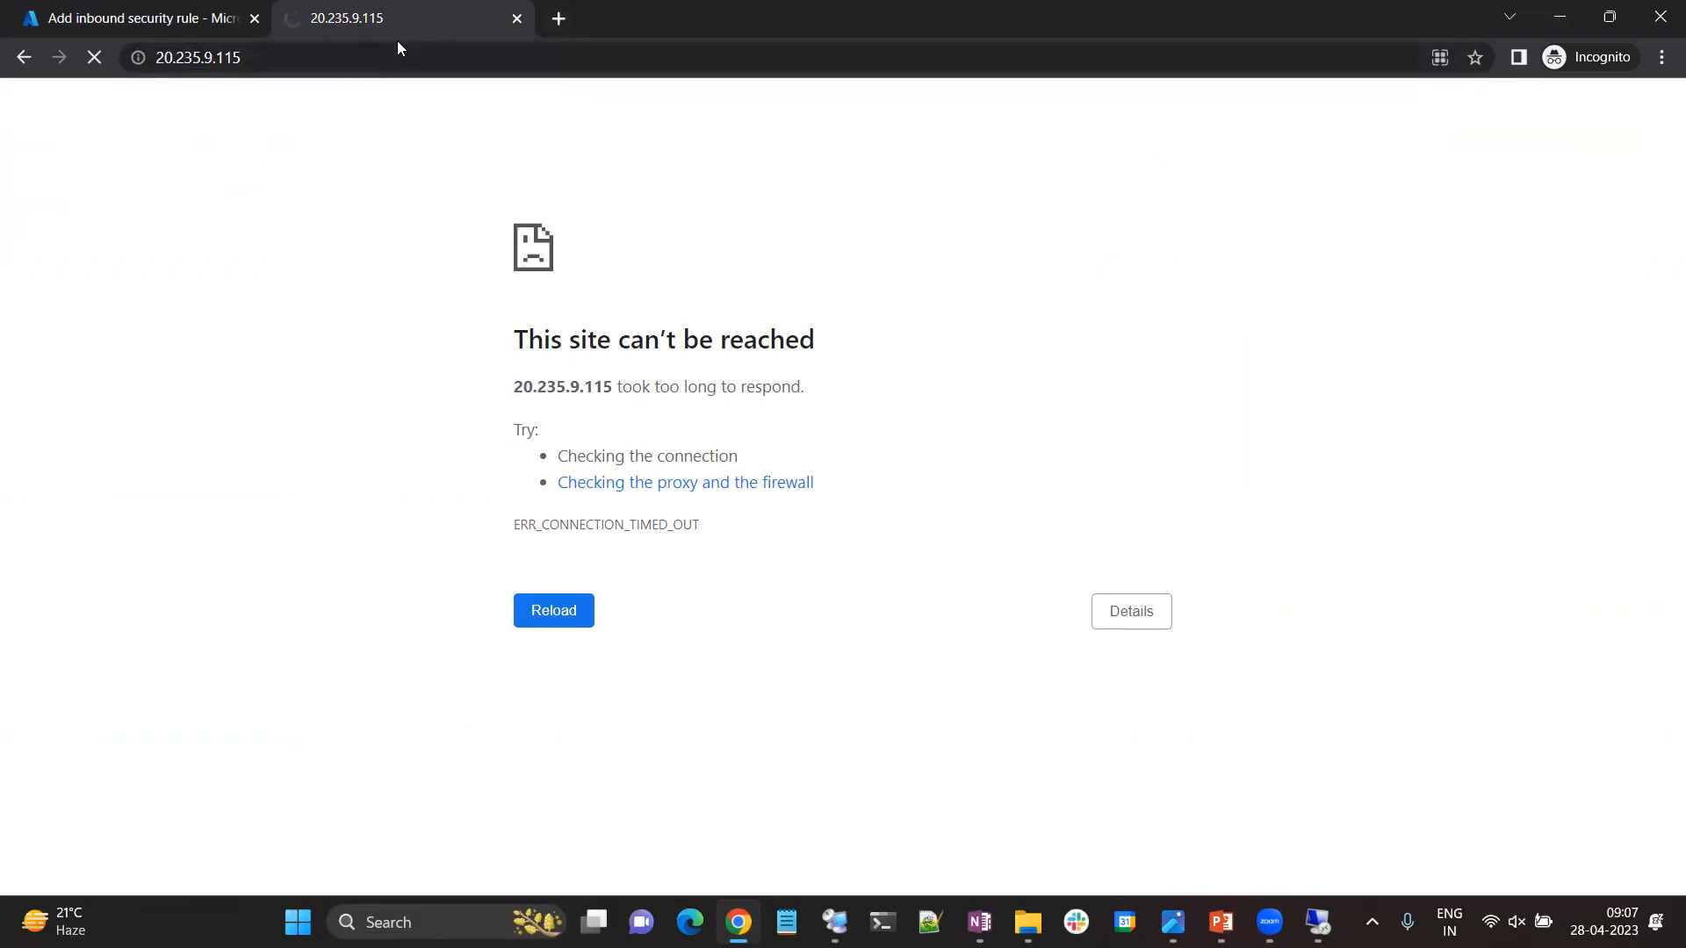
Return to the Azure portal and open the application security groups of MyIISVM's networking settings.
{"action": "left_click", "coordinate": [197, 14]}
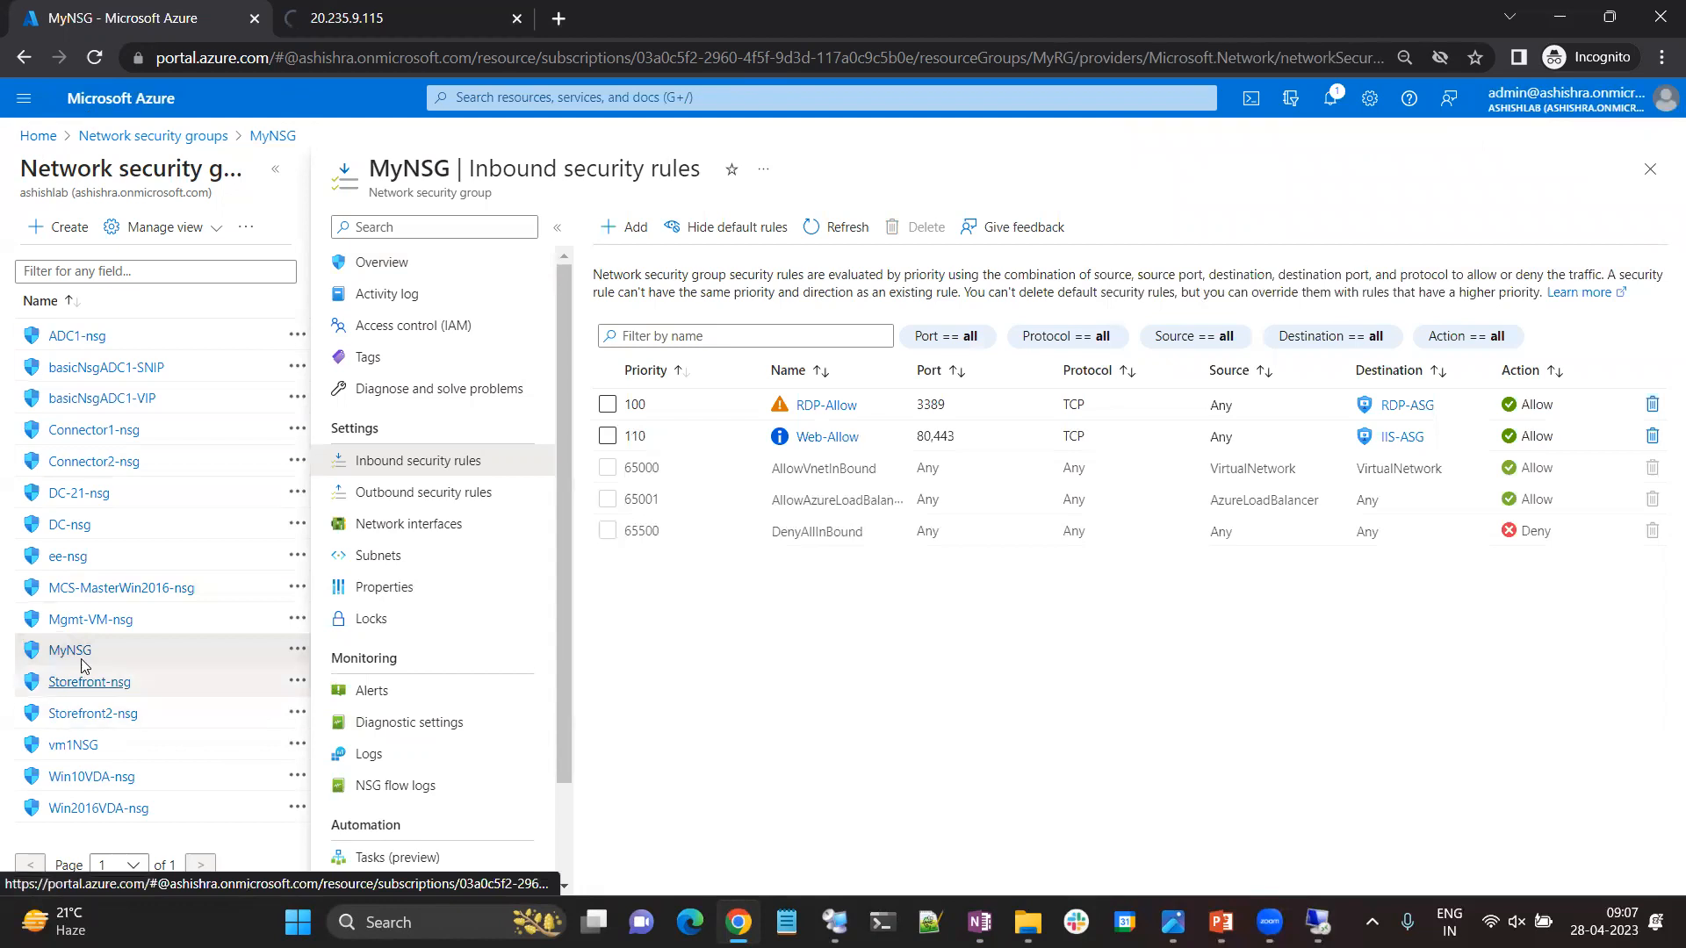
{"action": "left_click", "coordinate": [37, 135]}
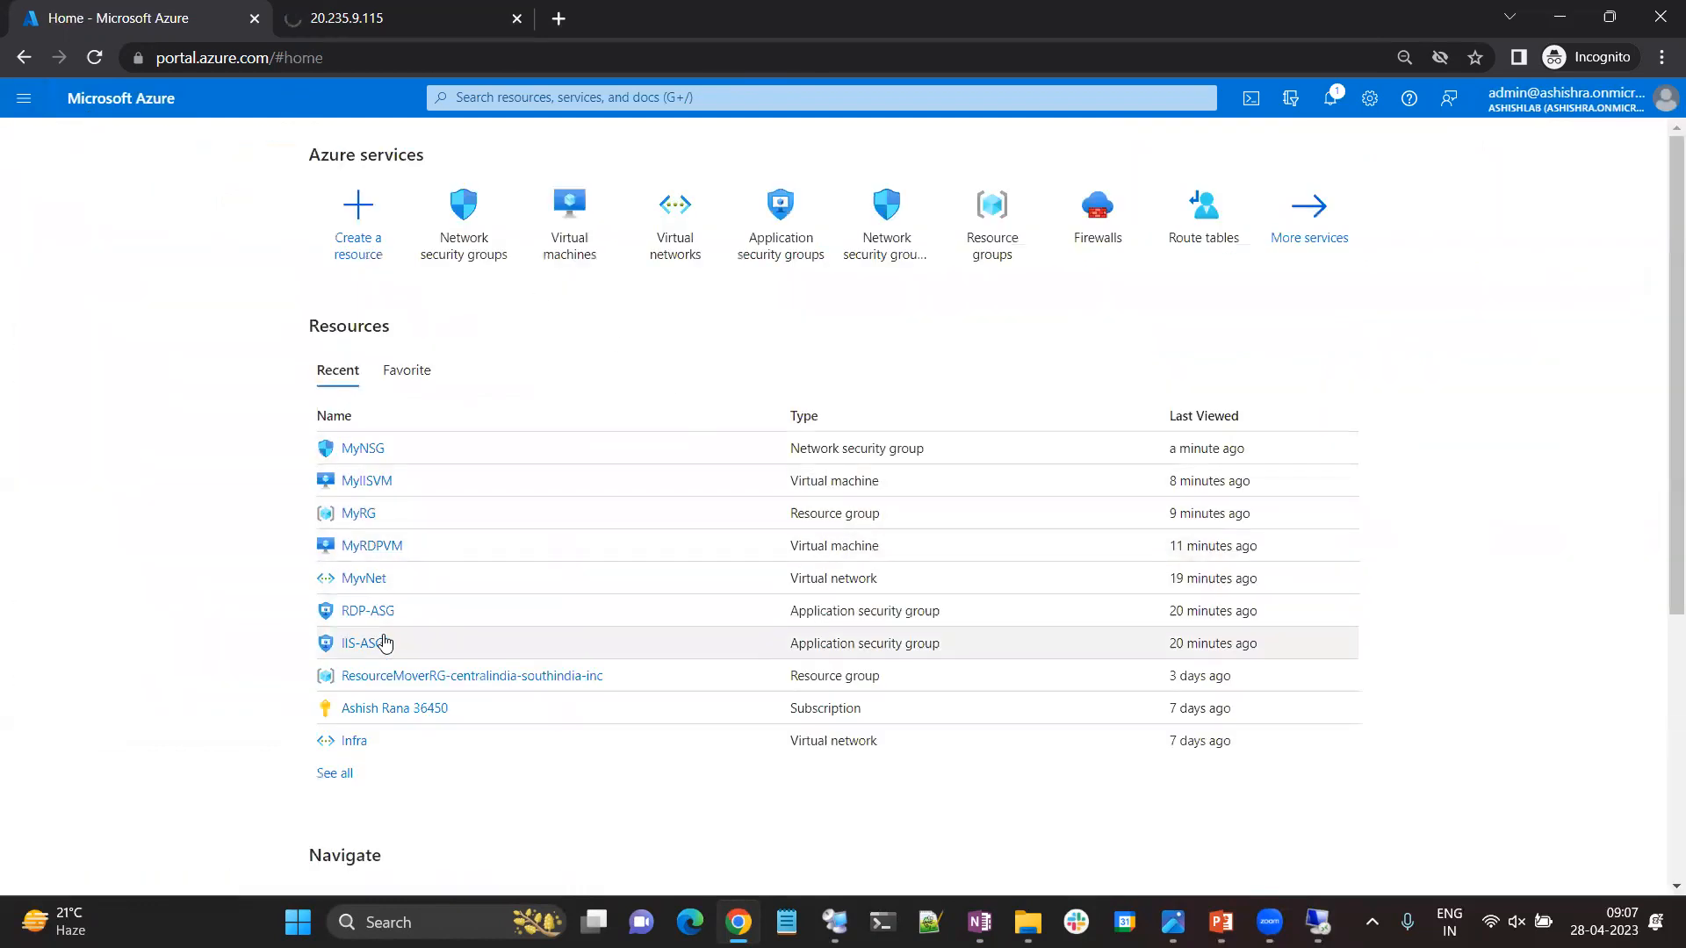
{"action": "left_click", "coordinate": [563, 255]}
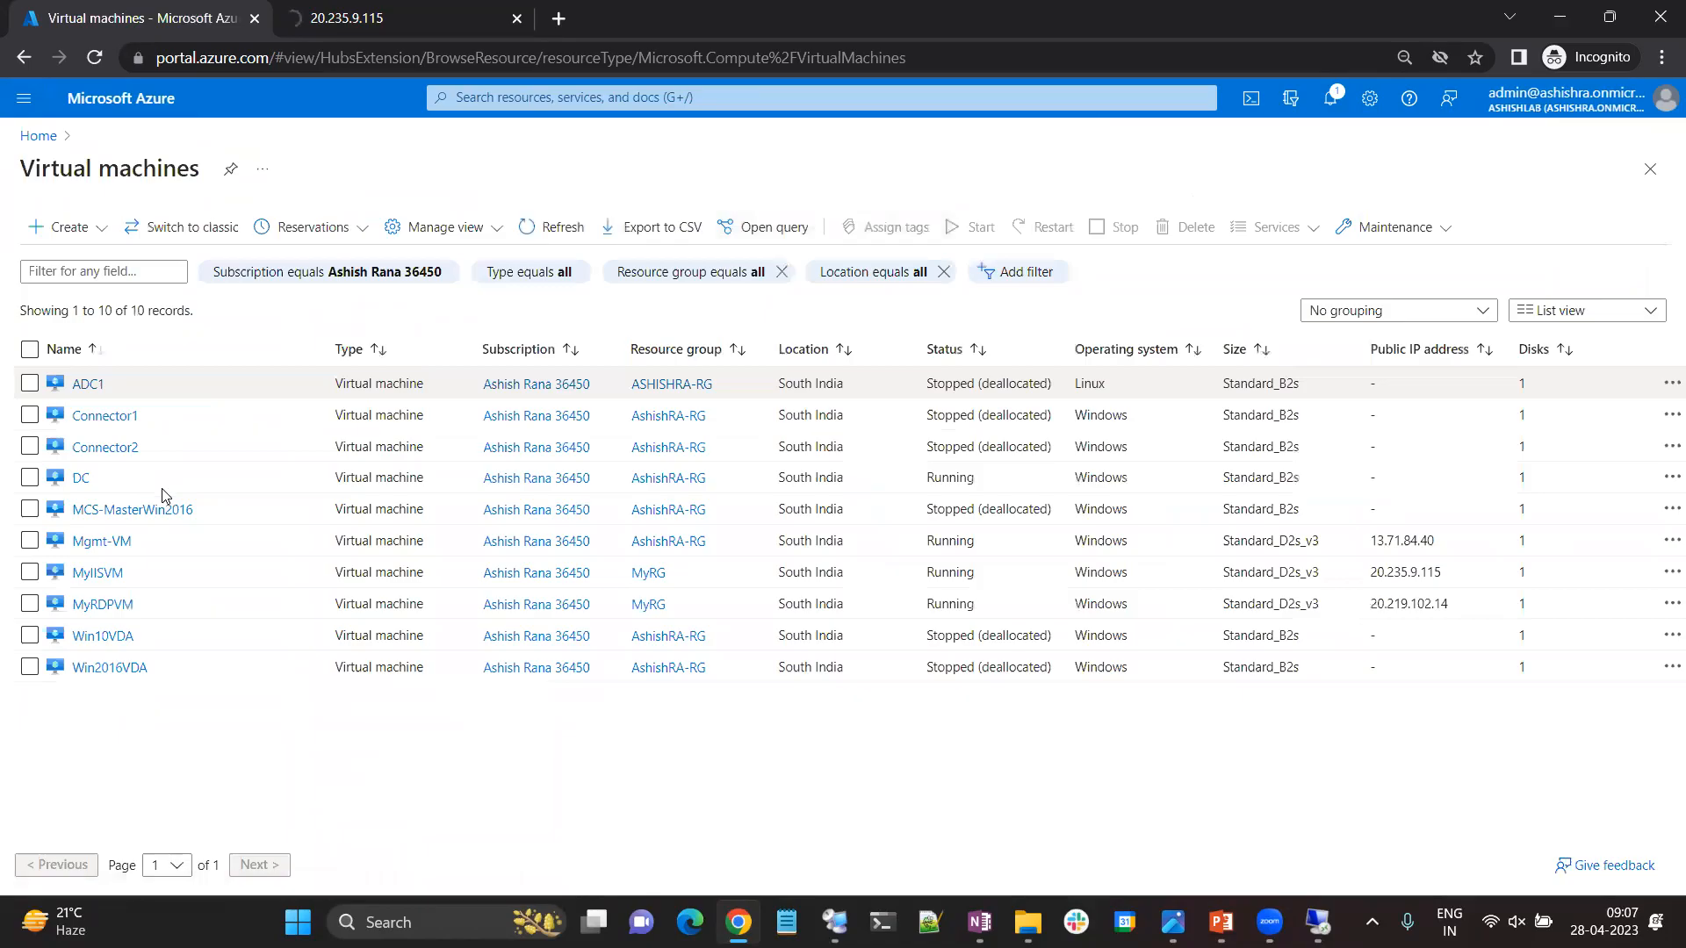
{"action": "left_click", "coordinate": [140, 573]}
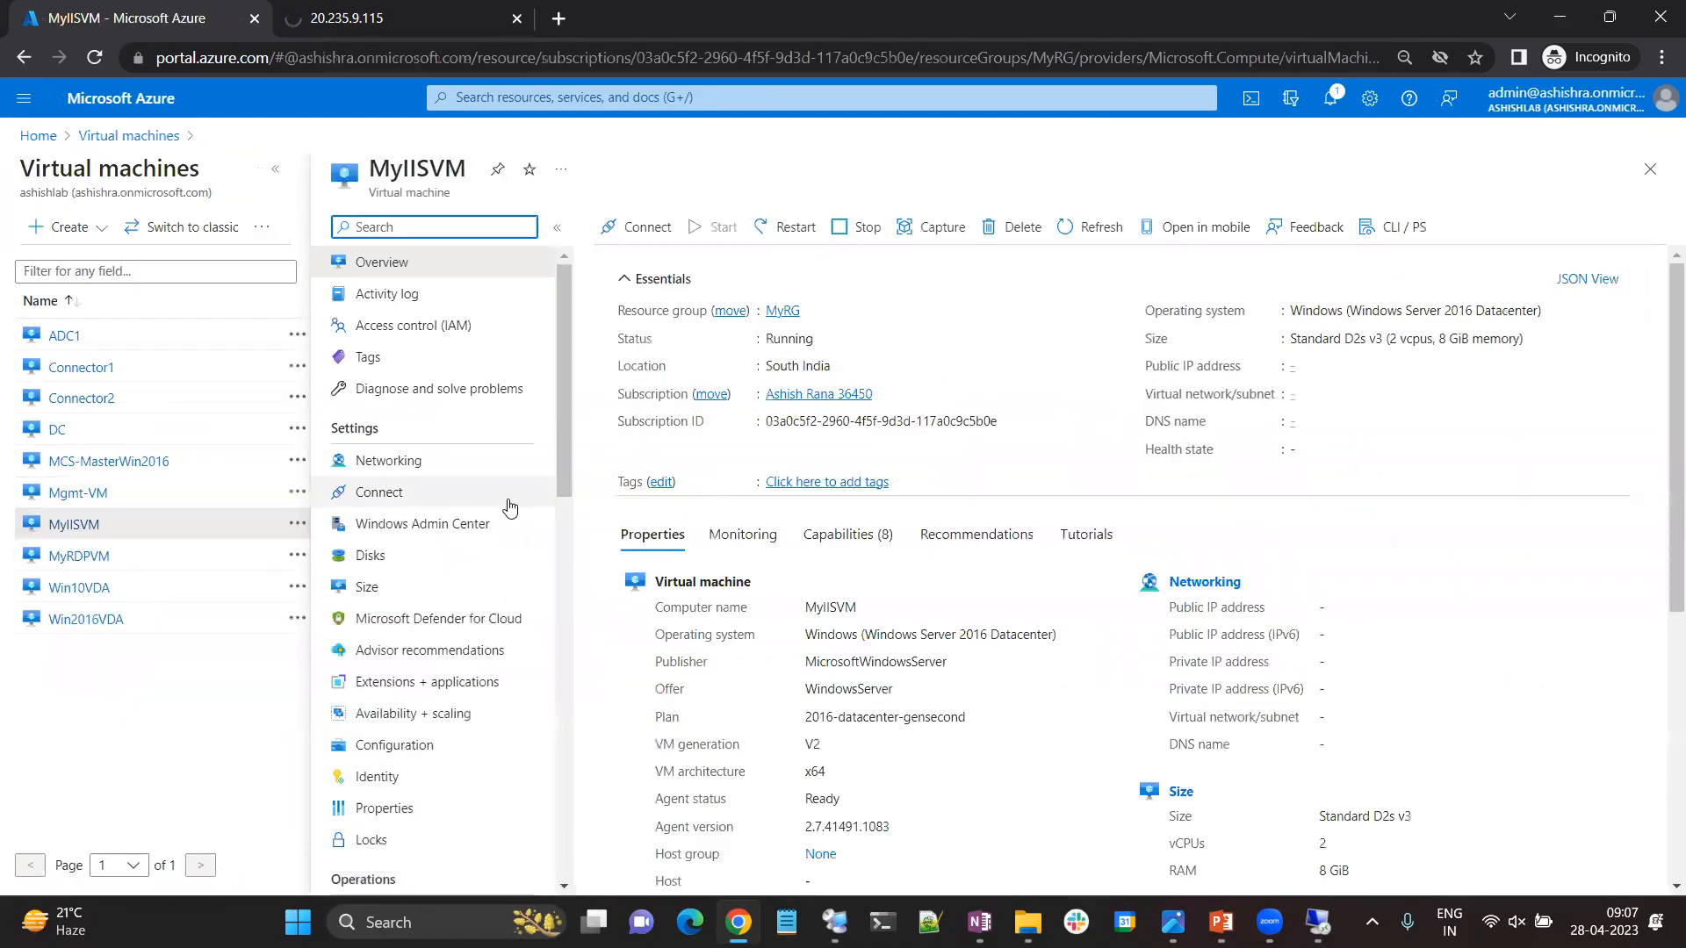
{"action": "left_click", "coordinate": [393, 471]}
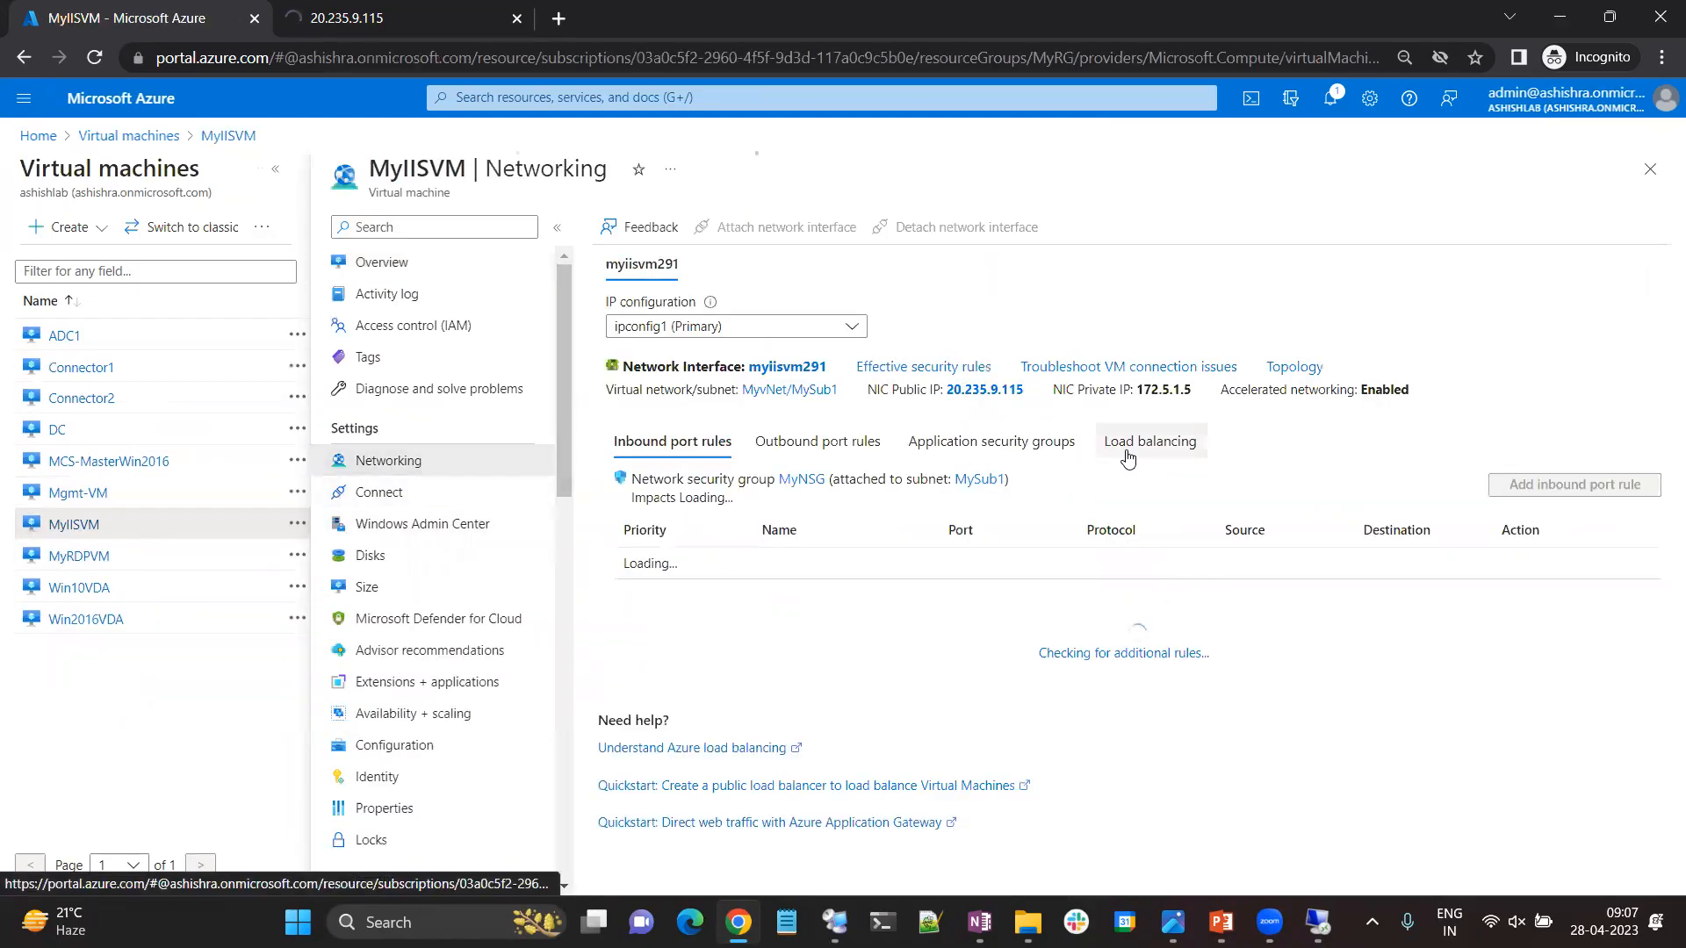
{"action": "left_click", "coordinate": [975, 443]}
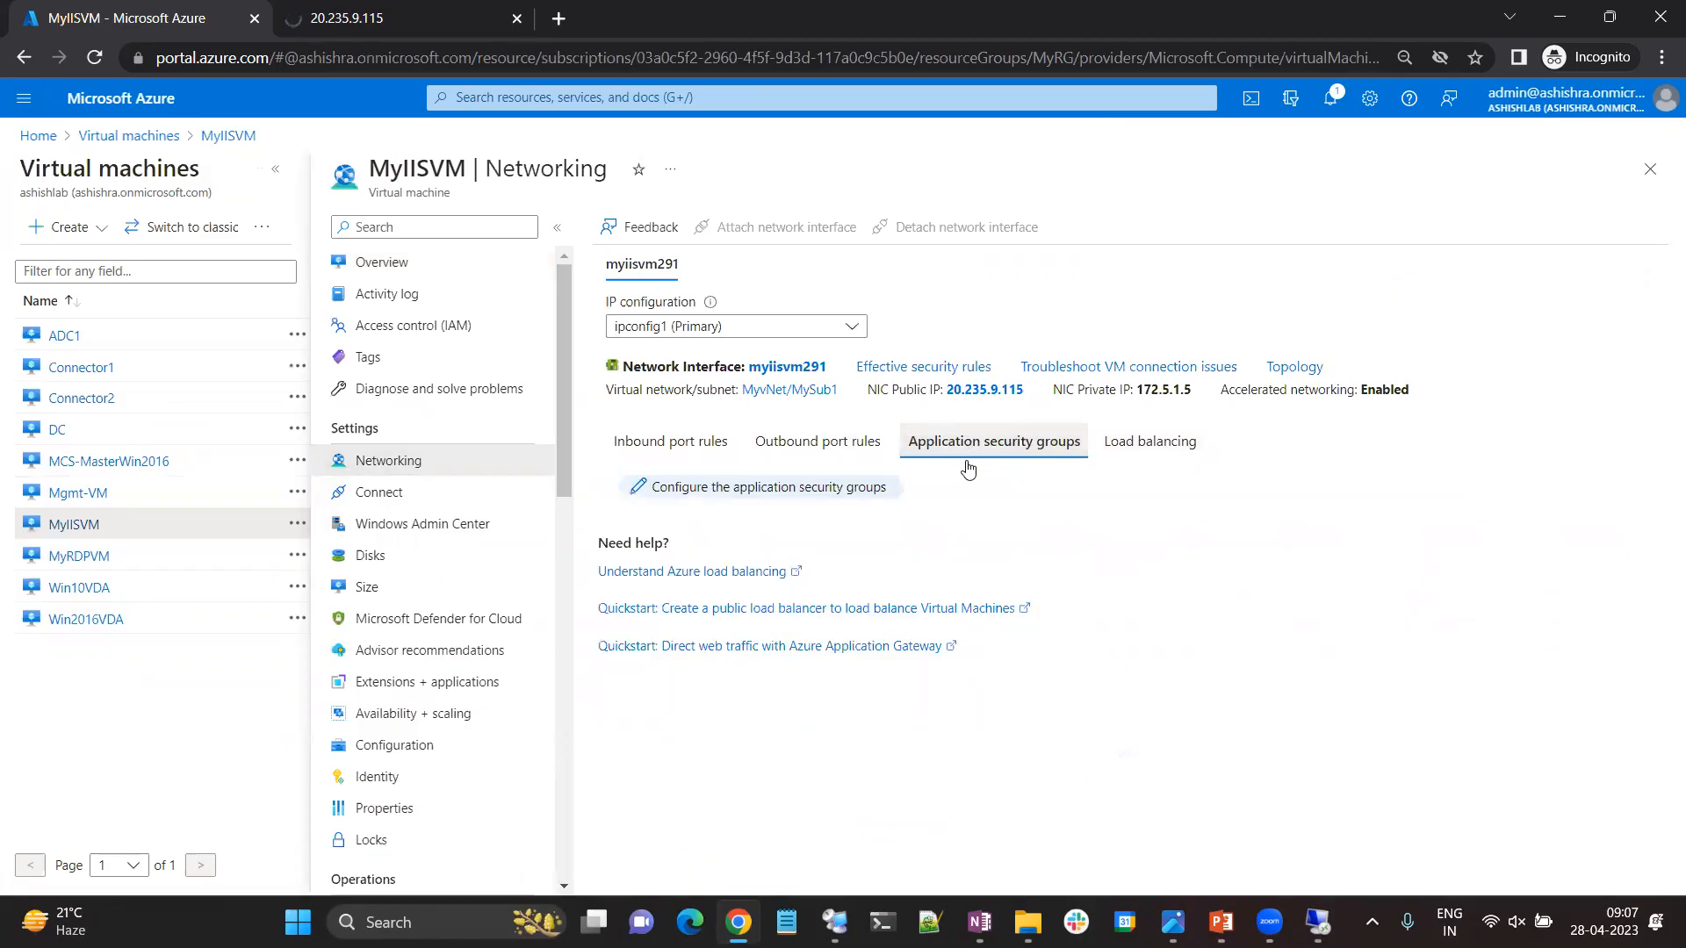
Associate the IIS-ASG application security group with MyIISVM's network interface, save it, and dismiss the notification.
{"action": "left_click", "coordinate": [821, 490]}
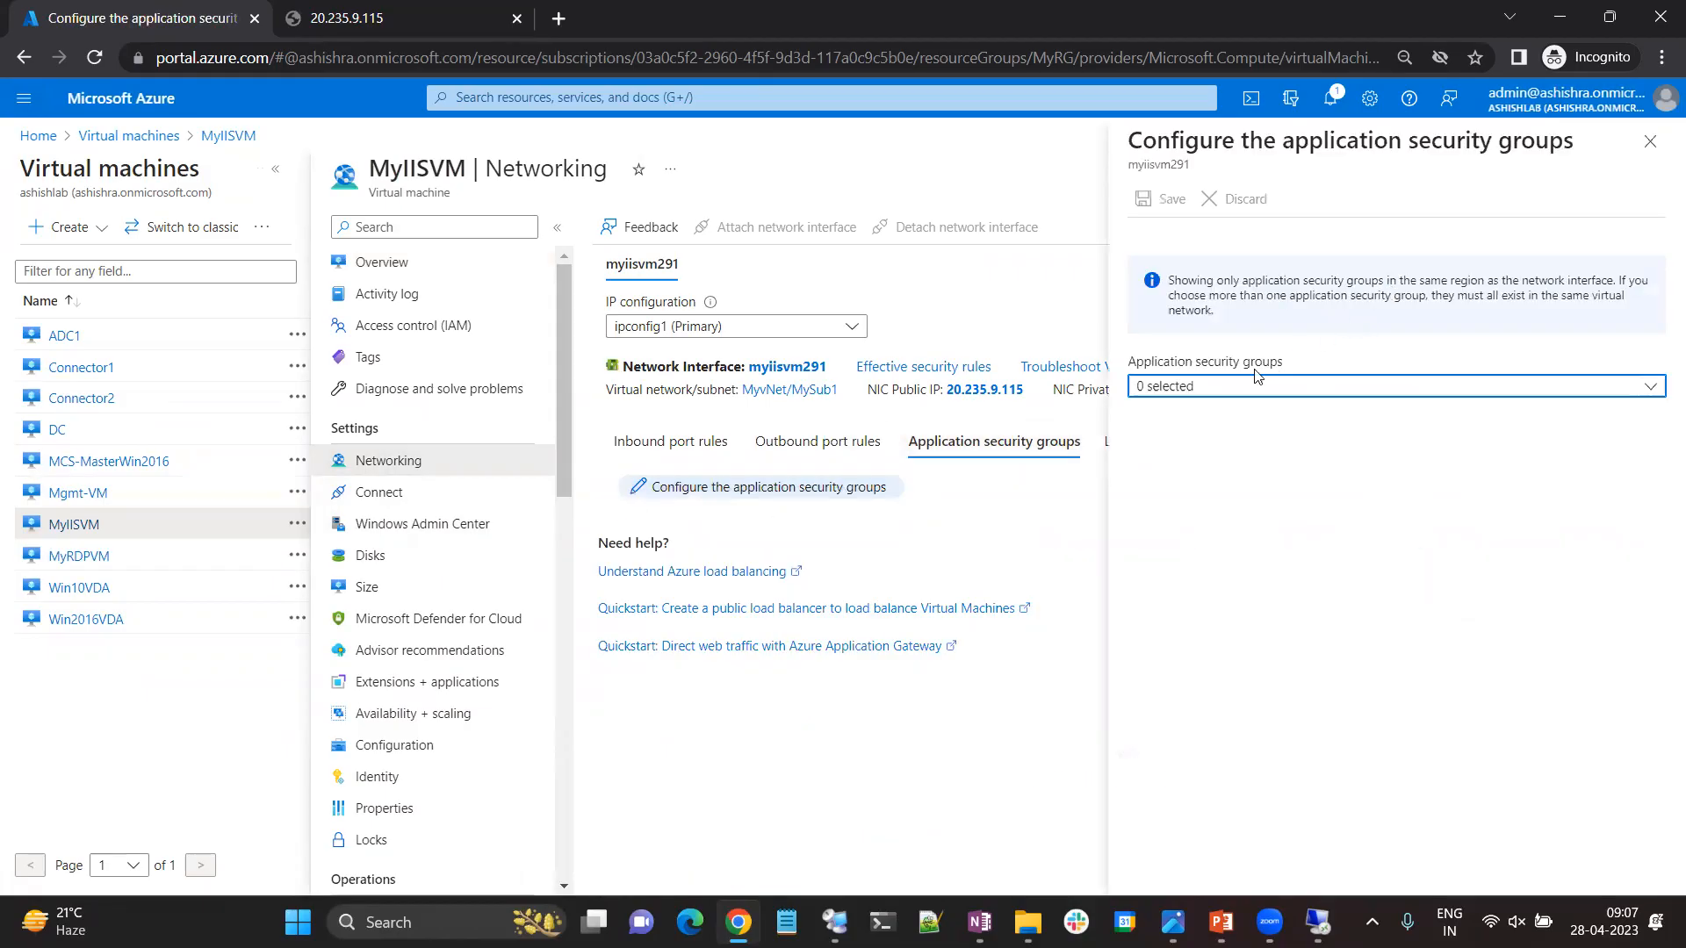
{"action": "left_click", "coordinate": [1238, 392]}
{"action": "left_click", "coordinate": [1145, 509]}
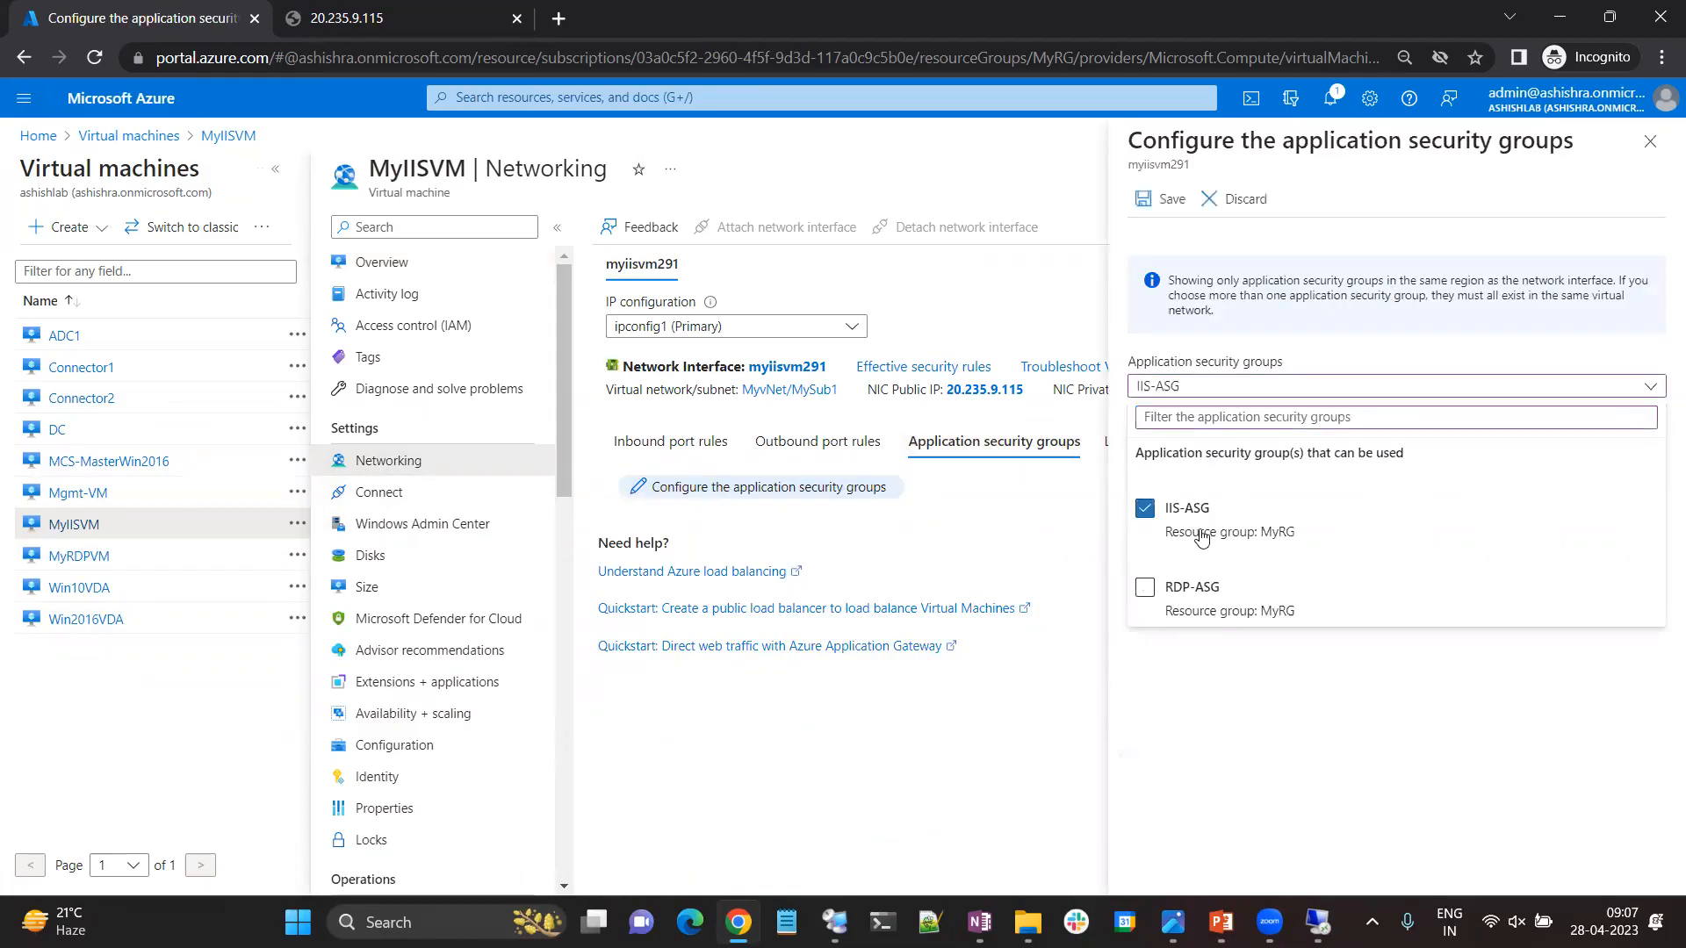
{"action": "left_click", "coordinate": [1166, 200]}
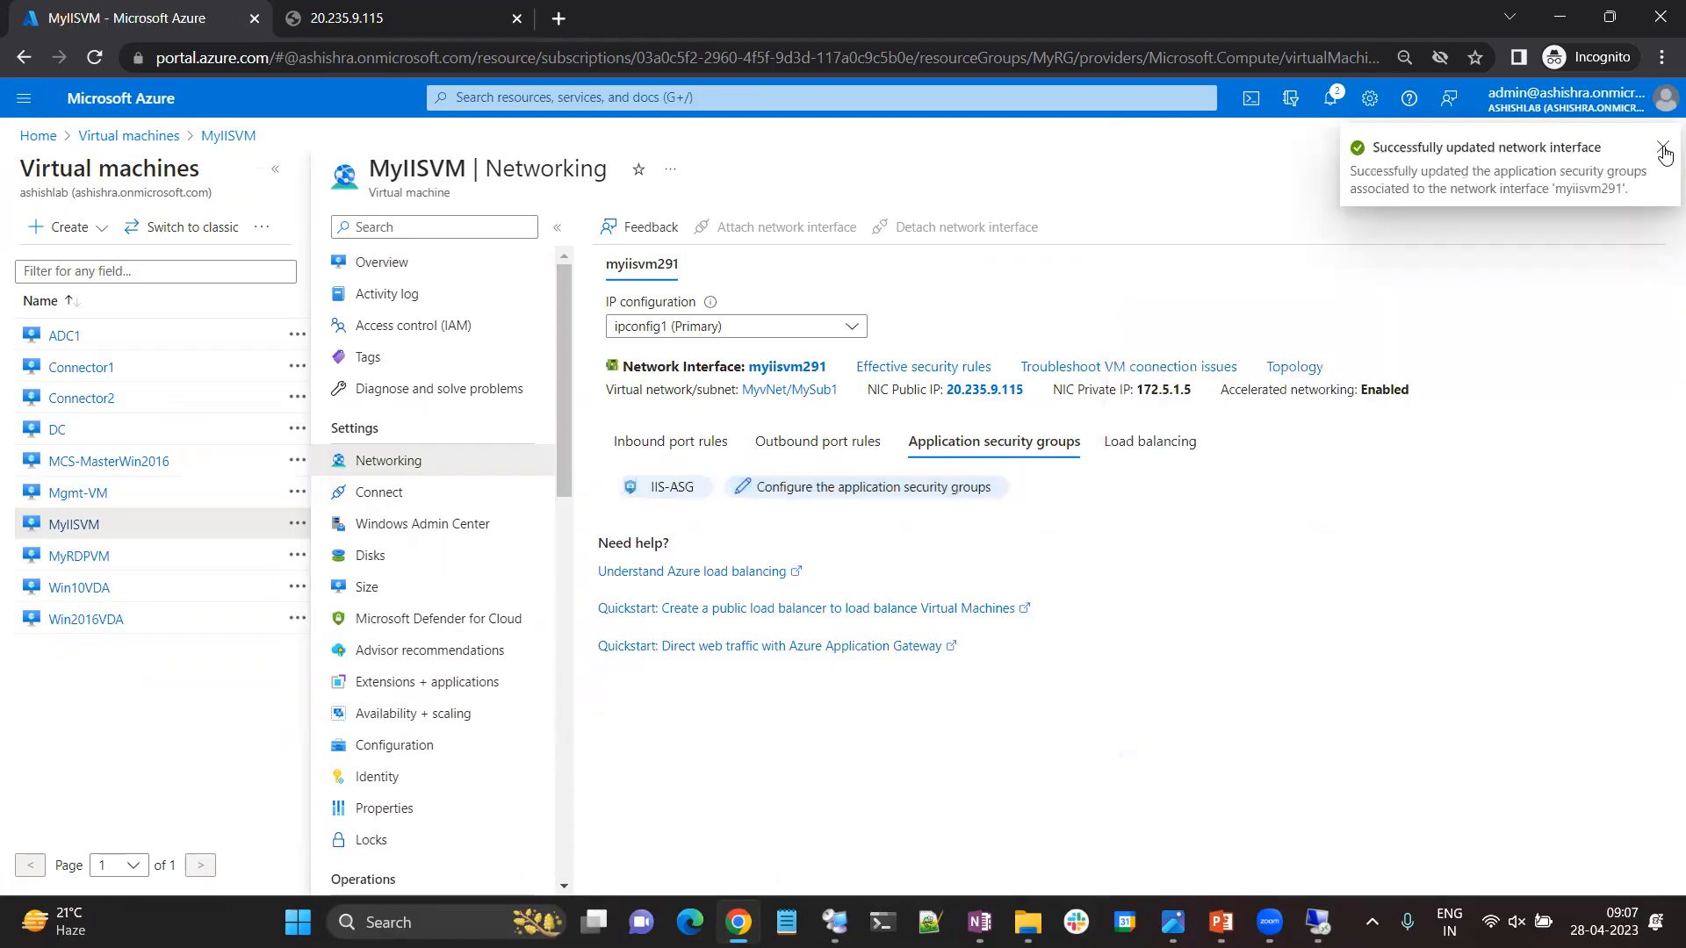
{"action": "left_click", "coordinate": [1665, 151]}
Load 20.235.9.115 again to test web access to MyIISVM through its IIS-ASG association.
{"action": "left_click", "coordinate": [391, 10]}
{"action": "left_click", "coordinate": [377, 58]}
{"action": "key", "text": "Return"}
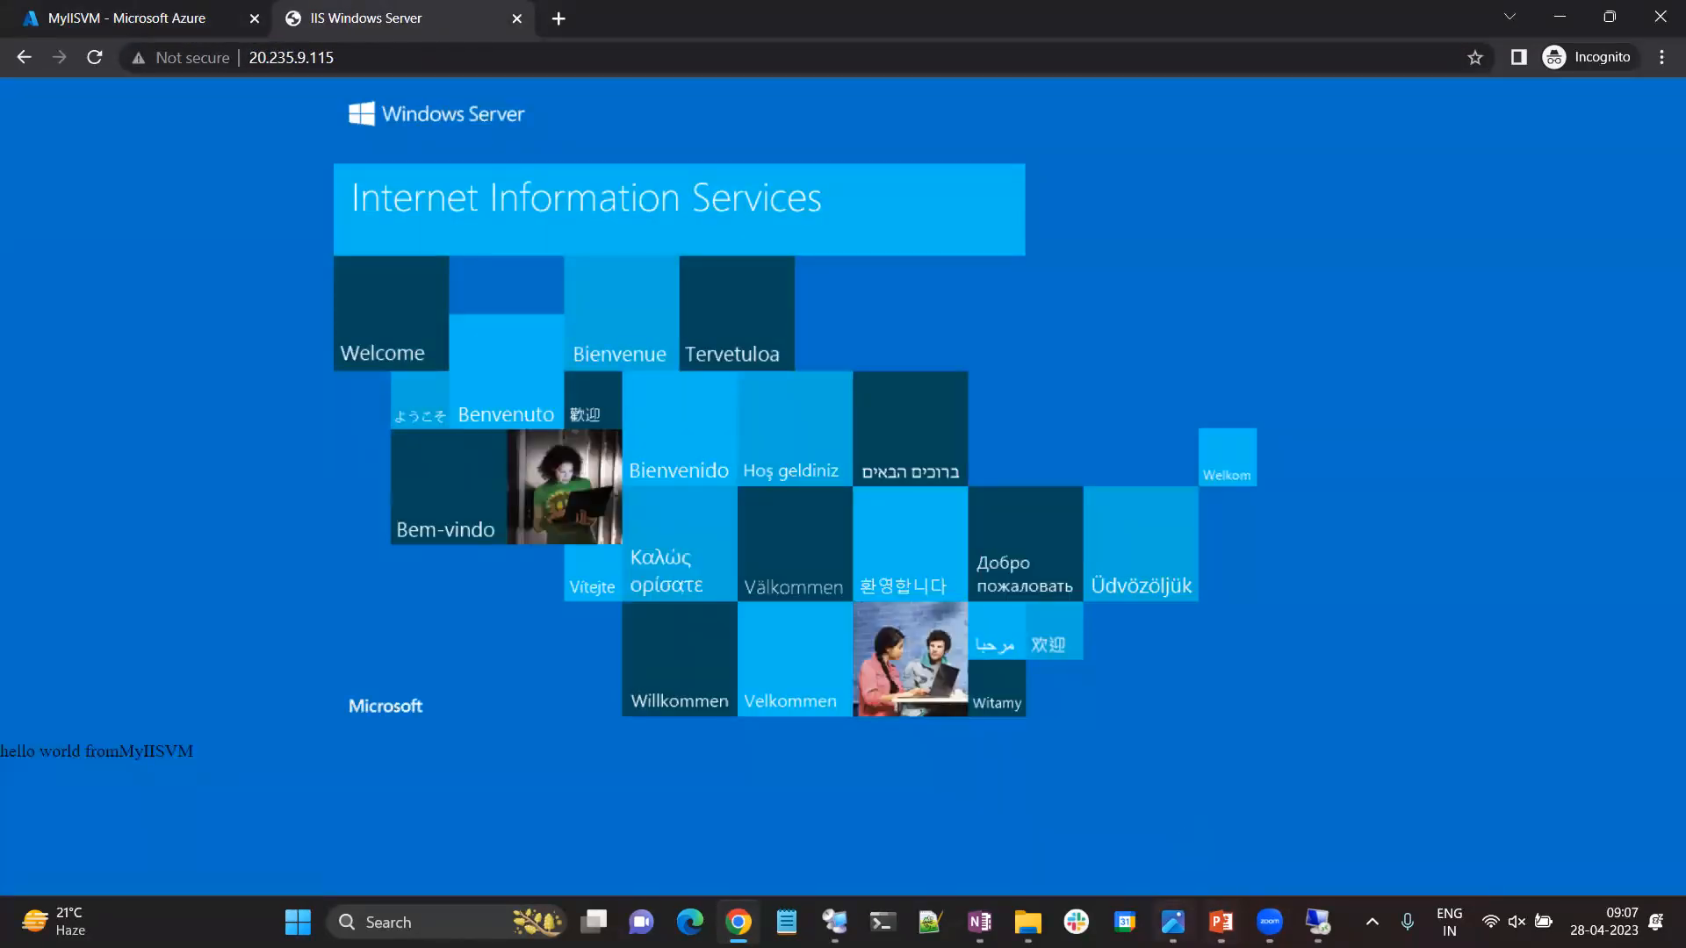
Switch to the image viewer with the ASG and NSG.jpg diagram to review the network layout.
{"action": "left_click", "coordinate": [1174, 922]}
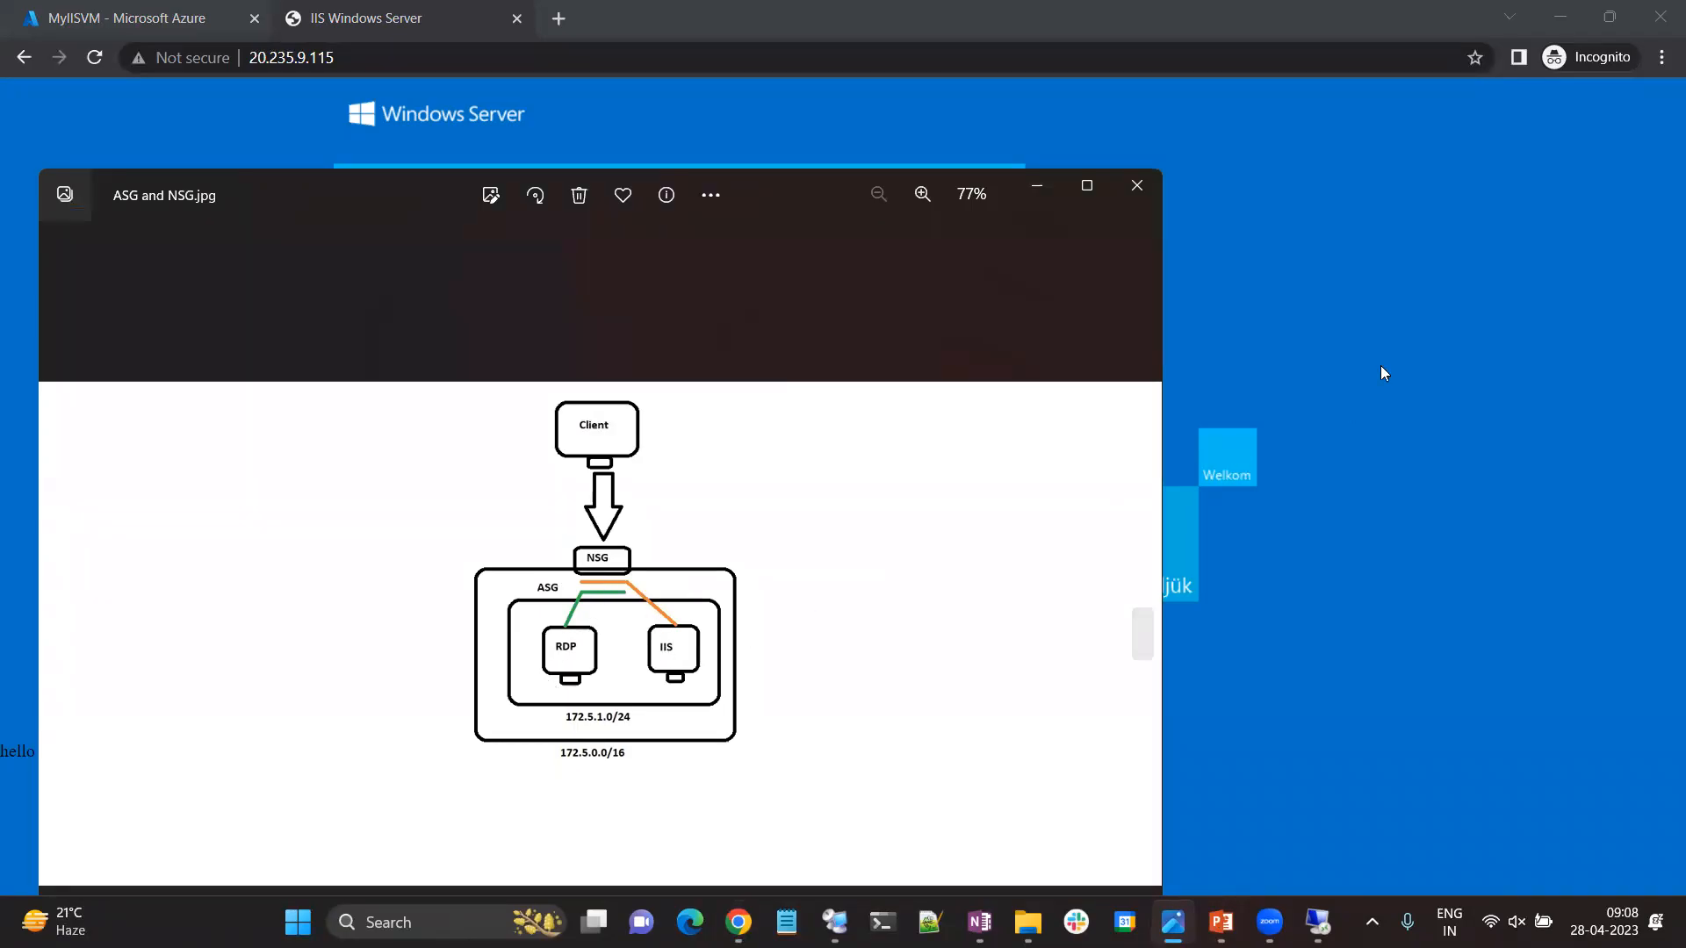
Switch from the network diagram back to the Azure portal in the browser to review MyIISVM's application security group association.
{"action": "left_click", "coordinate": [1423, 203]}
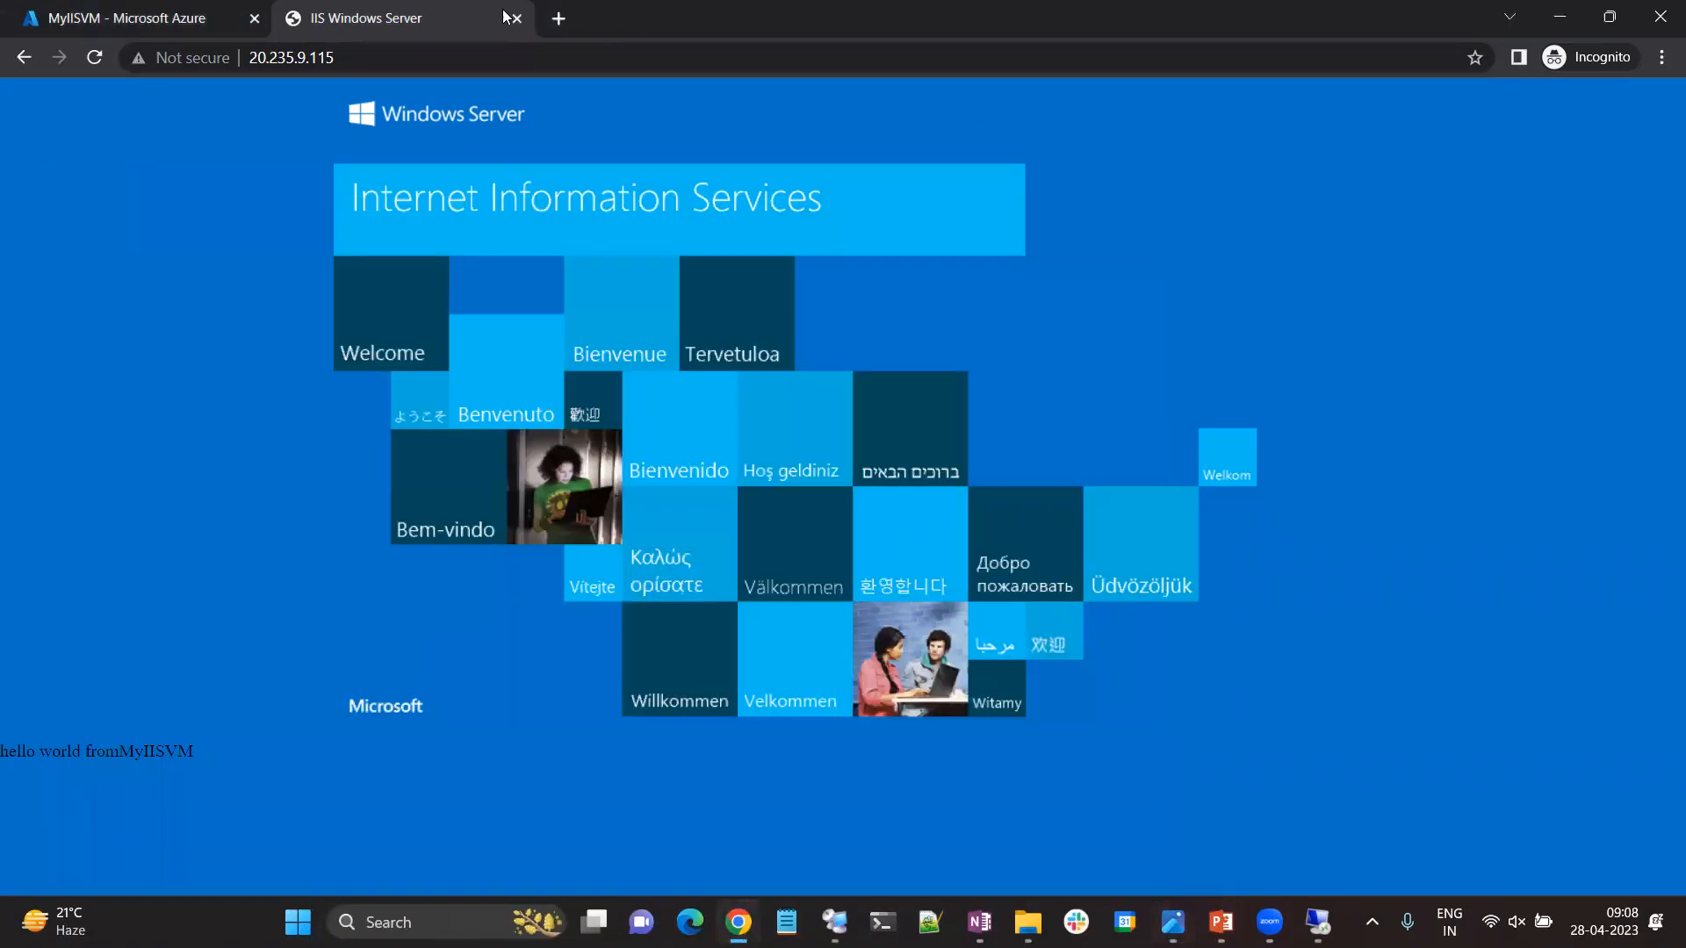
{"action": "left_click", "coordinate": [158, 18]}
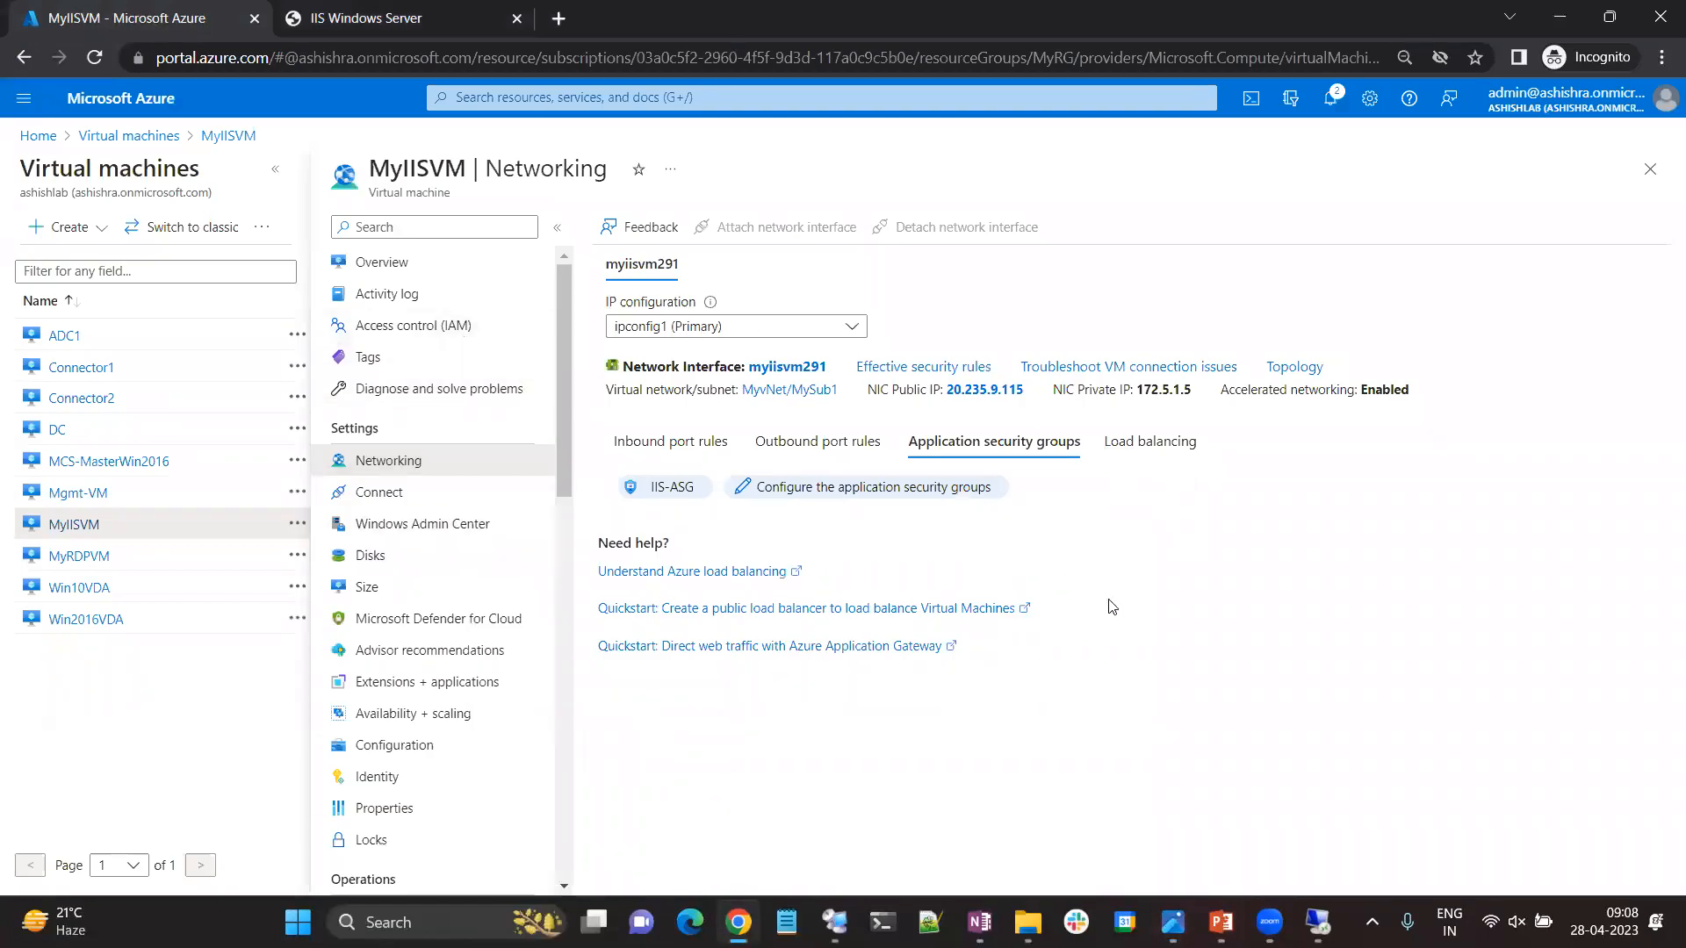
{"action": "key", "text": "alt+Tab"}
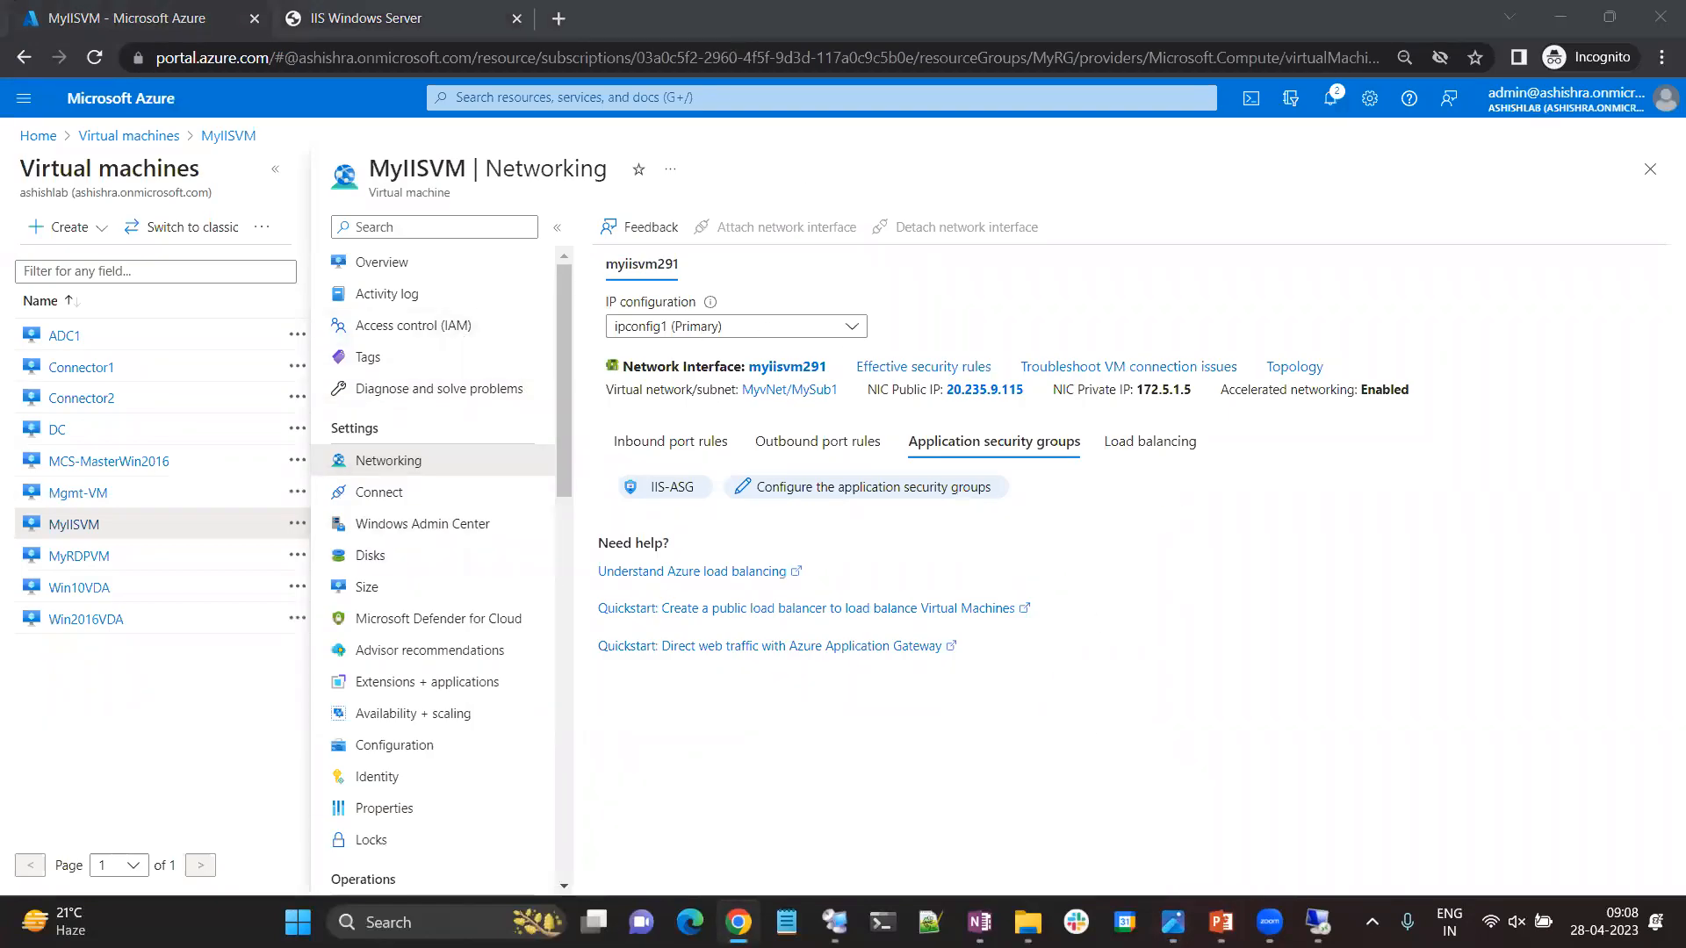